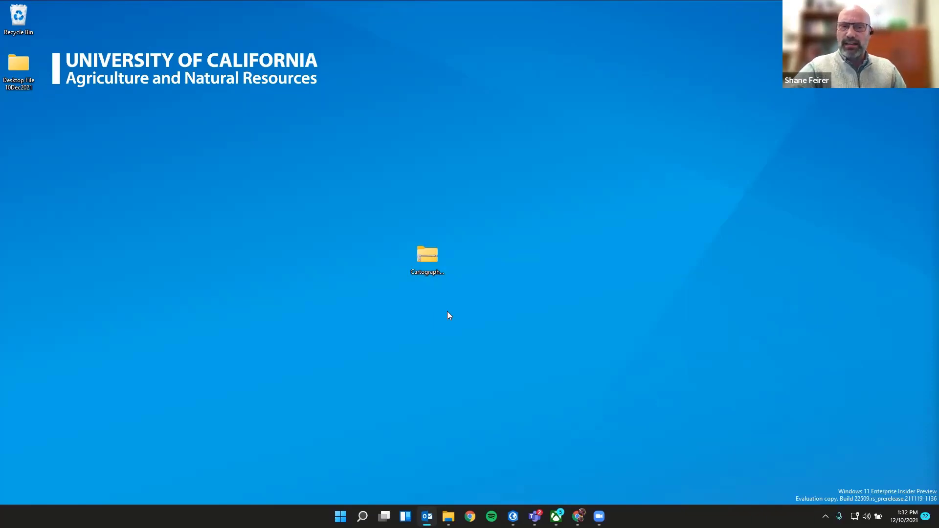
click(430, 257)
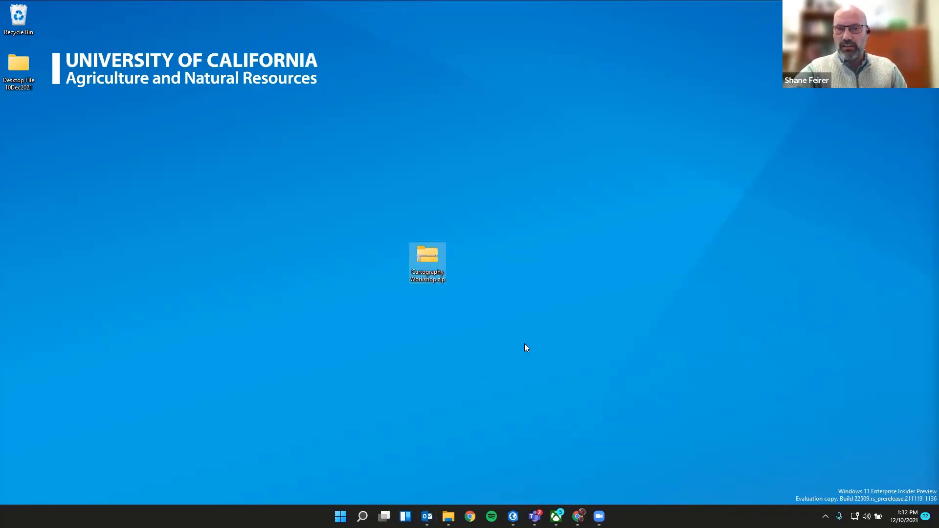
right_click(428, 253)
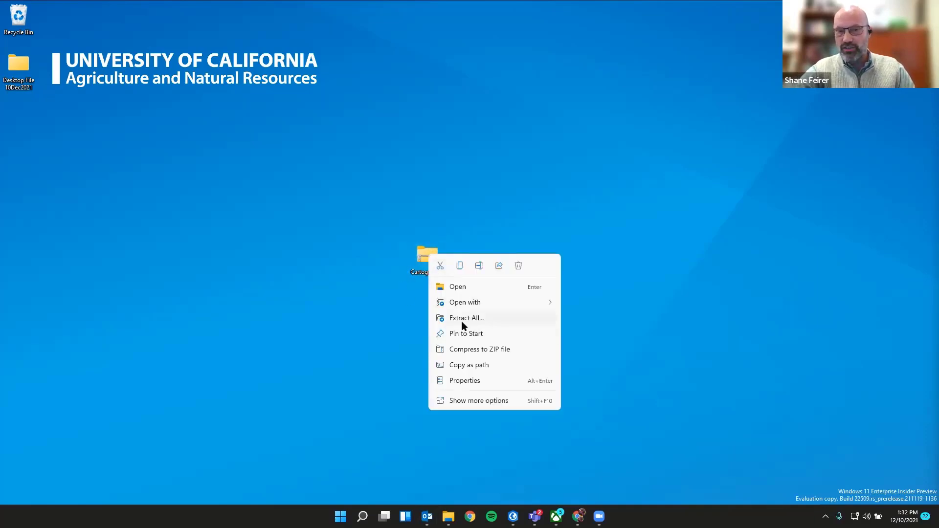
click(378, 326)
Step: Open the CartographyWorkshop folder in File Explorer, look through its project files, and close the window
click(448, 516)
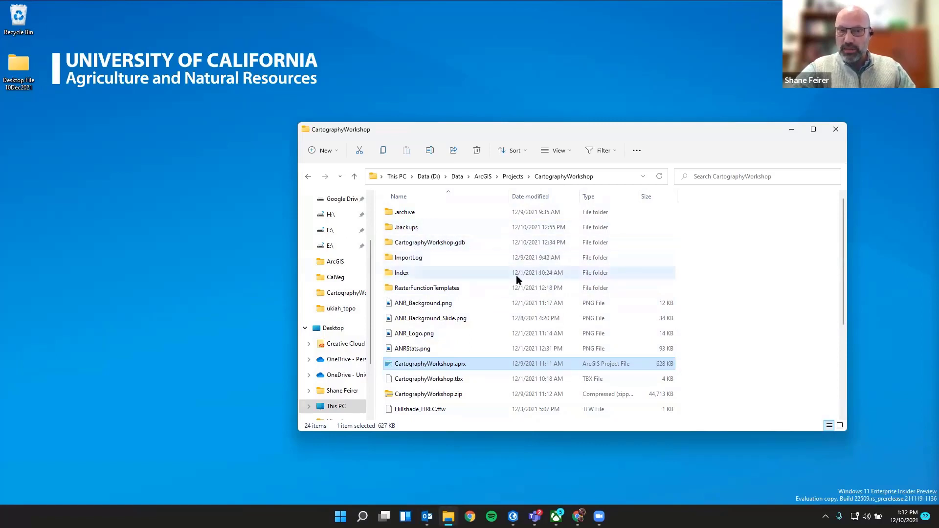
scroll(518, 283, down, 2)
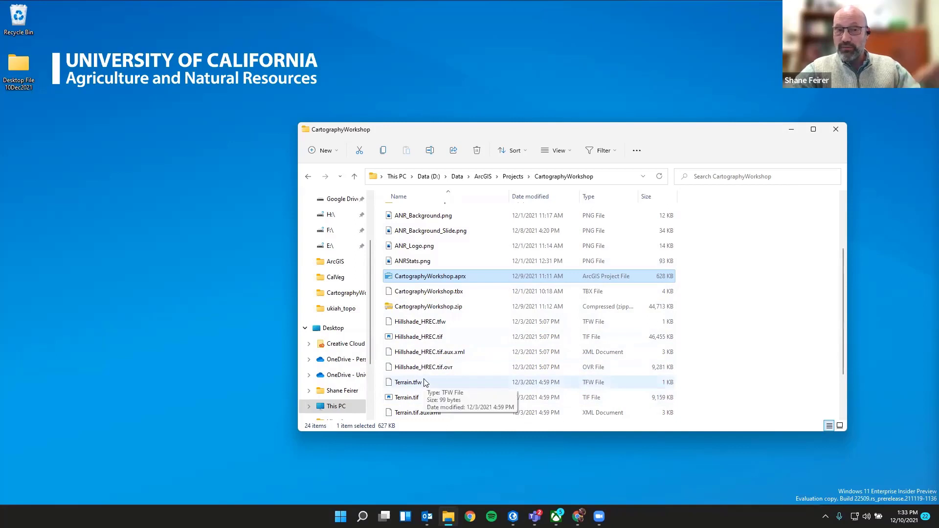
scroll(448, 262, up, 1)
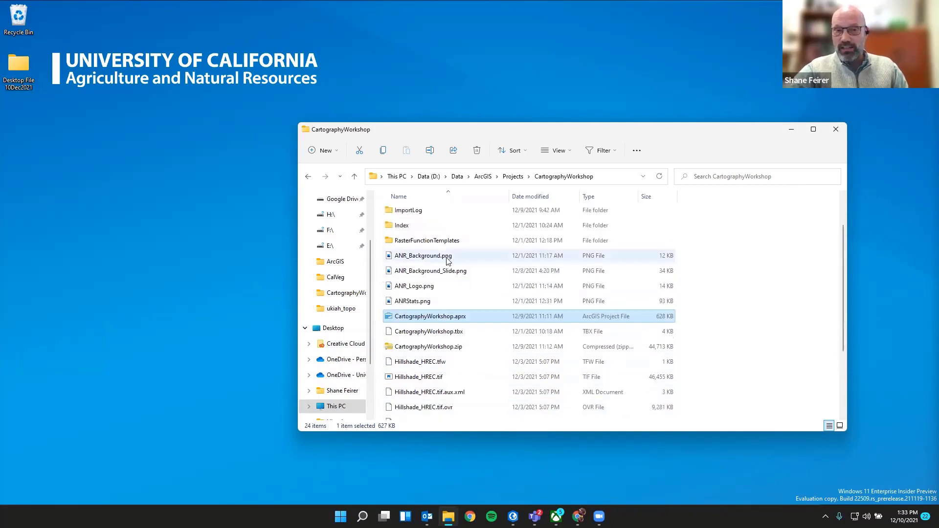
scroll(462, 281, up, 1)
scroll(465, 301, down, 1)
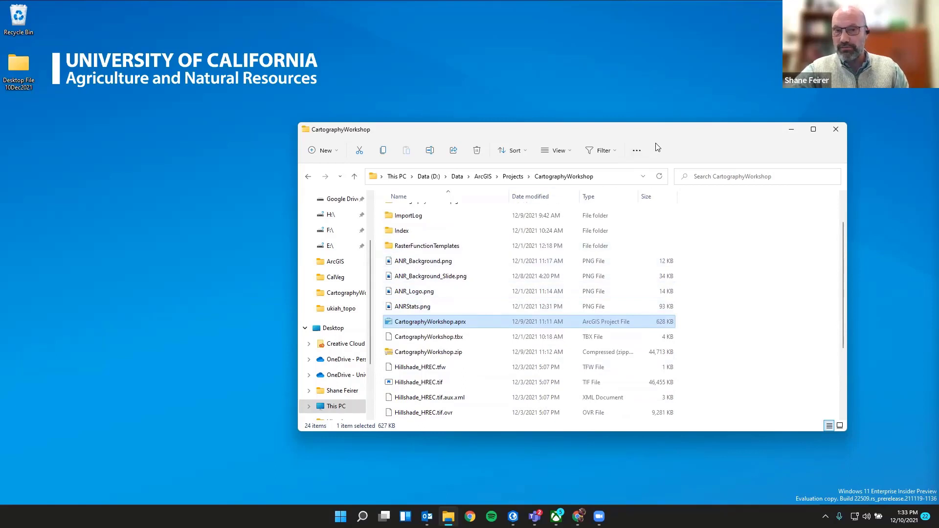
drag(654, 138, 495, 145)
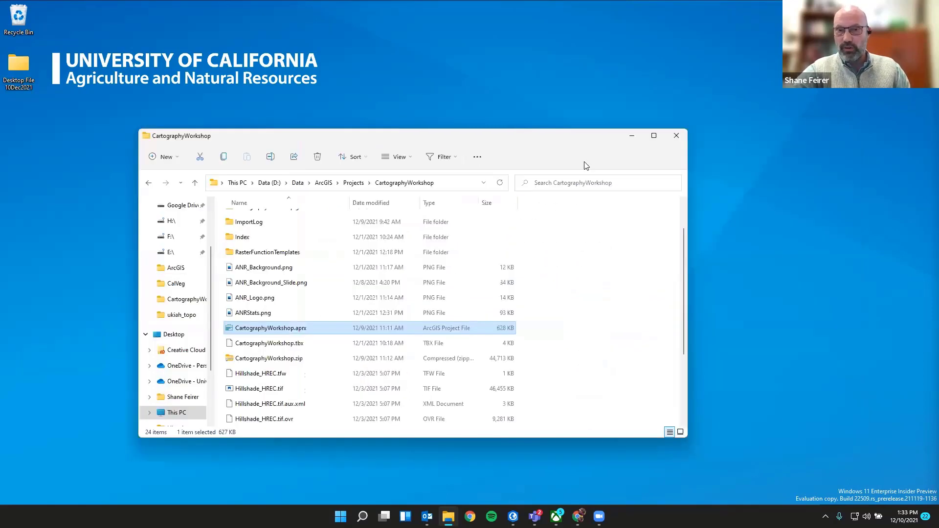
click(676, 136)
Step: Switch to ArcGIS Pro and view the ForPublication, ForHandout and ForPowerPoint layouts in turn
click(513, 517)
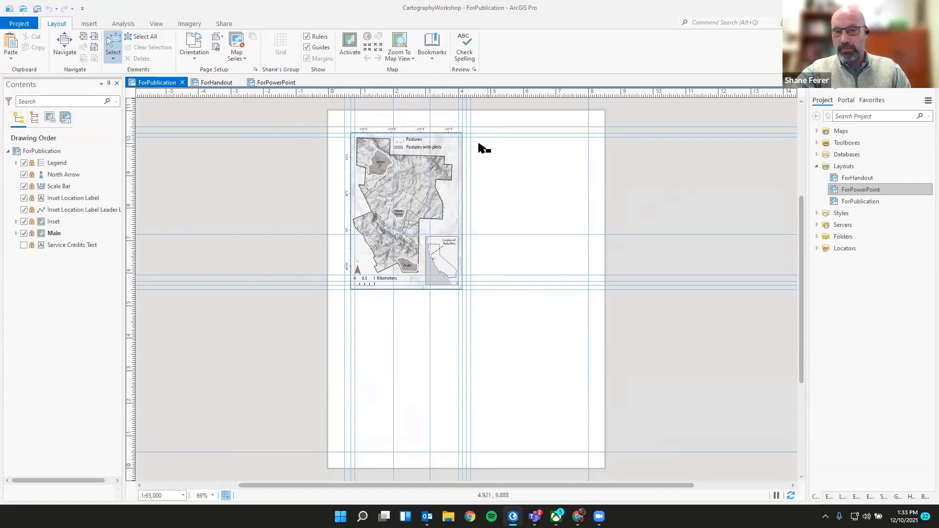
click(209, 84)
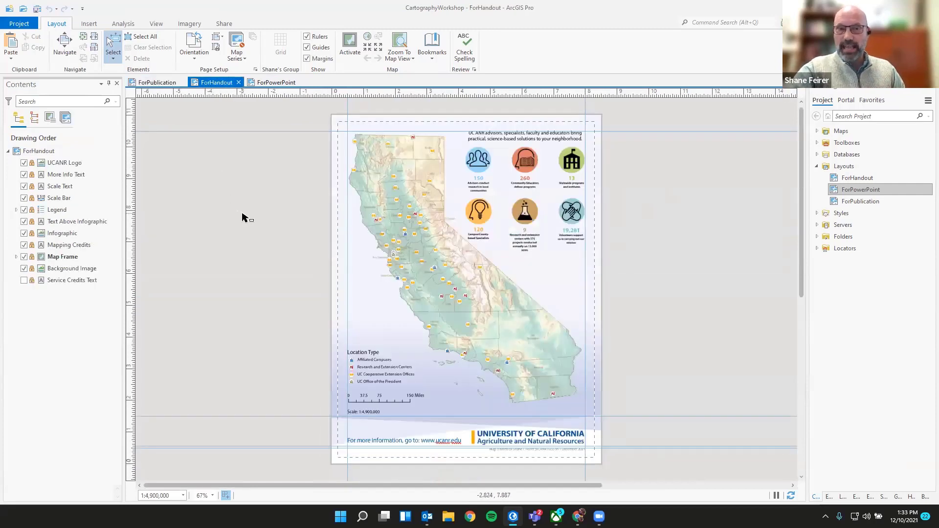
click(264, 86)
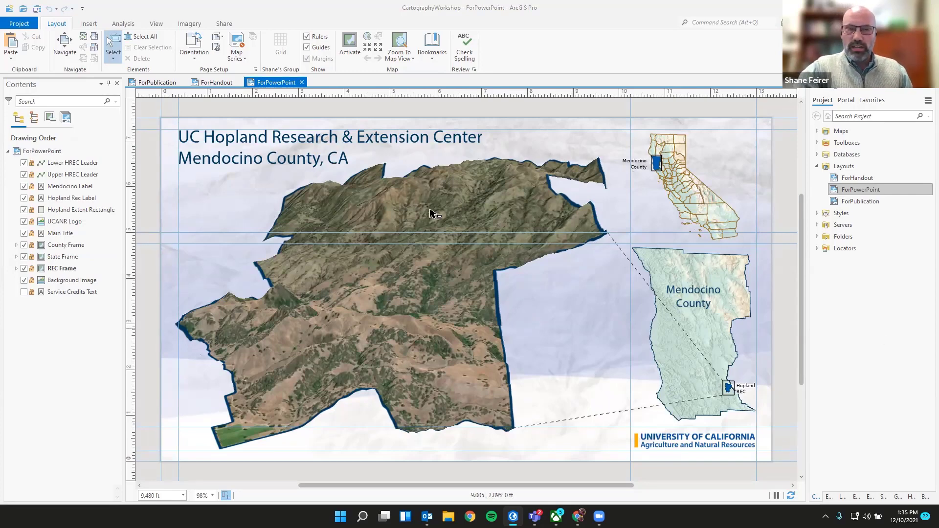
Step: Close the ForPowerPoint and ForHandout layout views, leaving only ForPublication open
click(302, 82)
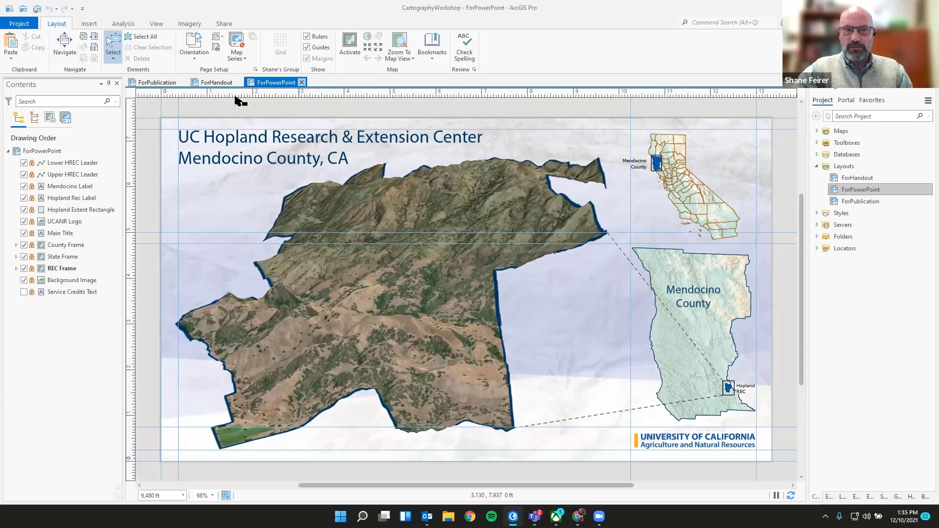
click(245, 82)
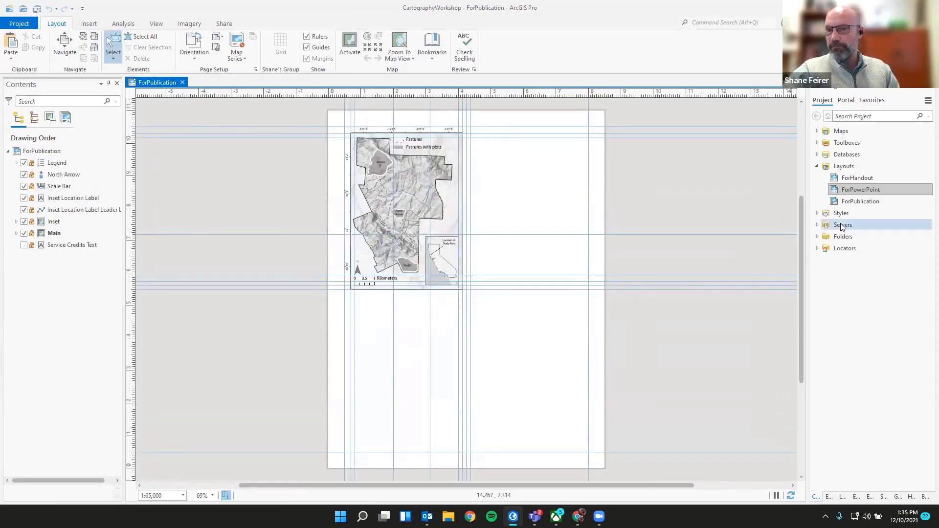
Step: Expand the project's Maps and the CartographyWorkshop.gdb database to examine their contents
click(816, 132)
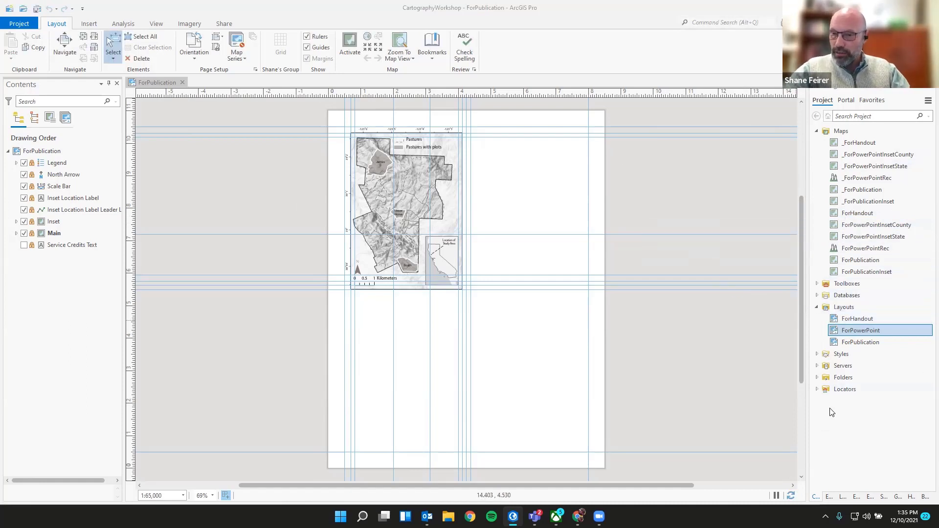
click(817, 295)
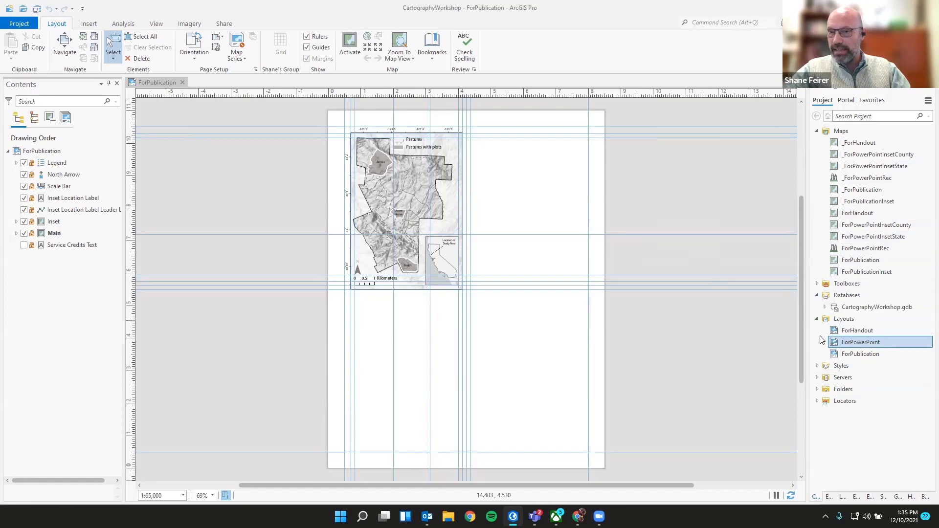
click(825, 307)
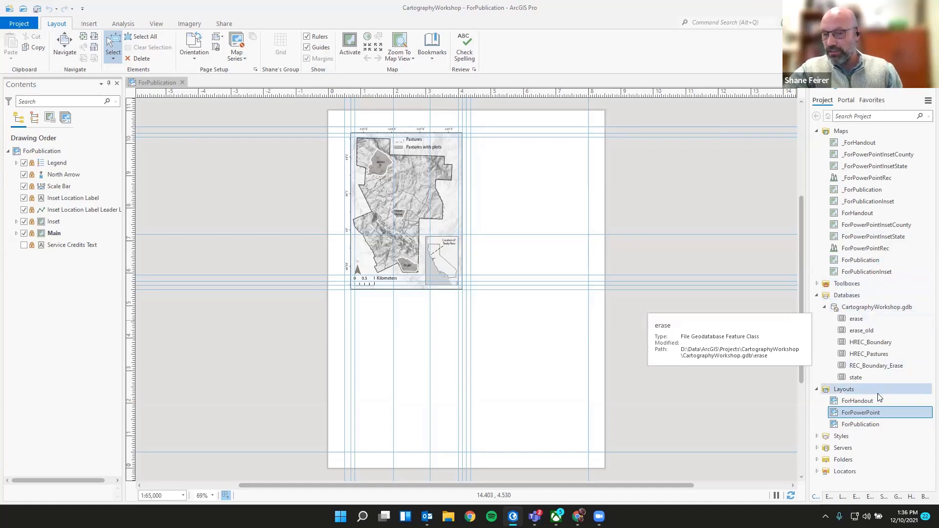
Step: Expand the project's Styles and browse the list of available styles
click(817, 437)
scroll(889, 344, down, 5)
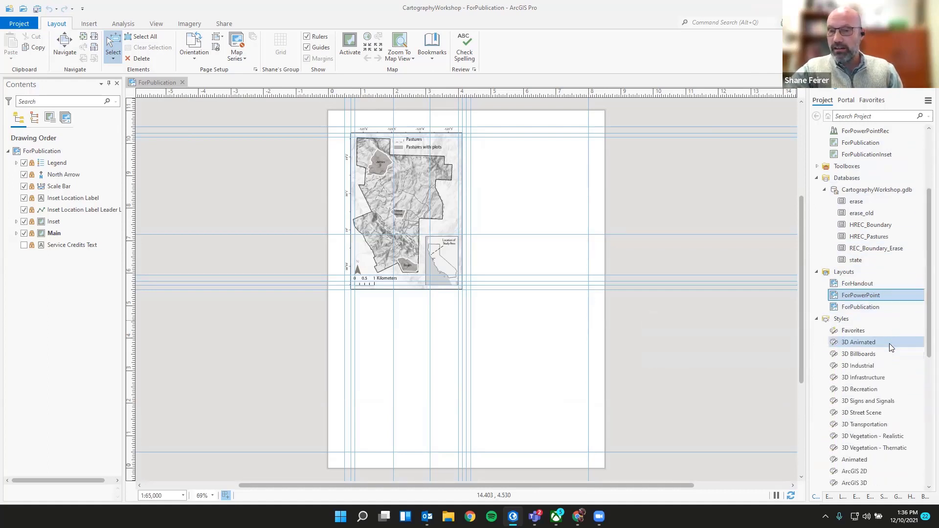
scroll(890, 344, down, 6)
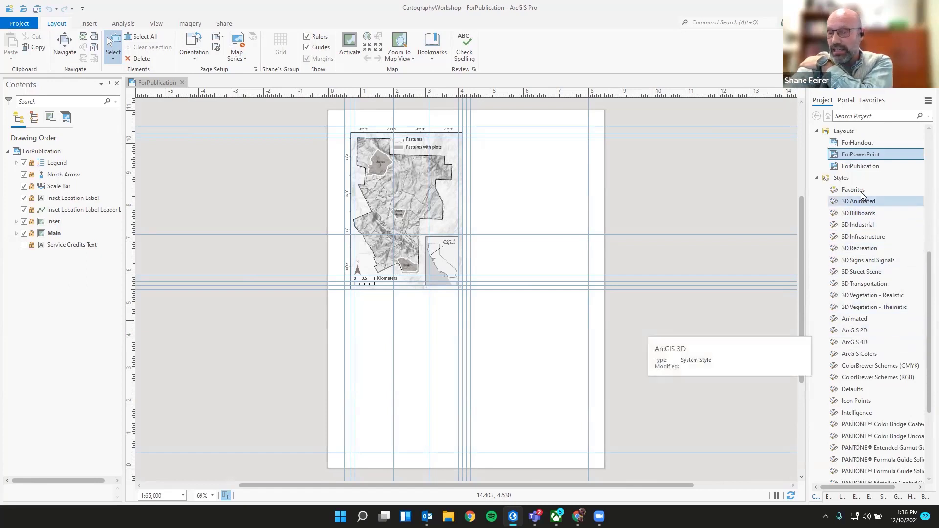
scroll(869, 289, down, 2)
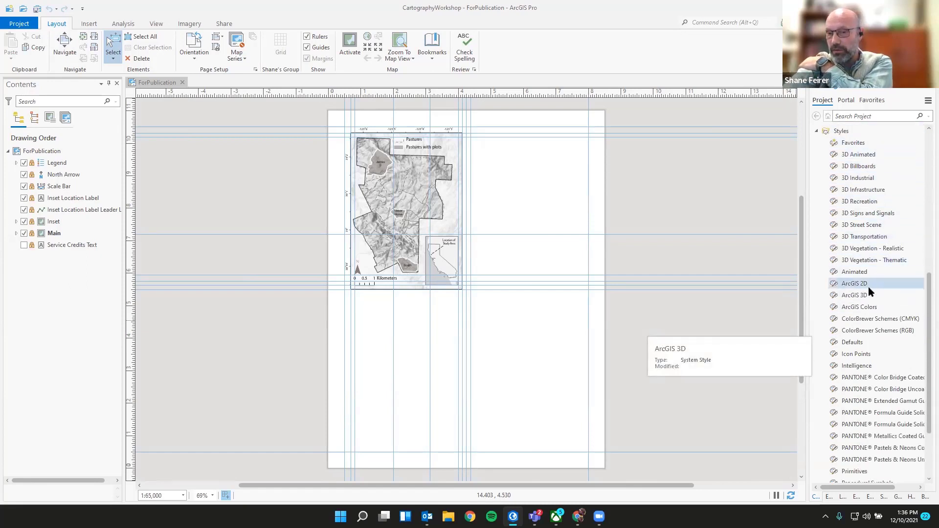
scroll(868, 289, down, 1)
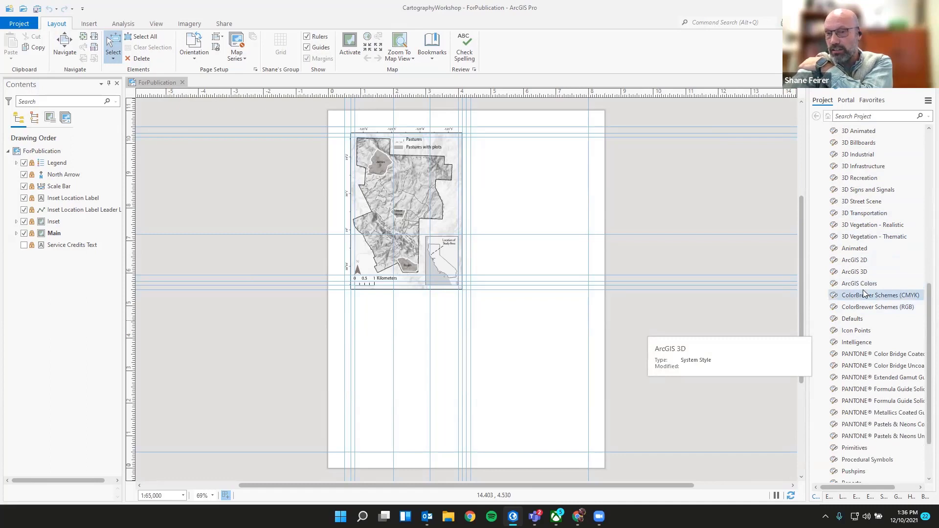
Step: Open the ArcGIS 2D style for management and expand its color management settings
click(854, 263)
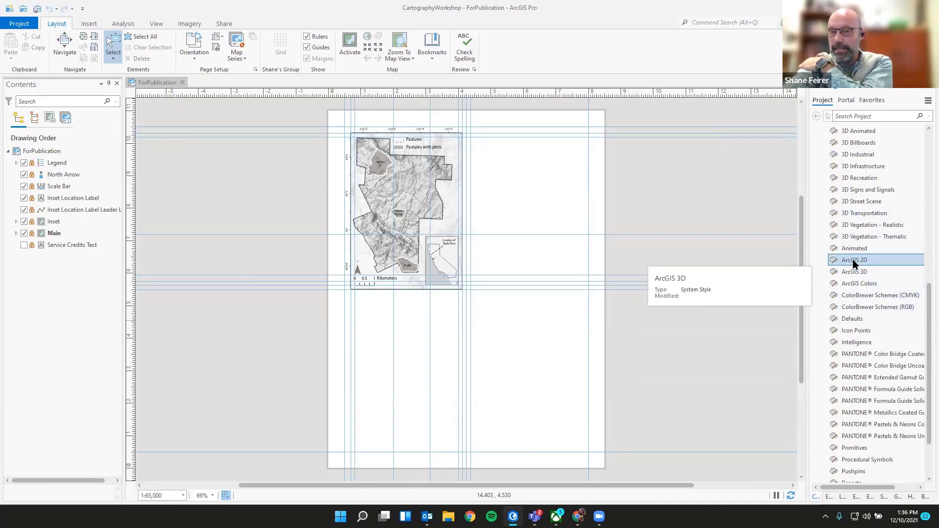
right_click(853, 261)
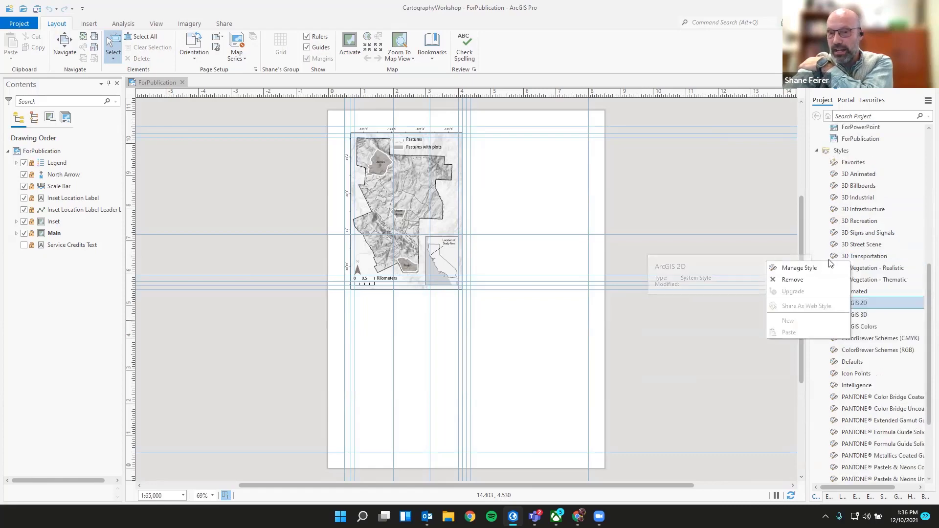
click(798, 269)
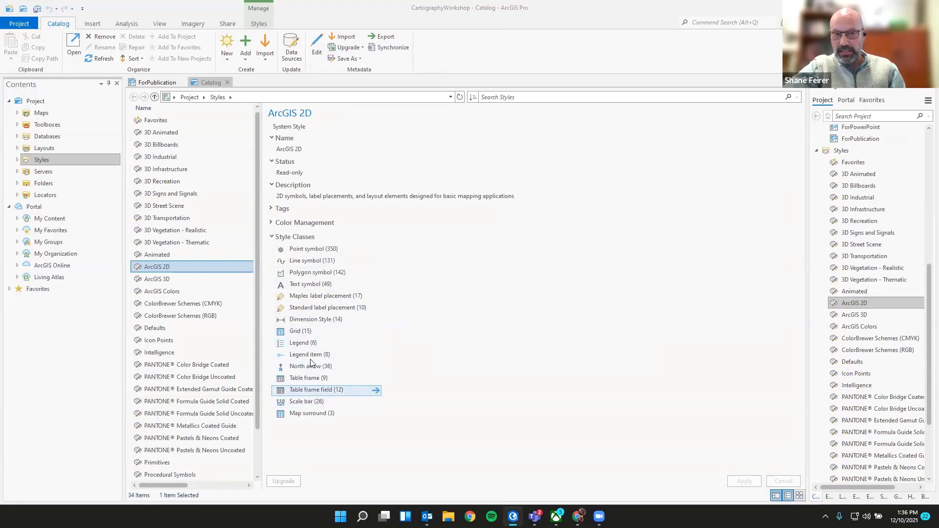
click(272, 224)
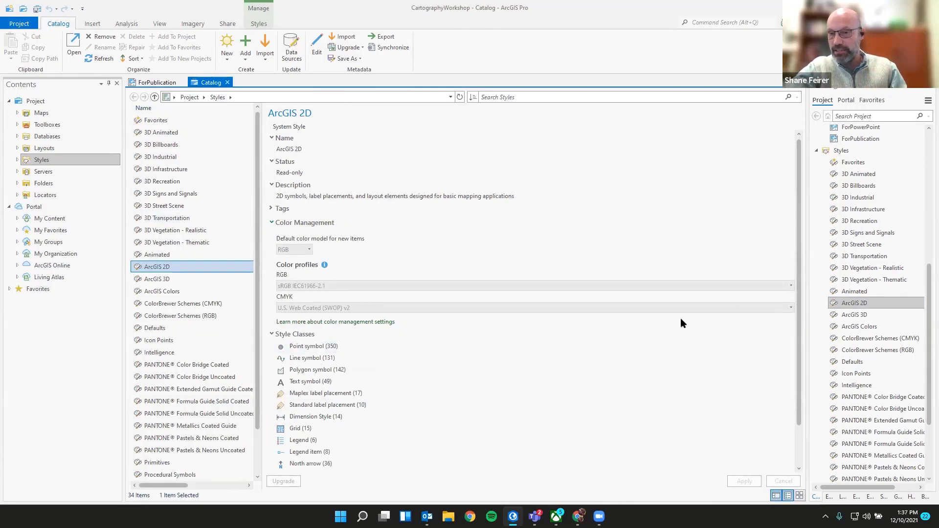
Step: Close the current catalog view, open the UCANR style for management, and list its text symbols
scroll(875, 371, down, 3)
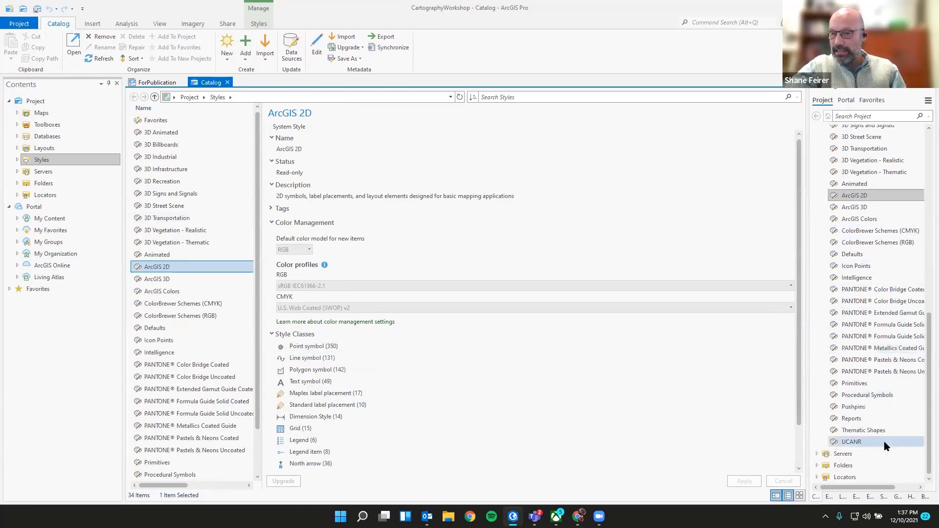
click(228, 83)
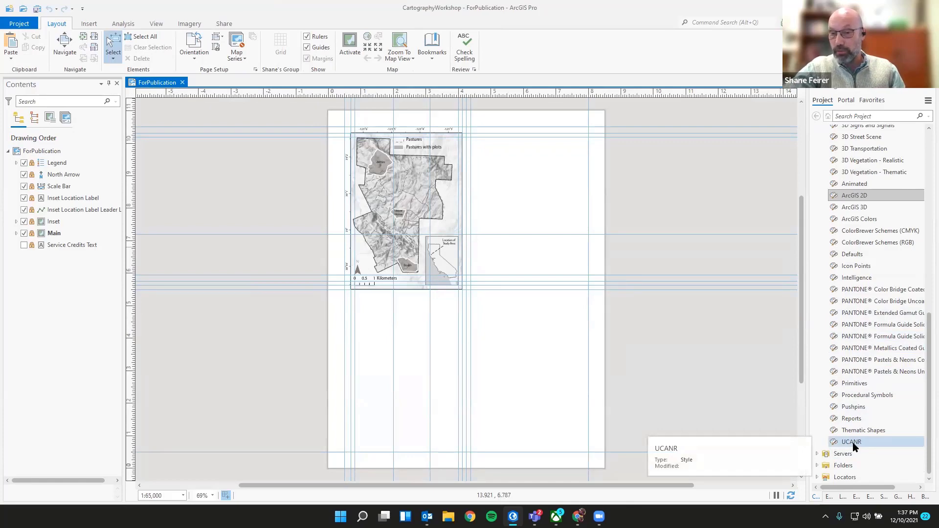
right_click(853, 443)
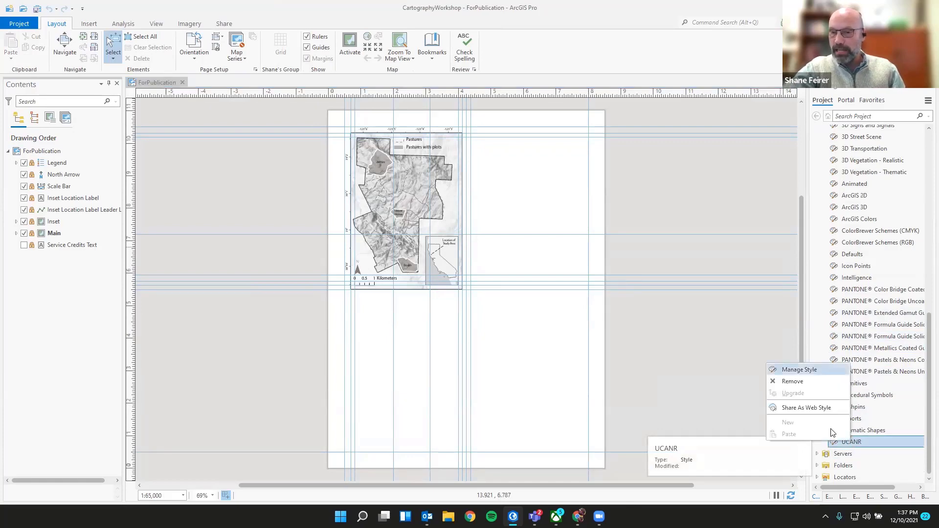
click(794, 369)
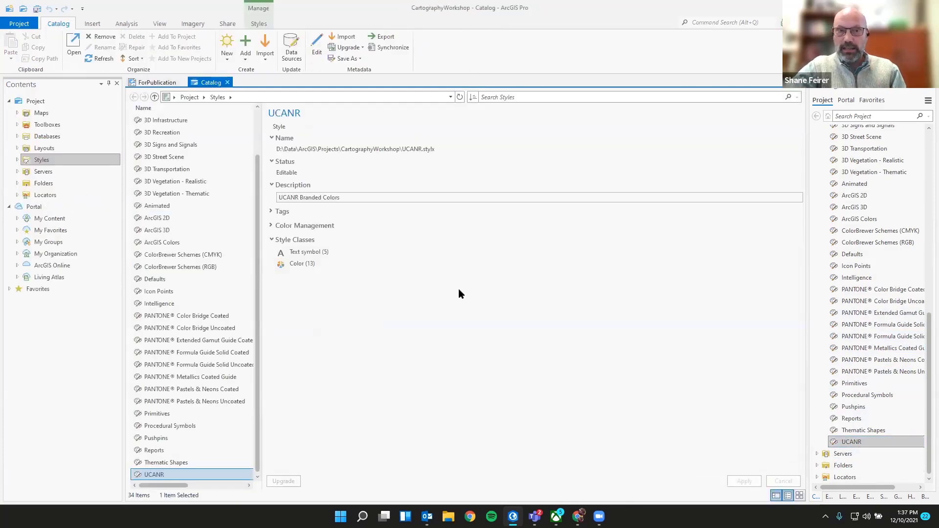
double_click(312, 254)
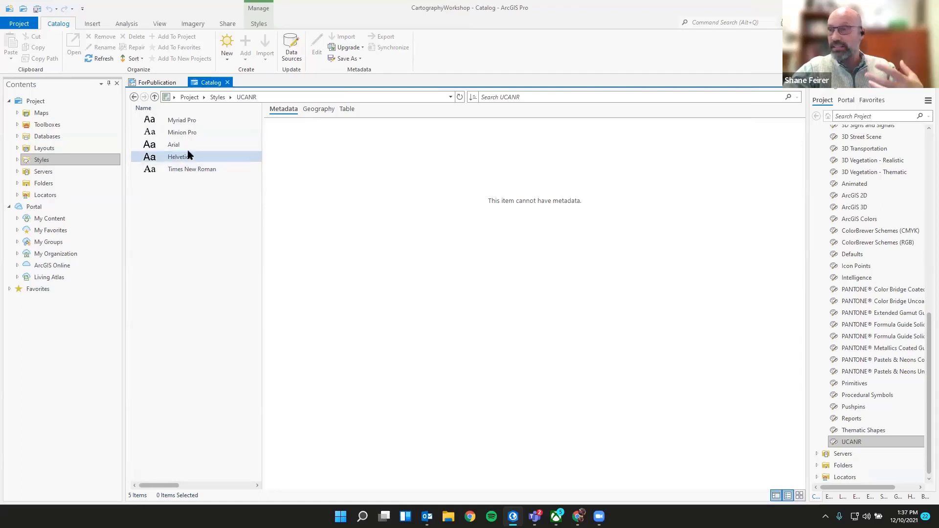
Step: Return to the UCANR style's details and list the colors it contains
click(218, 96)
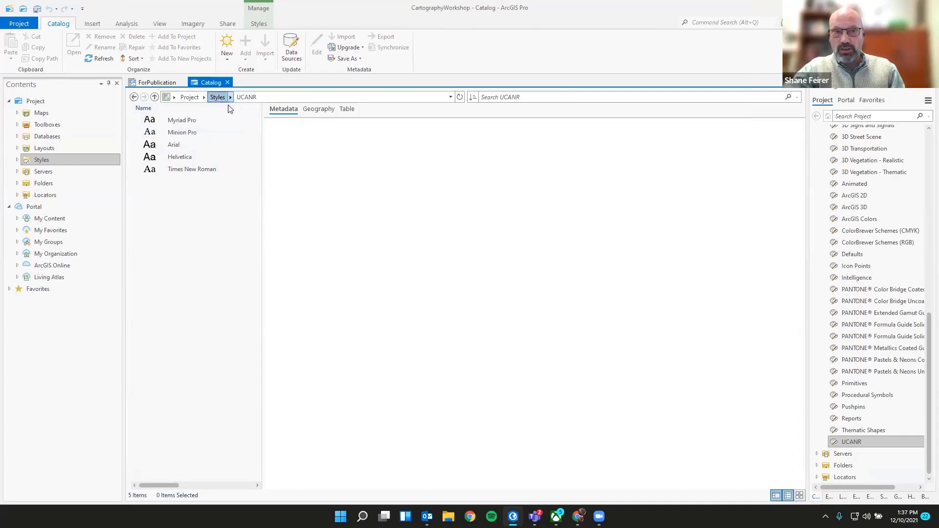
right_click(857, 443)
click(807, 371)
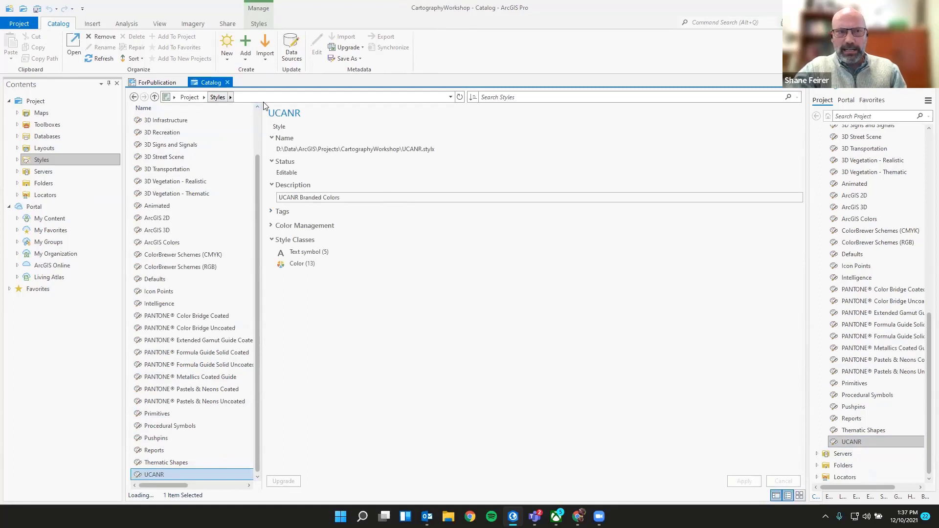
click(302, 264)
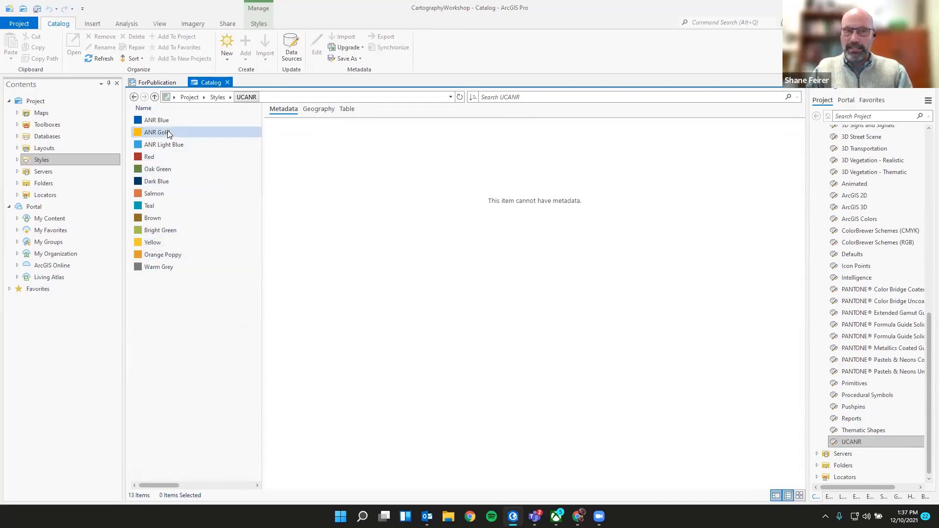
Step: Examine the ANR Blue color's properties and the color modes available for it
click(137, 124)
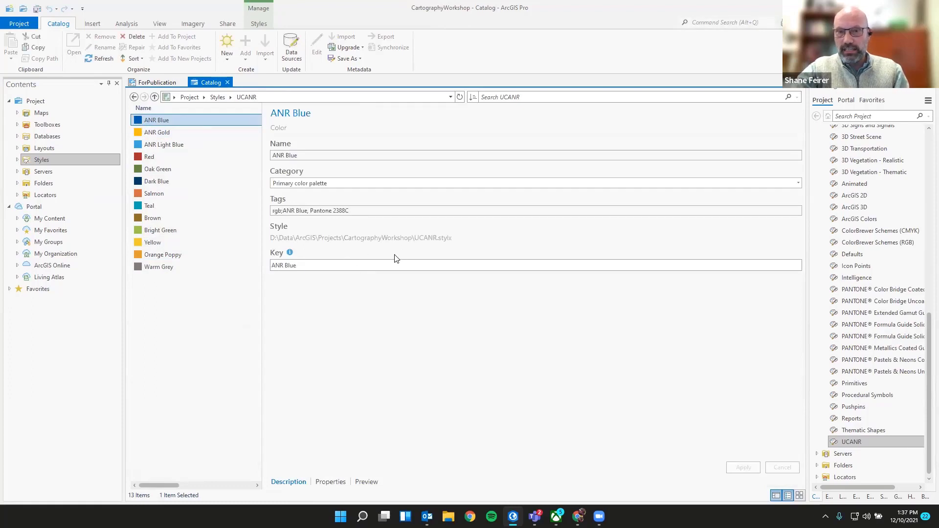
click(330, 482)
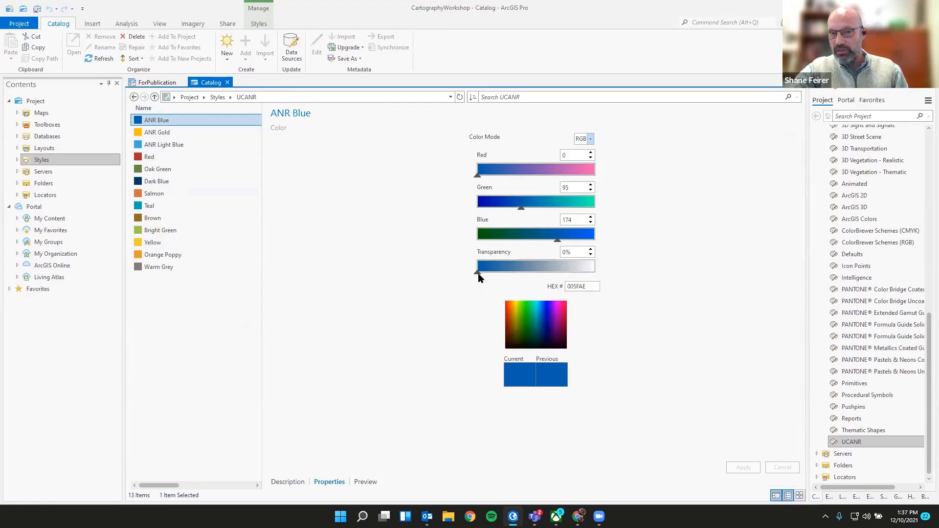
click(590, 140)
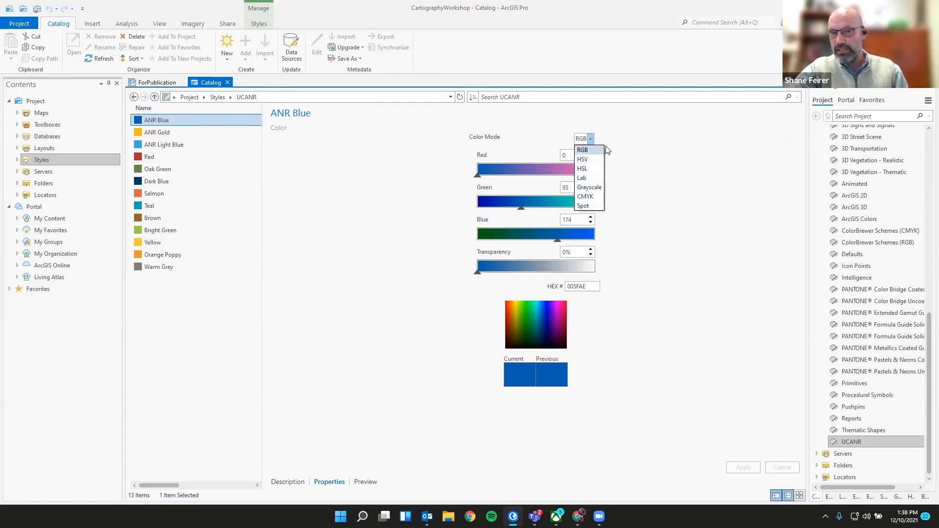
click(619, 133)
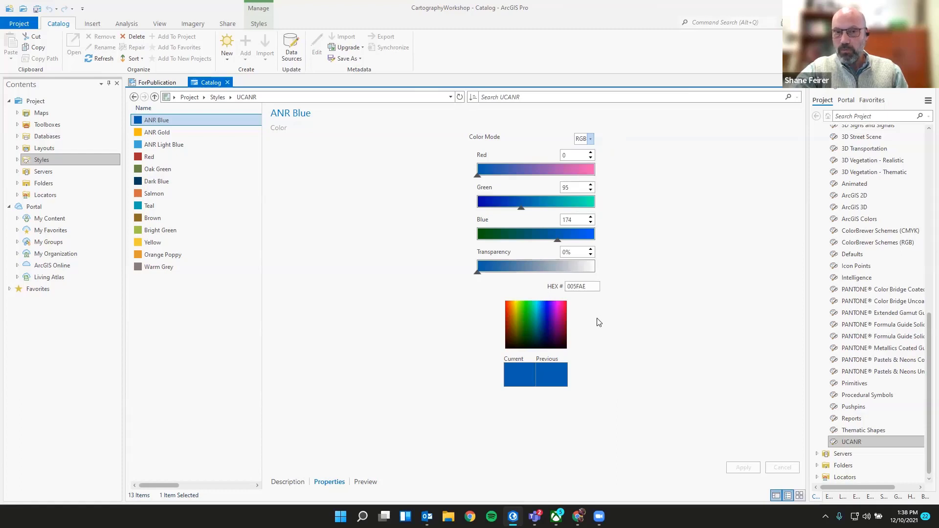
Step: Select the ANR Blue color's HEX code for inspection and close the UCANR catalog view
double_click(590, 288)
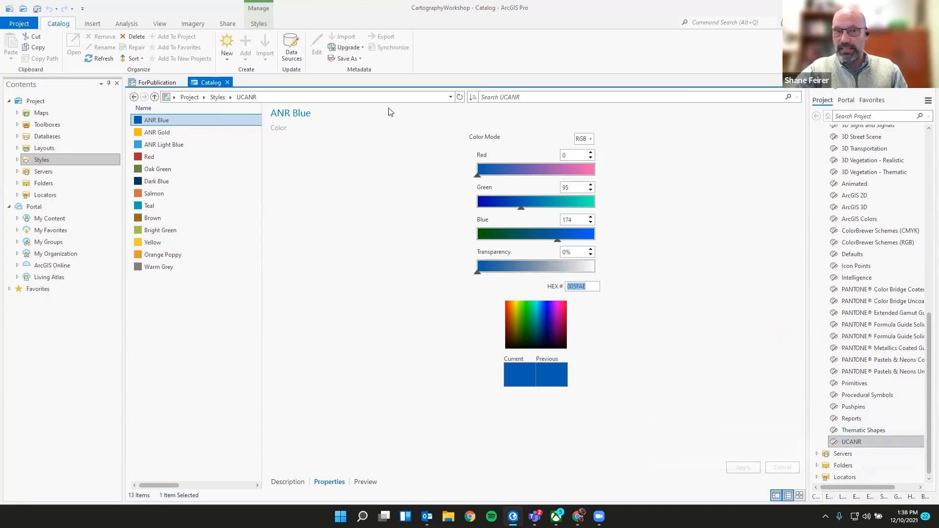
click(227, 82)
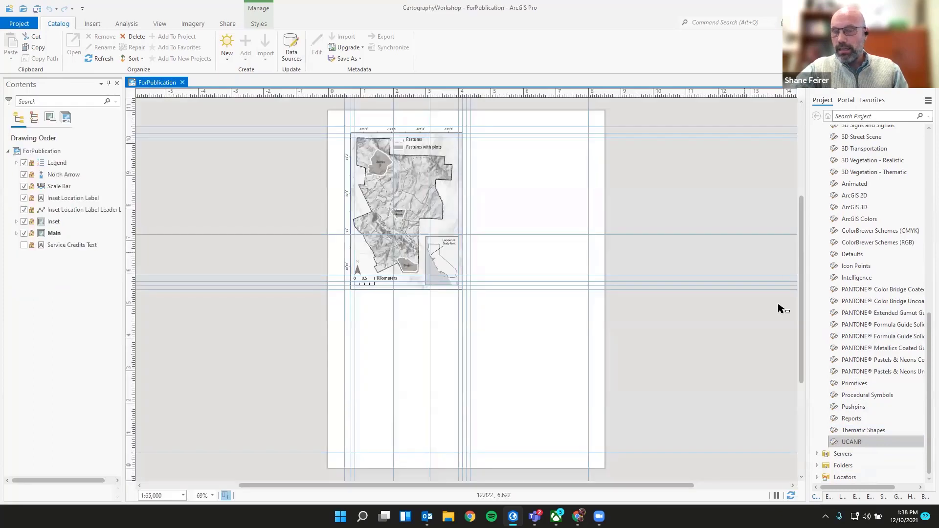
Step: Open the _ForHandout map and switch between it and the ForPublication layout to compare the available commands
scroll(924, 323, up, 2)
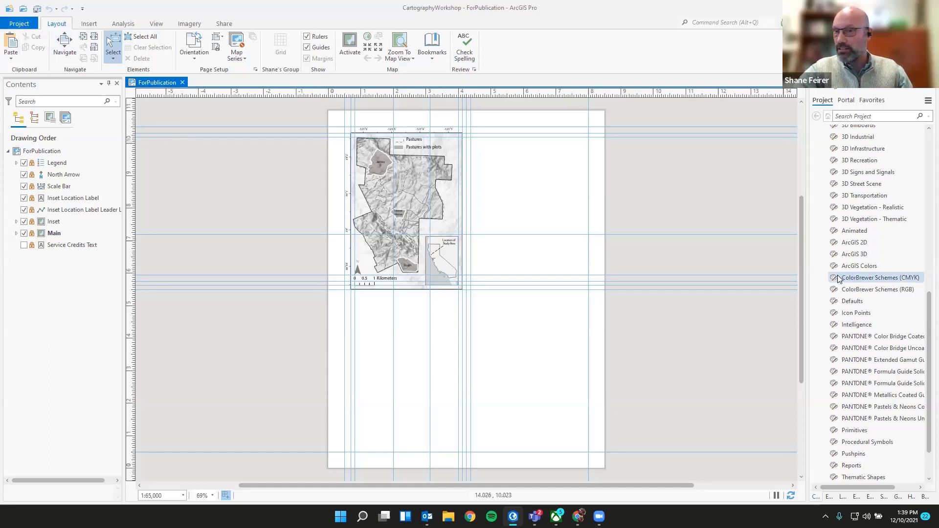
scroll(873, 269, up, 10)
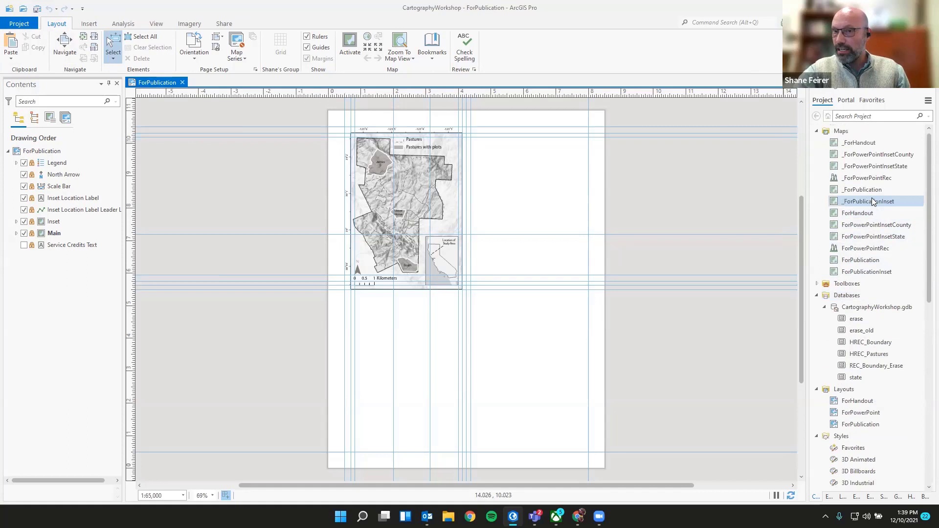
double_click(859, 142)
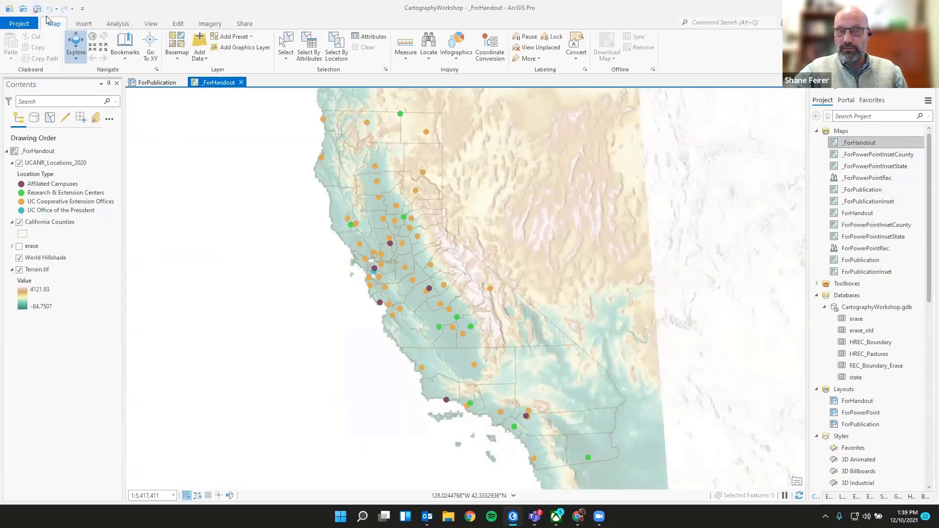
click(153, 86)
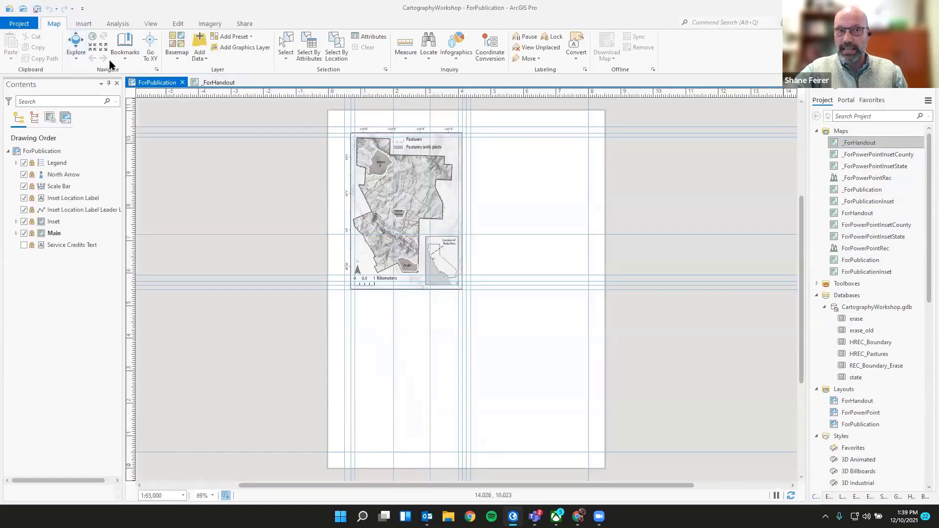
click(213, 84)
Step: Examine the mapping, insertion, analysis and view commands offered for the _ForHandout map, including the map notes layer templates
click(54, 25)
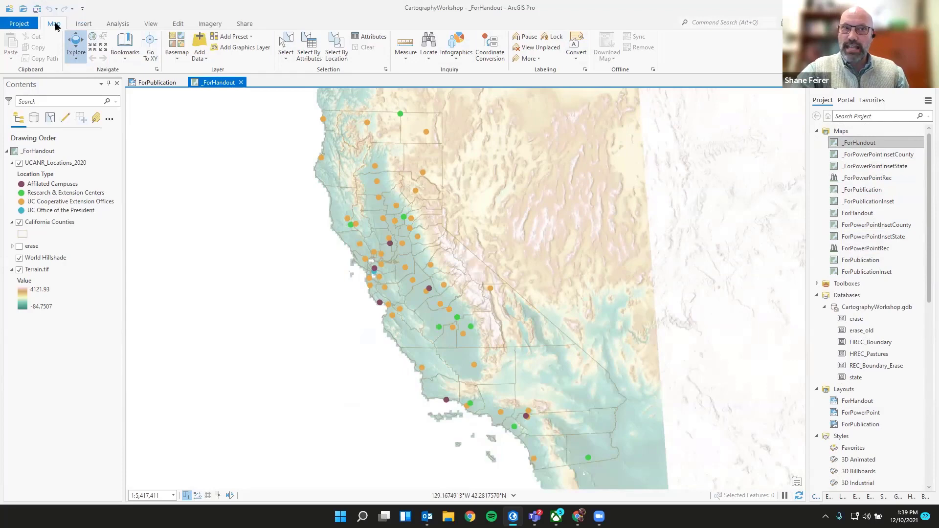
click(83, 26)
click(116, 24)
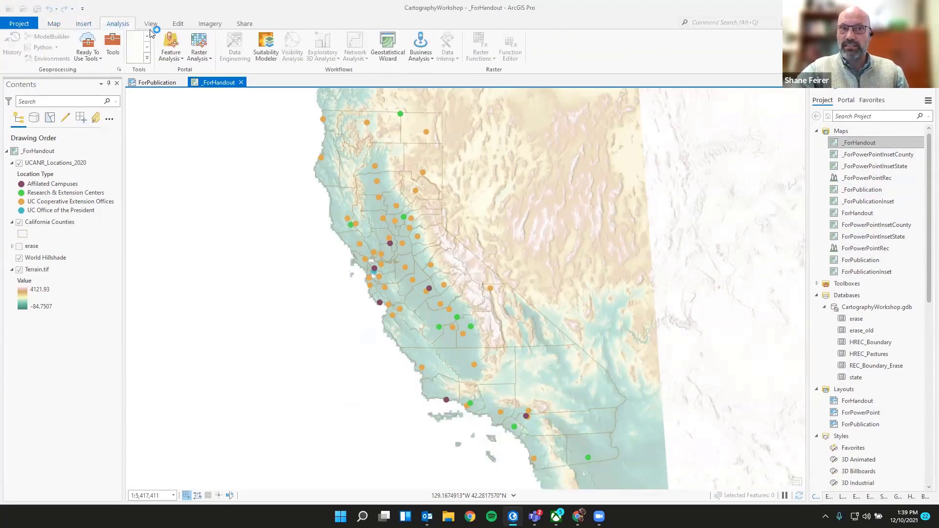
click(150, 24)
click(83, 23)
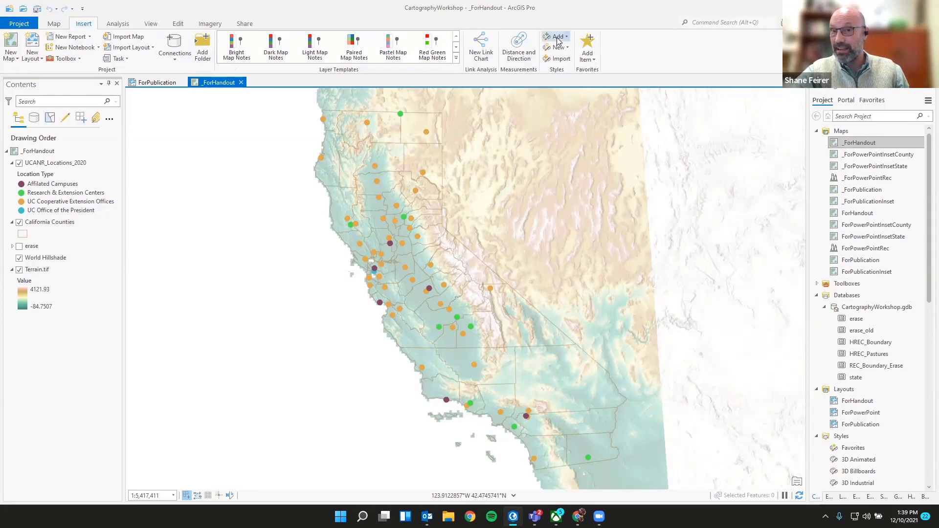
click(457, 48)
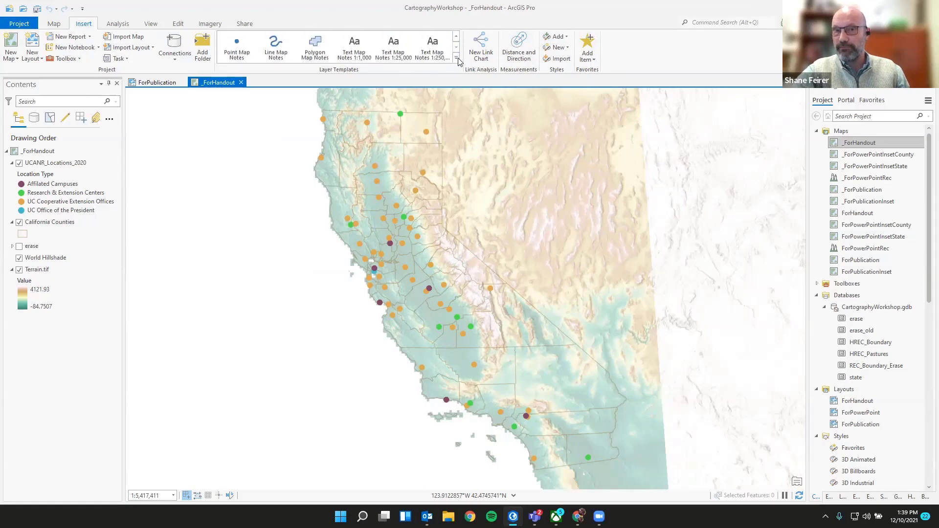
click(457, 57)
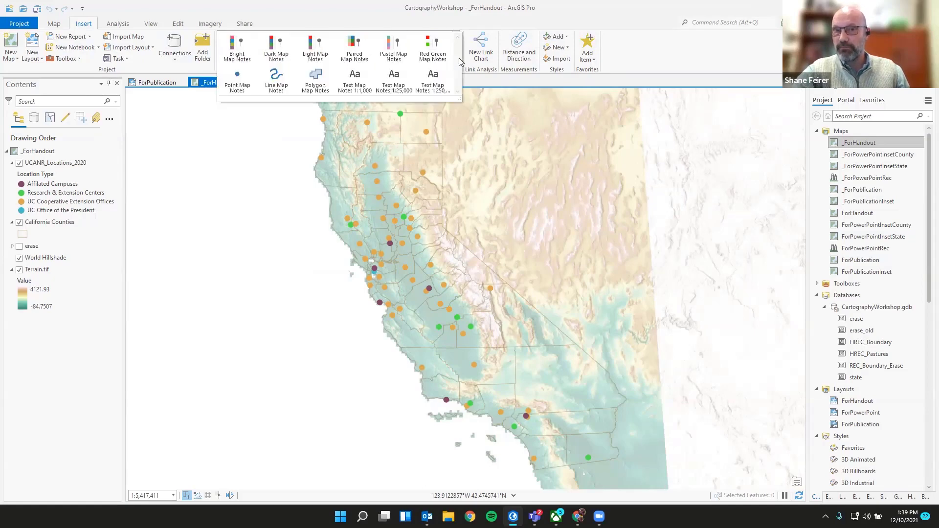
click(473, 25)
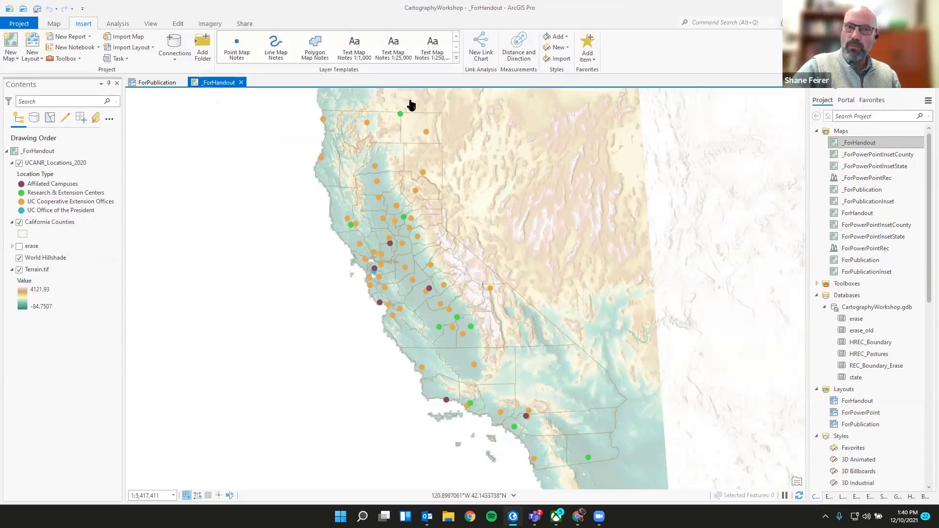
Step: Close the _ForHandout map and ForPublication layout views, and collapse the project's Maps, Databases, Layouts and Styles groups
click(240, 82)
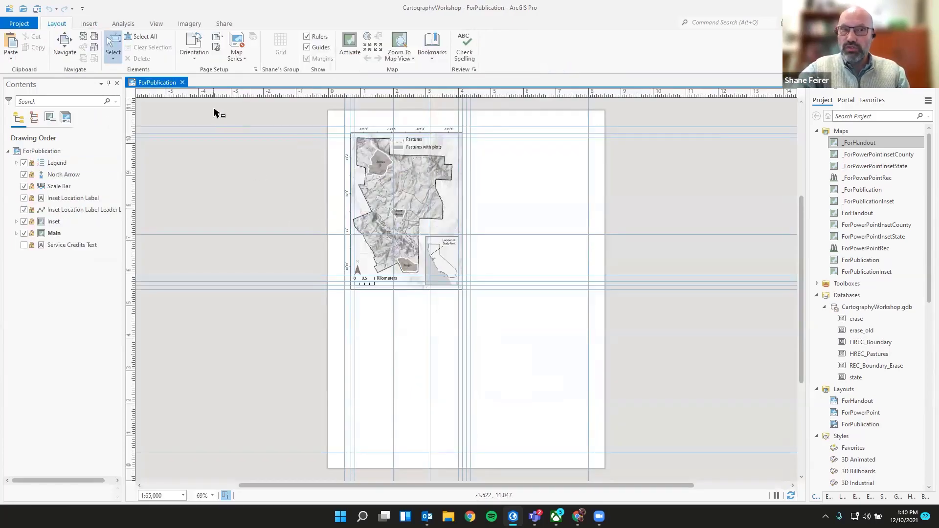
click(182, 82)
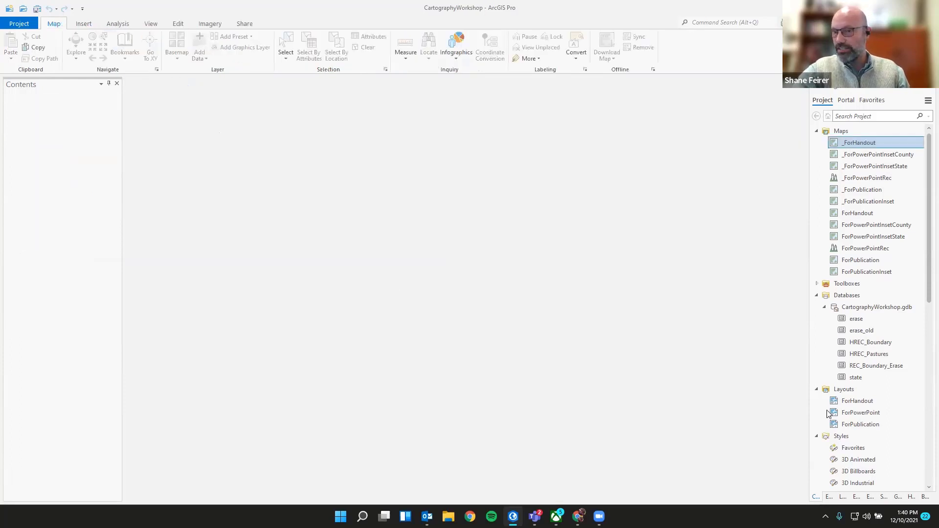
double_click(843, 245)
click(816, 131)
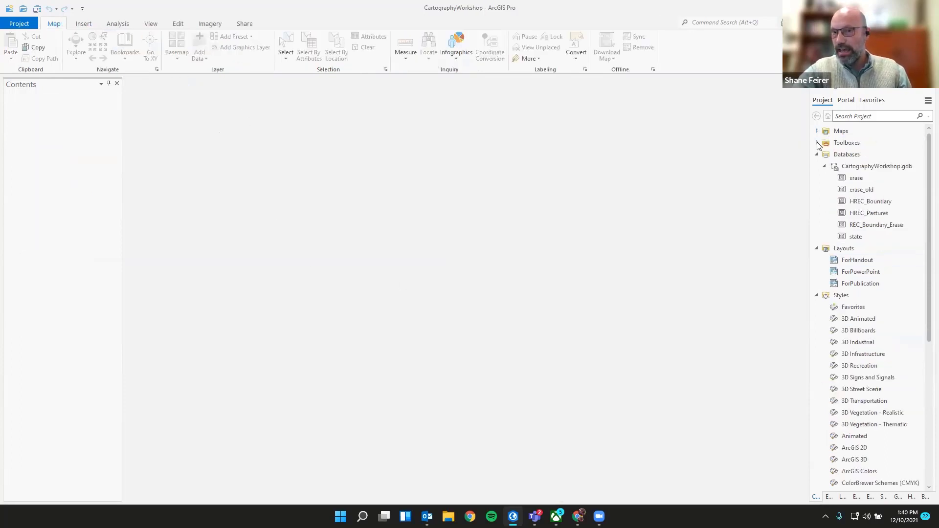
click(817, 155)
click(816, 167)
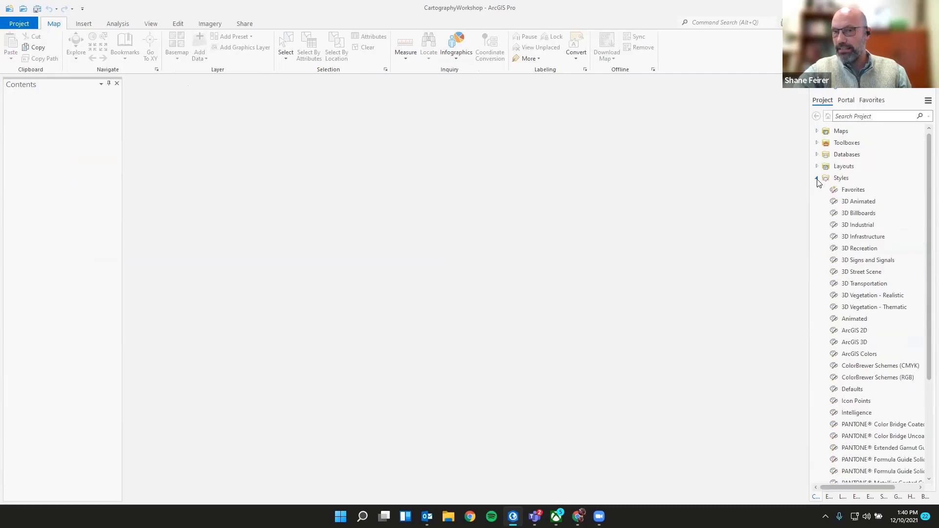
click(816, 179)
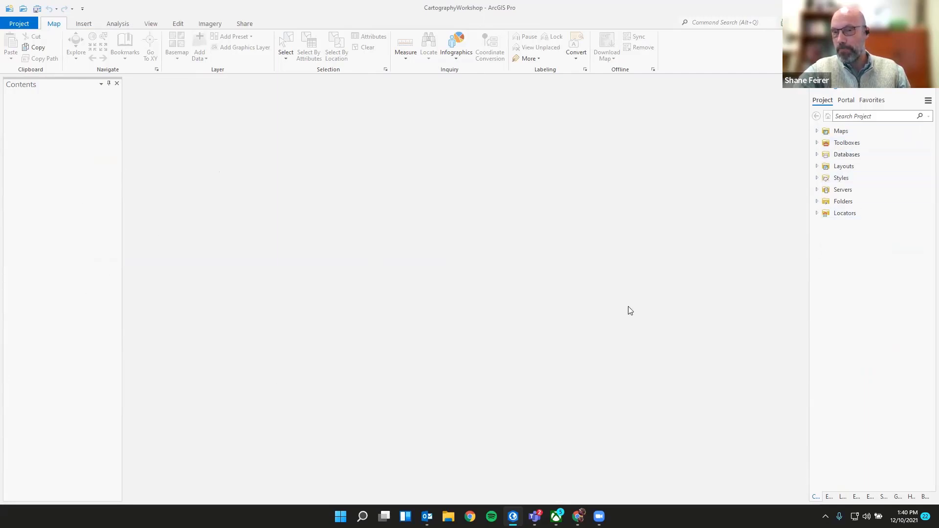
Step: Expand the project's layouts, view the ForHandout layout, and close it again
click(817, 166)
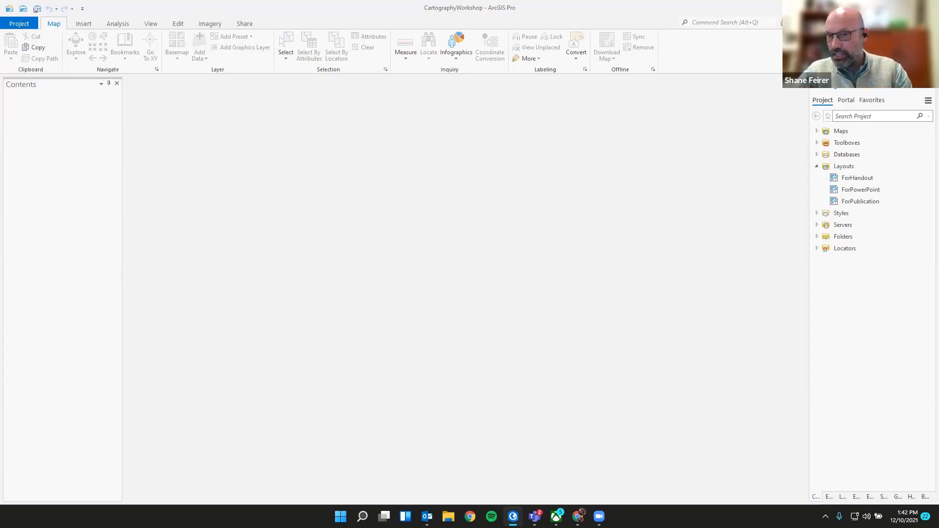
double_click(857, 178)
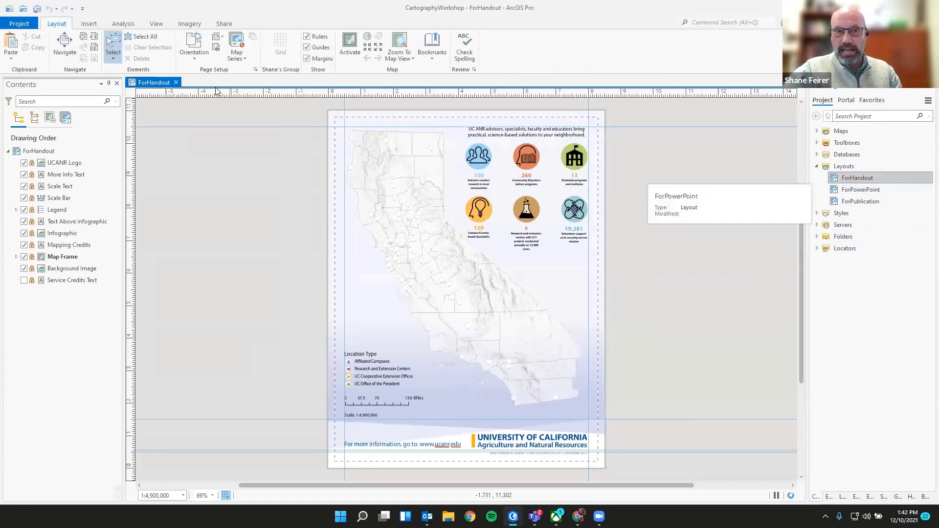
click(175, 82)
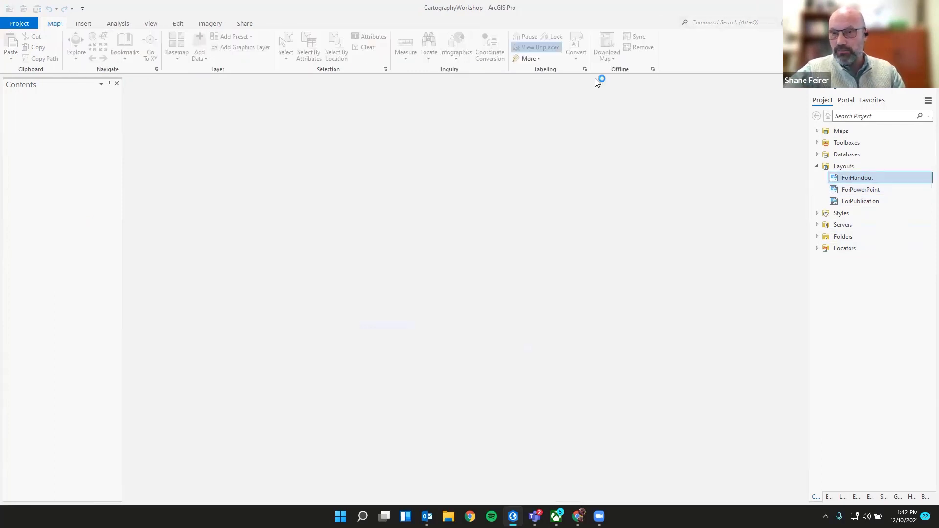
Step: Open the ForPublication layout and examine its pasture map, legend and inset up close
double_click(857, 201)
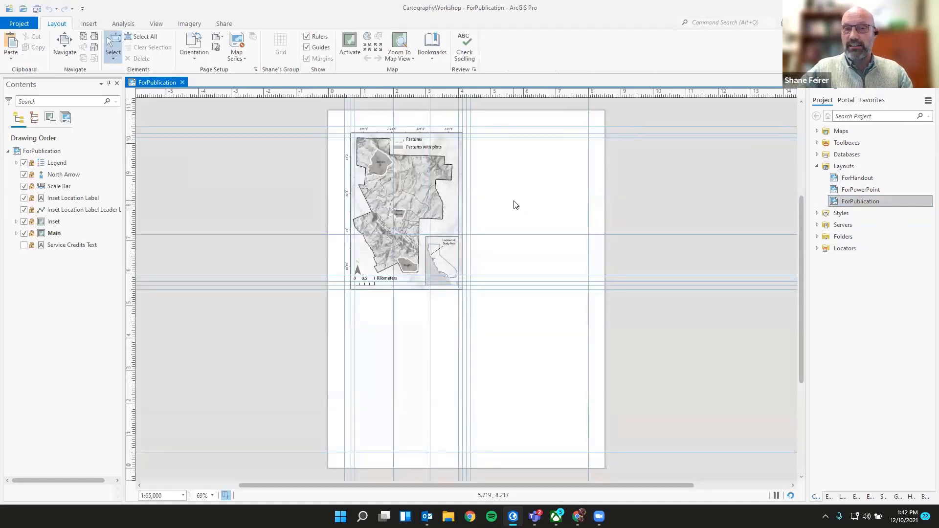
scroll(374, 146, up, 2)
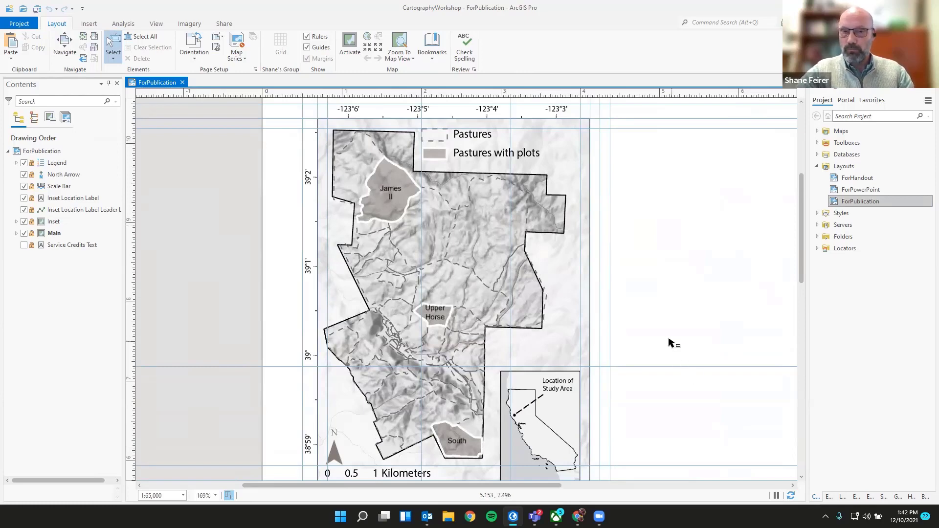
scroll(672, 341, down, 2)
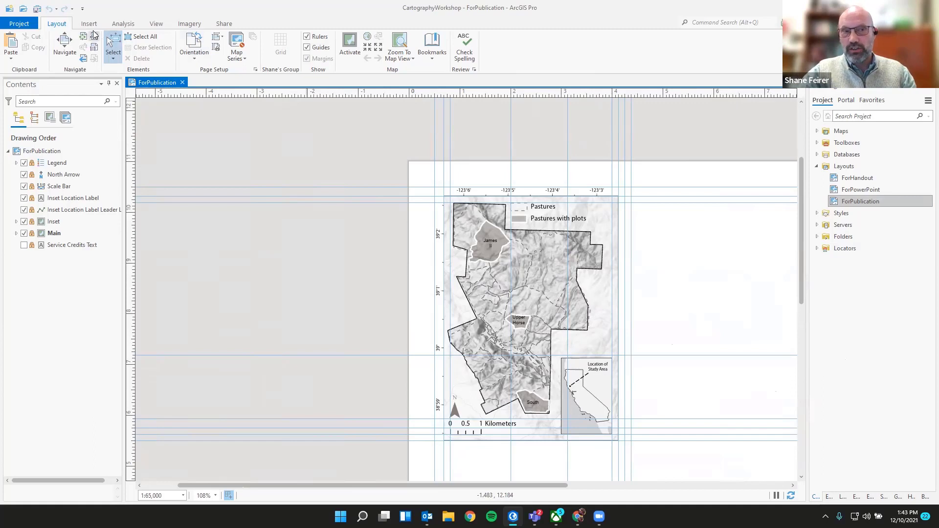
Step: Create a new blank layout with the ANSI Portrait Letter page size, 8.5 x 11 inches
click(89, 24)
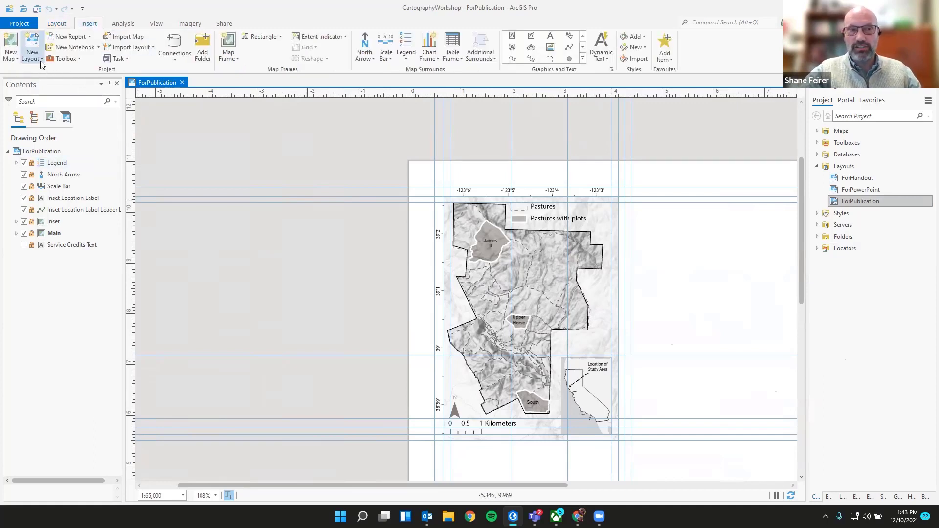
click(34, 44)
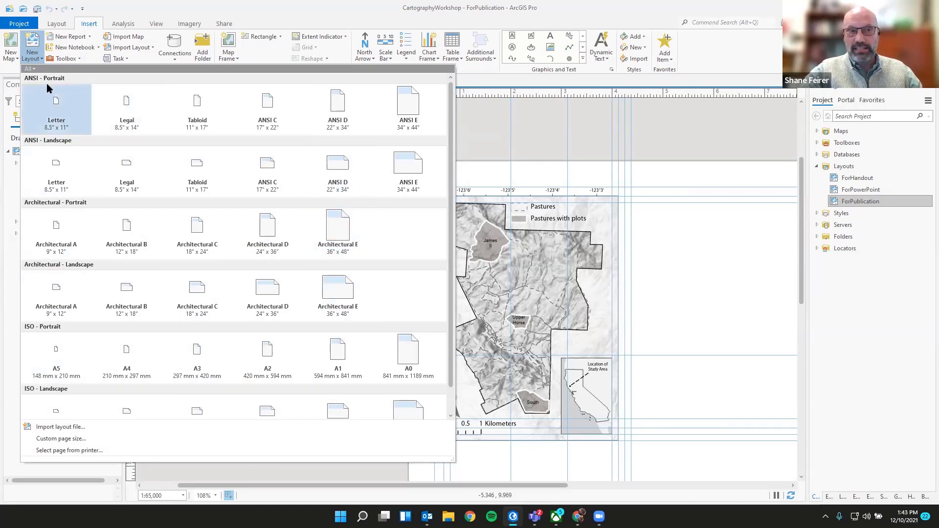
click(58, 105)
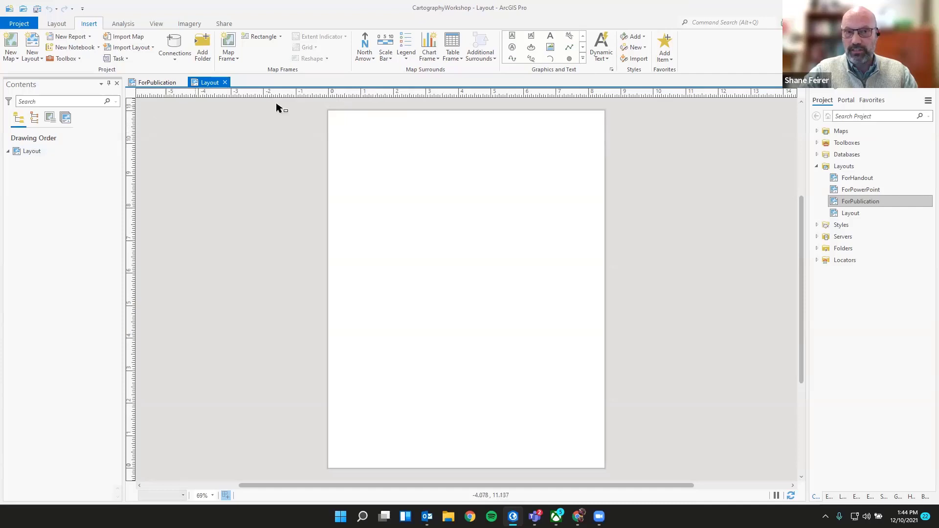
Step: Try out a single vertical guide on the blank layout, moving it to about 0.25 in, and remove it
right_click(376, 97)
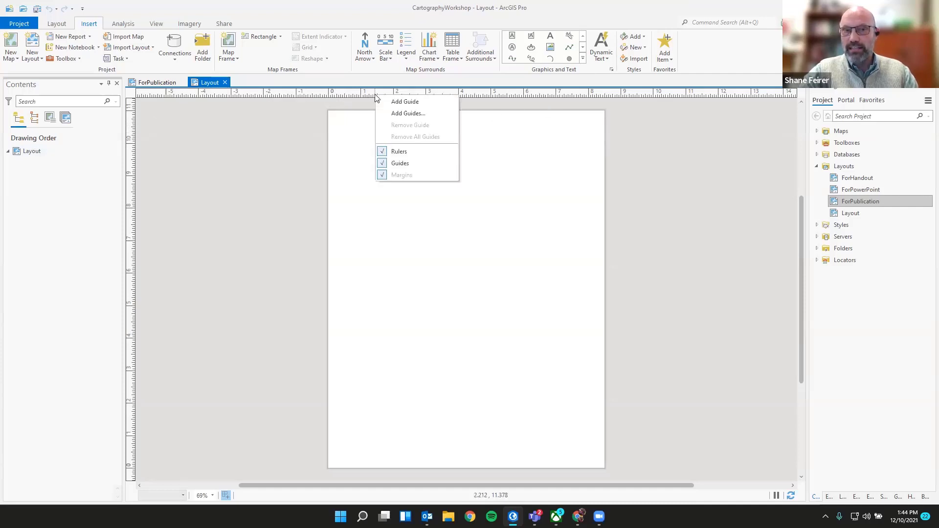
click(387, 101)
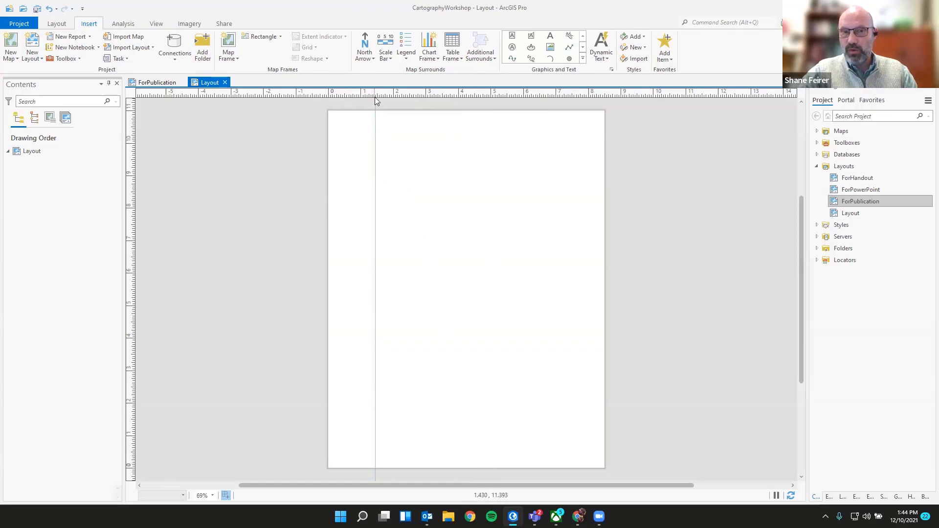
drag(376, 96, 336, 97)
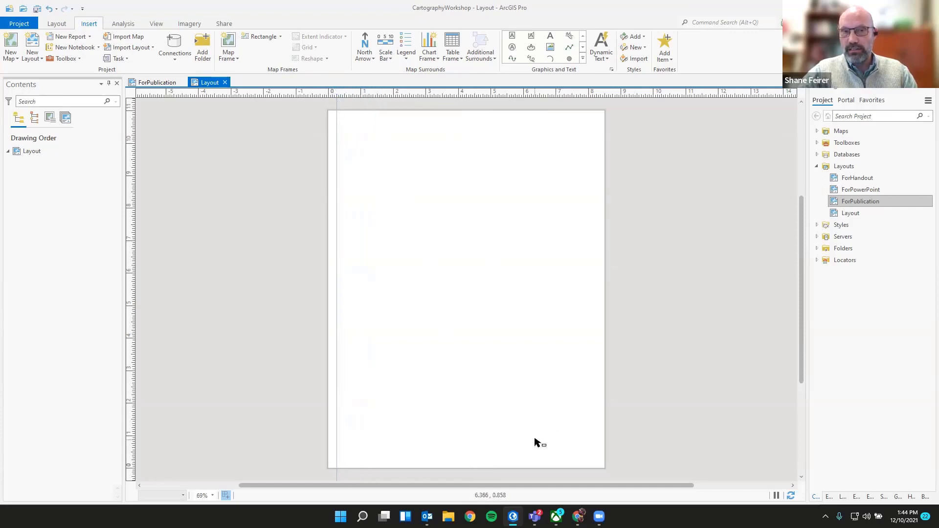
right_click(336, 98)
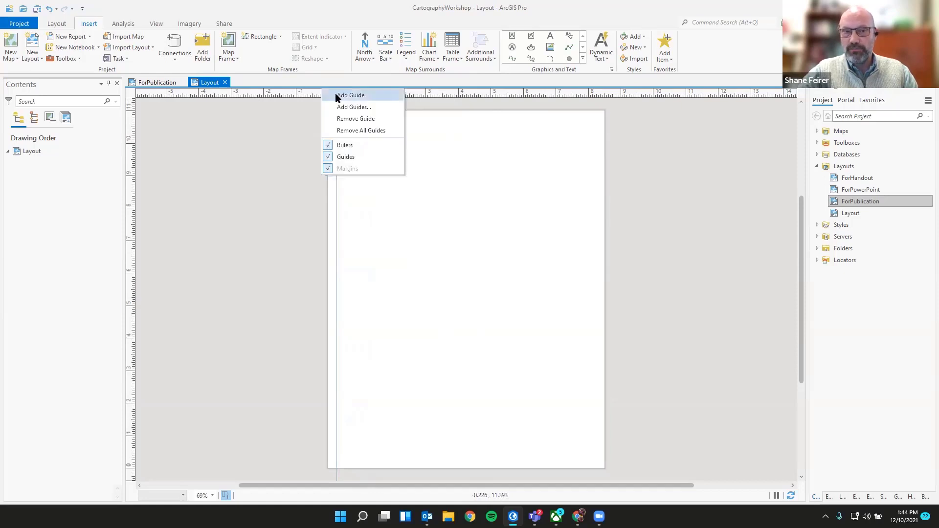
click(349, 120)
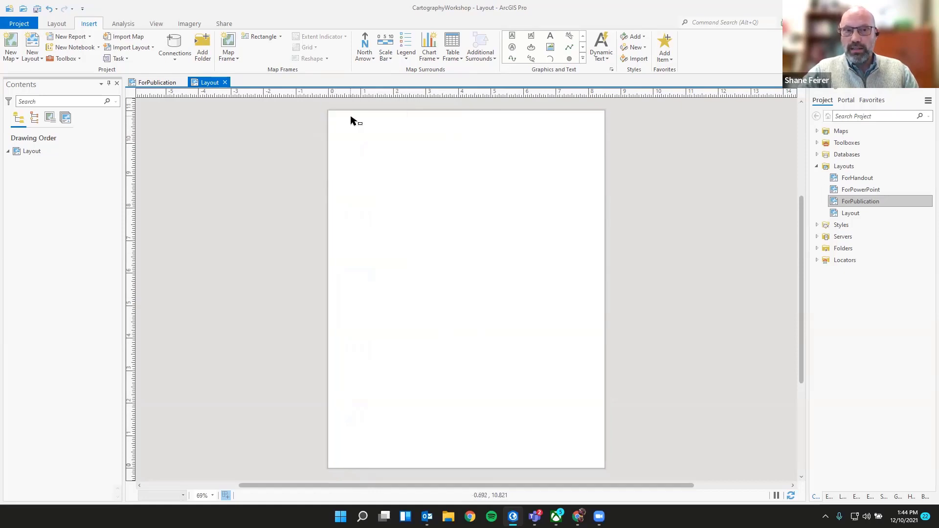
Step: Add horizontal and vertical guides offset 0.5 in from the page edges of the blank layout
right_click(382, 93)
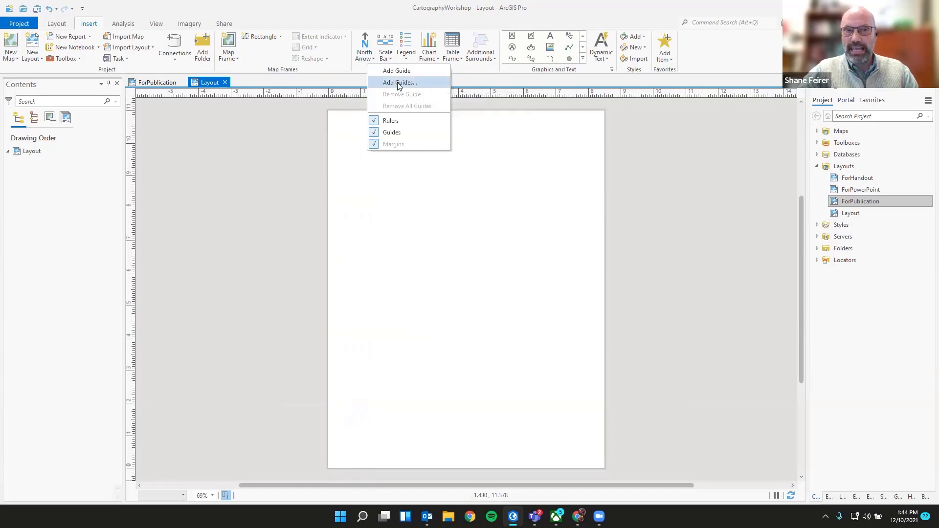
click(399, 83)
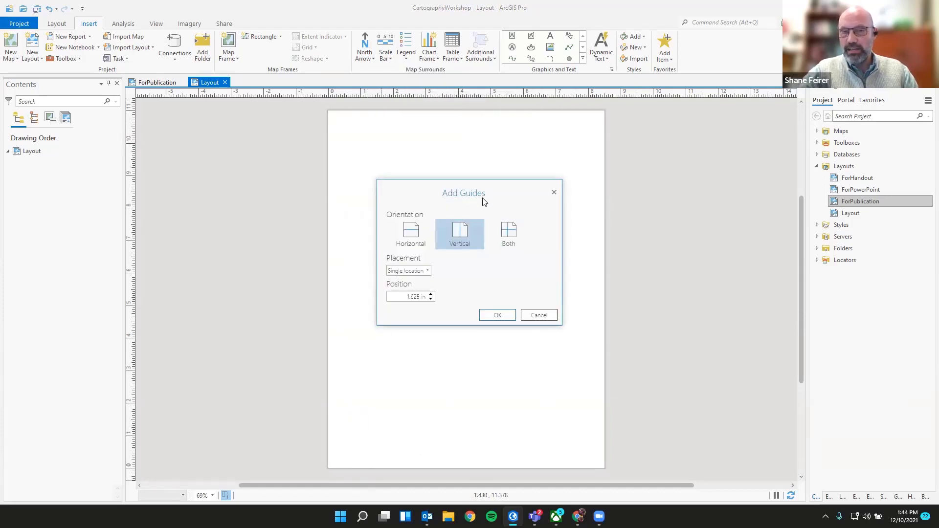
drag(478, 193, 608, 205)
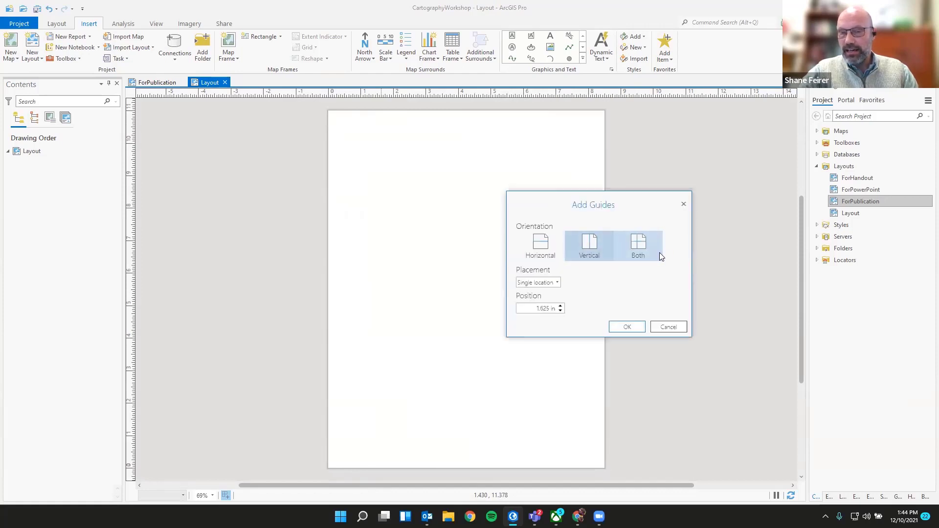
click(641, 249)
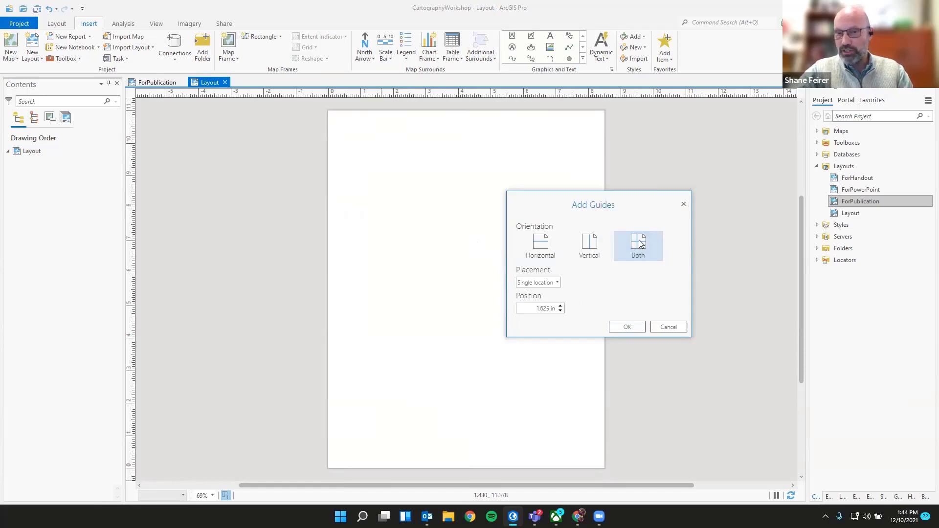
click(556, 282)
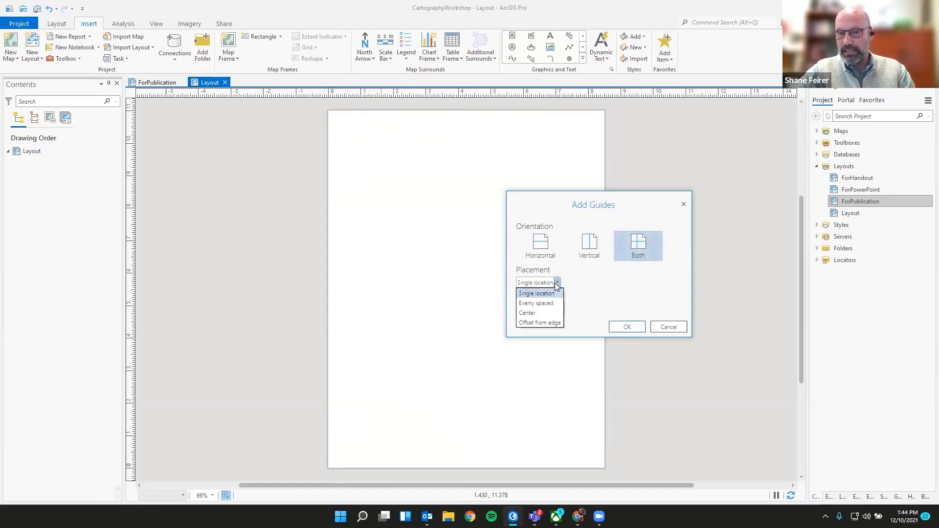
click(552, 324)
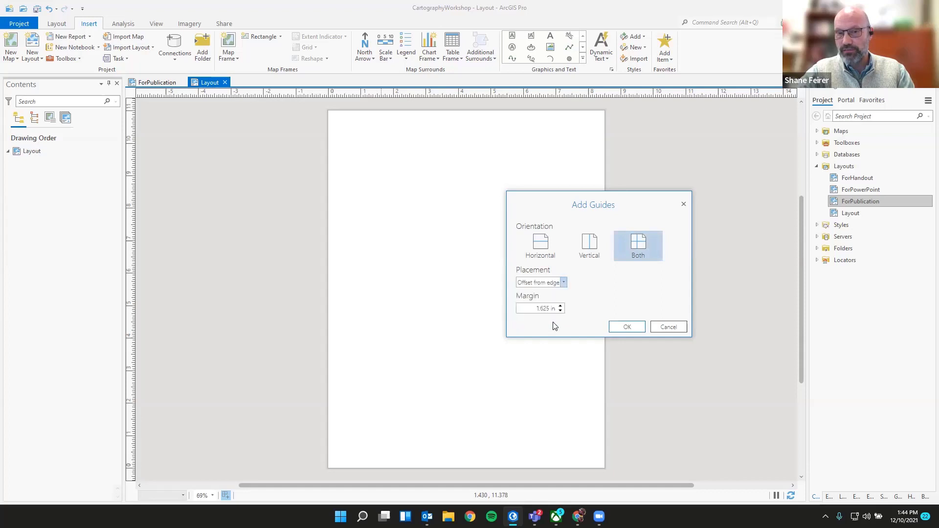
drag(535, 308, 602, 311)
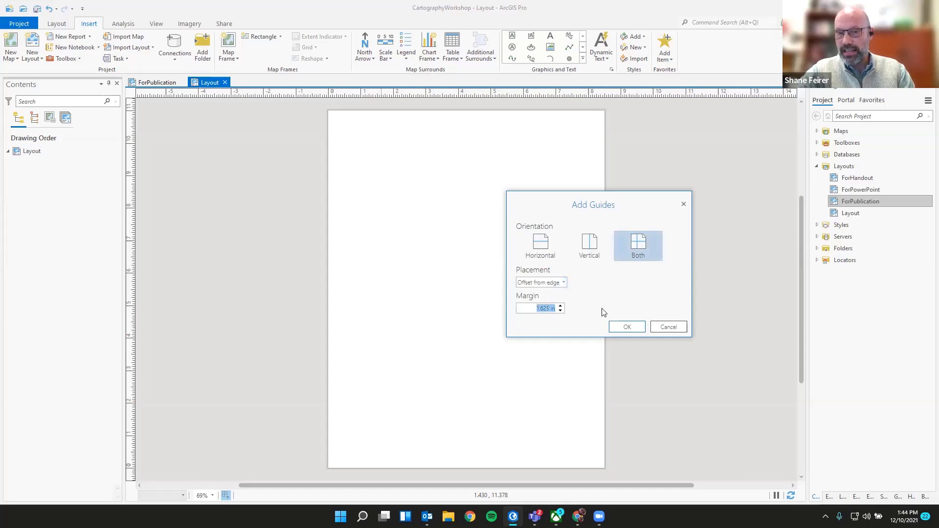
text(0.5)
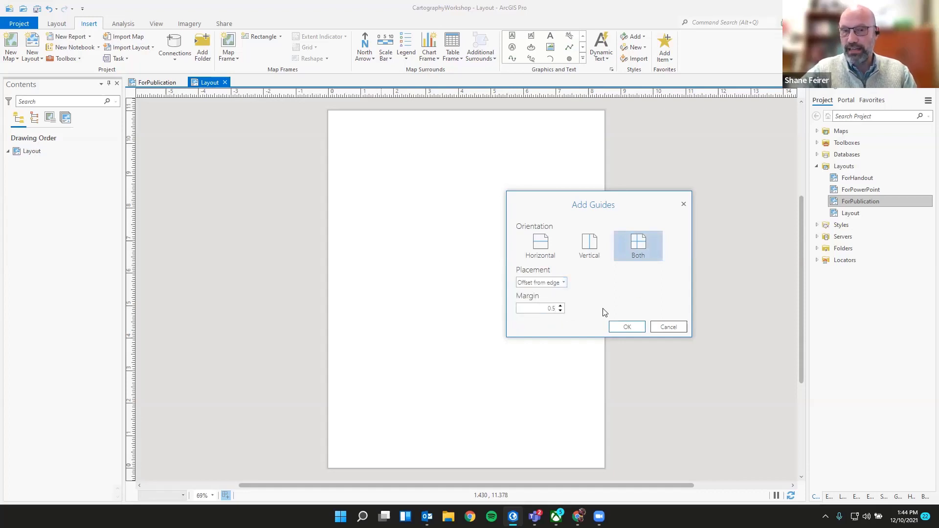
click(631, 327)
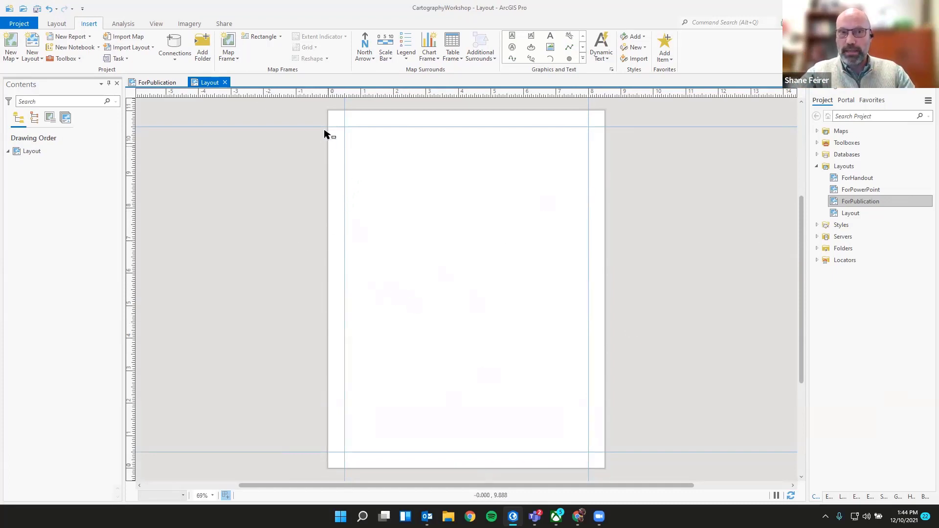
Step: Add centered guides in both orientations to the layout page
right_click(373, 95)
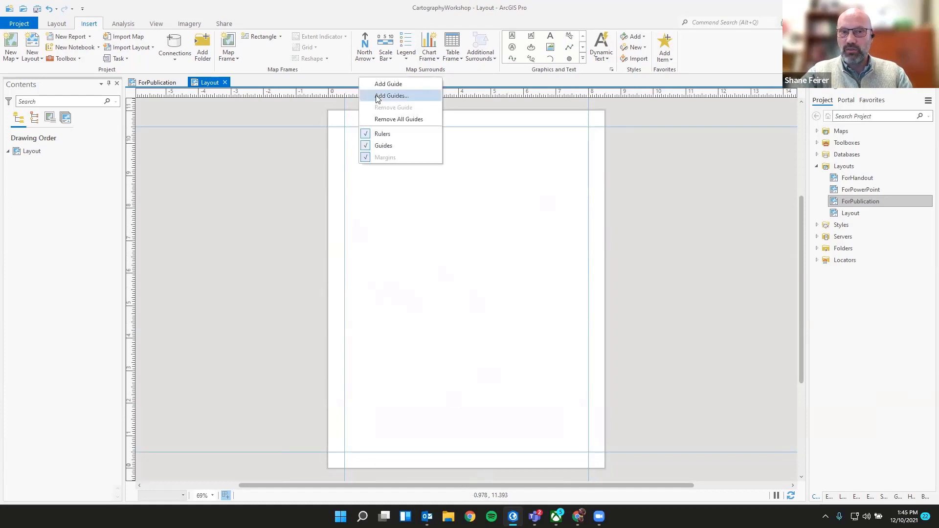
click(403, 96)
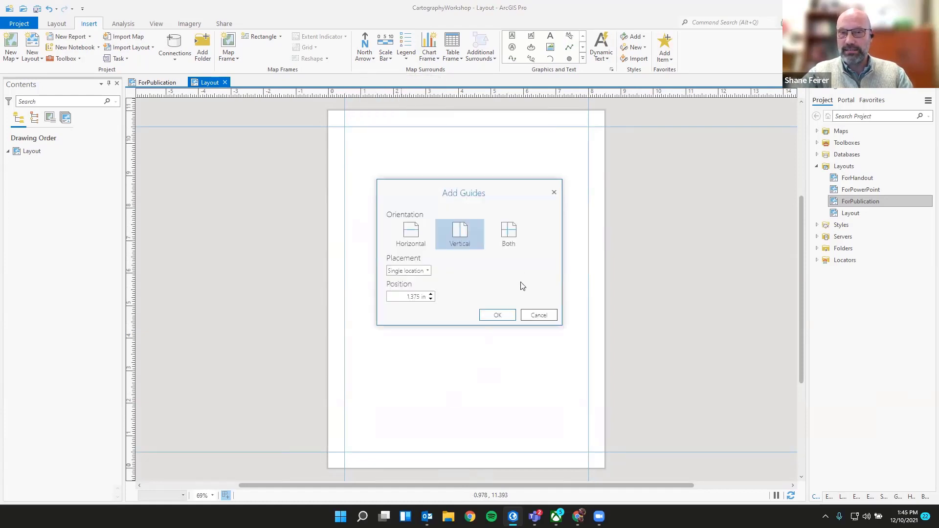
click(513, 245)
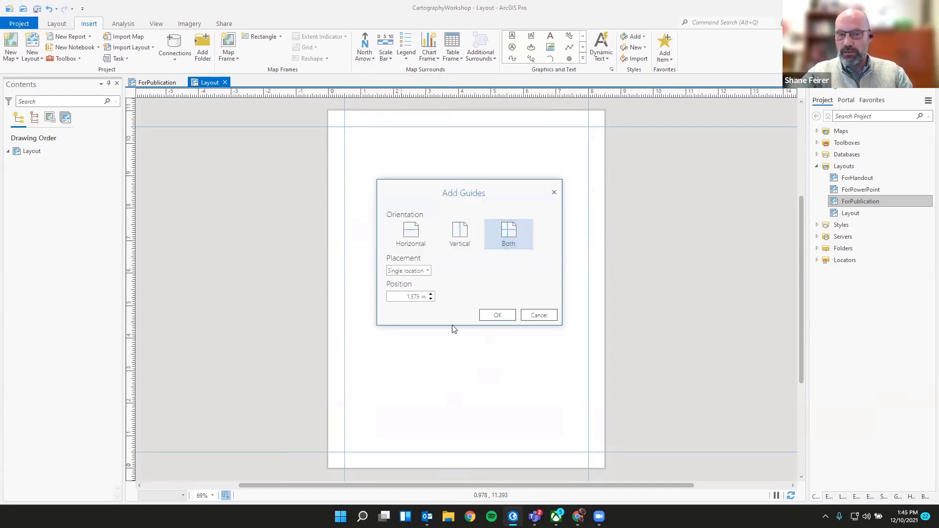
click(428, 272)
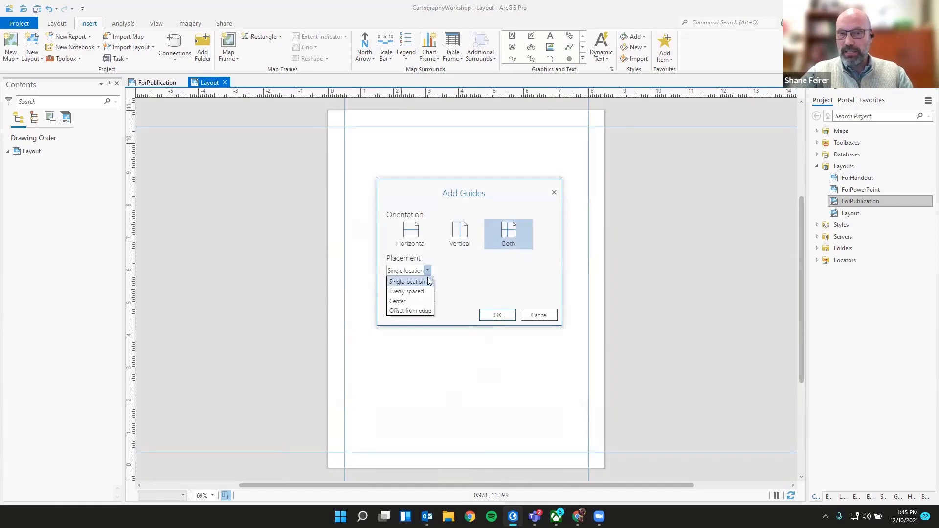
click(411, 301)
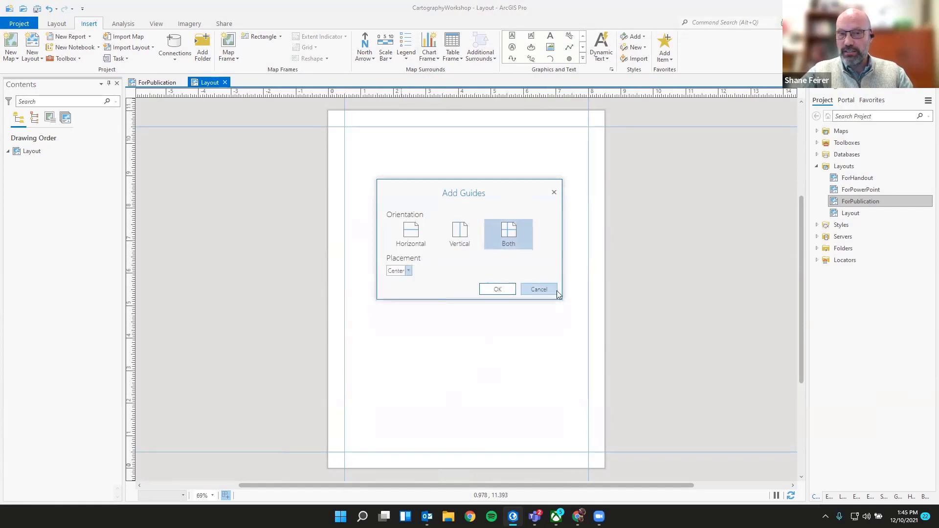
click(501, 289)
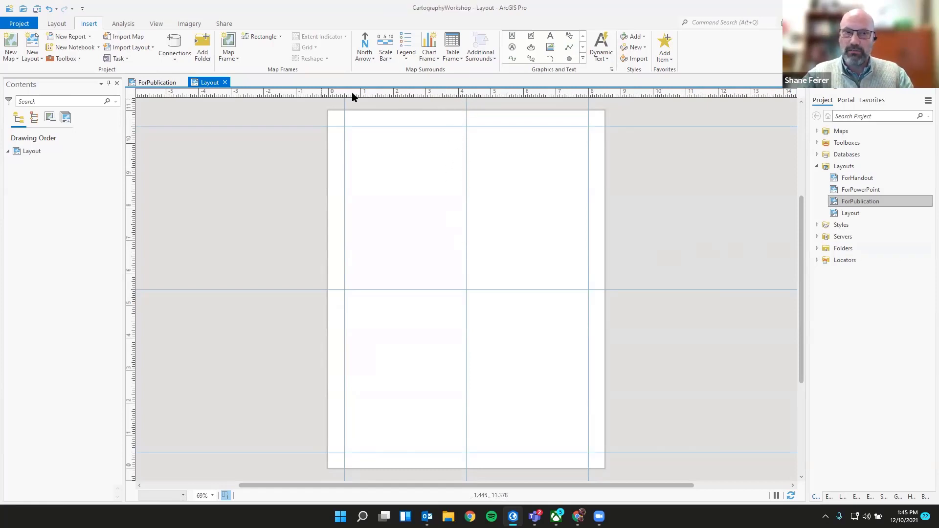
Step: Add a single vertical guide at 4.125 in on the layout page
right_click(374, 93)
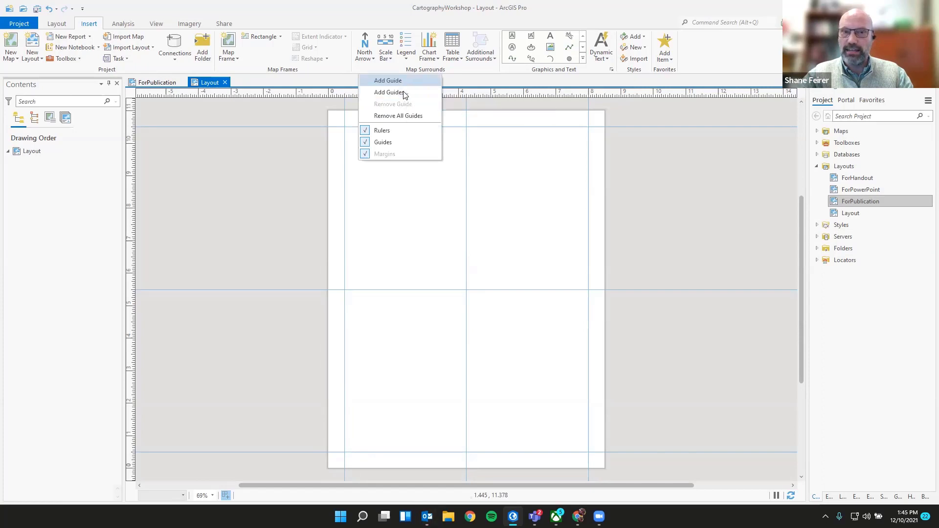
click(397, 92)
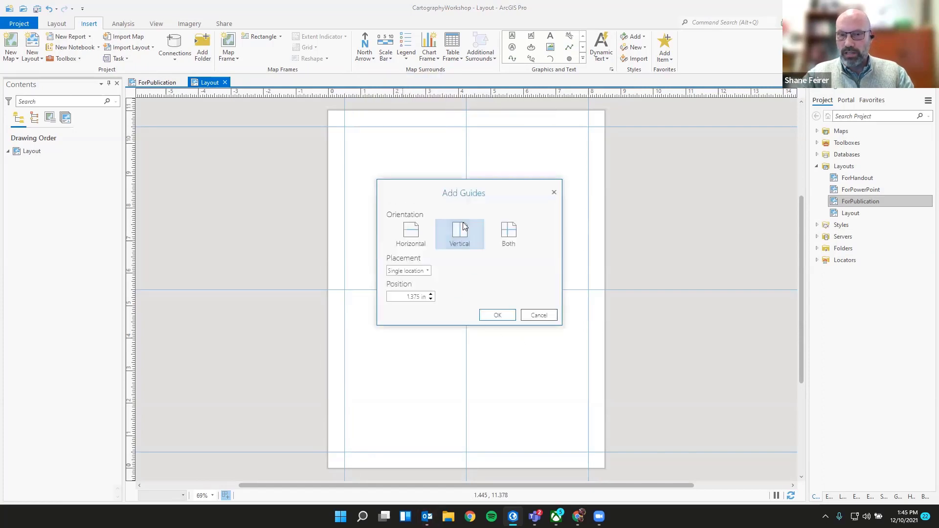
drag(419, 296, 375, 299)
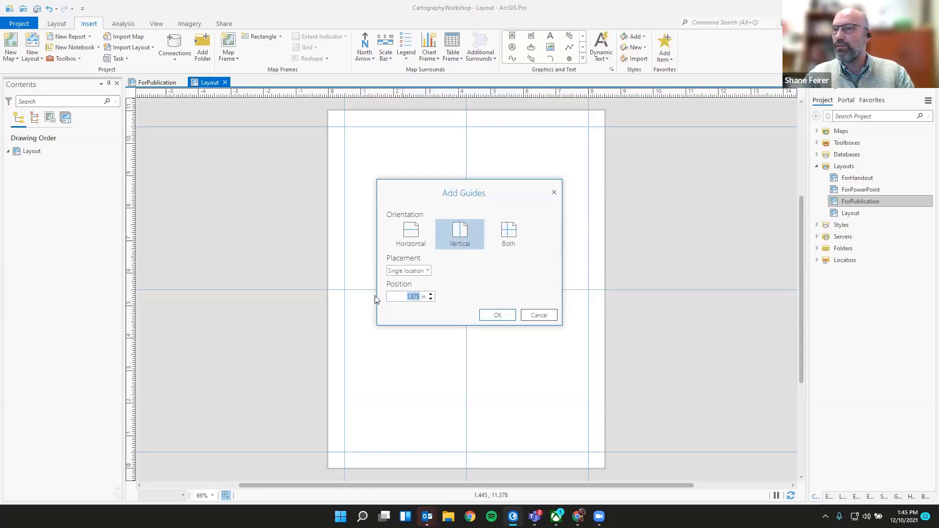
text(4)
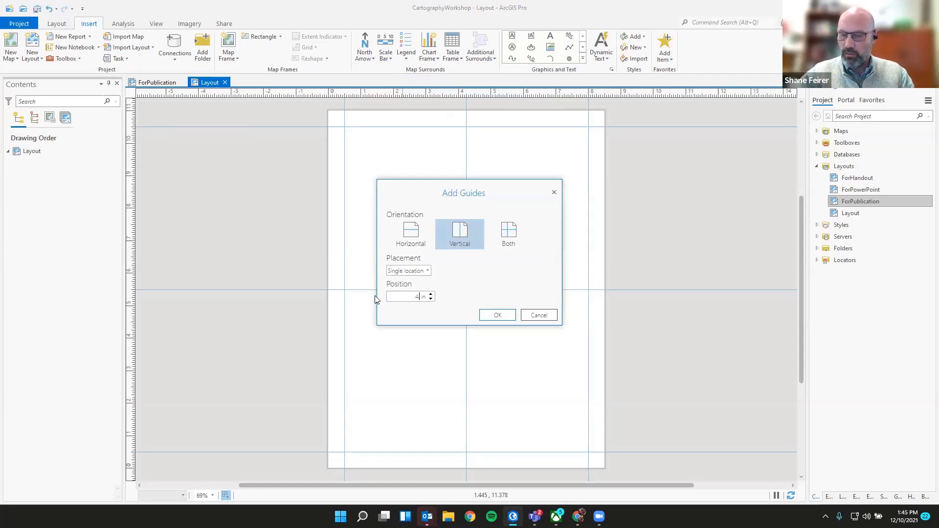
text(.125)
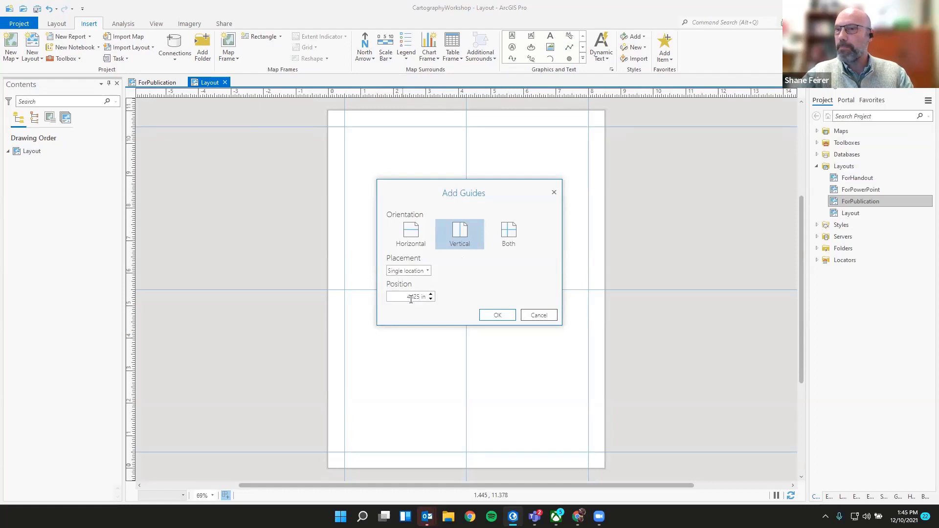
click(498, 316)
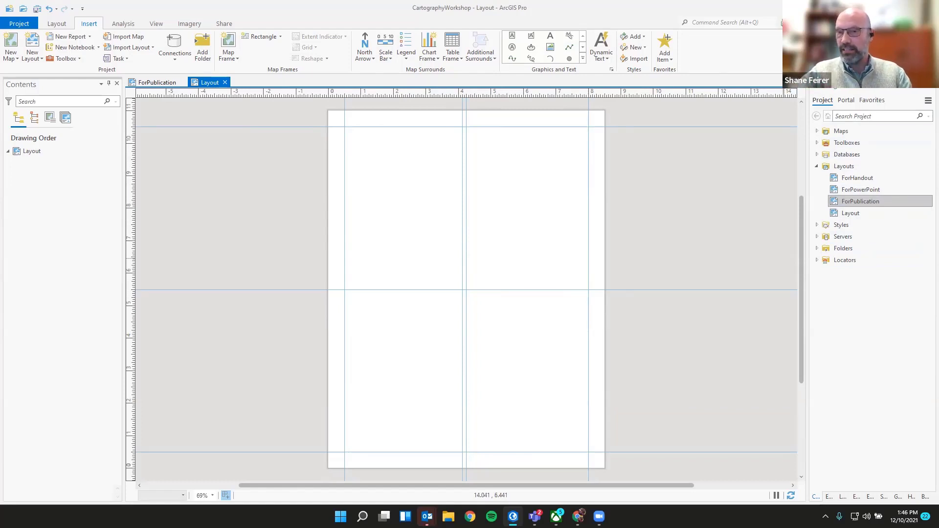
Step: Expand the project's maps and insert a _ForPublication map frame at default extent, filling the page's upper-left area up to the 4.125 in and horizontal center guides
click(818, 133)
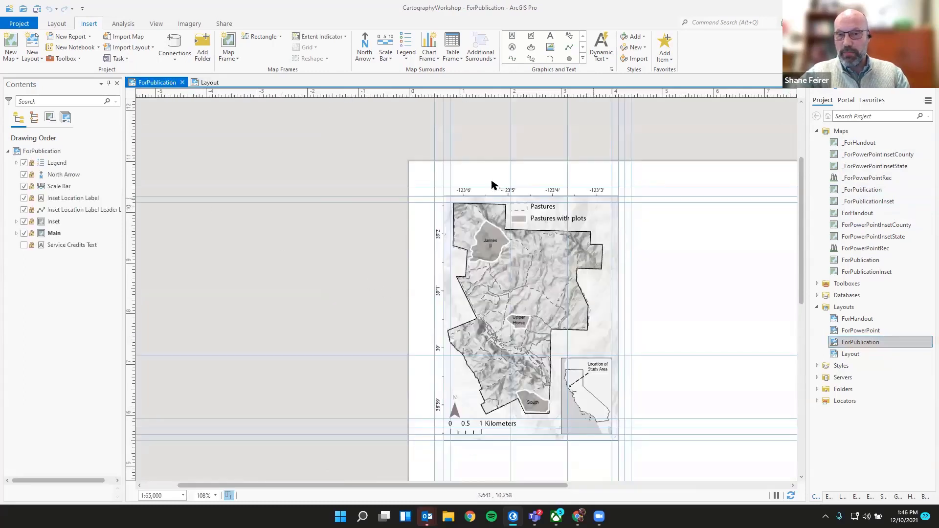
click(210, 83)
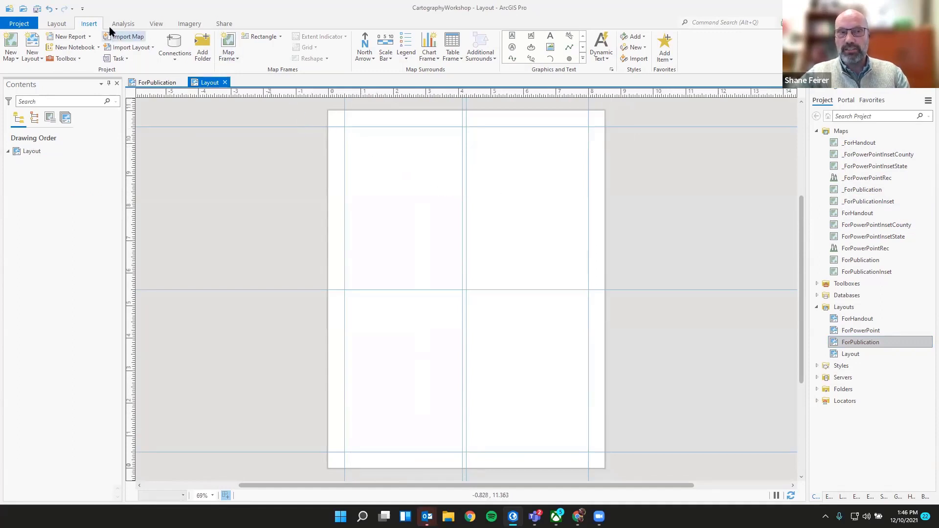
click(236, 57)
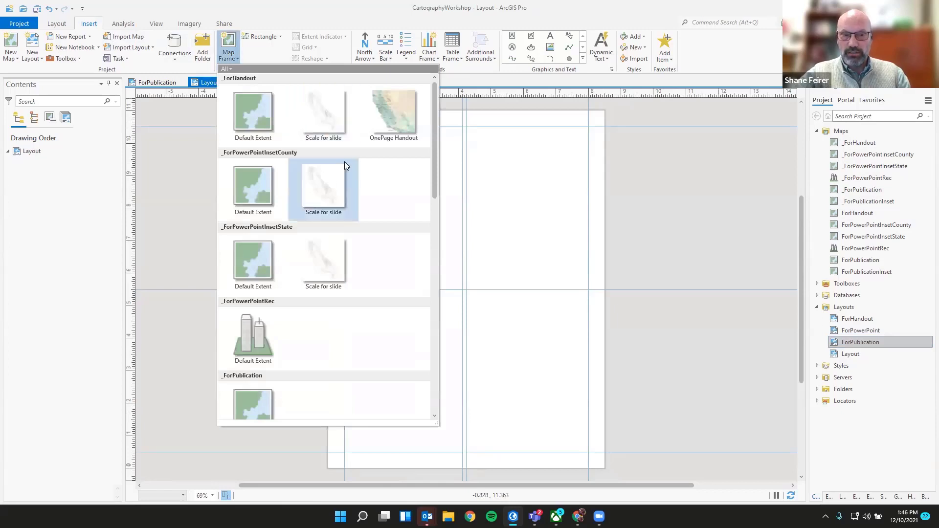
scroll(345, 162, down, 1)
scroll(344, 162, down, 4)
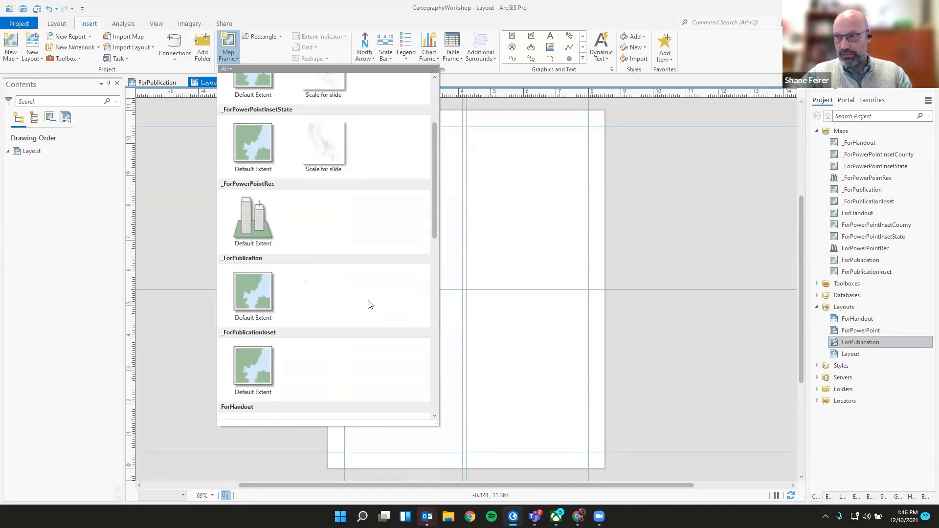
click(254, 290)
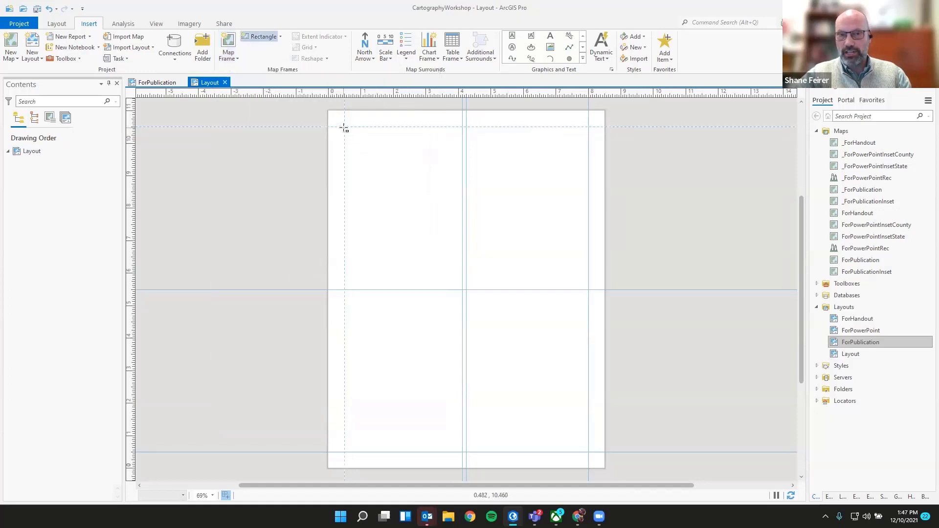
drag(345, 127, 461, 289)
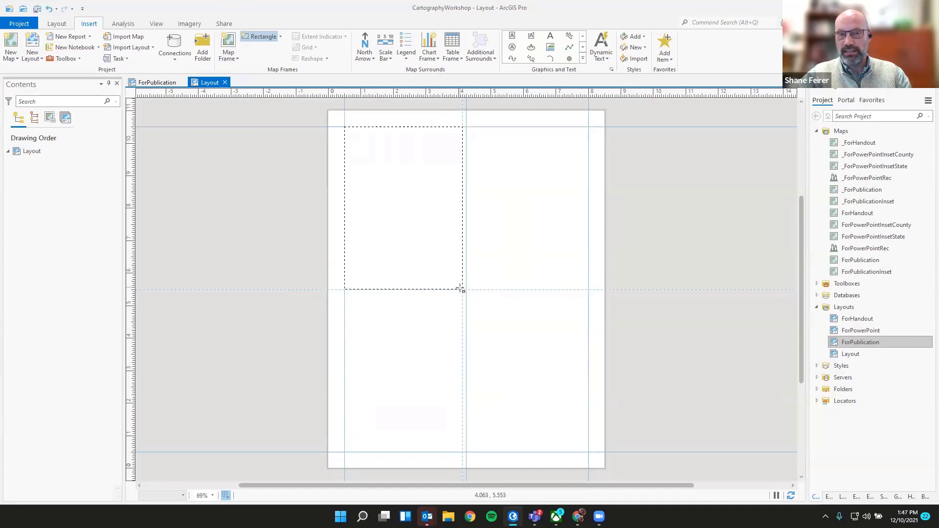
drag(461, 290, 463, 292)
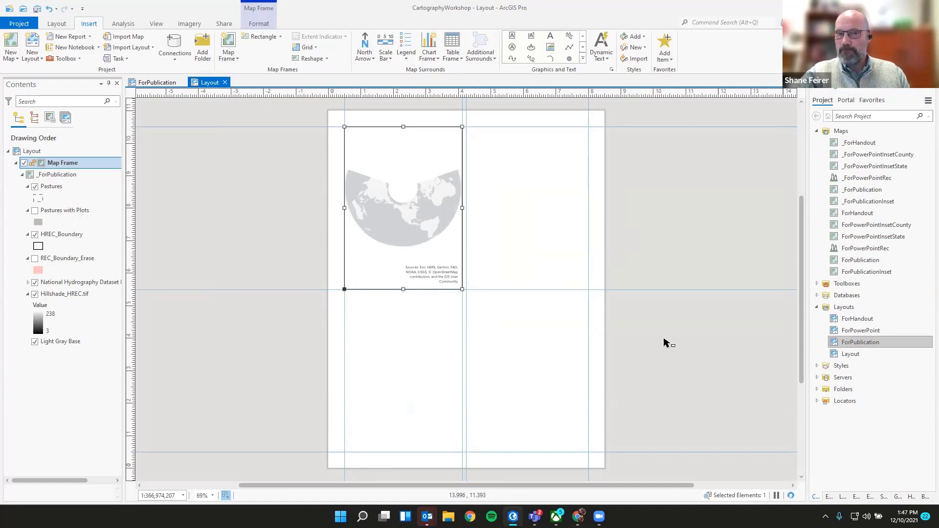
Step: Insert a second _ForPublication map frame at default size and move it beyond the page's right margin, with its left edge on the right margin guide
click(237, 61)
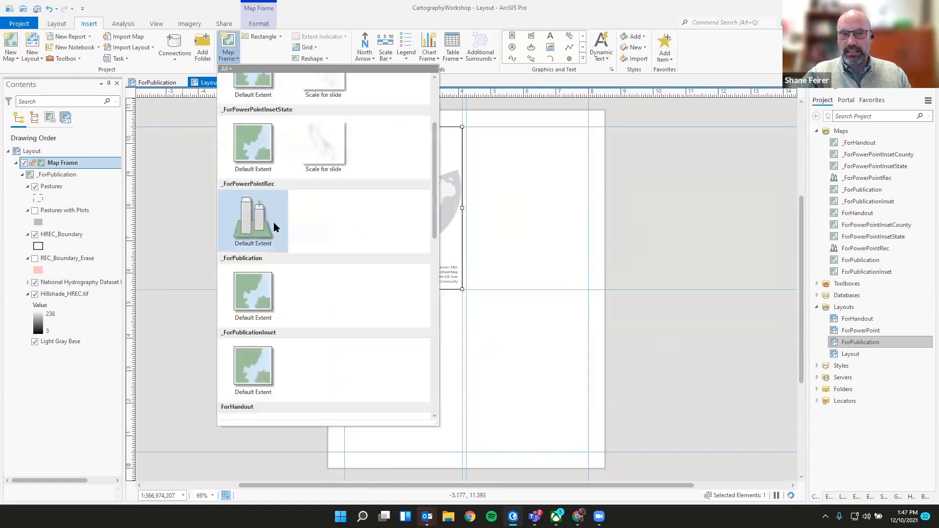
scroll(271, 225, down, 3)
scroll(280, 294, down, 7)
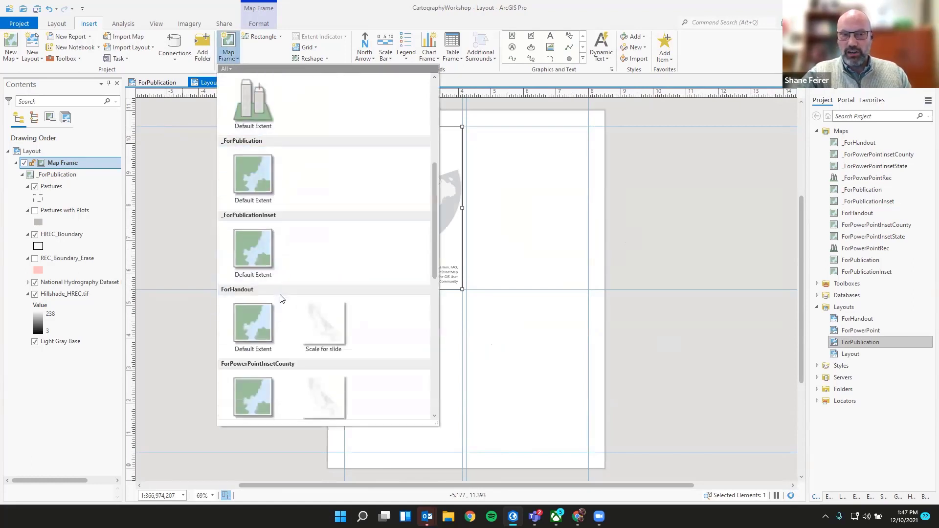
scroll(280, 296, down, 2)
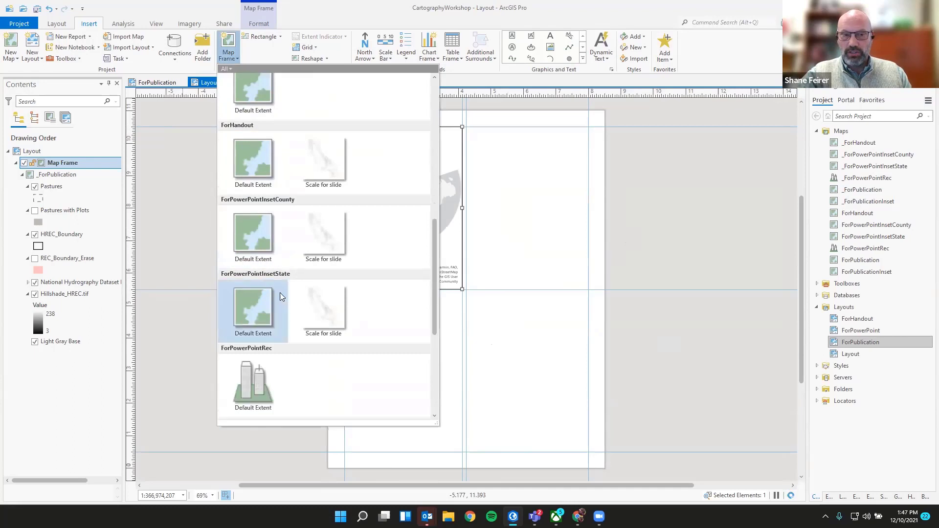
scroll(275, 315, up, 6)
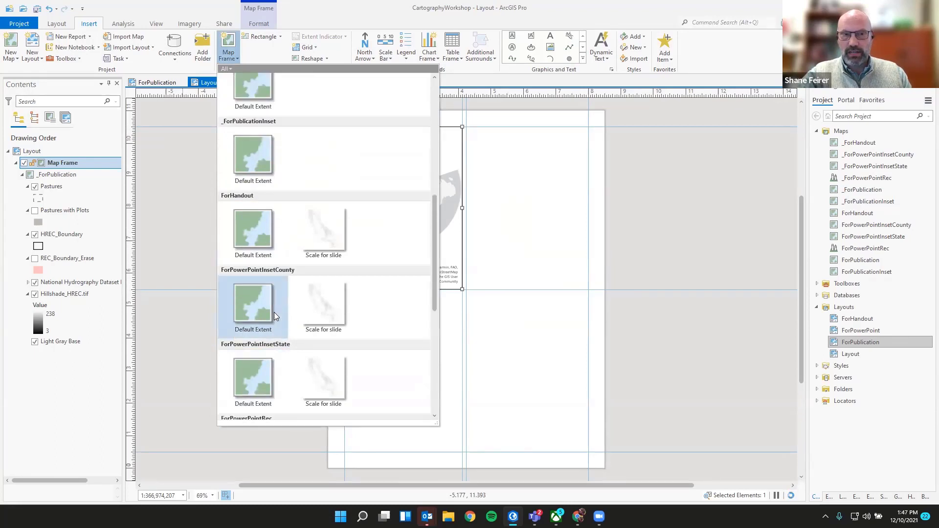
click(256, 167)
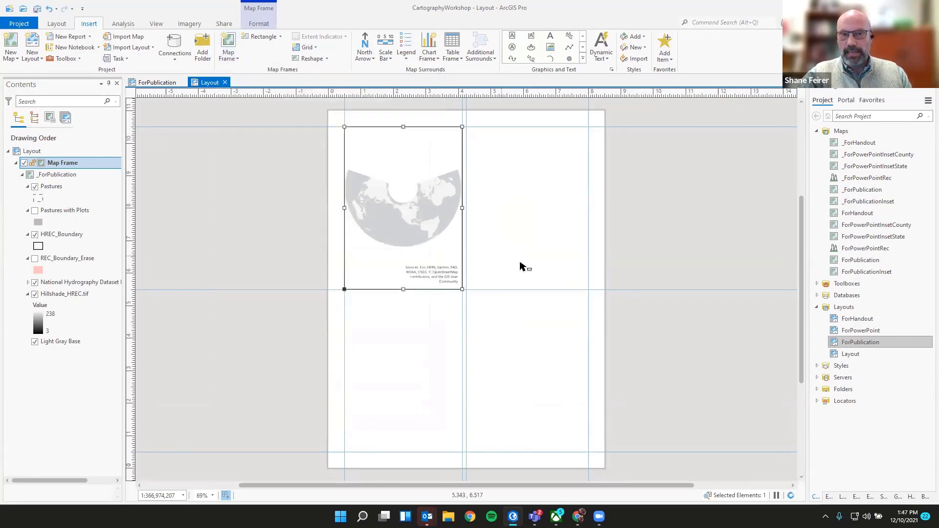
click(525, 361)
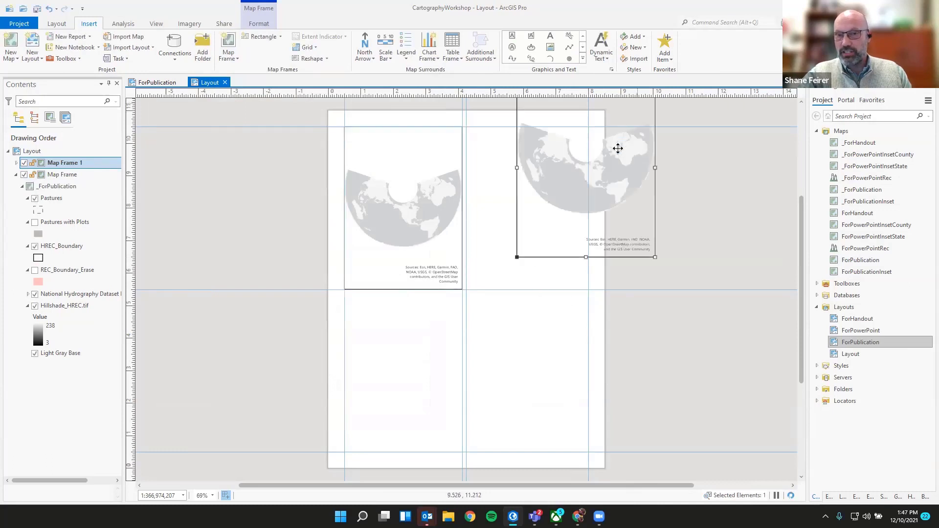
drag(579, 228, 682, 218)
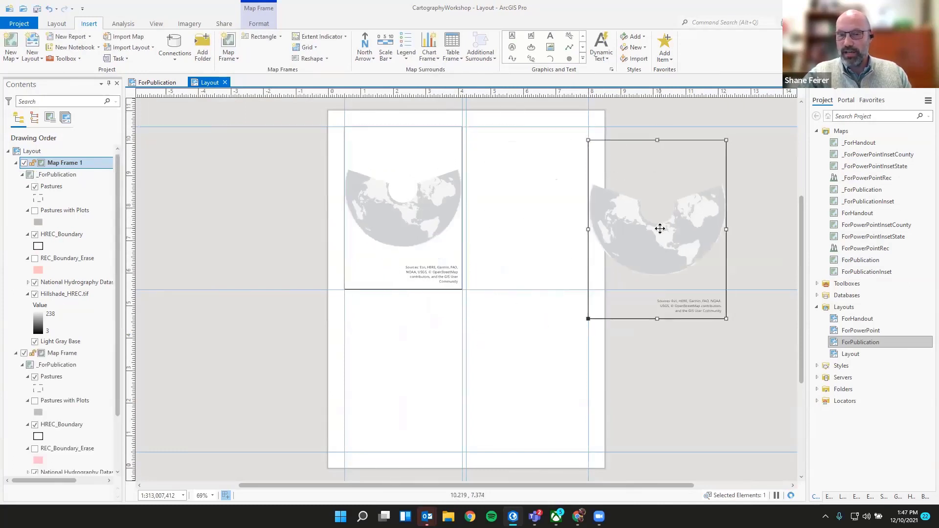
Step: Delete the extra map frame outside the page and zoom the remaining map frame to the HREC_Boundary layer
key(Delete)
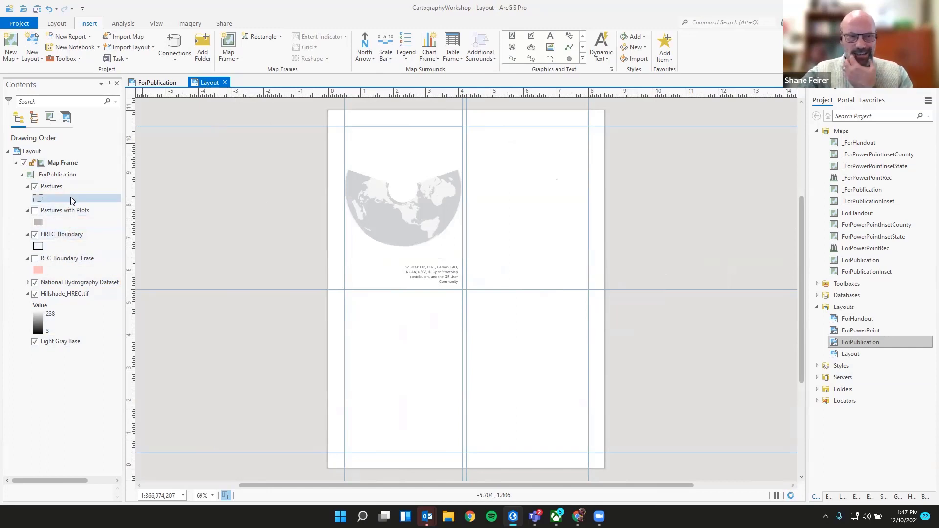
right_click(66, 235)
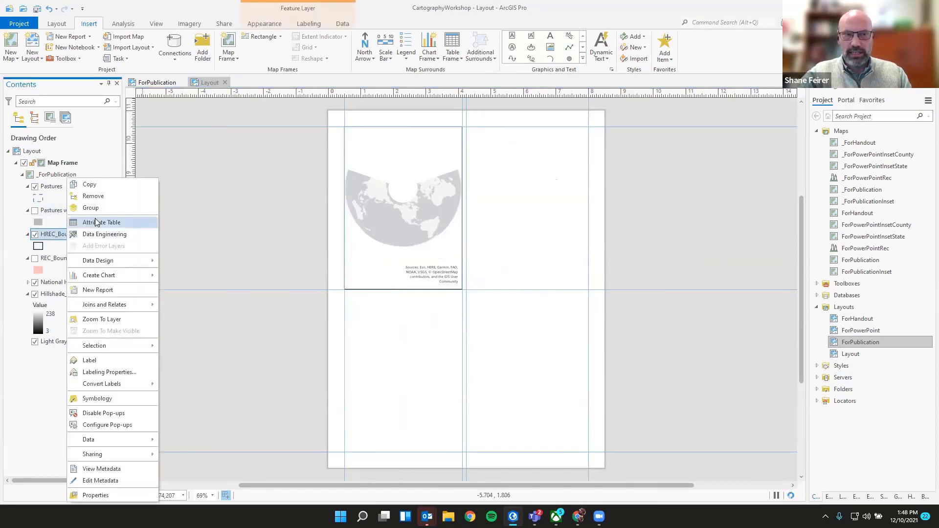
click(111, 316)
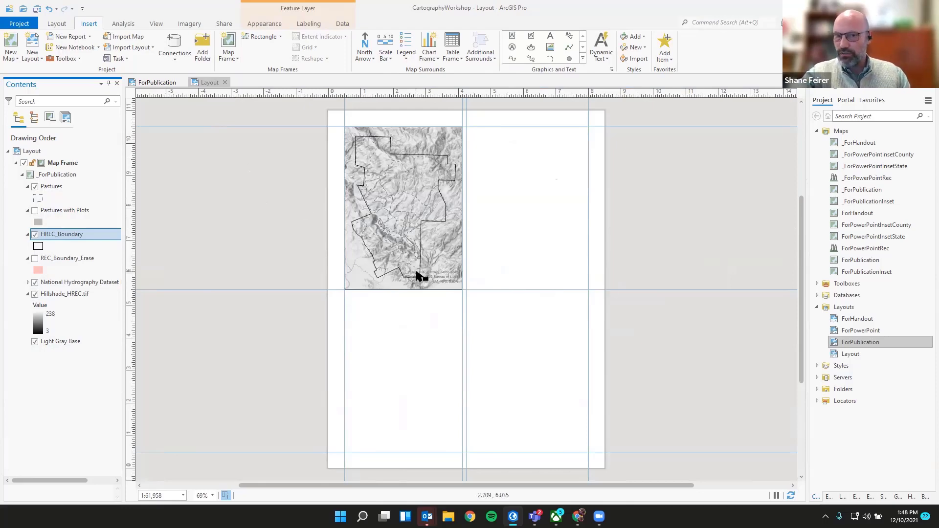
Step: Insert the layout's Service Layer Credits dynamic text as a box in the blank page area beside the map frame, shifting it closer to the frame
scroll(417, 275, up, 2)
scroll(417, 277, up, 4)
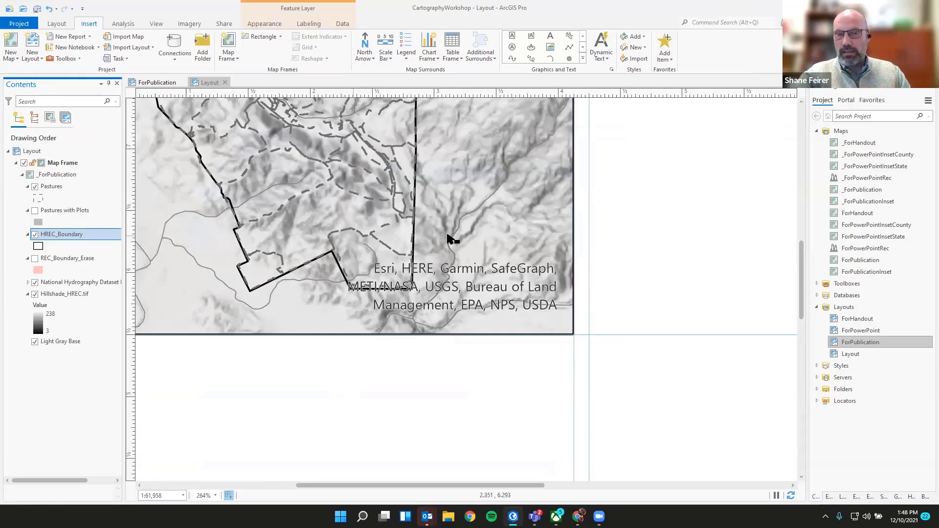
scroll(453, 236, down, 5)
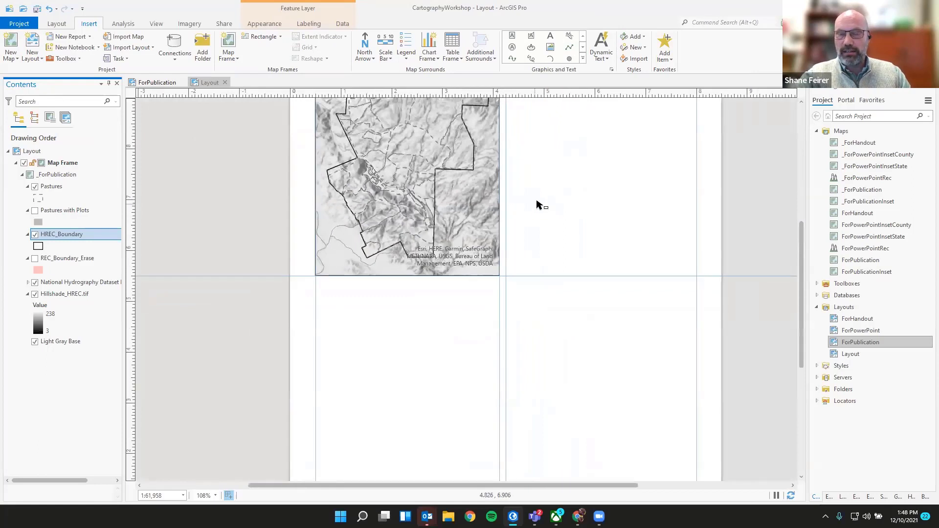
drag(801, 264, 800, 229)
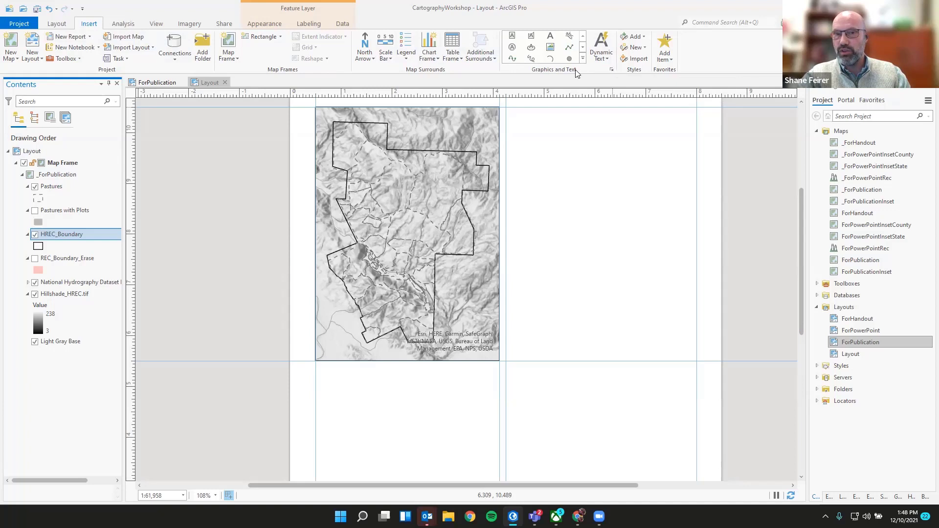
click(607, 58)
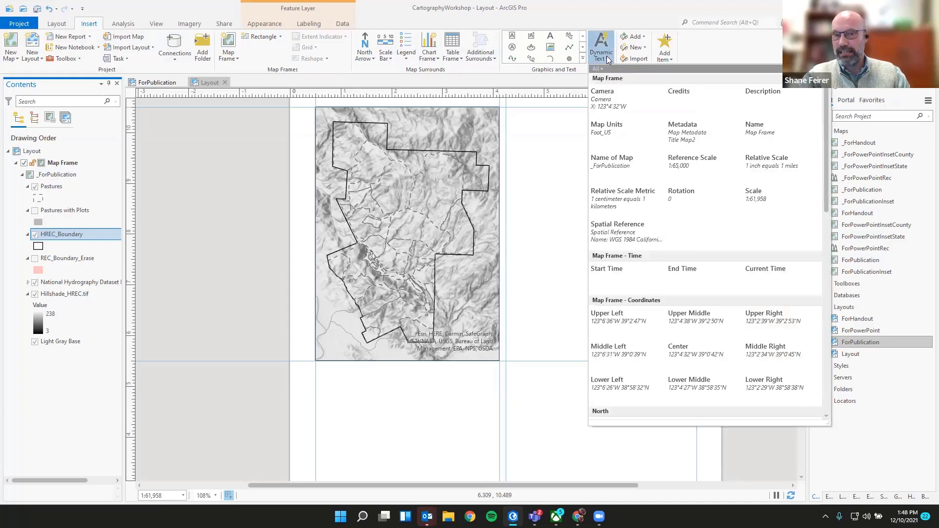
scroll(701, 234, down, 5)
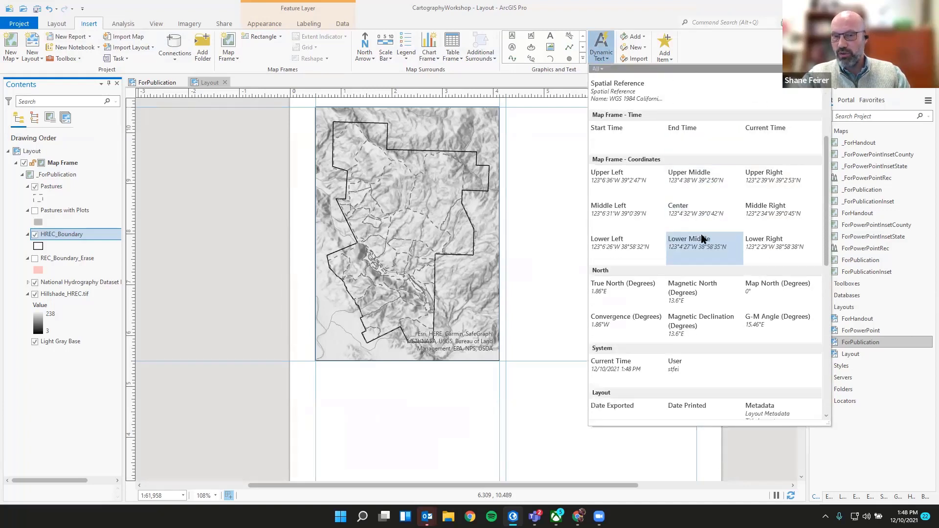
scroll(702, 238, down, 3)
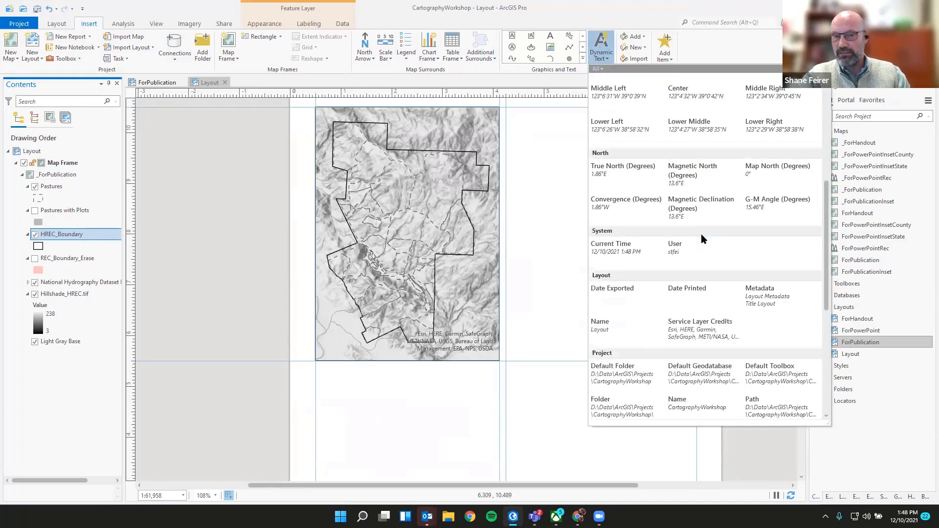
click(701, 323)
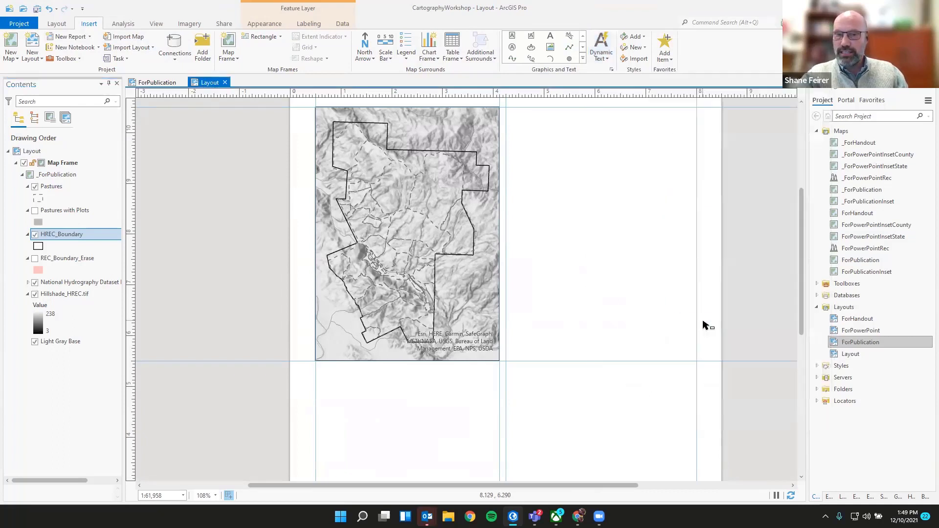
drag(592, 237, 685, 302)
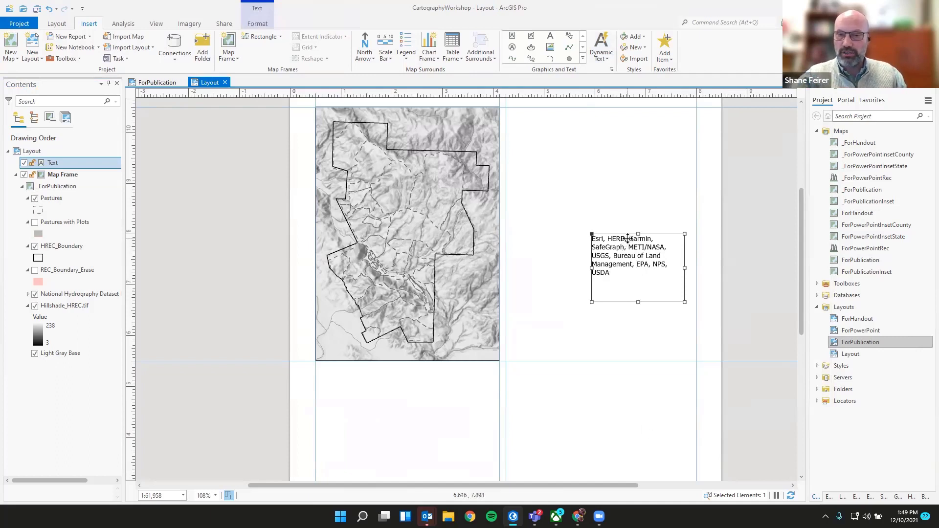
drag(629, 236, 575, 259)
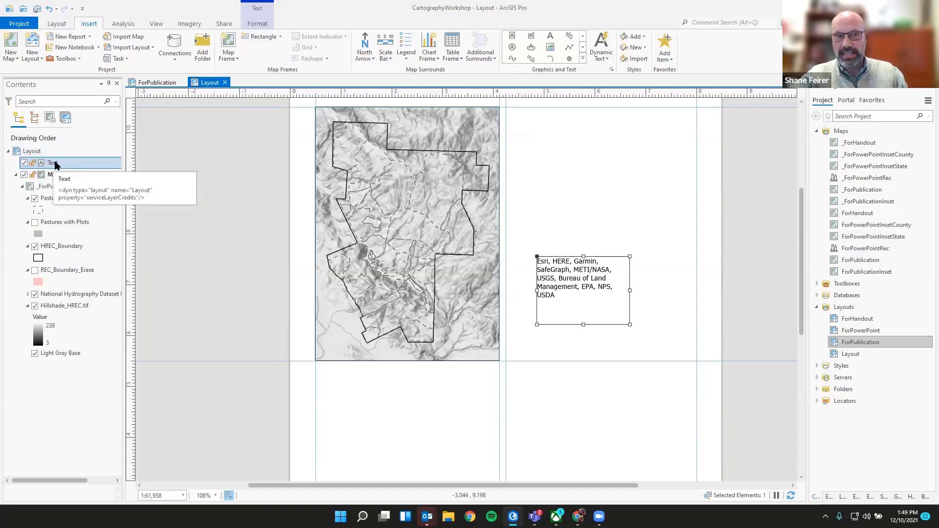
Step: Hide the service credits text element and move it below the map frame in the drawing order
double_click(55, 166)
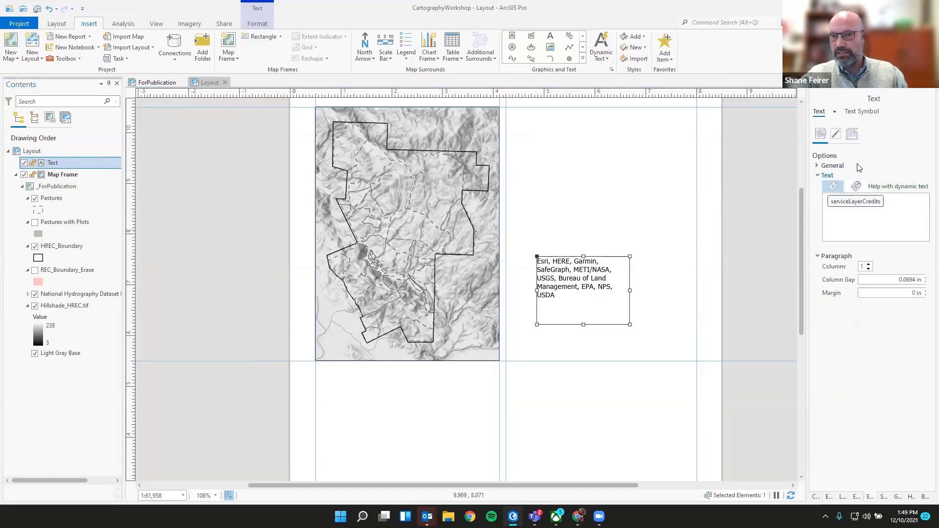
click(24, 162)
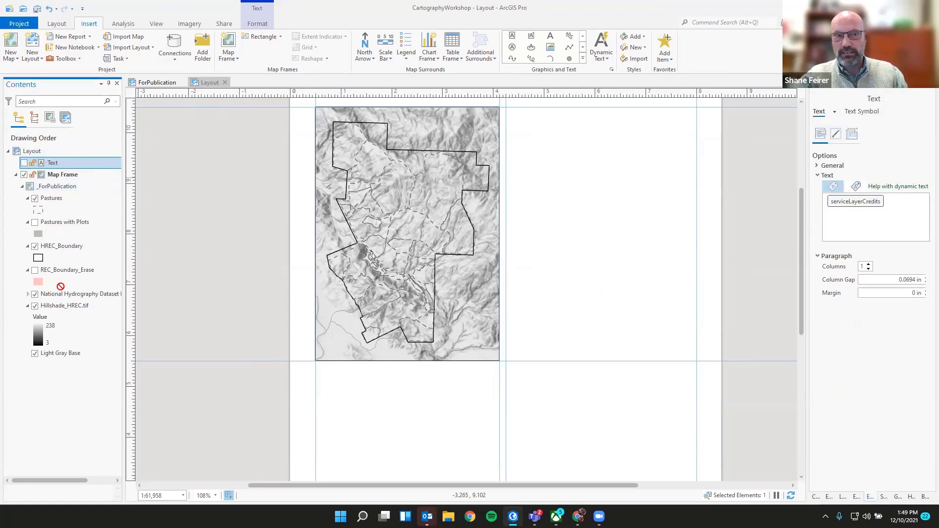
click(15, 175)
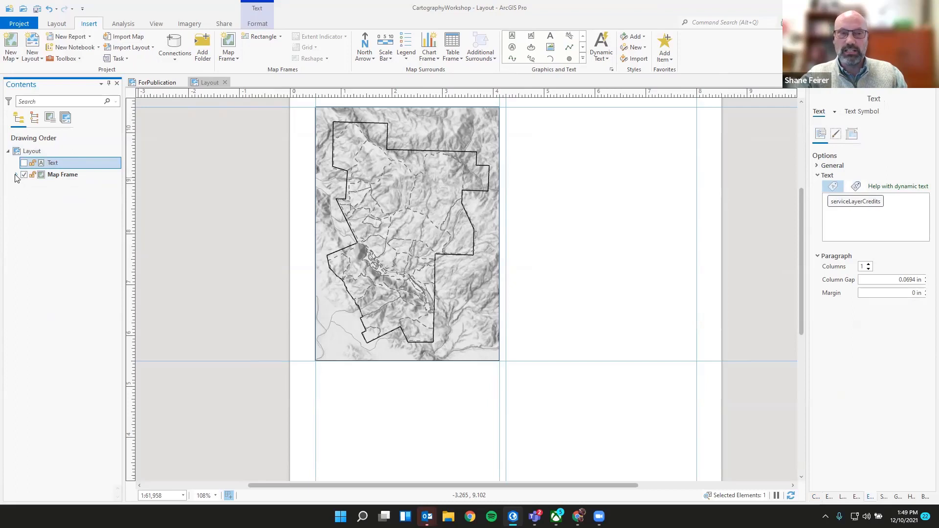
drag(52, 164, 53, 192)
click(16, 163)
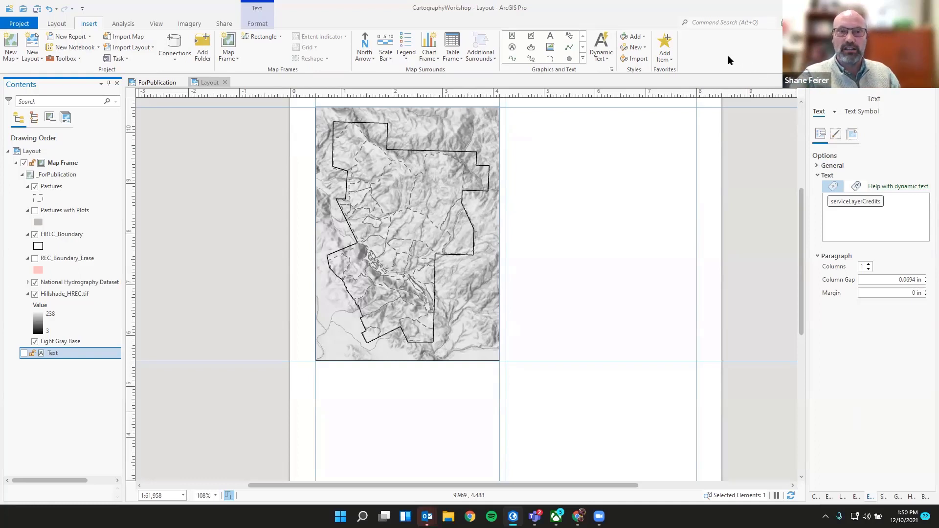
Step: Examine the map on the existing ForPublication layout for comparison and return to the new layout
click(156, 82)
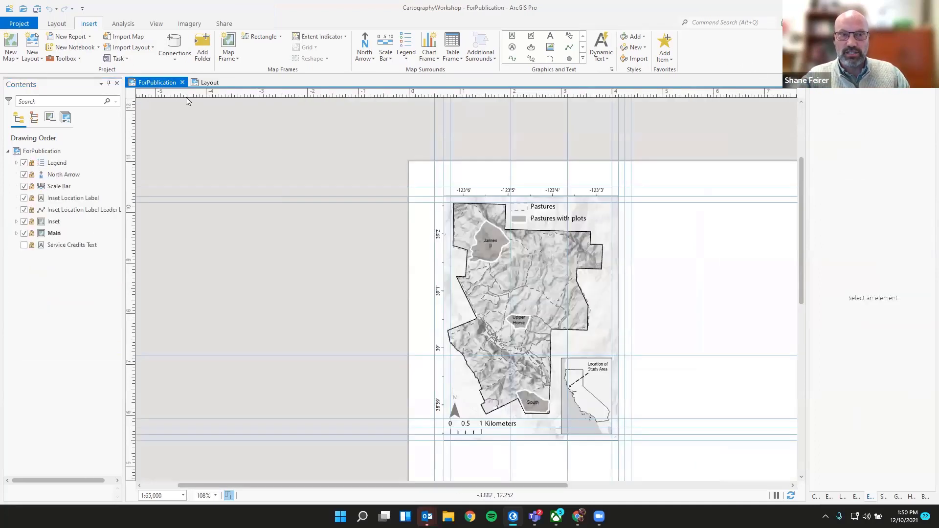
scroll(321, 204, down, 2)
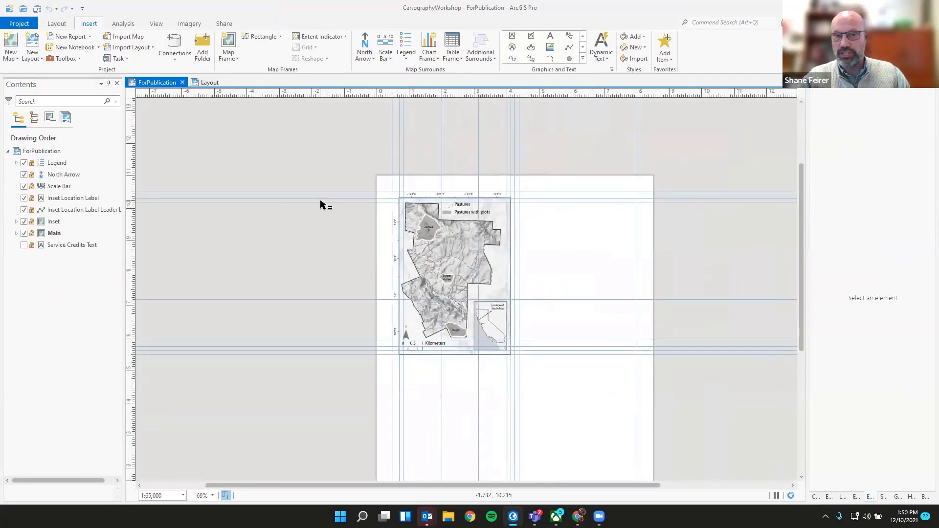
scroll(501, 245, up, 3)
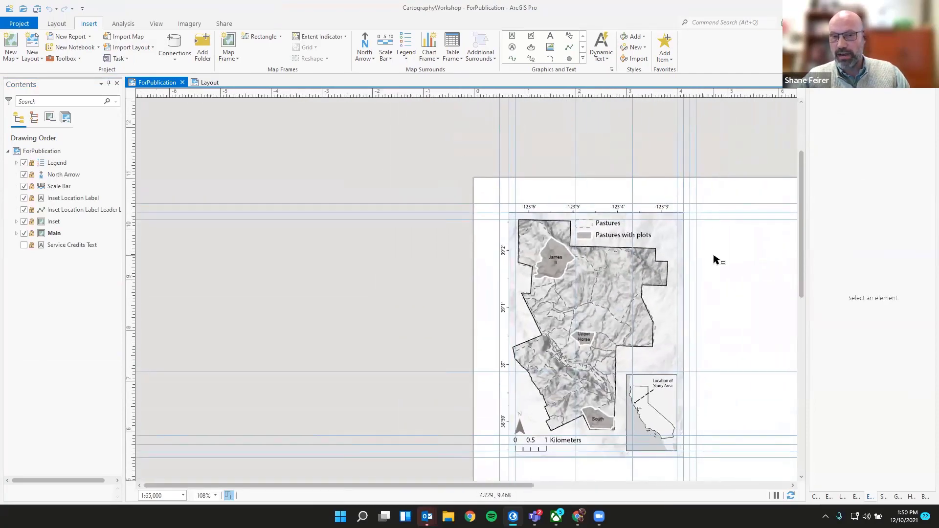
click(207, 89)
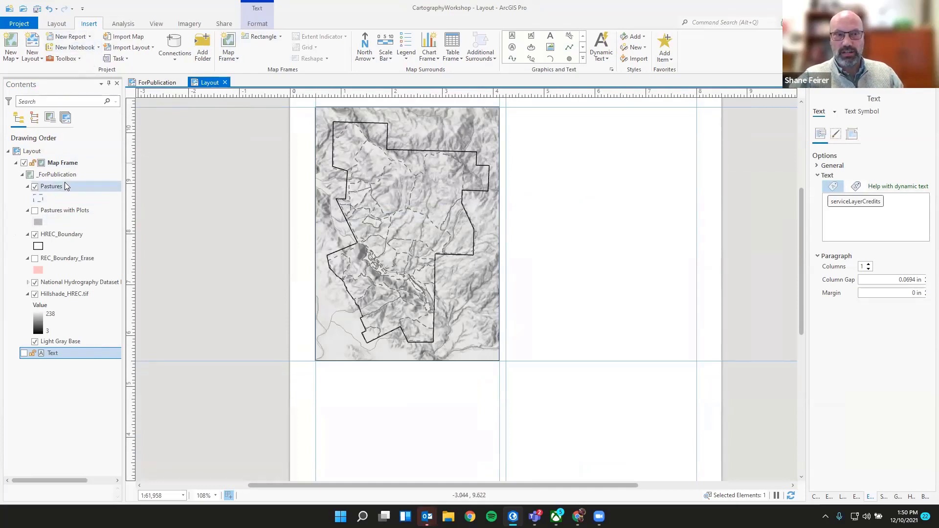
Step: Add a Black Vertical Label Graticule to the _ForPublication map frame
click(63, 163)
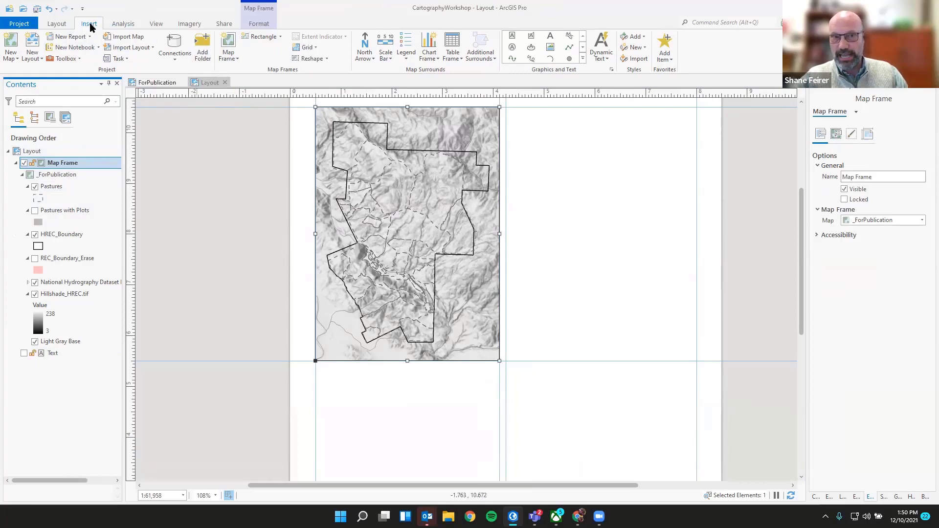
click(315, 48)
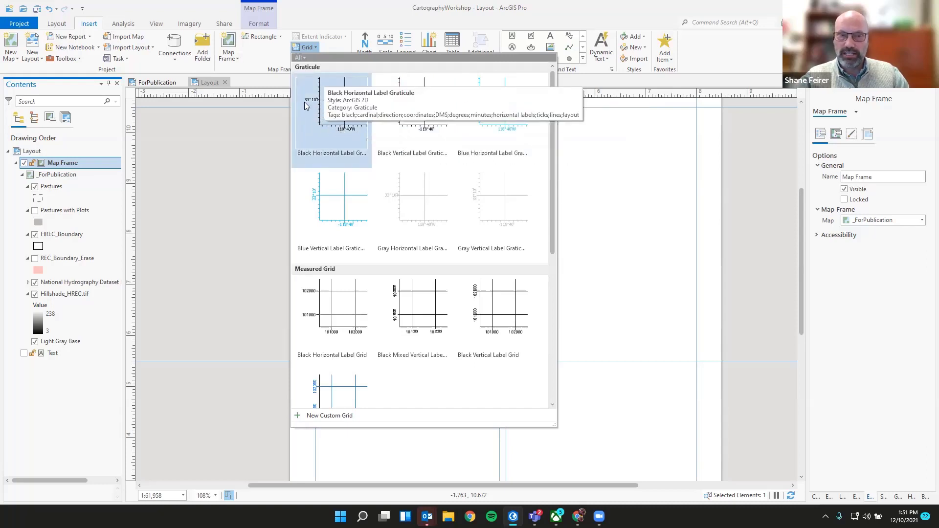
click(420, 124)
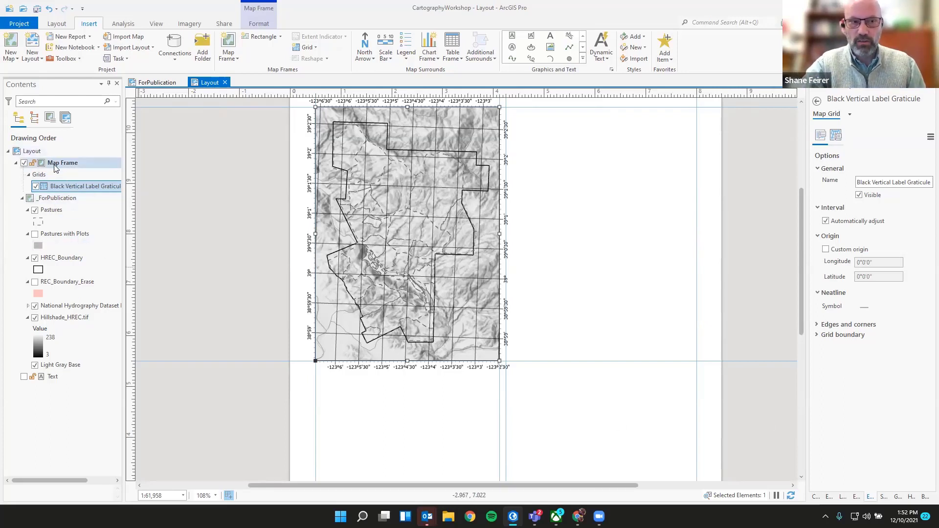
Step: Set the font of the graticule's labels to Arial
click(69, 198)
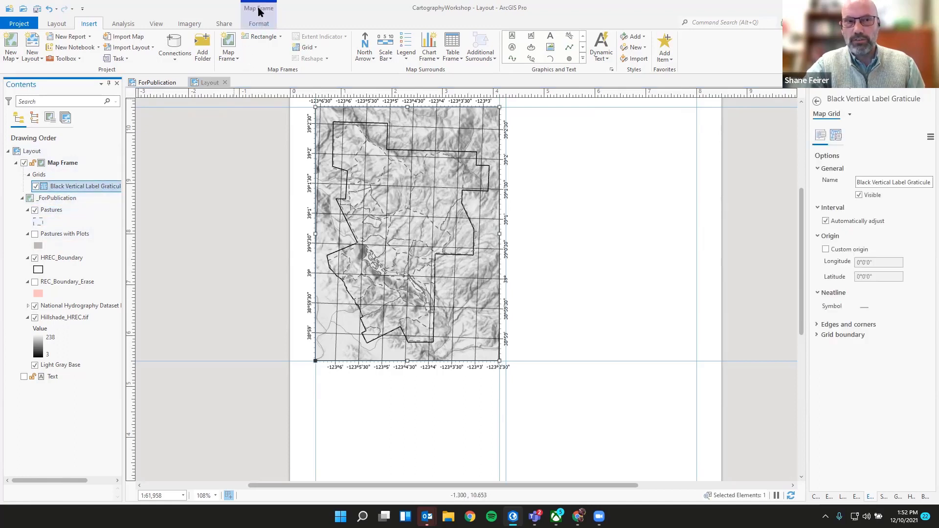
click(260, 26)
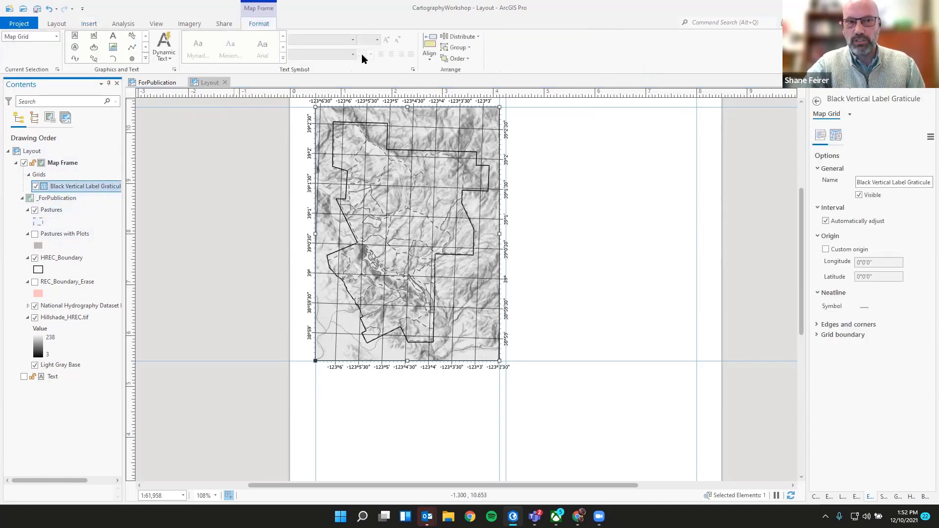
click(88, 188)
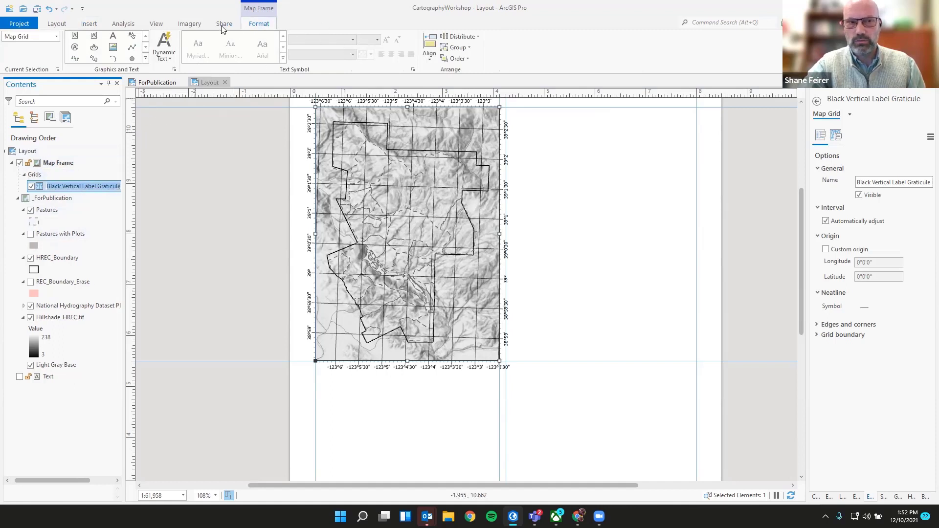
click(61, 163)
click(56, 189)
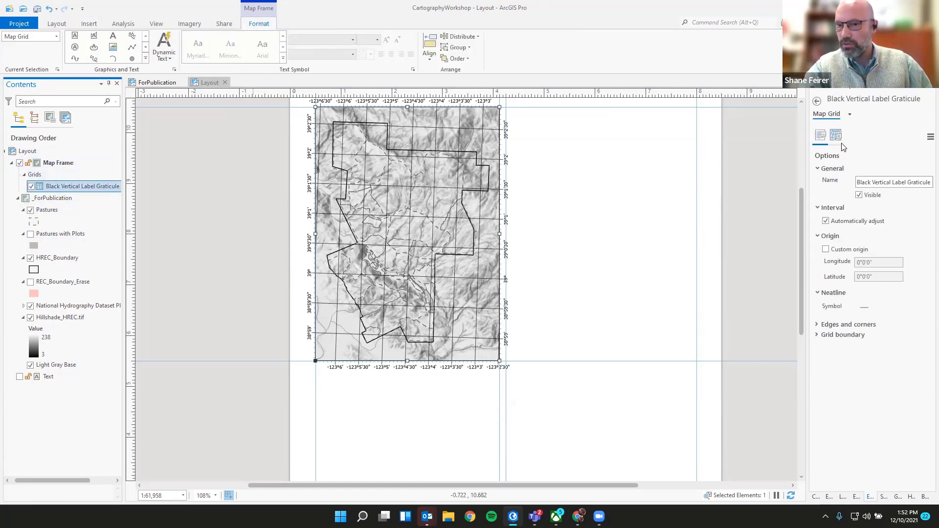
click(850, 117)
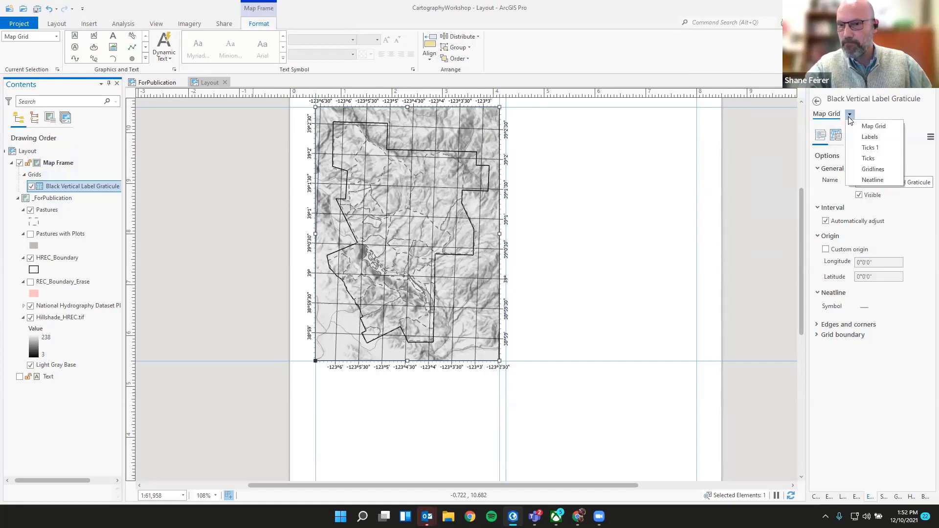
click(870, 137)
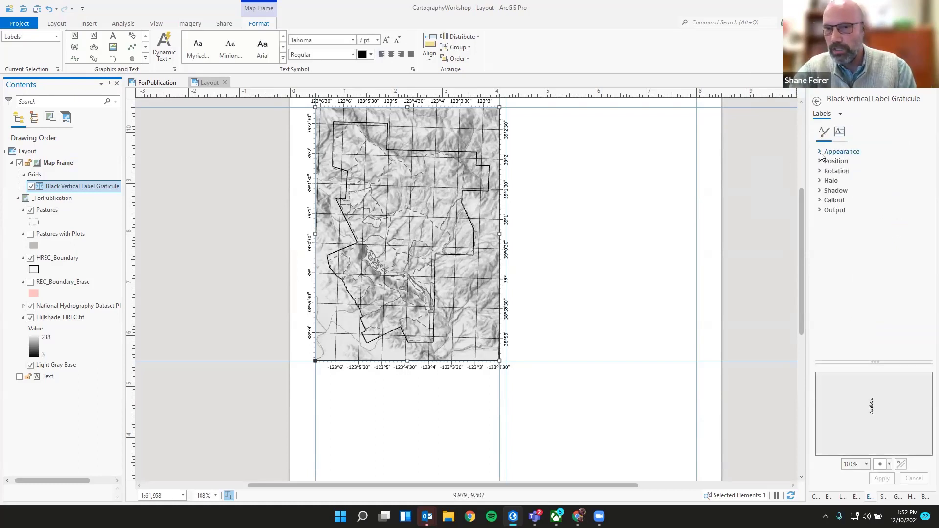
click(821, 152)
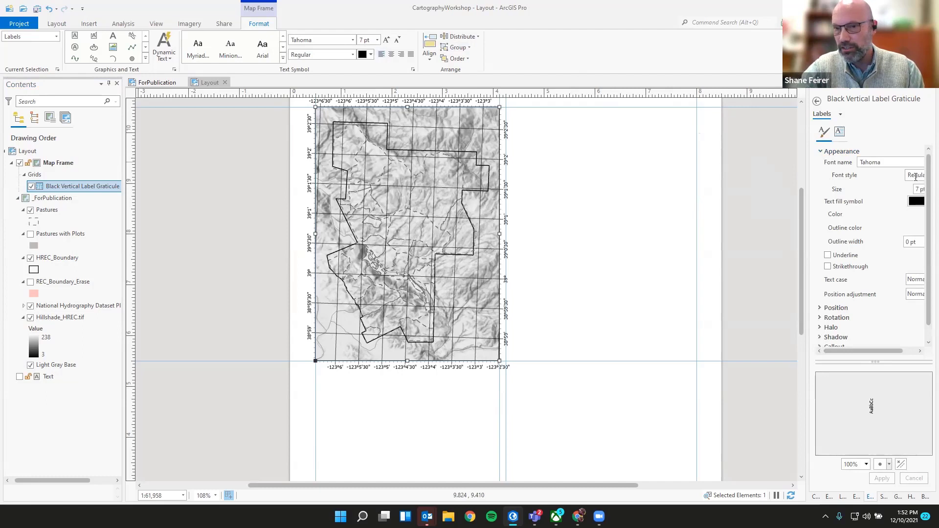
click(894, 163)
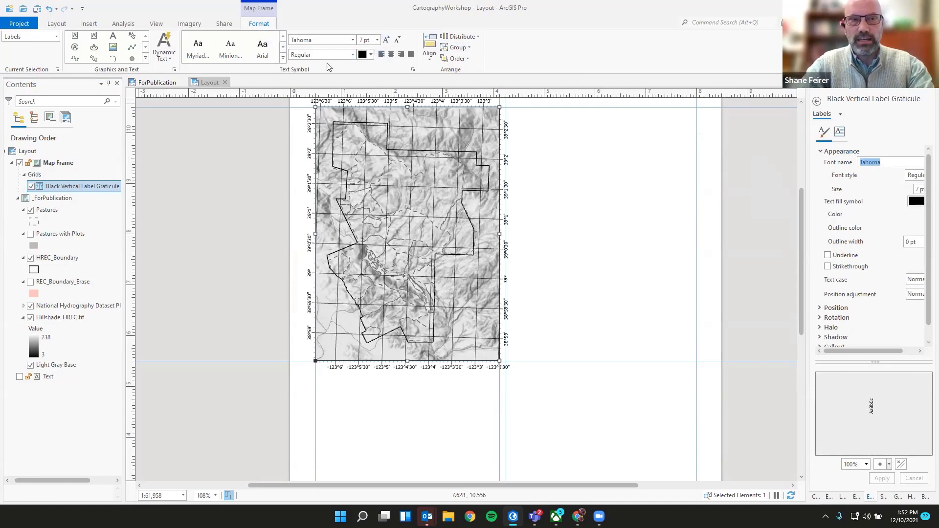
click(338, 42)
text(Arial)
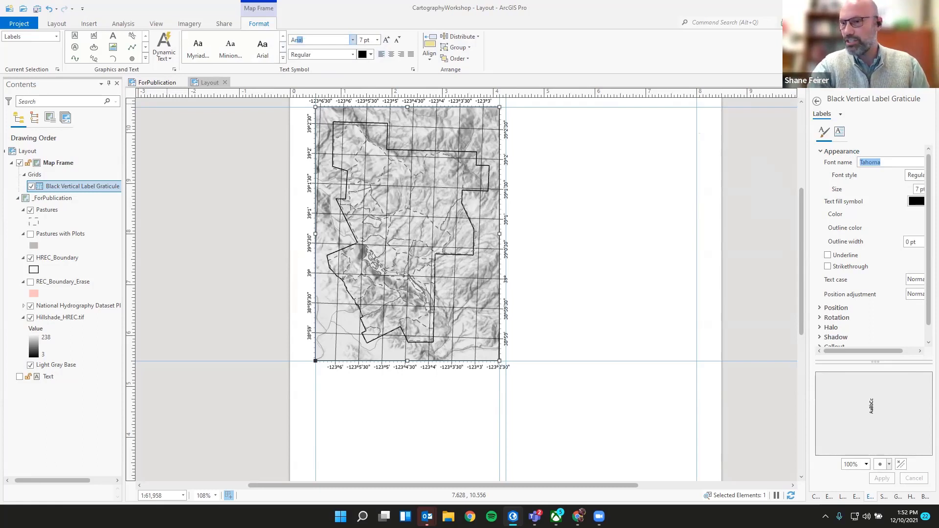
key(Return)
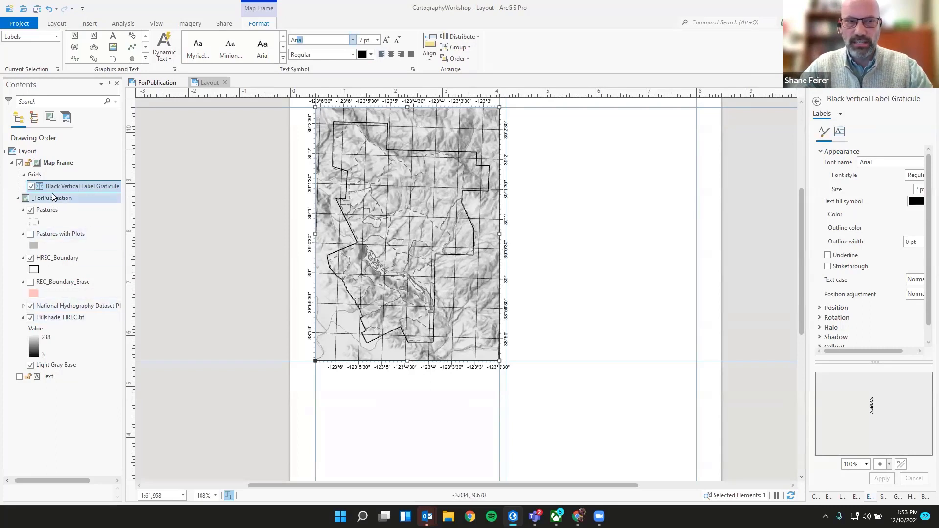
Step: Set the line width of the graticule's gridlines to 0 pt and compare the map with the ForPublication layout
click(840, 114)
click(867, 128)
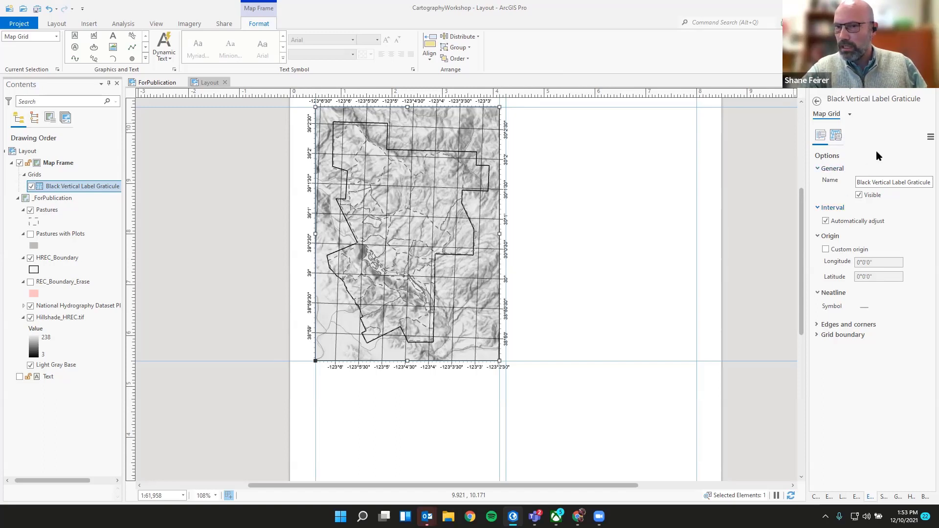
click(836, 135)
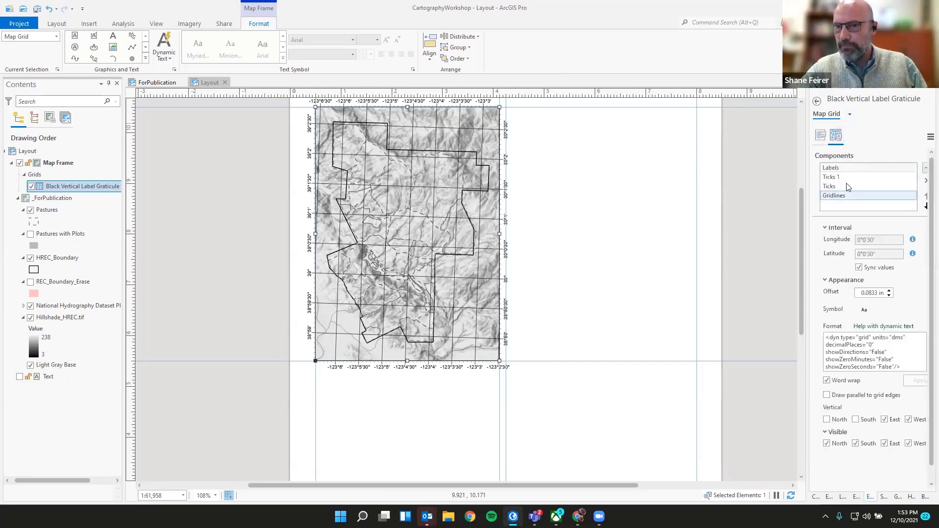
click(834, 196)
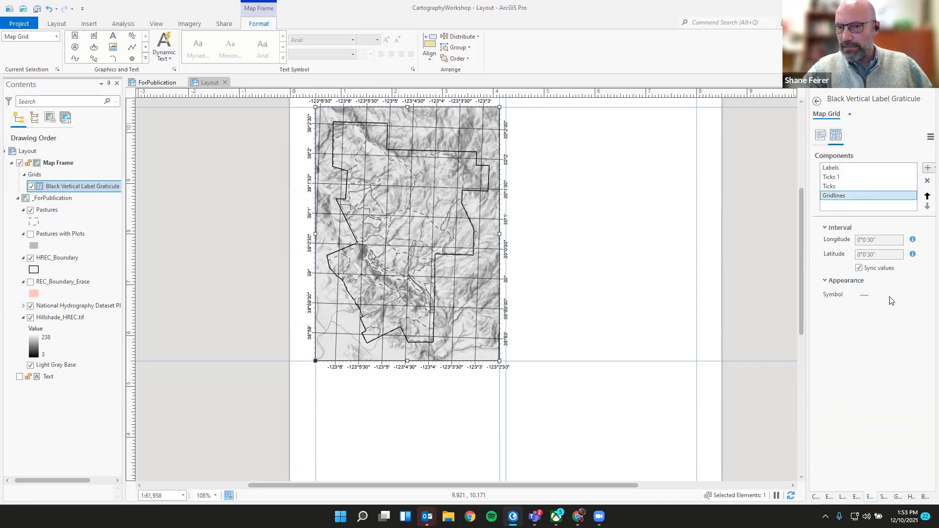
click(864, 297)
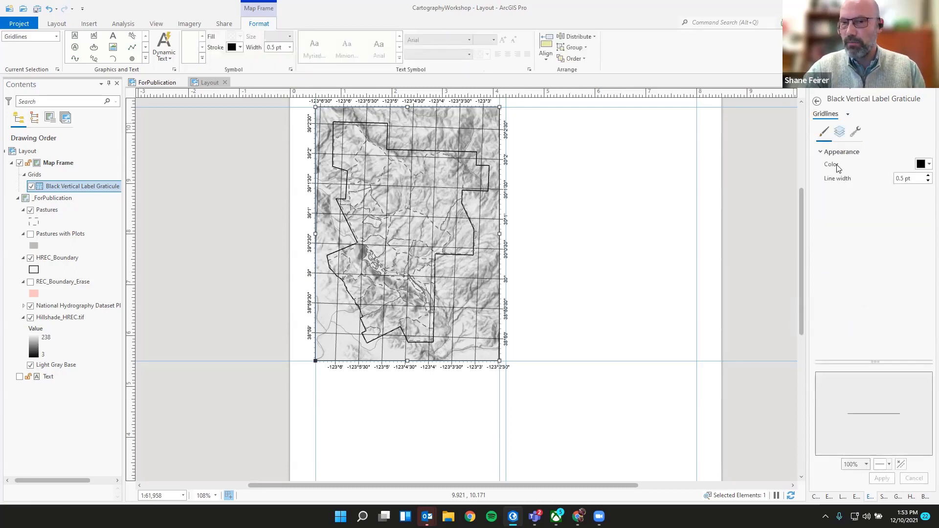
click(928, 181)
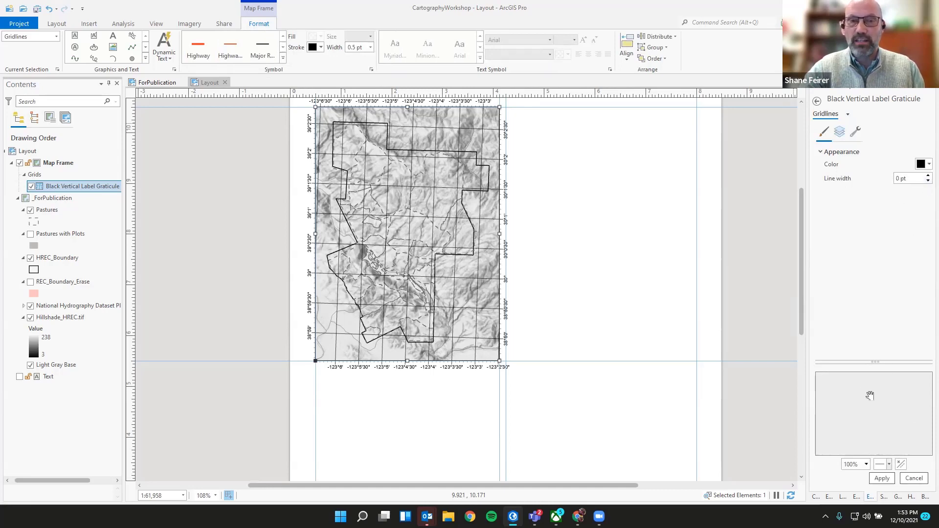
click(882, 478)
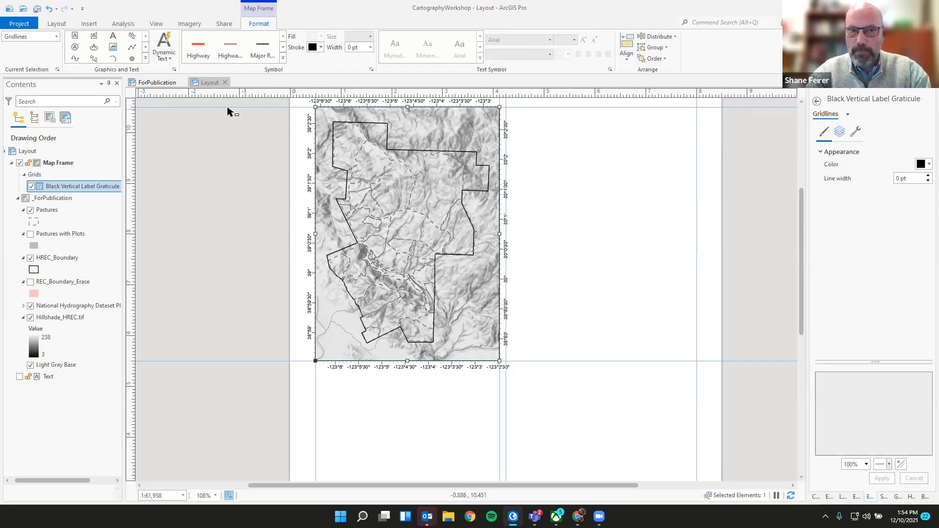
click(156, 82)
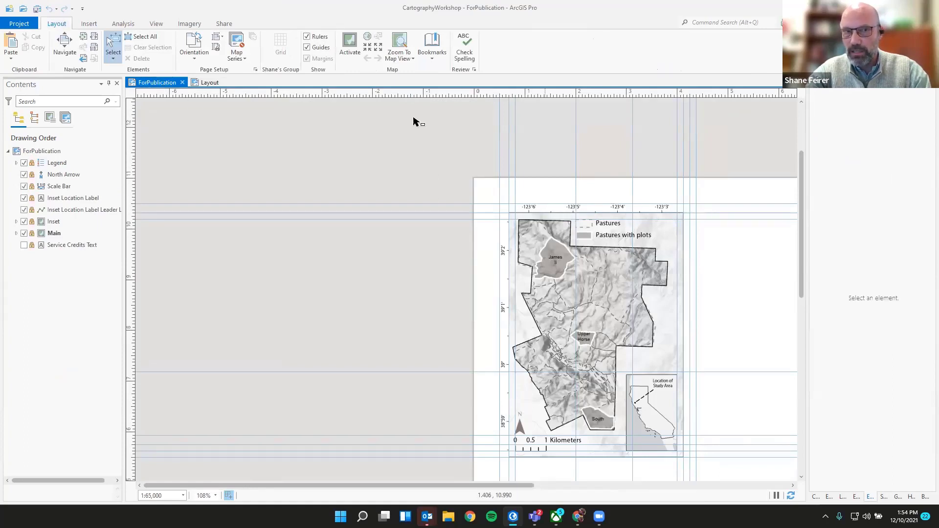
click(215, 86)
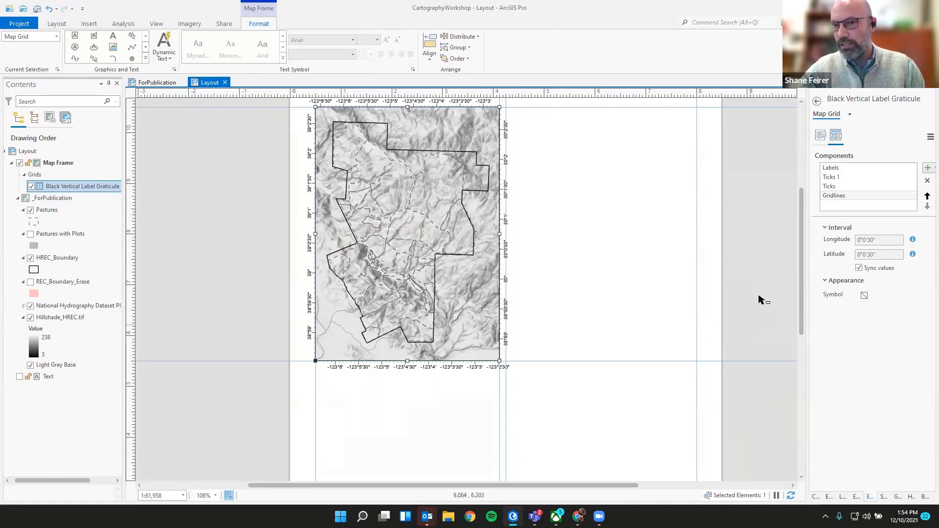
Step: Turn off the graticule's labels on the south and east sides of the map frame
click(822, 137)
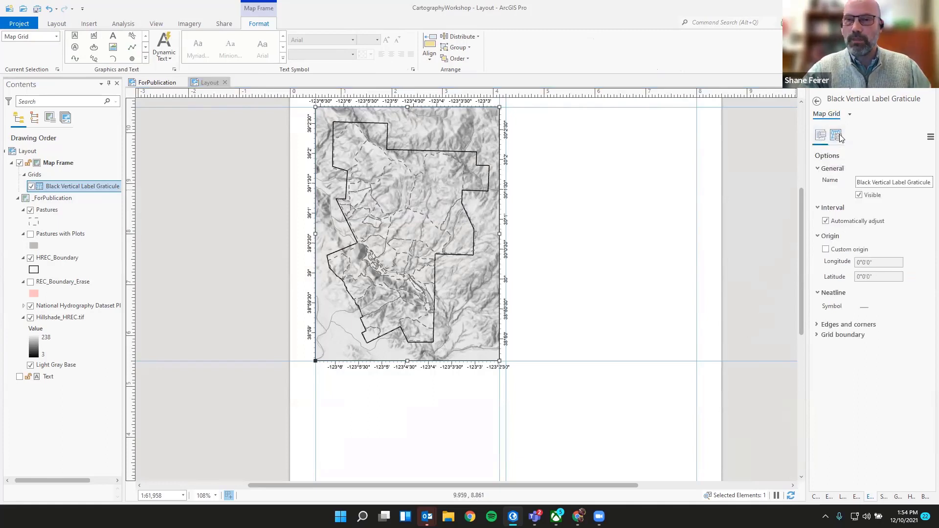
click(837, 136)
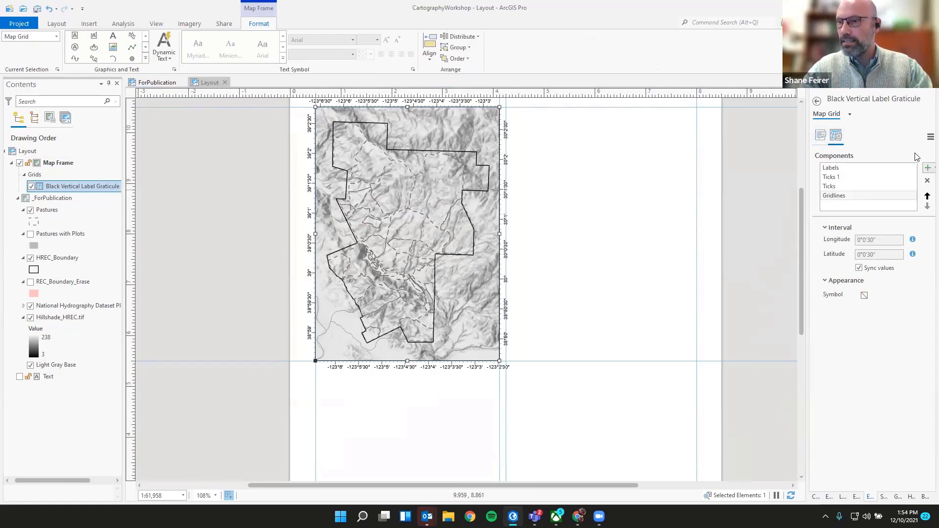
click(832, 169)
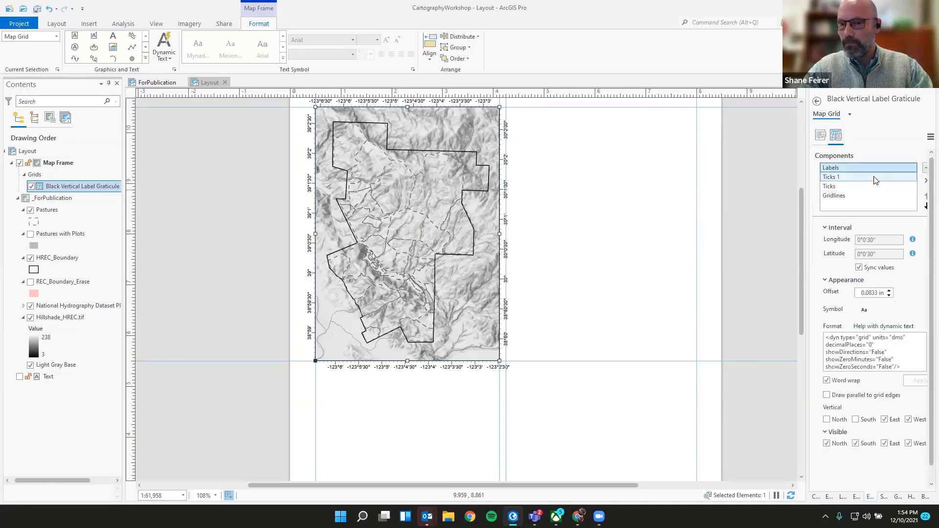
scroll(861, 239, down, 1)
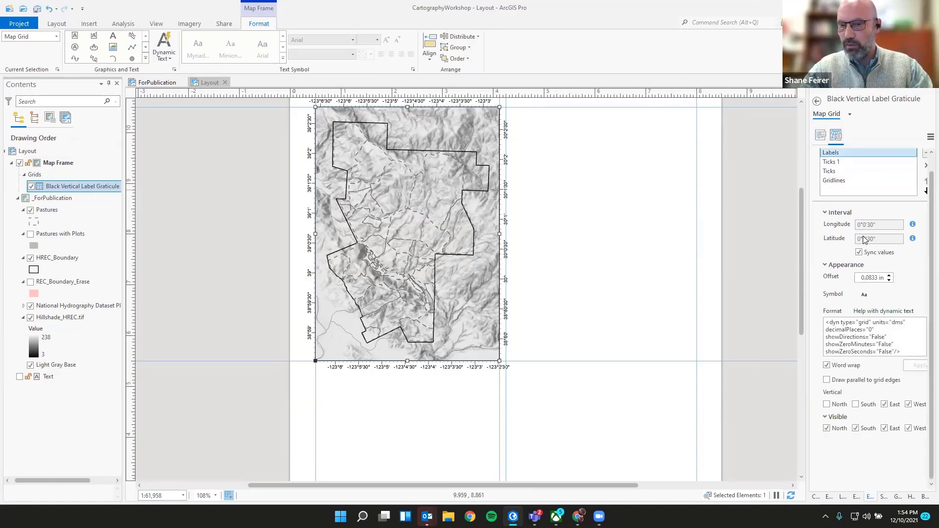
drag(806, 350, 757, 349)
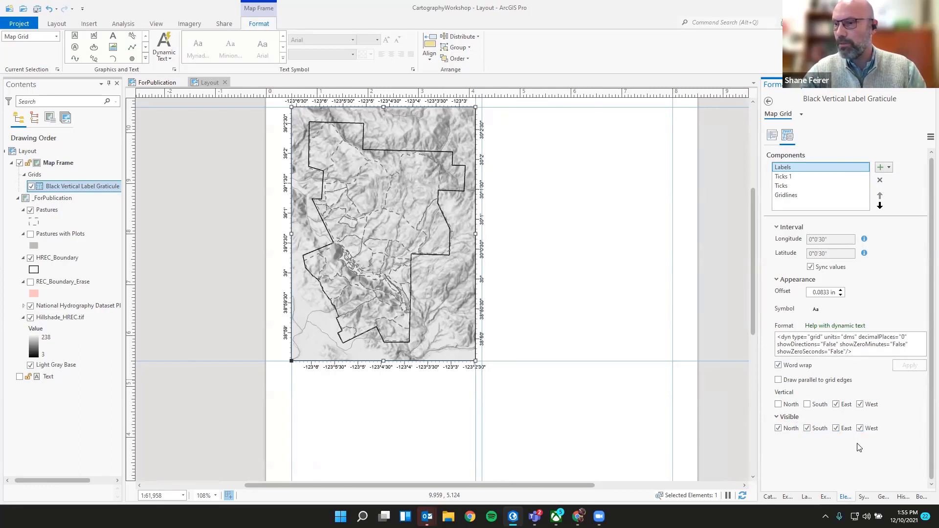
click(808, 430)
click(836, 429)
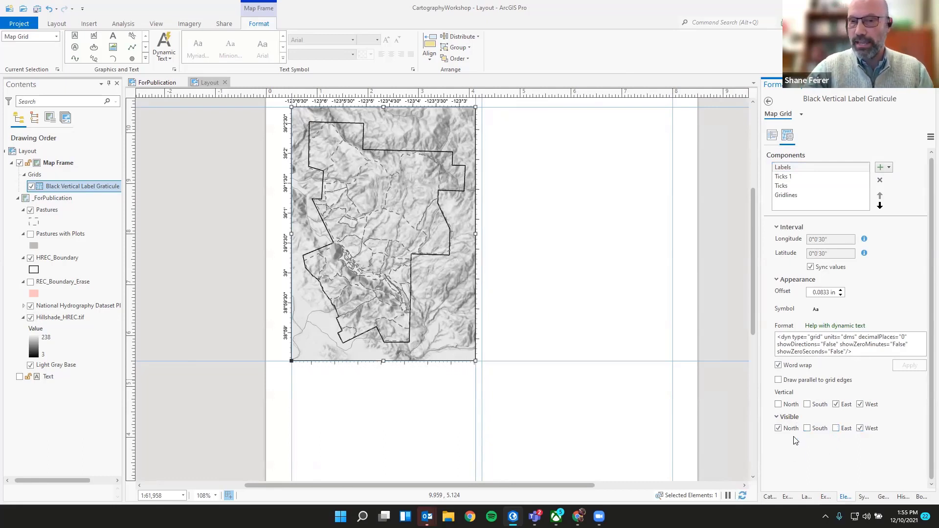
Step: Turn off the south and east sides for both the Ticks 1 and Ticks components of the graticule
click(794, 177)
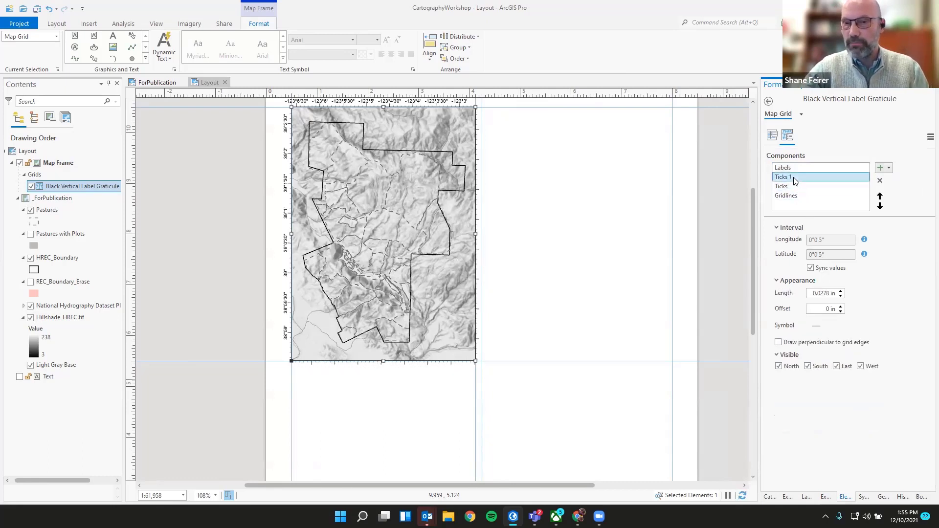
click(808, 366)
click(807, 367)
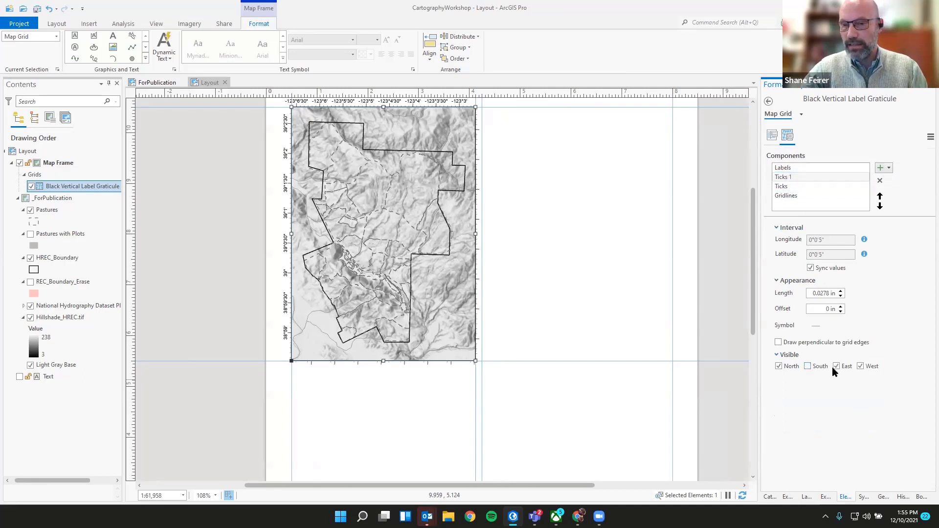
click(835, 366)
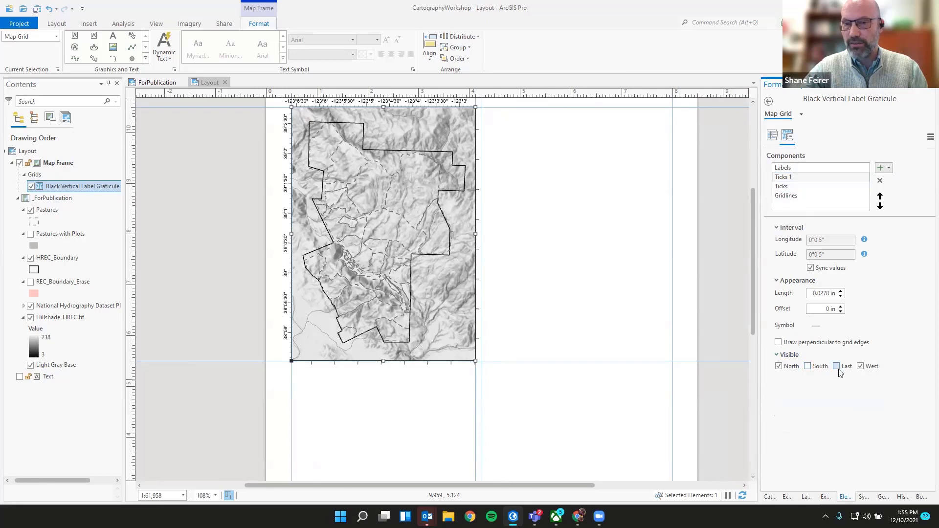
click(787, 187)
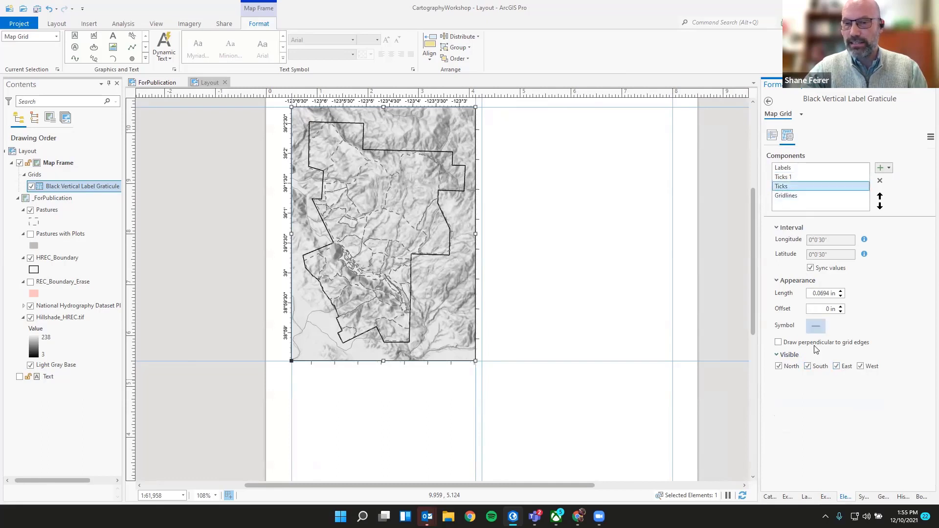
click(808, 366)
click(836, 367)
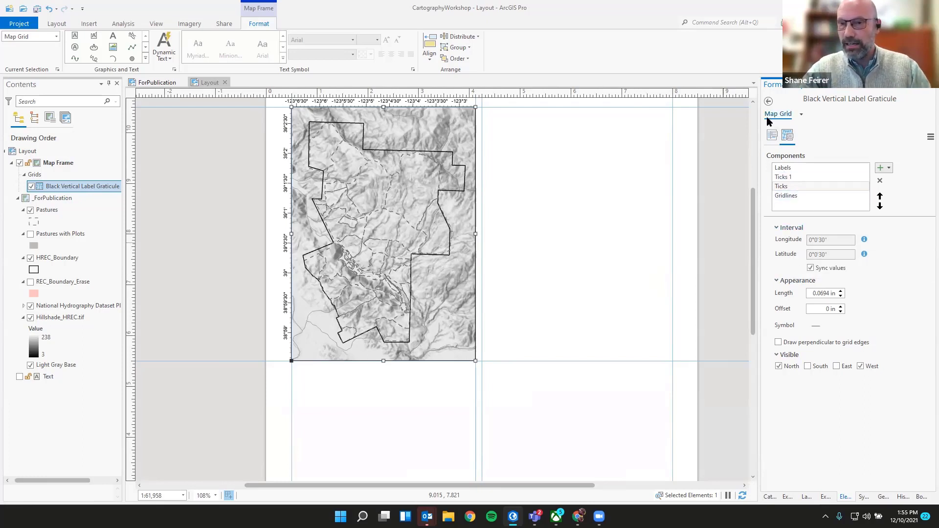
Step: Disable automatic interval adjustment for the Black Vertical Label Graticule
click(772, 136)
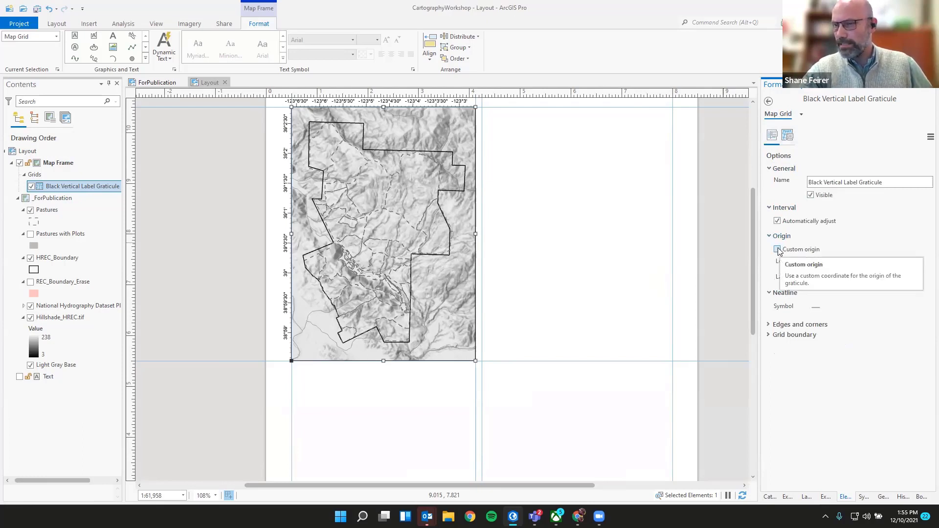
click(788, 135)
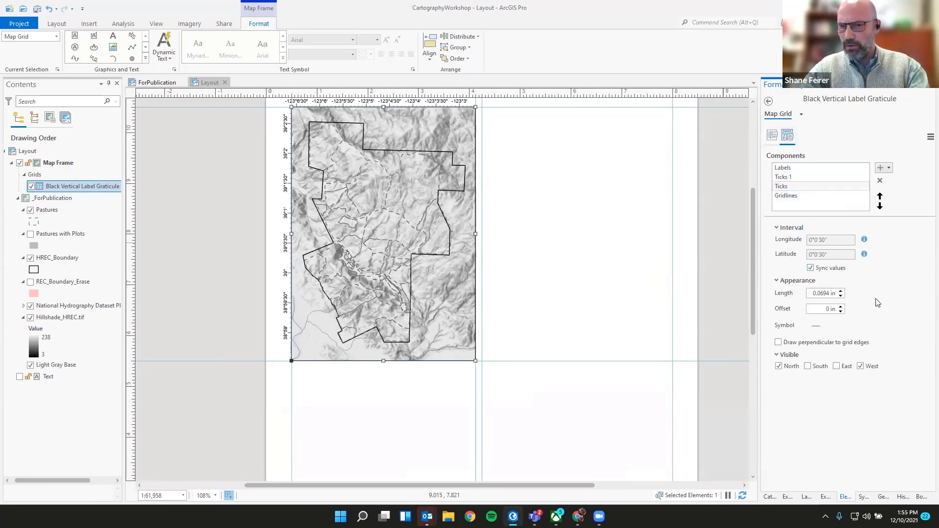
click(773, 135)
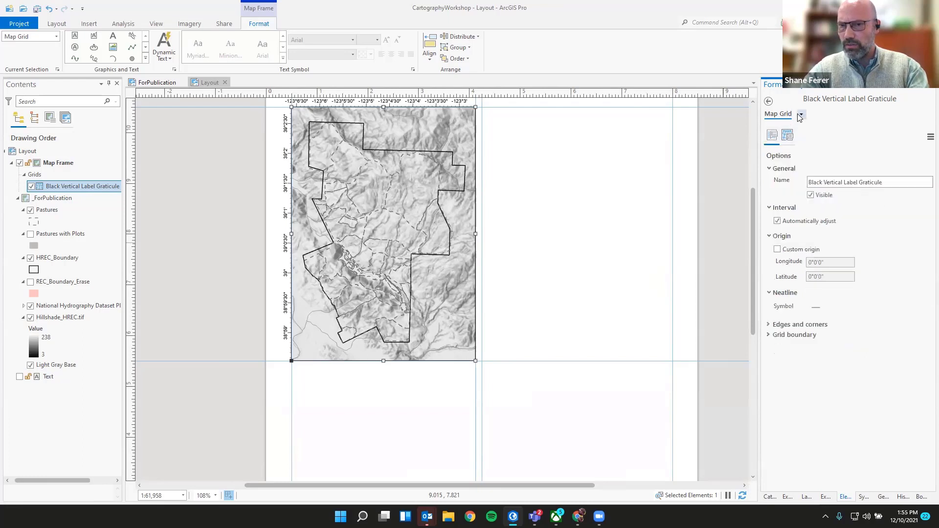
click(778, 223)
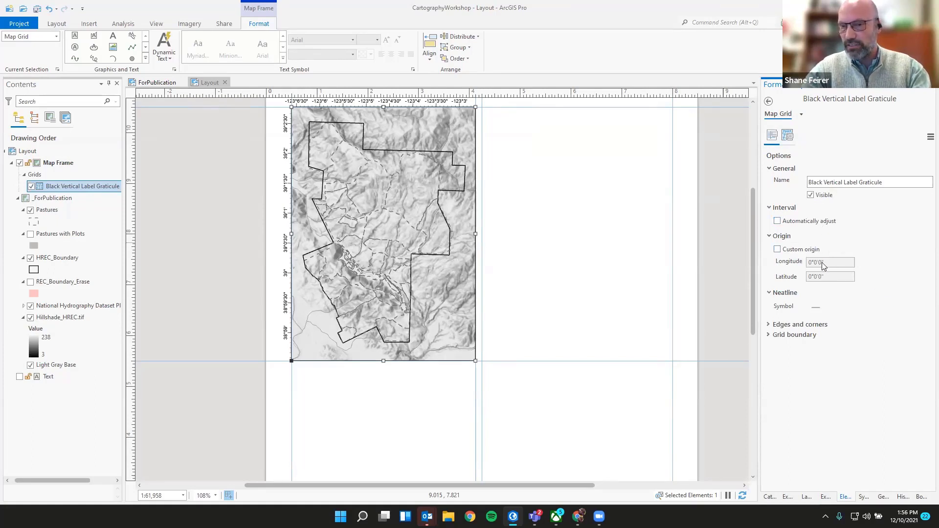
Step: Set the longitude and latitude interval of the graticule's Labels component to 0°1'0"
click(788, 137)
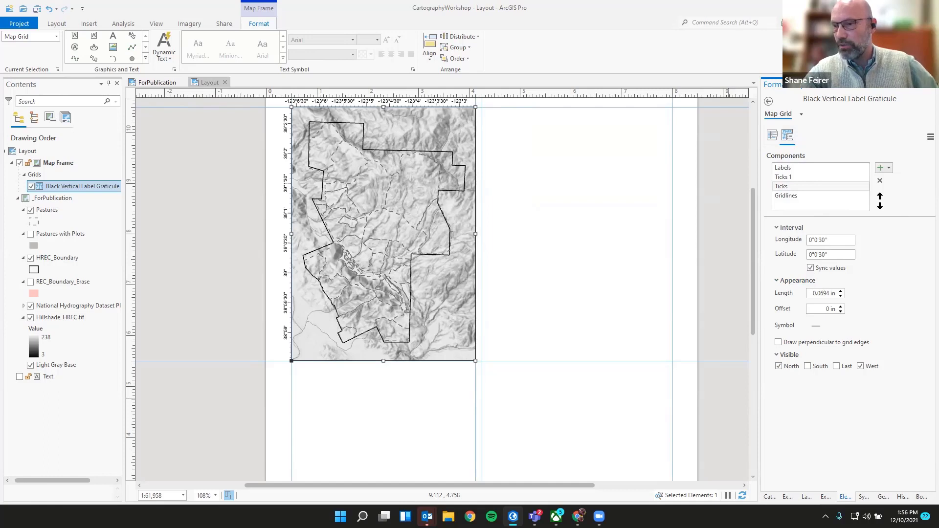
click(788, 168)
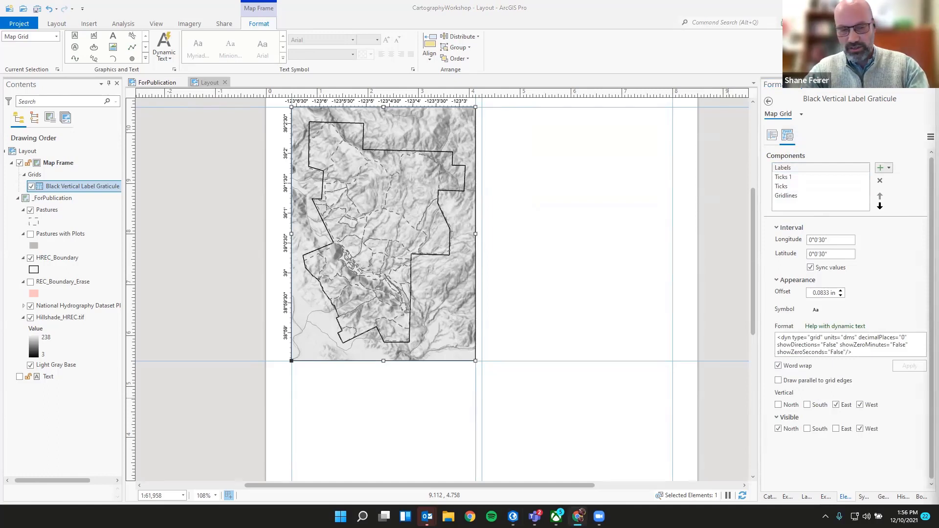
double_click(831, 240)
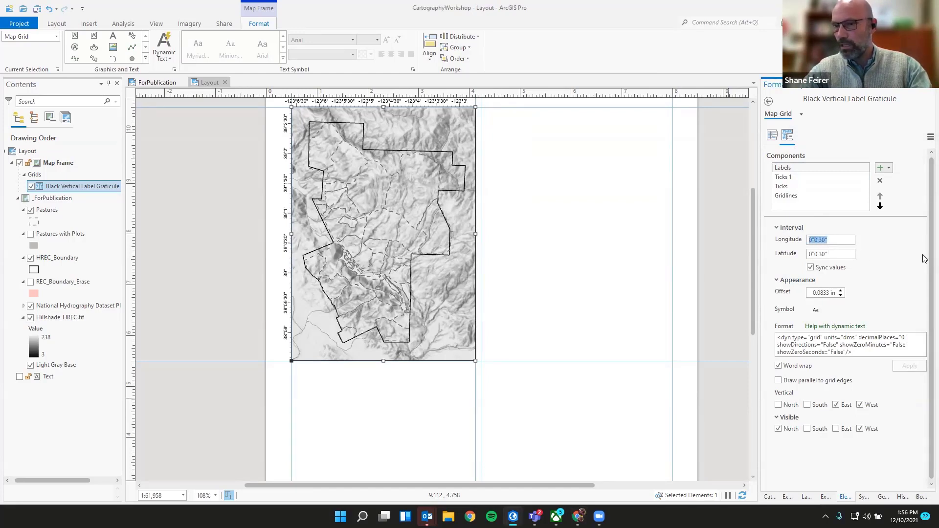
key(ctrl+z)
click(836, 254)
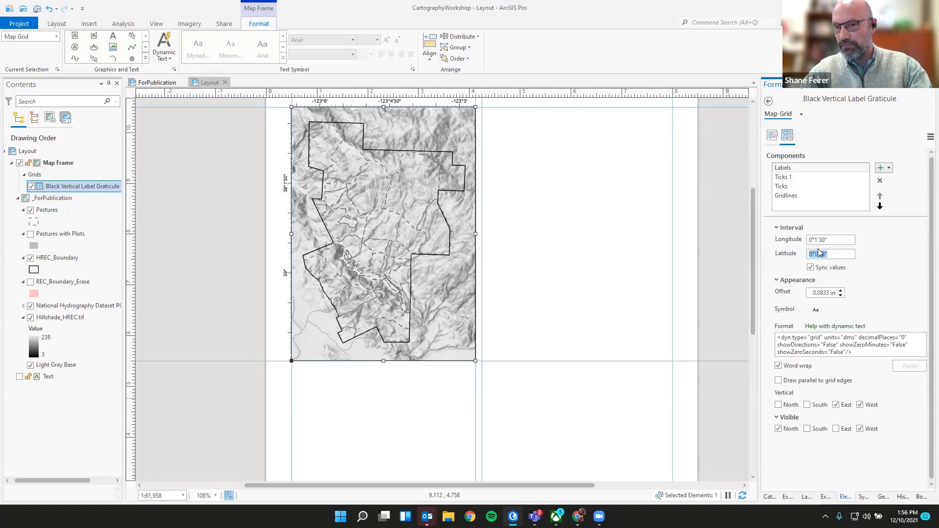
click(821, 240)
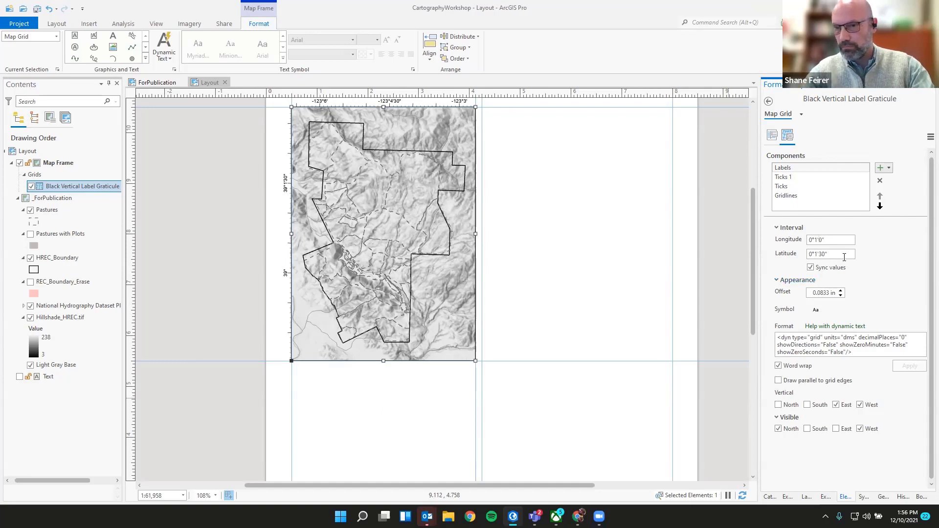
click(844, 258)
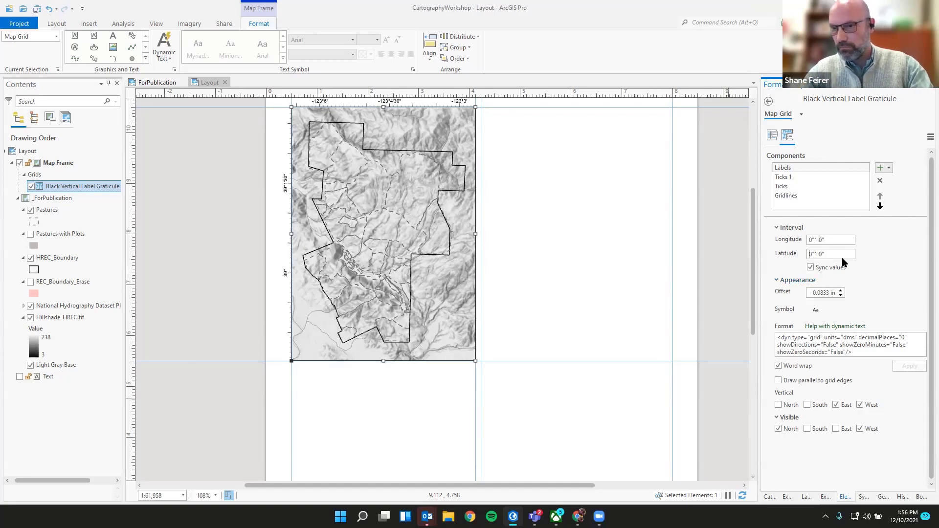
Step: Set the longitude and latitude interval of the Ticks 1 component to 0°1'0" and check the Ticks and Gridlines intervals
click(803, 177)
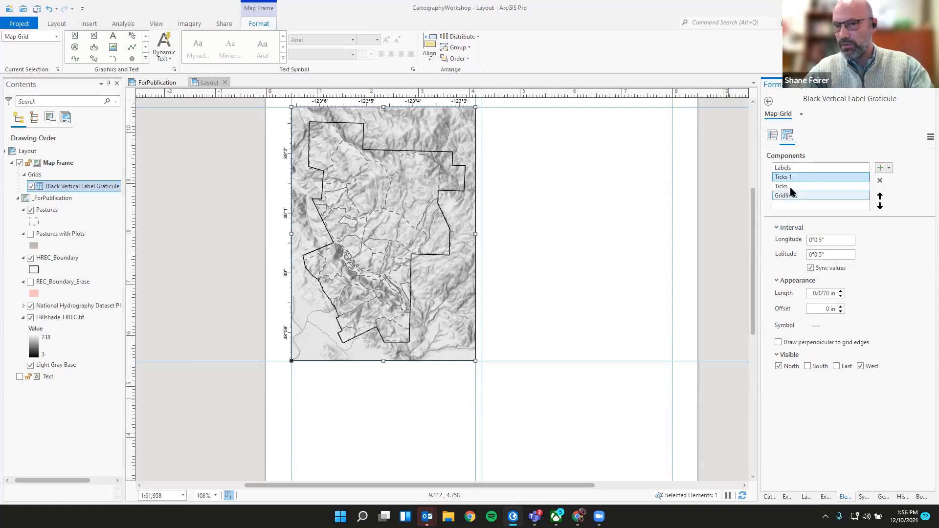
click(817, 240)
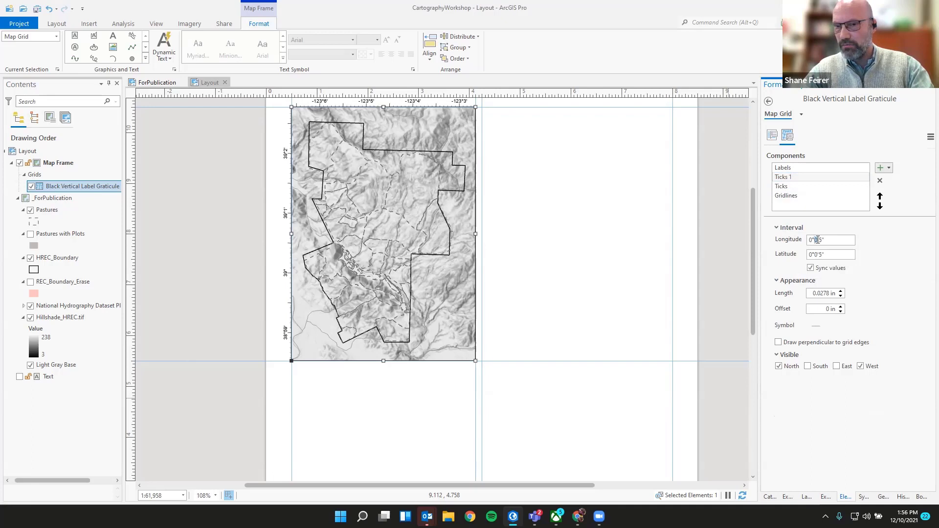
text(1)
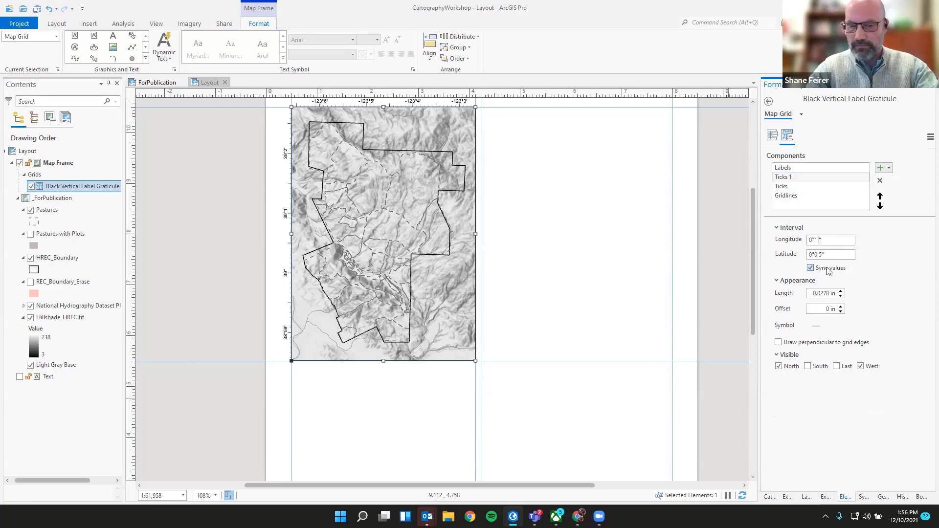
click(837, 256)
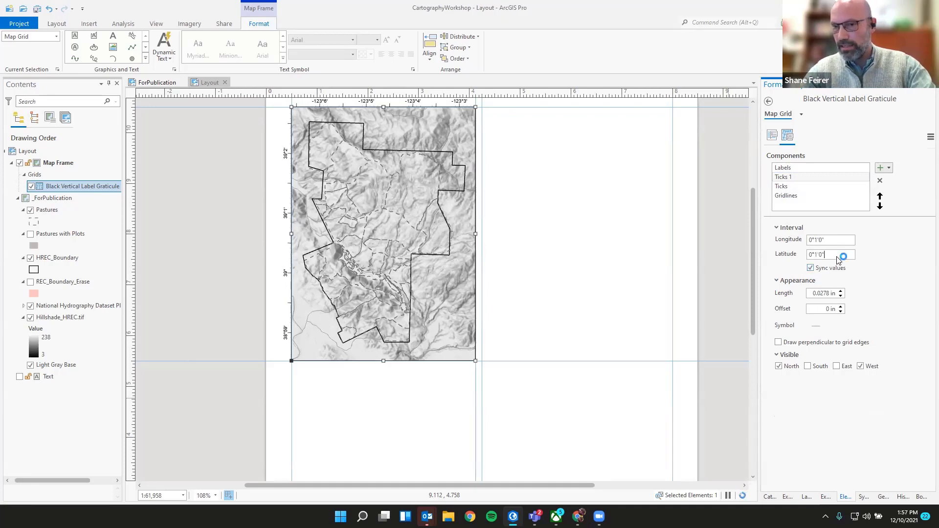
click(789, 188)
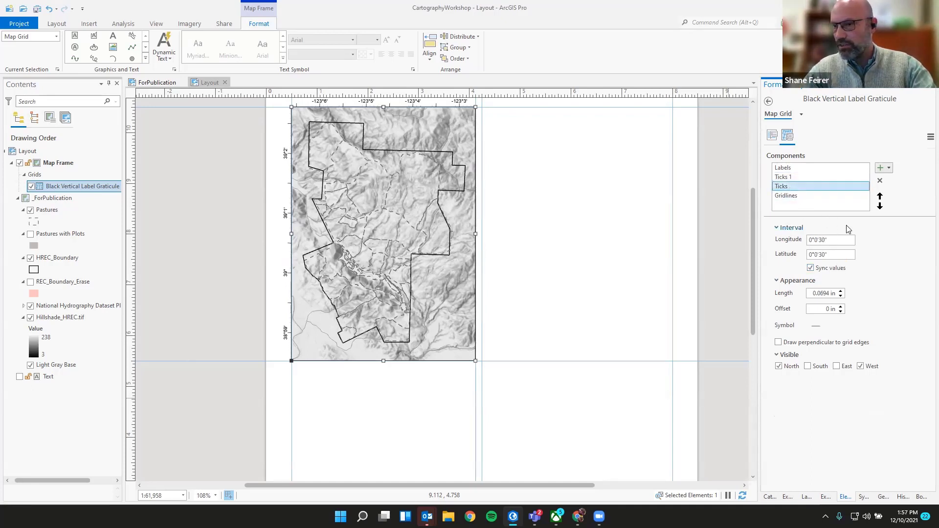
click(801, 198)
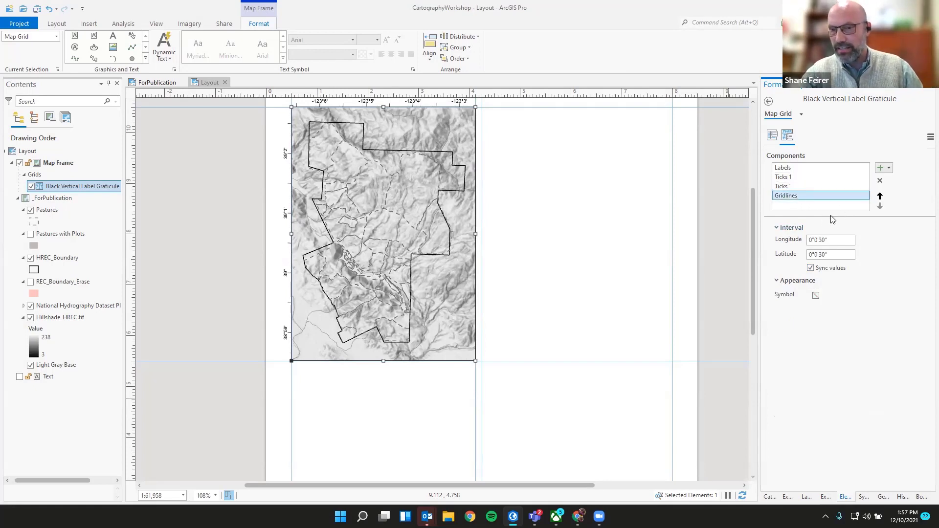
Step: Compare the new layout's graticule with the one in the ForPublication layout
click(609, 261)
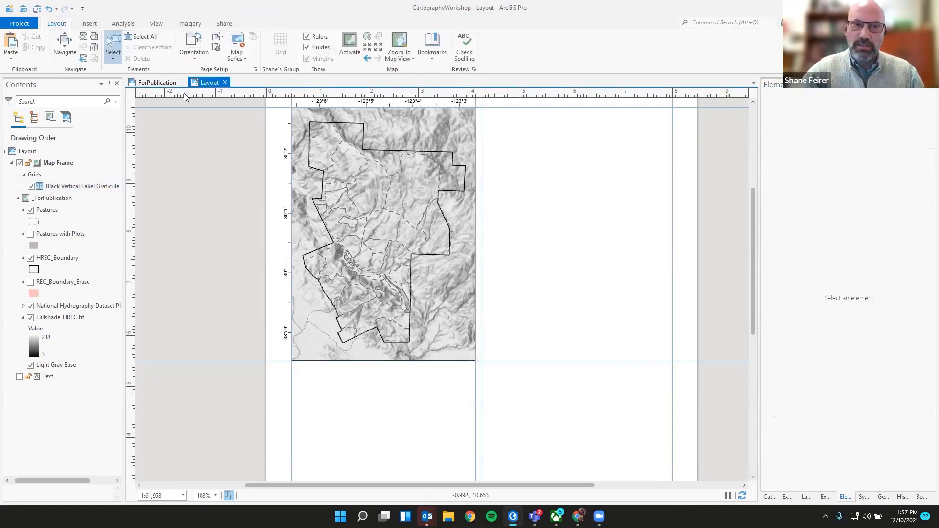
click(157, 81)
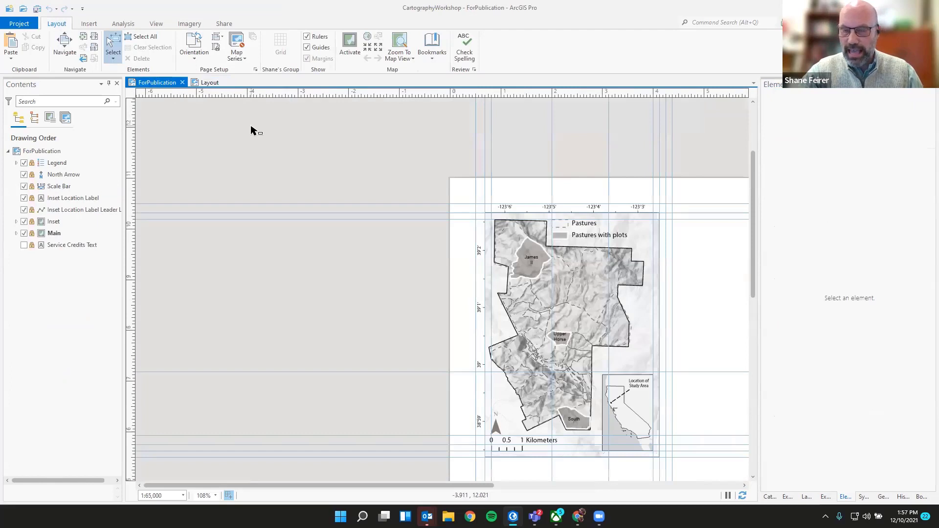
click(203, 83)
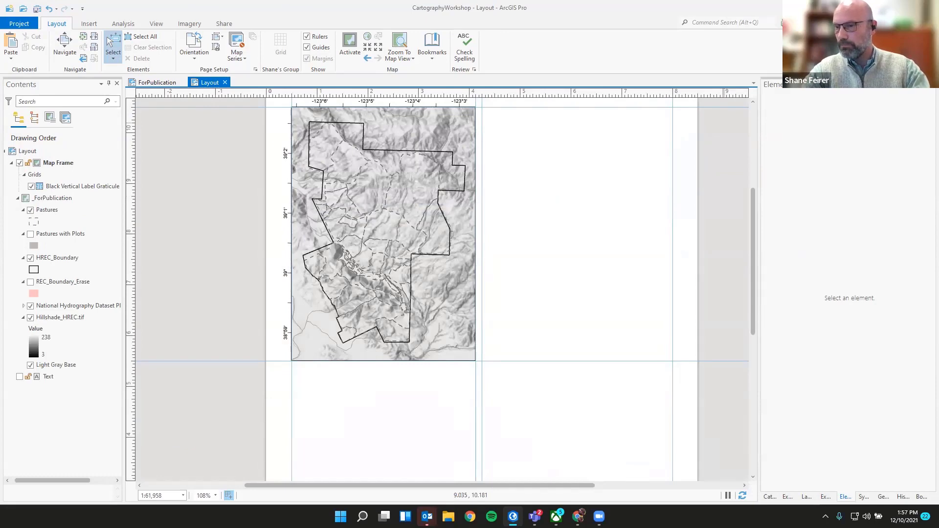
scroll(660, 333, up, 3)
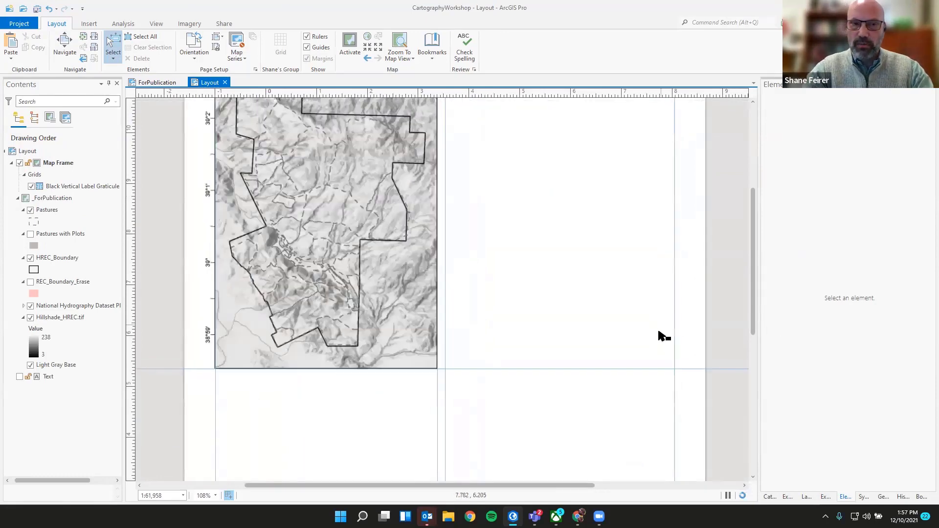
scroll(443, 251, down, 3)
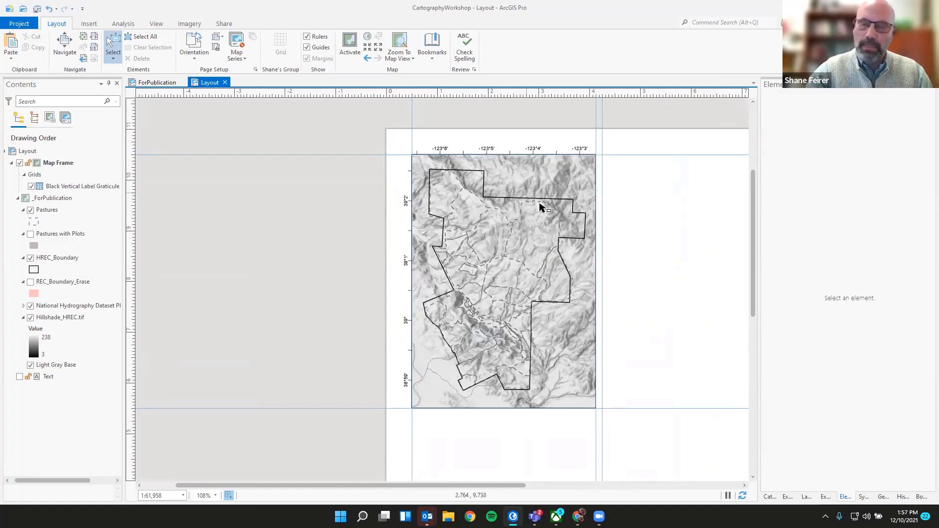
Step: Shrink the main map frame from its upper and west edges to about 3.46 in wide by 4.83 in high, and lock it
click(59, 163)
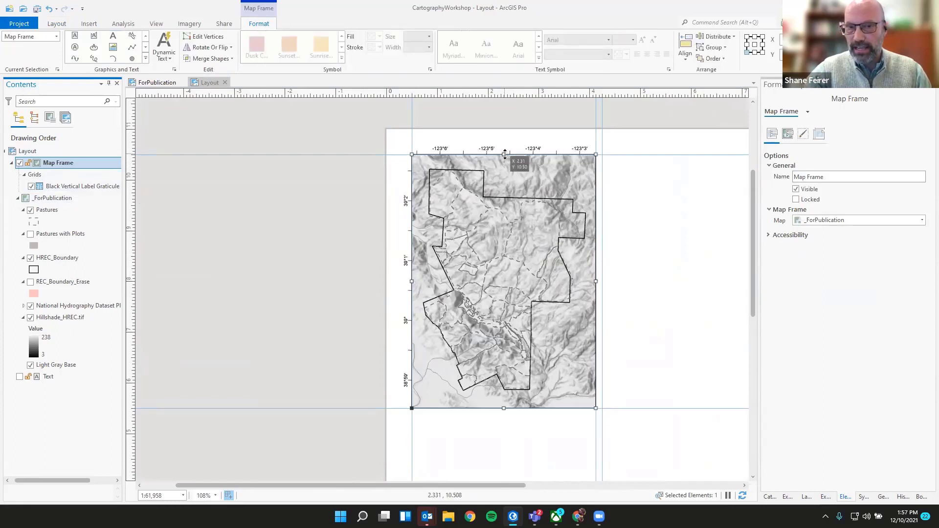
drag(504, 155, 505, 163)
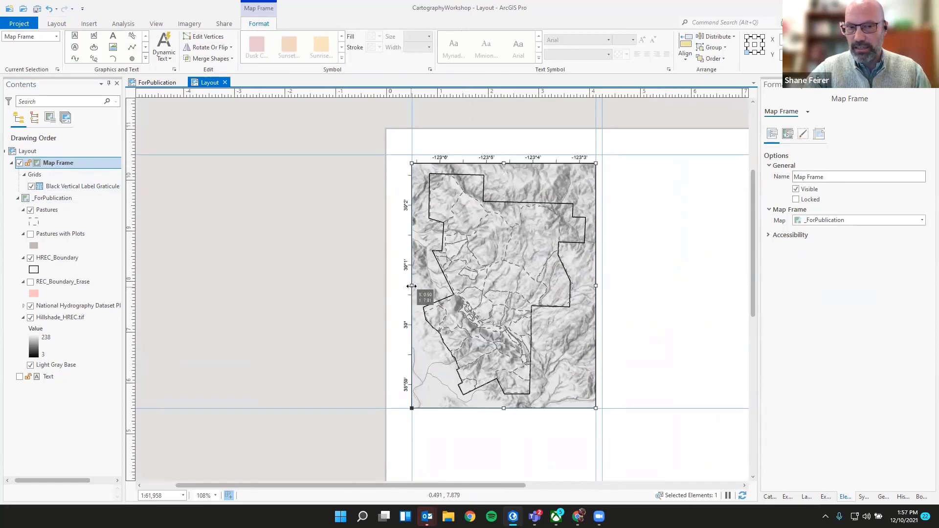
drag(412, 286, 420, 286)
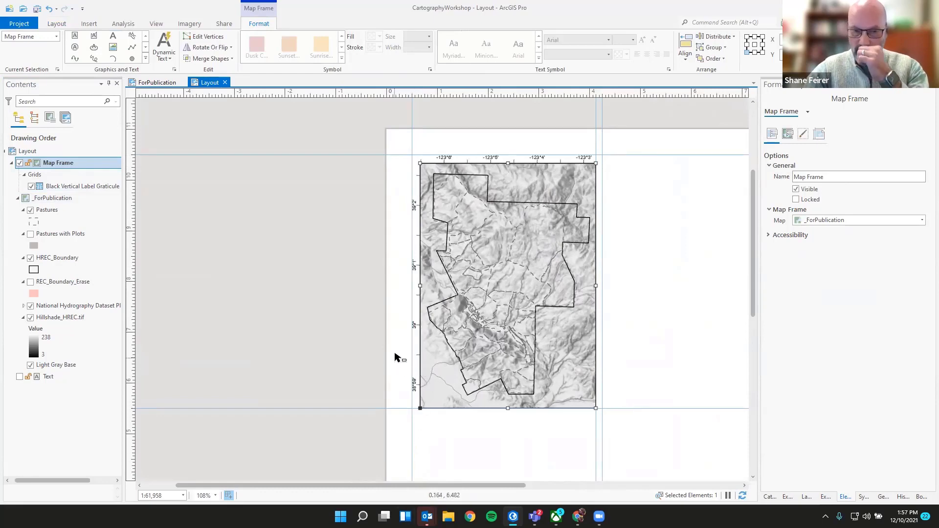
click(353, 334)
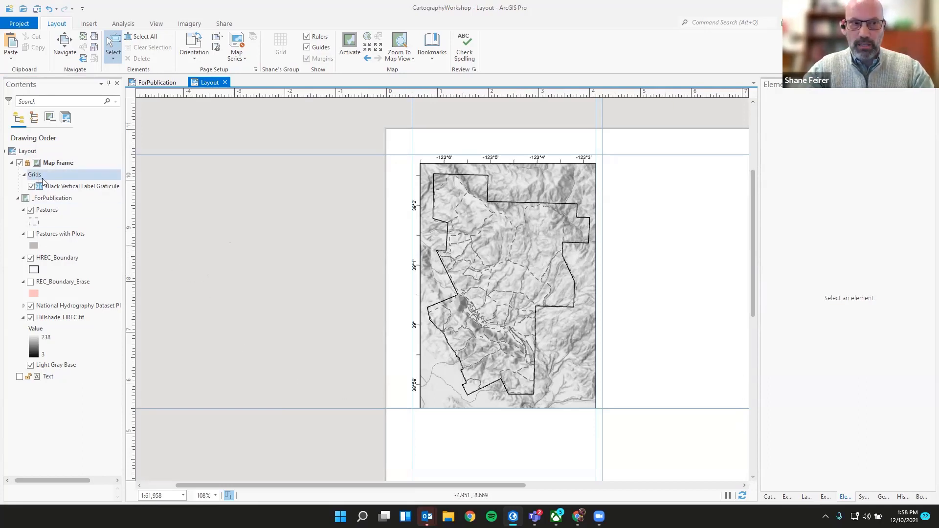
Step: Check the main map frame's size and position values and look at the ForPublication layout for its inset
click(57, 163)
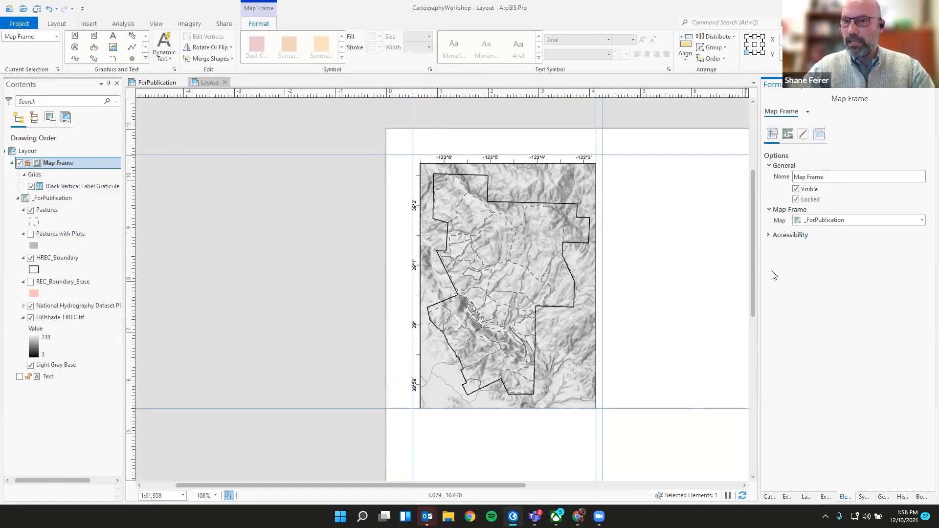
click(820, 135)
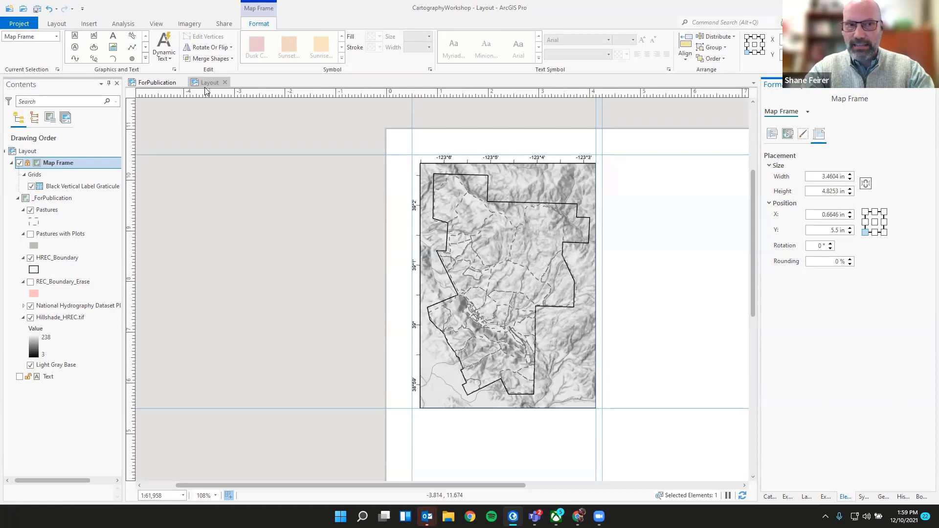
click(169, 83)
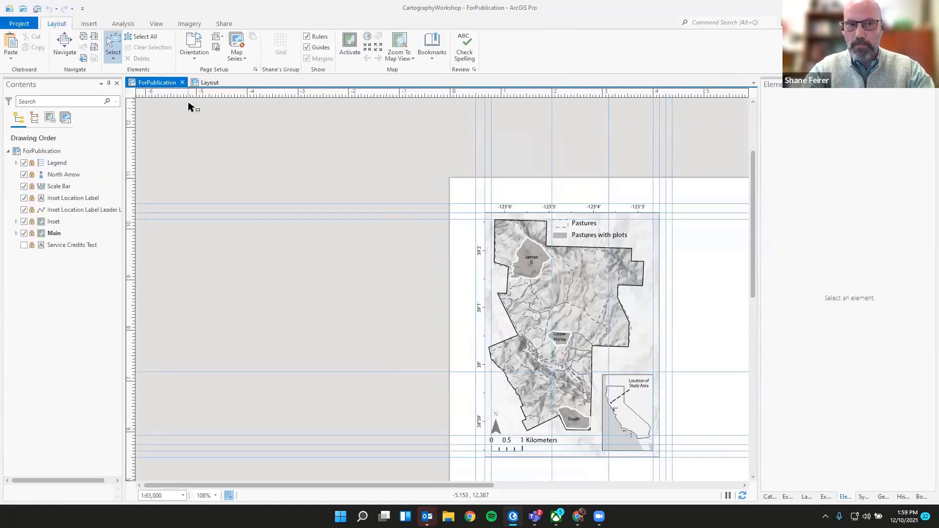
click(200, 83)
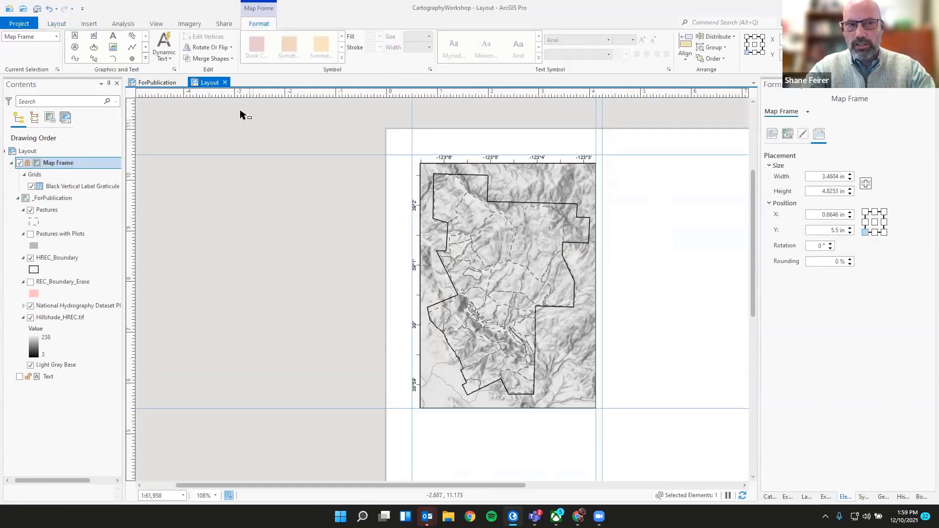
Step: Insert a map frame showing the ForPublicationInset map at its default extent, beside the main map
click(89, 24)
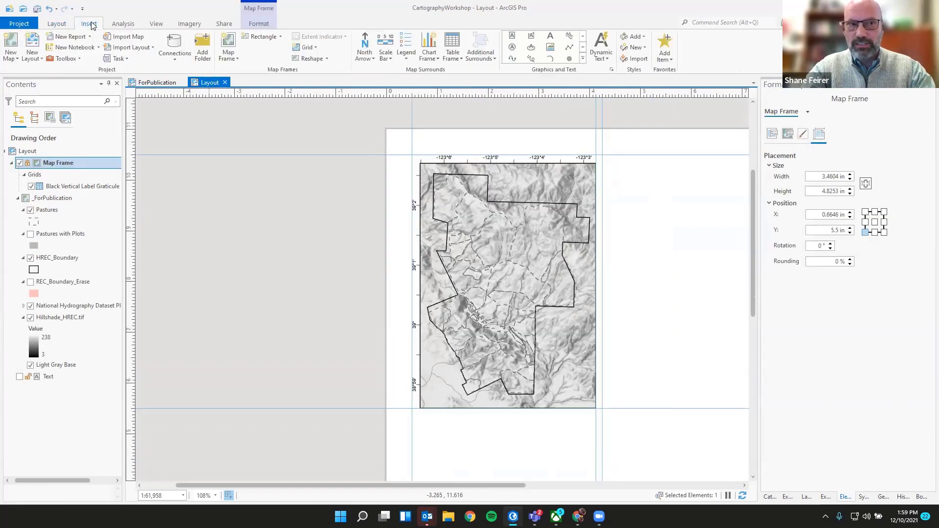
click(235, 45)
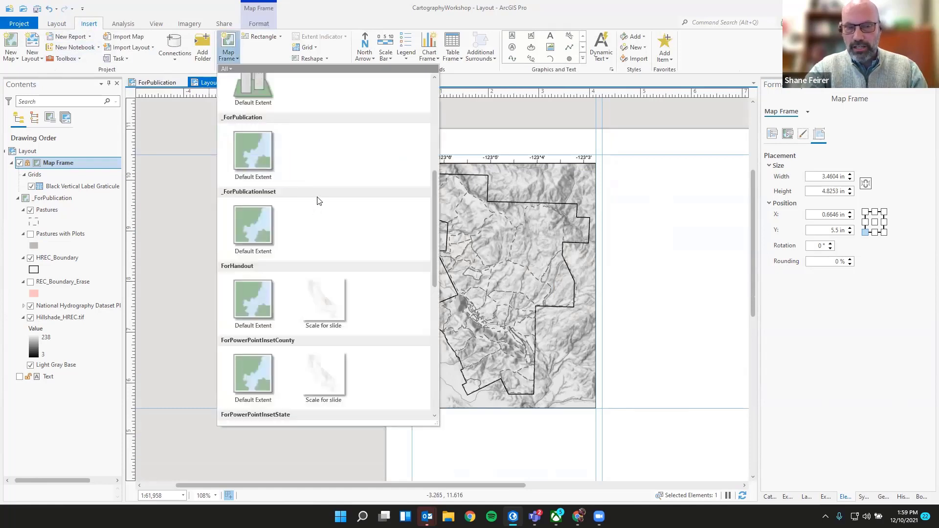
scroll(318, 200, down, 3)
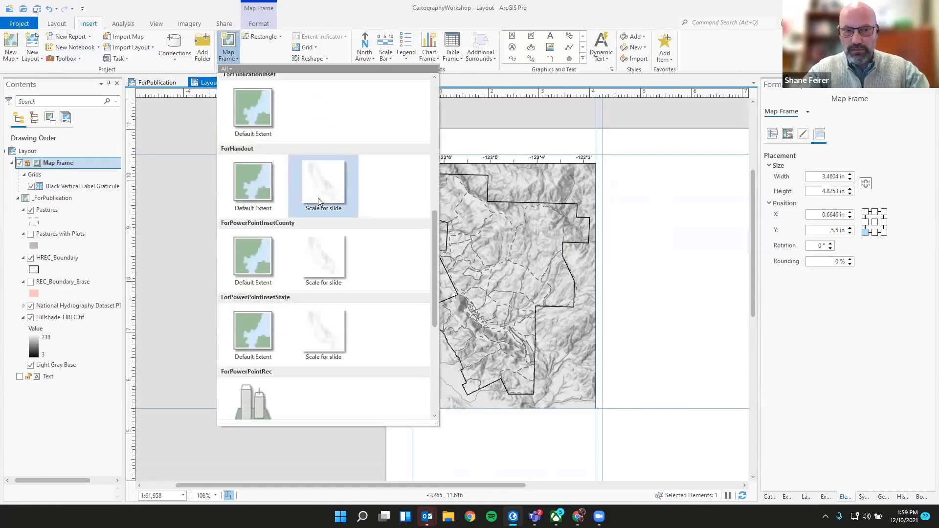
scroll(318, 201, down, 5)
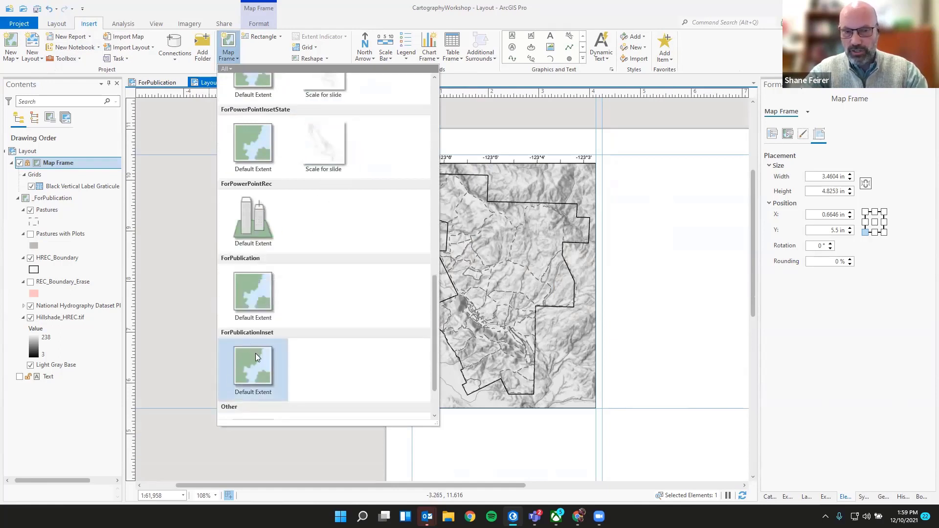
click(253, 363)
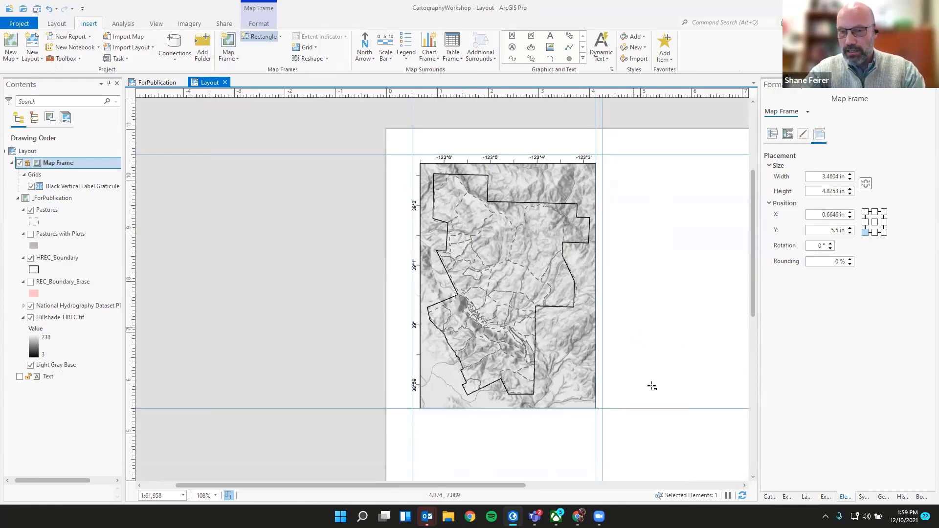
click(668, 429)
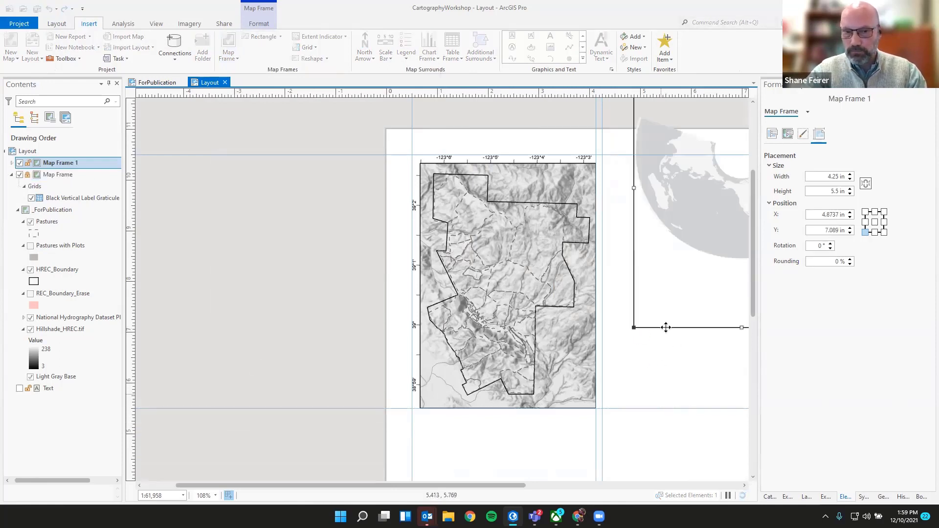
Step: Fit the inset frame into the main map's lower-right corner at about 1.06 by 1.62 in, and zoom it to the state layer
drag(695, 216, 438, 295)
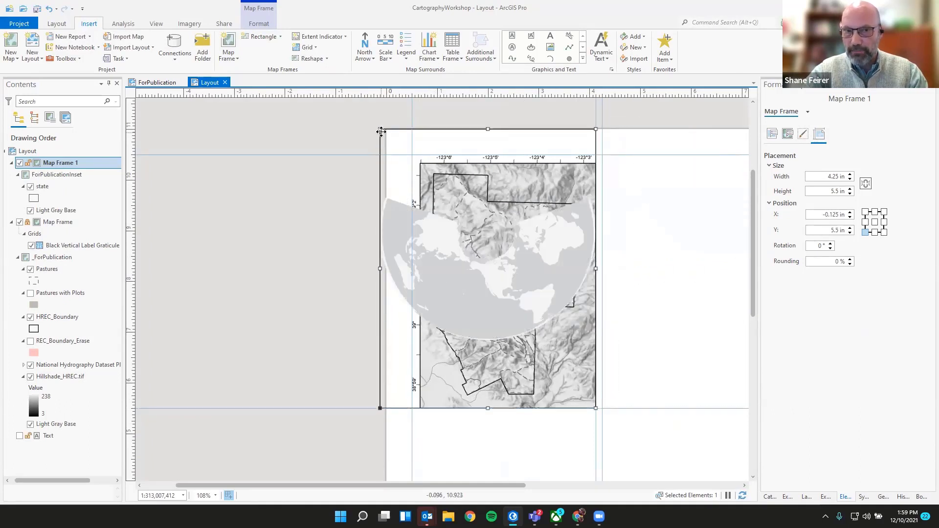
drag(380, 129, 542, 326)
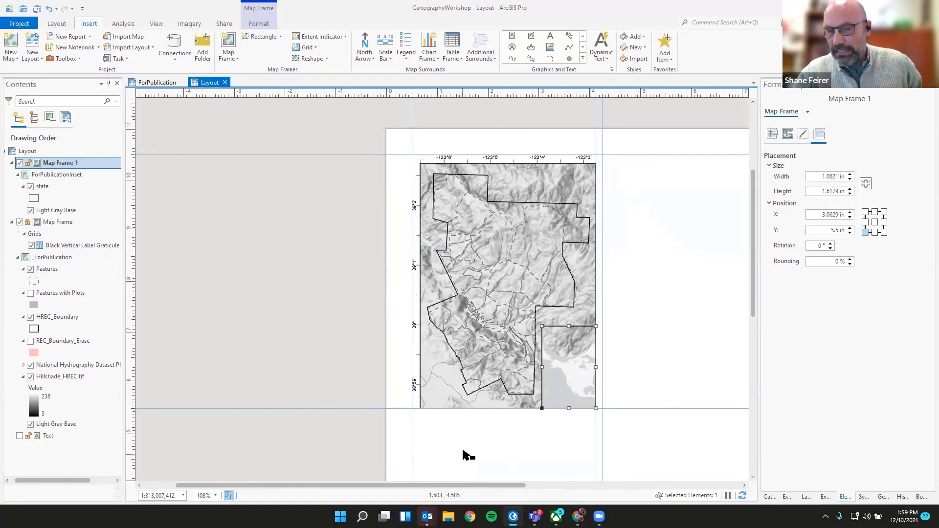
click(20, 436)
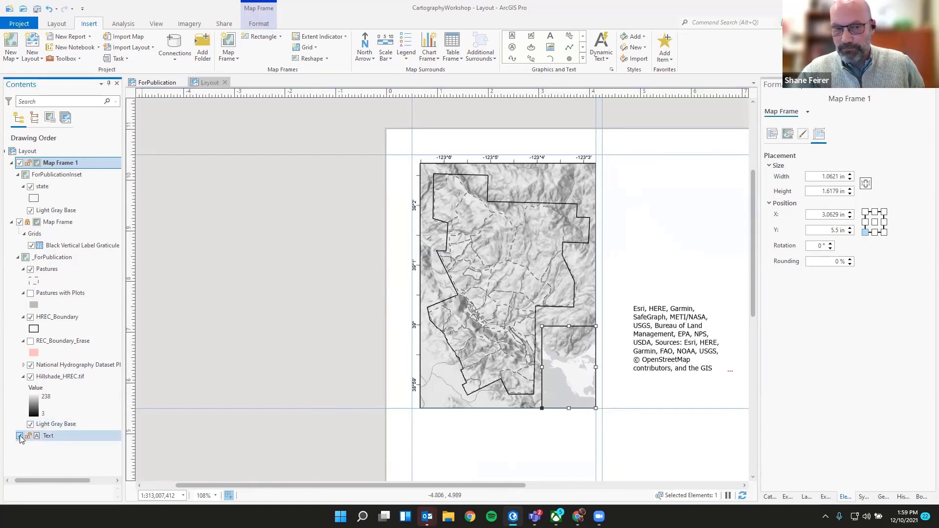
click(19, 436)
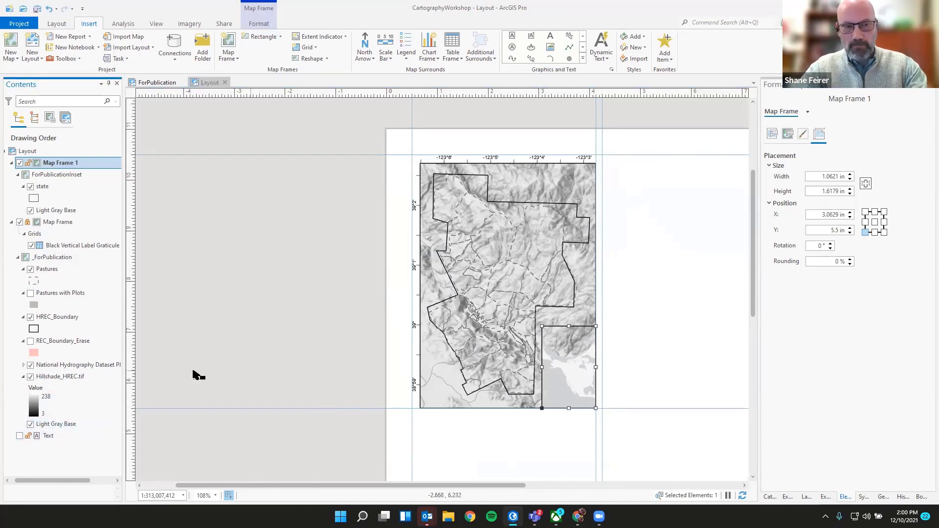
right_click(42, 191)
click(69, 188)
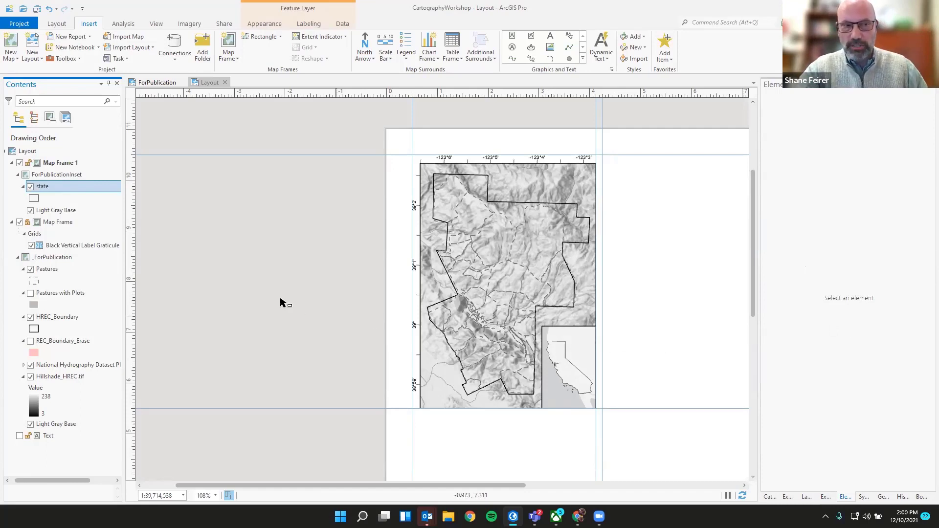
Step: Set the inset map frame's width to 1 in and its height to 1.5 in
click(55, 163)
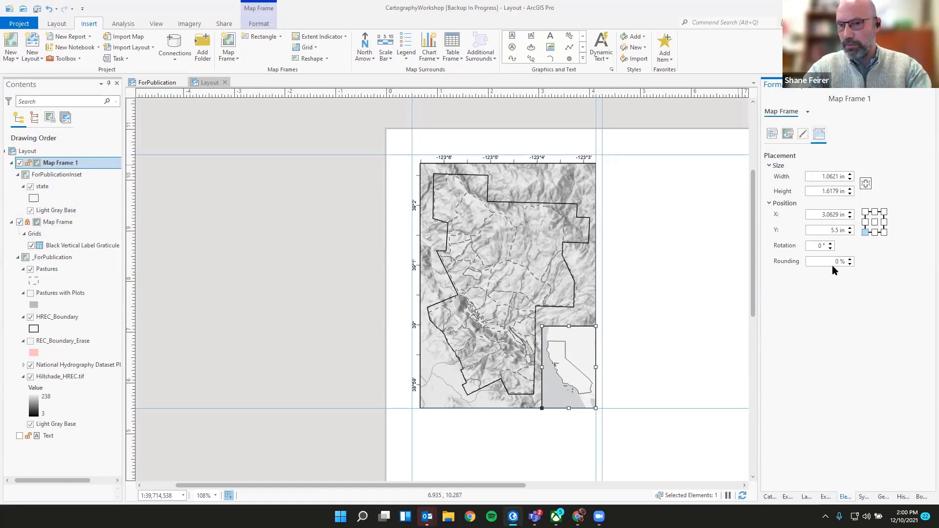
drag(836, 177, 824, 177)
text(1)
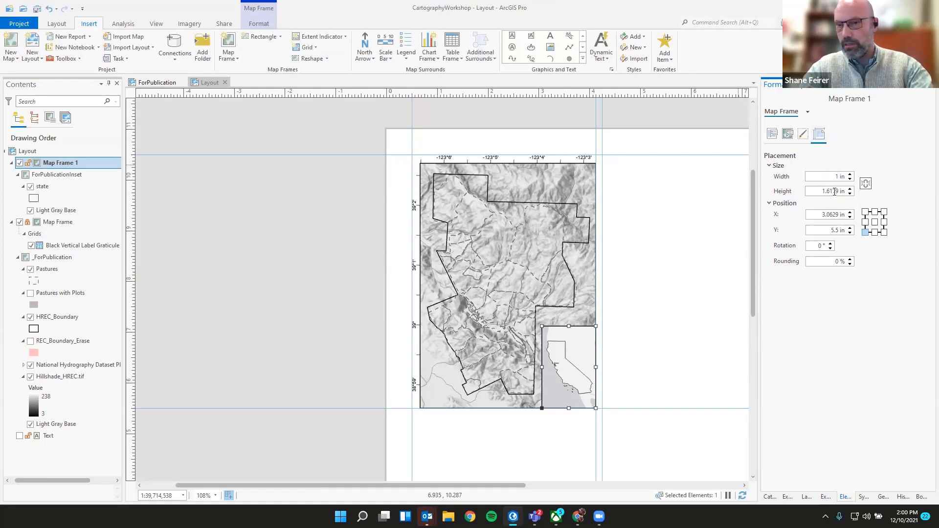
key(Return)
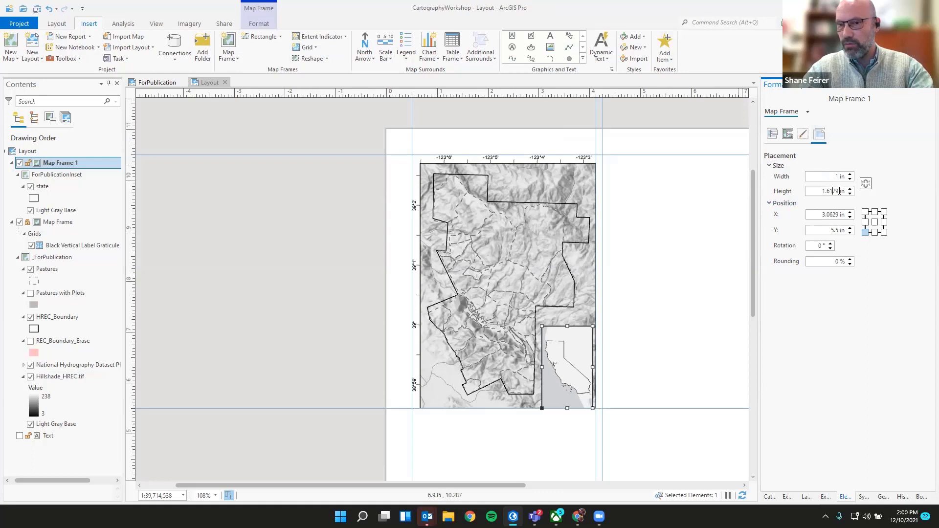
drag(840, 191, 821, 191)
text(1)
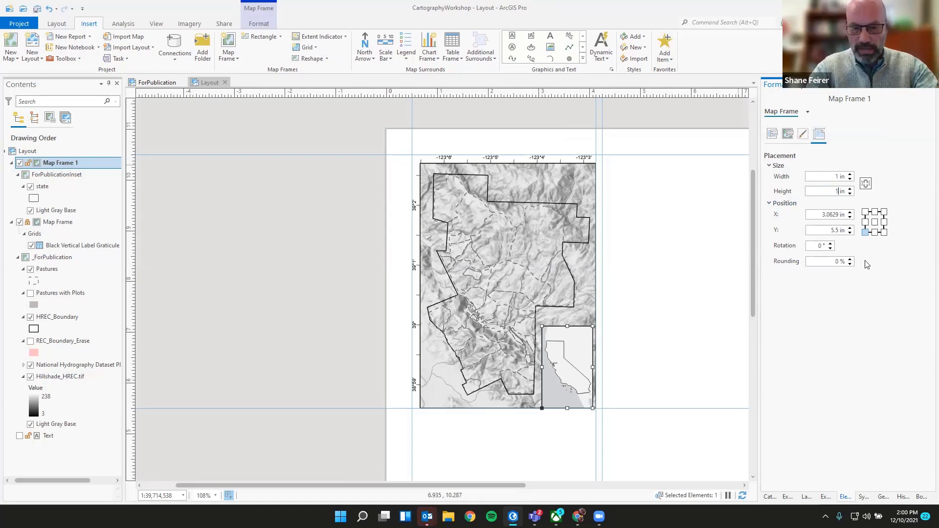
text(.5)
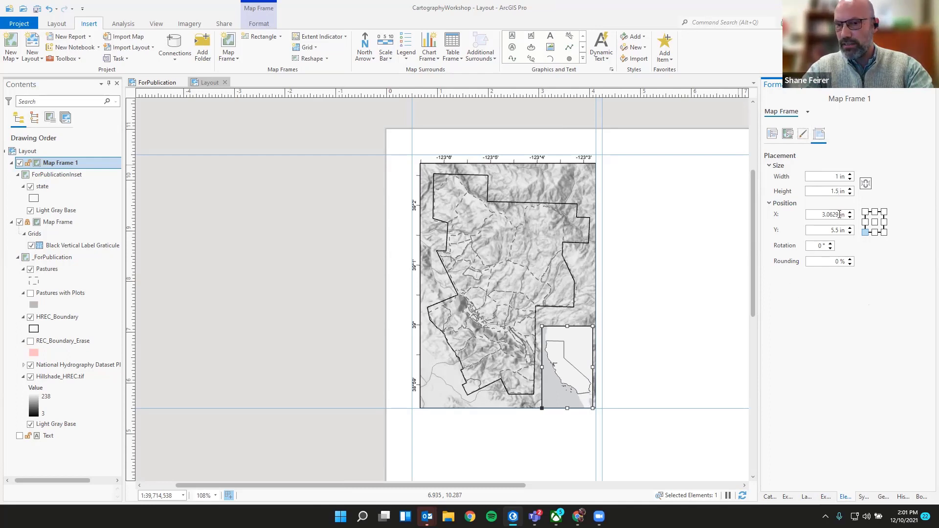
Step: Position the inset map frame at X 3 in and Y 5.625 in, and save the project
drag(840, 215, 823, 215)
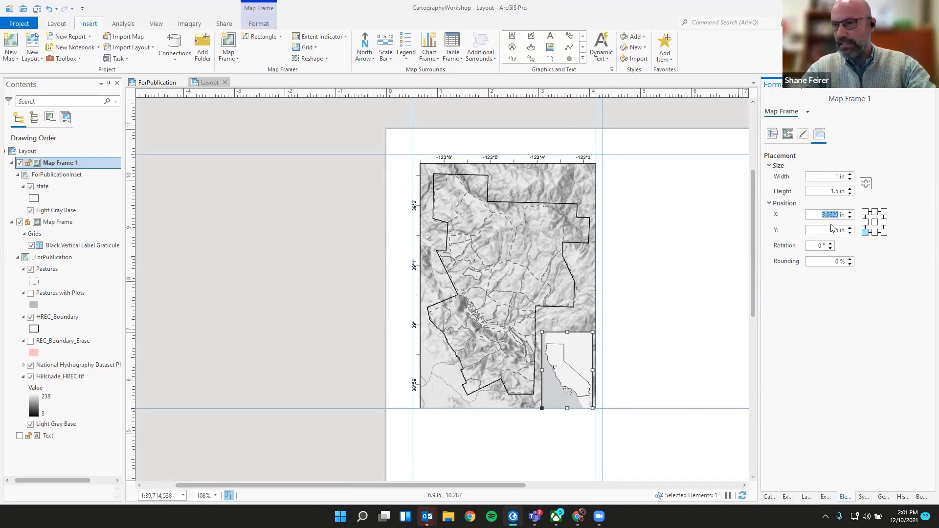
text(3)
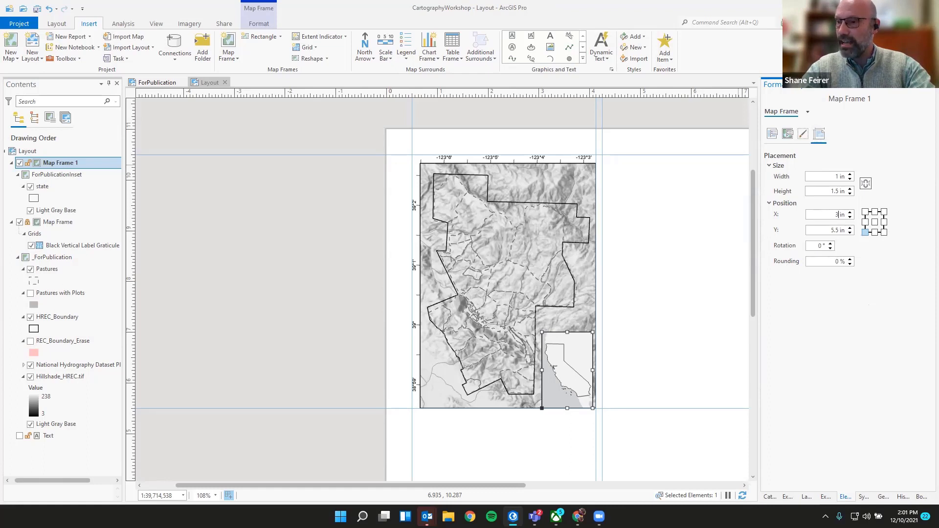
key(Return)
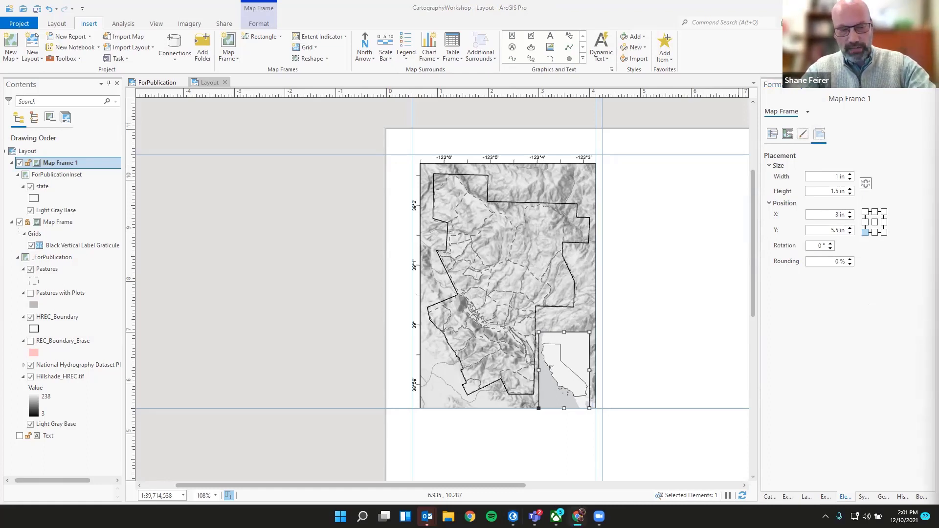
click(825, 231)
text(5.625)
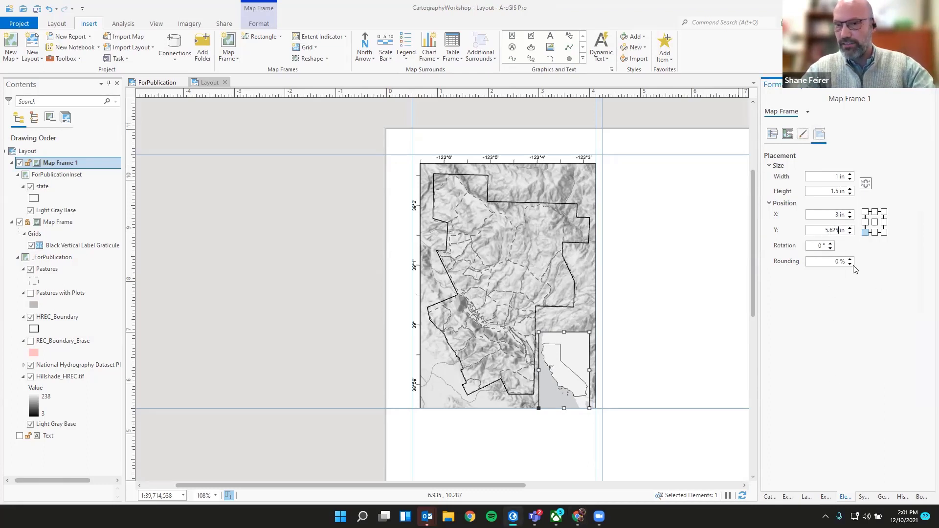
click(656, 312)
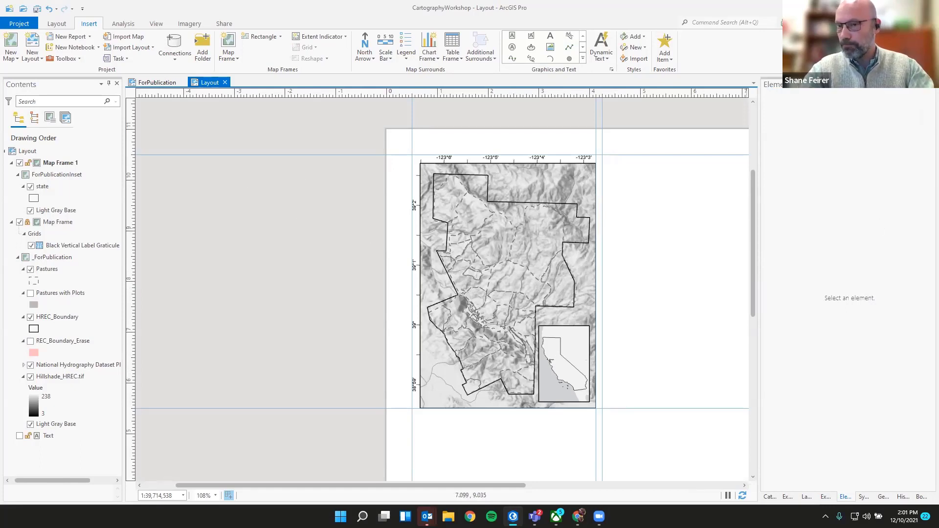
click(37, 9)
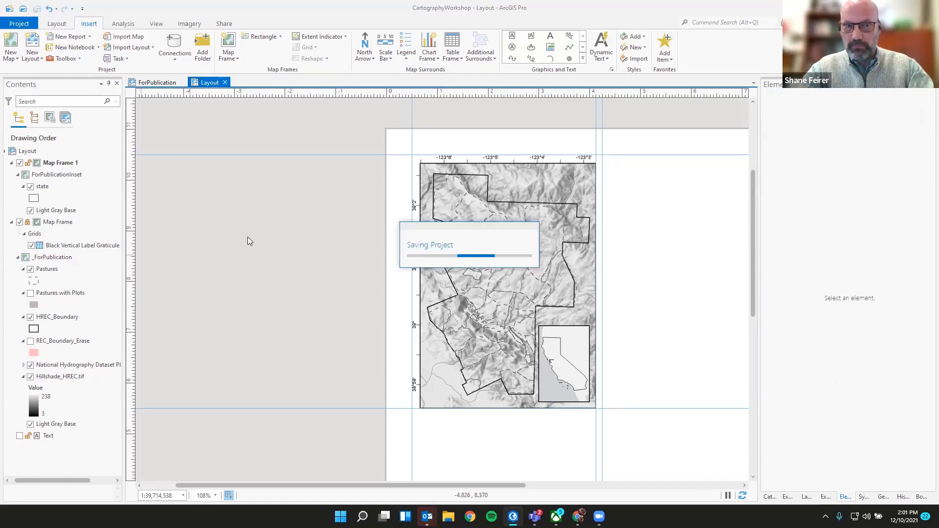
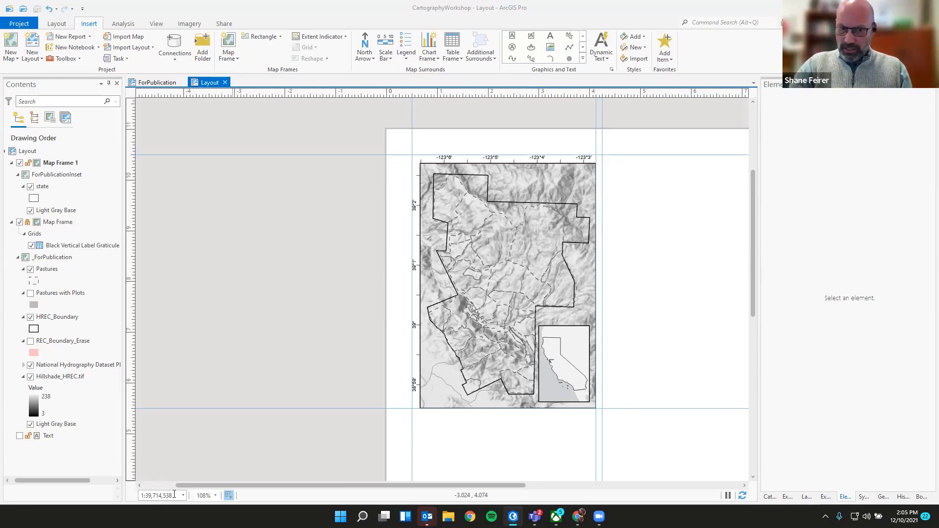
Step: Set the inset map's scale to 1:40,000,000 and compare the layout with the ForPublication layout
click(175, 496)
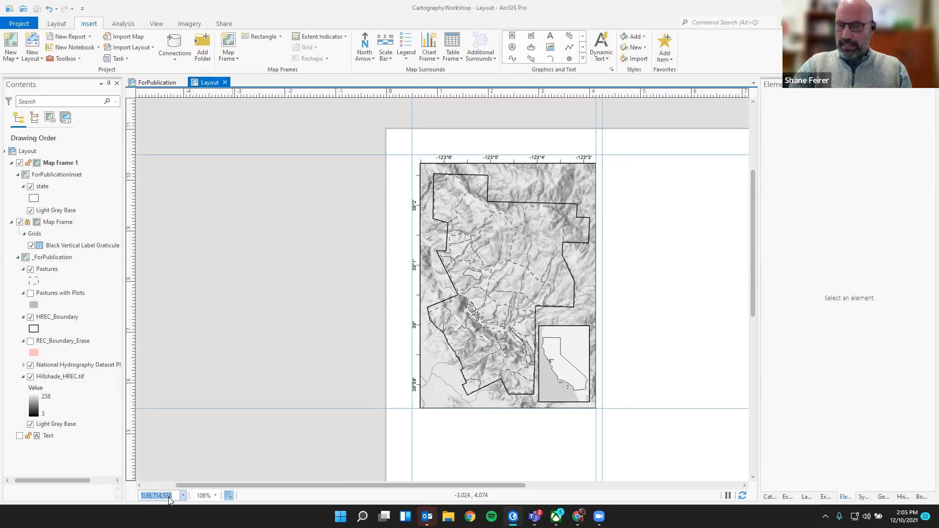
text(40,000,000)
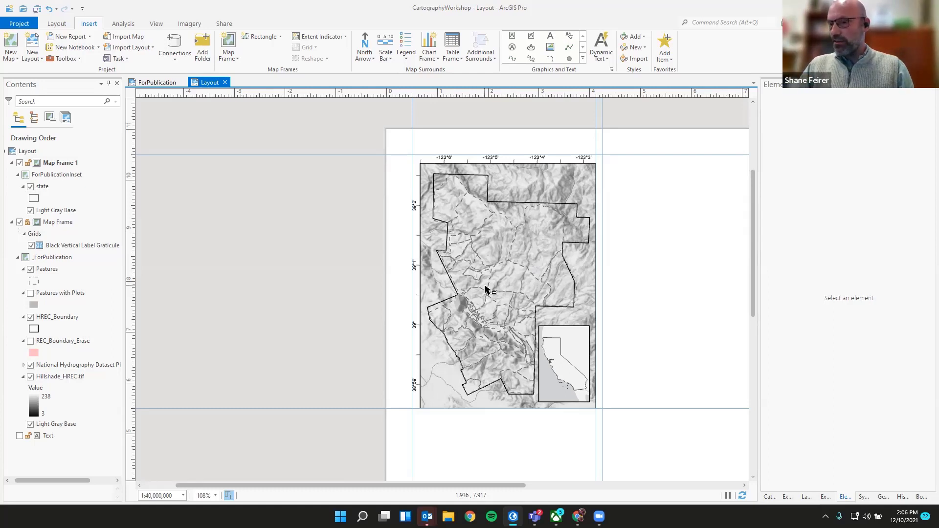
click(152, 83)
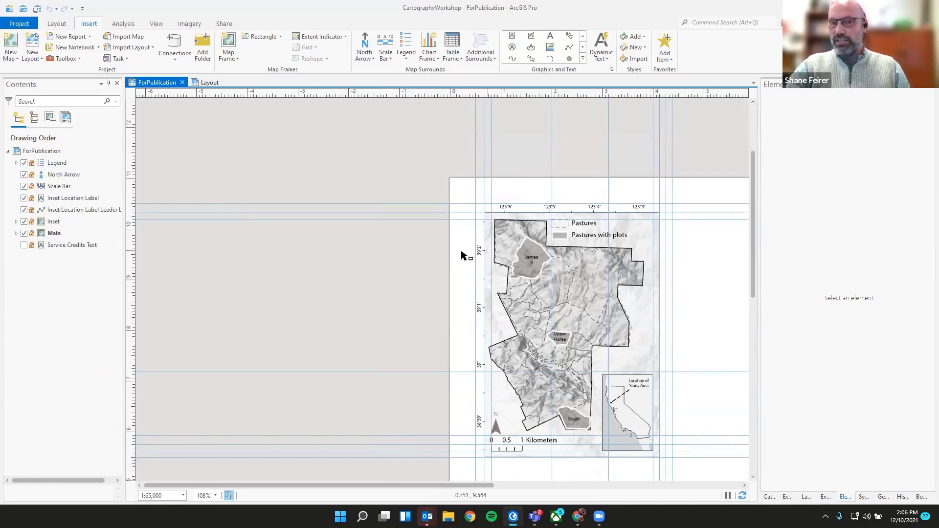
click(209, 83)
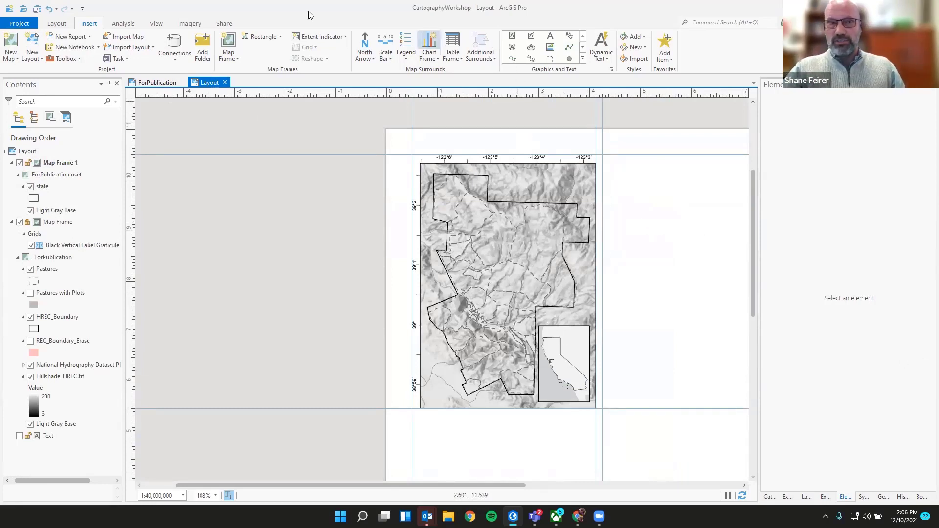
click(58, 163)
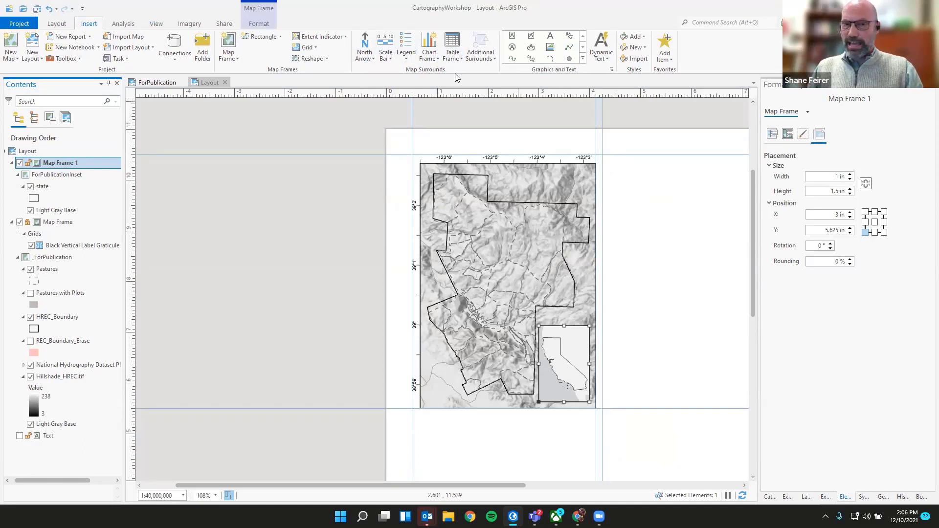
click(406, 58)
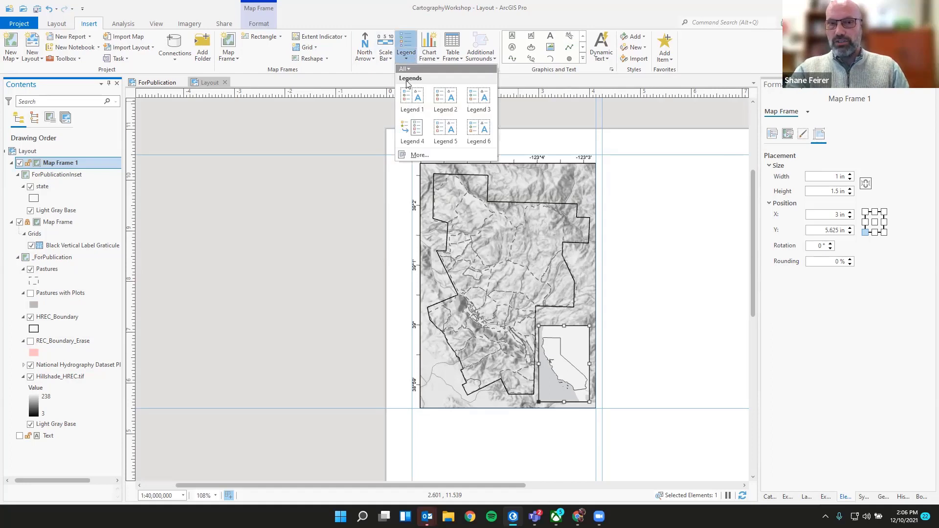
click(411, 102)
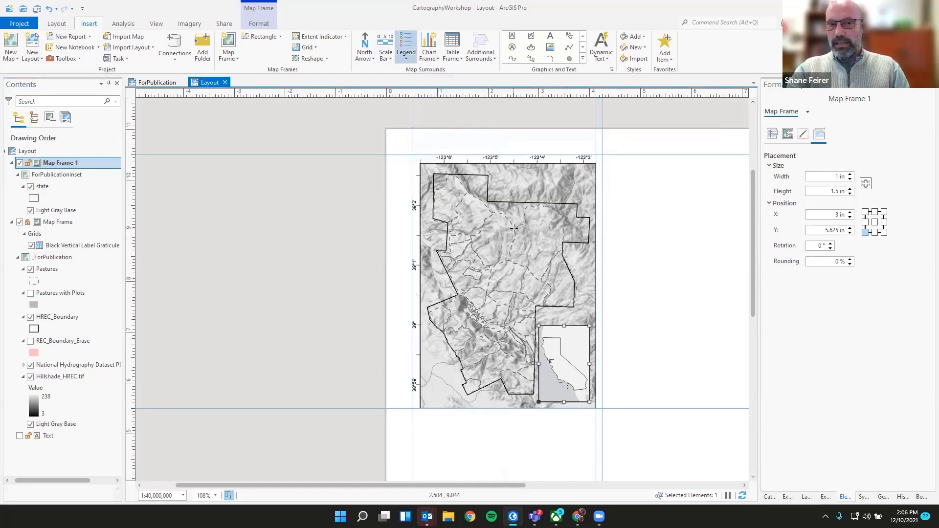
click(616, 196)
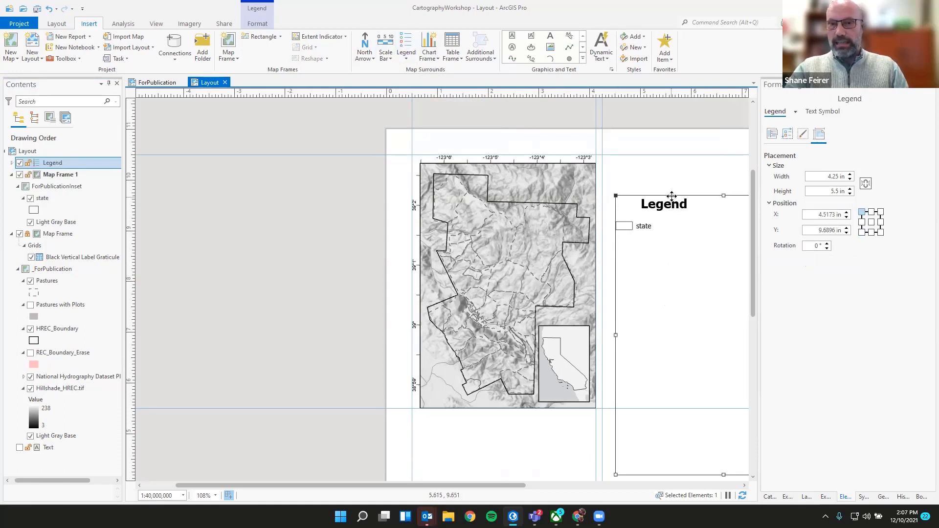
drag(672, 195, 451, 145)
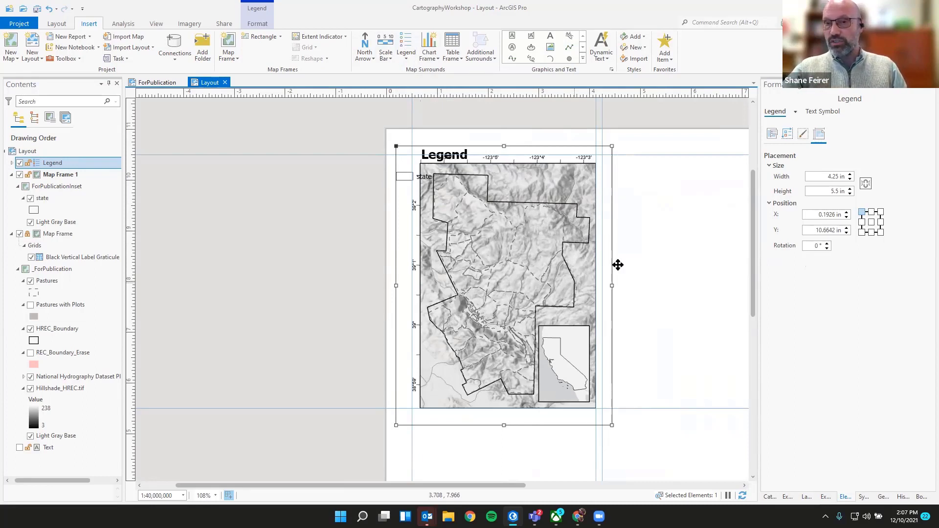
click(772, 134)
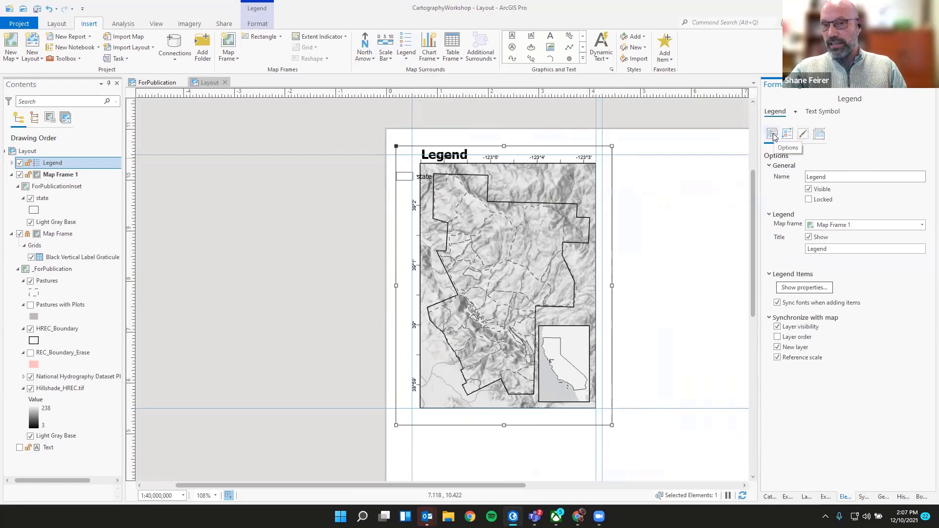
click(831, 225)
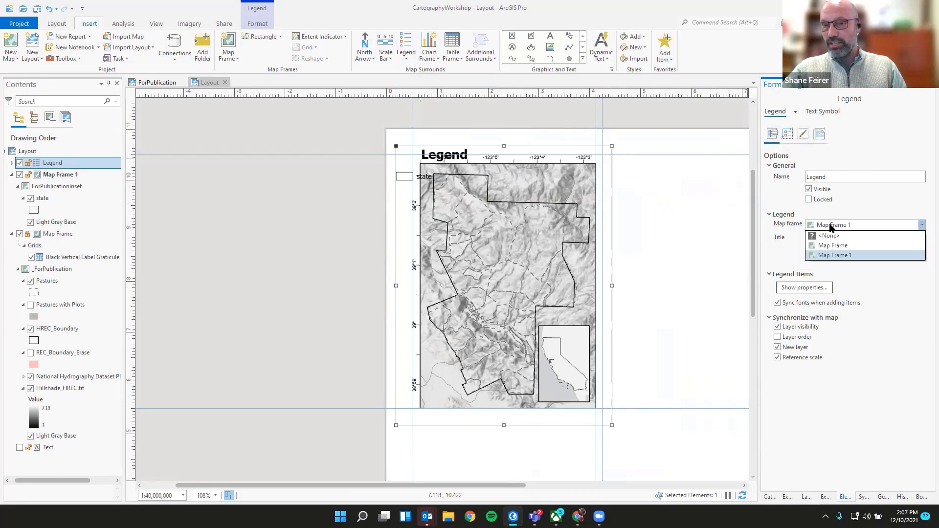
click(834, 246)
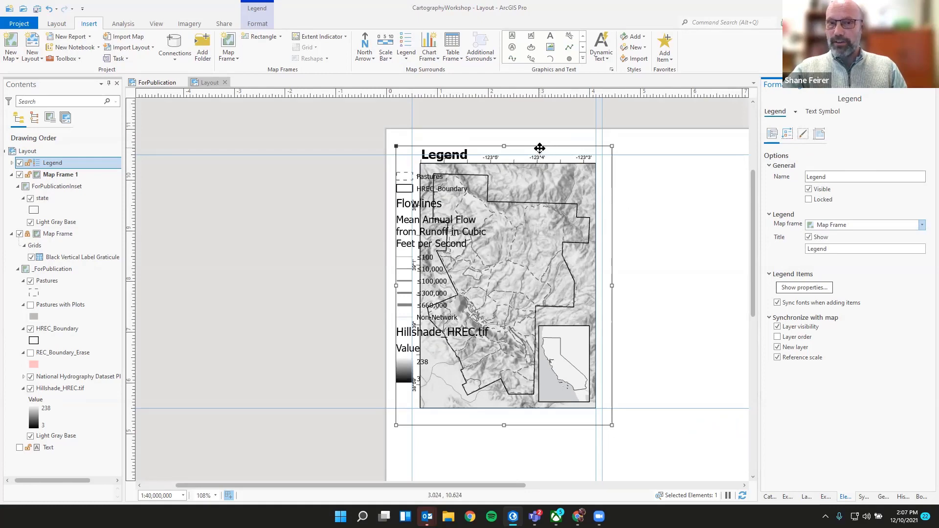
drag(541, 149, 614, 164)
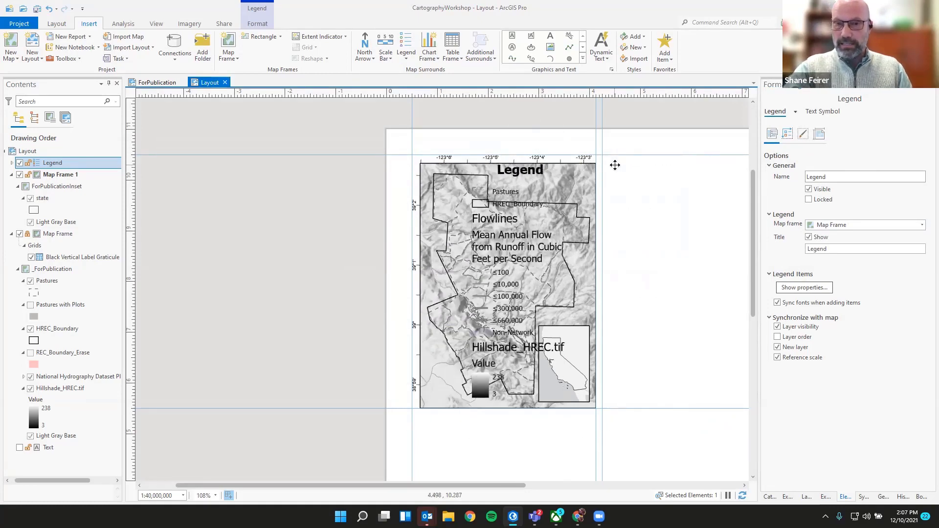
key(Delete)
Step: Insert a Legend 1 style legend for the main map frame and place it on the blank page area beside the map
click(52, 223)
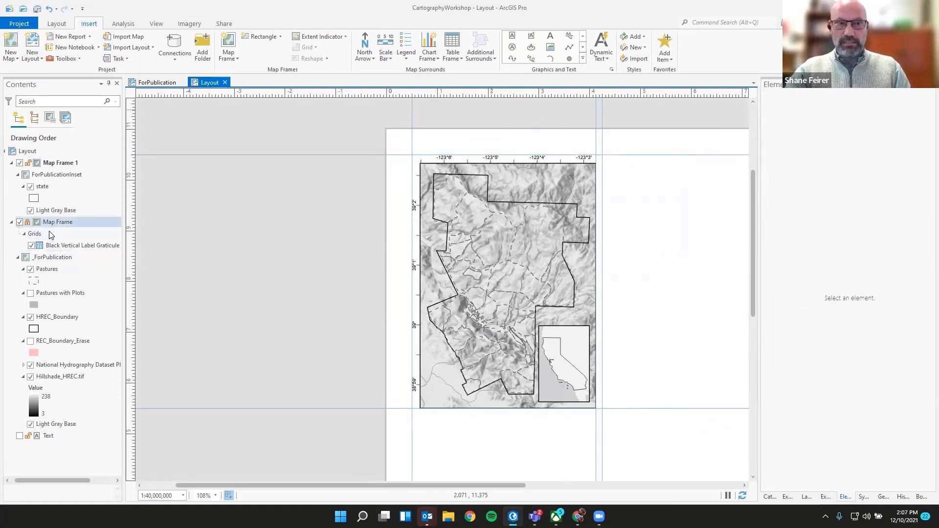
click(405, 46)
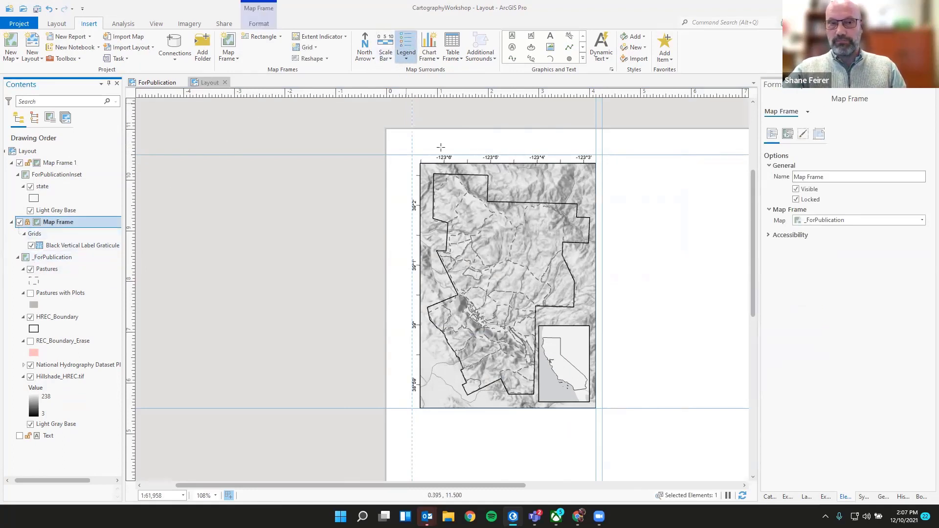
click(623, 204)
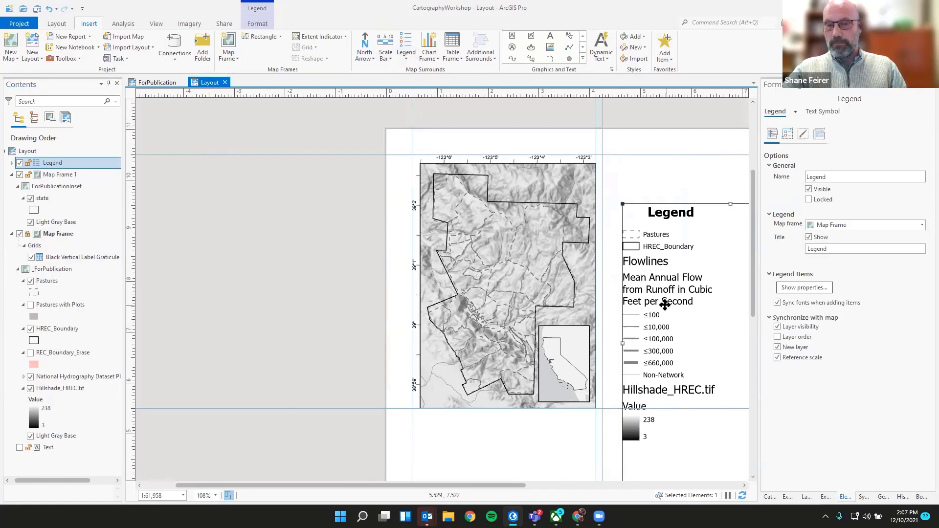
drag(664, 299, 656, 263)
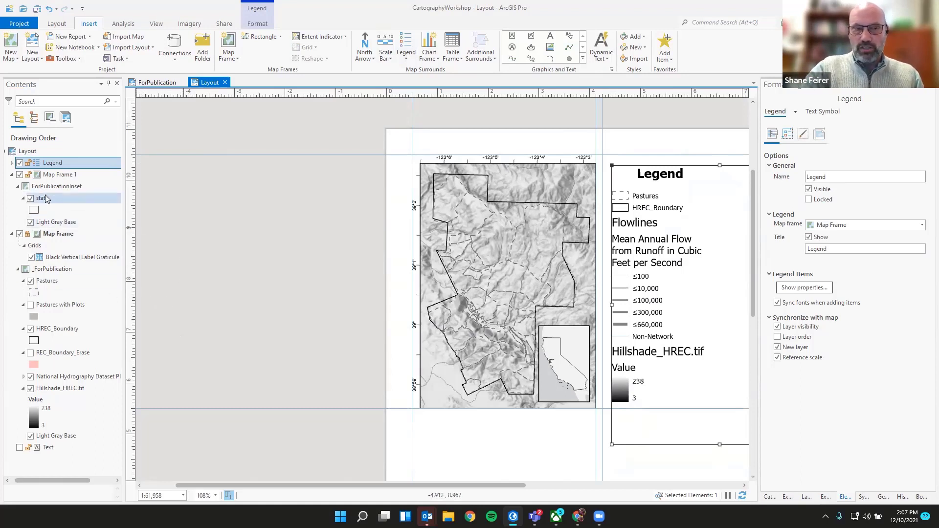
Step: Hide the Hillshade_HREC.tif, Flowlines, REC_Boundary_Erase and HREC_Boundary items in the legend, using the ForPublication layout as reference
click(12, 163)
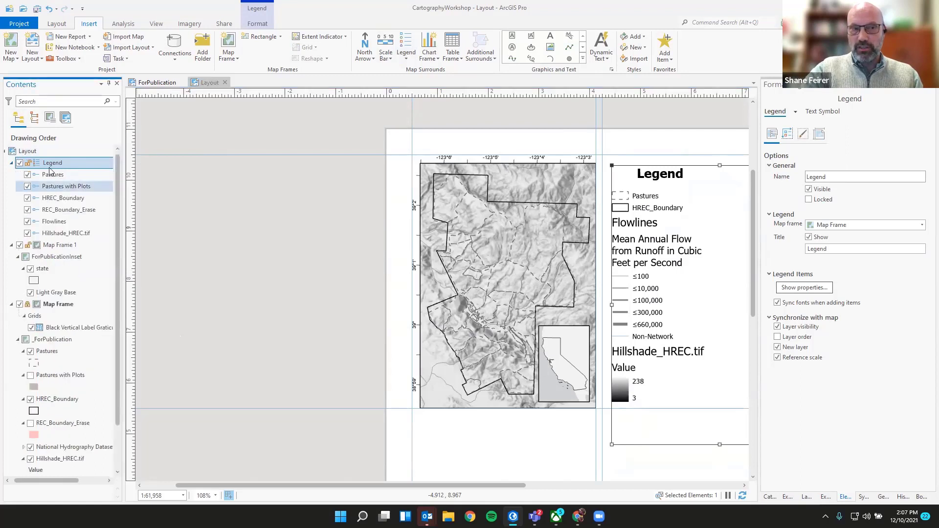
click(27, 235)
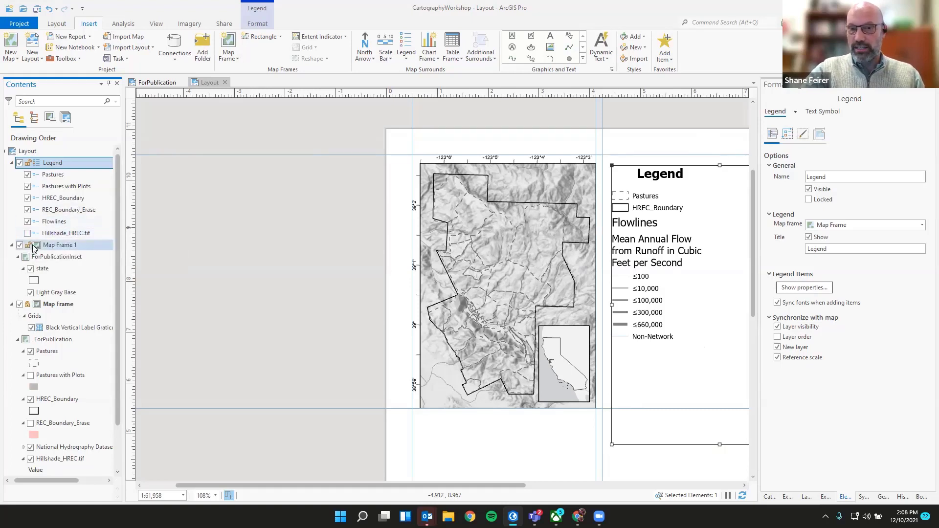
click(28, 222)
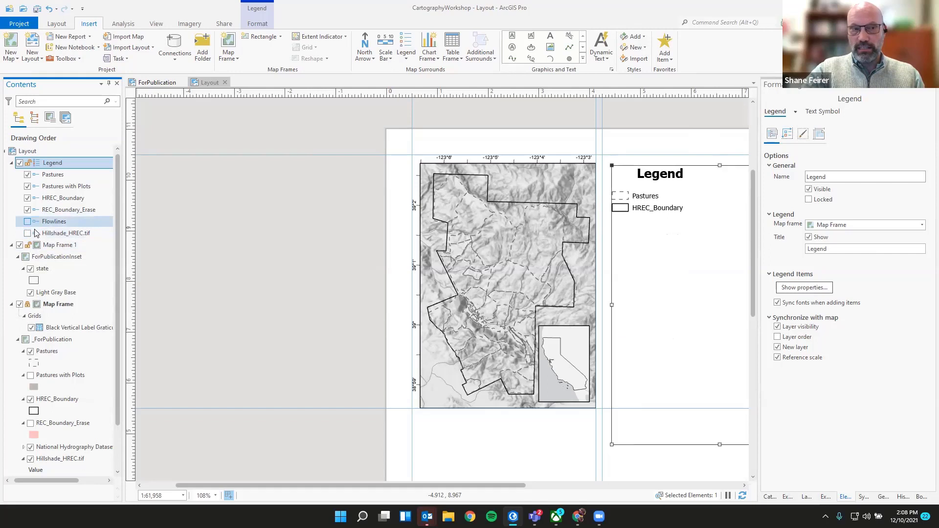
click(28, 210)
click(150, 82)
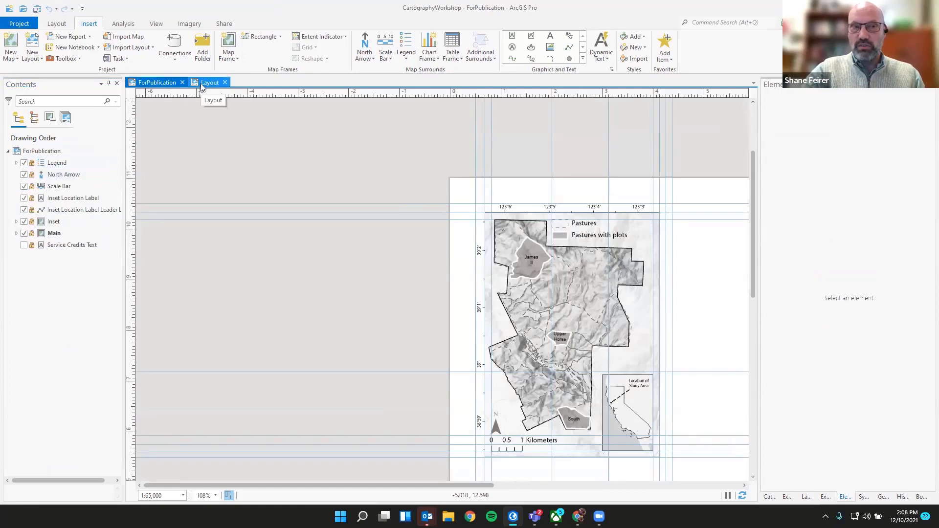
click(205, 82)
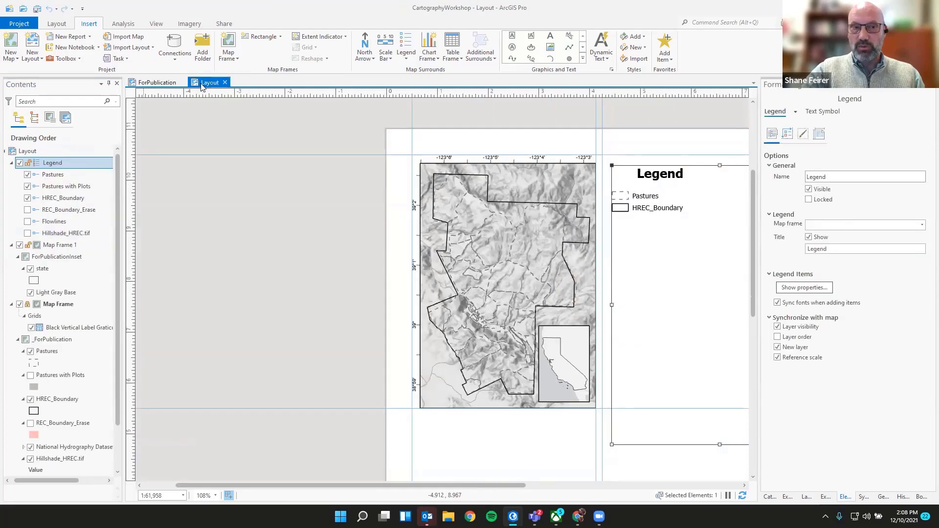
click(28, 198)
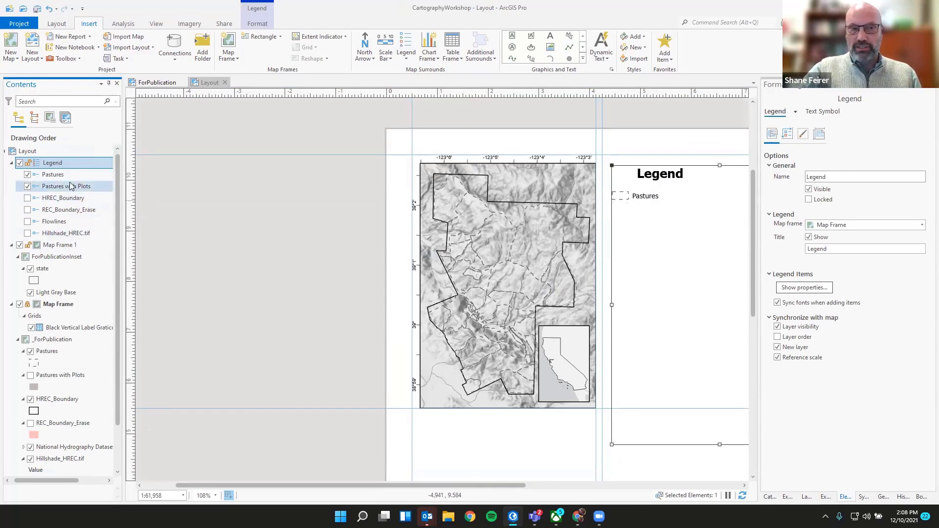
Step: Move the legend so its title and Pastures entry overlap the main map's upper-right area, and set all legend text to Arial
drag(630, 204, 610, 205)
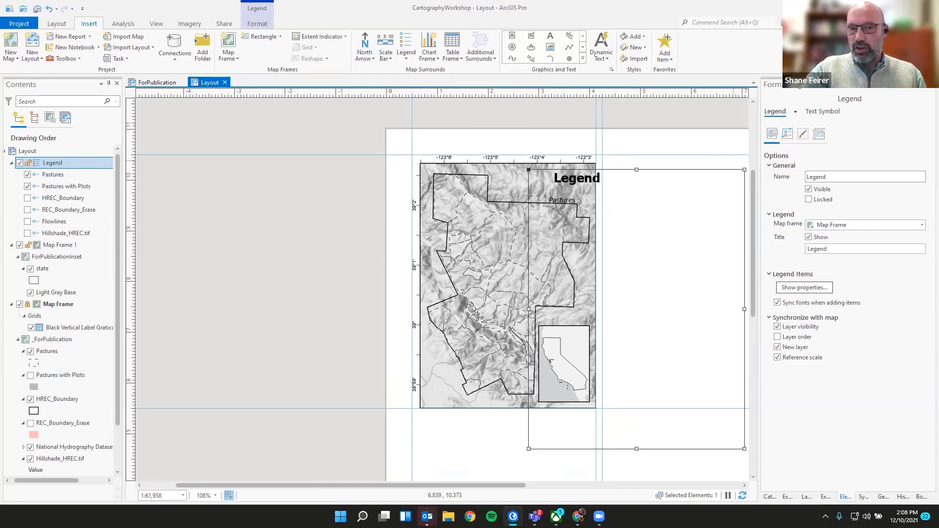
click(53, 162)
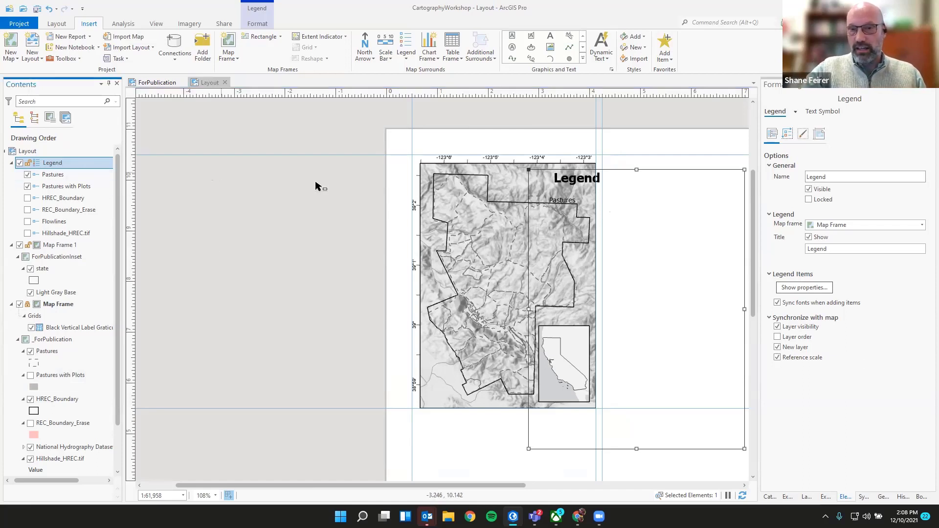
click(823, 112)
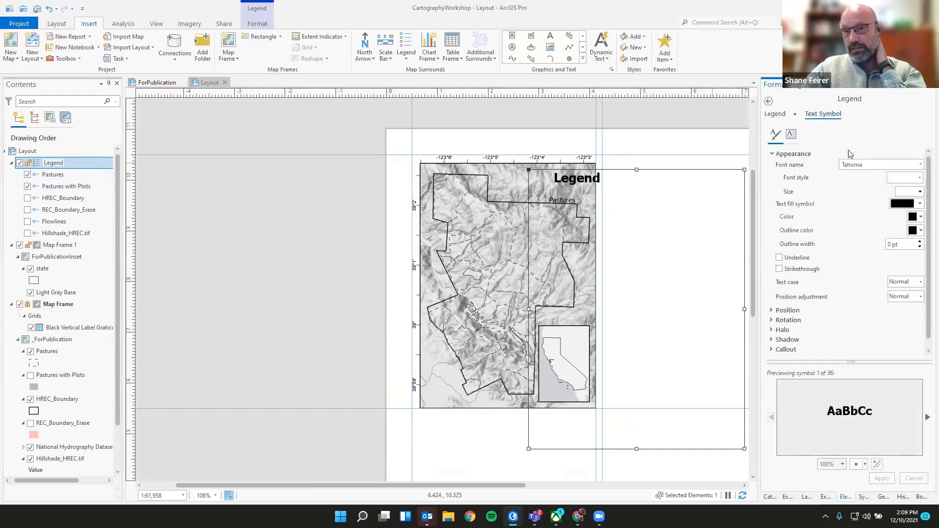
click(899, 166)
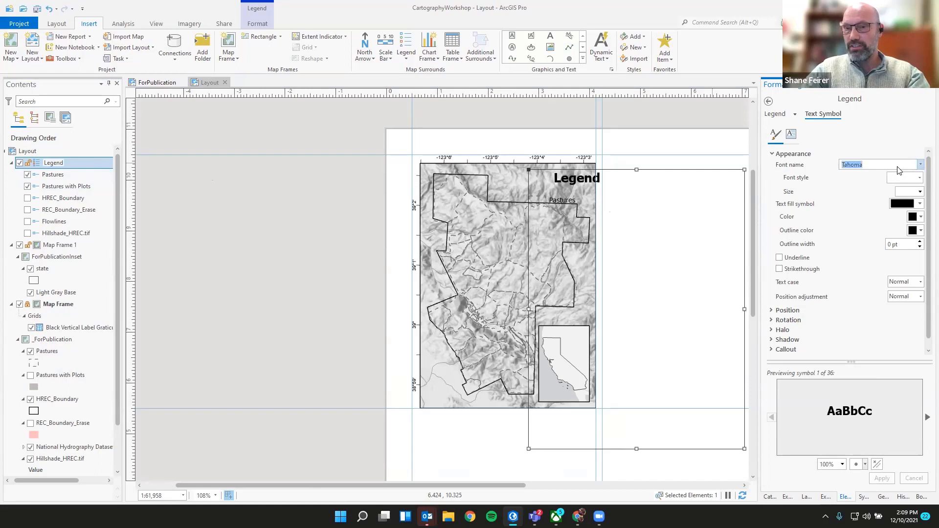
text(A)
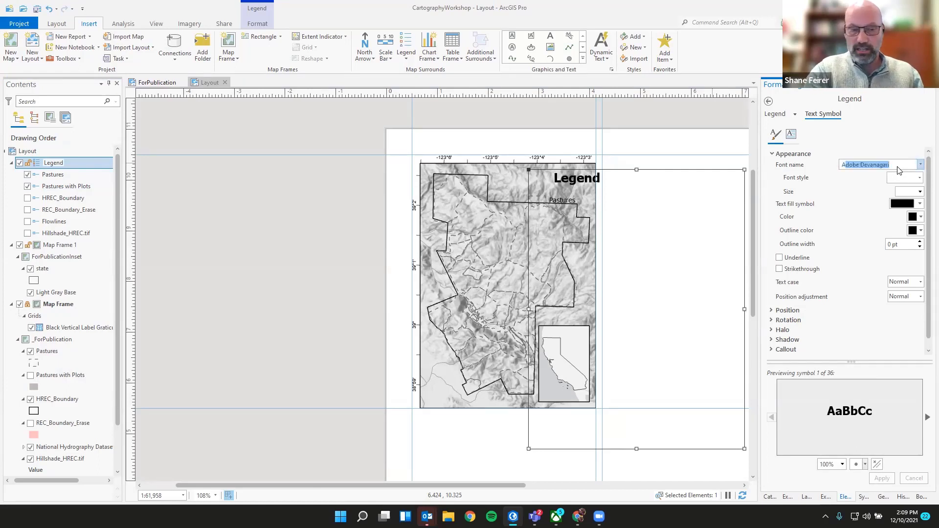
text(rial)
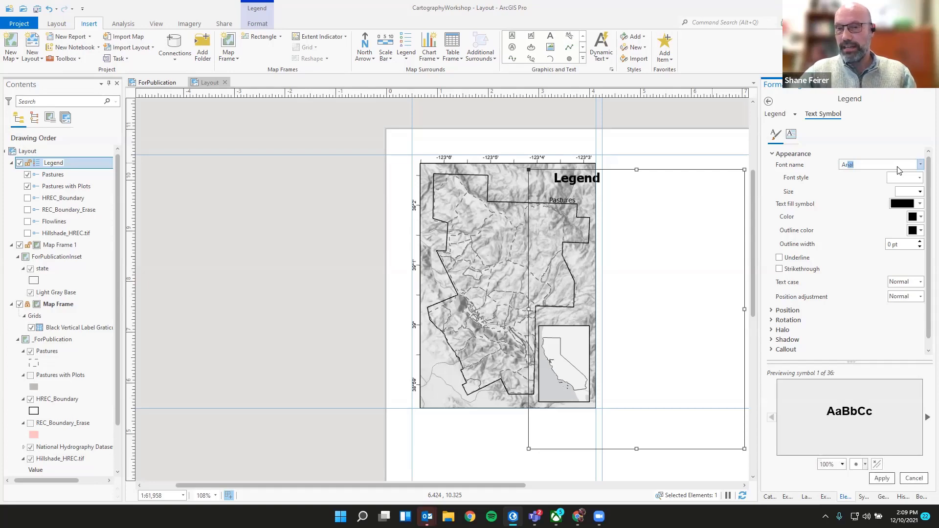
click(880, 477)
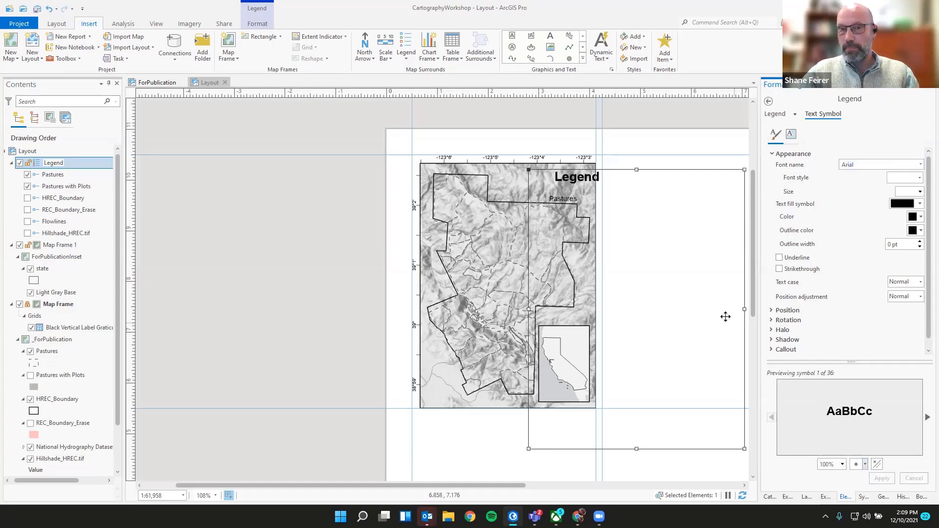
Step: Examine the legend's text formatting settings for layer names and headings
click(796, 114)
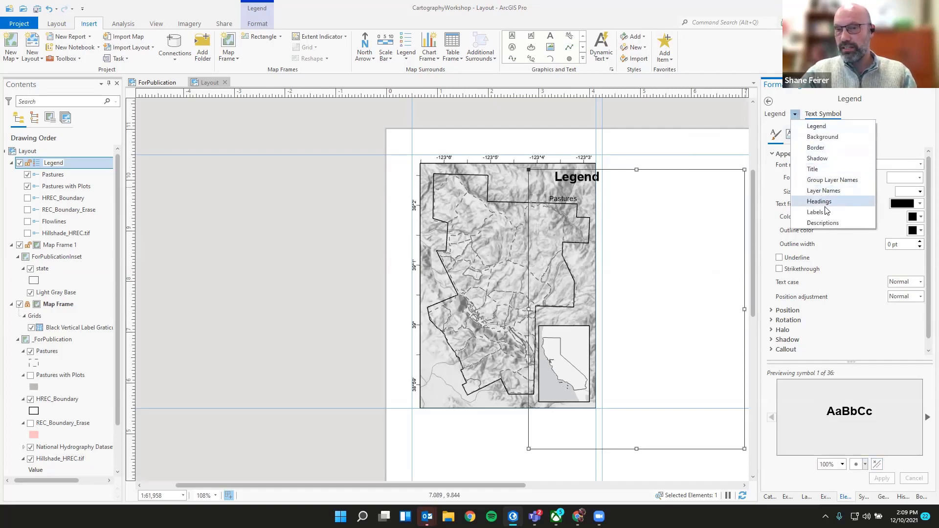
click(822, 191)
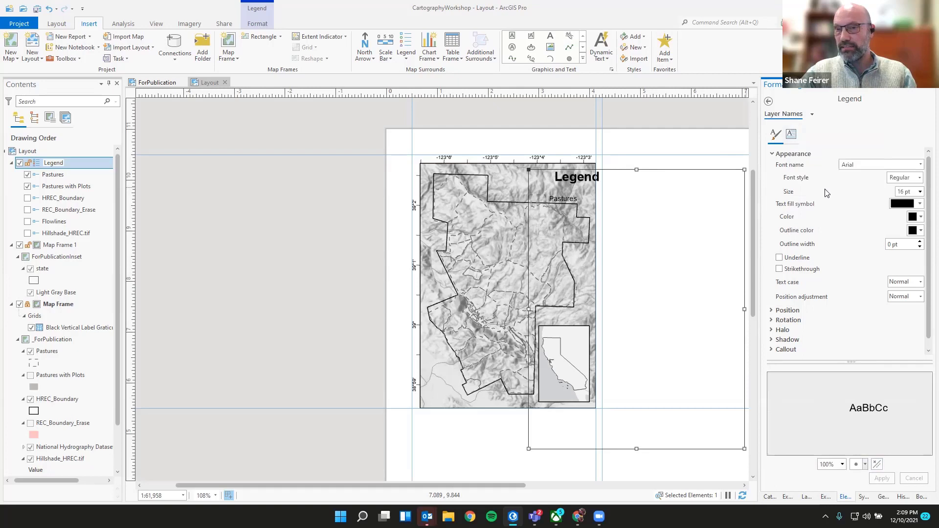
click(813, 116)
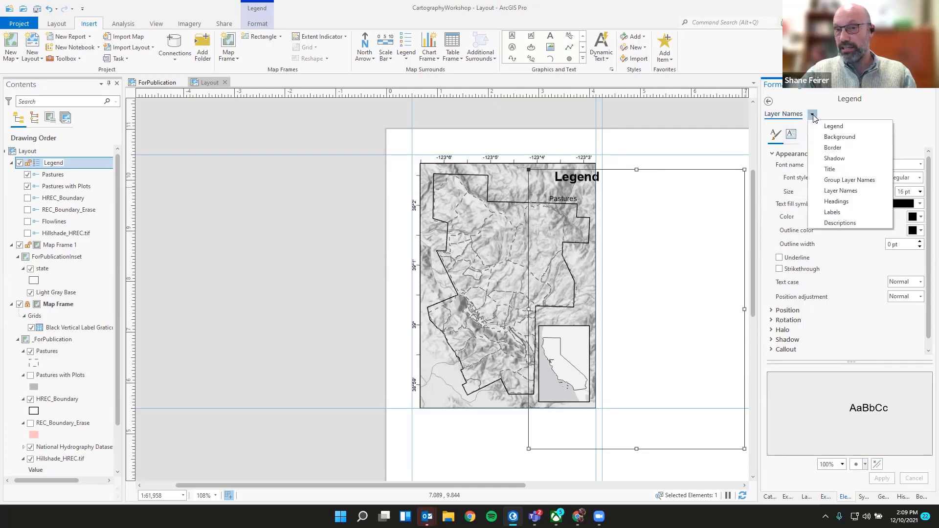
click(835, 200)
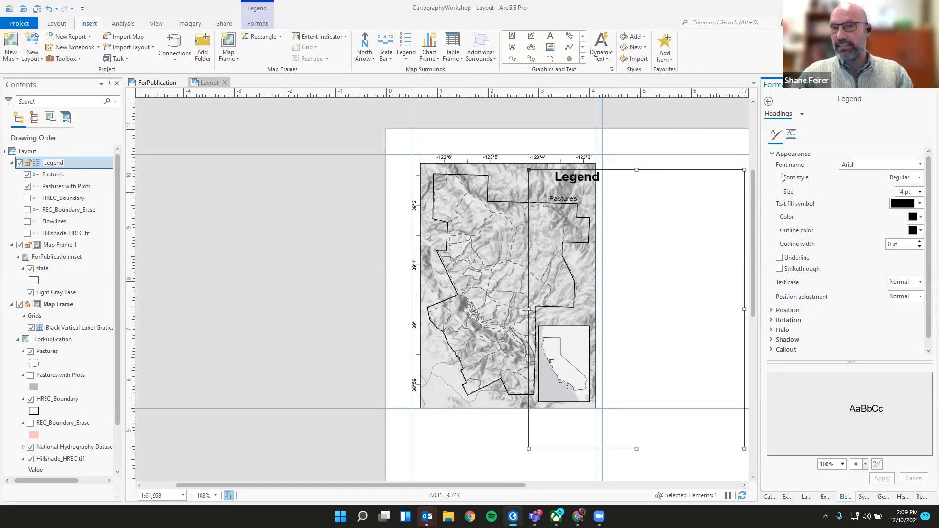
Step: Turn off the legend's title and move the legend up so its Pastures entry sits above the main map
click(802, 115)
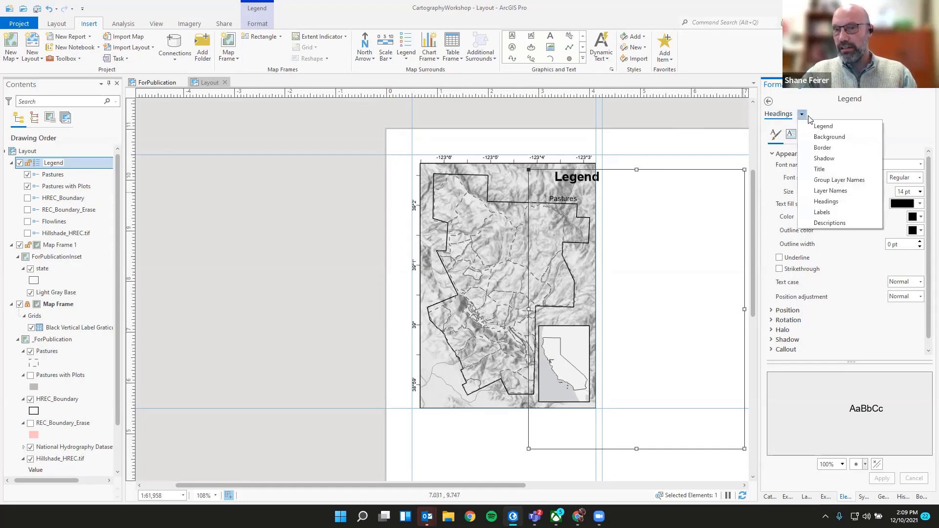
click(823, 126)
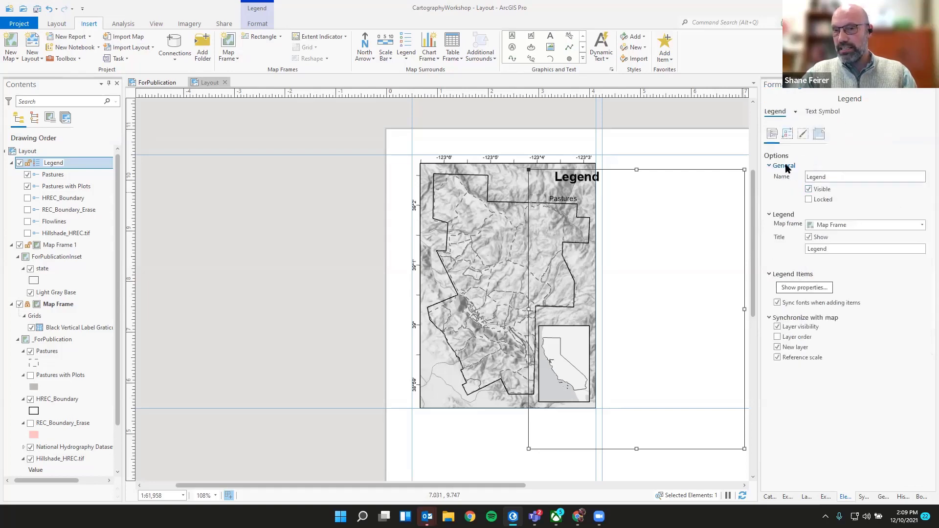
drag(839, 180, 812, 177)
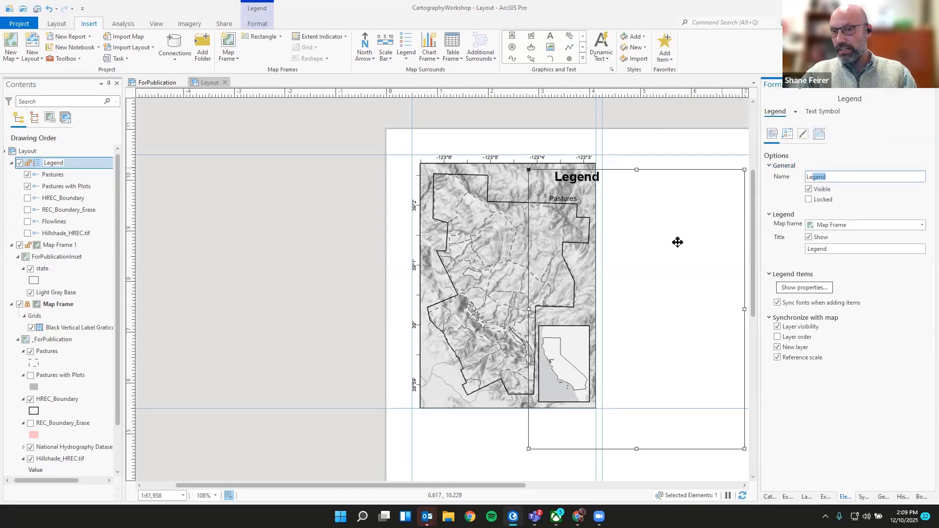
click(809, 189)
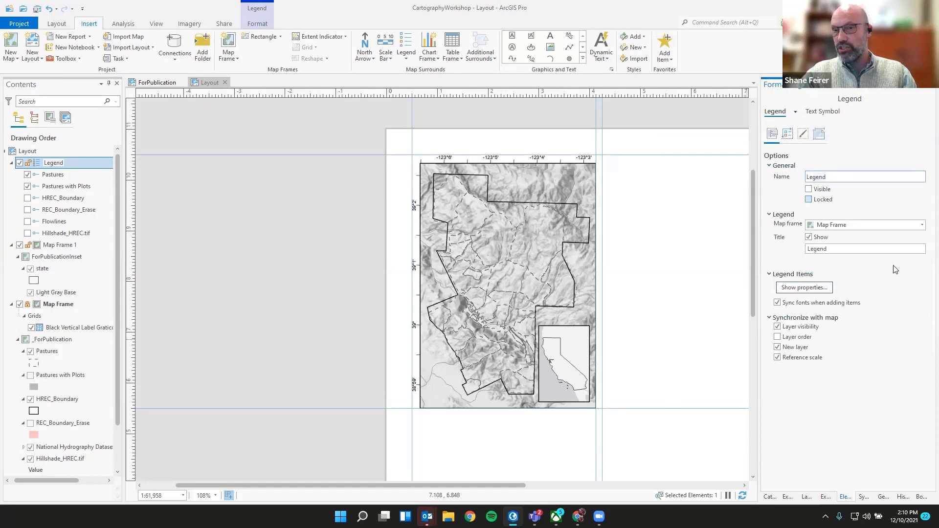
click(809, 189)
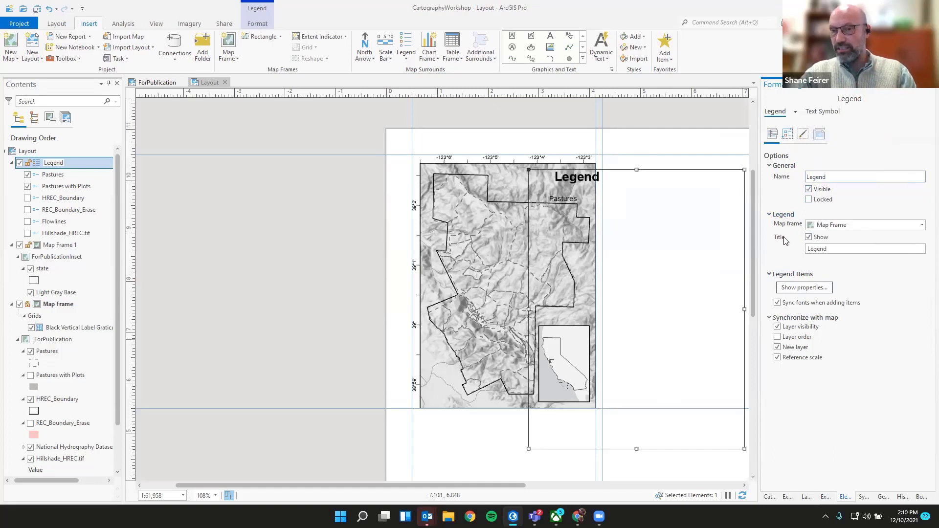
click(809, 237)
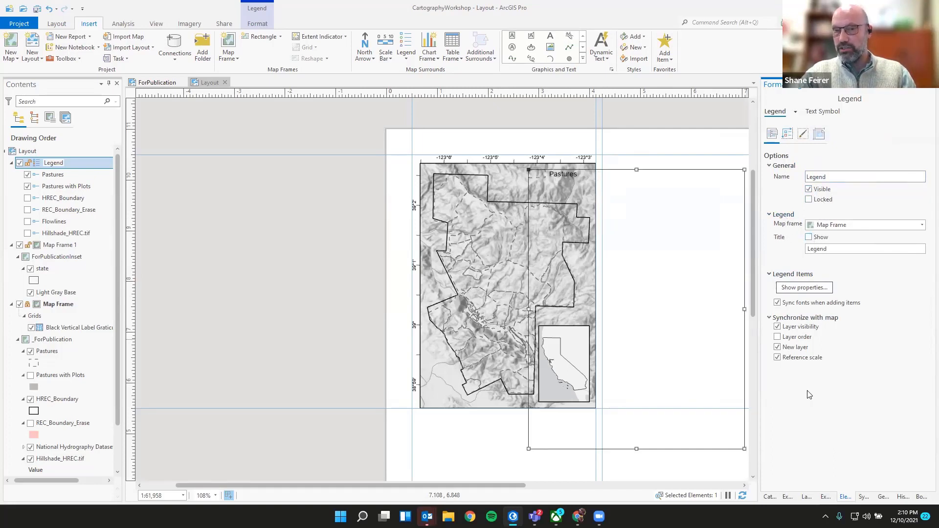
drag(643, 183, 599, 153)
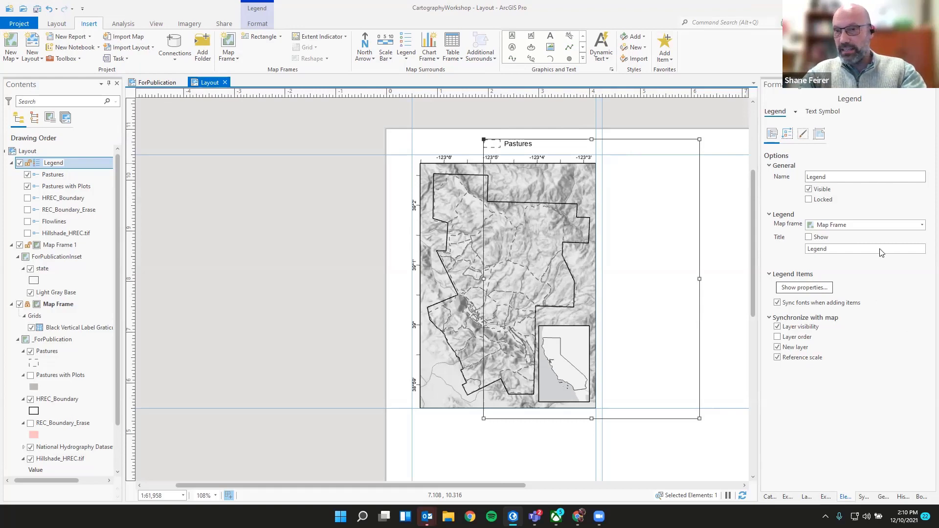
Step: Set the legend's width to 1.85 in and its height to 1 in
click(52, 166)
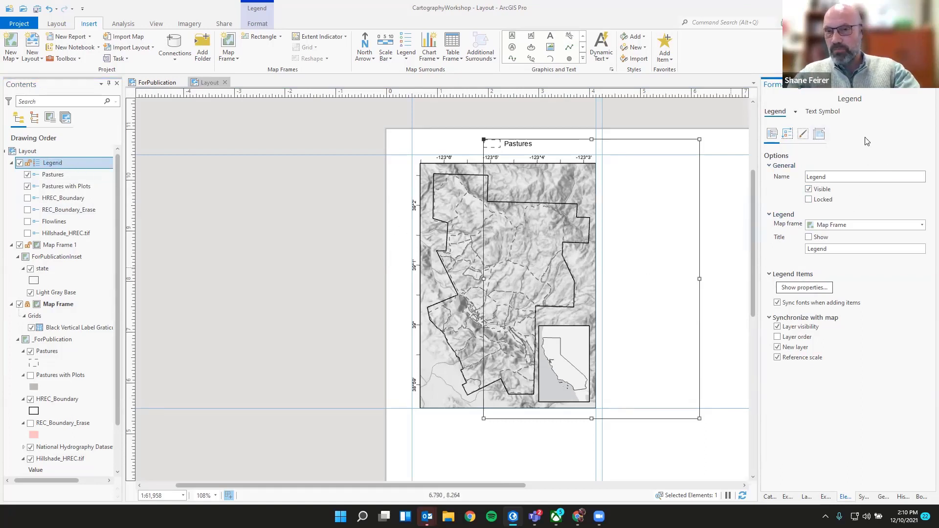
click(819, 133)
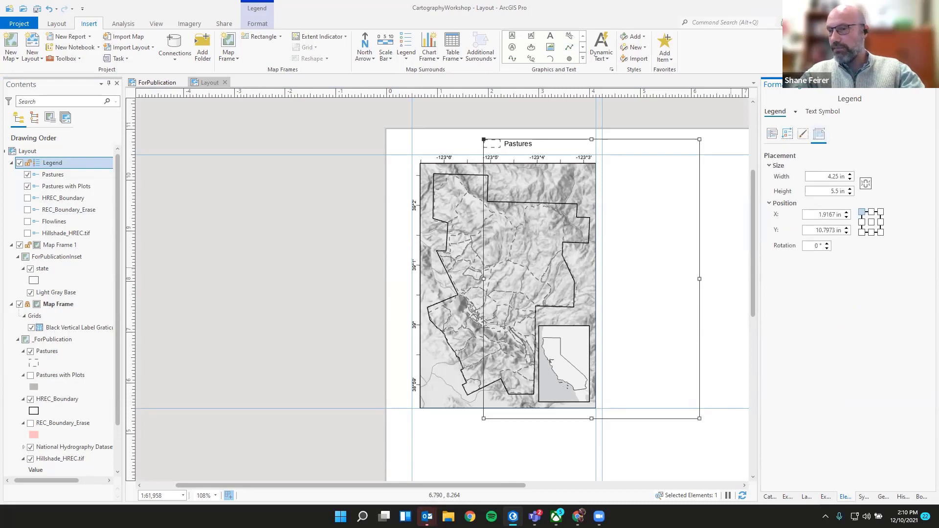
double_click(840, 177)
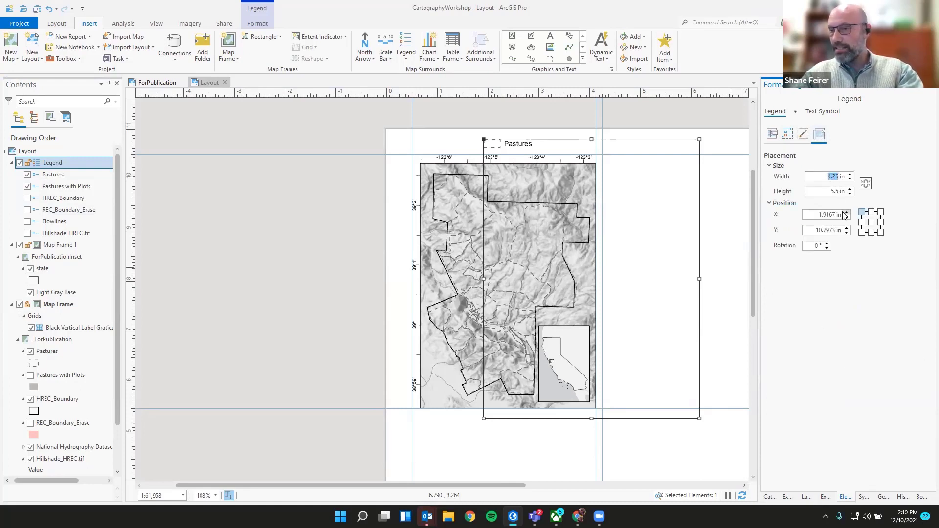
text(1.85)
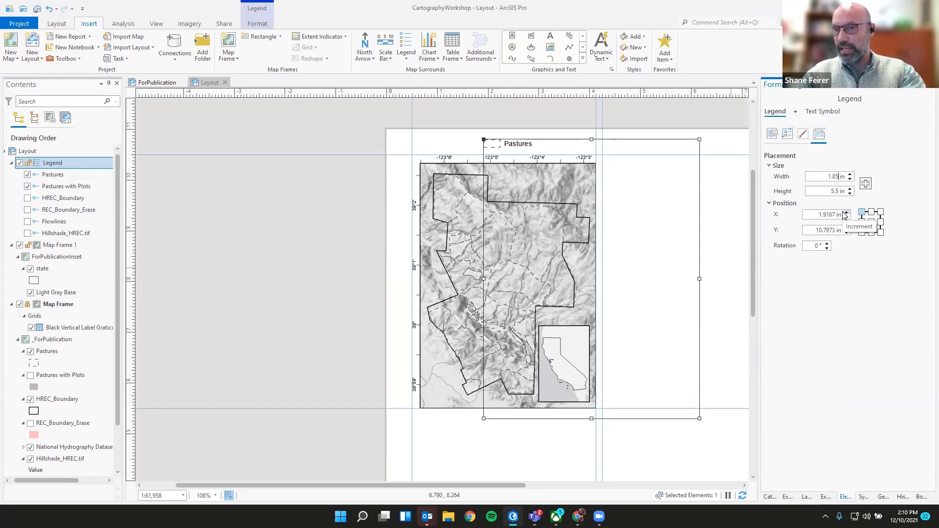
double_click(834, 191)
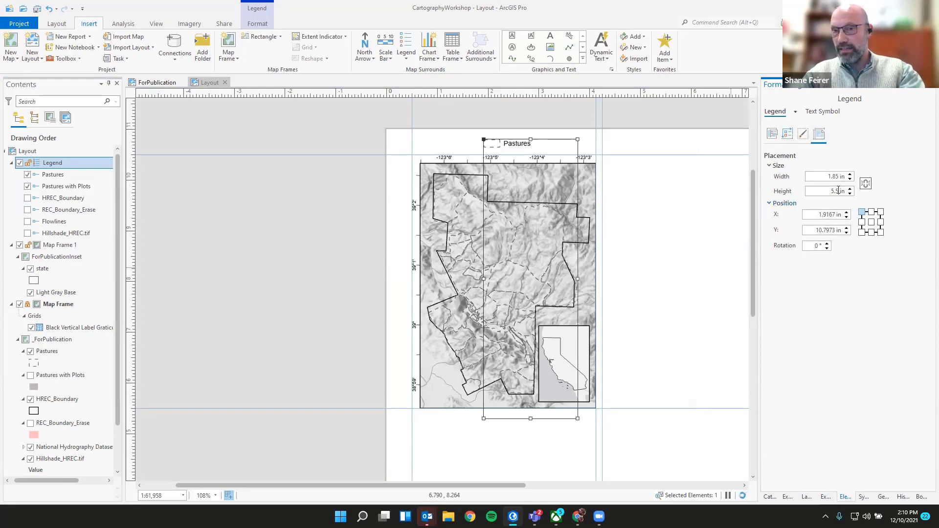
text(1)
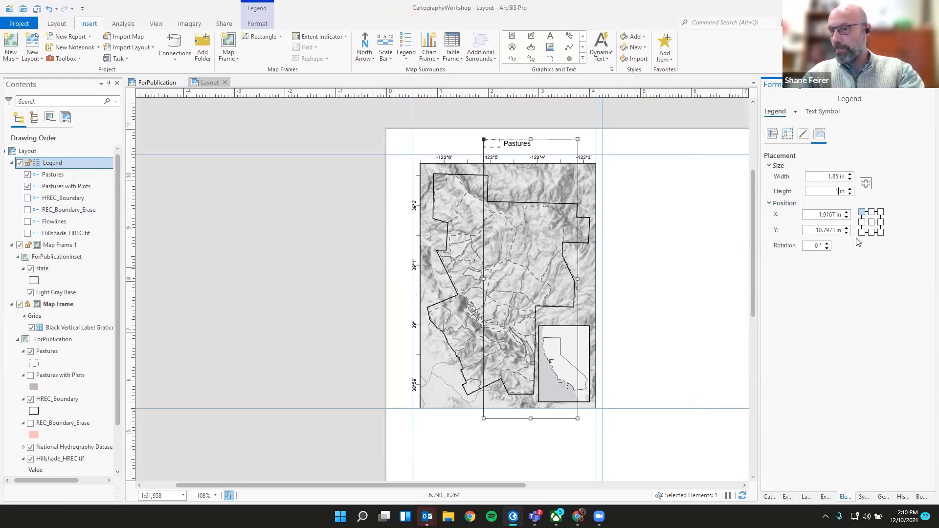
Step: Position the legend's upper-left corner at X 2.2 in and Y 10.15 in on the page
click(834, 214)
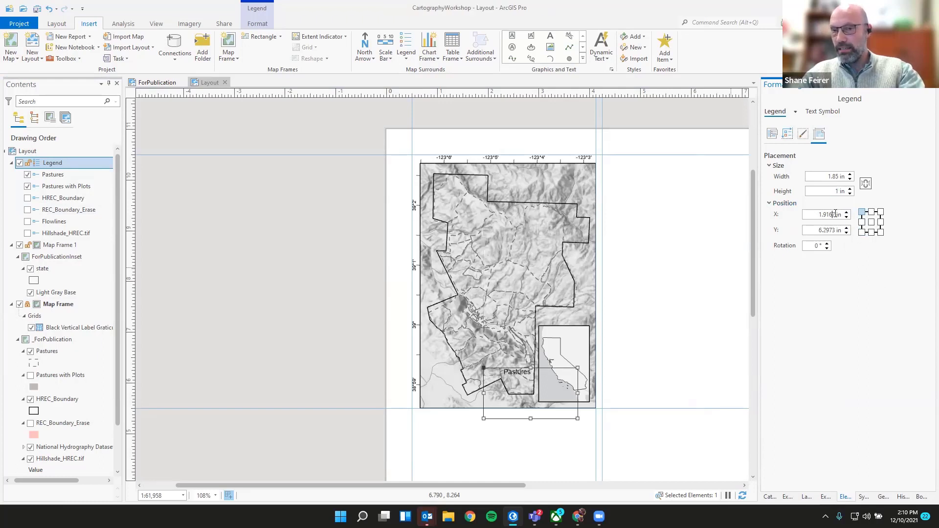
drag(834, 214, 822, 214)
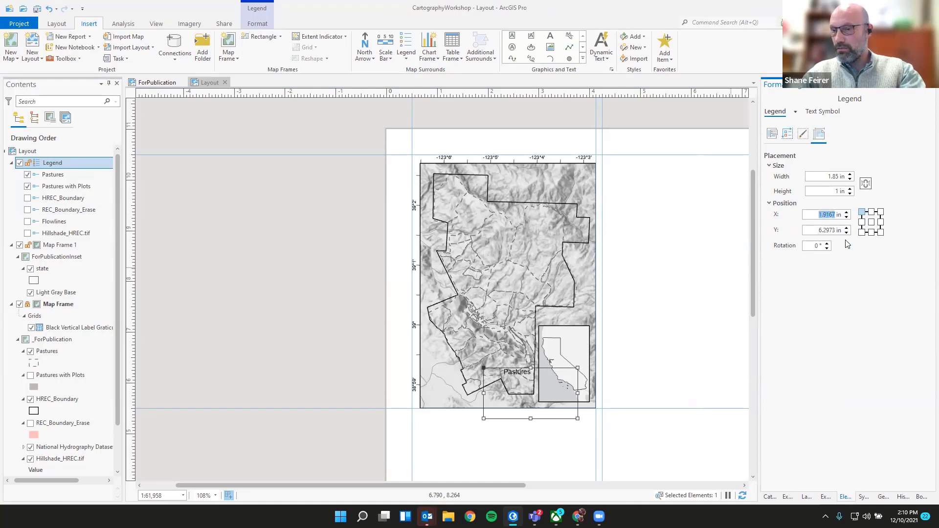
text(2.2)
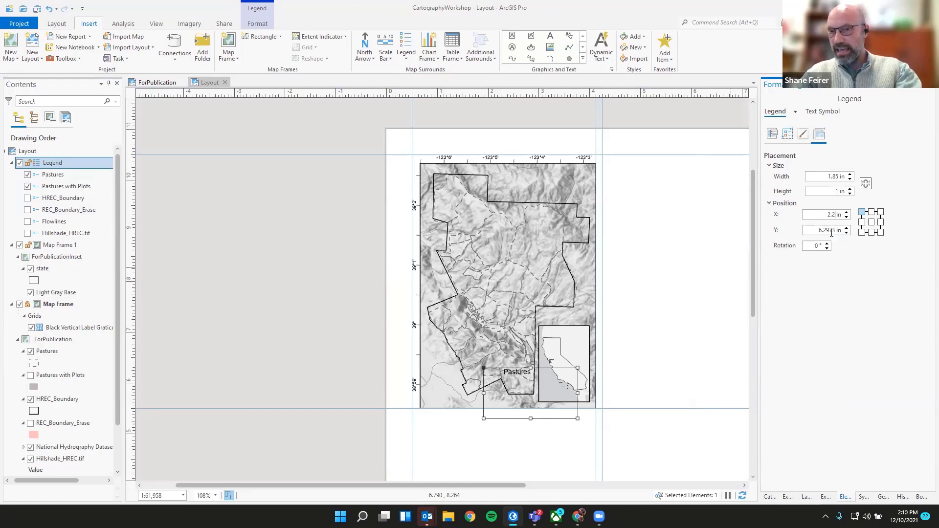
click(833, 230)
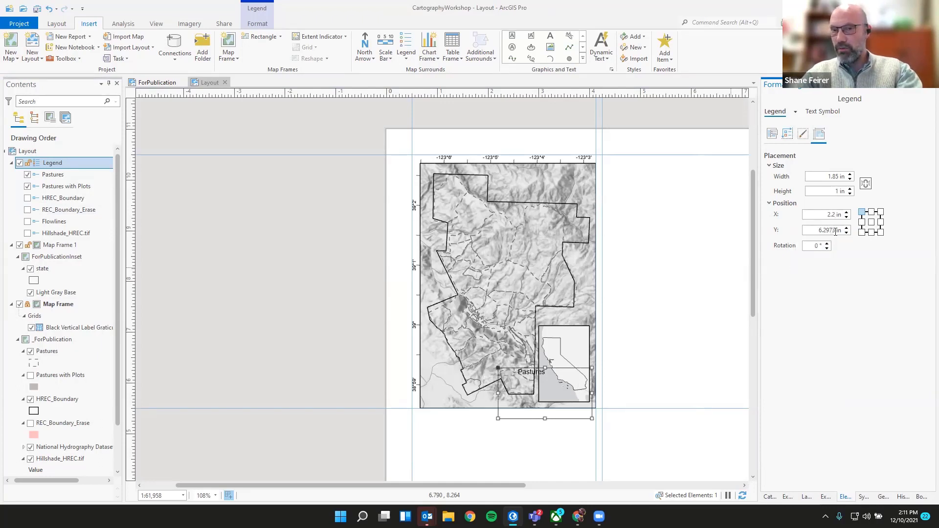
drag(835, 231, 825, 232)
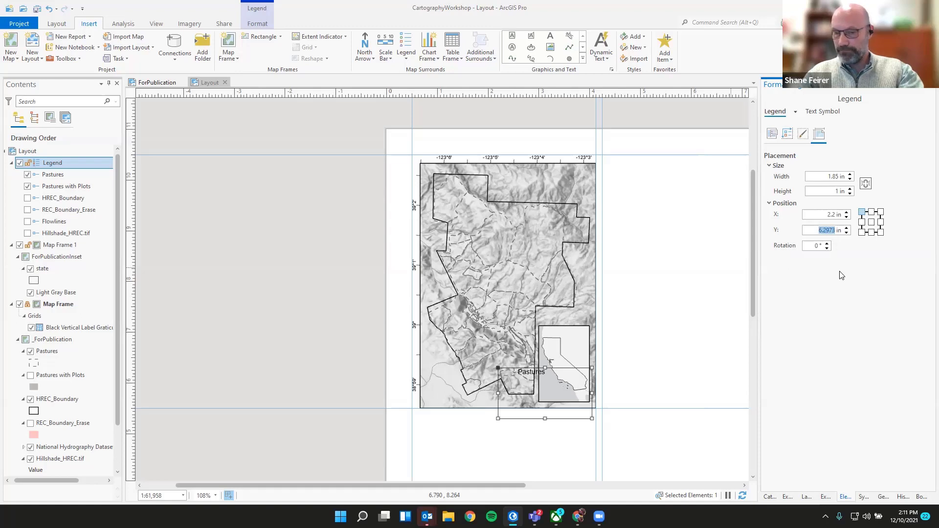
text(10.15)
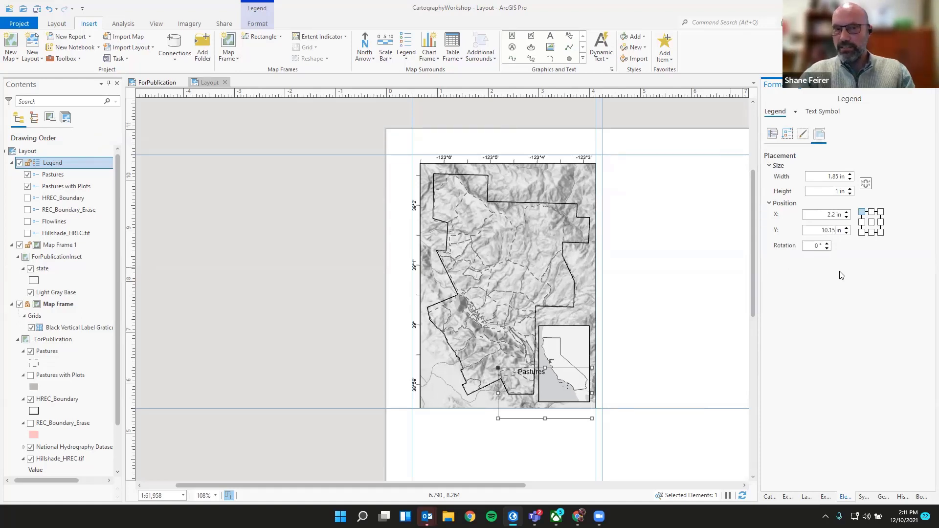
key(Return)
click(730, 245)
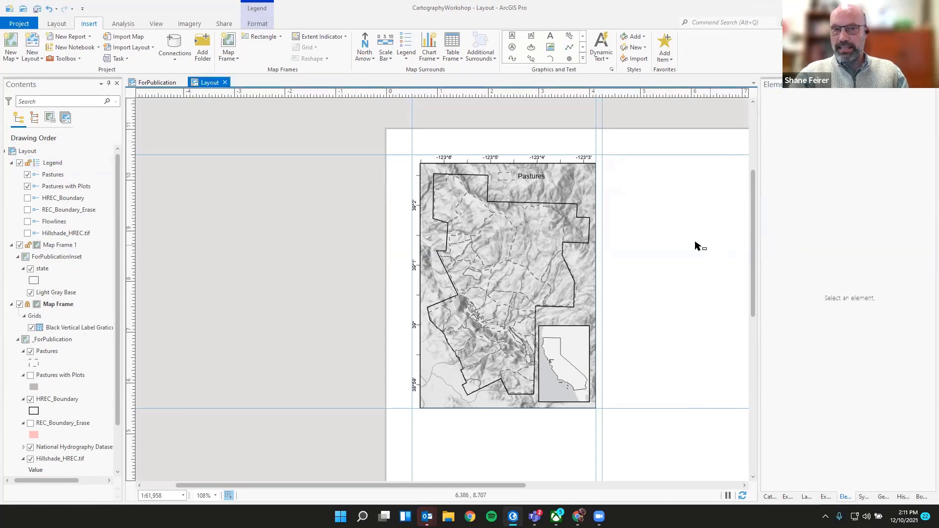
Step: Compare the legend with the ForPublication layout and briefly show the Pastures with Plots layer to check its legend entry
click(553, 191)
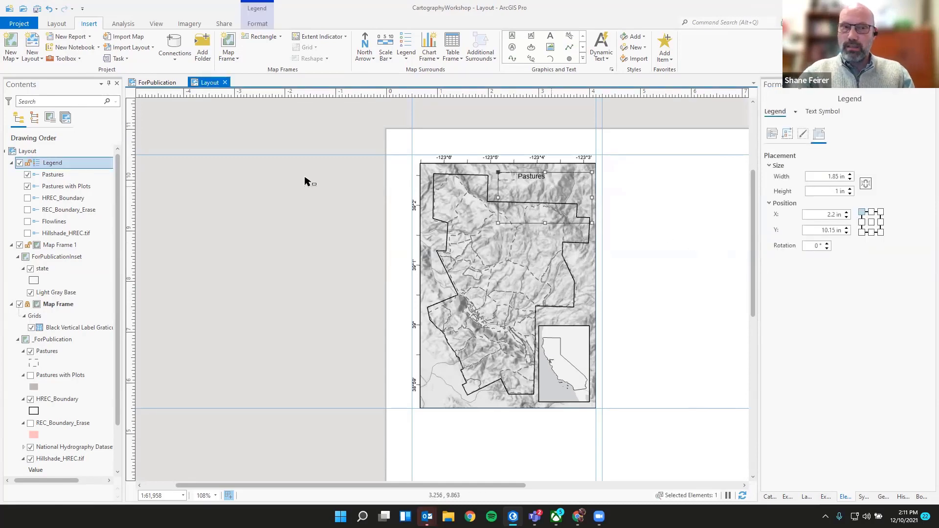
click(164, 82)
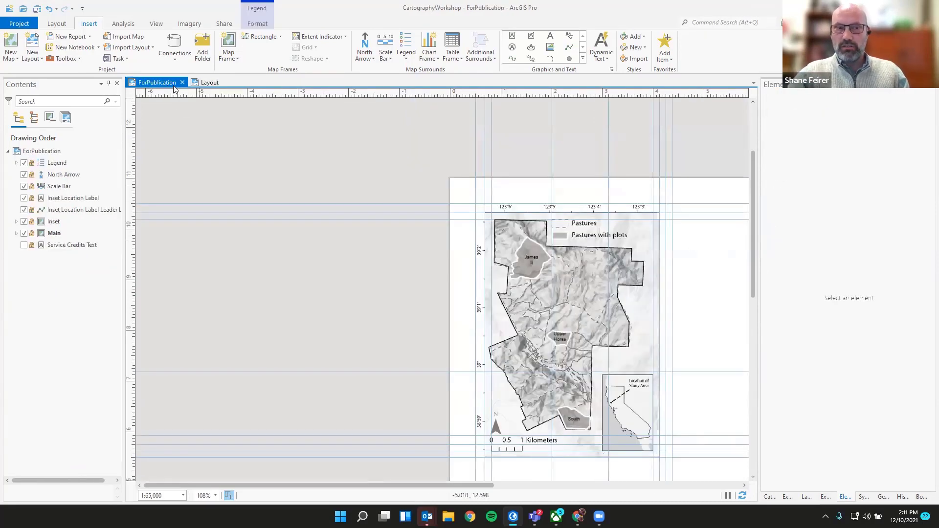
click(206, 83)
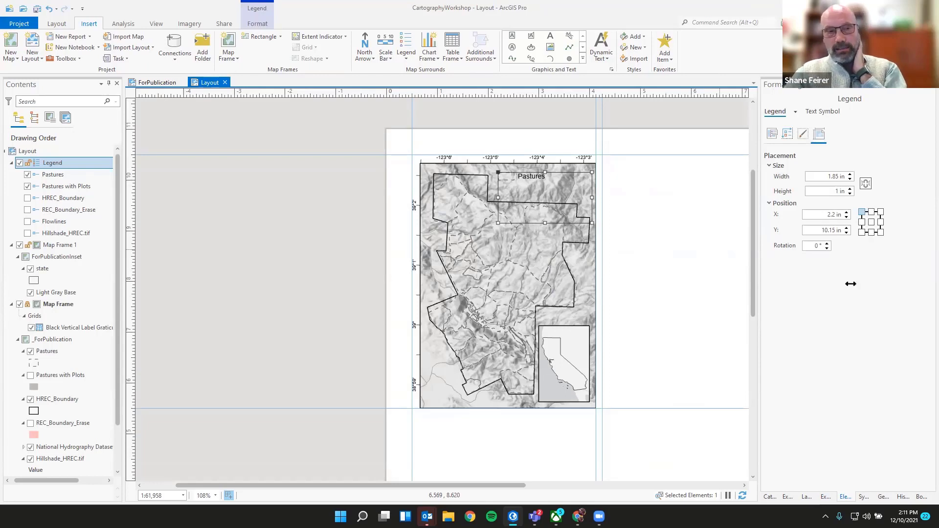
click(30, 377)
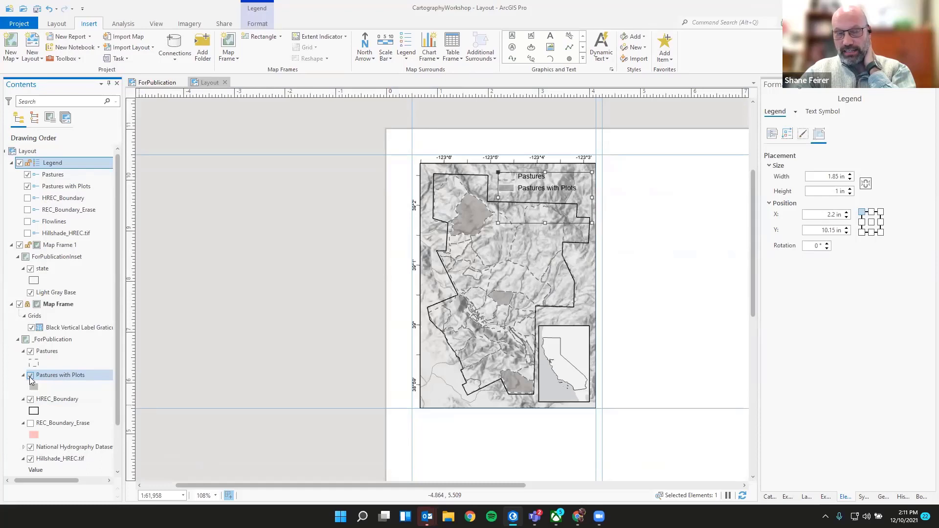
click(30, 375)
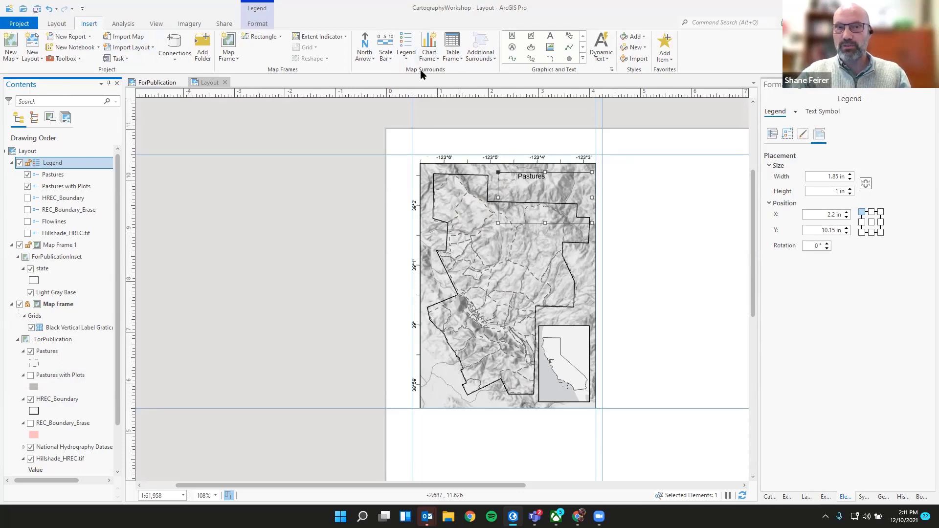
Step: Insert the ArcGIS North 1 north arrow in the main map's lower-left corner area and select it
click(374, 56)
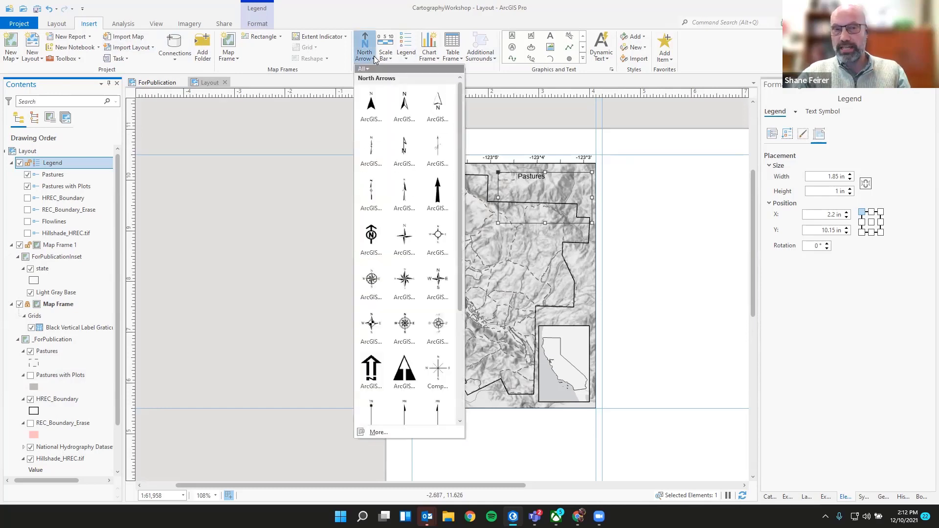
scroll(426, 185, down, 3)
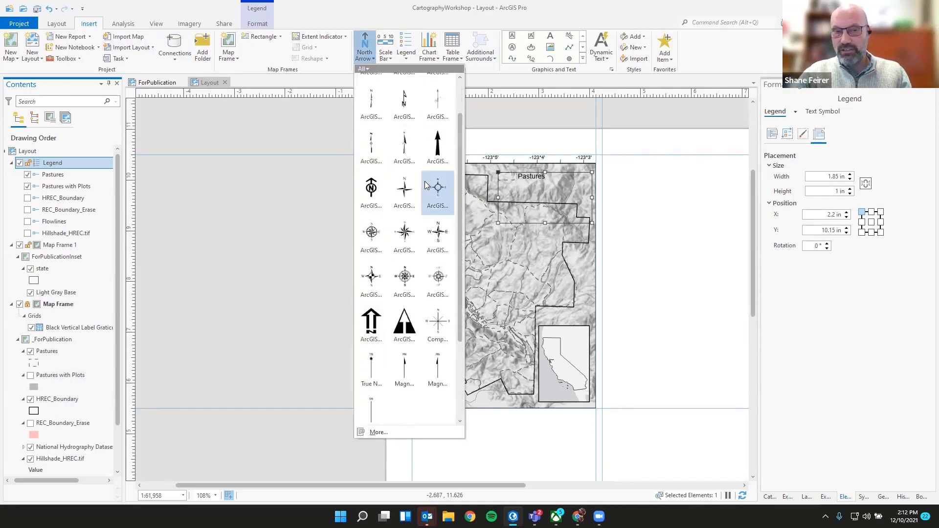
scroll(426, 185, up, 4)
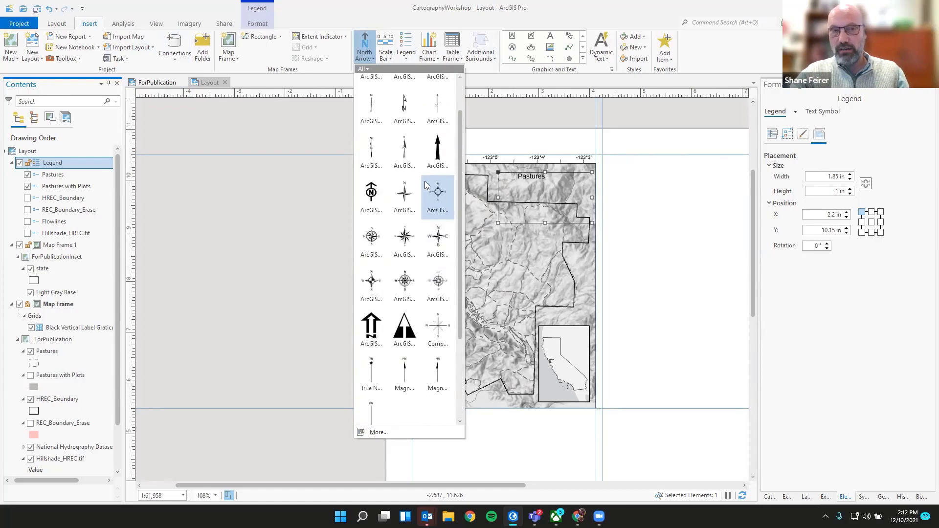
scroll(425, 185, down, 3)
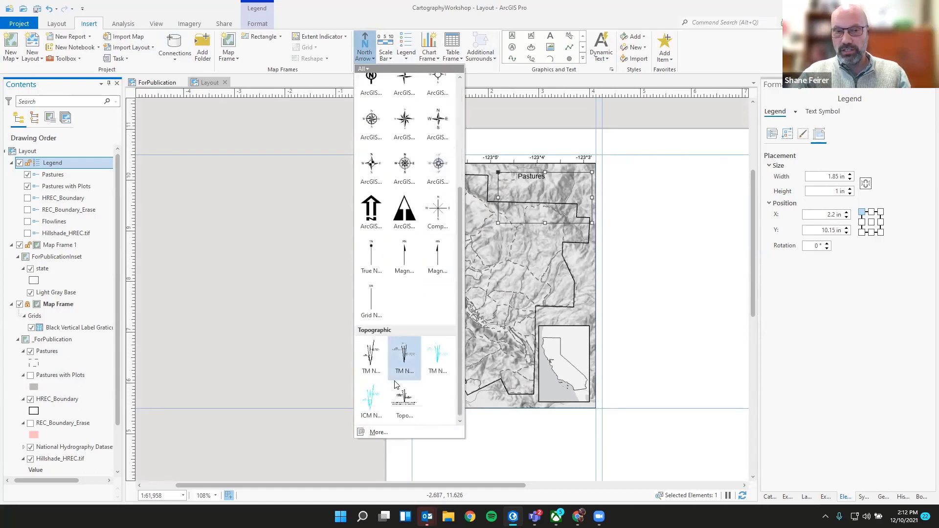
scroll(405, 205, up, 4)
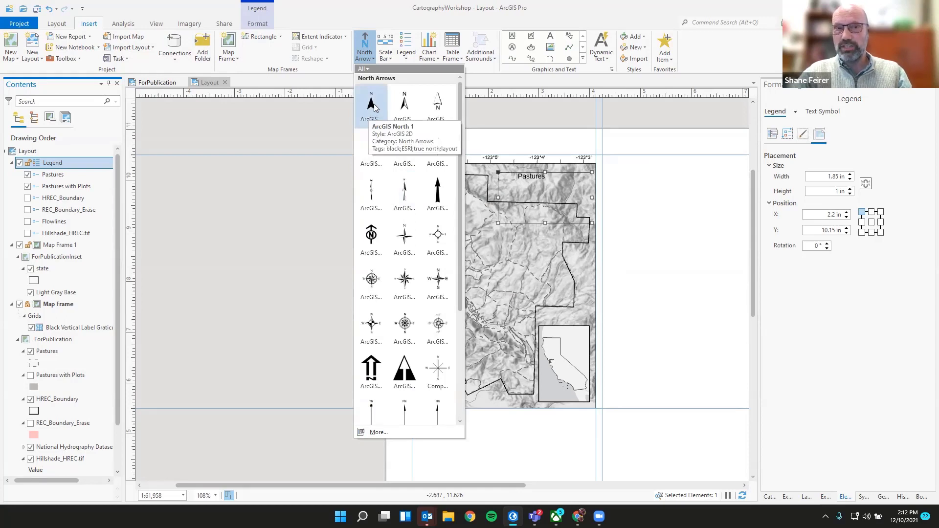
click(372, 109)
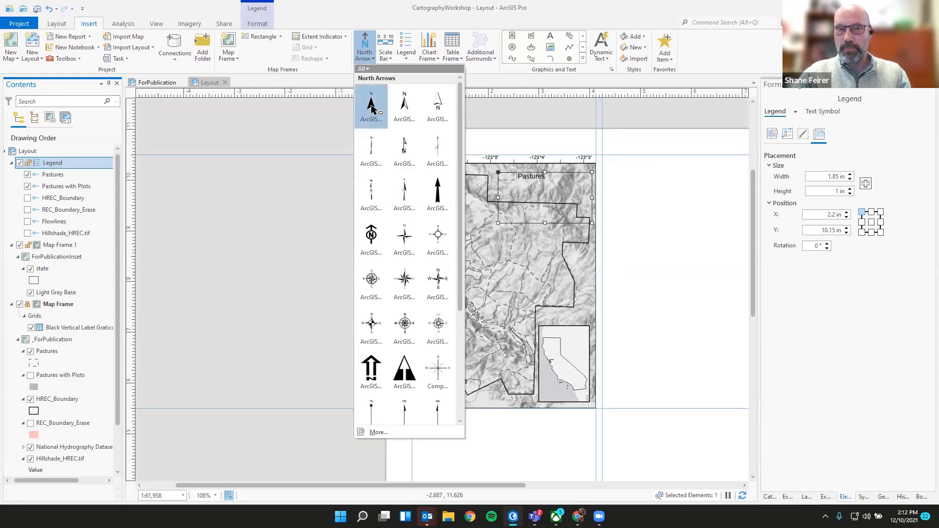
click(442, 367)
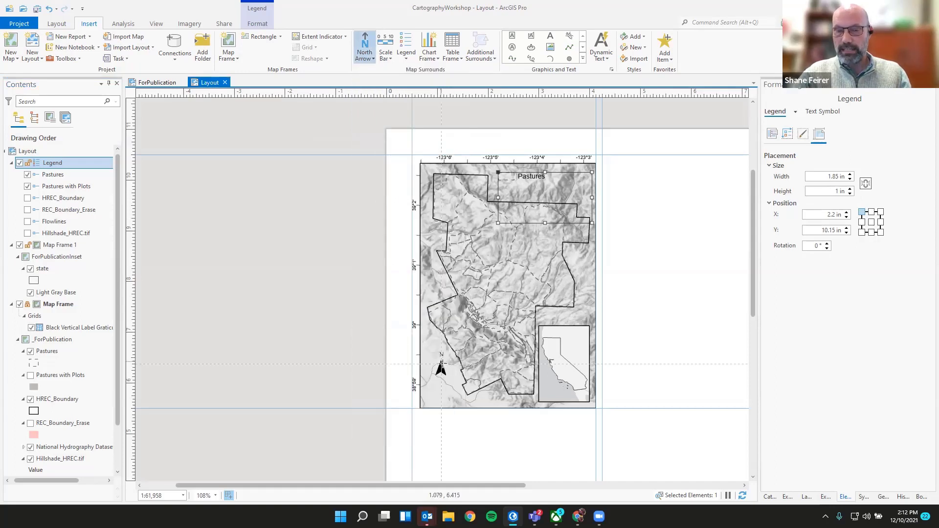
click(311, 332)
click(440, 370)
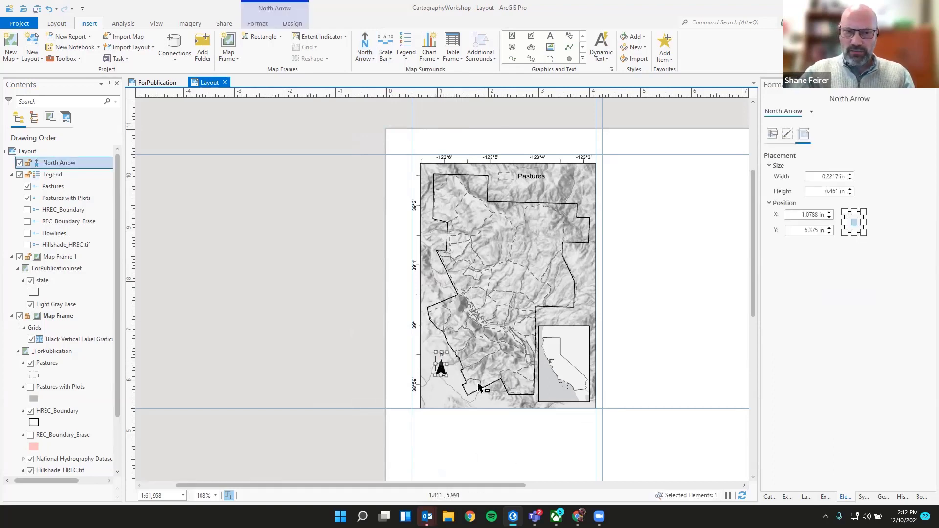
click(393, 372)
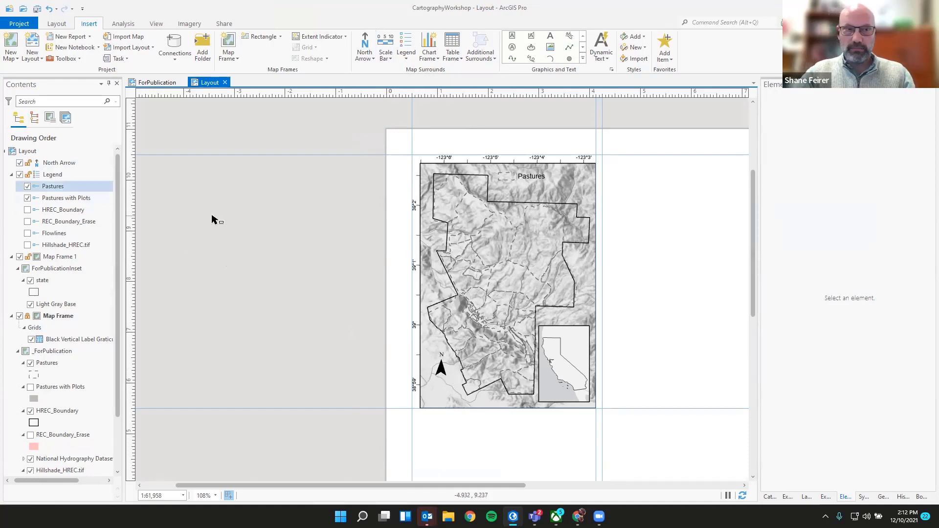
click(56, 162)
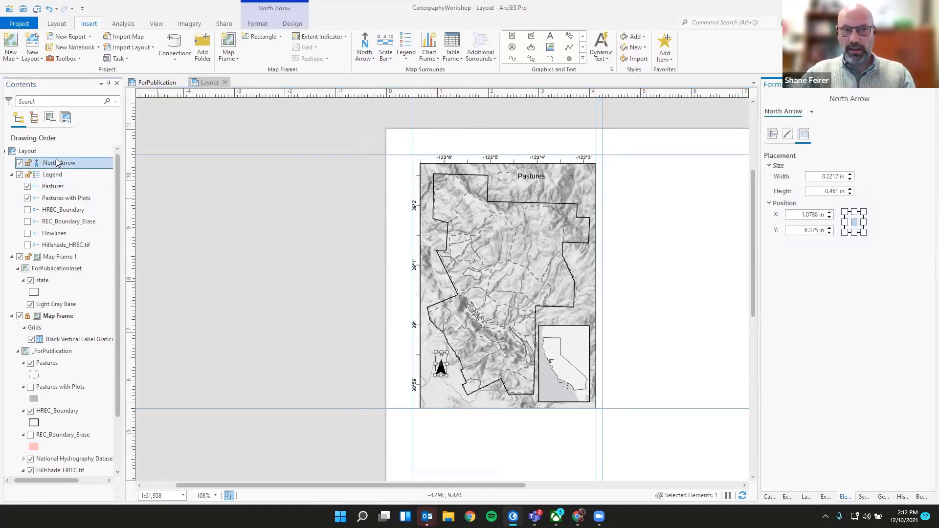
Step: Set the north arrow's type to Map North and shift its centre to about X 0.91 in, Y 6.61 in
click(773, 134)
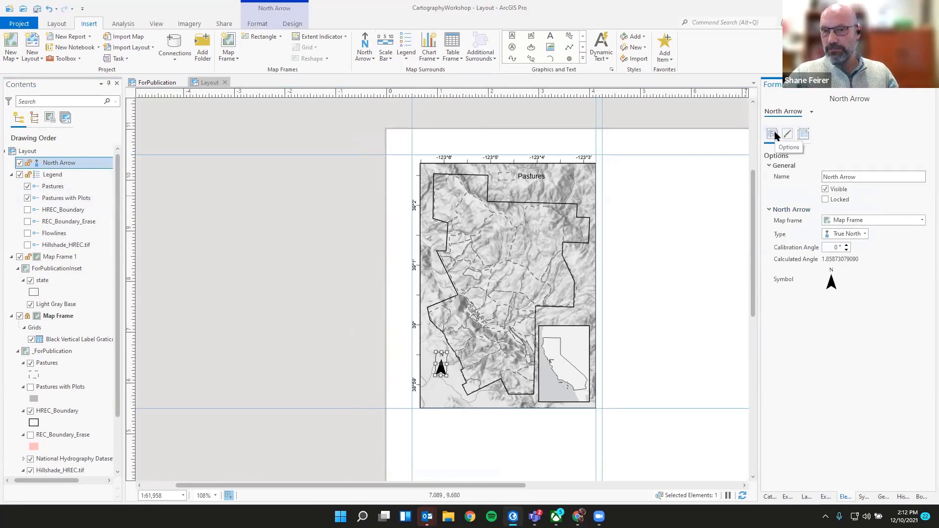
click(864, 234)
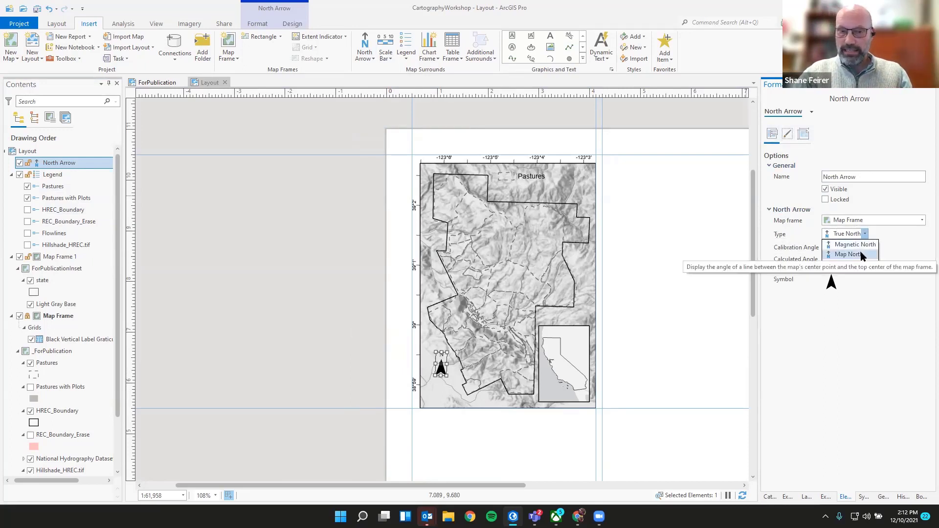
click(861, 255)
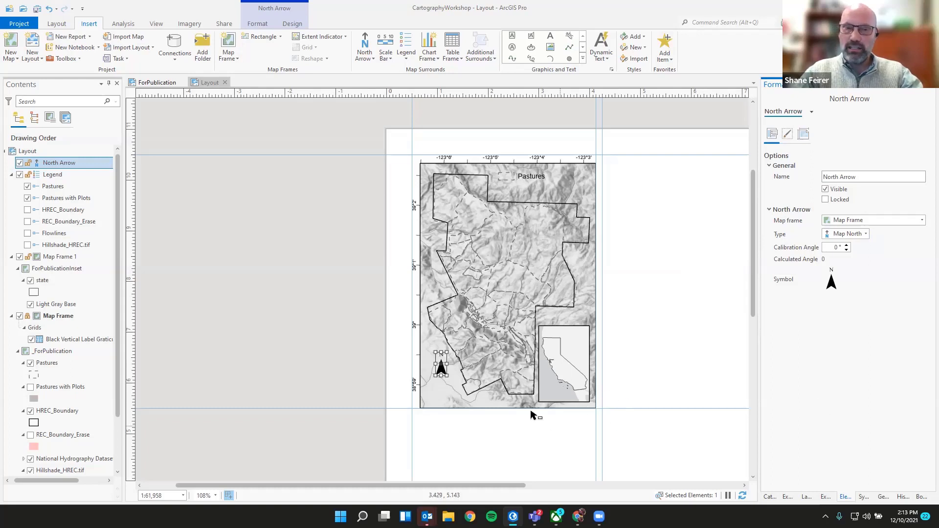
drag(441, 368, 433, 368)
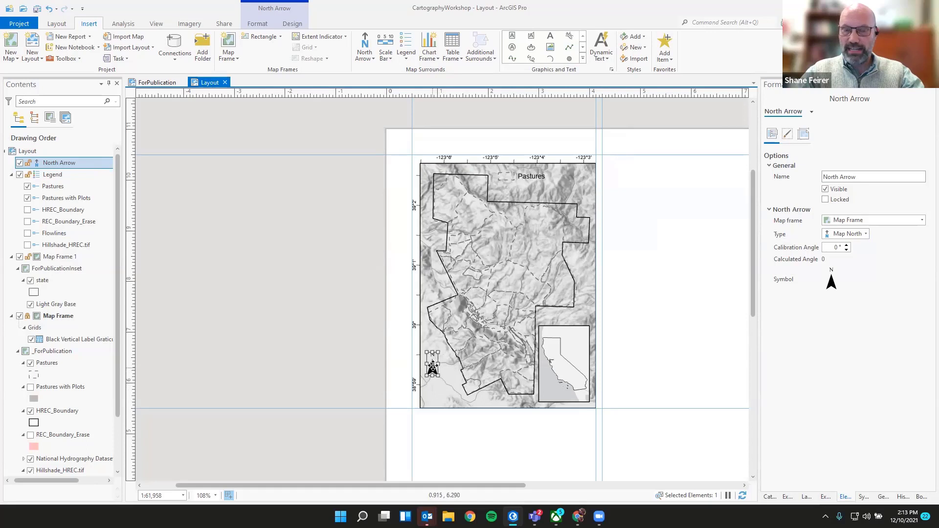
drag(432, 368, 433, 360)
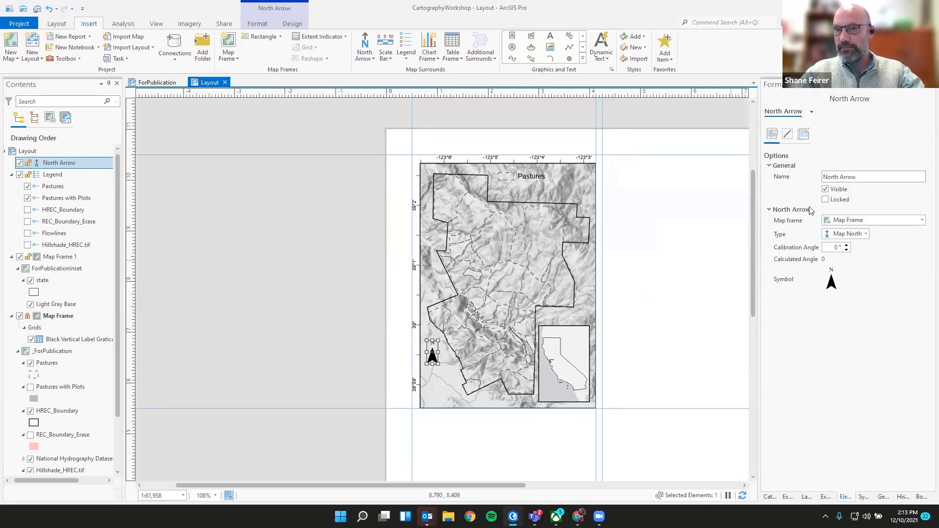
Step: Recolor the north arrow's symbol with the gray swatch from the UCANR palette and apply the change
click(789, 134)
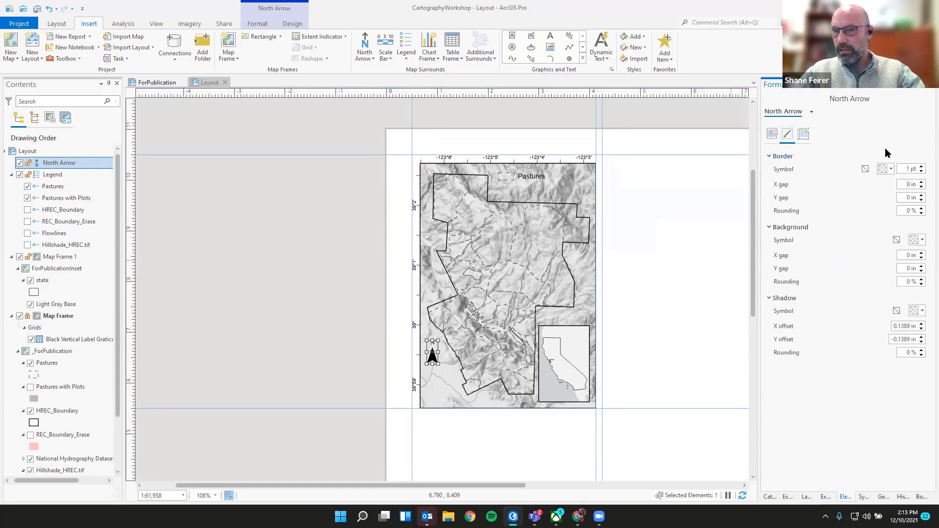
click(804, 135)
click(773, 135)
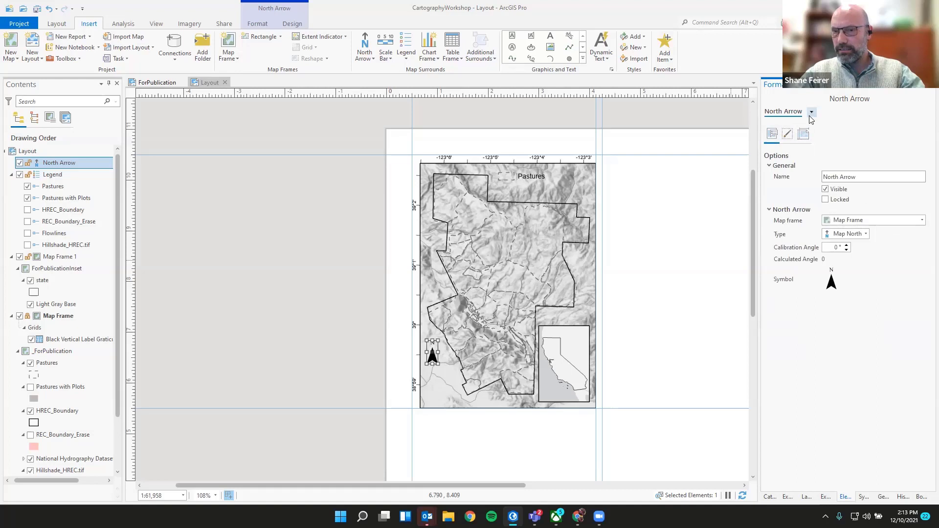
click(833, 283)
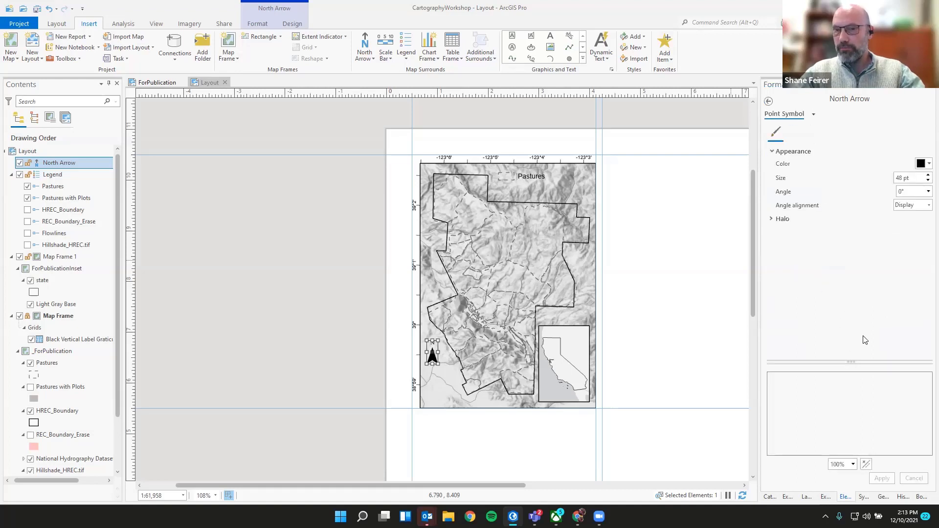
click(769, 101)
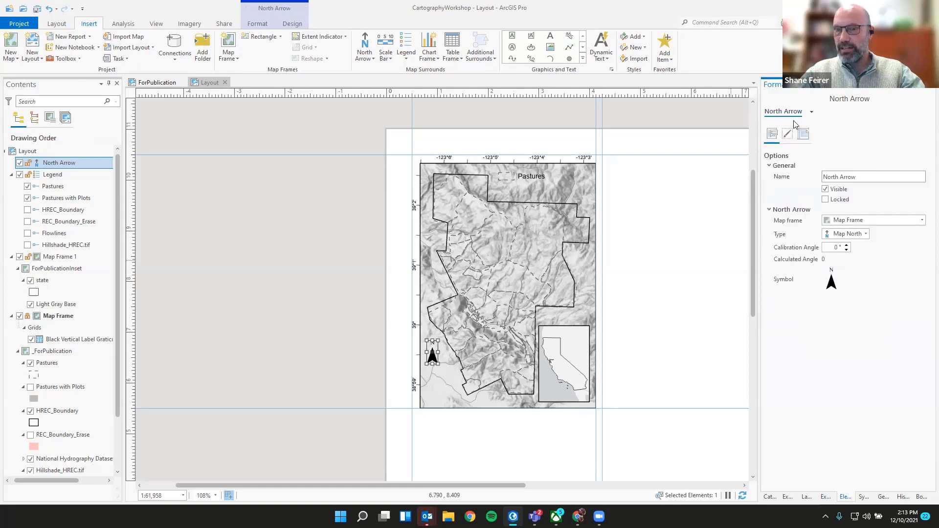
click(833, 281)
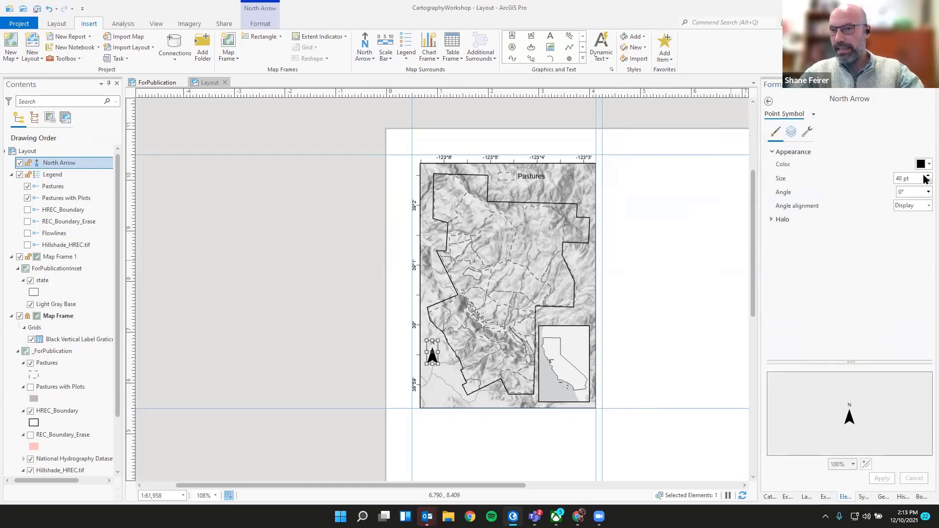
click(925, 166)
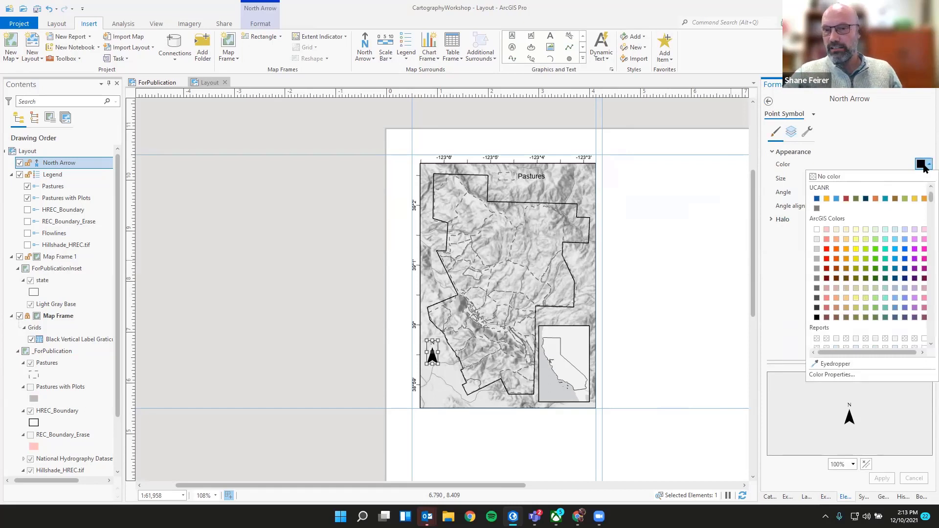
scroll(881, 219, down, 8)
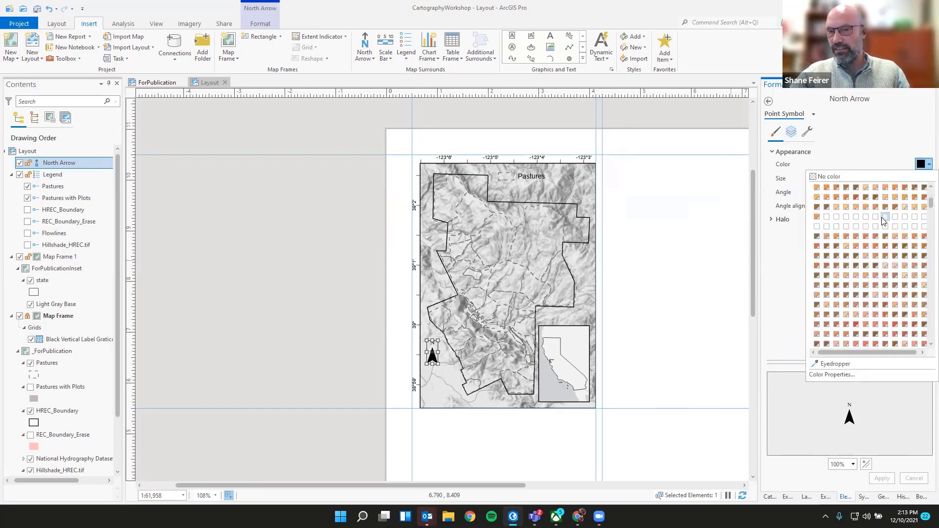
scroll(883, 221, down, 3)
scroll(883, 221, up, 10)
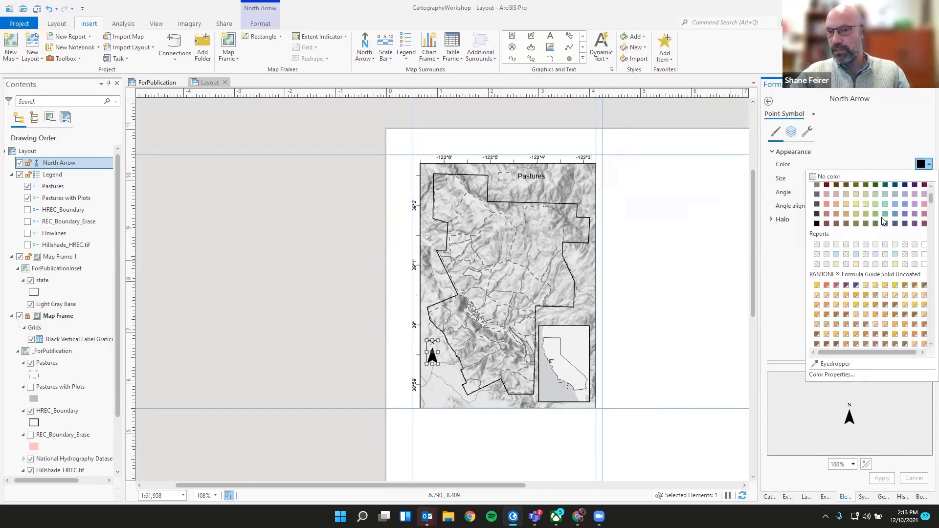
scroll(884, 222, up, 3)
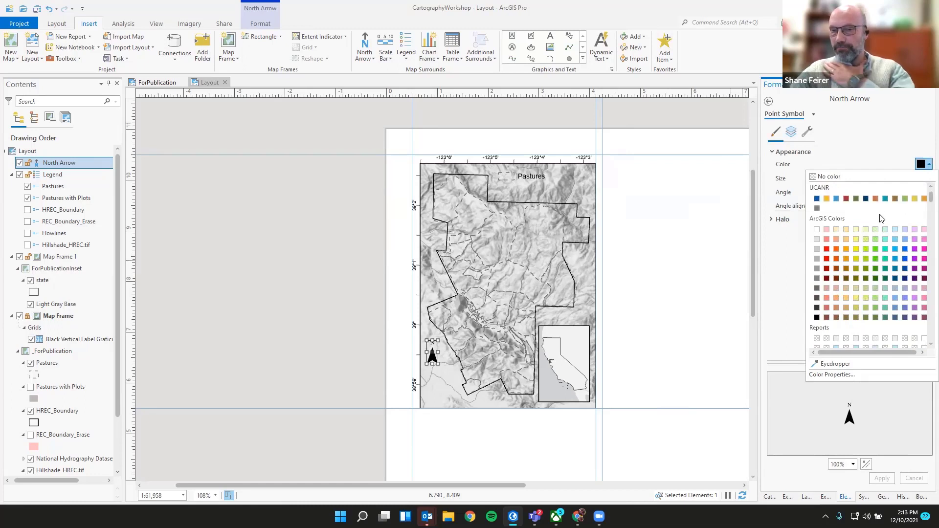
click(817, 209)
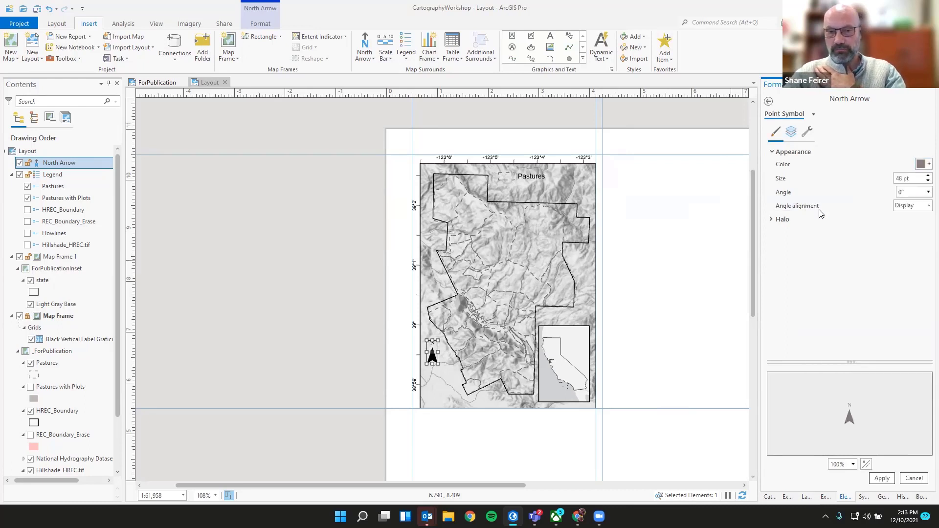
click(886, 482)
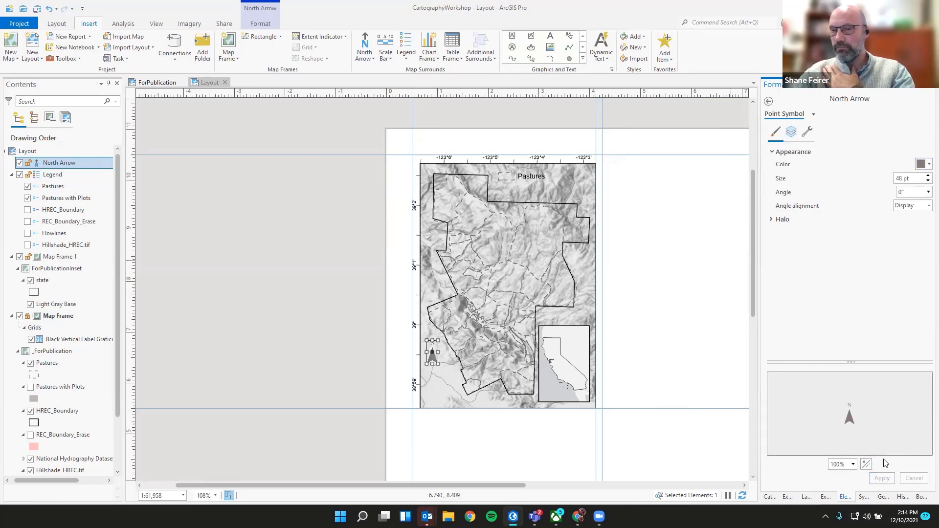
click(365, 358)
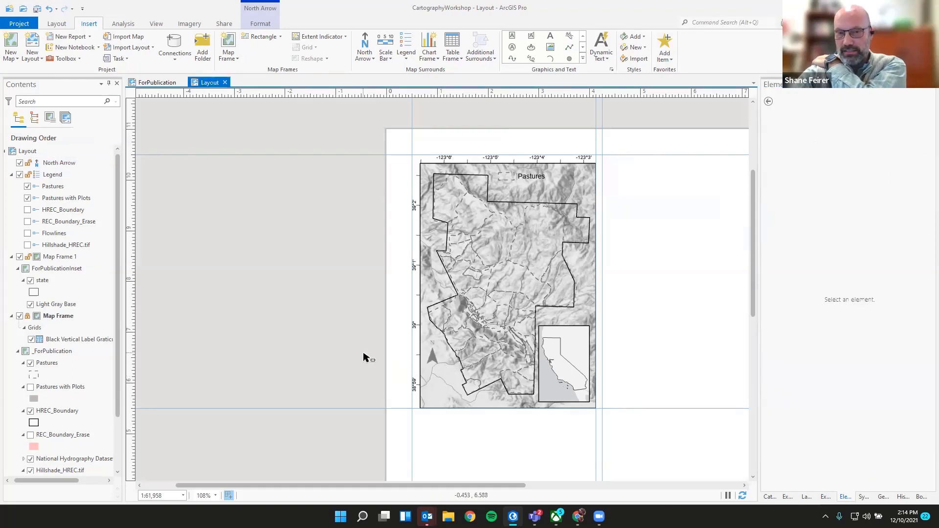
Step: Compare the selected north arrow with the one in the ForPublication layout
click(433, 360)
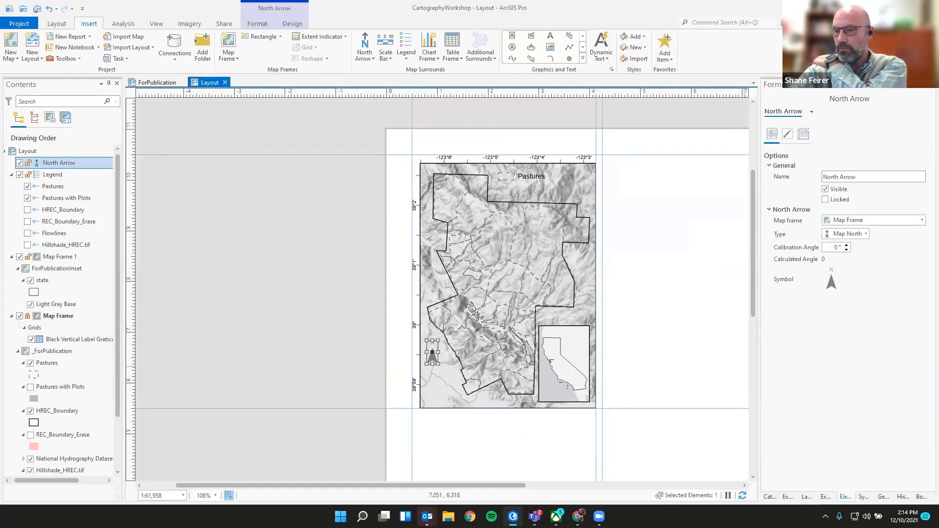
click(156, 83)
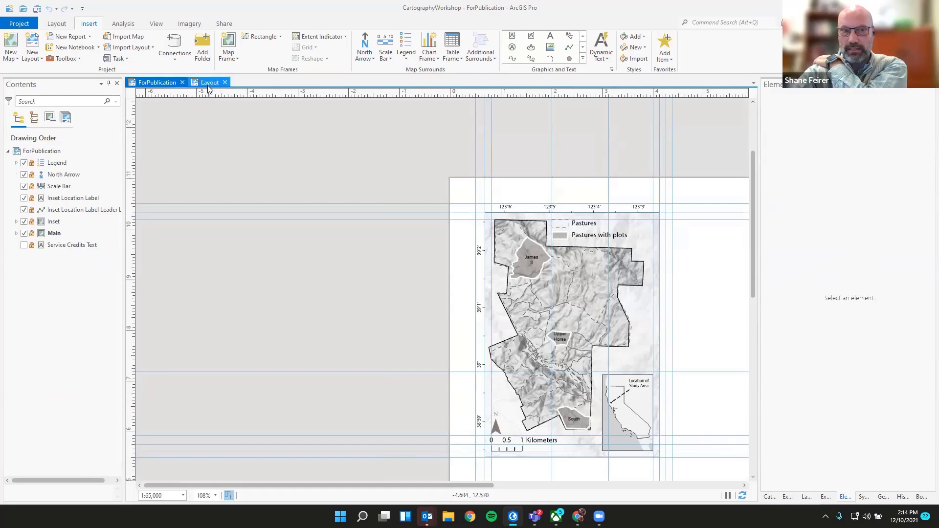
click(208, 84)
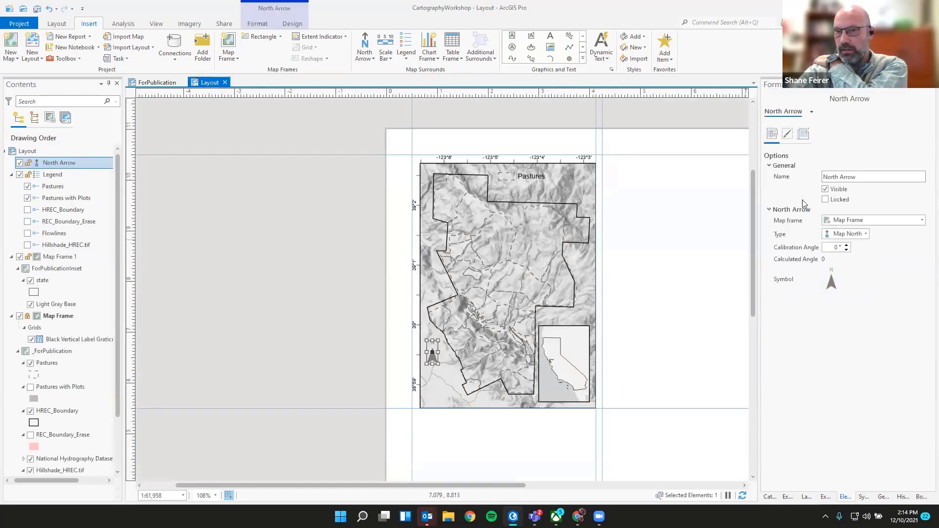
Step: Set the north arrow's width to 0.22 in and its height to 0.45 in
click(803, 136)
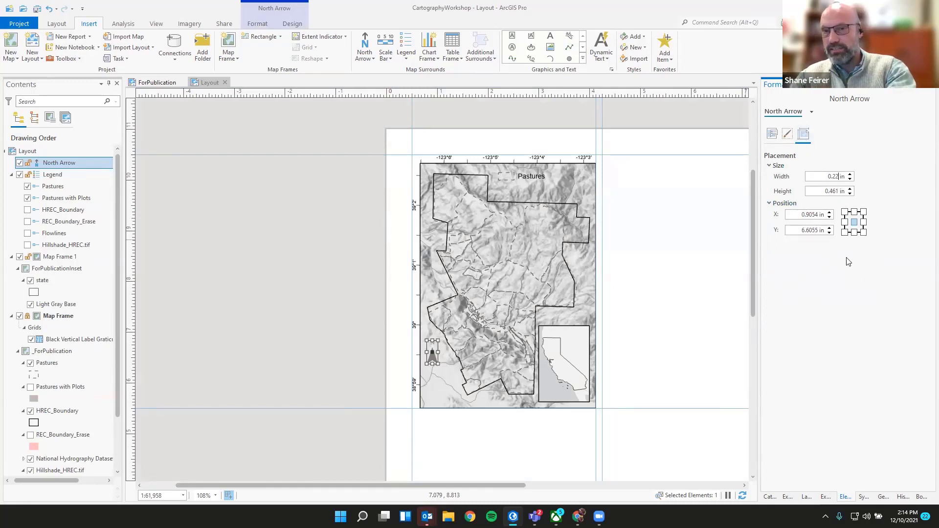
click(838, 190)
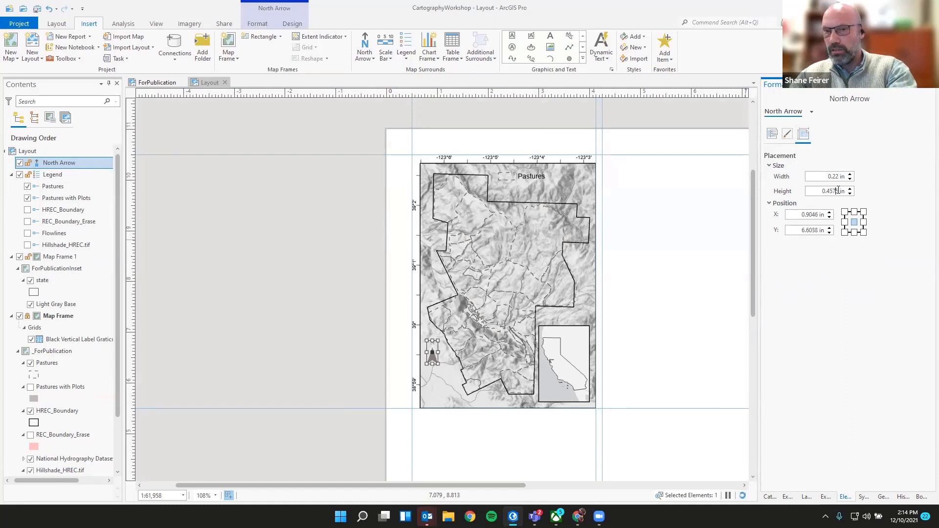
text(6)
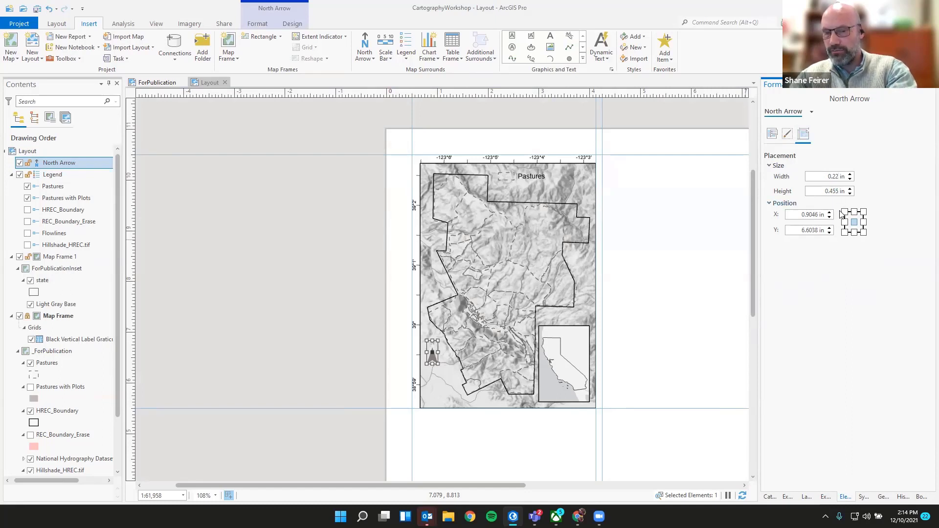
key(BackSpace)
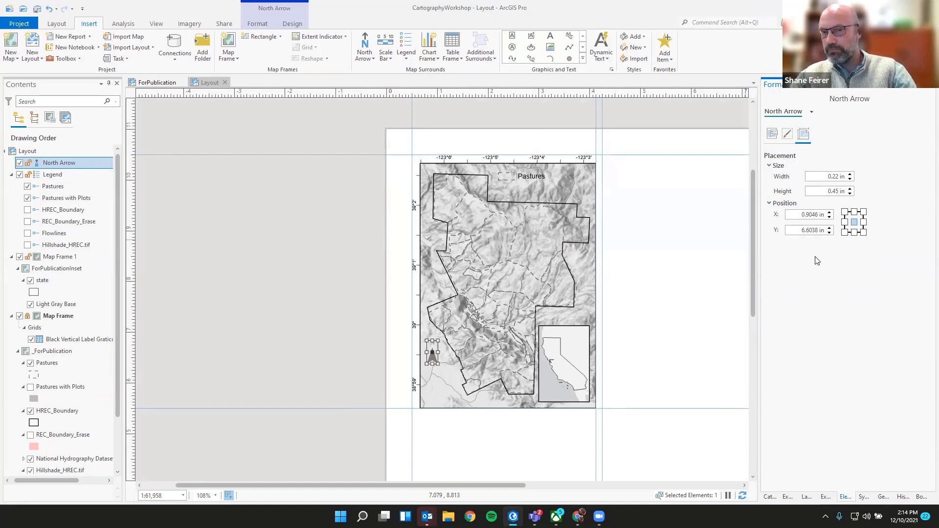
Step: Position the north arrow's centre at X 0.9 in and Y 6.17 in on the page and deselect it
click(803, 215)
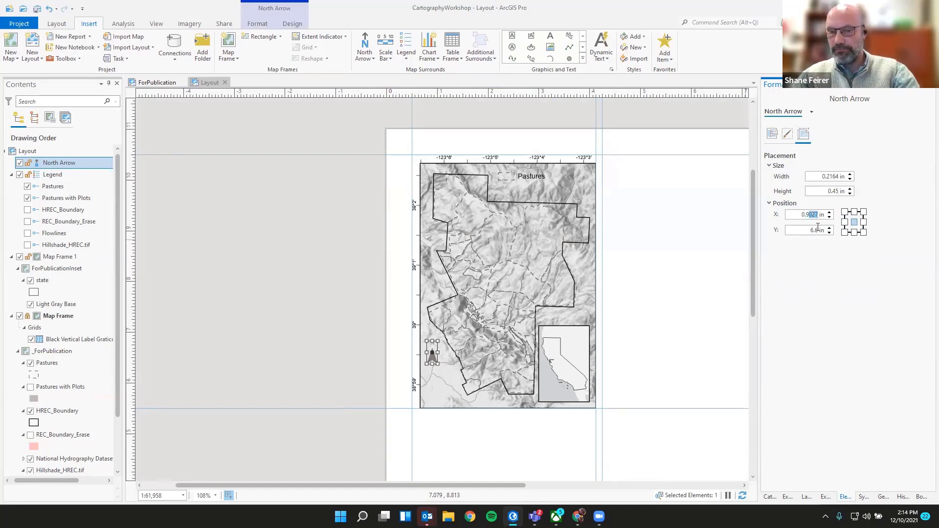
key(BackSpace)
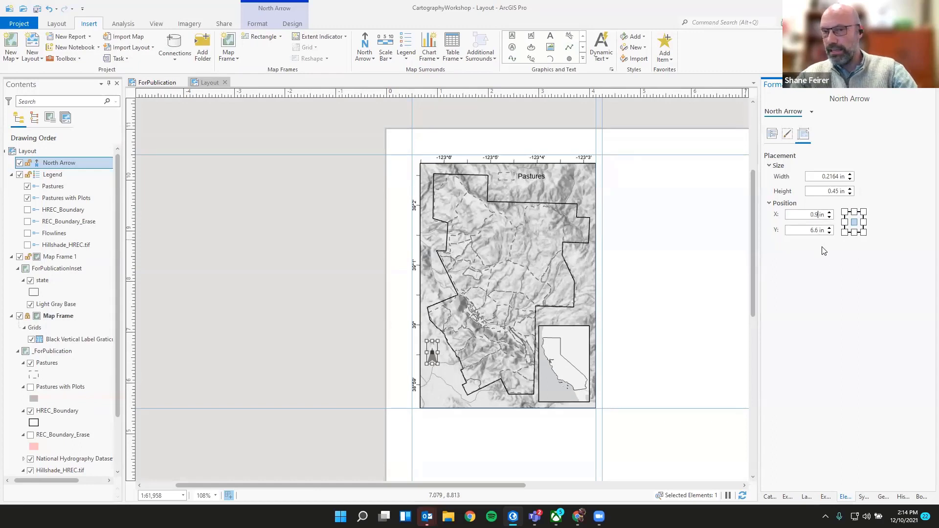
double_click(817, 231)
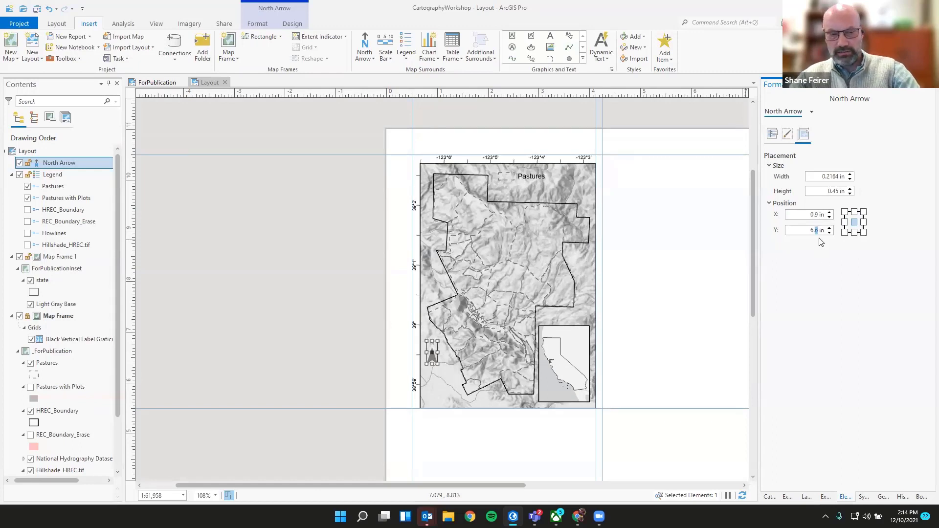
text(17)
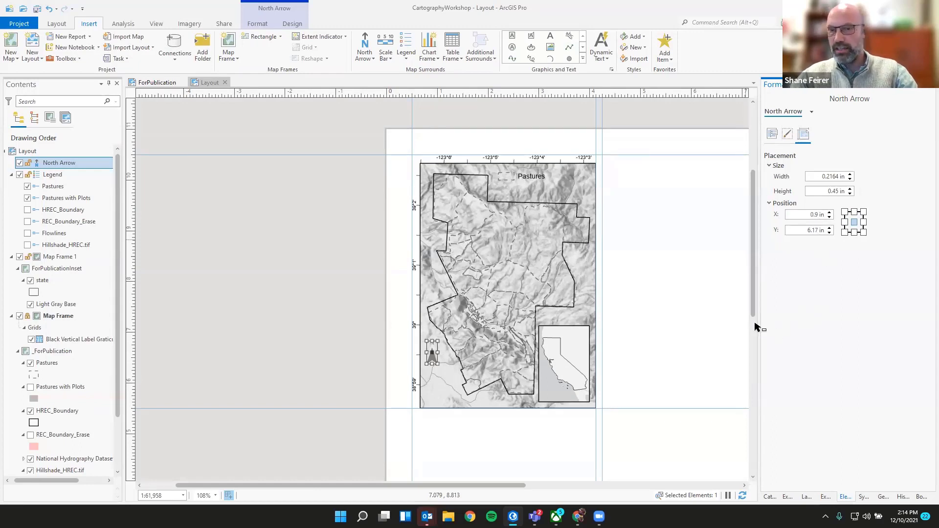
click(732, 328)
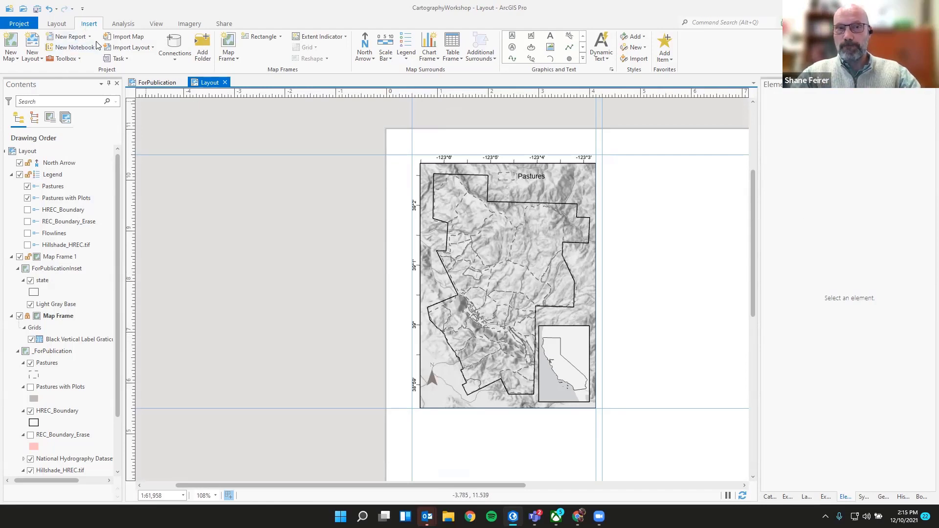
Step: Insert a Scale Line 1 Metric scale bar just below the north arrow in the main map's lower-left corner
click(386, 59)
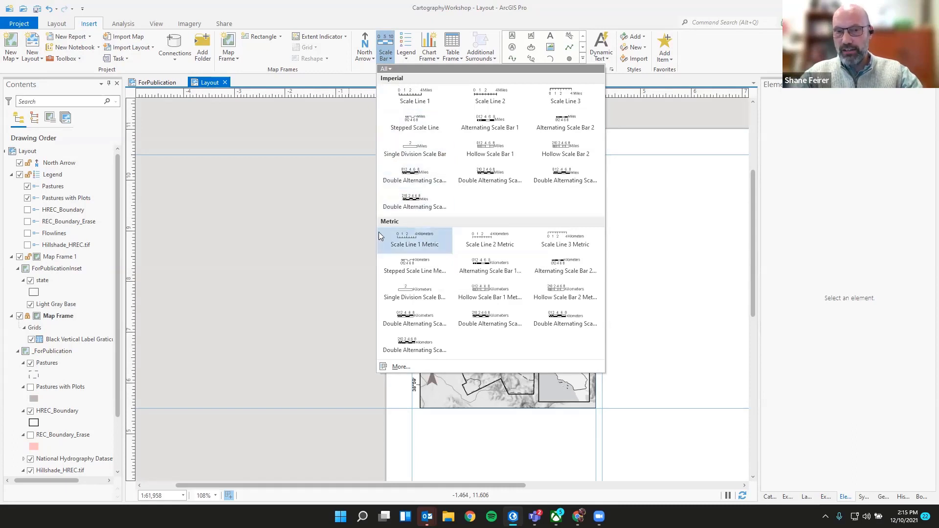
click(409, 238)
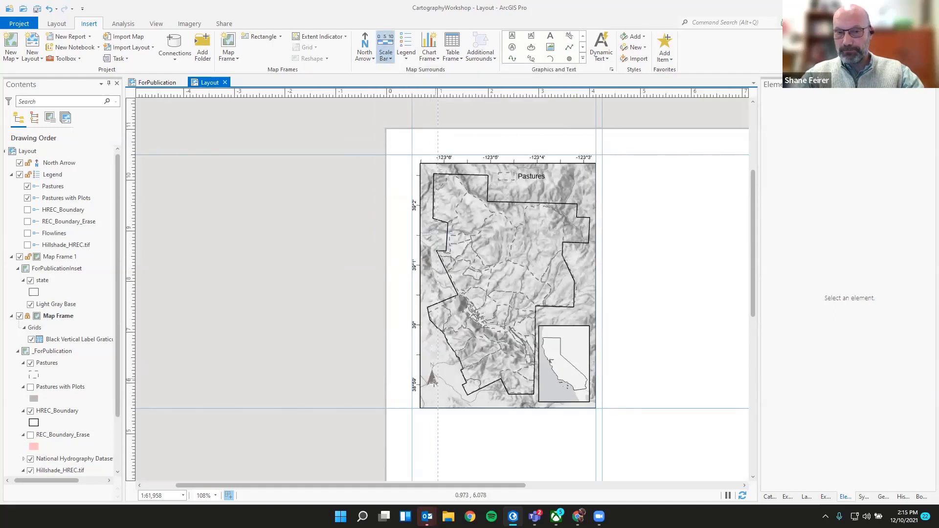
click(431, 394)
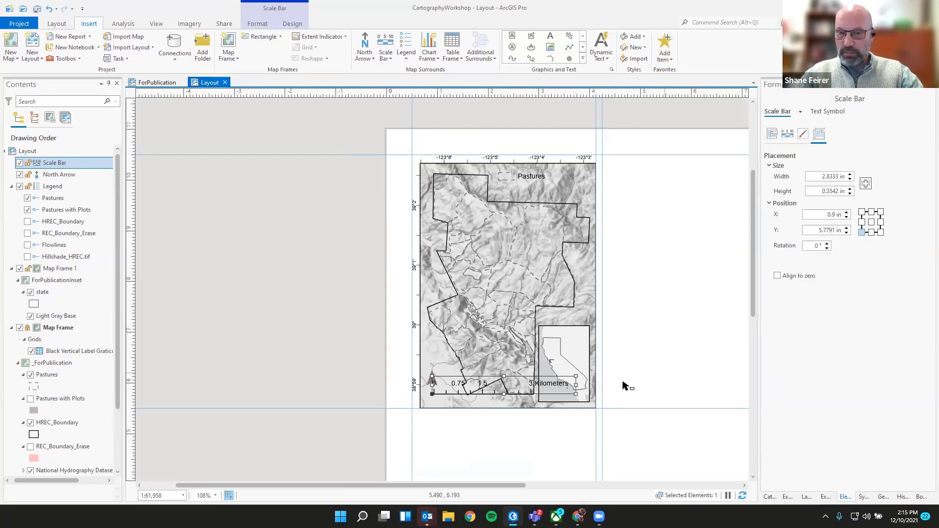
Step: Move the scale bar below the main map and stretch it to about 4.36 in wide and 0.62 in high
drag(505, 381, 510, 425)
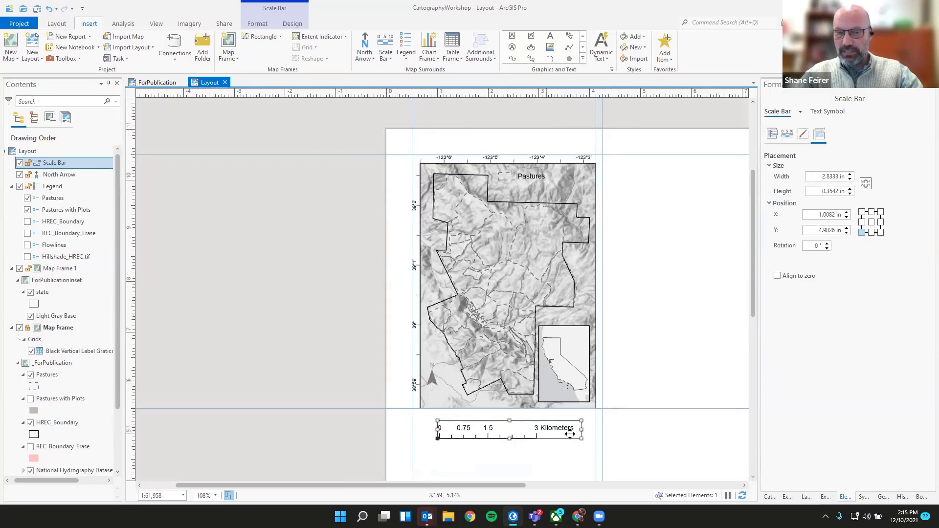
drag(584, 435, 658, 430)
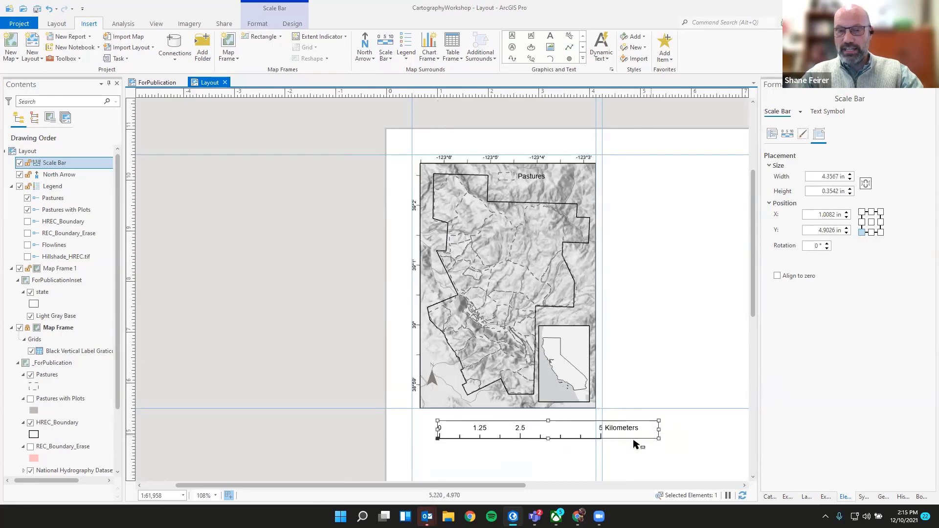
drag(548, 438, 547, 451)
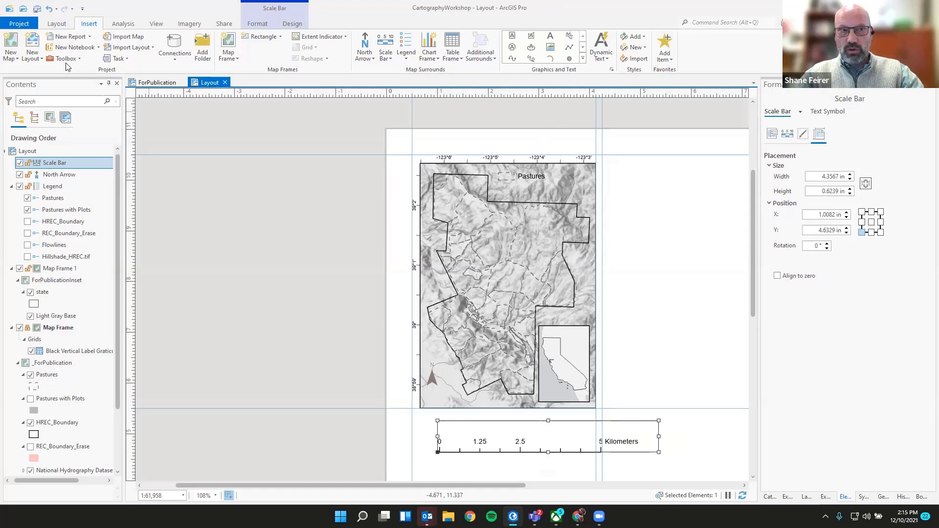
Step: Undo the scale bar's last height change and set its number of divisions to 1
click(49, 9)
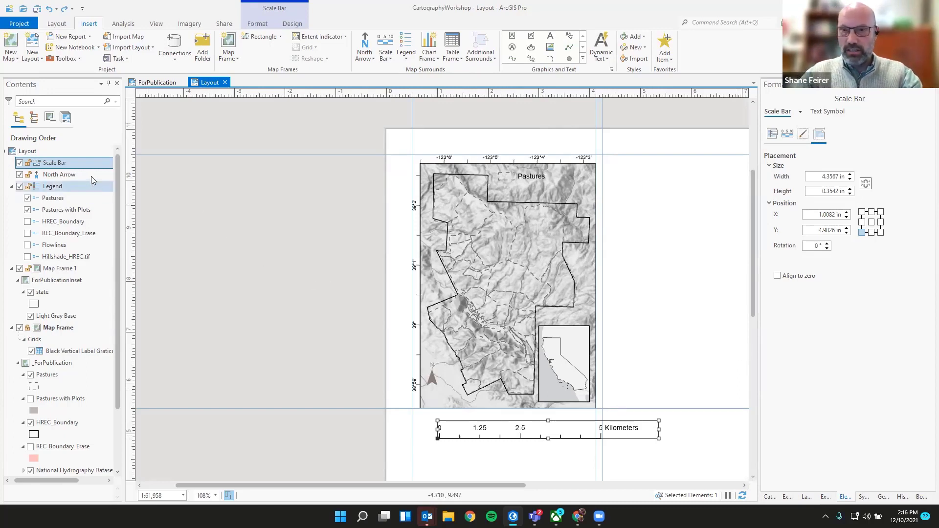
click(55, 167)
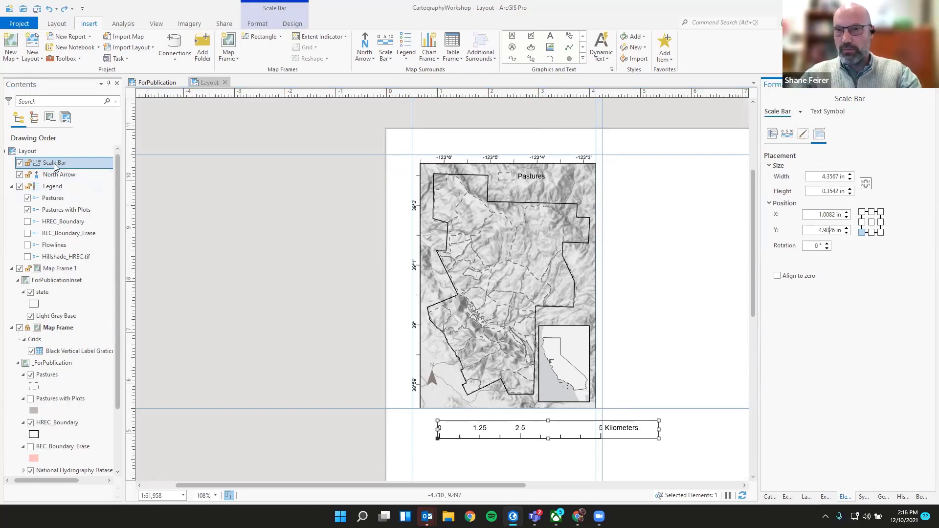
click(788, 136)
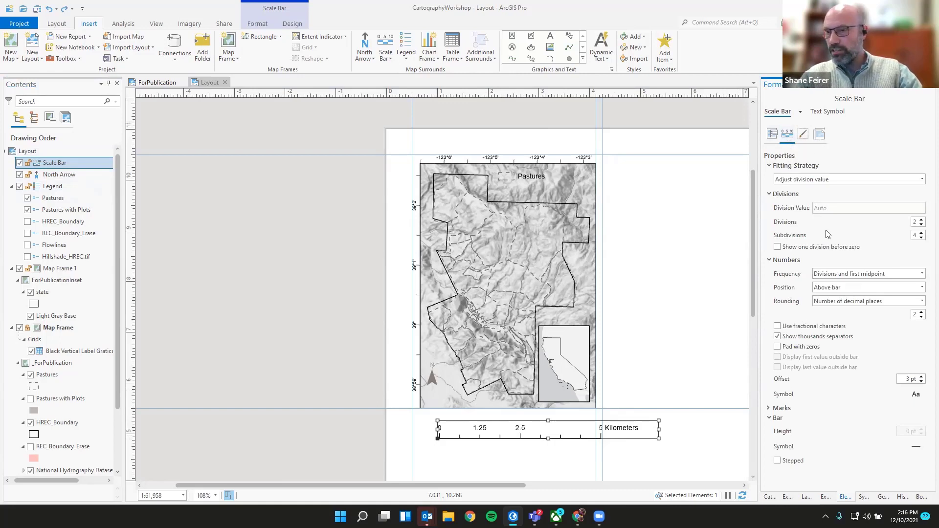
click(922, 224)
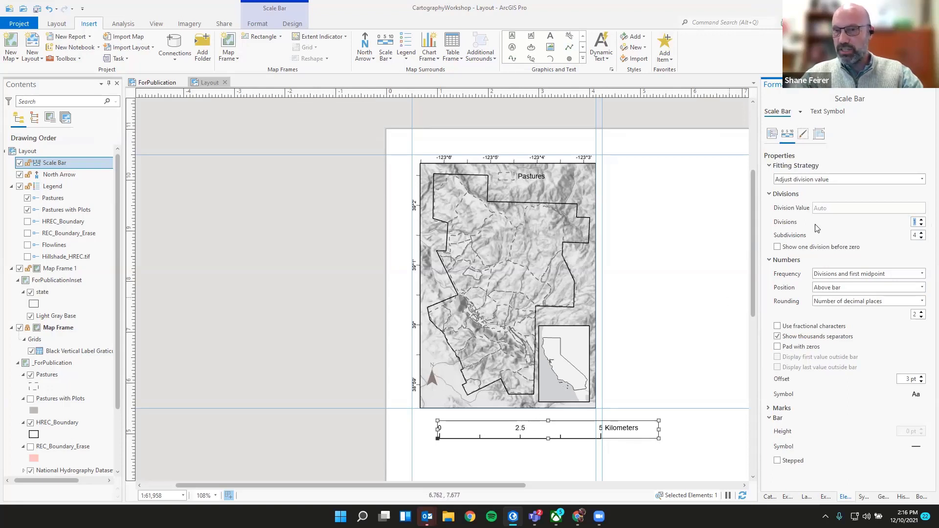
Step: Check the scale bar in the ForPublication layout for reference, then return to the new layout with the scale bar's placement settings open
click(821, 135)
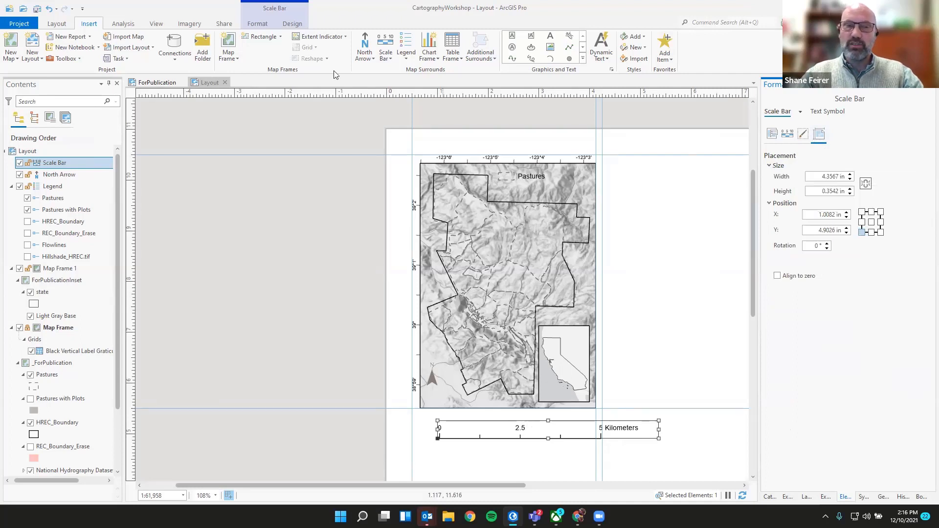
click(154, 82)
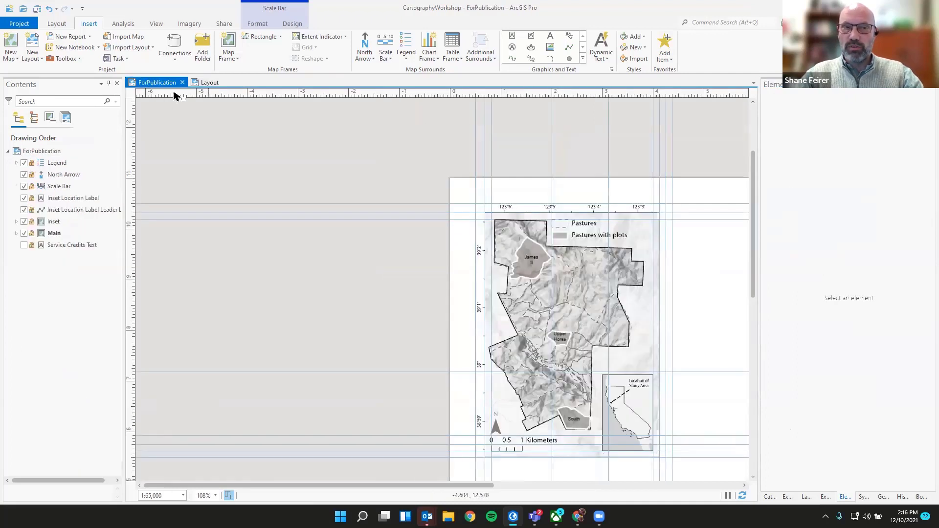
click(205, 84)
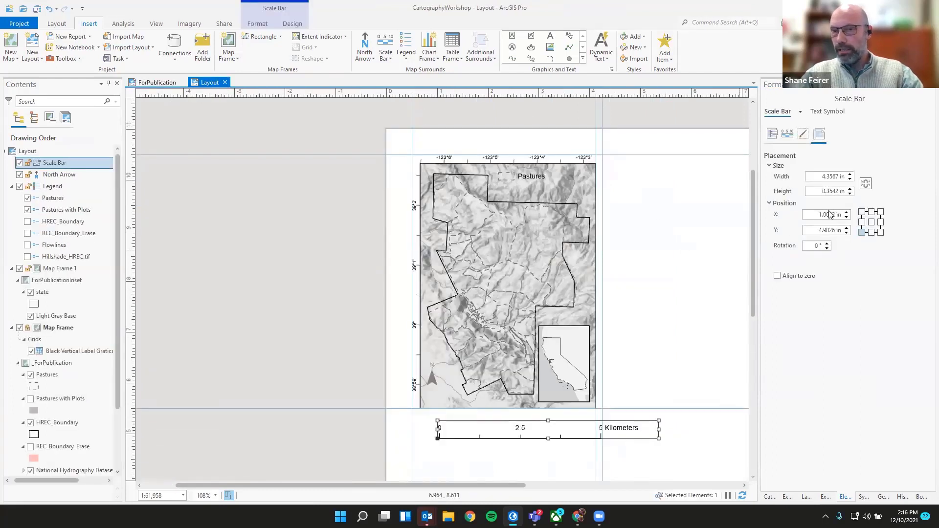
Step: Set the scale bar's width to 1.65 in and its height to 0.32 in
double_click(838, 177)
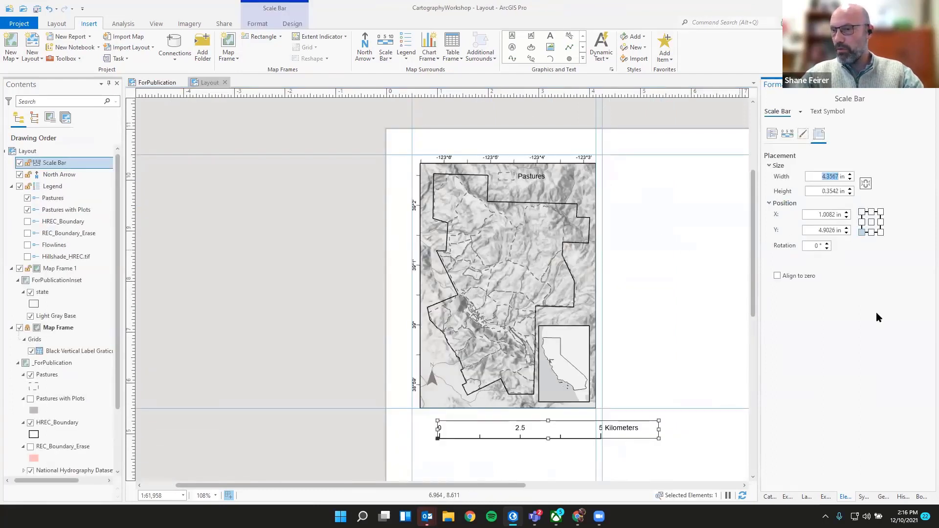
text(1.65)
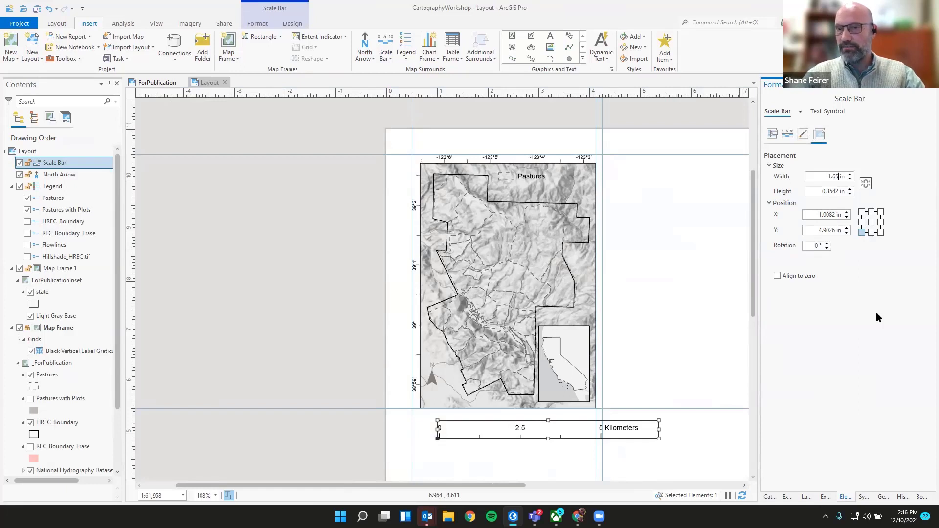
key(Return)
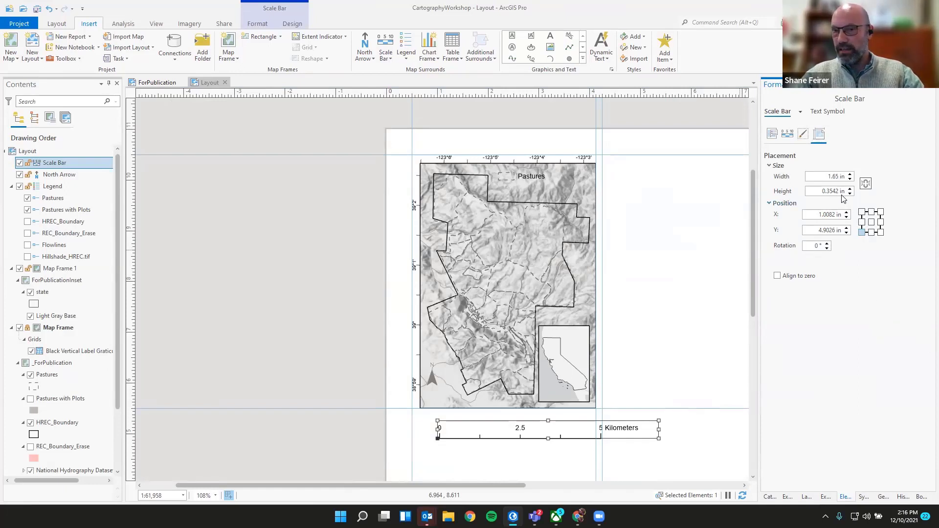
drag(839, 191, 829, 192)
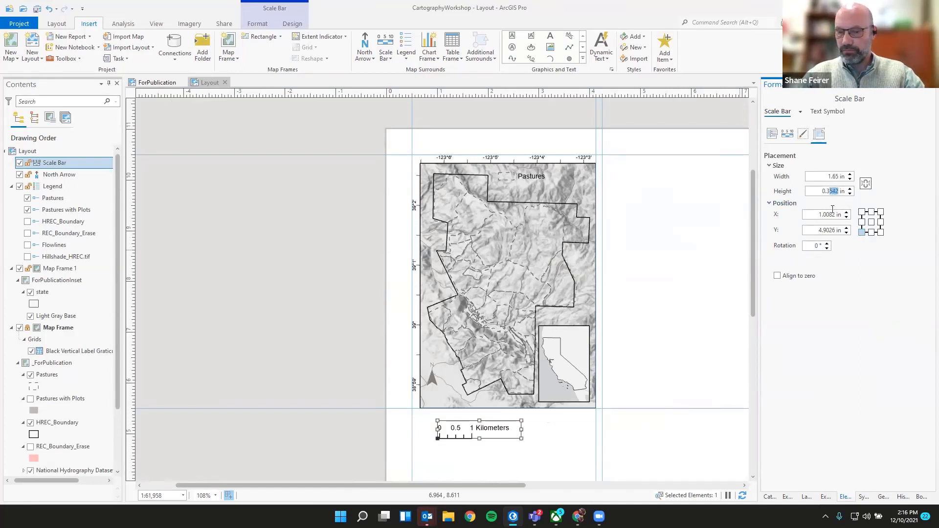
text(2)
click(668, 323)
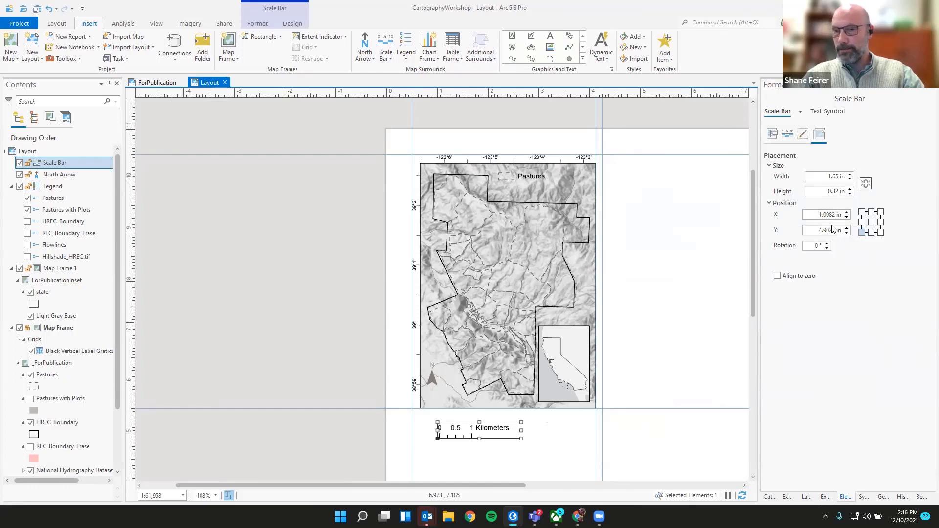
Step: Position the scale bar at X 0.78 in and Y 5.62 in, and deselect it
drag(836, 215, 825, 215)
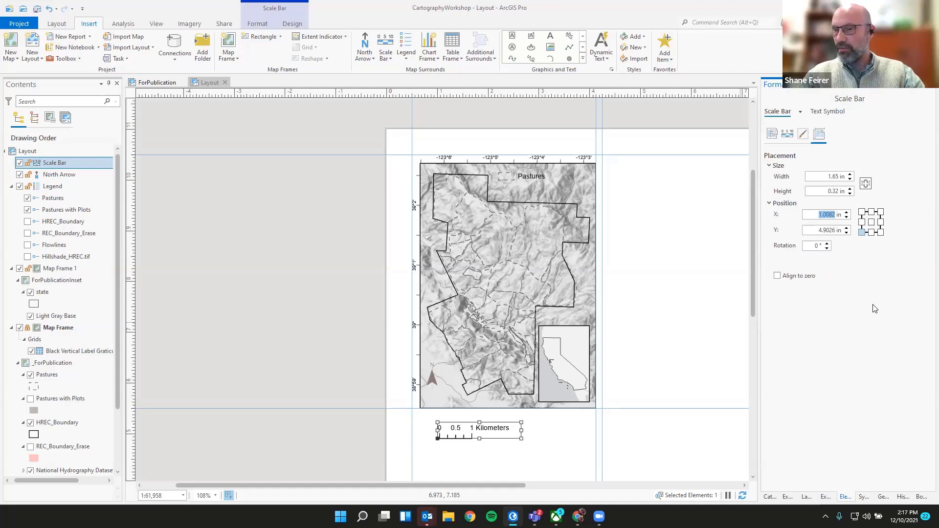
key(BackSpace)
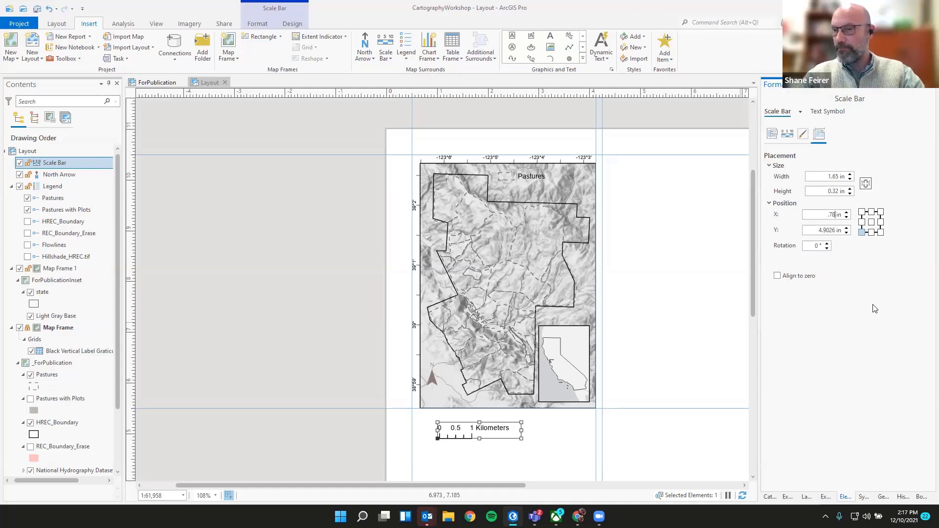
click(836, 230)
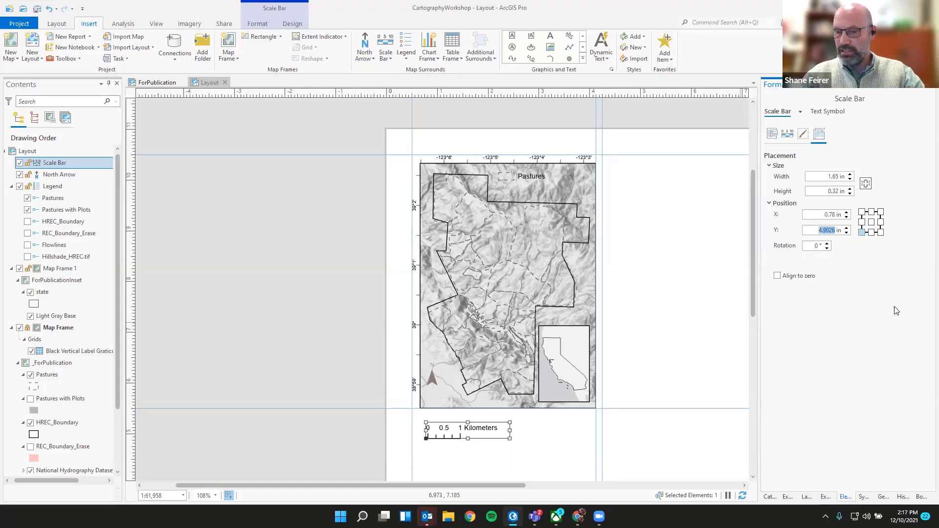
text(5)
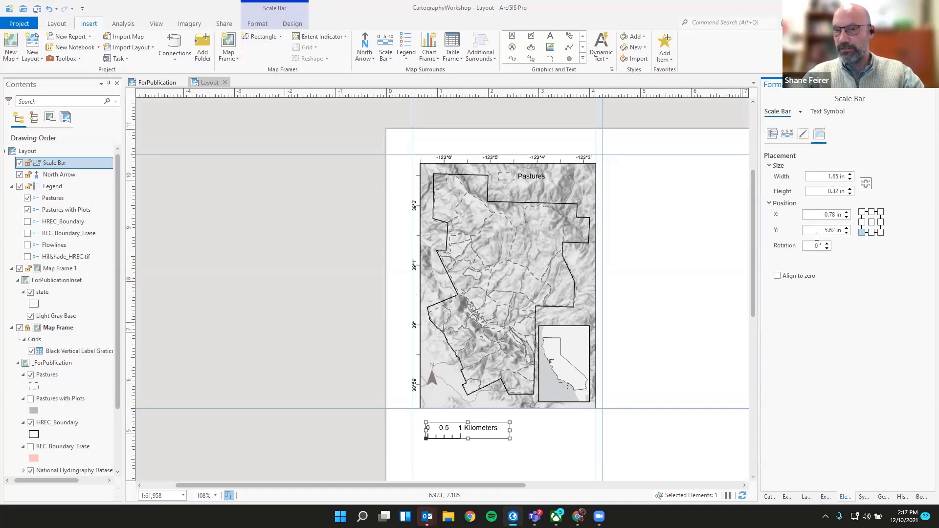
key(Return)
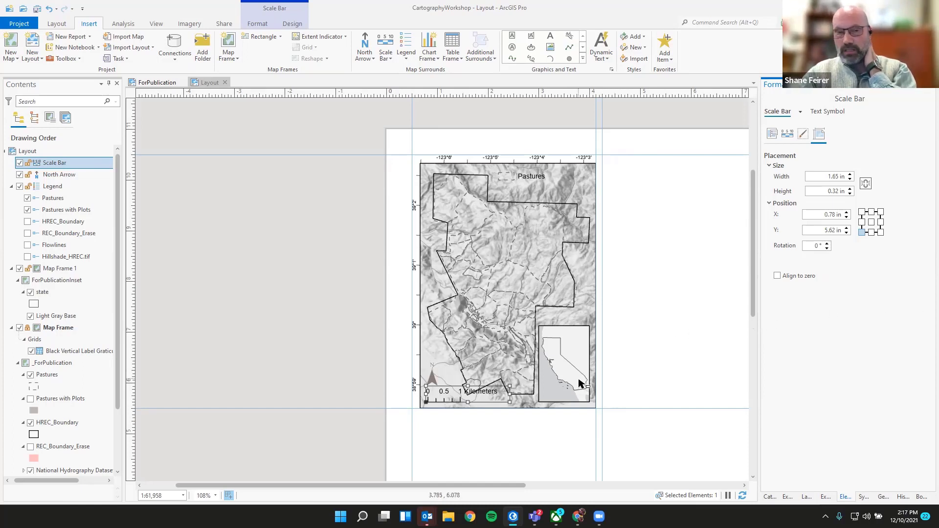
click(261, 24)
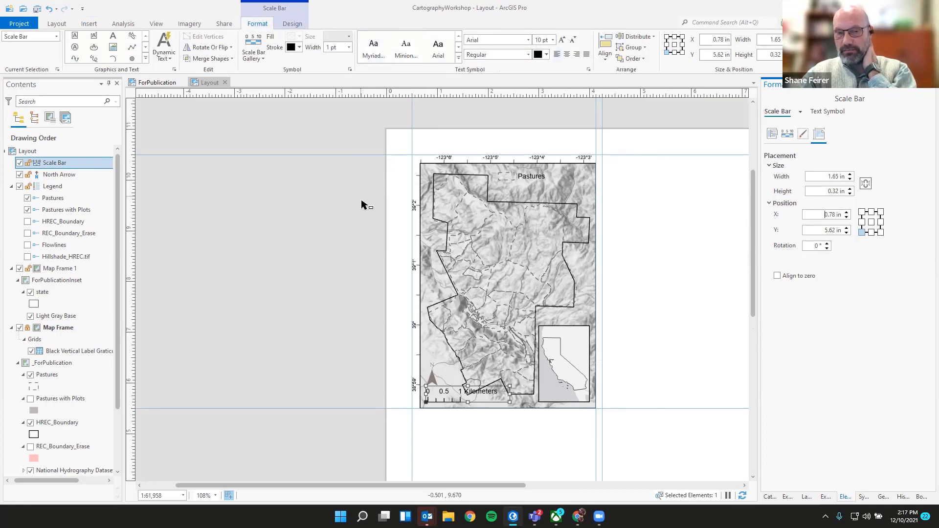
click(315, 269)
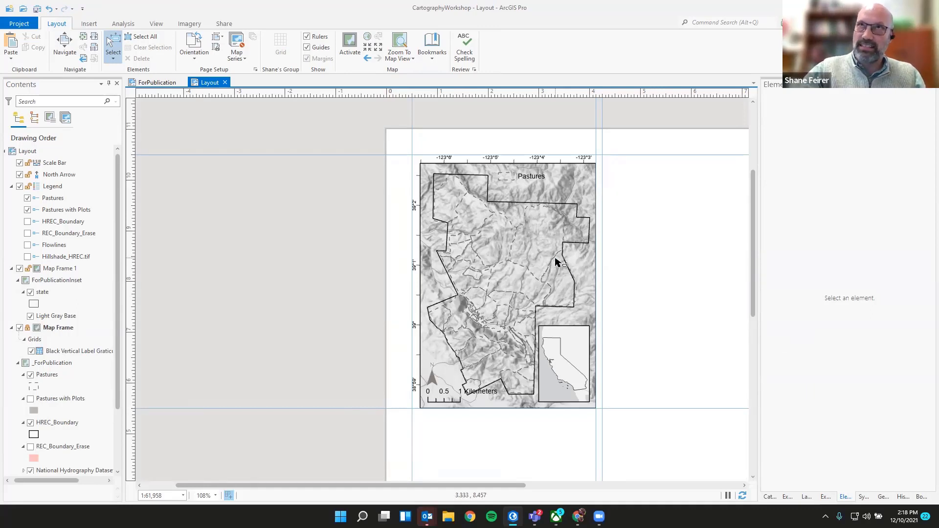
Step: Collapse the Legend and Map Frame 1 entries in the layout's contents and select the main Map Frame
click(11, 186)
click(37, 202)
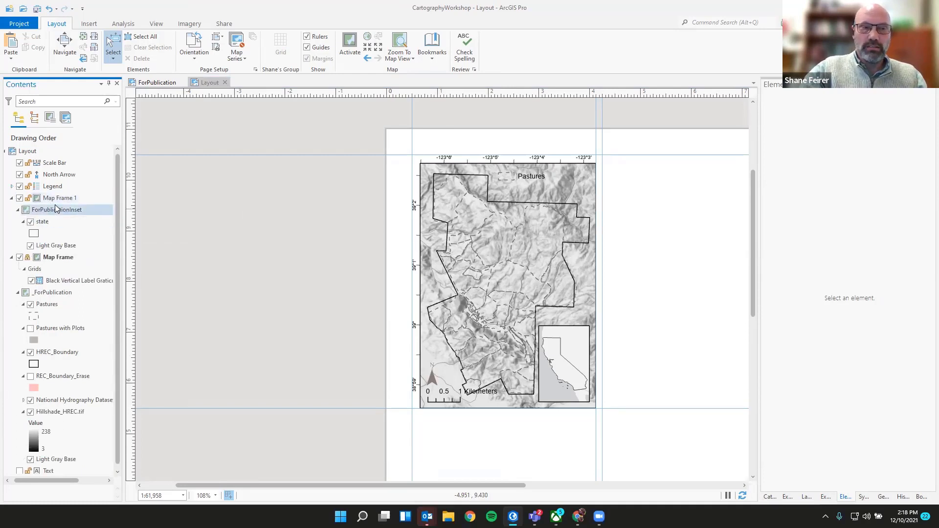
click(55, 199)
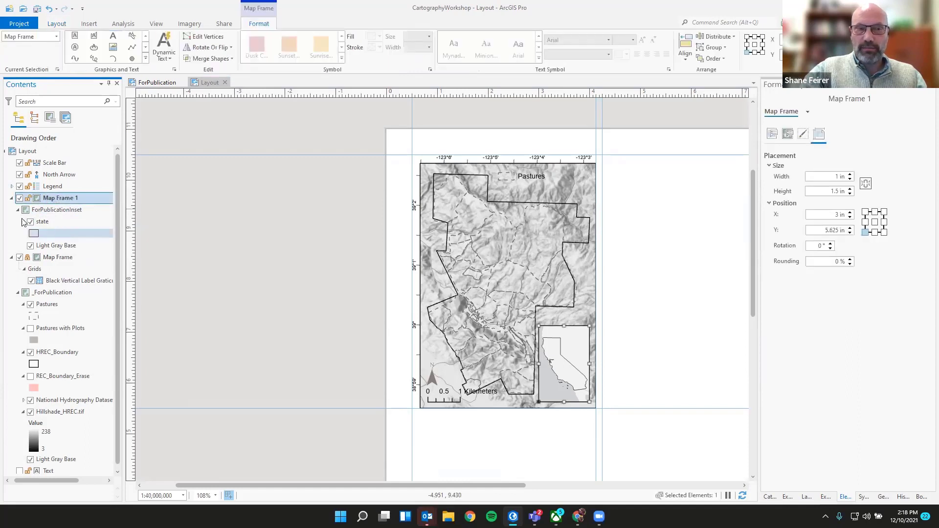
click(12, 198)
click(64, 215)
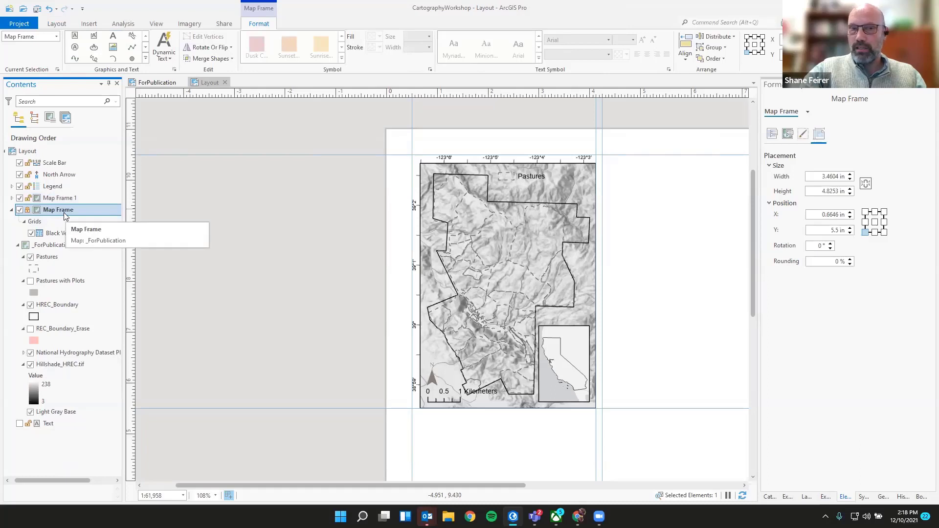
Step: Activate the main Map Frame and shift its map slightly up and left, checking the position against the ForPublication layout
right_click(64, 213)
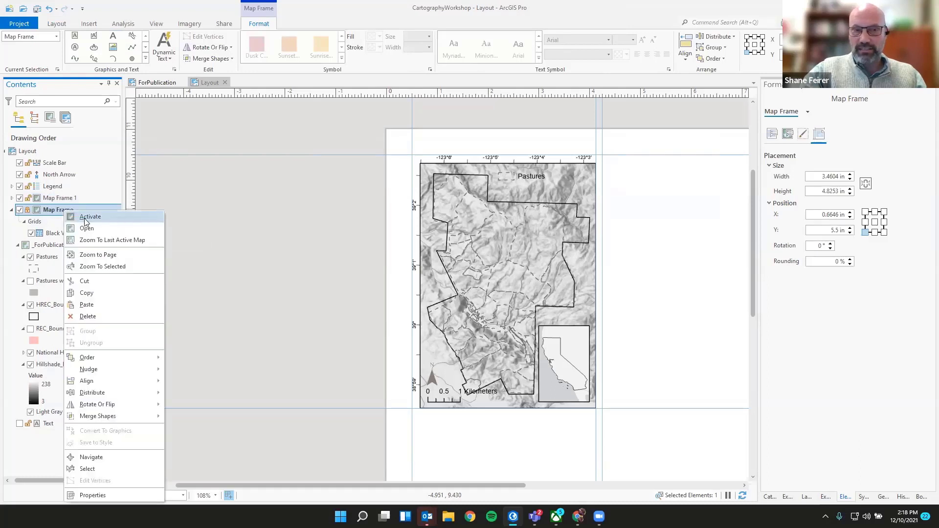
click(86, 218)
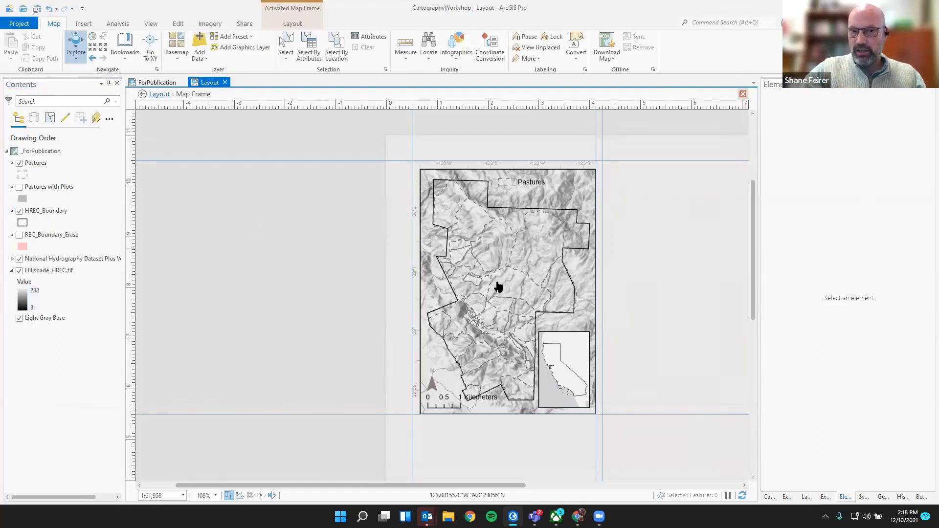
mouse_move(505, 295)
mouse_down()
mouse_move(514, 301)
mouse_move(500, 284)
mouse_up()
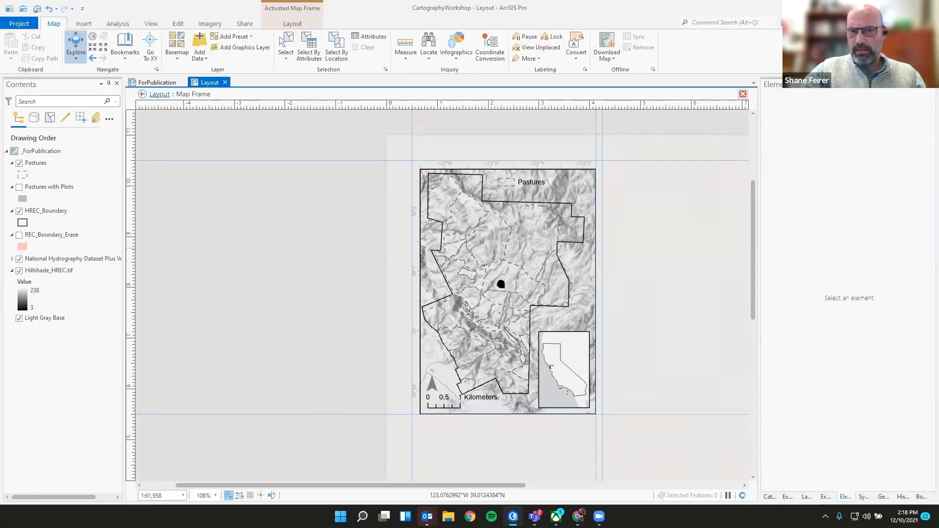
click(151, 84)
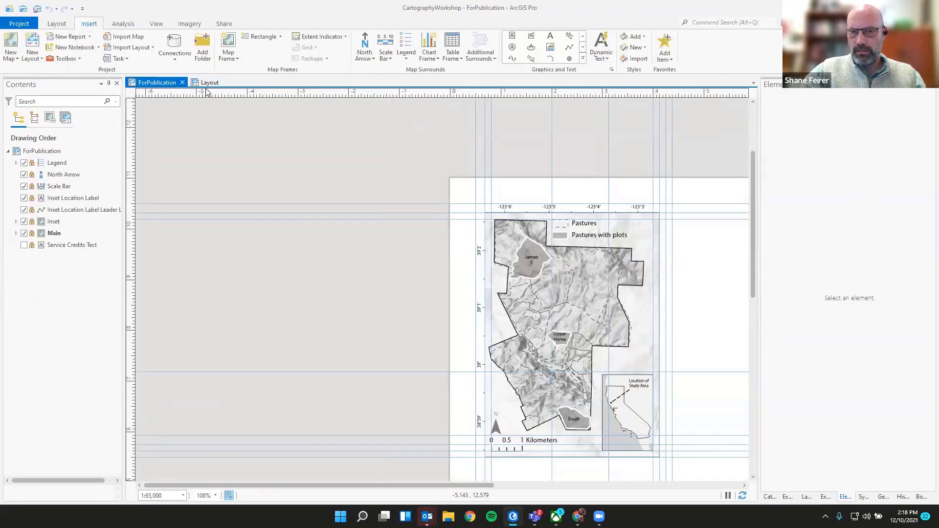
click(208, 83)
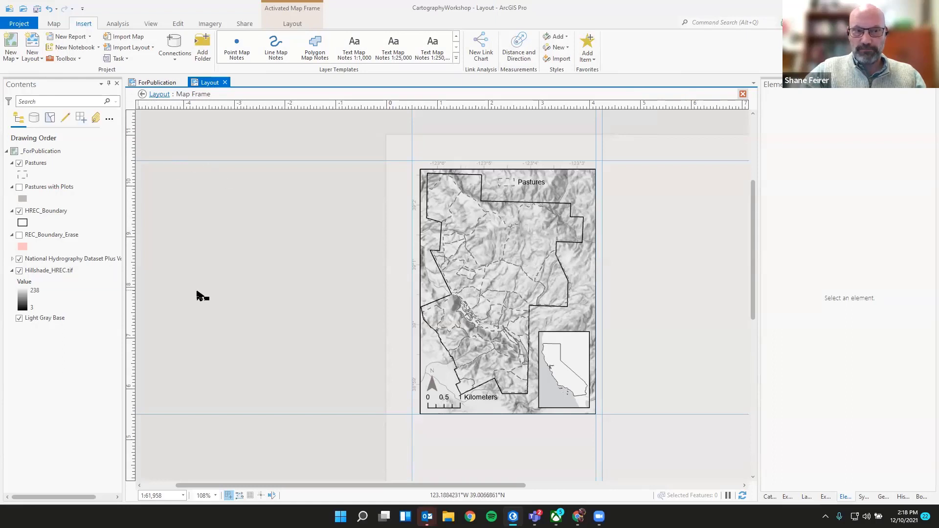
Step: Nudge the map slightly to the right inside the activated frame and close the activation
click(275, 24)
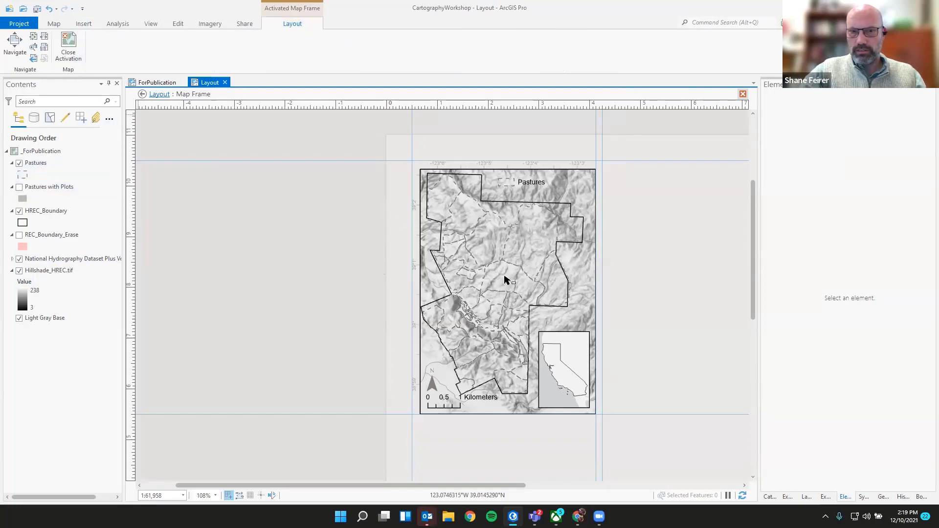
click(55, 24)
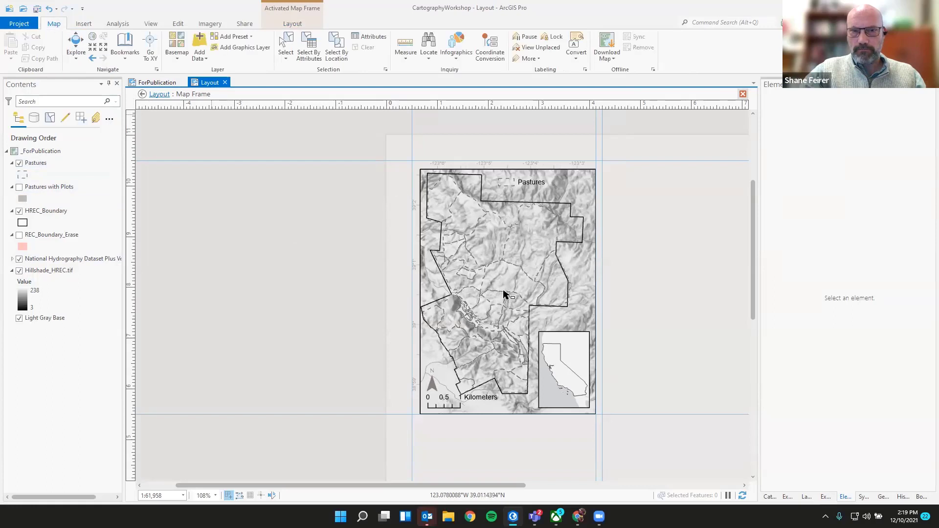
click(70, 54)
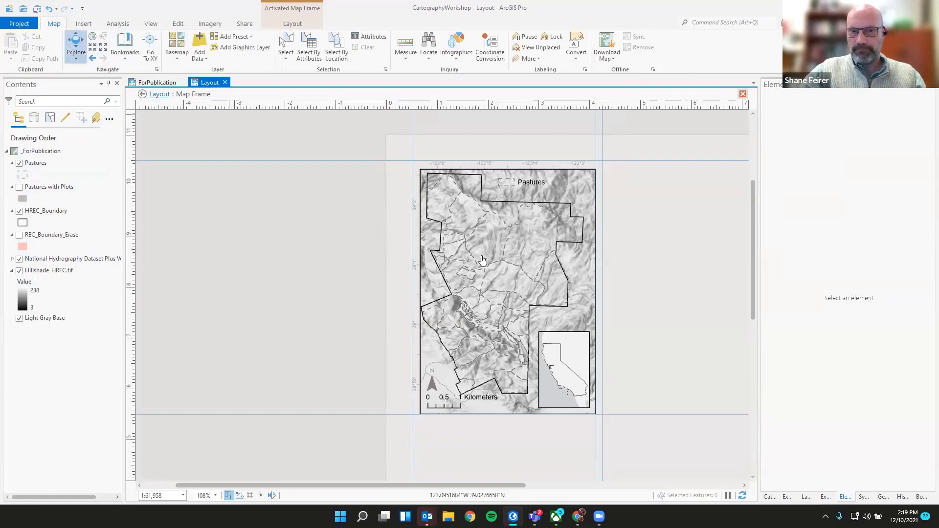
drag(489, 259, 492, 259)
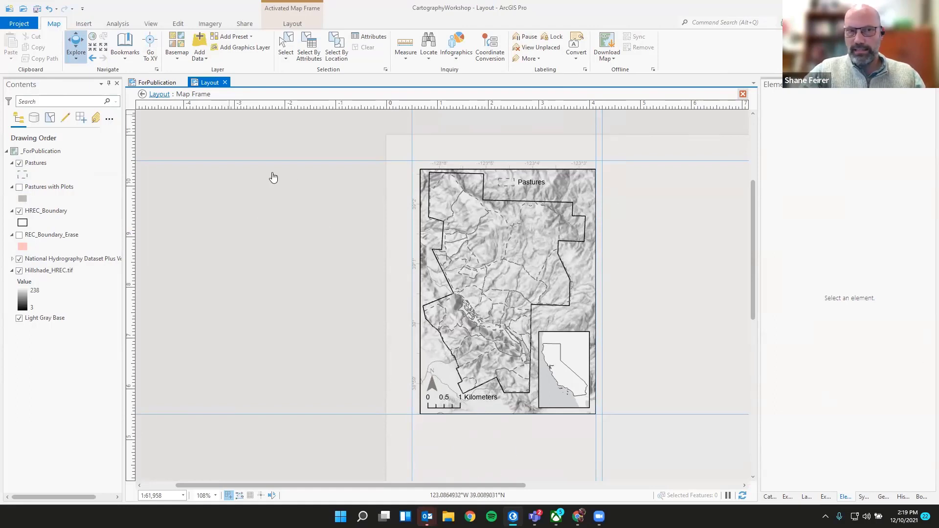
click(294, 20)
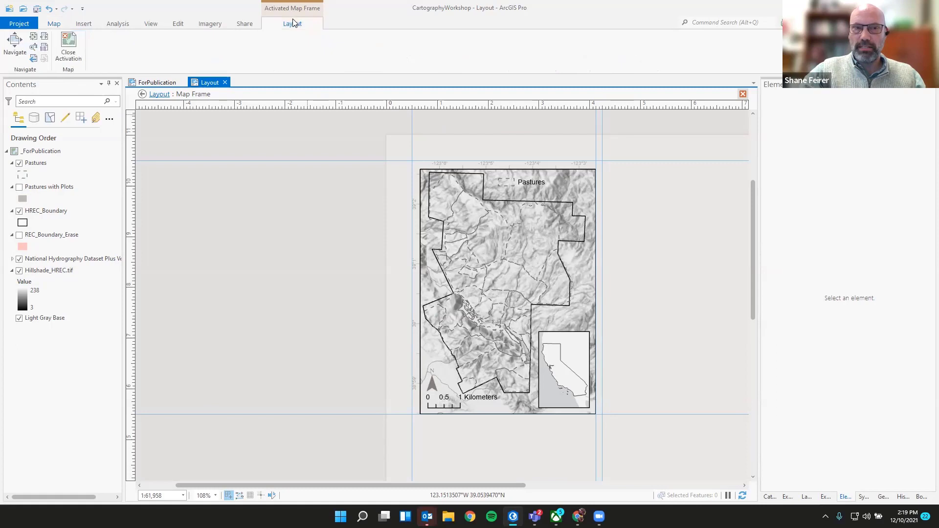
click(73, 46)
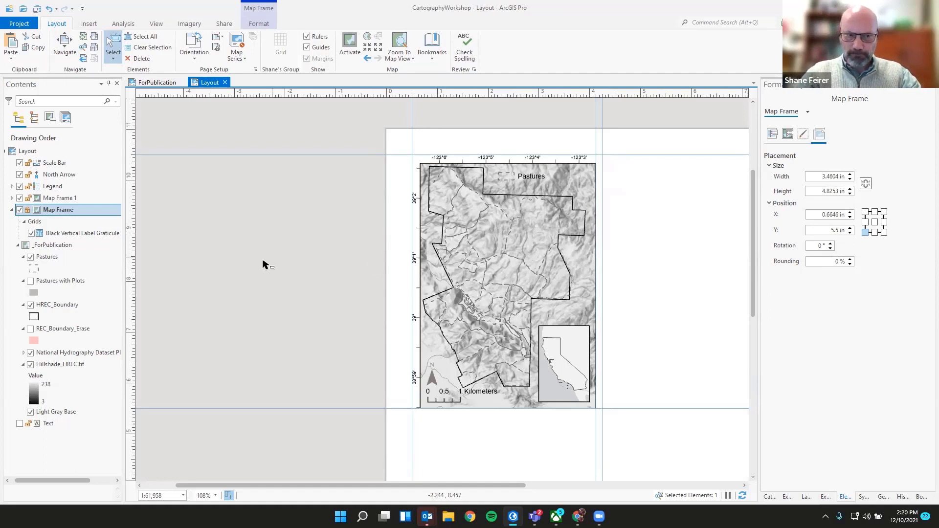
Step: Show the REC_Boundary_Erase layer and change its fill color to Arctic White
click(30, 329)
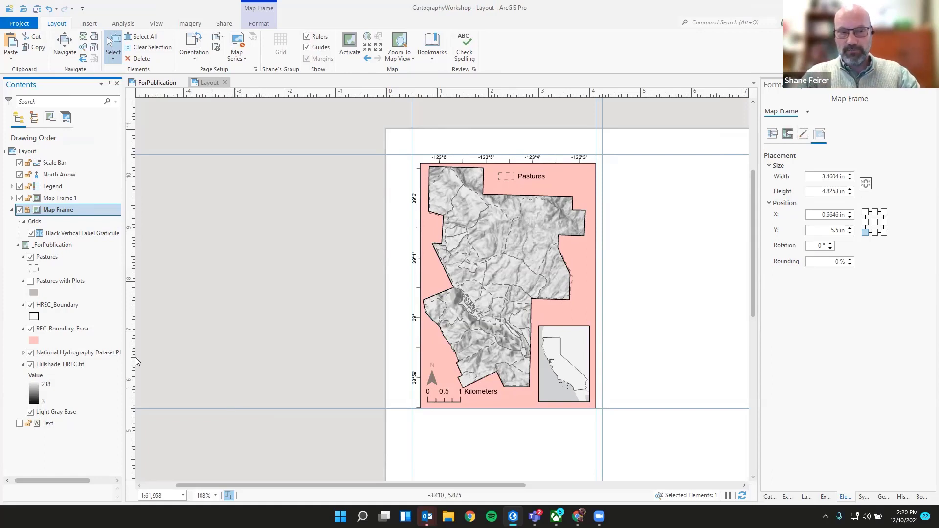
click(33, 342)
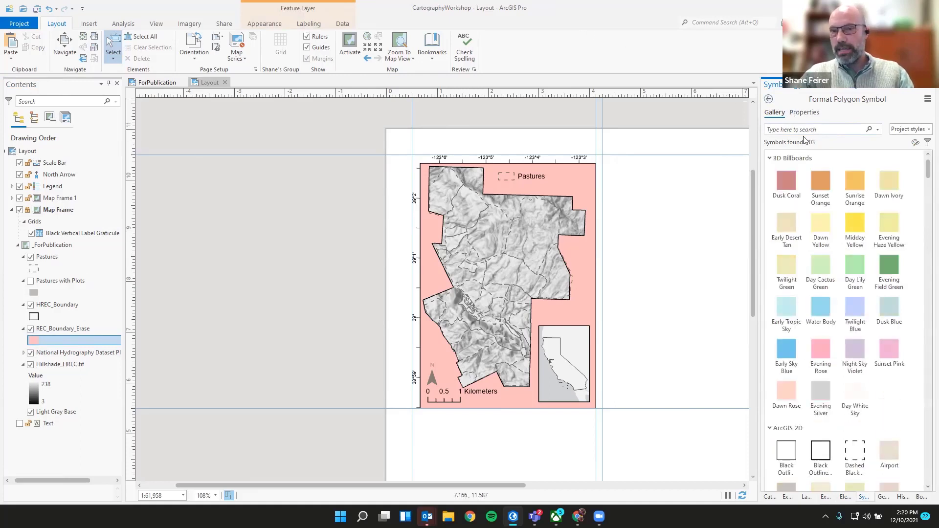
click(805, 116)
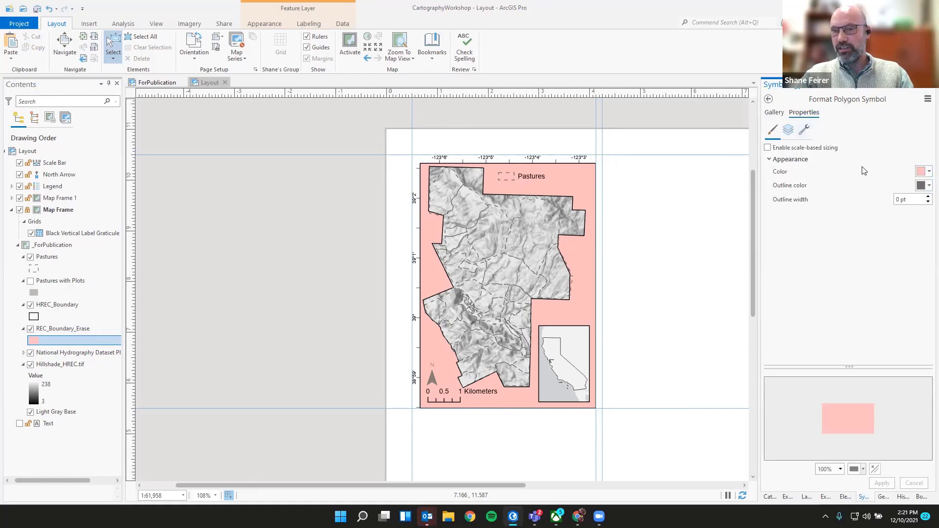
click(923, 173)
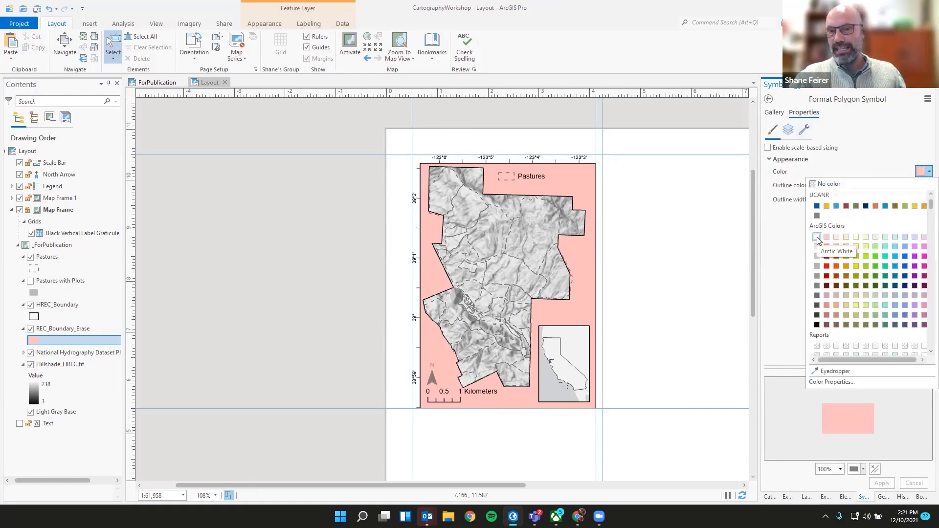
click(817, 238)
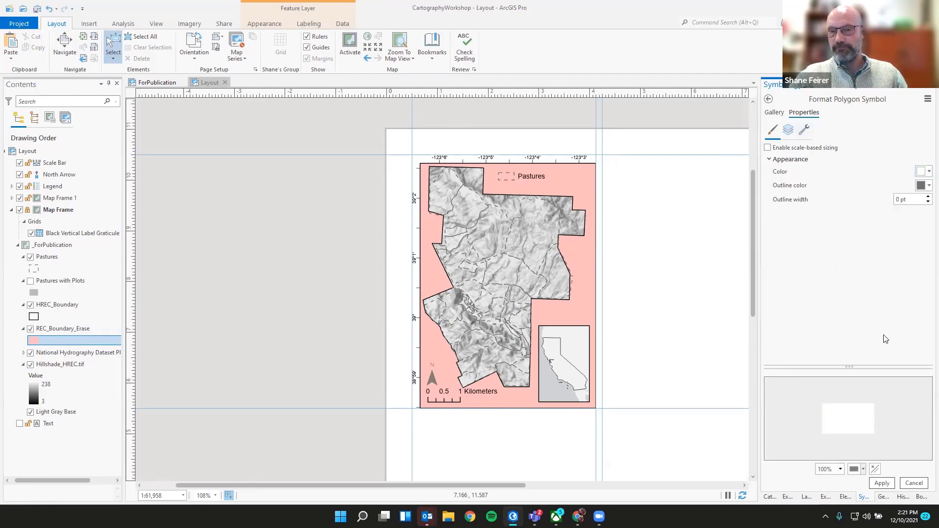
click(881, 483)
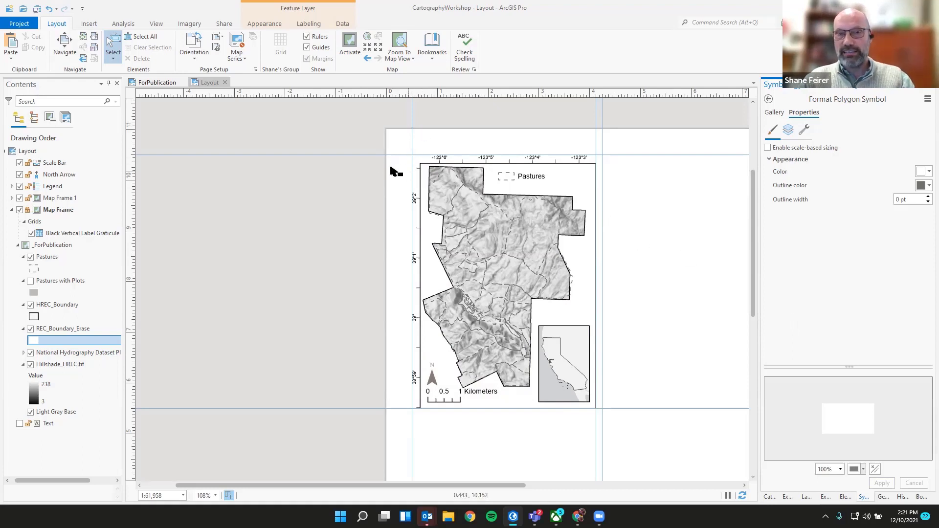
Step: Set the REC_Boundary_Erase layer's transparency to 30%
click(61, 329)
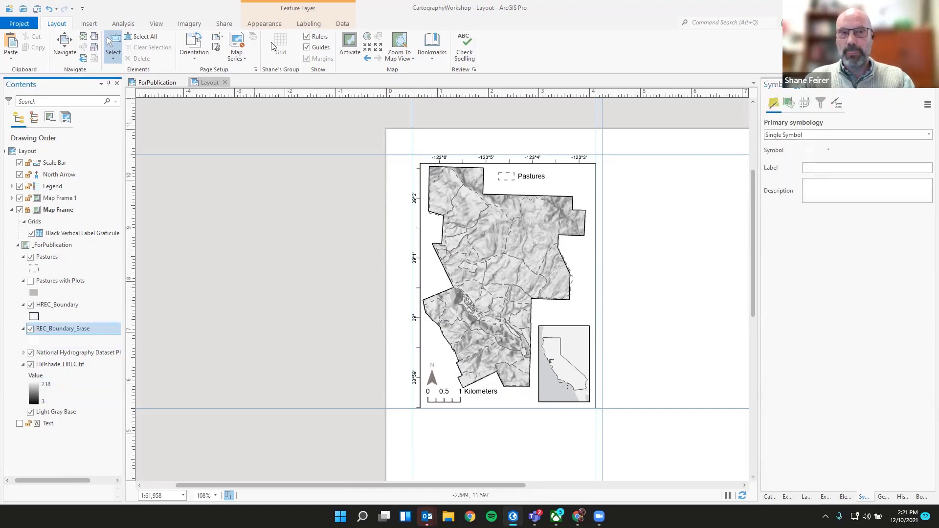
click(267, 26)
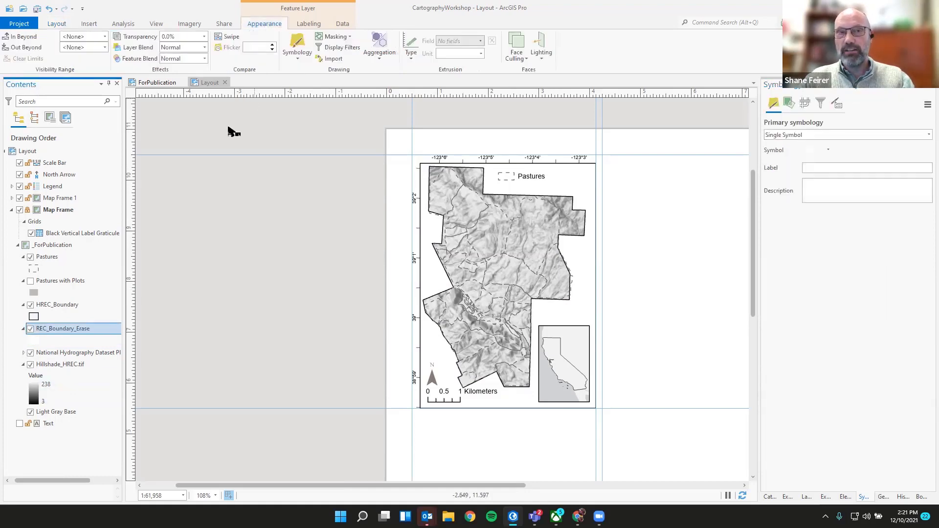
click(181, 36)
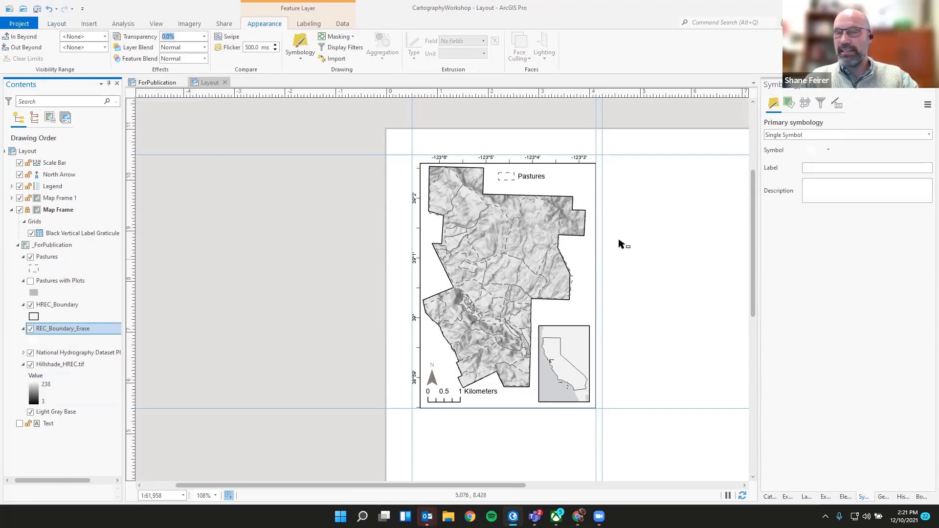
text(30)
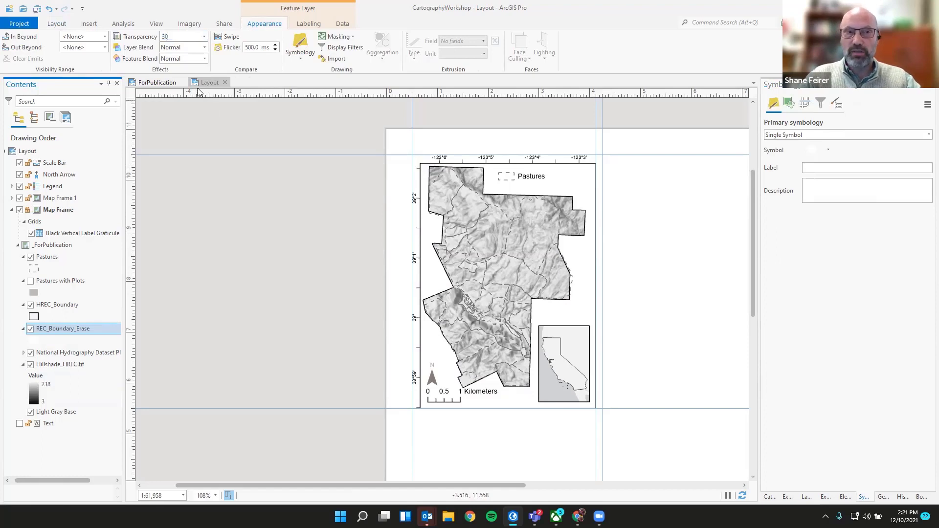
key(Return)
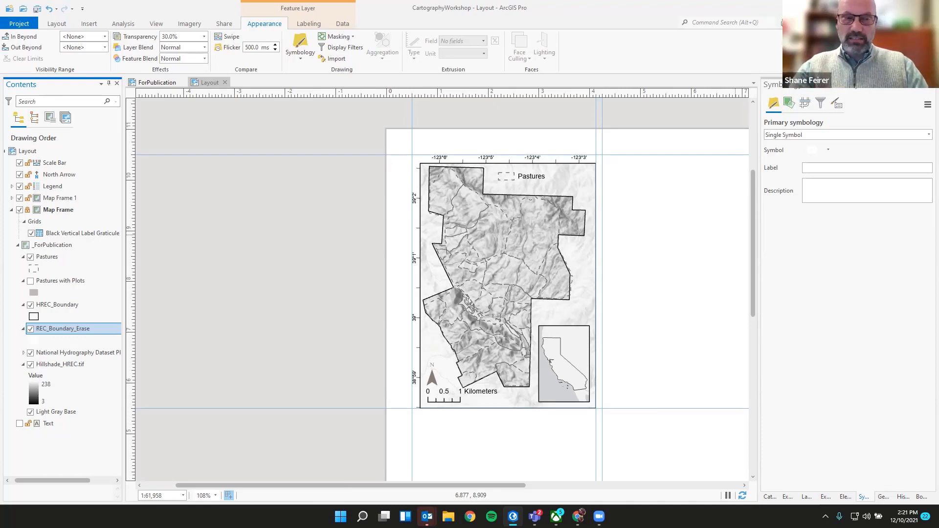
Step: Show the Pastures with Plots layer and move it above the Pastures layer, using the ForPublication layout as reference
click(50, 246)
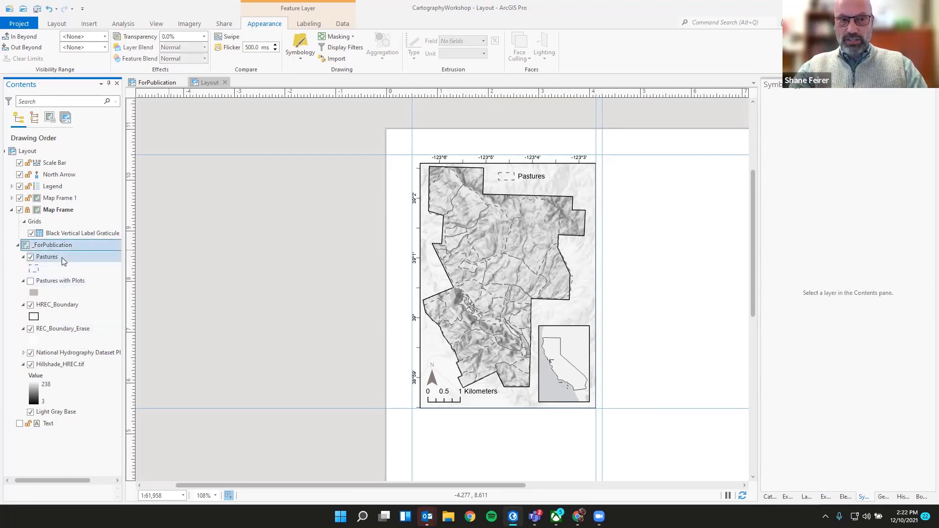
click(30, 282)
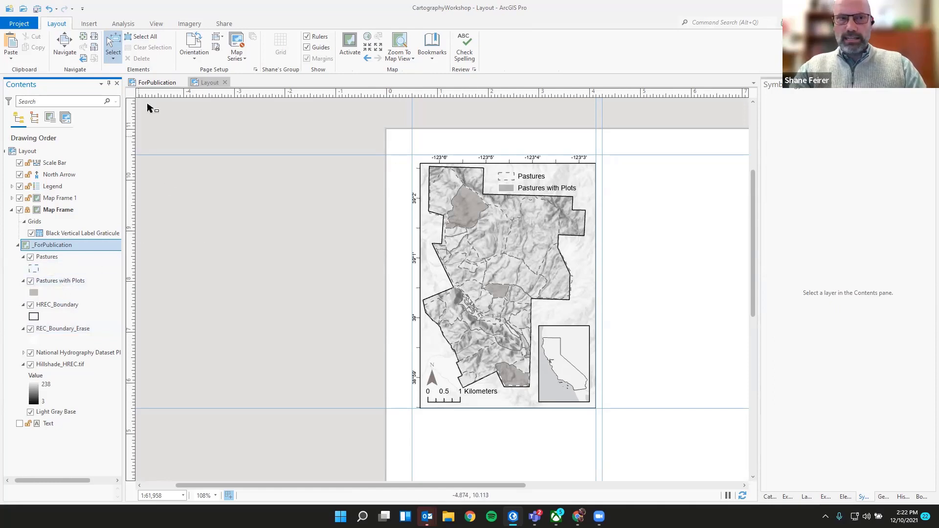
click(154, 83)
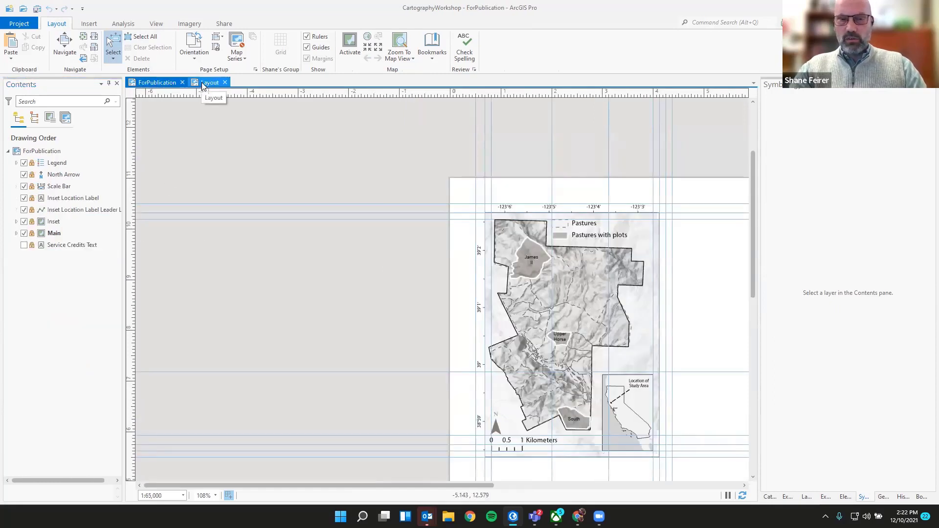
click(203, 84)
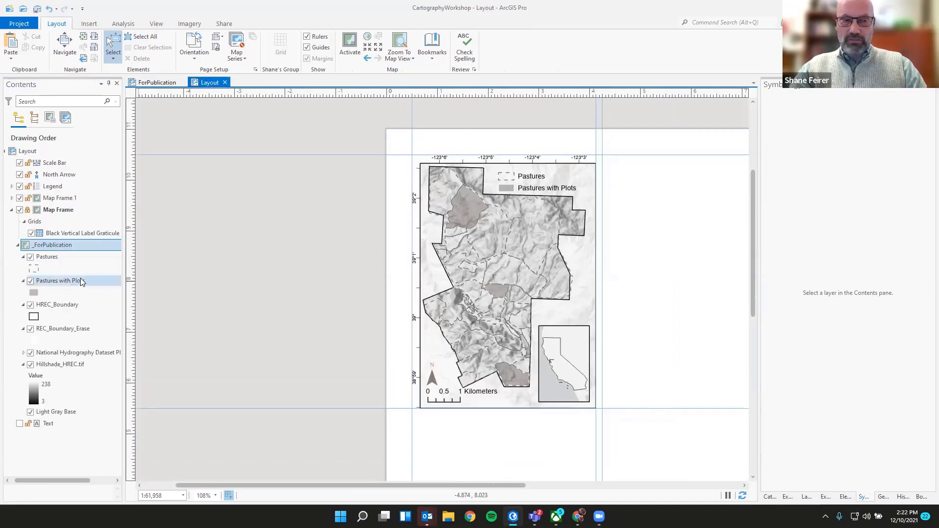
click(55, 283)
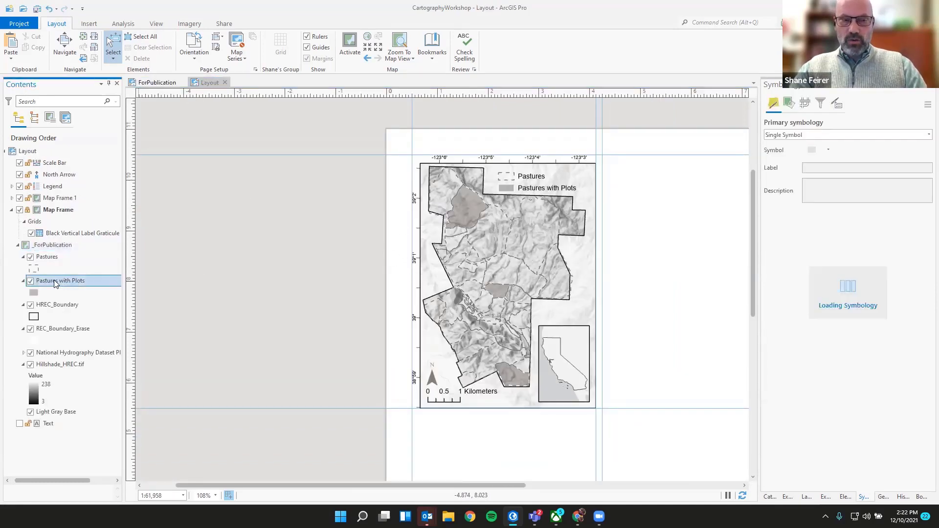
drag(57, 286, 56, 257)
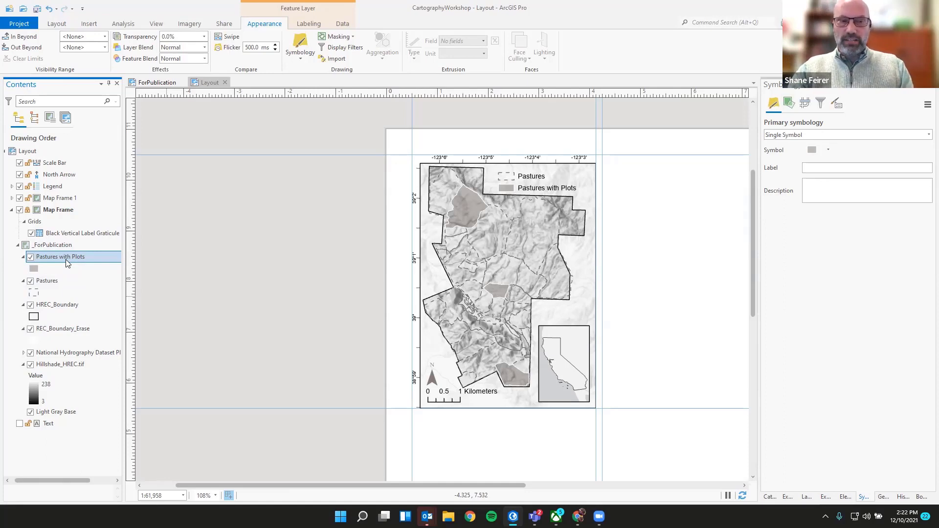
Step: Turn on labels for the Pastures with Plots layer
right_click(51, 259)
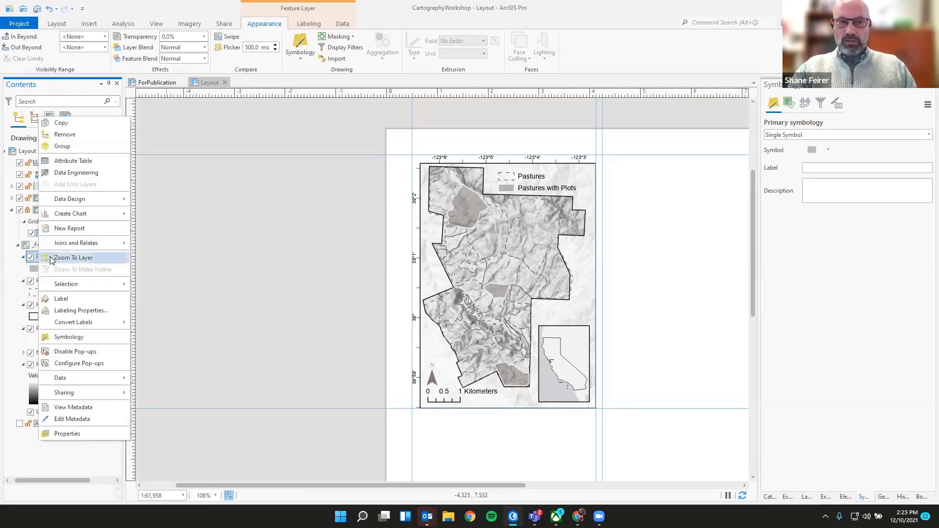
click(61, 299)
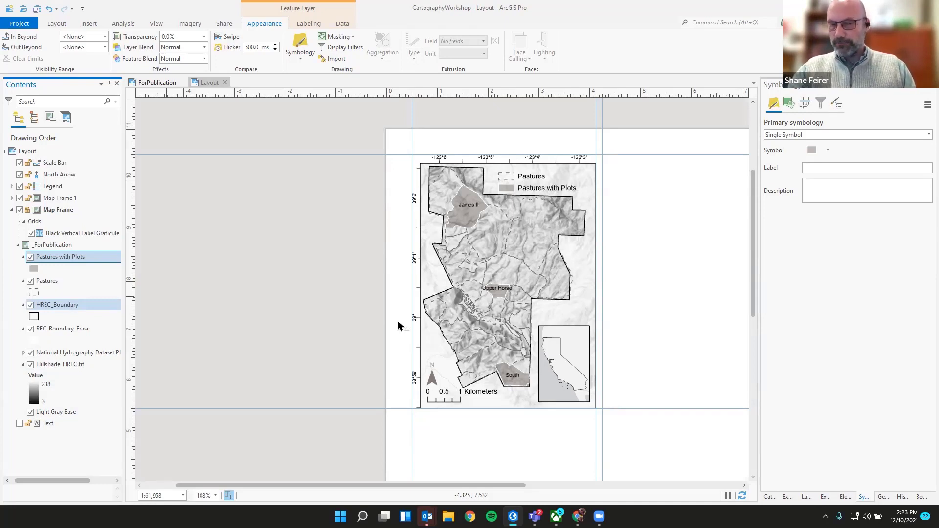
scroll(455, 296, up, 2)
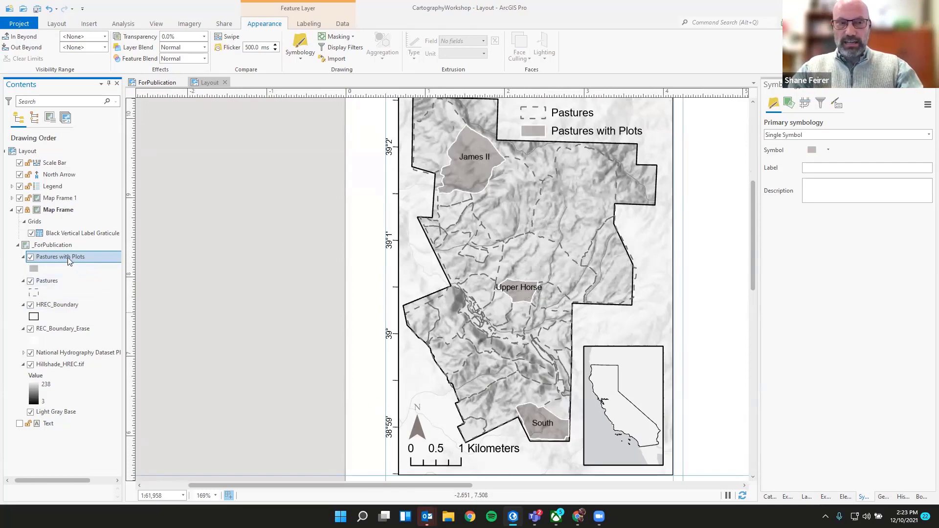
Step: Enable label stacking in the fitting strategy of the Pastures with Plots labeling properties
right_click(53, 258)
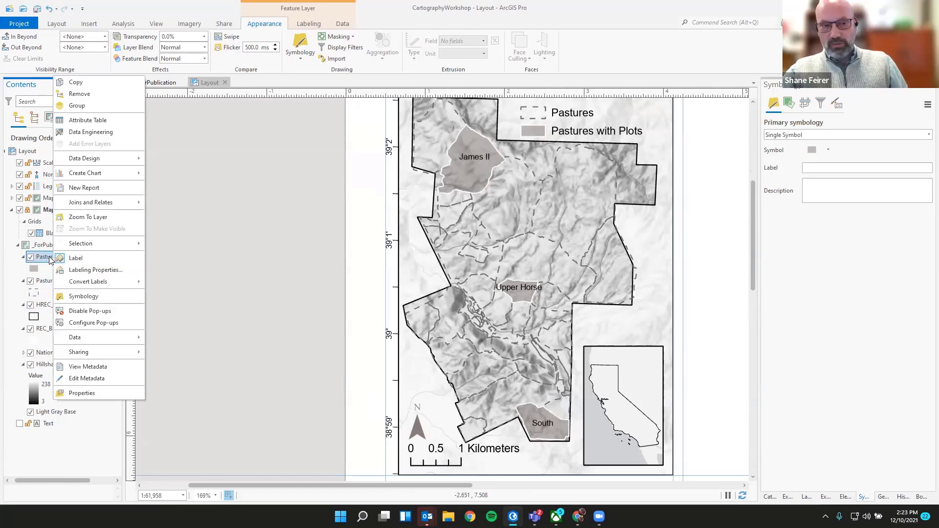
click(104, 271)
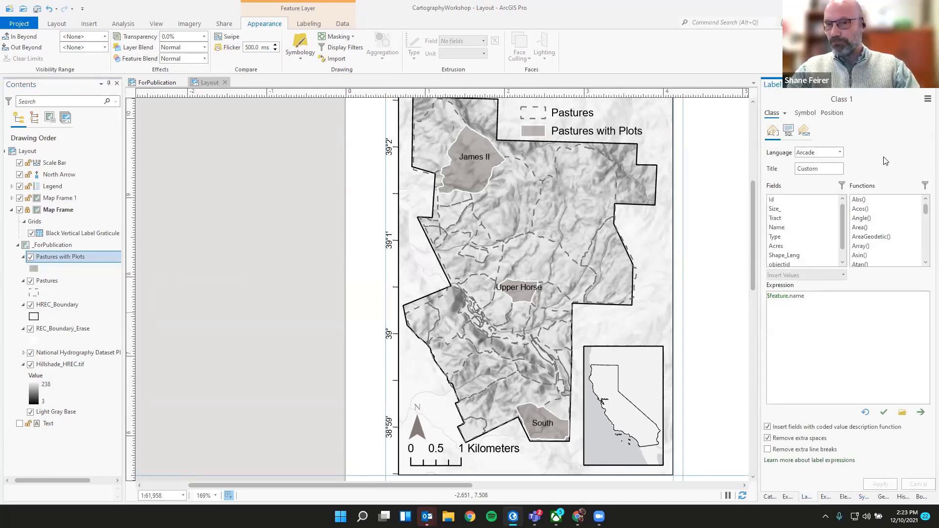
click(831, 114)
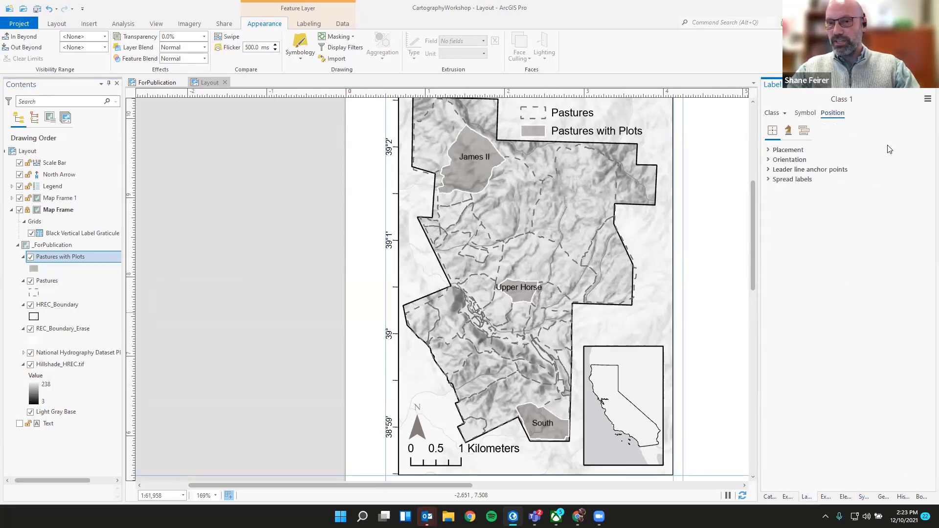
click(806, 113)
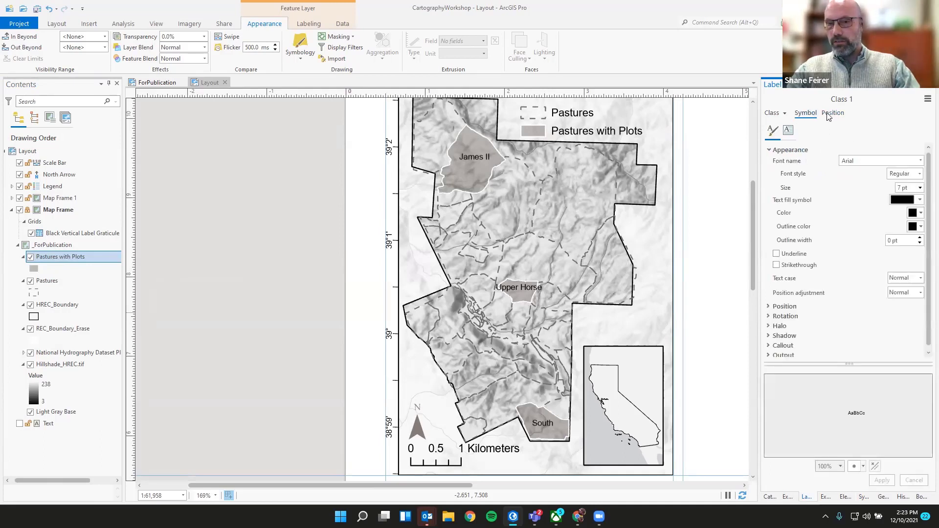
click(833, 113)
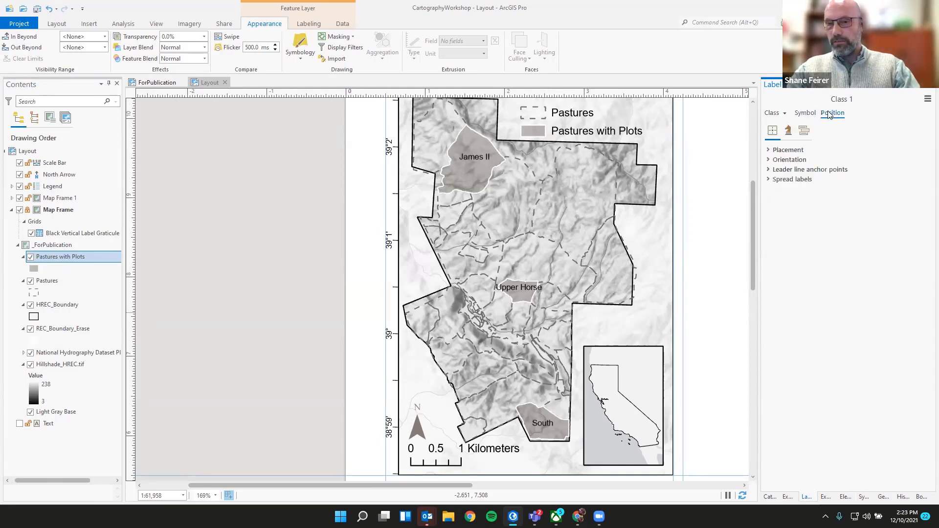
click(790, 132)
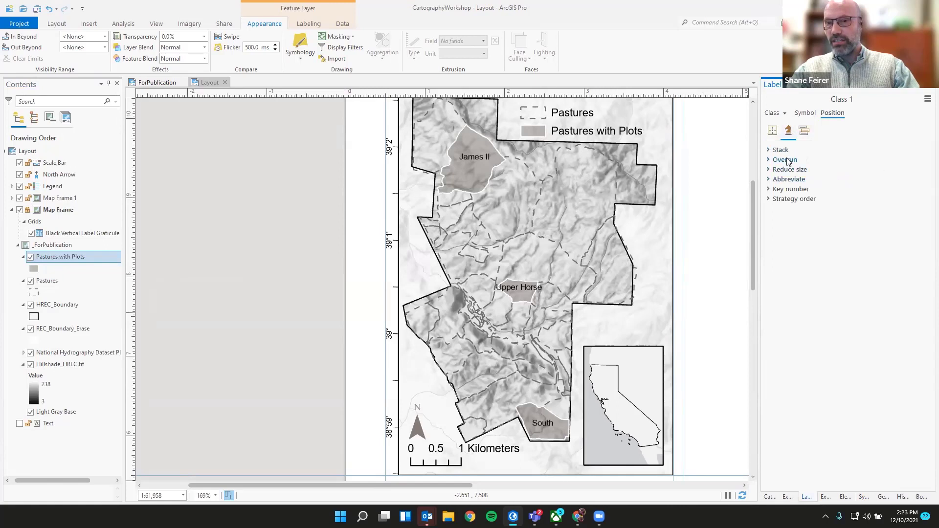
click(769, 152)
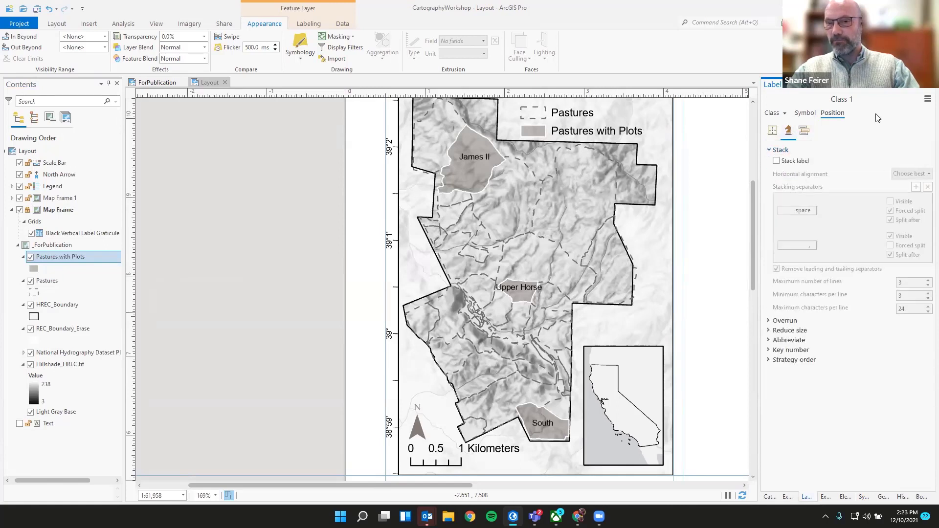
click(777, 161)
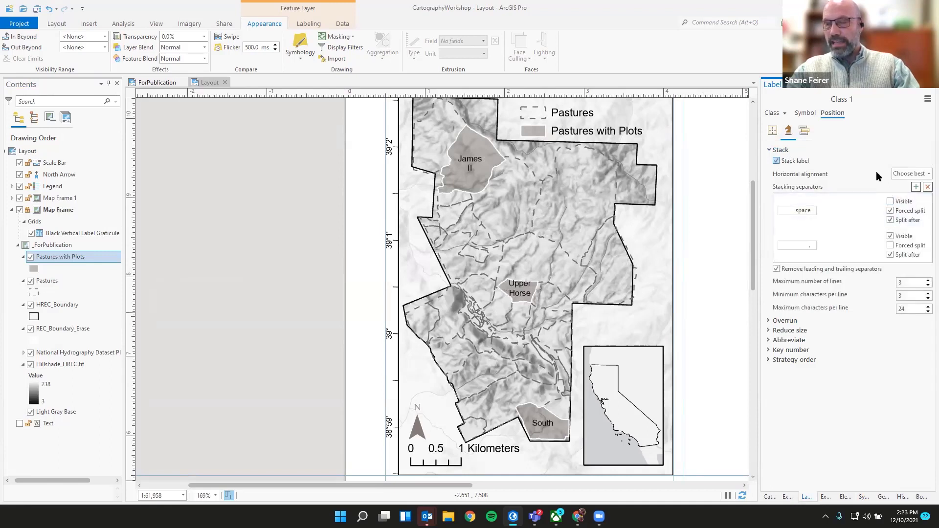
Step: Test the stacked labels without the forced split at spaces, restore the option, and compare with the ForPublication layout
click(891, 211)
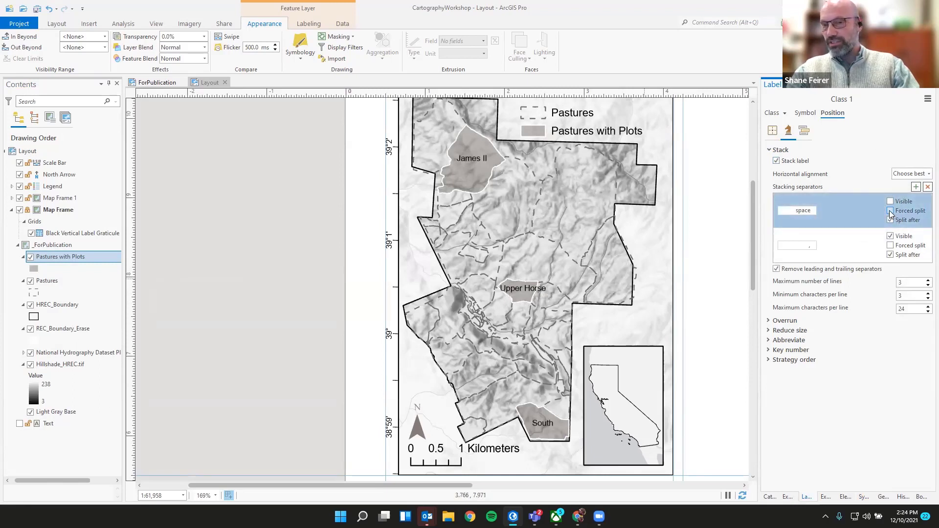
click(890, 211)
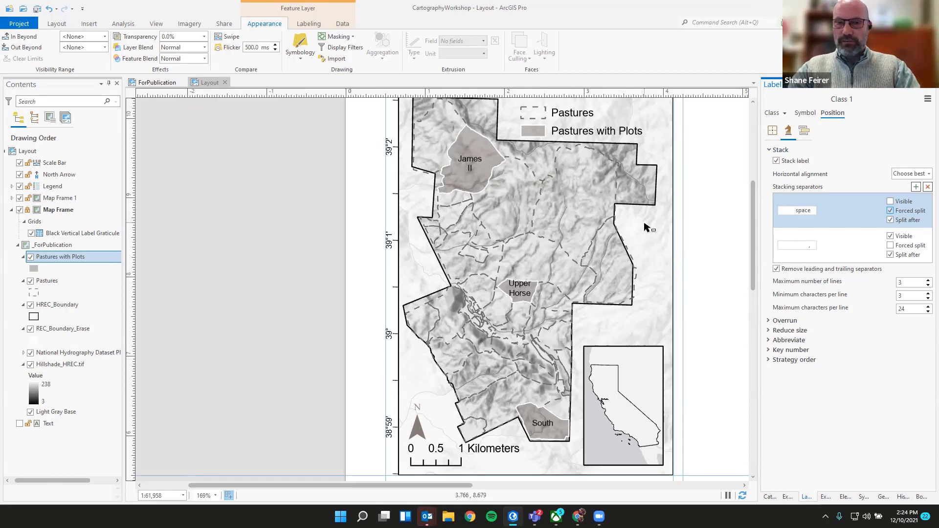
click(153, 83)
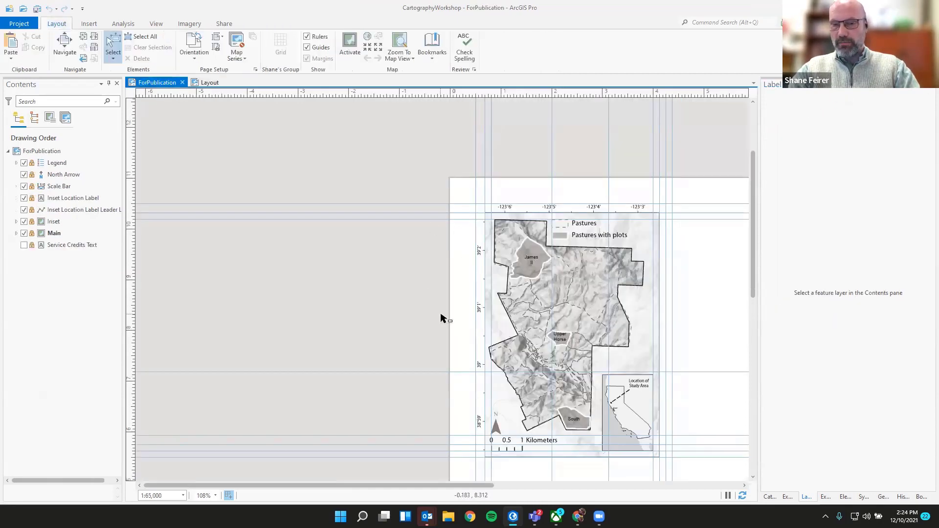
click(208, 83)
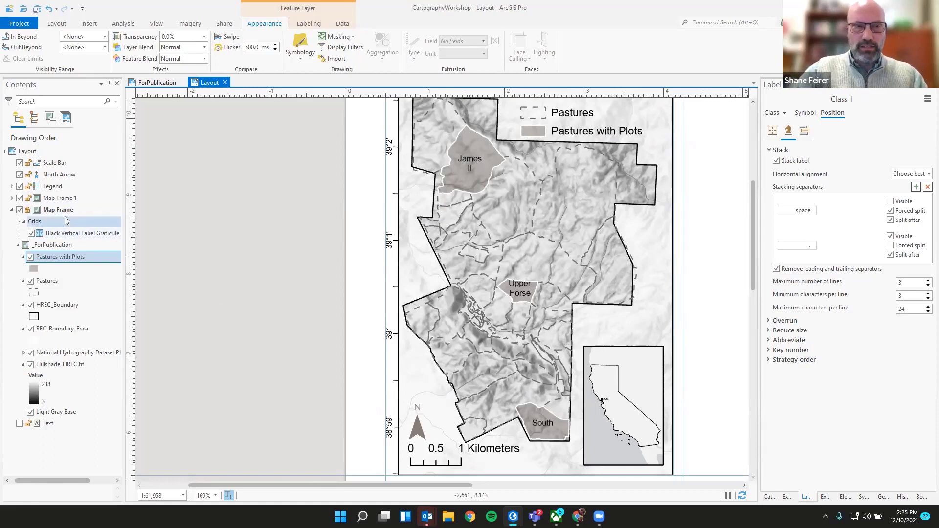
Step: Add an extent indicator of the main Map Frame to the inset Map Frame 1
click(59, 198)
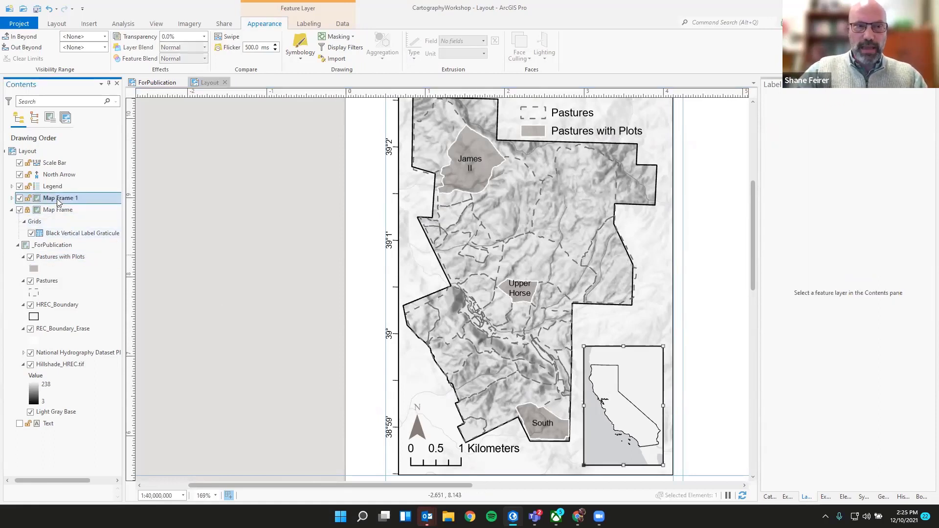
click(88, 25)
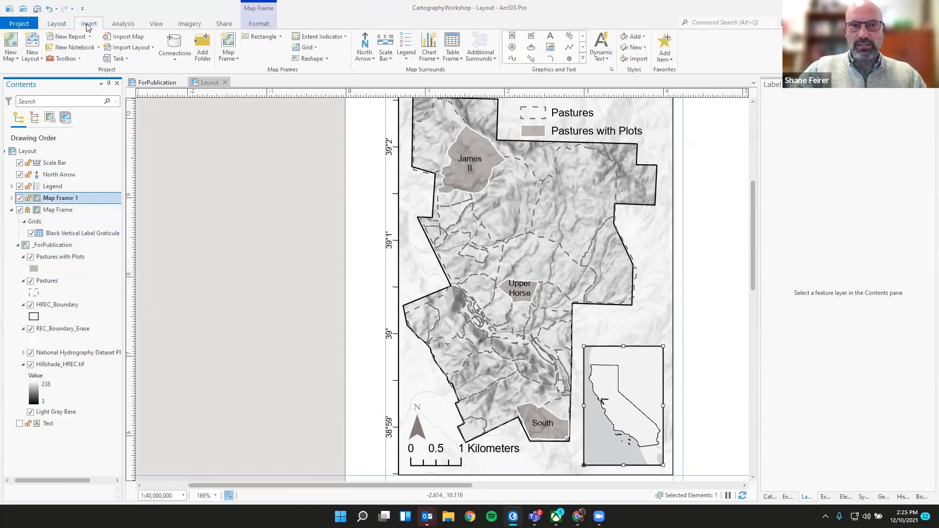
click(342, 37)
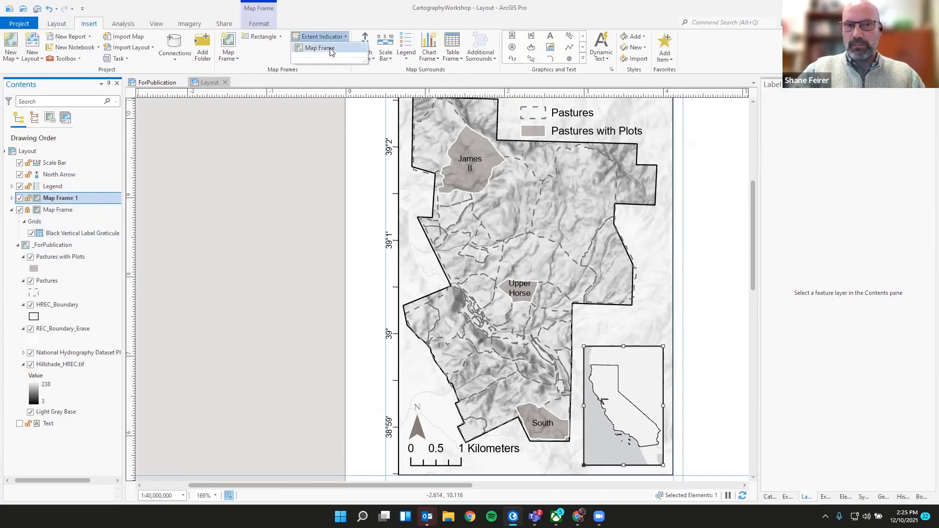
click(328, 49)
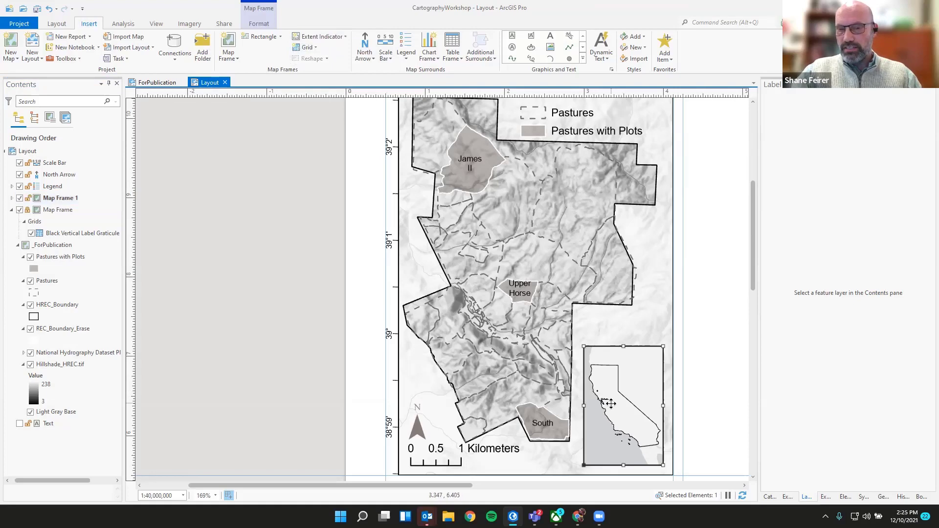
Step: Examine the extent indicator on the California inset up close and expand the Map Frame 1 entry in the contents
scroll(595, 391, up, 6)
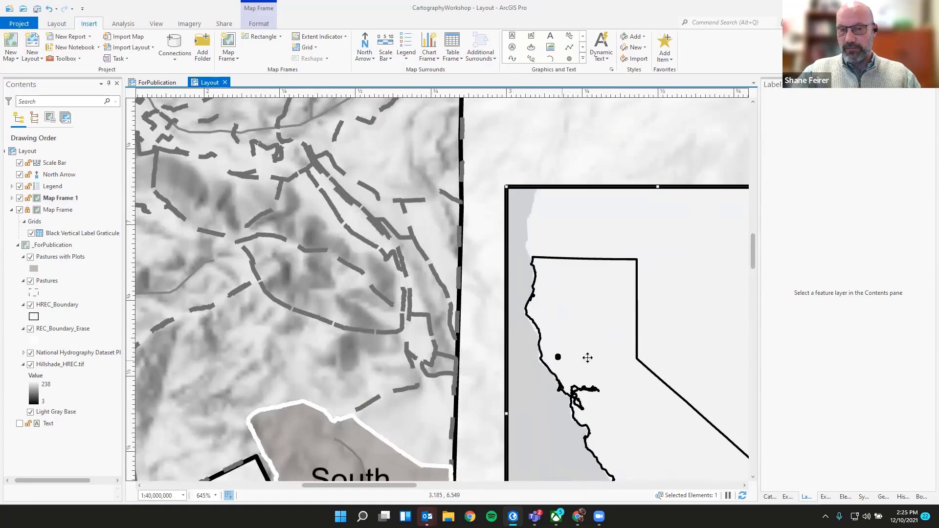
scroll(588, 356, down, 4)
scroll(588, 357, down, 3)
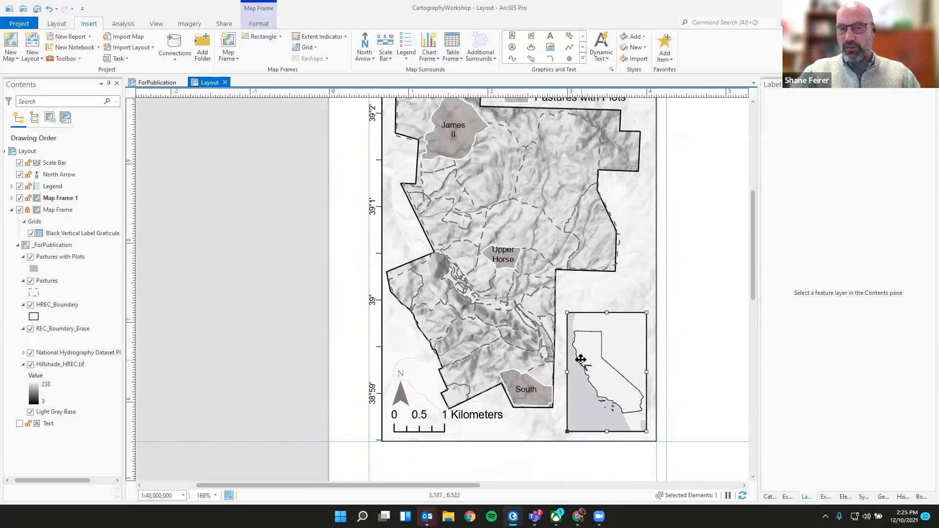
scroll(580, 359, up, 1)
scroll(580, 359, up, 2)
scroll(582, 362, down, 1)
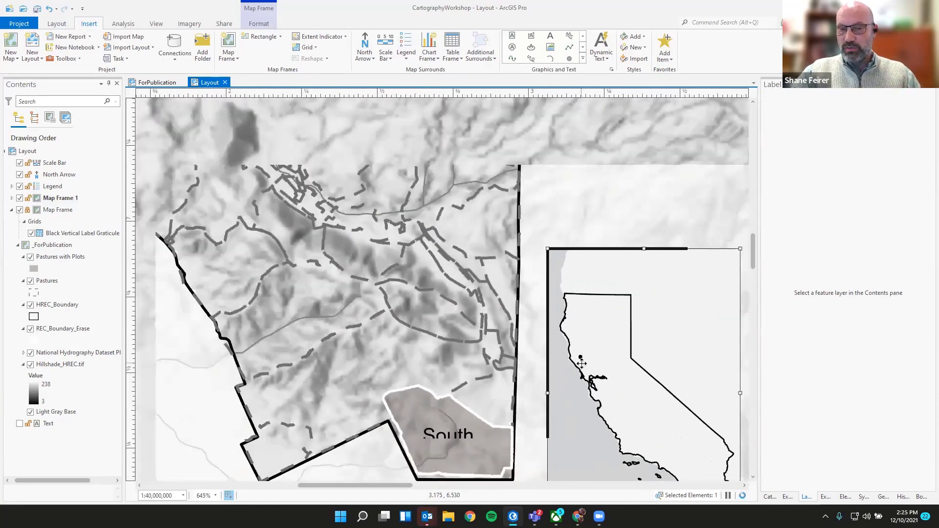
scroll(581, 362, down, 2)
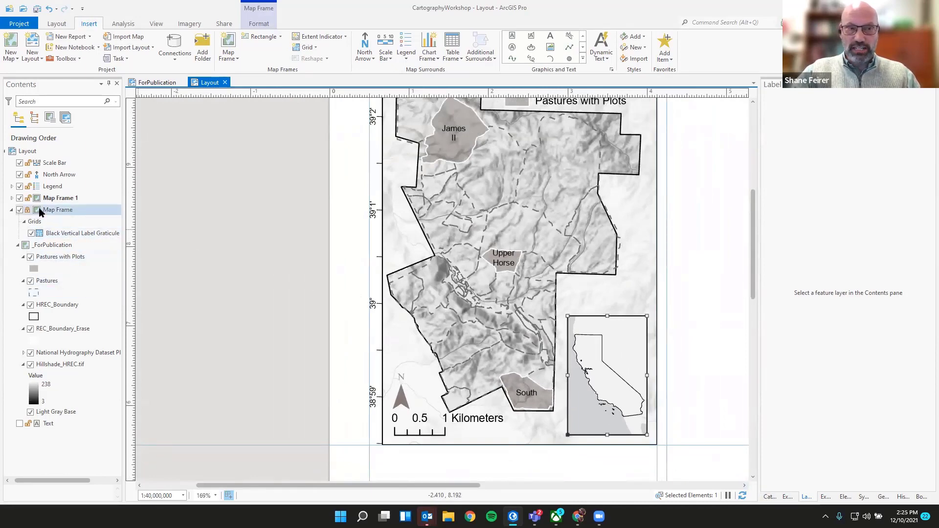
click(12, 197)
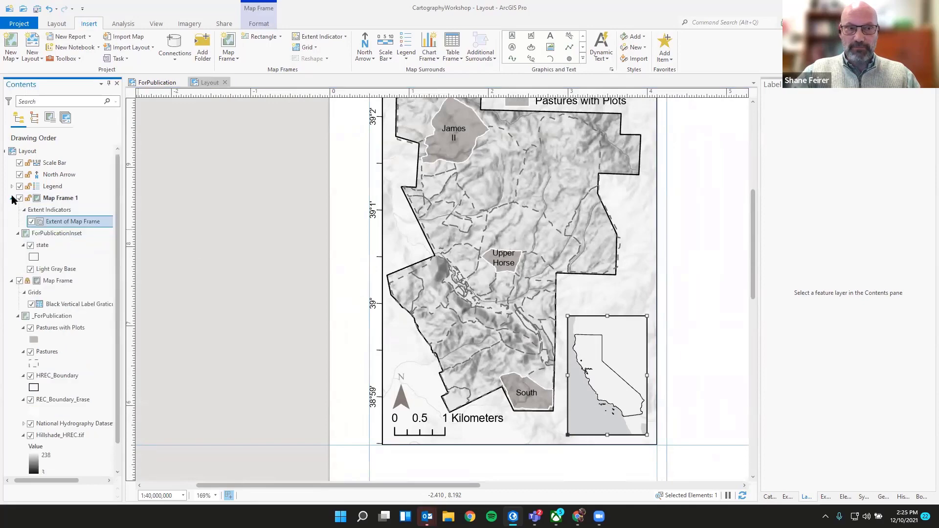
Step: Set the outline width of the main map's extent indicator symbol to 3 pt and apply it to the California inset
double_click(73, 222)
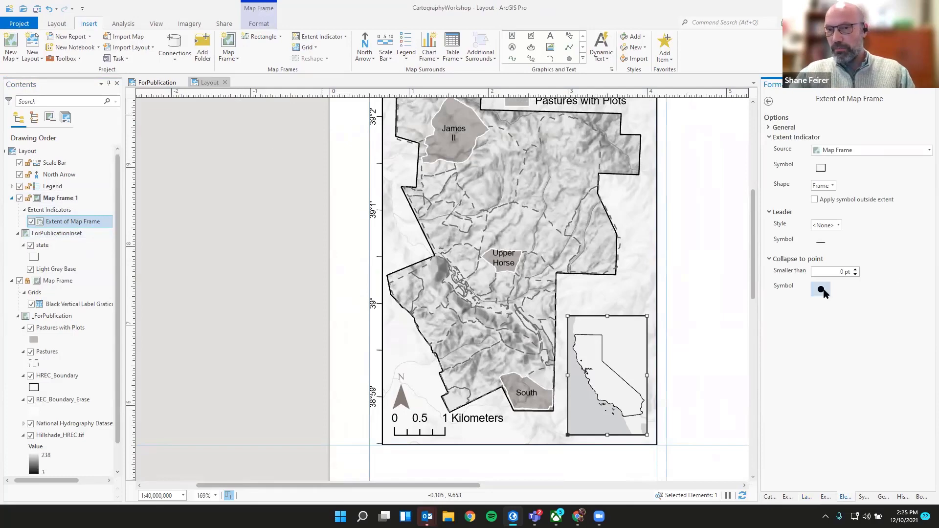
click(821, 169)
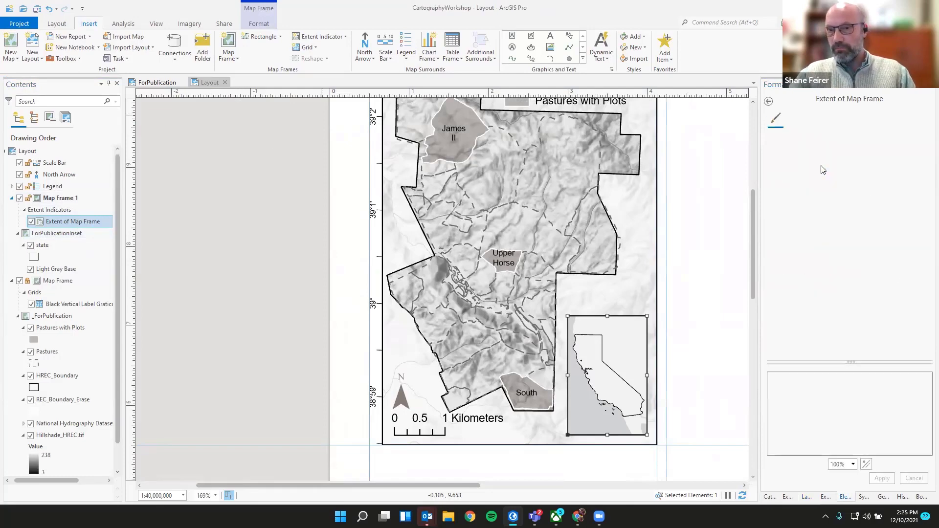
click(924, 179)
click(927, 176)
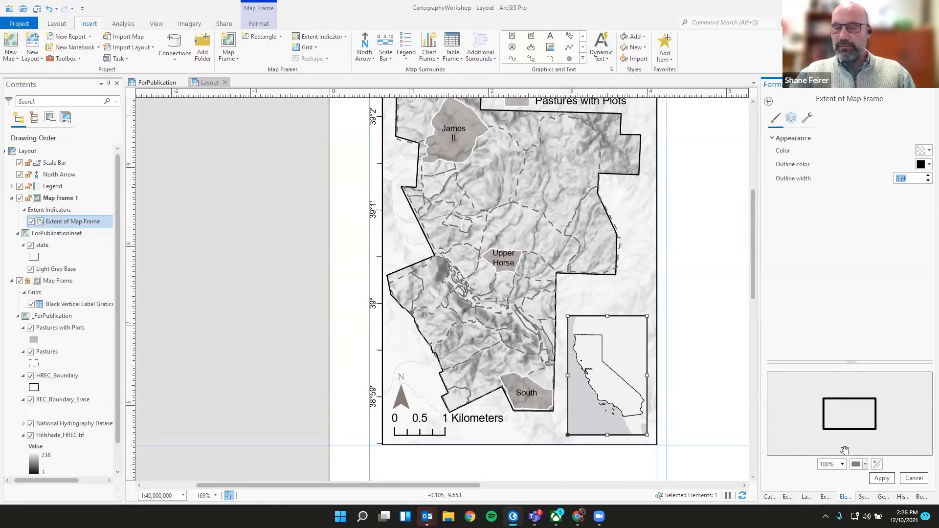
click(886, 480)
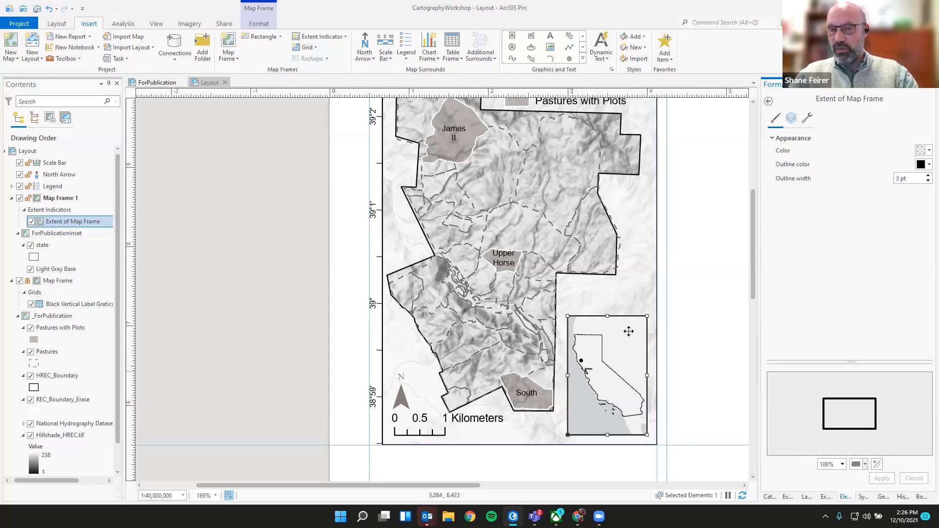
click(683, 337)
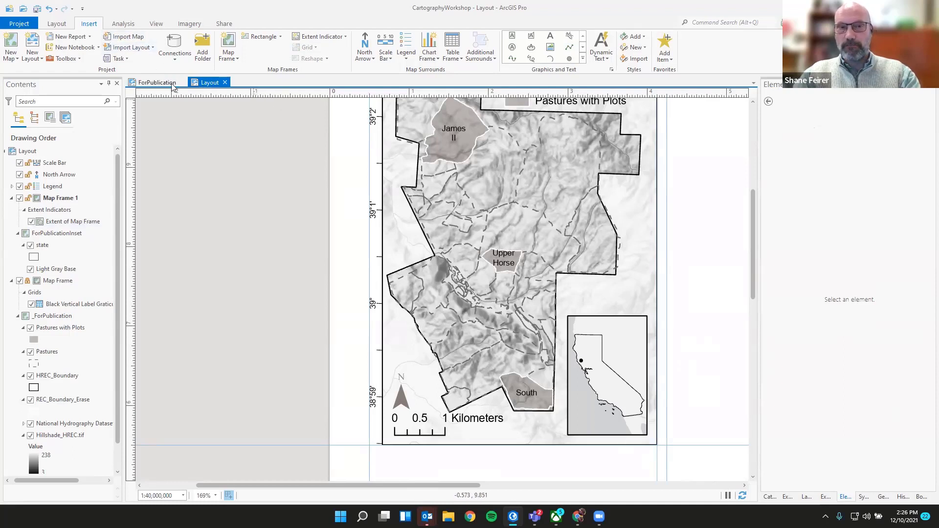
Step: Add a "Study Area" text box about 0.4 by 0.38 in on the inset, northeast of the California outline
click(513, 37)
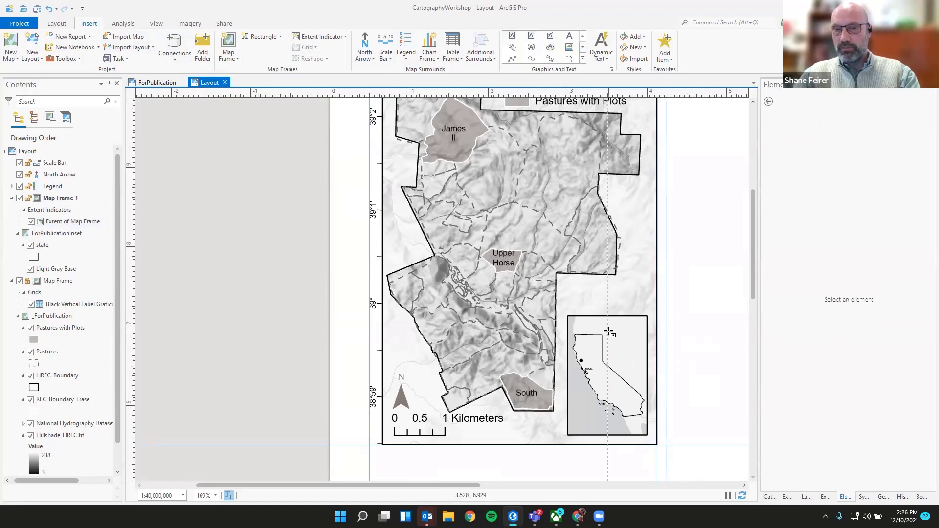
drag(608, 332, 640, 362)
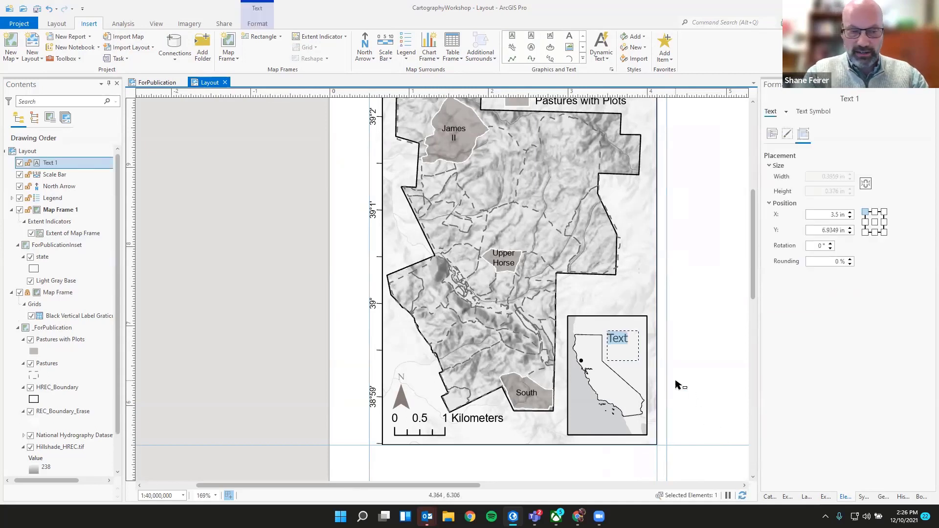
text(Study Area)
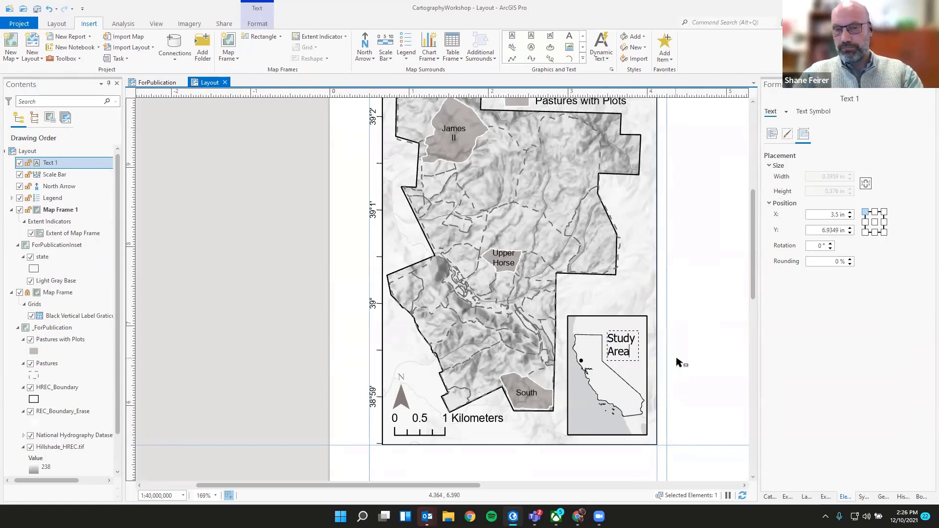
key(Escape)
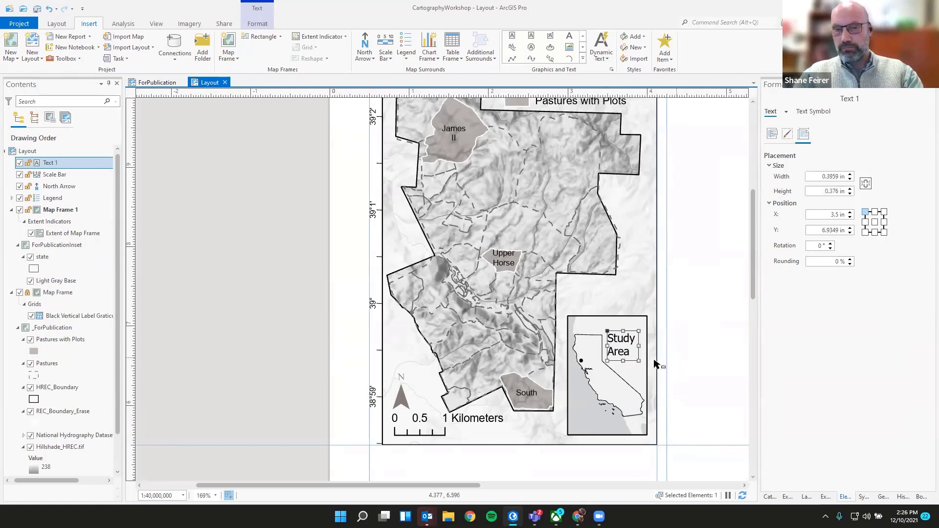
double_click(620, 339)
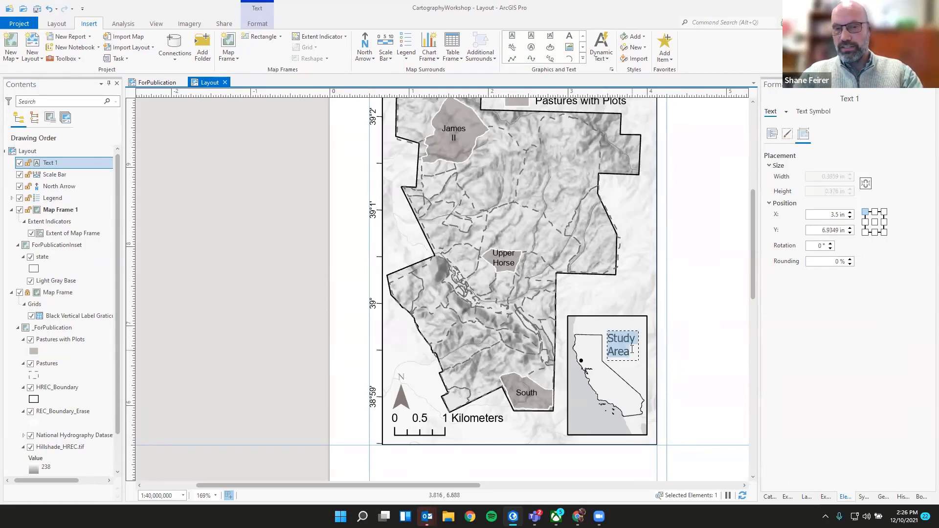
key(Escape)
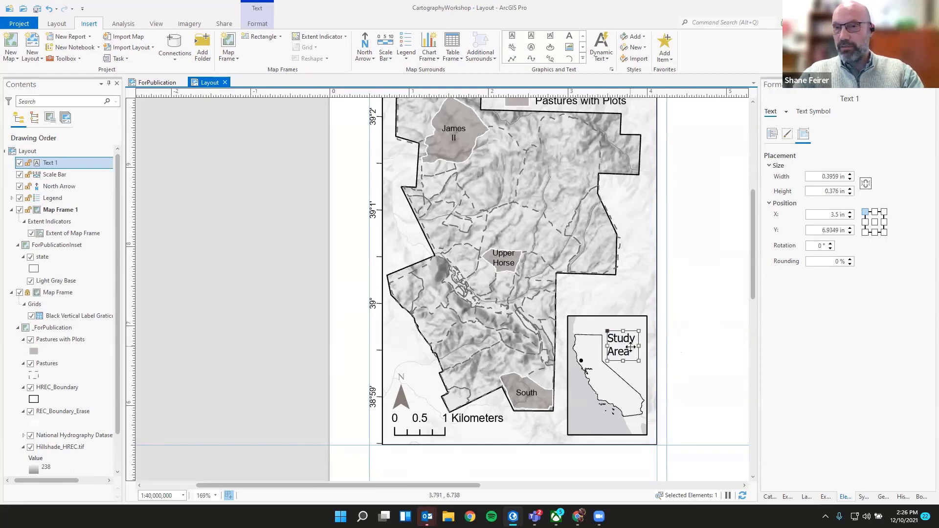
click(44, 166)
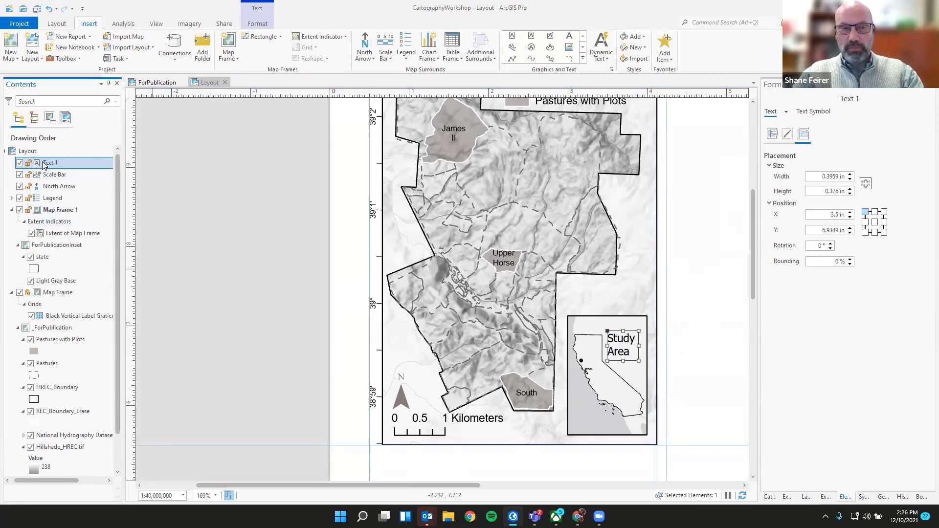
click(772, 136)
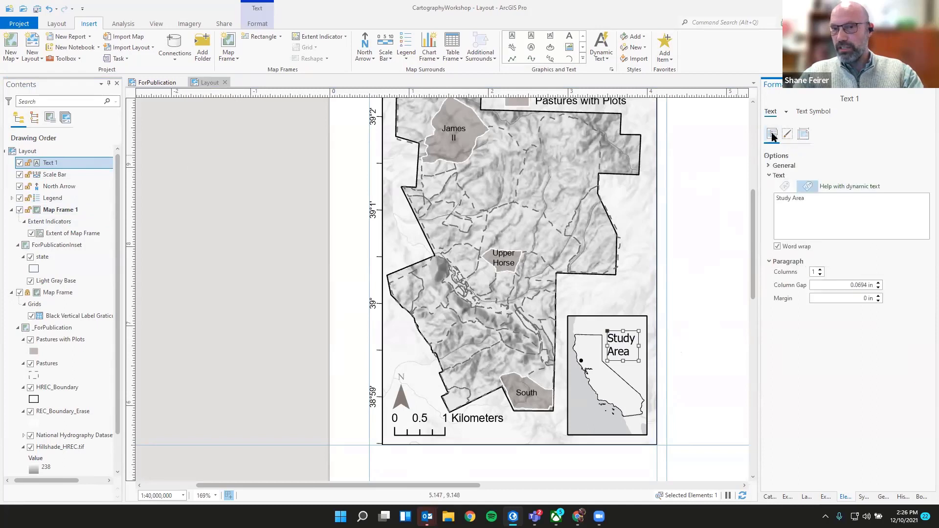
triple_click(814, 203)
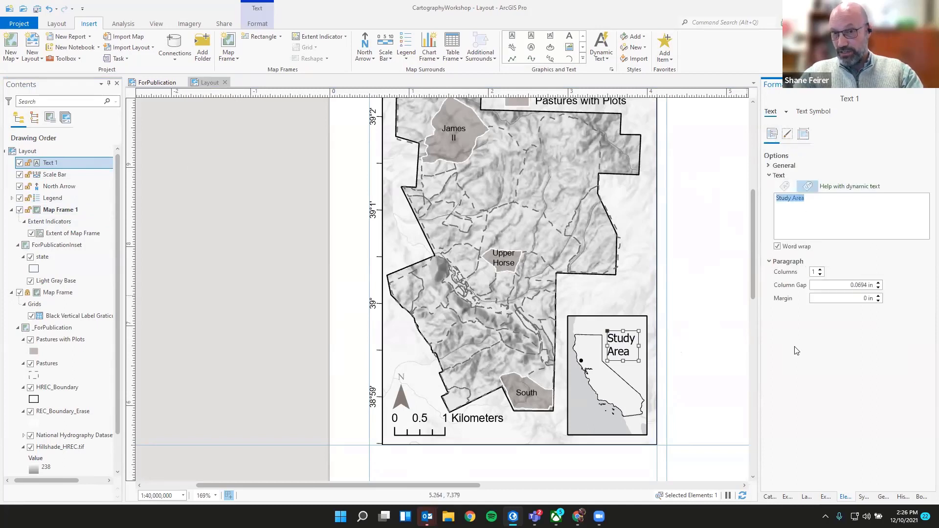
click(711, 306)
Step: Format the Study Area text on the inset in Arial at 6 pt
click(620, 344)
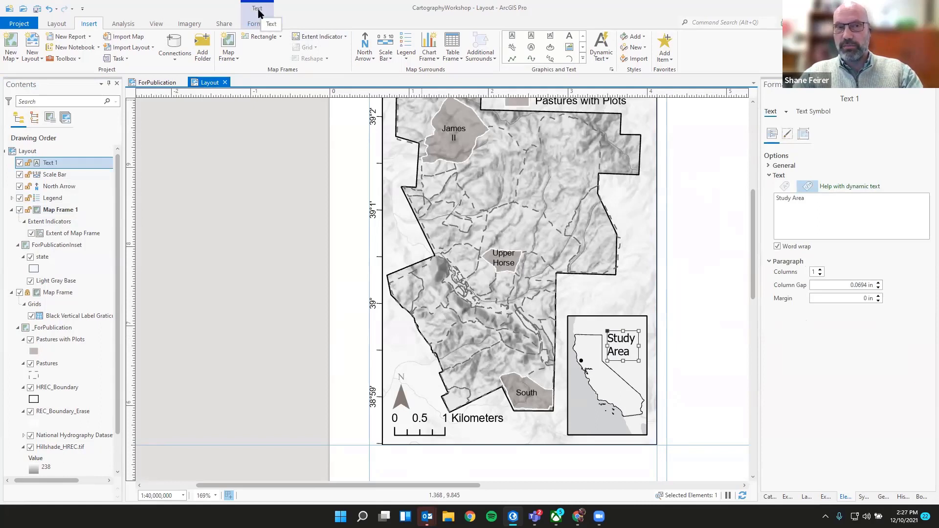
click(258, 26)
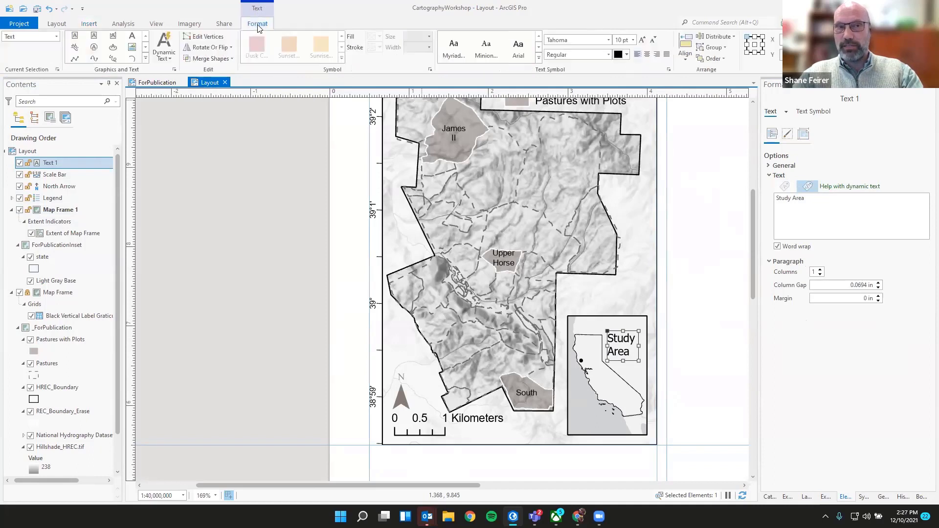
click(597, 40)
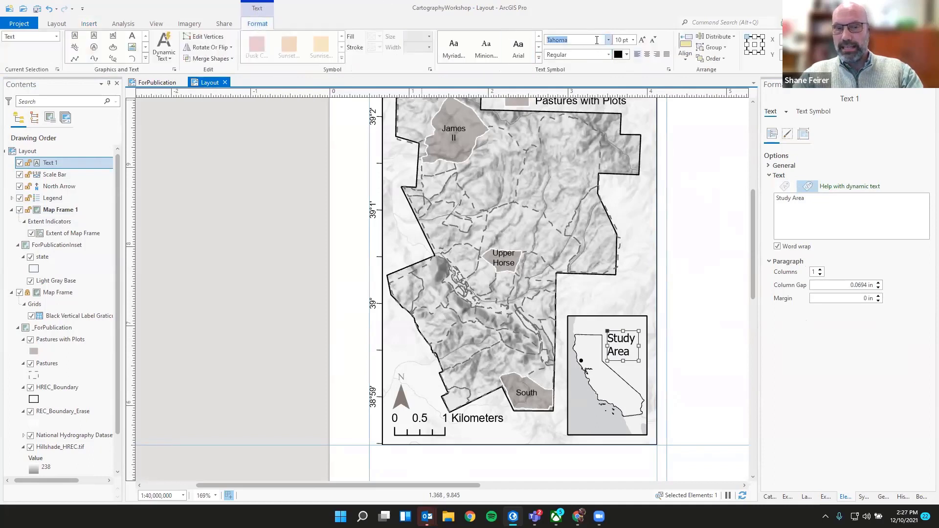
text(Arial)
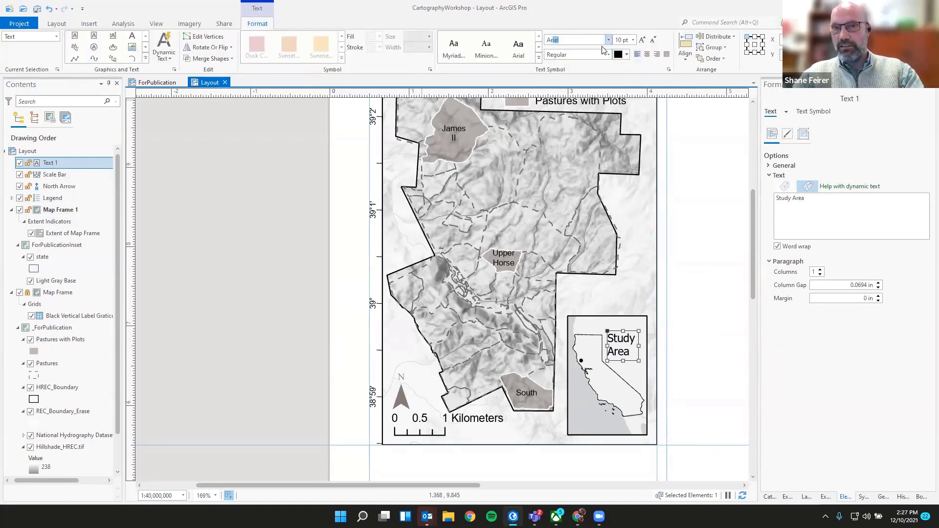
click(633, 40)
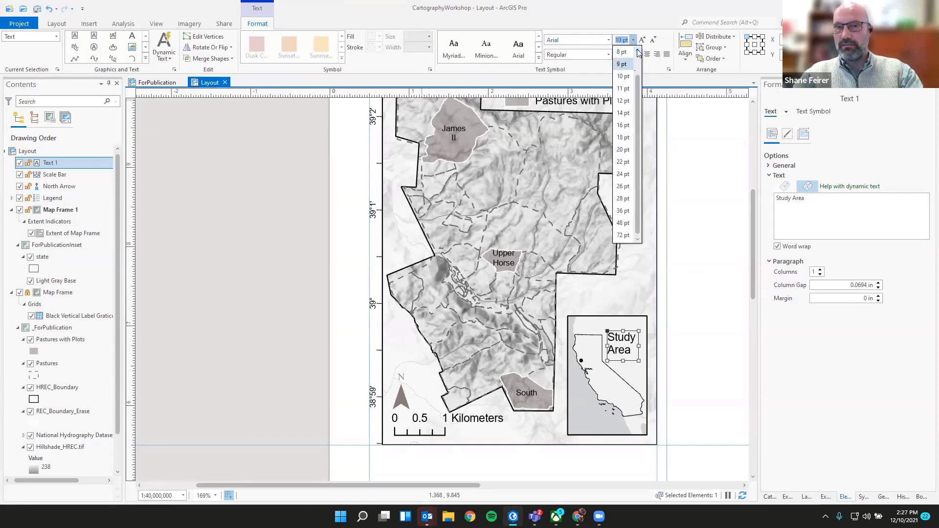
text(6)
key(Return)
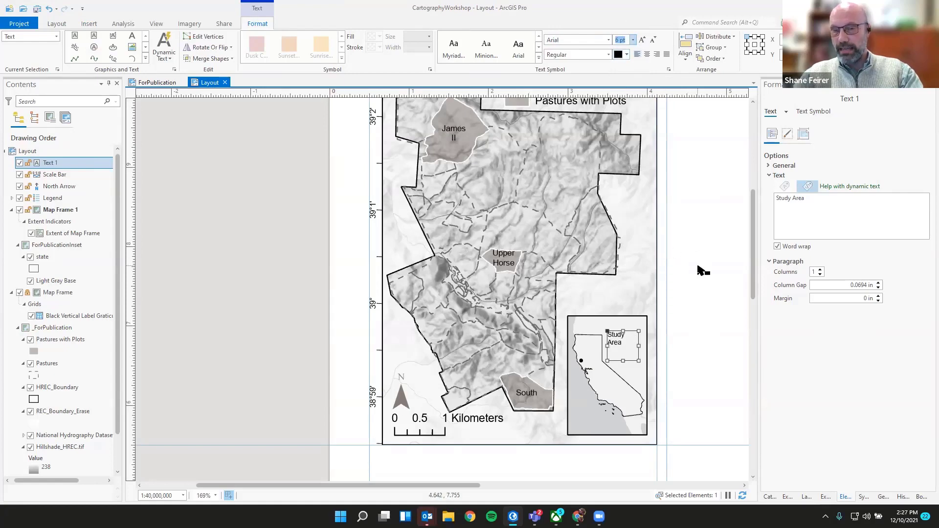
Step: Move the Study Area text slightly east and down, farther from the state outline and within the inset frame
click(679, 334)
click(621, 339)
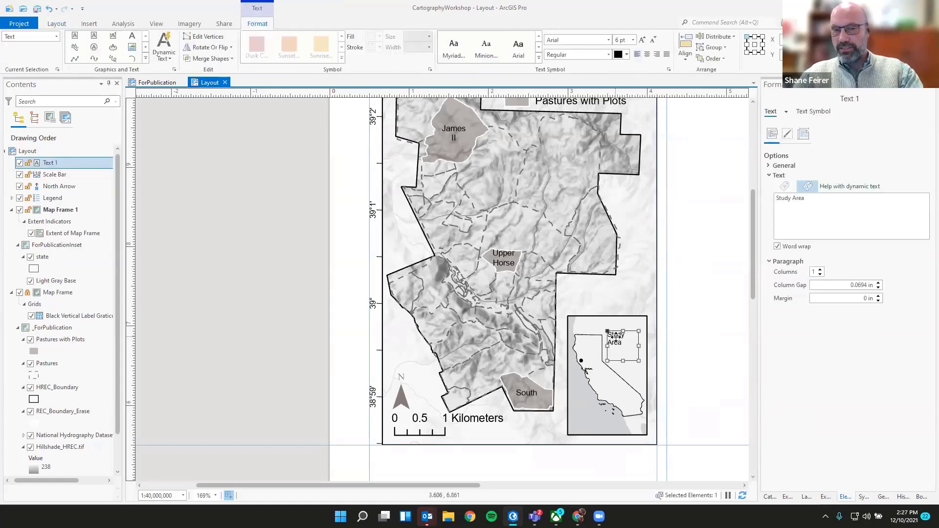
drag(616, 336, 627, 340)
click(674, 326)
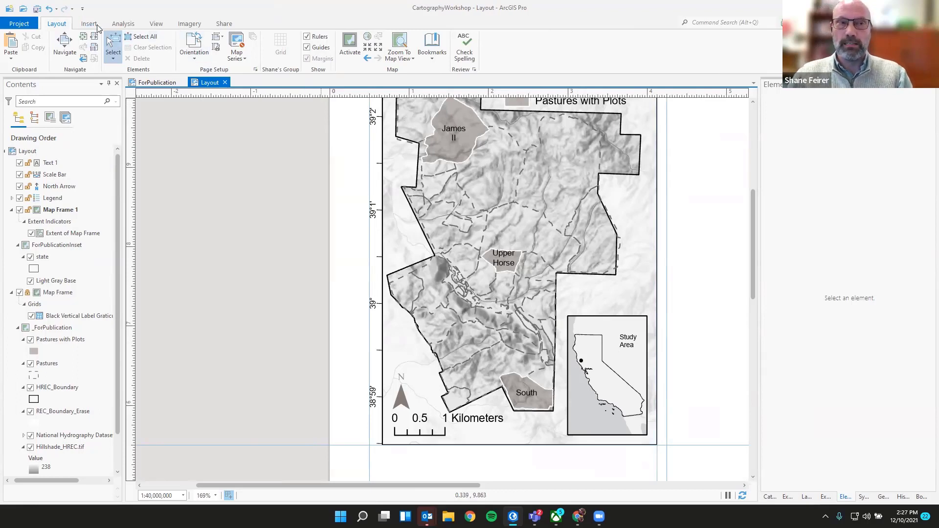
Step: Draw a straight leader line from the Study Area text to the study area dot on the California inset
click(89, 23)
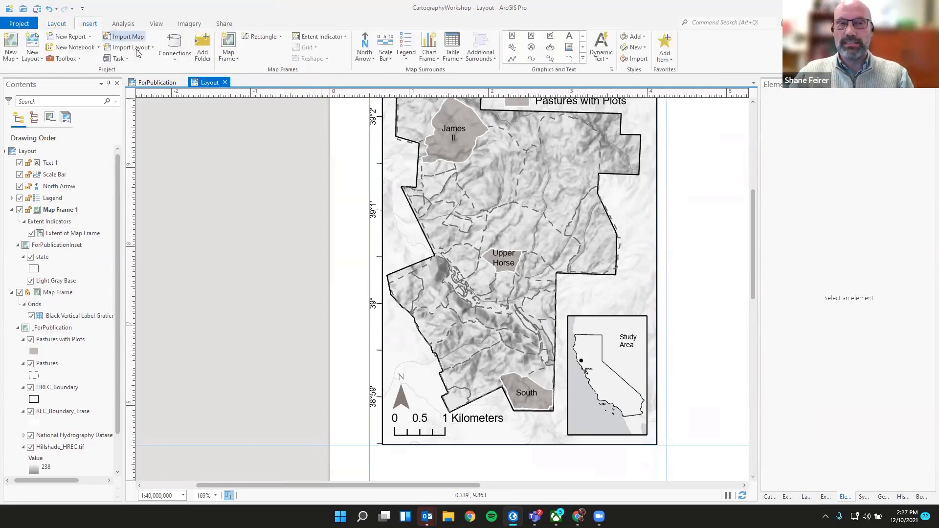
click(512, 59)
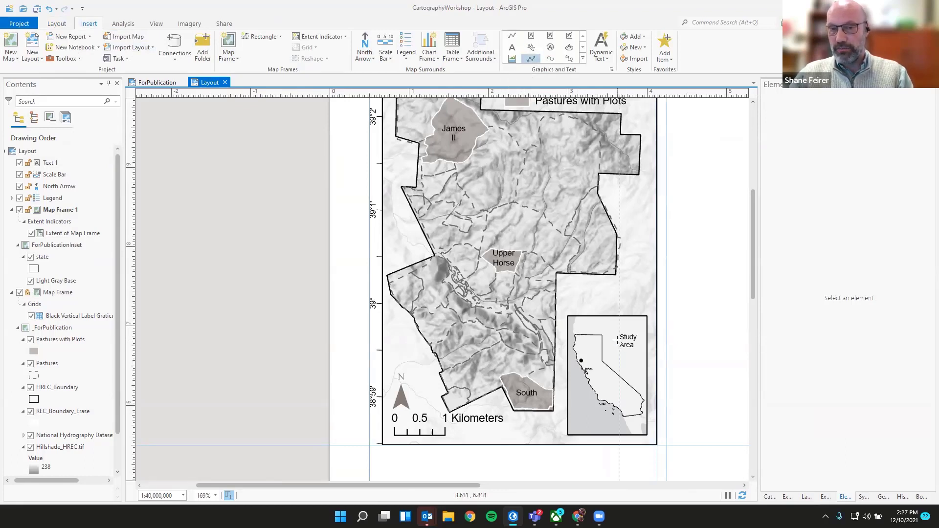
click(619, 341)
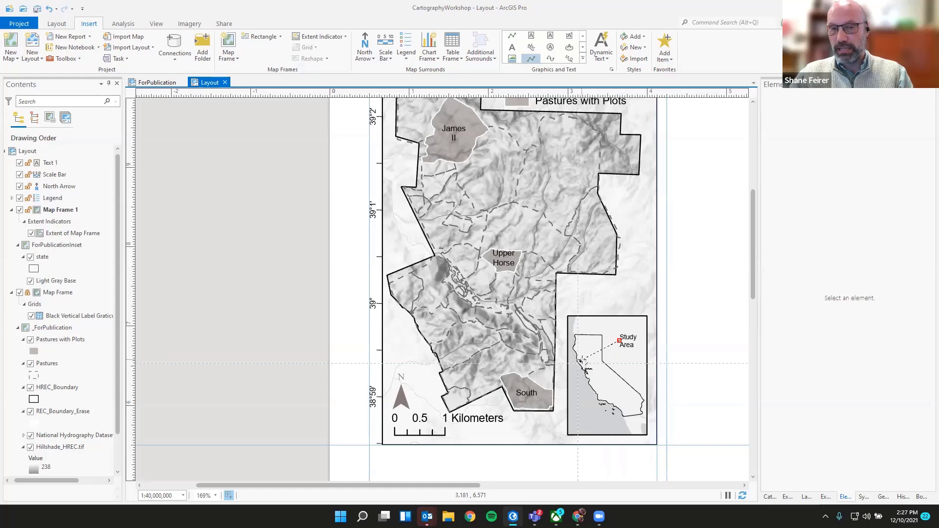
scroll(585, 361, up, 4)
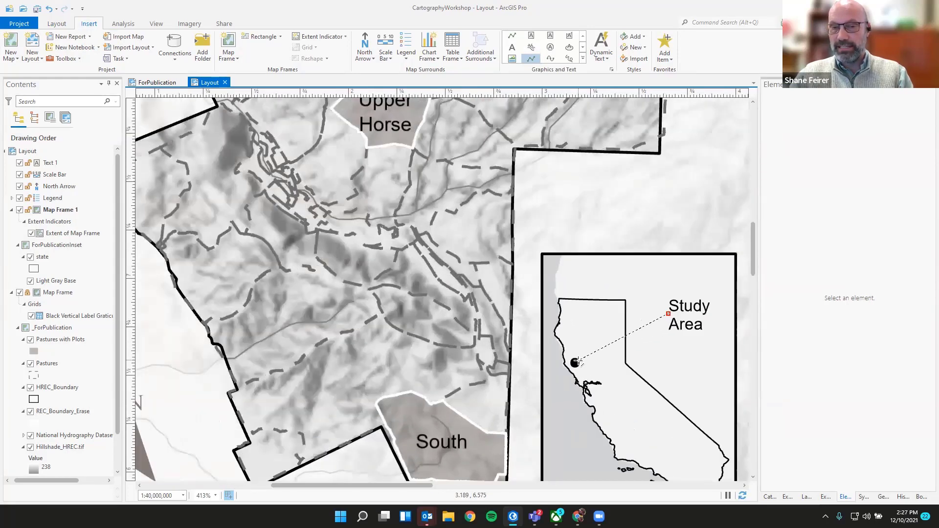
double_click(577, 362)
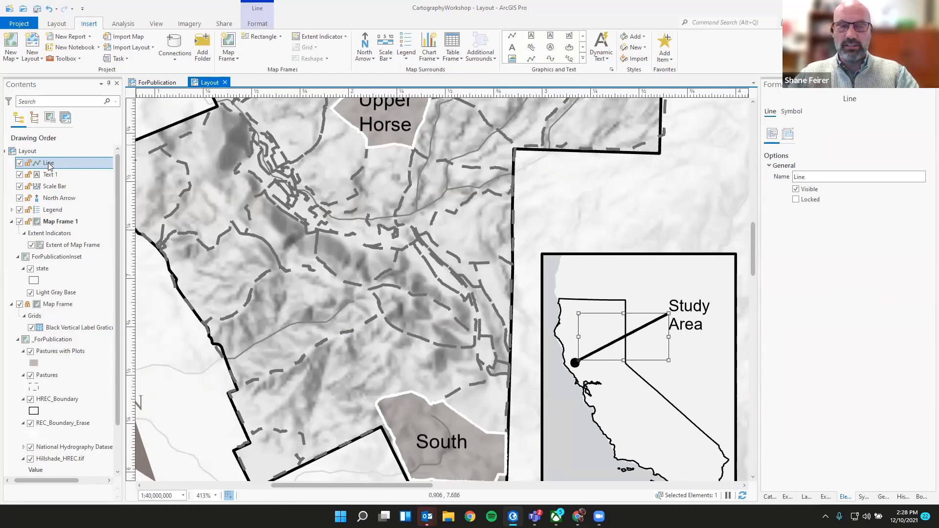
Step: Change the Study Area leader line to a dashed stroke with the 5 5 dash template and apply it
click(792, 112)
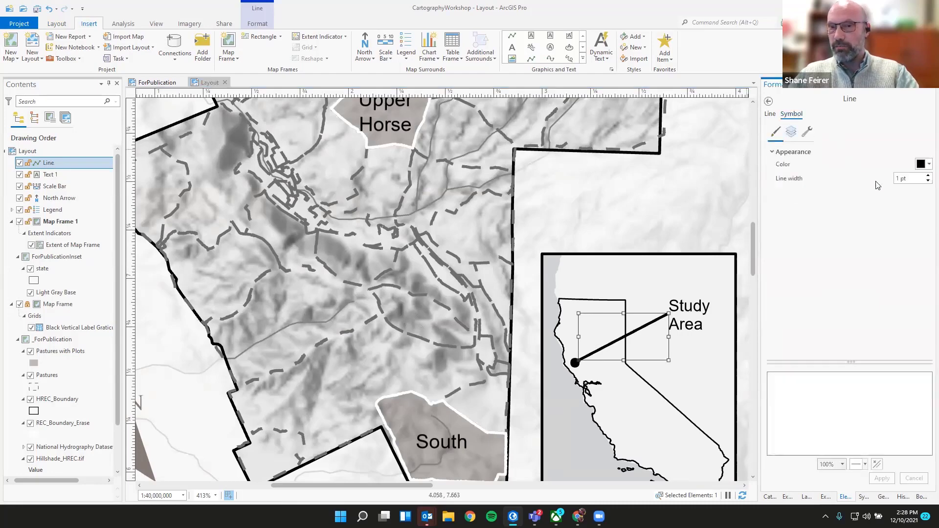
click(792, 133)
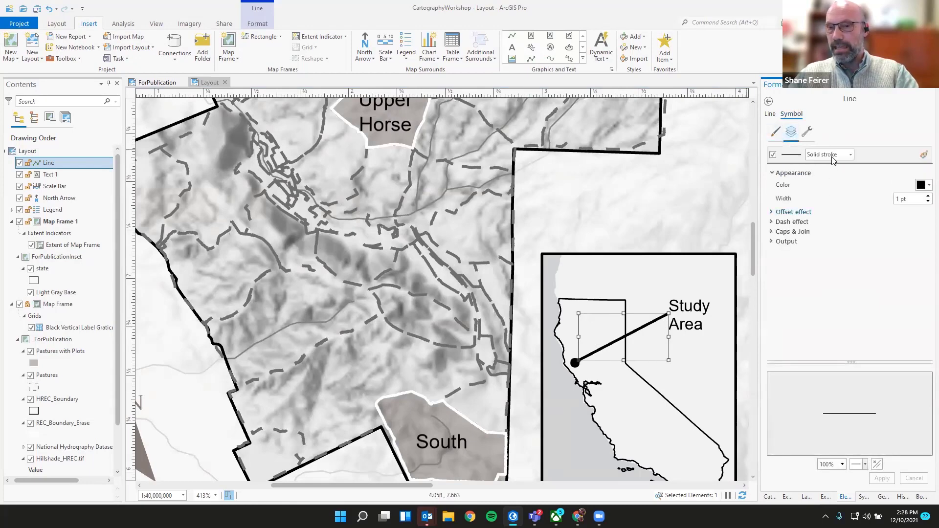
click(773, 223)
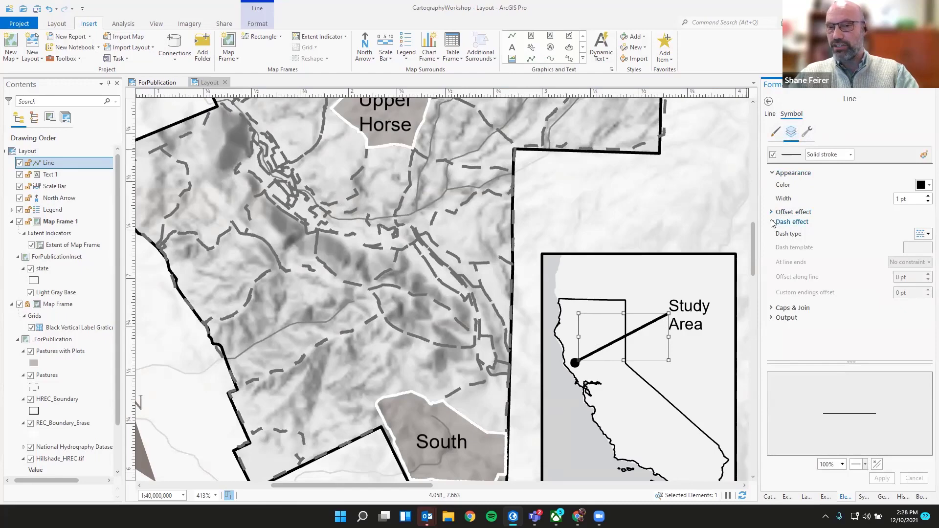
click(926, 236)
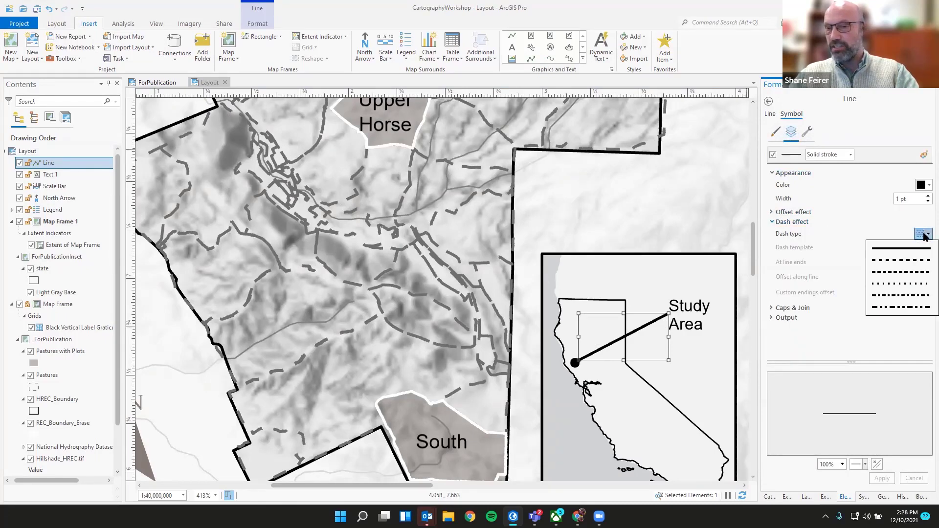
click(922, 261)
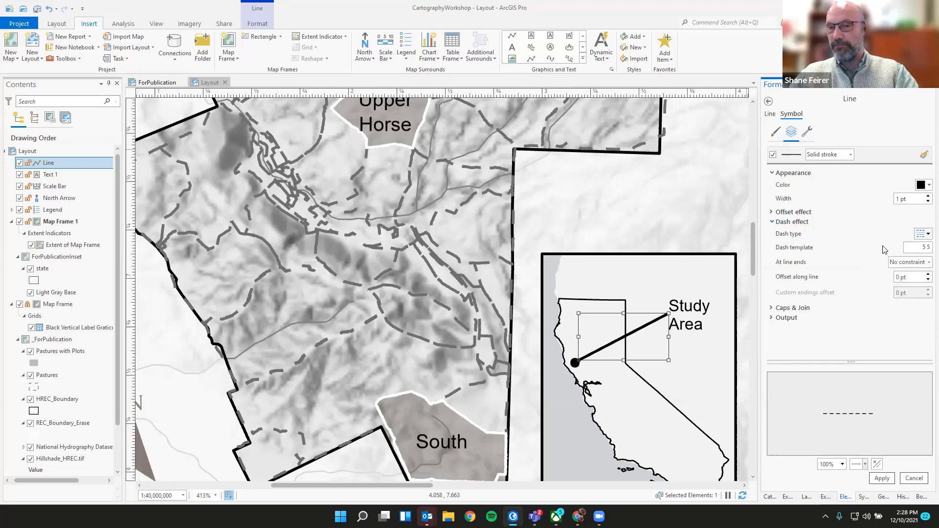
click(883, 479)
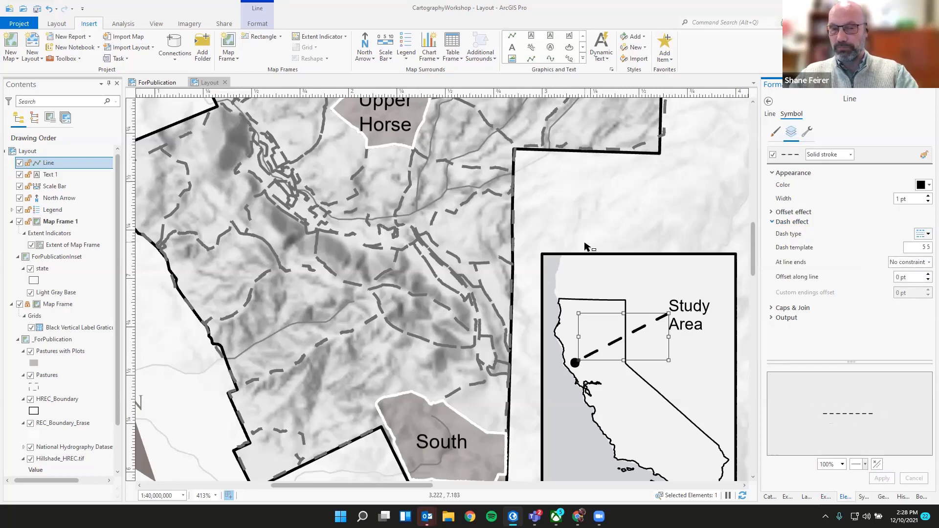
scroll(590, 240, down, 2)
scroll(590, 240, down, 4)
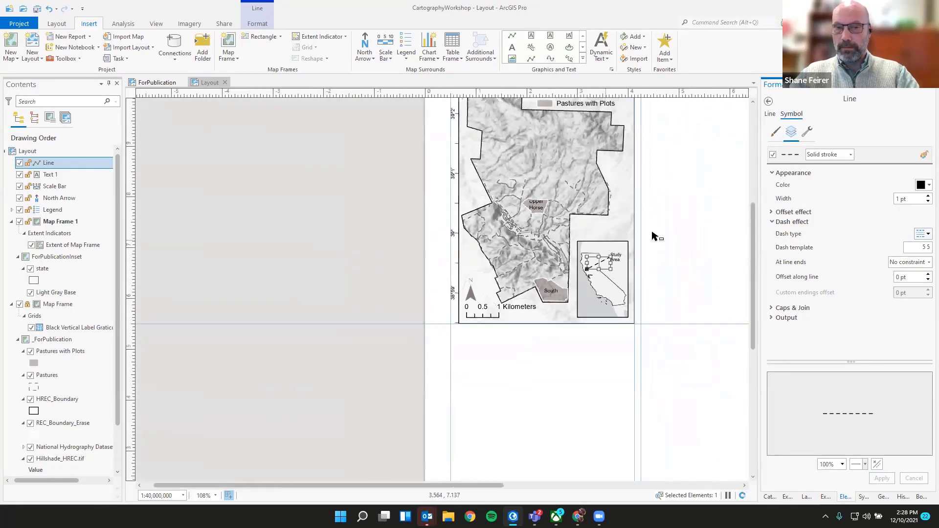
click(660, 234)
scroll(297, 191, down, 2)
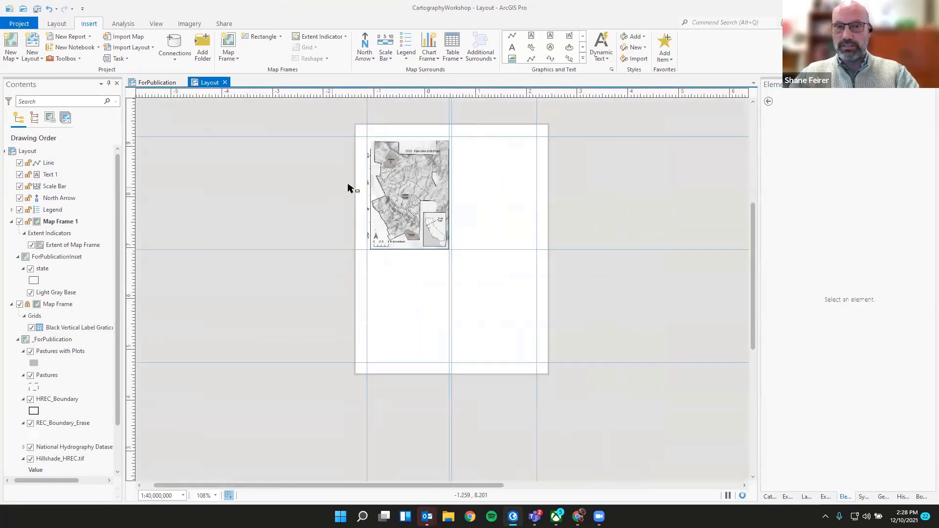
Step: Set up a PNG export of the study area layout, clipped to the graphics extent
scroll(365, 147, up, 2)
drag(320, 189, 321, 203)
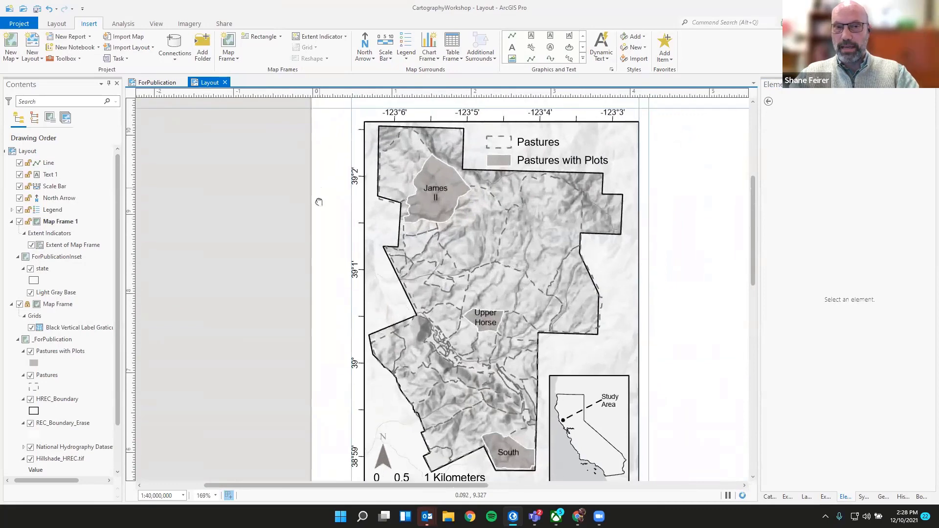
scroll(321, 204, down, 2)
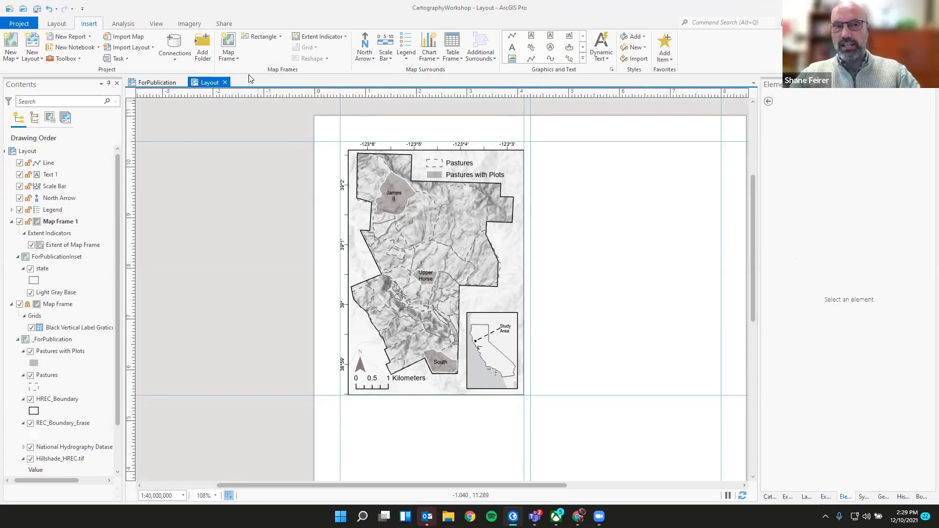
click(224, 23)
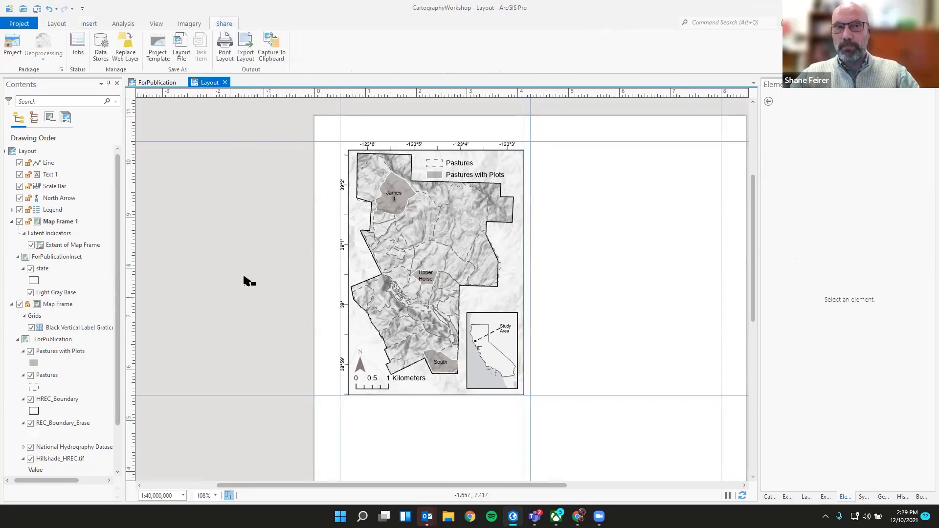
click(246, 46)
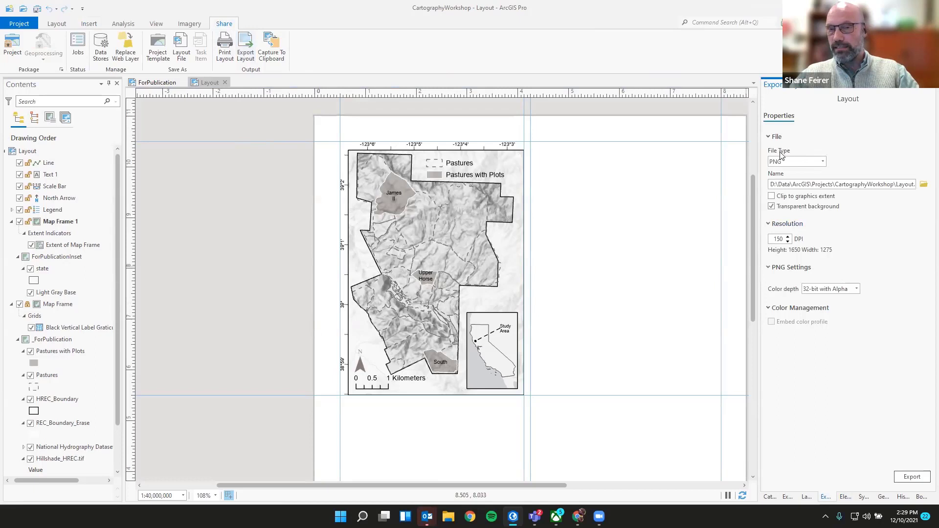
click(823, 161)
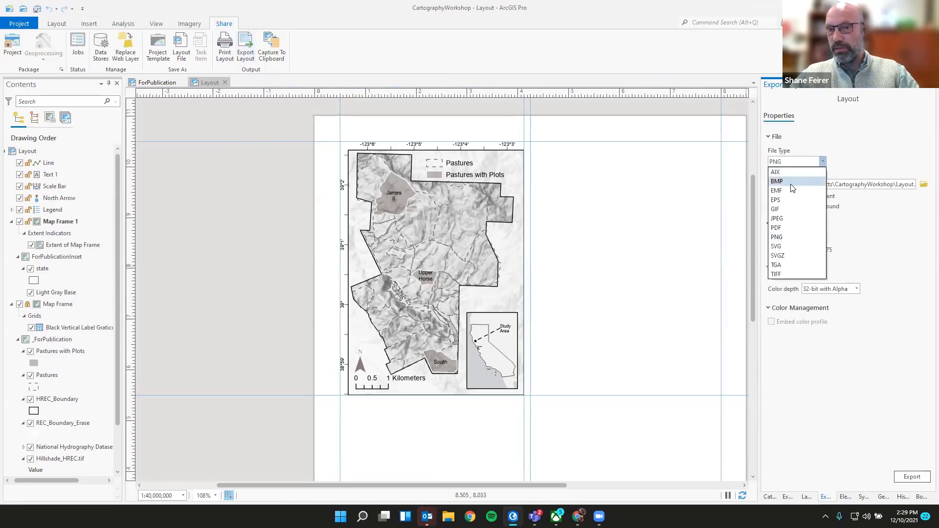
click(866, 137)
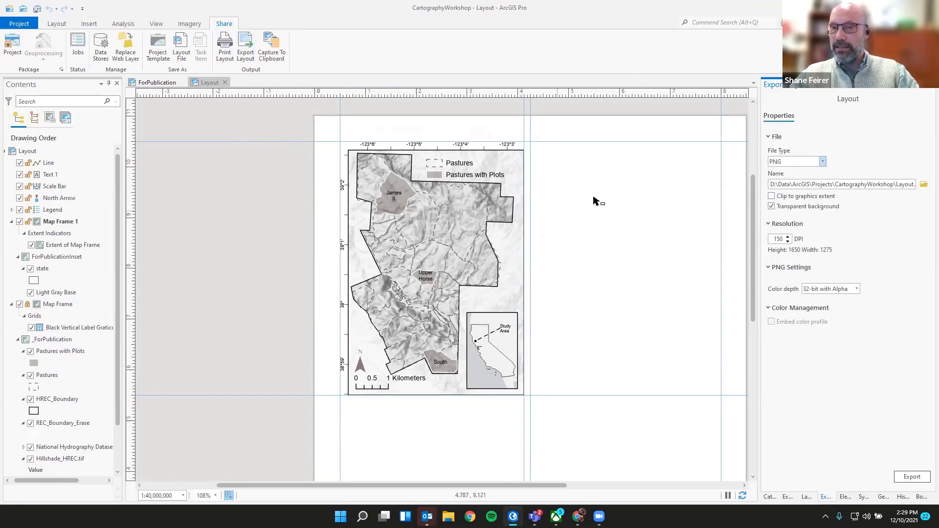
click(771, 196)
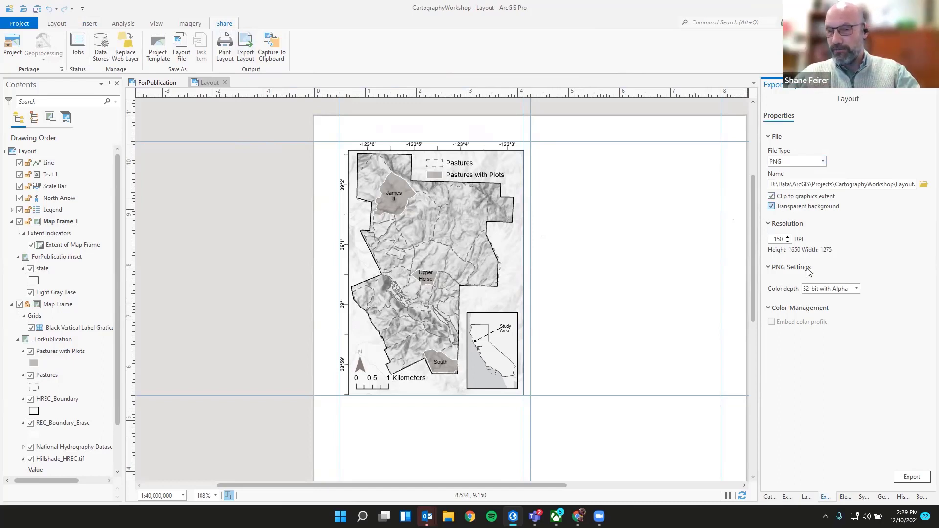
Step: Set the export resolution to 300 DPI and export the layout as Layout.png in the CartographyWorkshop project folder
double_click(778, 239)
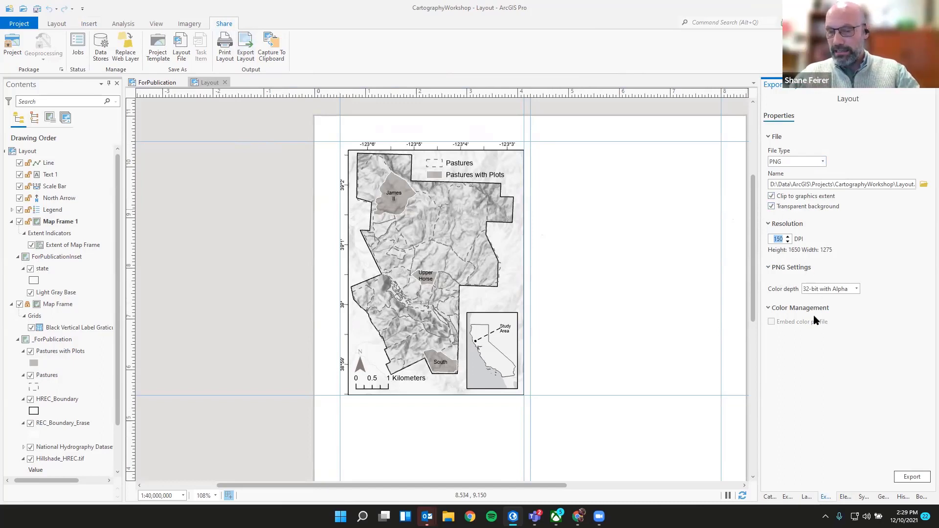
text(300)
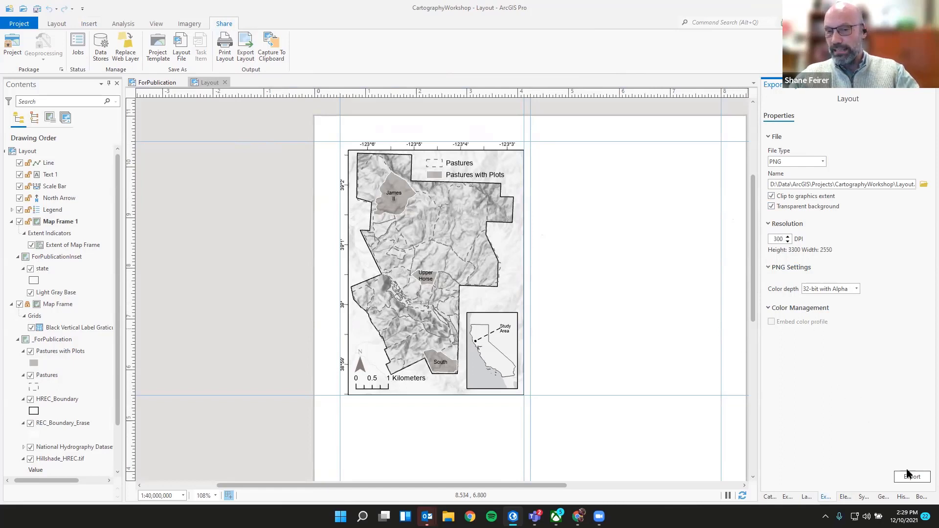
drag(843, 186, 924, 188)
click(859, 395)
click(908, 478)
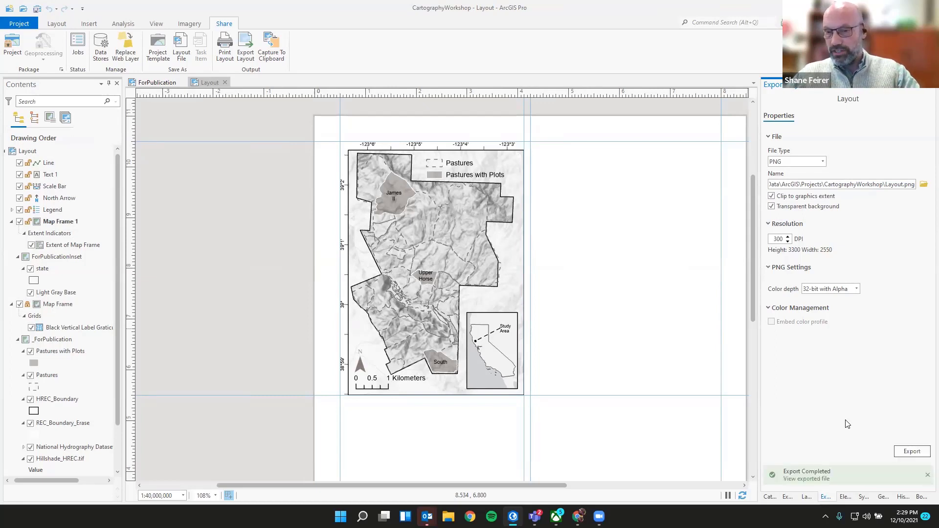
Step: View the exported Layout.png, check the map, inset and labels, and close the image
click(810, 479)
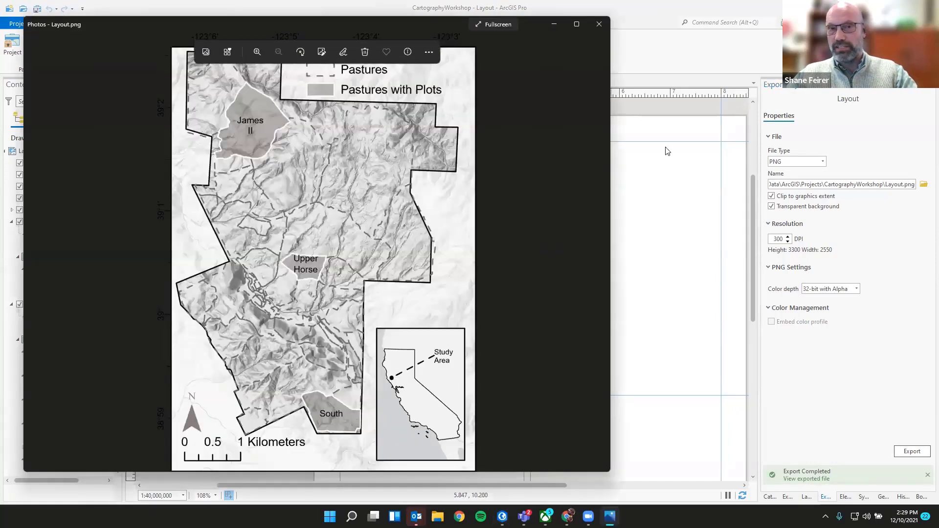
drag(447, 30, 613, 37)
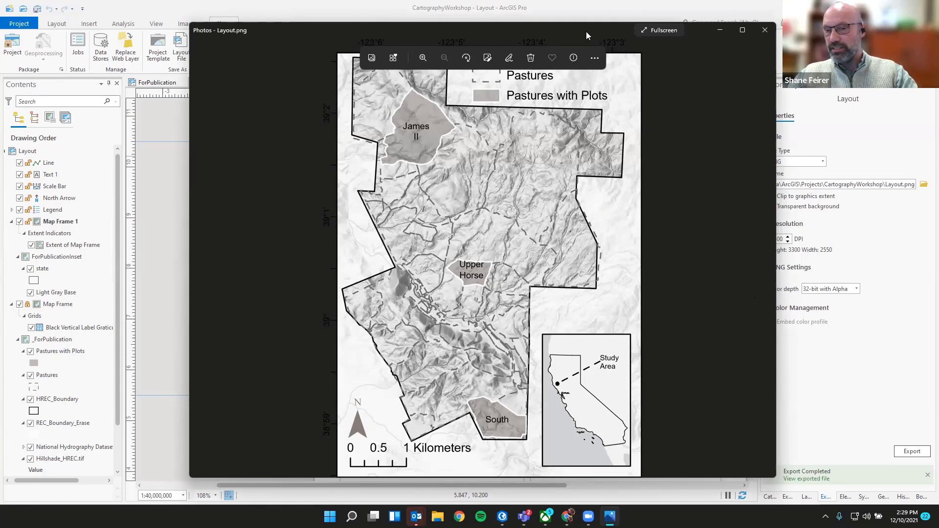
drag(587, 31, 570, 31)
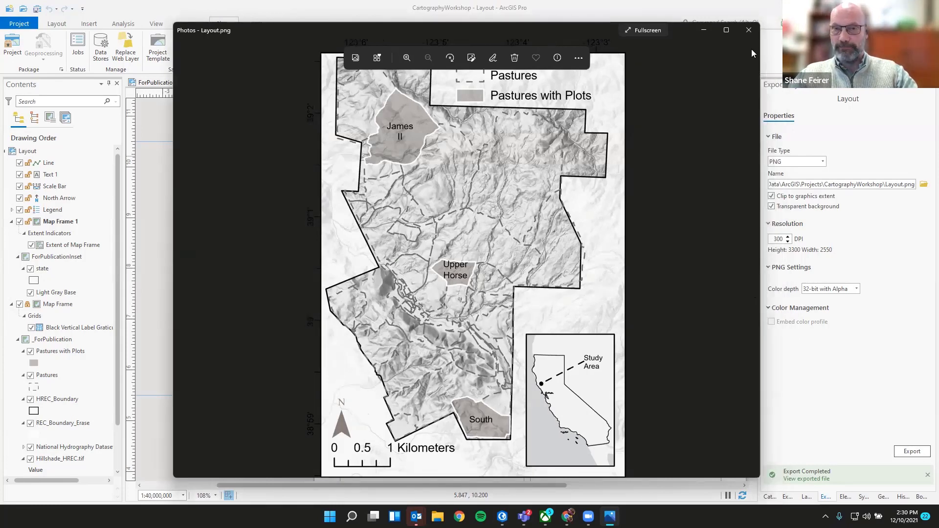
click(750, 31)
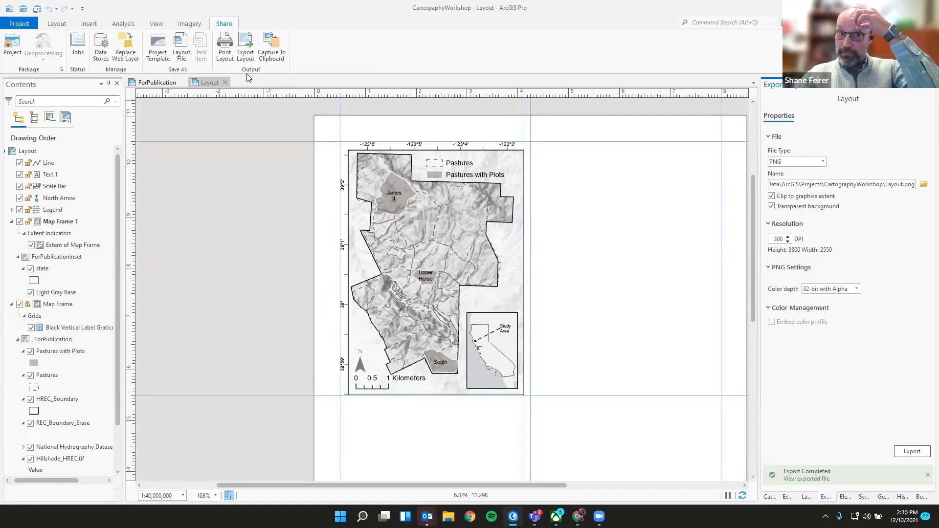
Step: Close the Layout and ForPublication layouts and open the project's ForHandout layout
click(226, 82)
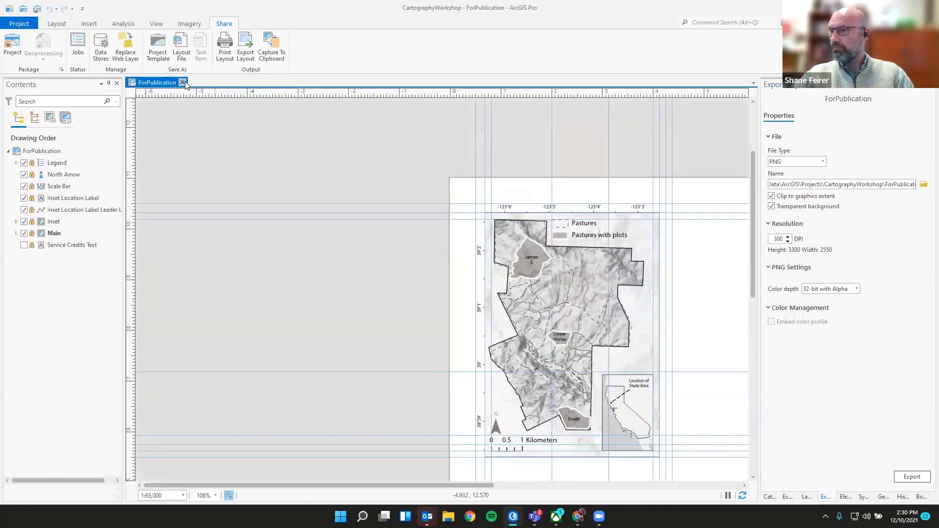
click(183, 82)
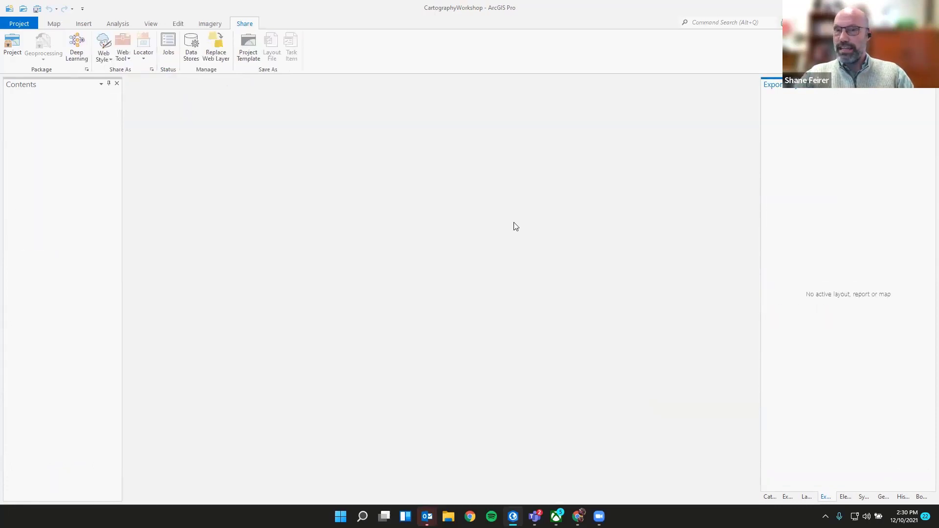
click(768, 497)
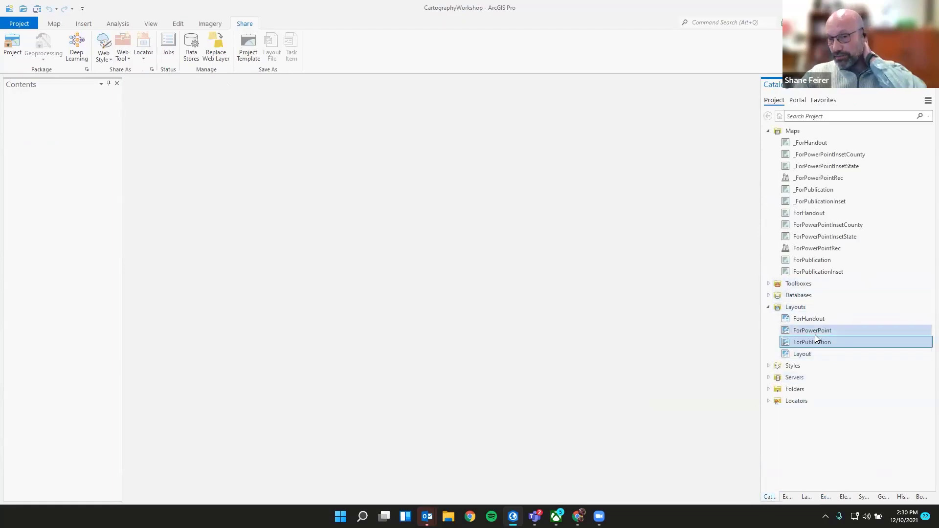
double_click(814, 319)
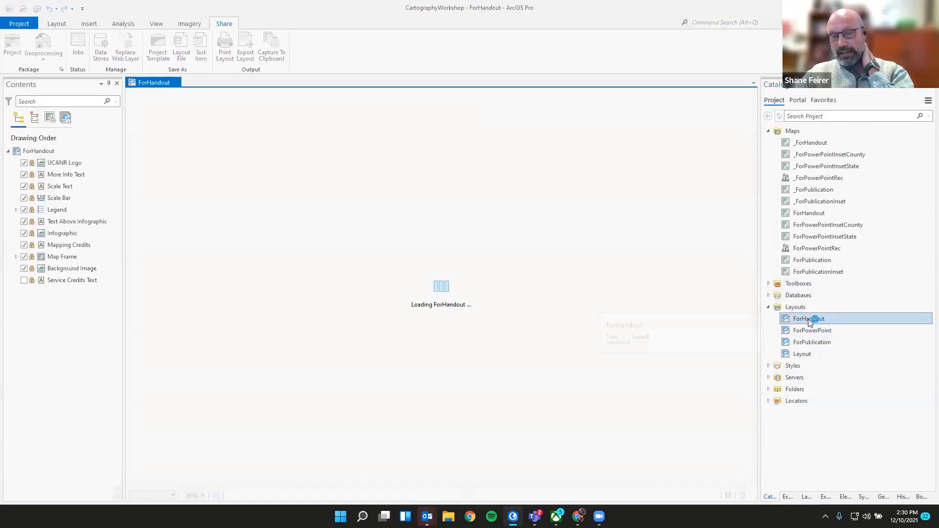
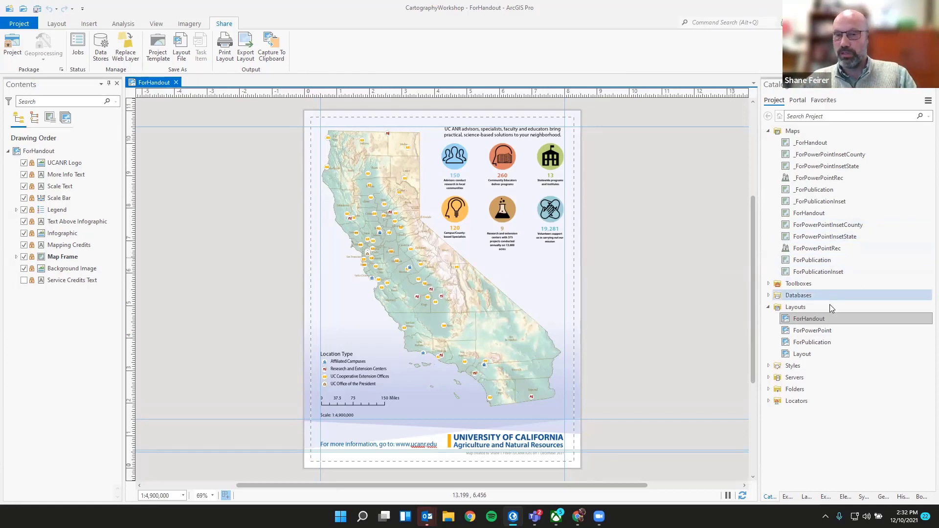
Step: Create a blank ANSI portrait Letter layout of 8.5 x 11 inches, check its ruler and guide options, and close it
click(797, 307)
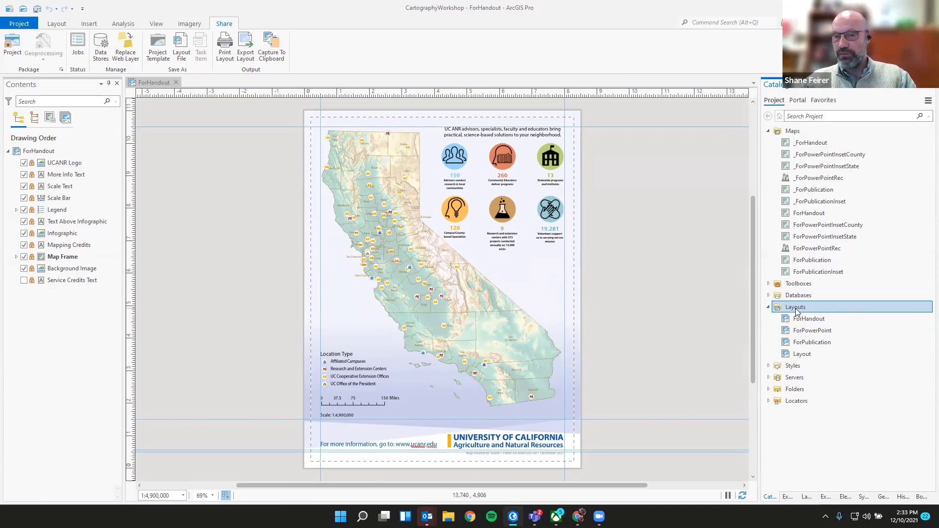
click(88, 23)
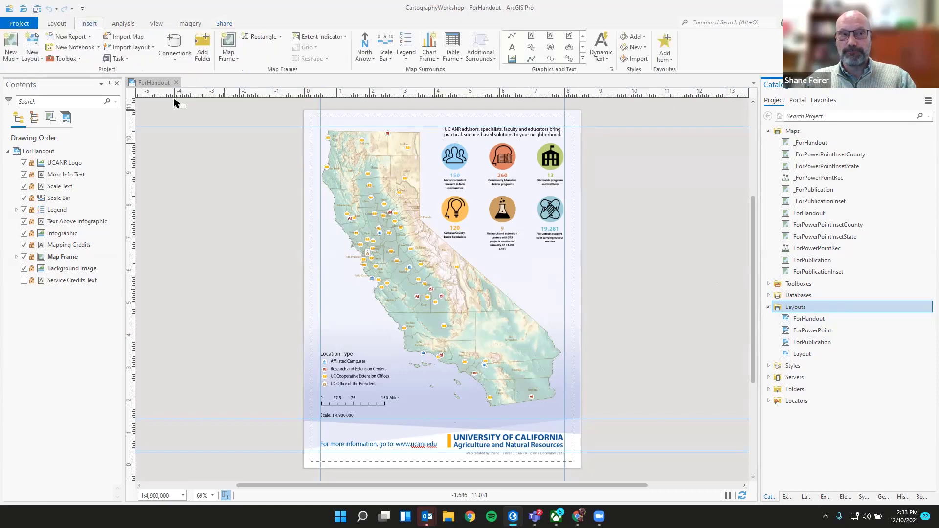
click(34, 42)
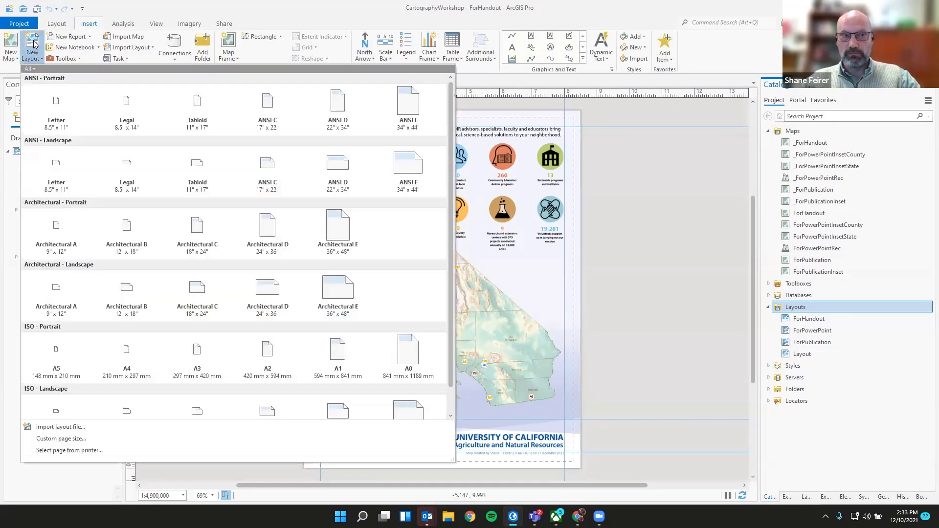
click(67, 113)
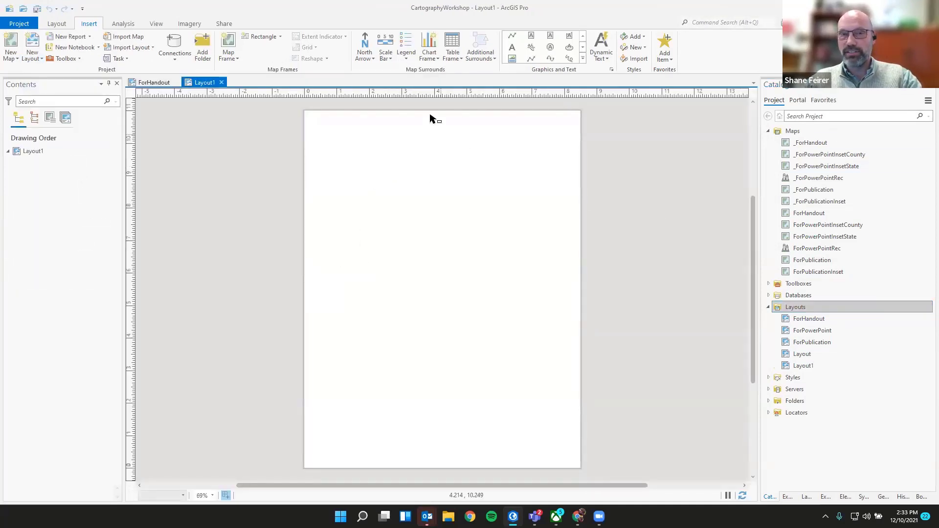
right_click(359, 91)
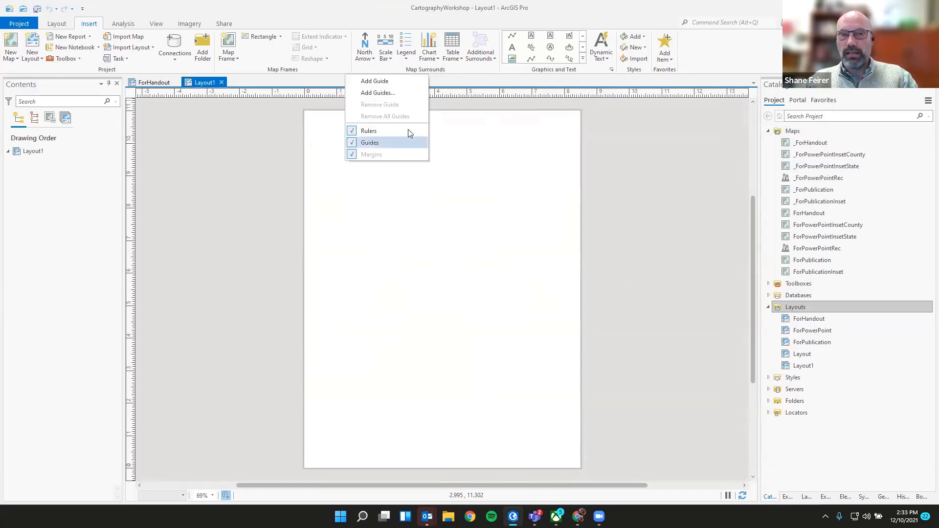
click(473, 110)
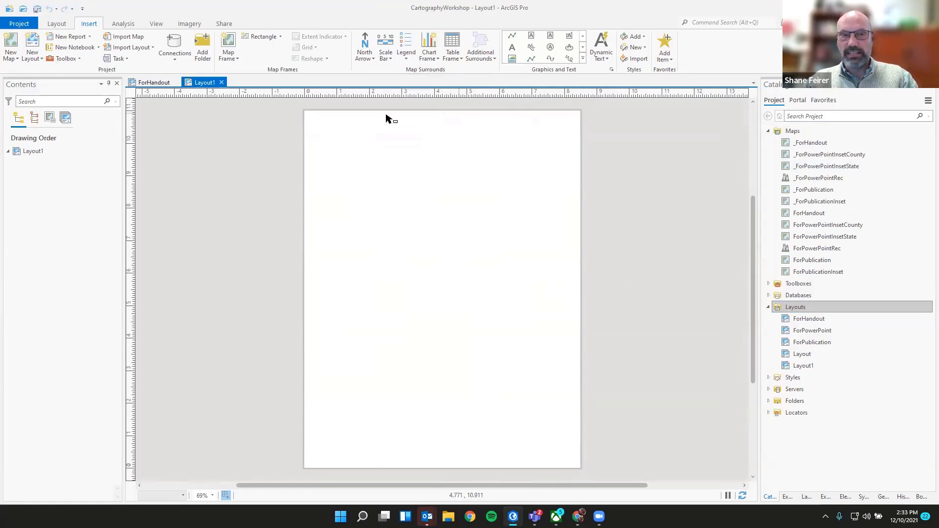
click(222, 83)
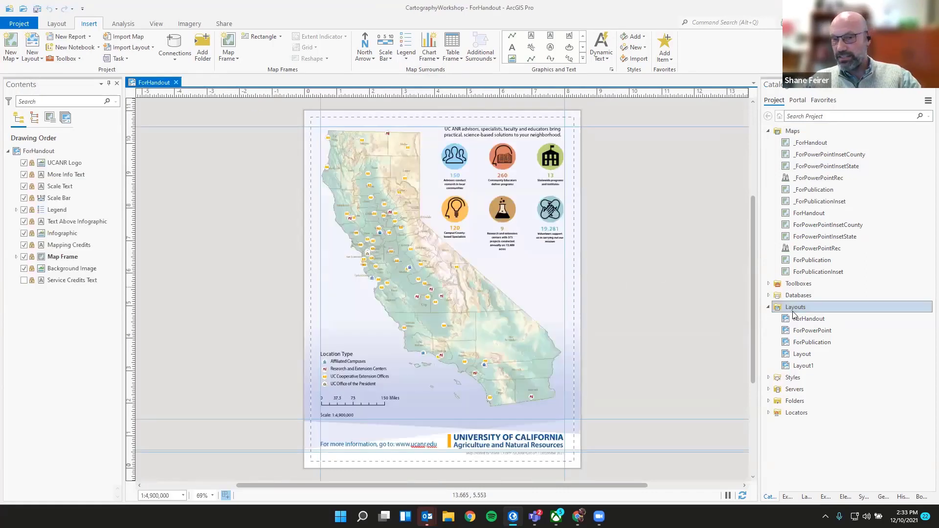
Step: Delete the Layout1 layout from the project
right_click(815, 366)
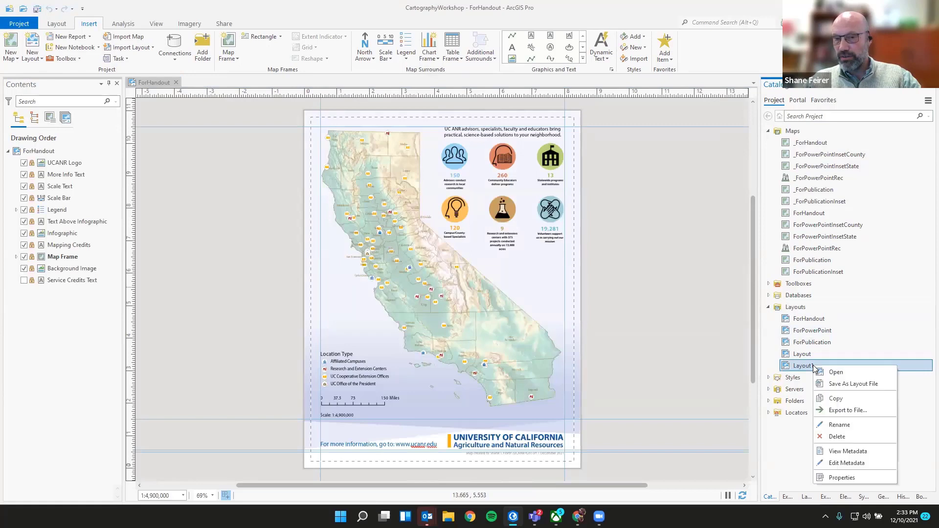
click(838, 437)
click(514, 283)
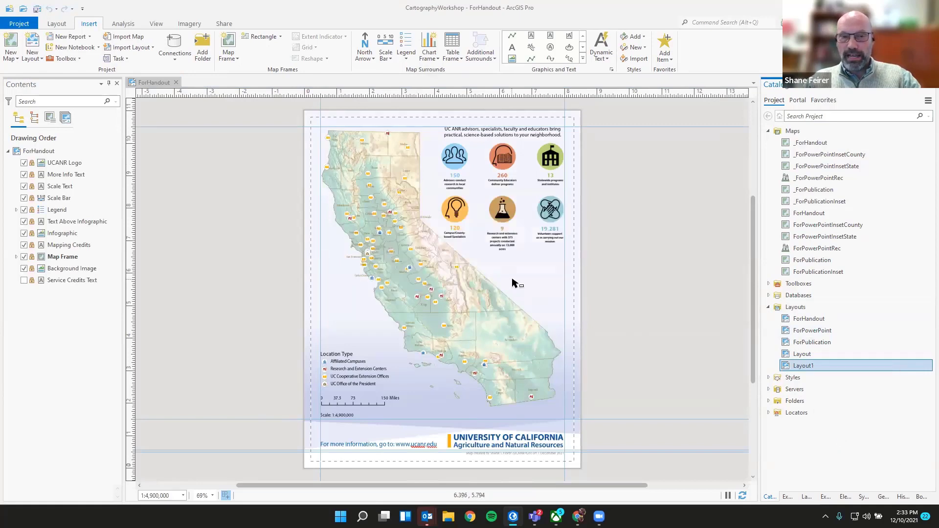
Step: Create a new portrait Letter layout from the Canon printer's page settings, without including the printer margins
click(39, 59)
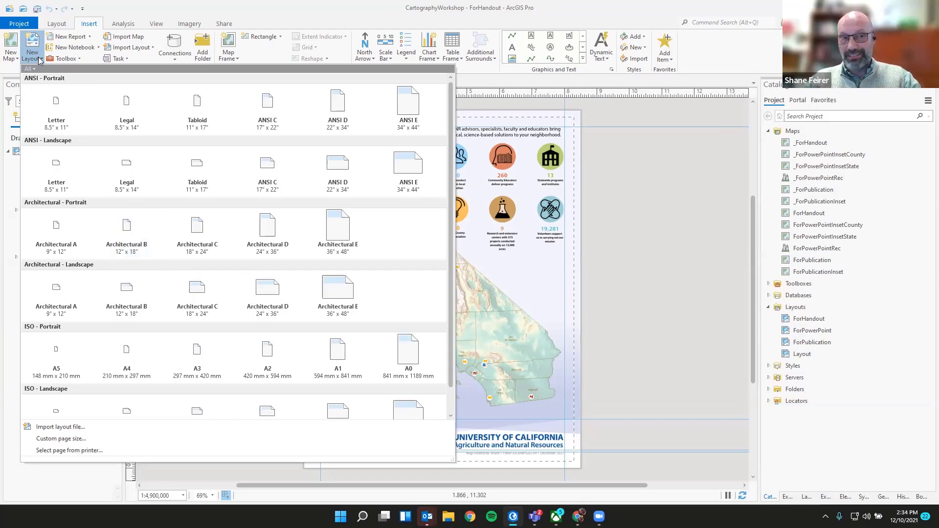
click(89, 452)
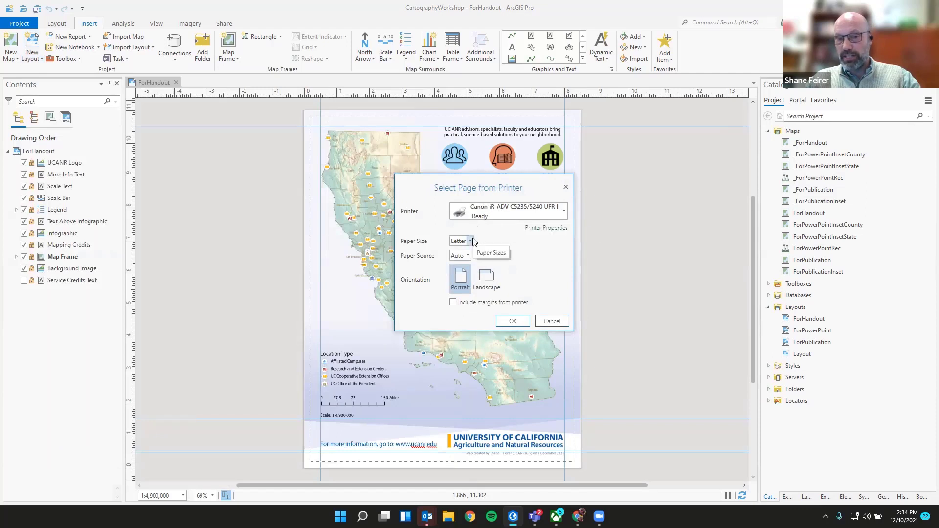
click(453, 302)
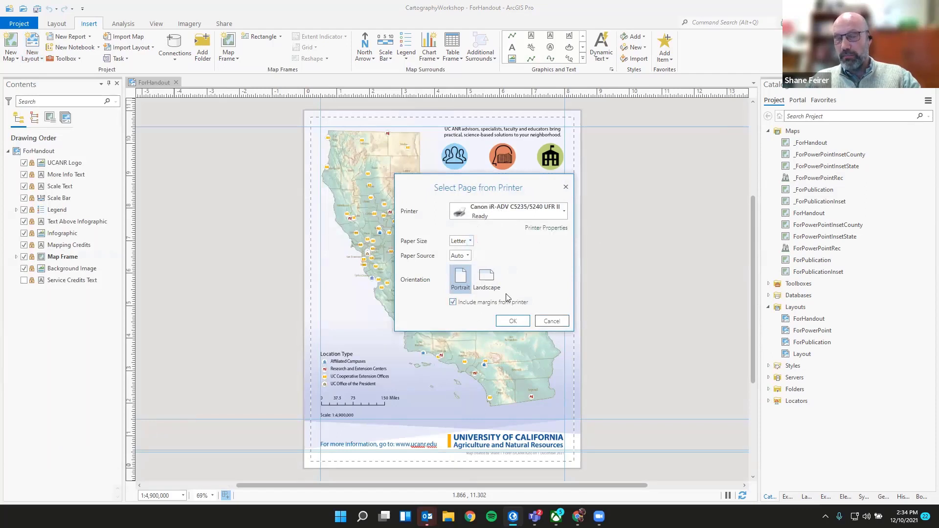
click(456, 302)
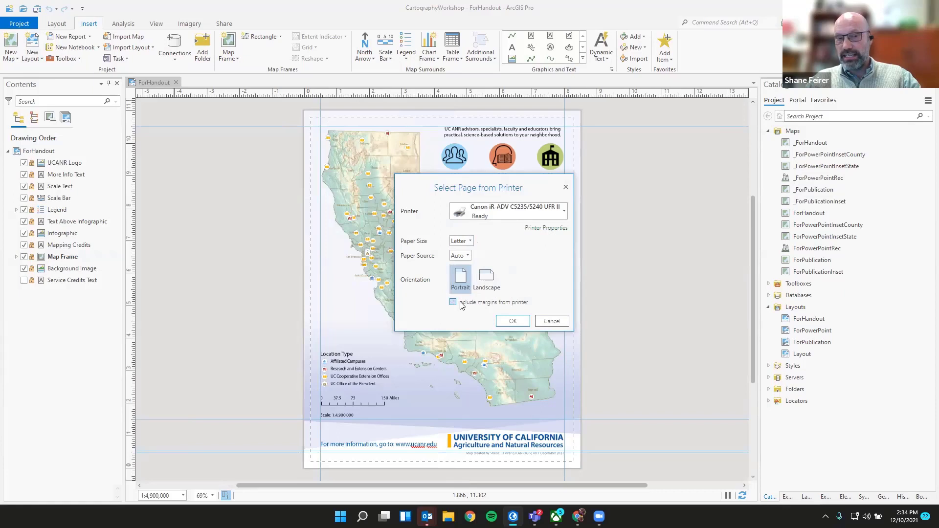
click(514, 321)
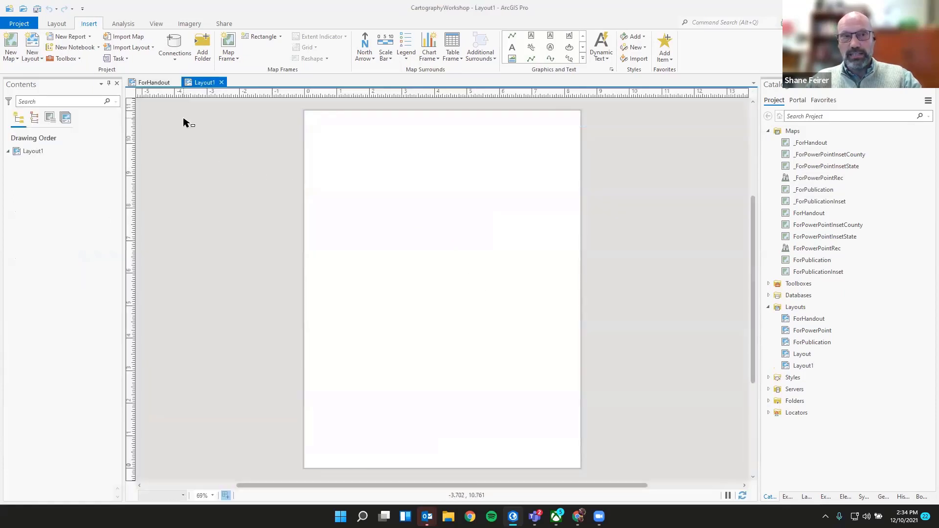
Step: Close the Layout1 layout and permanently delete it from the project
click(221, 83)
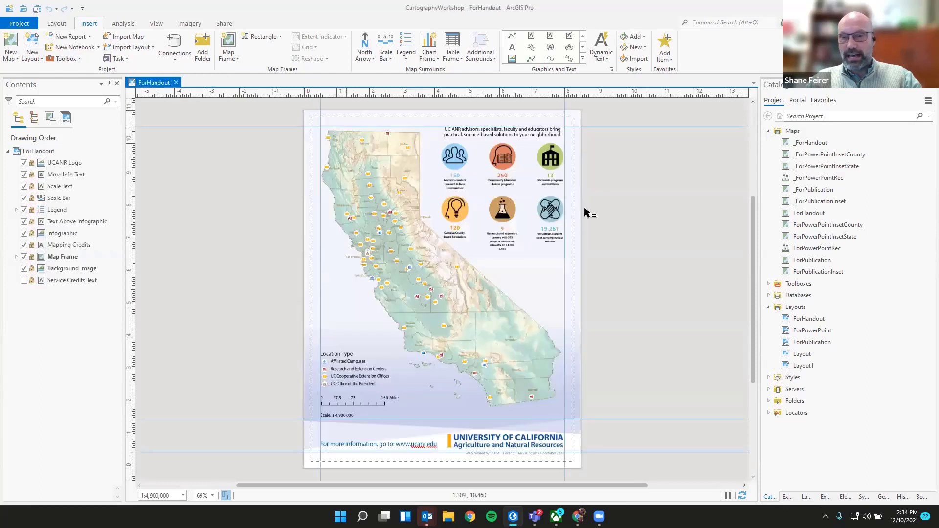
right_click(804, 366)
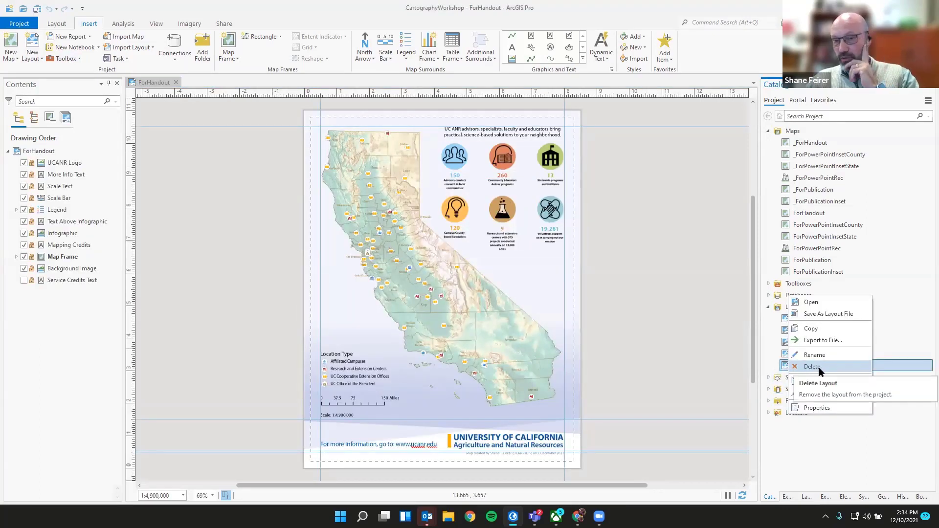
click(820, 369)
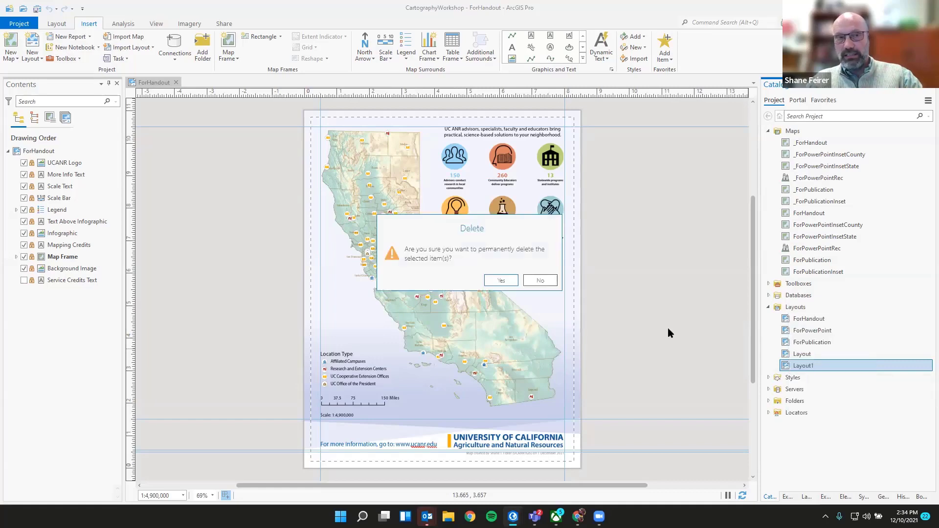
click(503, 281)
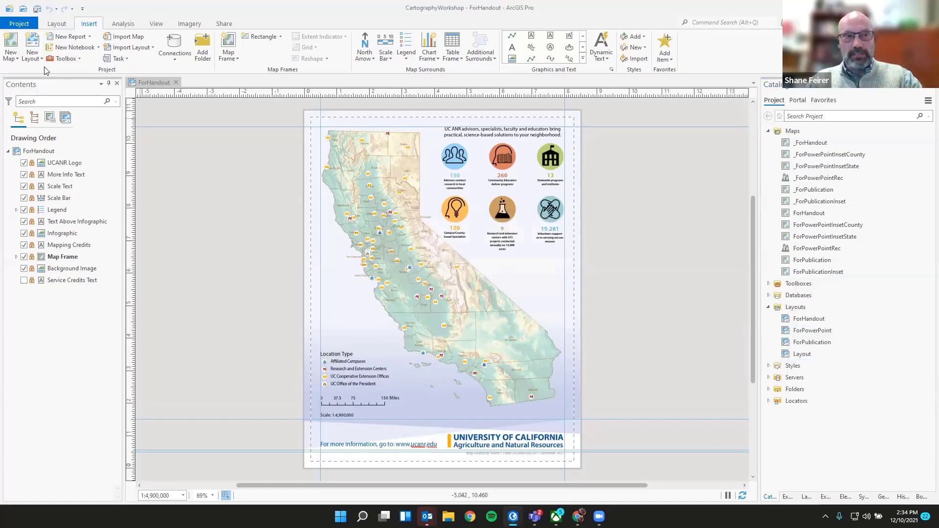
Step: Create a new portrait Letter layout from the Canon printer's page settings, including the margins from the printer
click(33, 56)
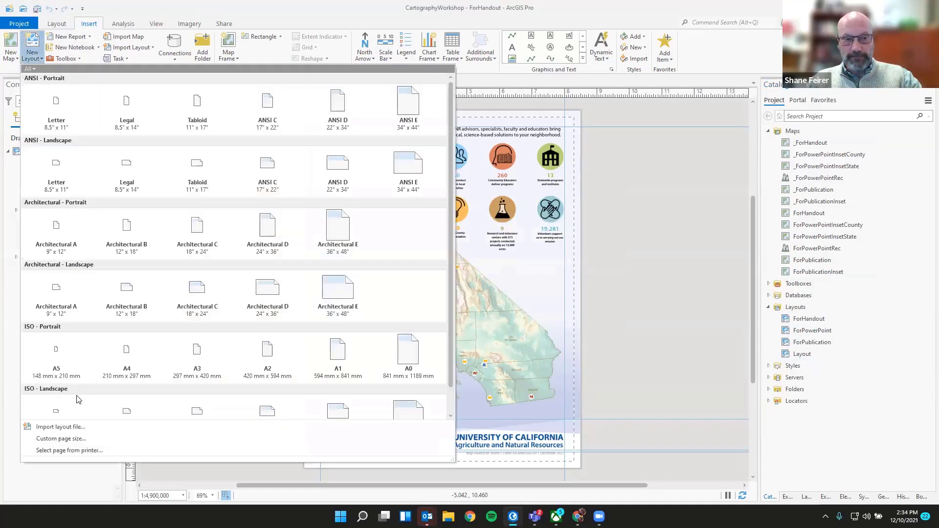
click(71, 450)
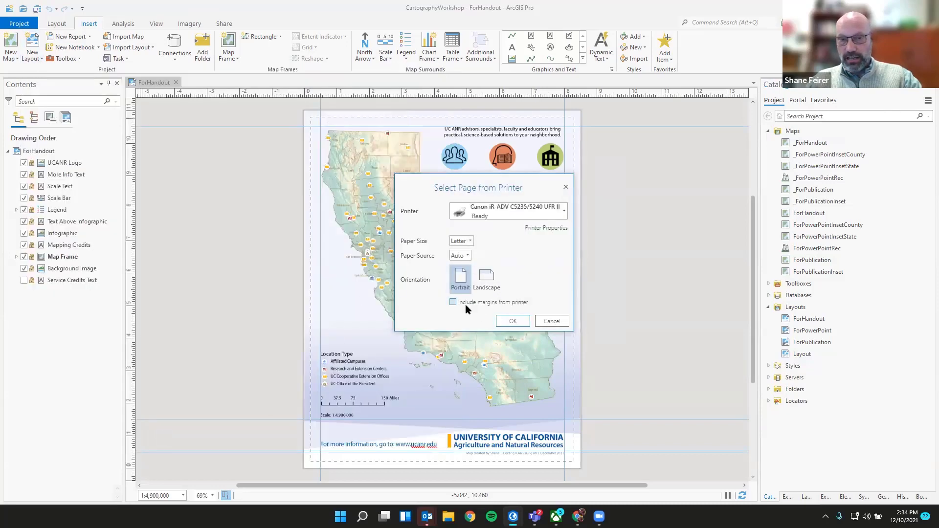
click(514, 323)
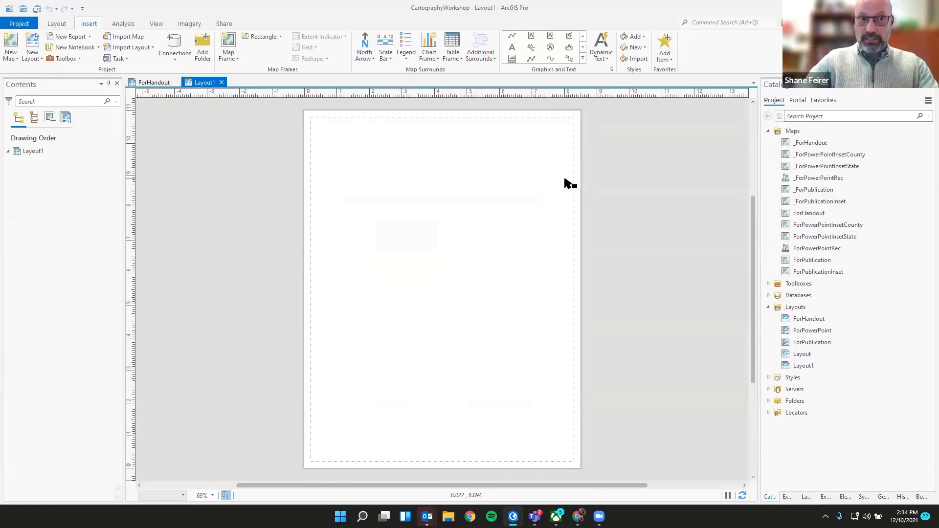
Step: Add both horizontal and vertical guides to the new layout, offset from the page edges with a 0.5 in margin
right_click(414, 97)
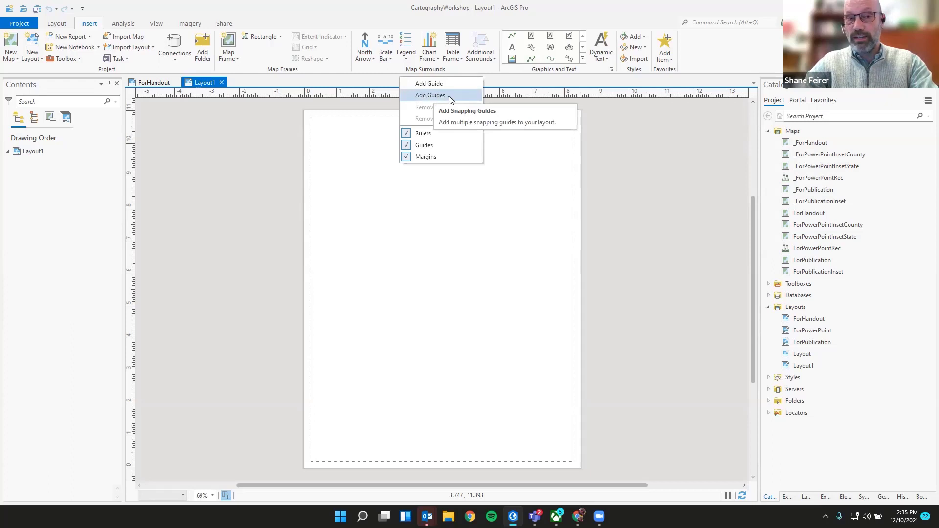
click(431, 95)
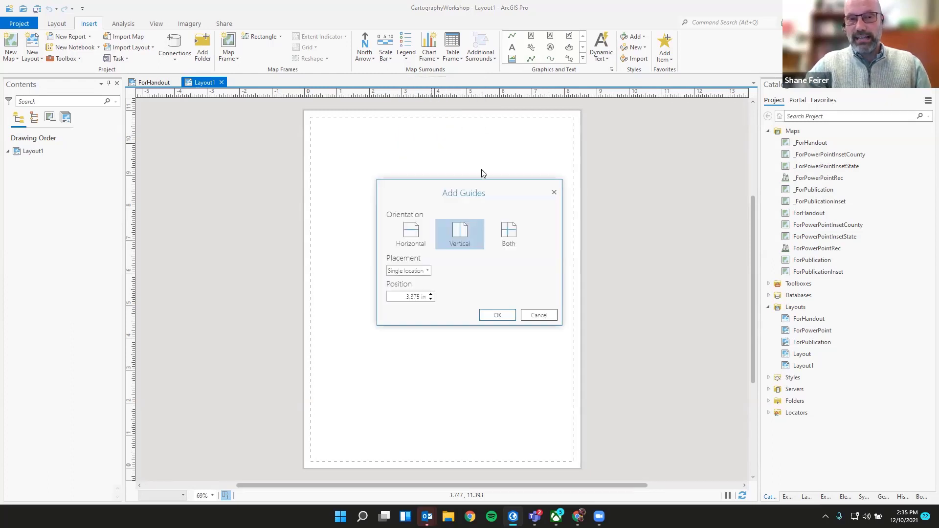
click(504, 234)
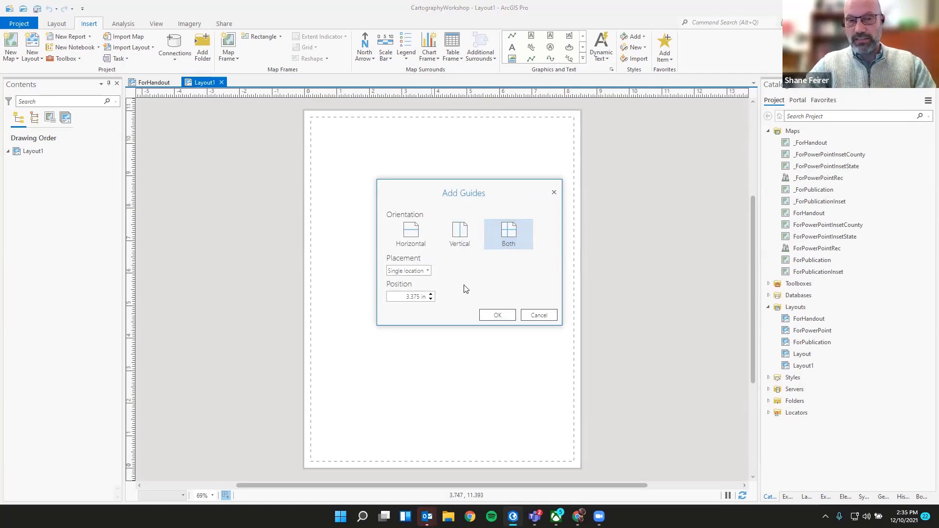
click(428, 271)
click(415, 311)
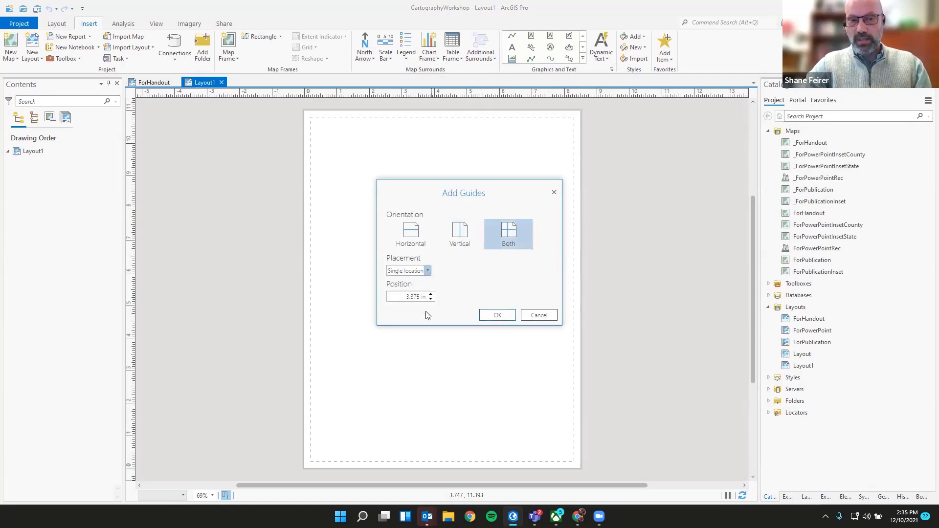
double_click(419, 296)
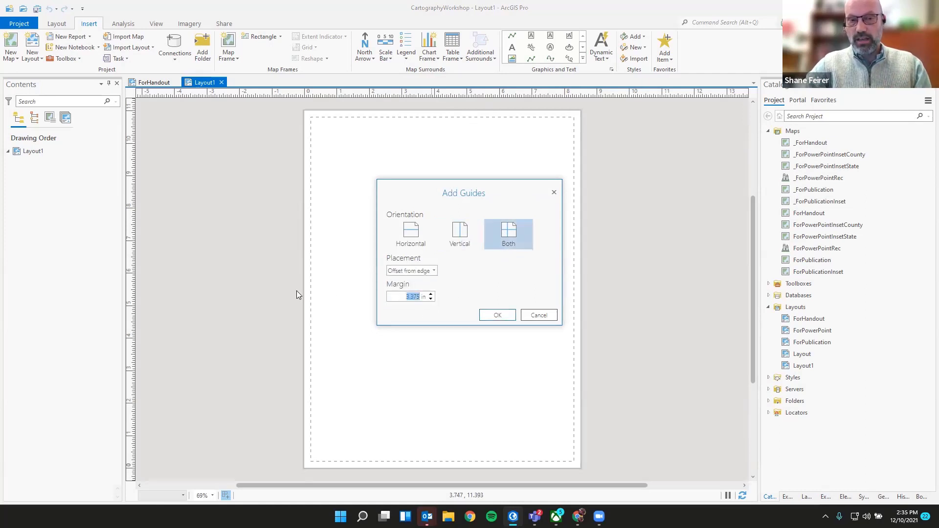
text(0)
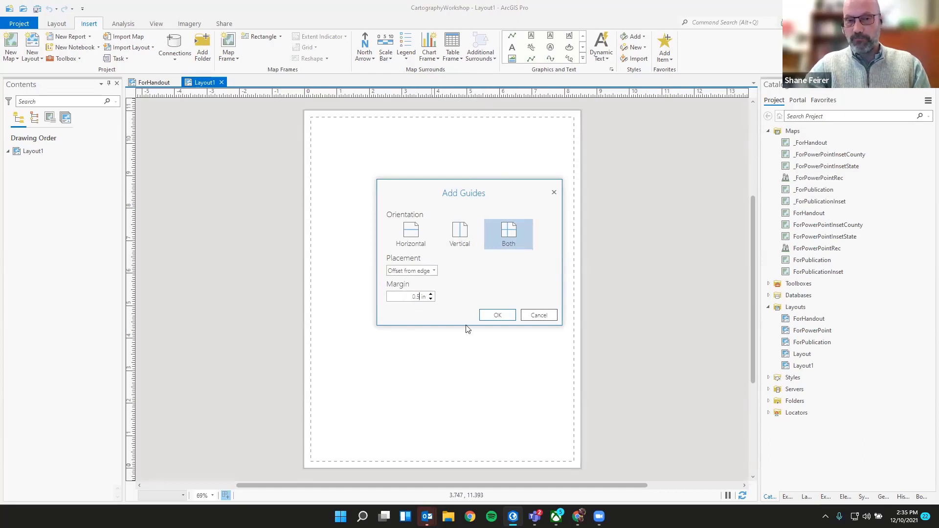
click(497, 316)
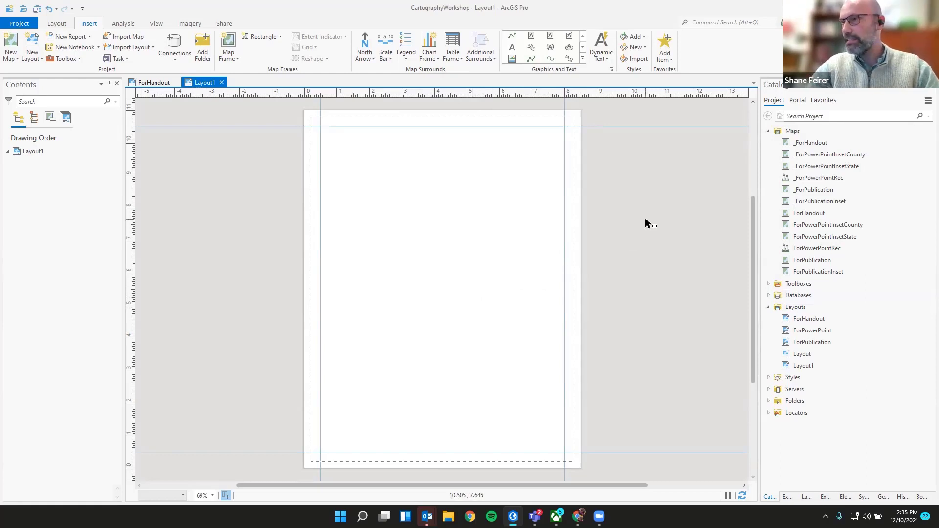
Step: Check the ForHandout layout for reference, and insert a map frame in Layout1 from the _ForHandout map's OnePage Handout bookmark
click(145, 83)
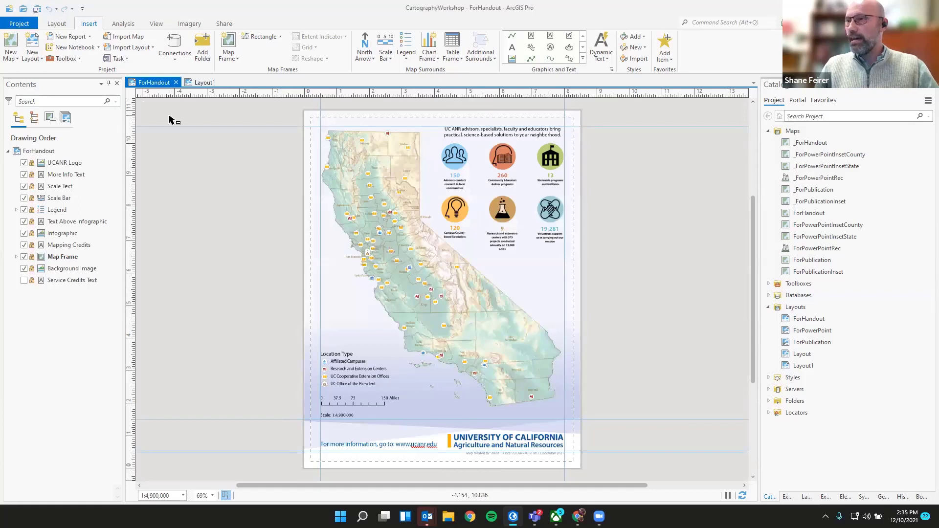
click(202, 83)
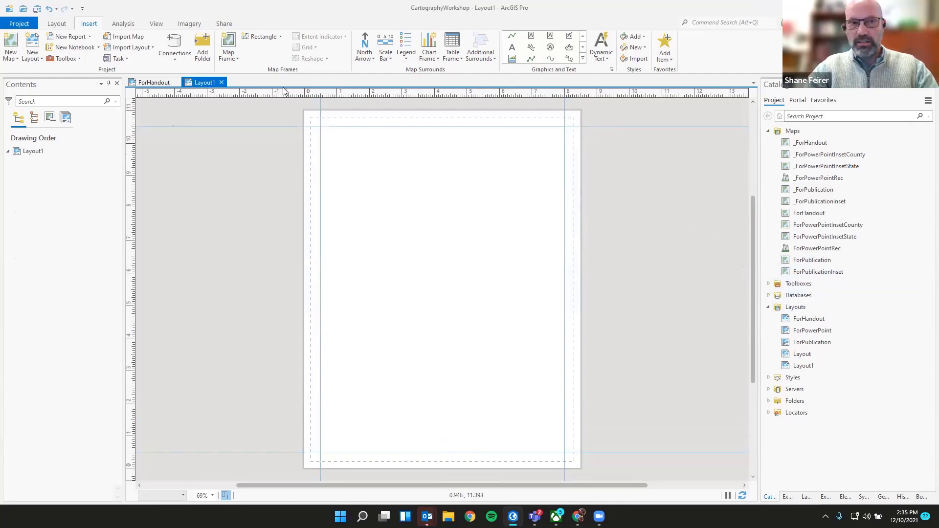
click(234, 58)
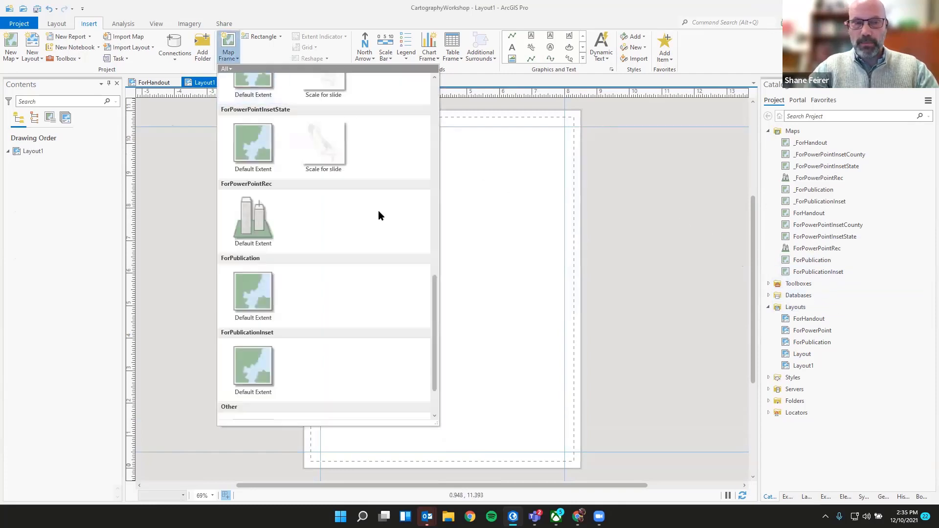
scroll(379, 215, up, 3)
scroll(382, 217, up, 5)
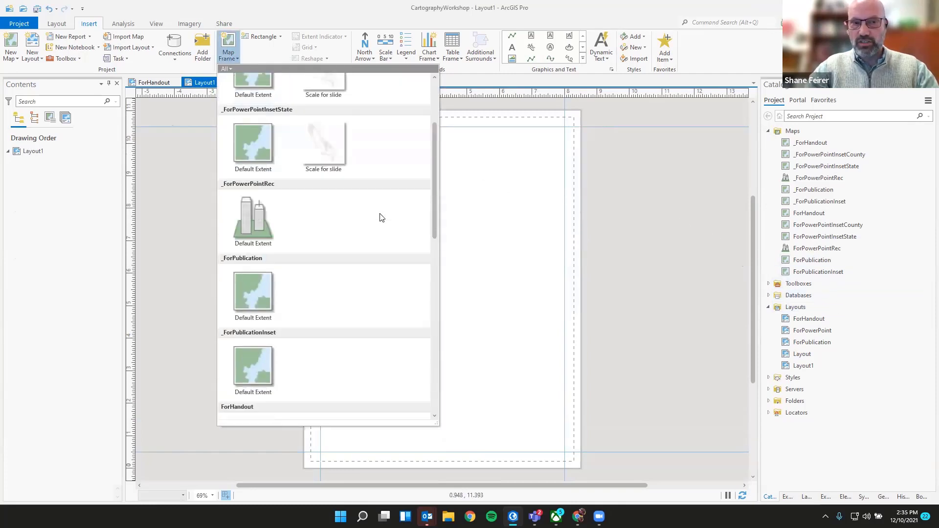
scroll(382, 217, up, 5)
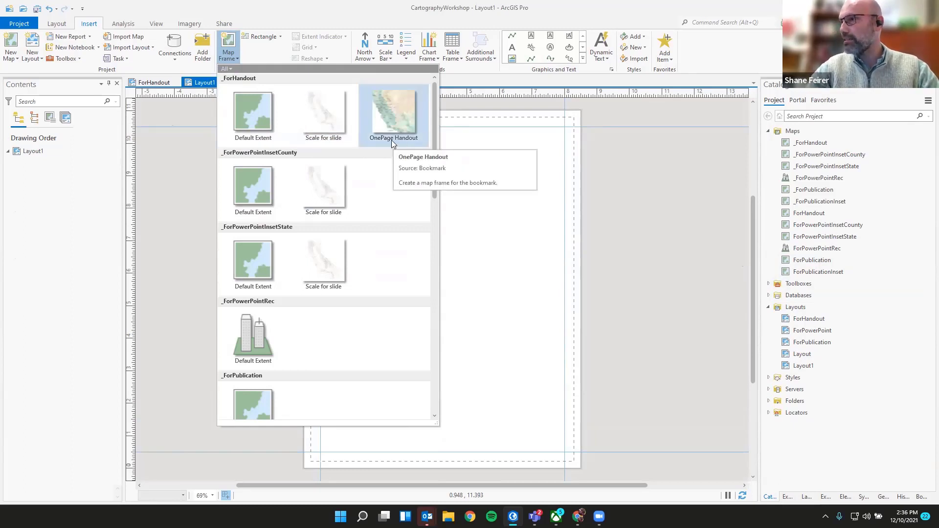
click(396, 112)
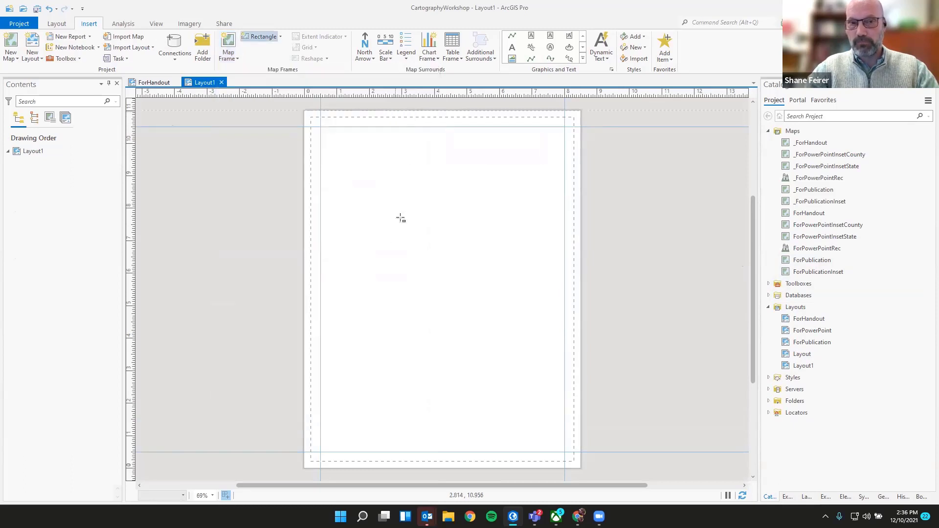
click(406, 220)
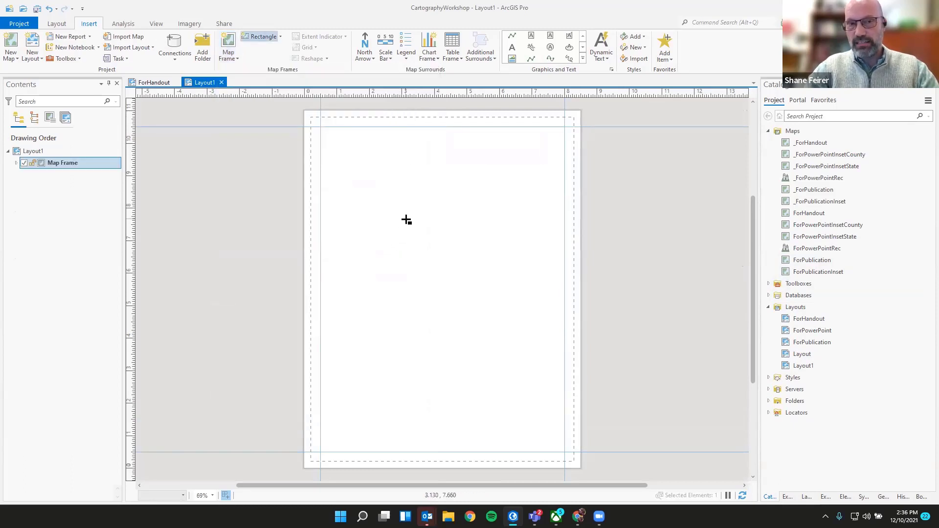
click(366, 217)
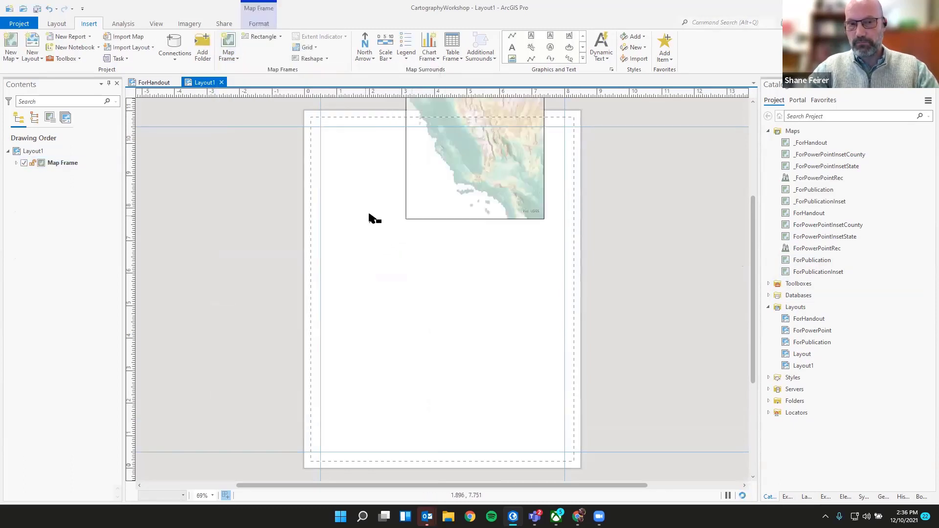
Step: Move the map frame to the upper-left guide intersection and resize it to fill the area enclosed by the guides
click(479, 153)
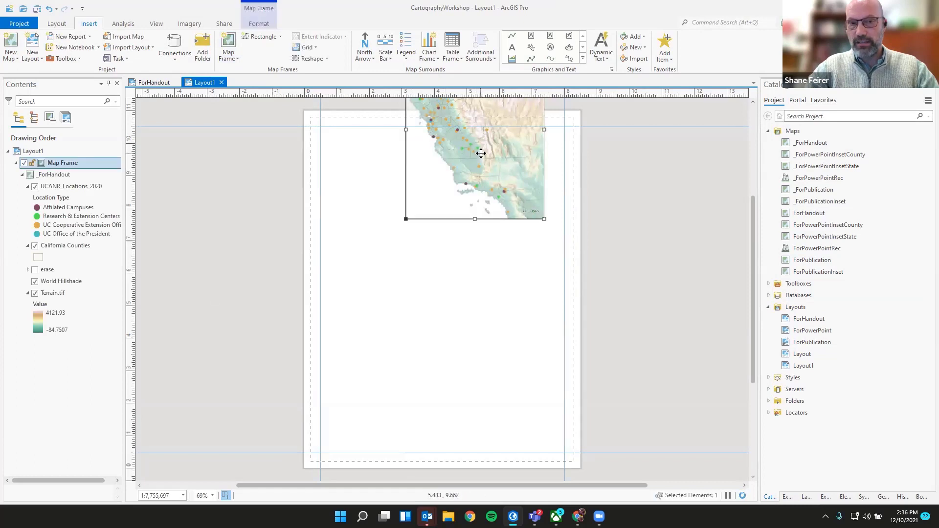
drag(478, 153, 424, 265)
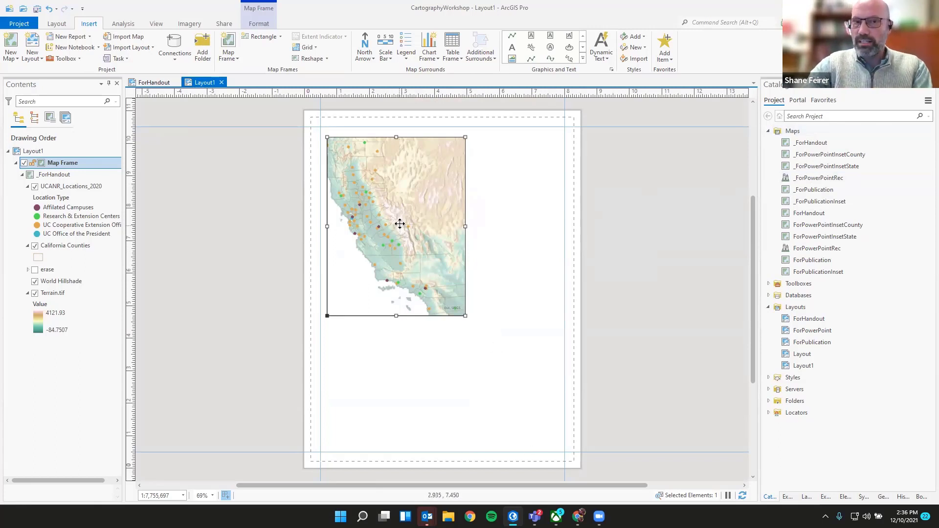
drag(400, 226, 392, 215)
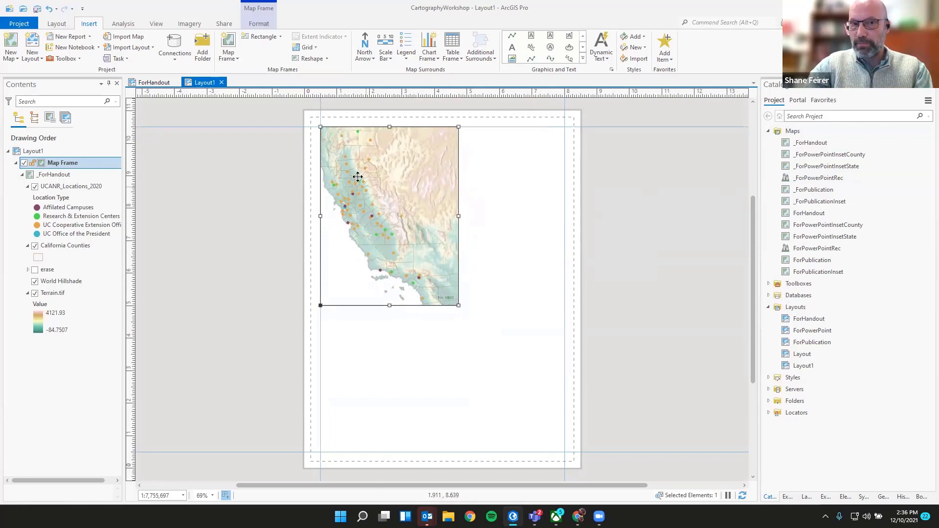
drag(459, 305, 563, 451)
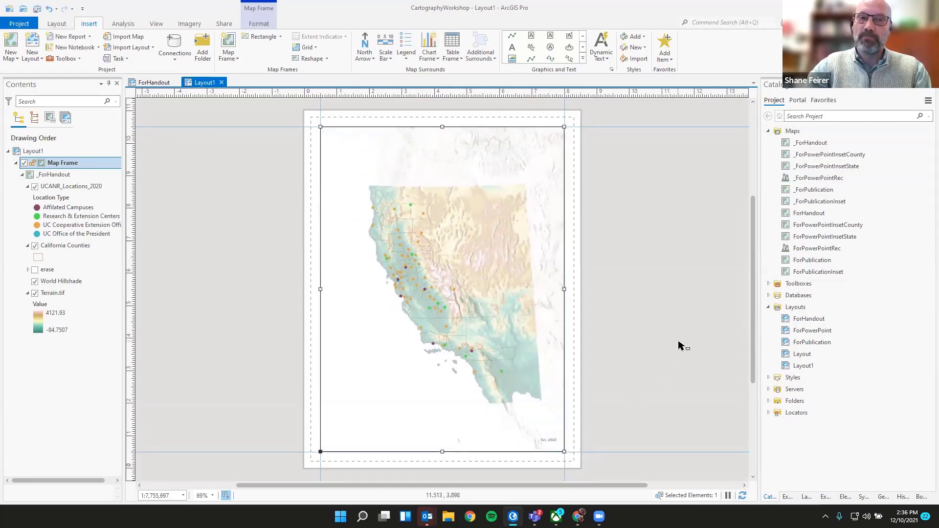
drag(401, 182, 400, 183)
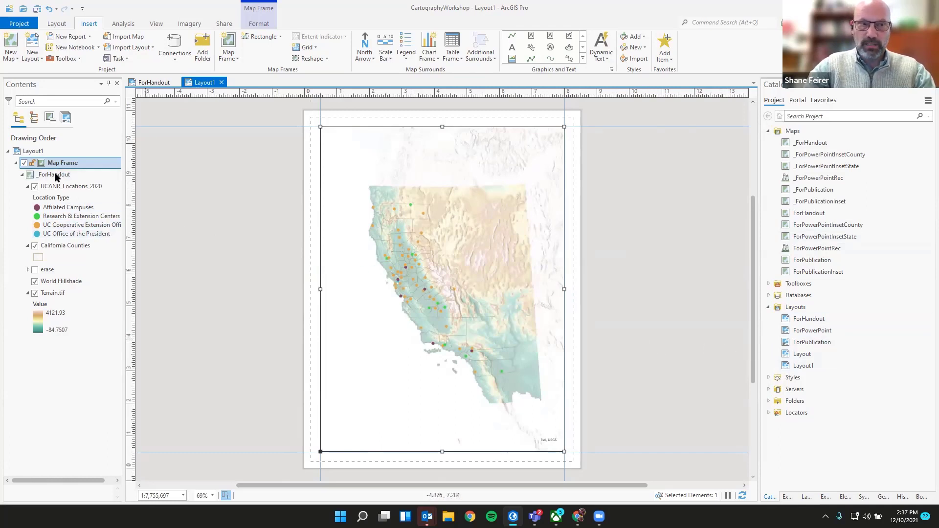
Step: Zoom the map frame to the California Counties layer and set its map scale to 1:4,900,000
right_click(66, 250)
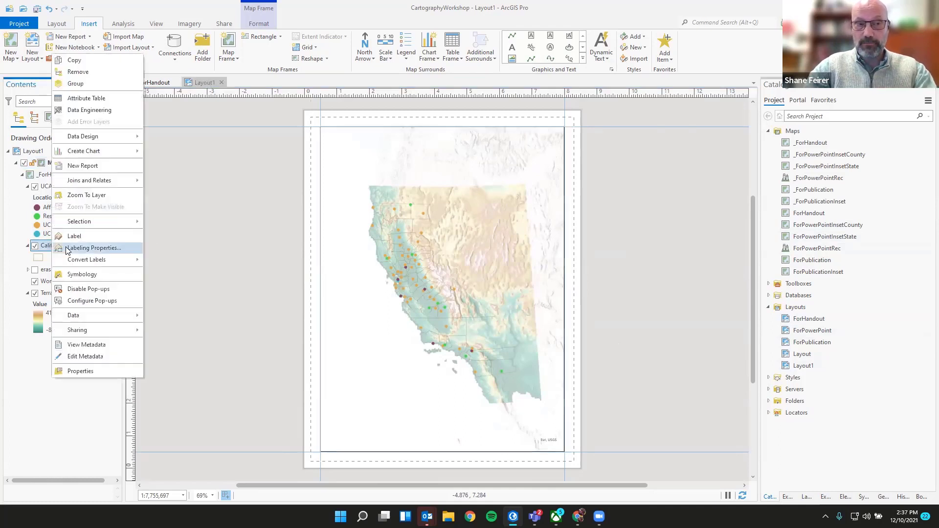
click(96, 195)
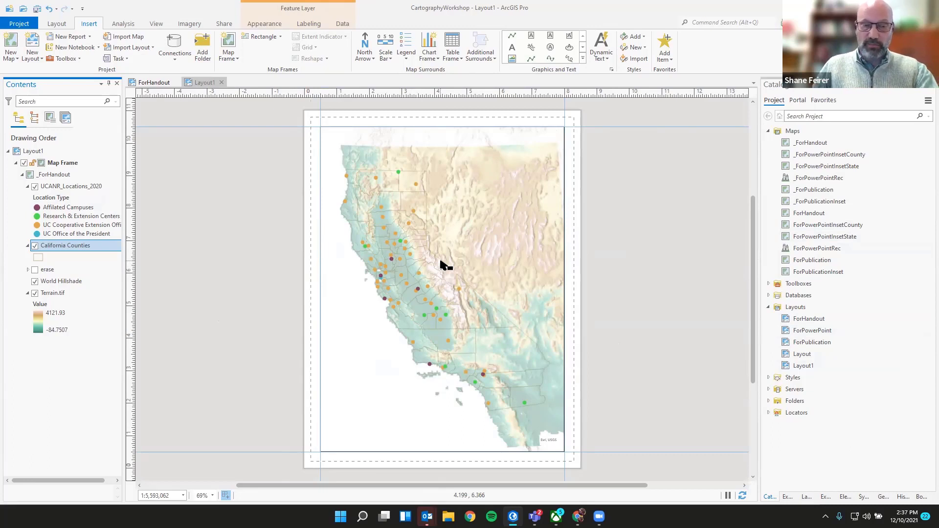
click(152, 497)
click(152, 497)
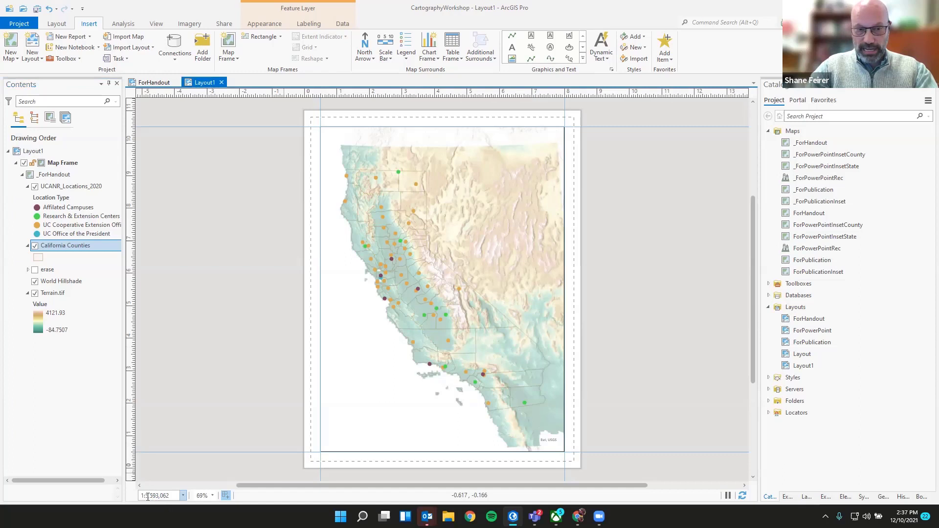
drag(147, 497, 191, 500)
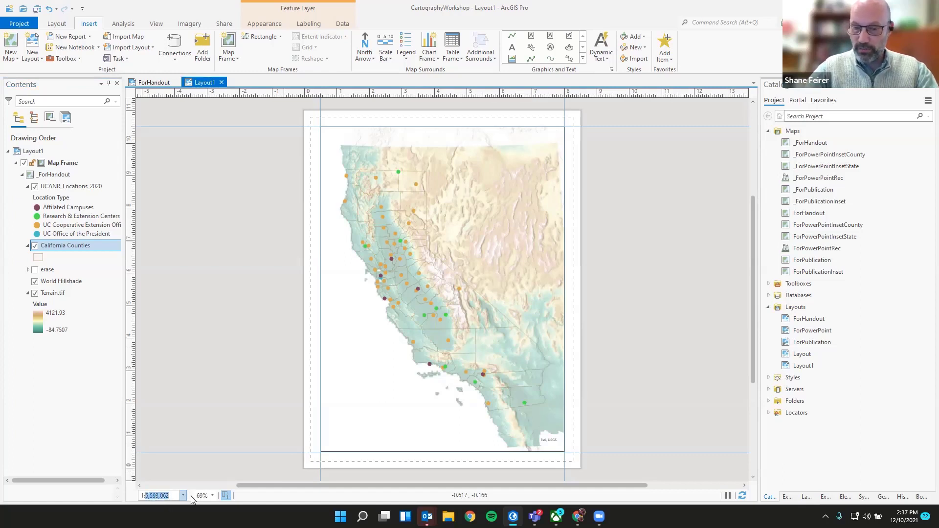
text(4,900000)
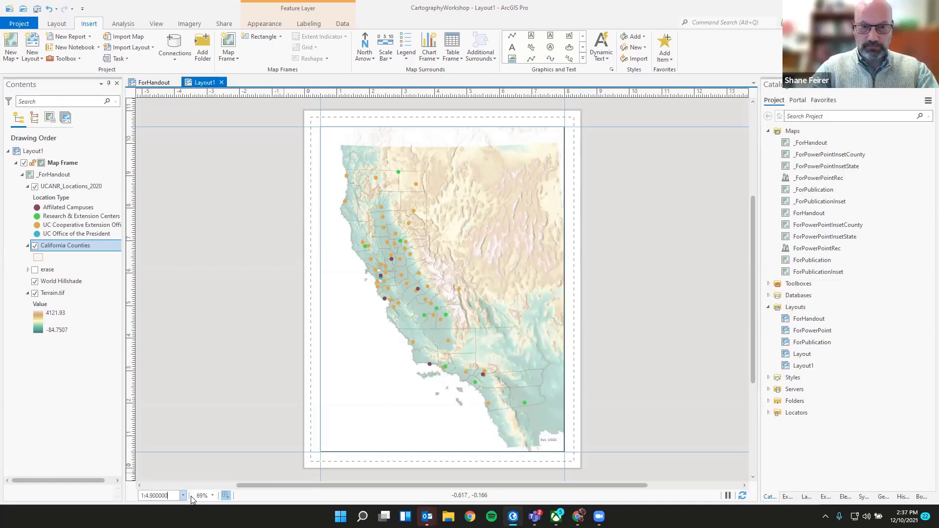
key(Return)
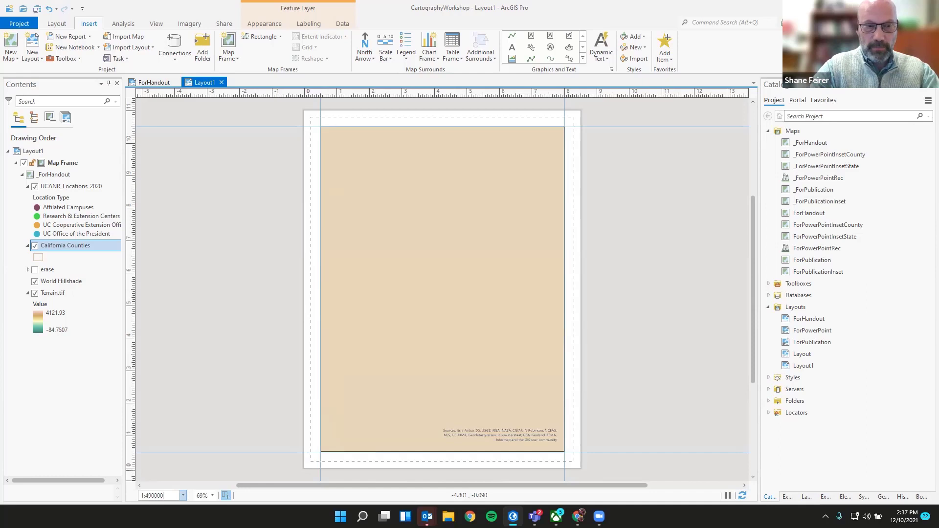
key(Return)
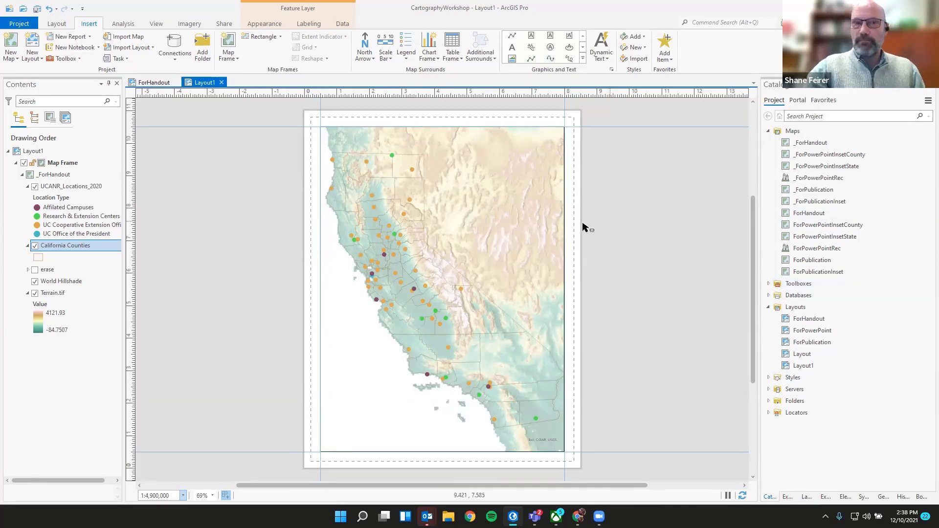
Step: Remove all guides from the finished ForHandout layout
click(157, 84)
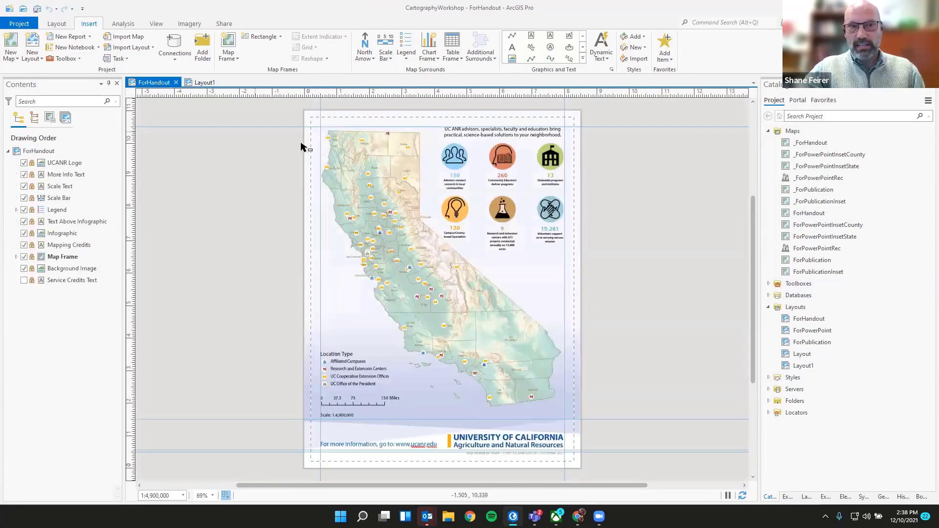
right_click(297, 93)
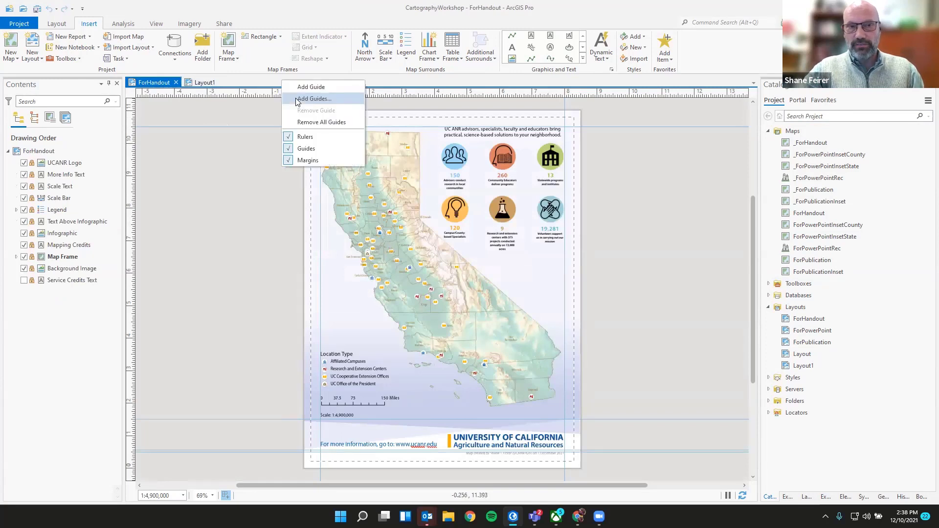
click(306, 124)
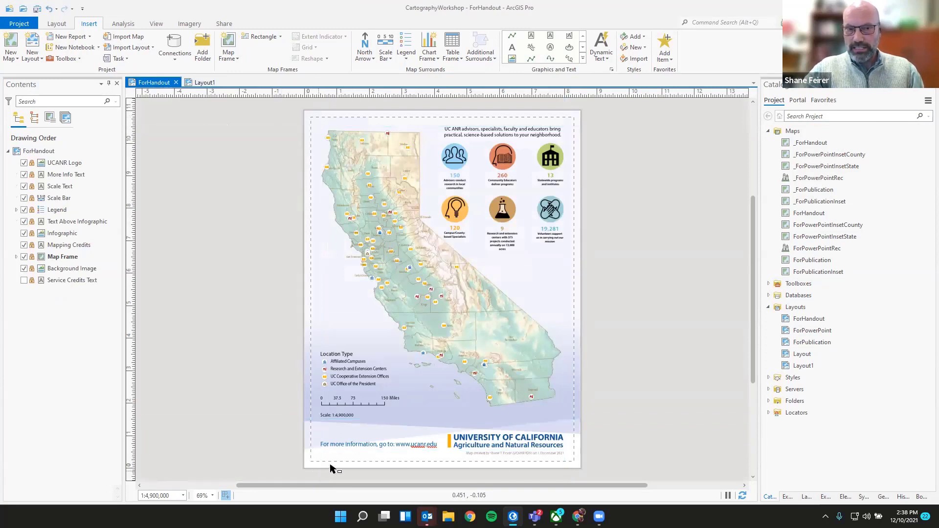
Step: Set the border line width of Layout1's map frame to 0 pt and apply it
click(202, 83)
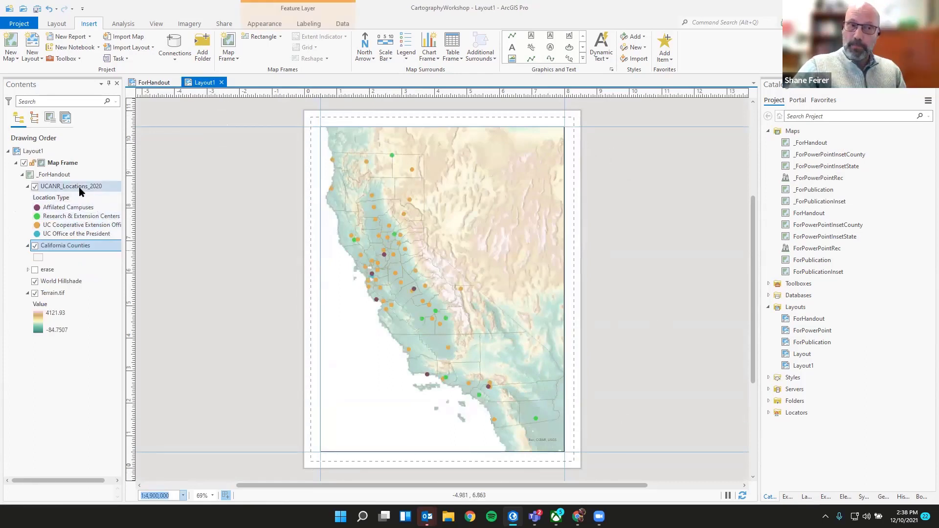
click(66, 164)
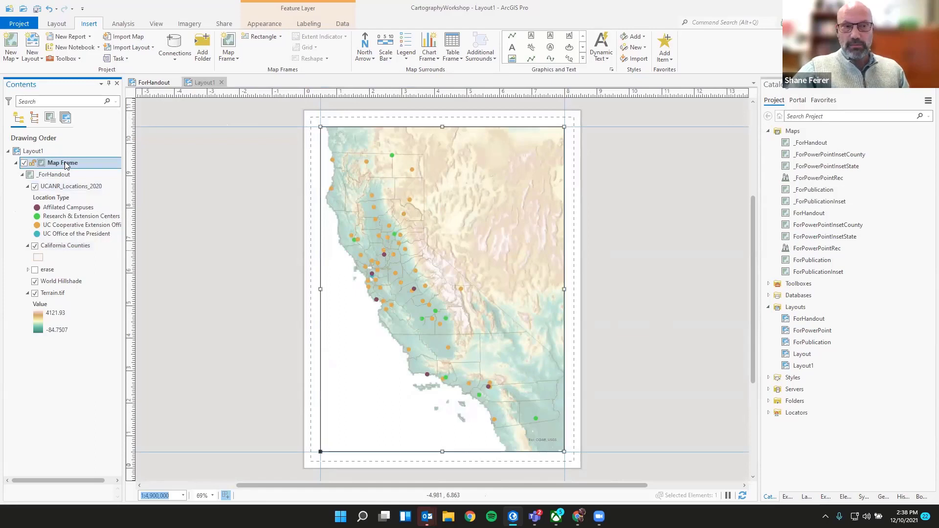
double_click(66, 164)
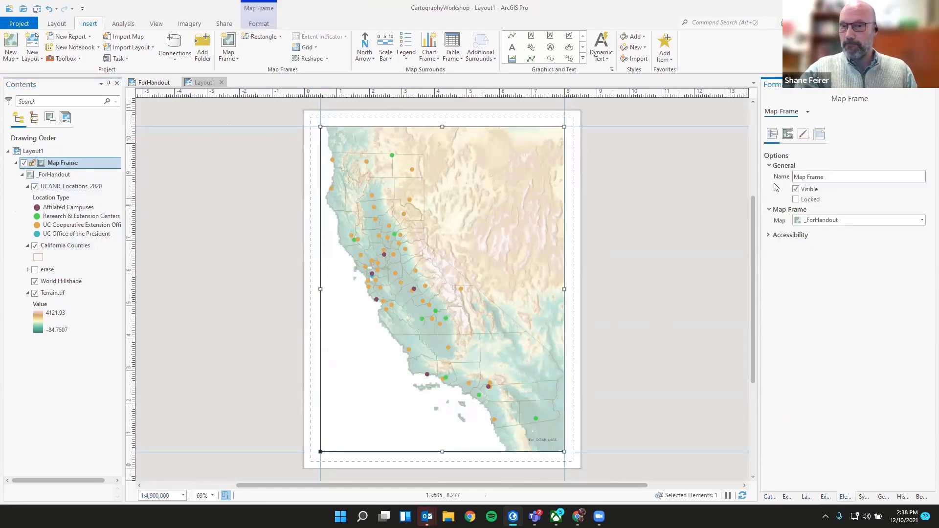
click(808, 112)
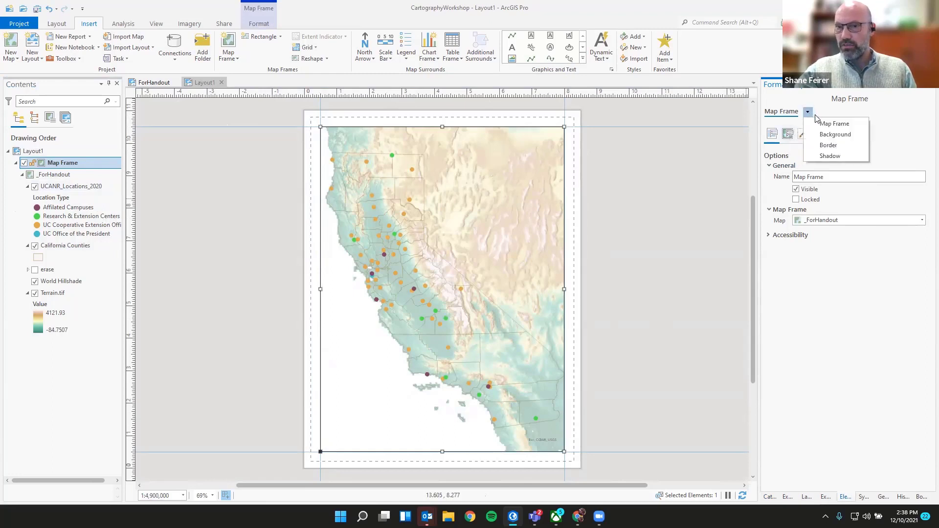
click(830, 146)
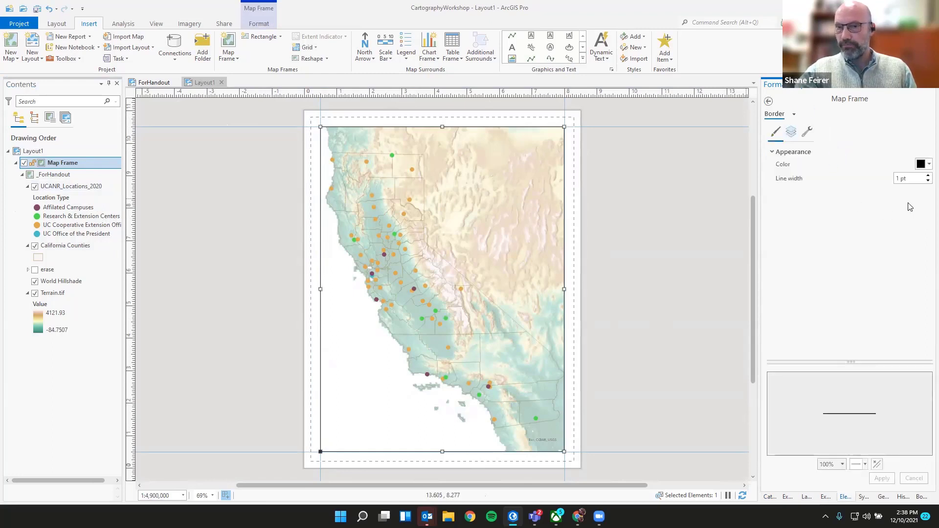
click(795, 114)
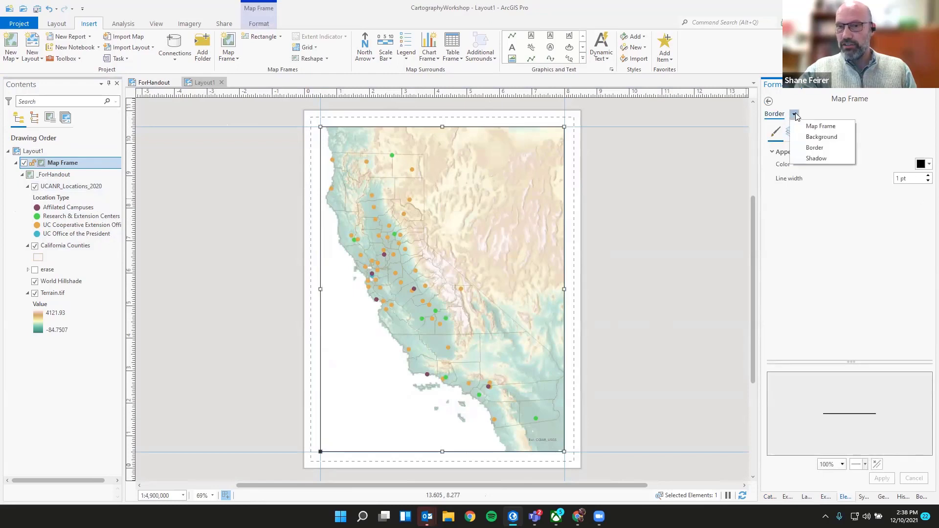
click(814, 147)
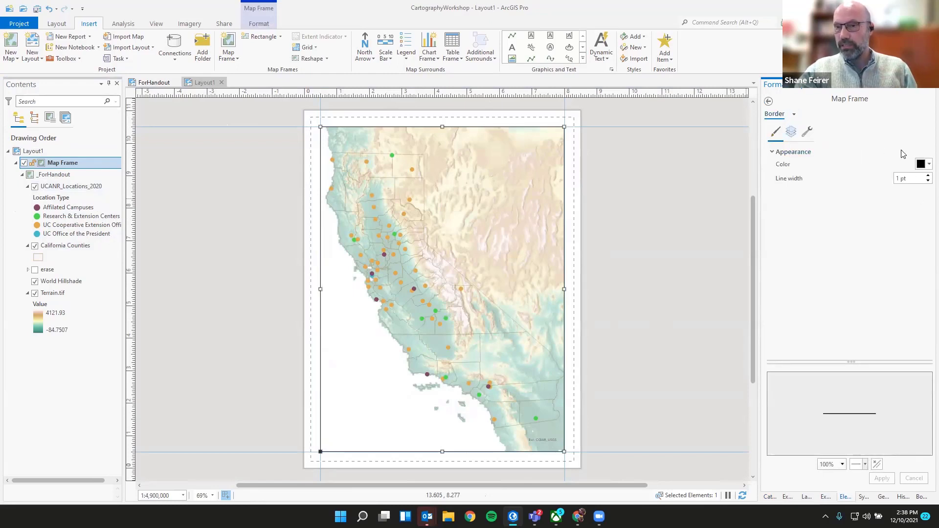
click(928, 181)
click(883, 479)
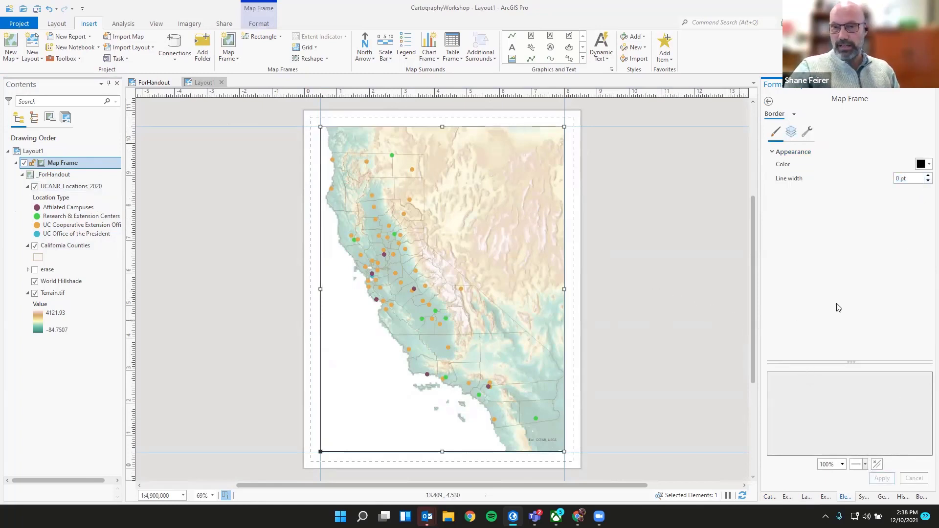
click(635, 350)
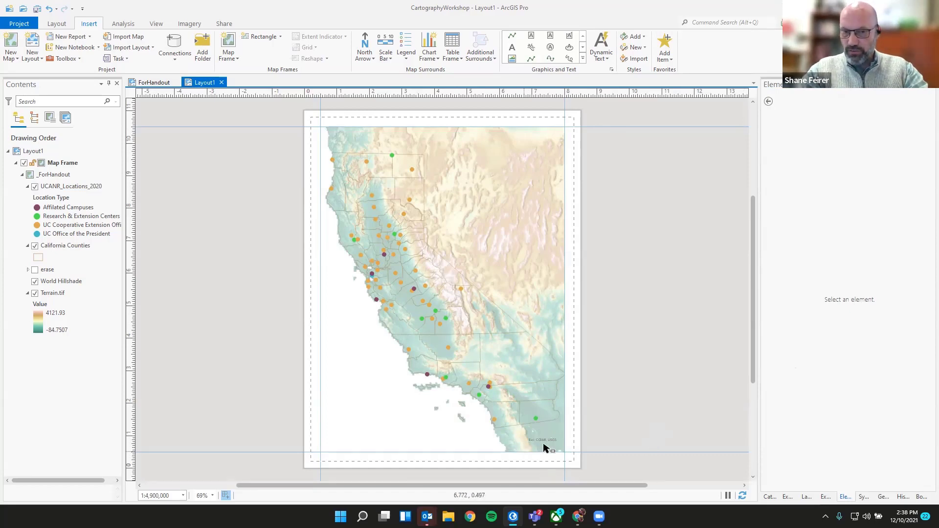
Step: Insert Service Layer Credits dynamic text in the empty area outside the page, to the left of the map
scroll(544, 448, up, 6)
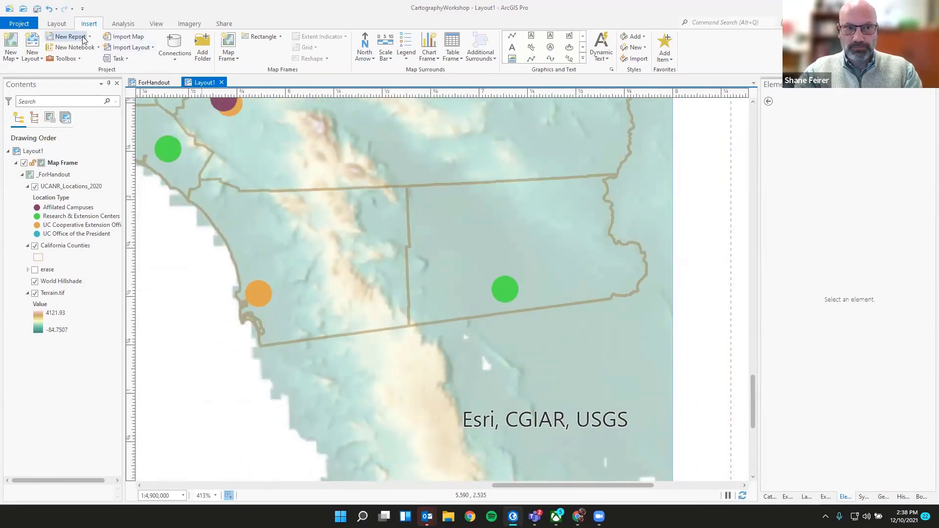
click(58, 24)
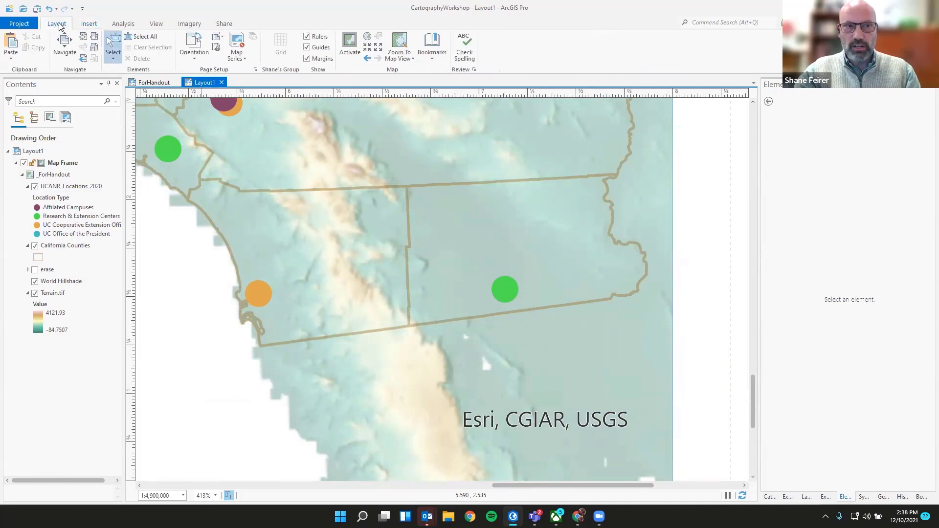
click(84, 37)
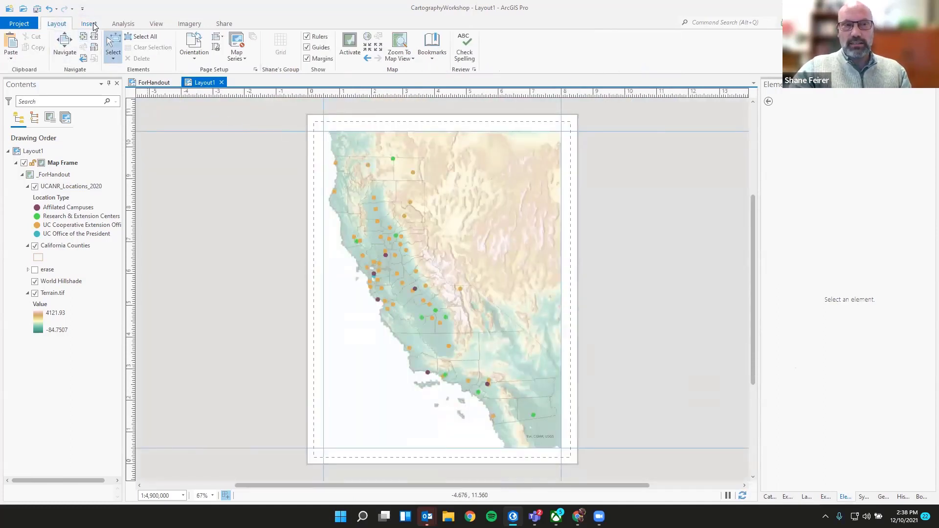
click(91, 24)
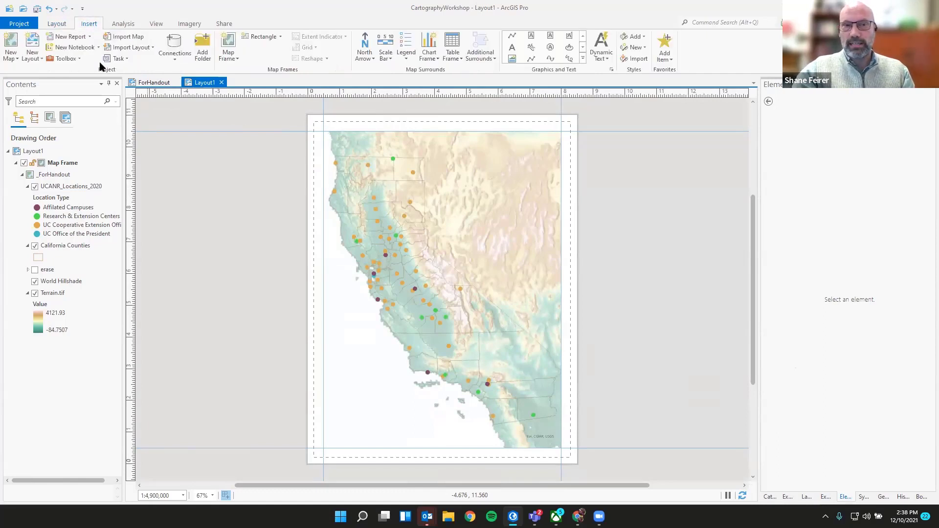
click(608, 57)
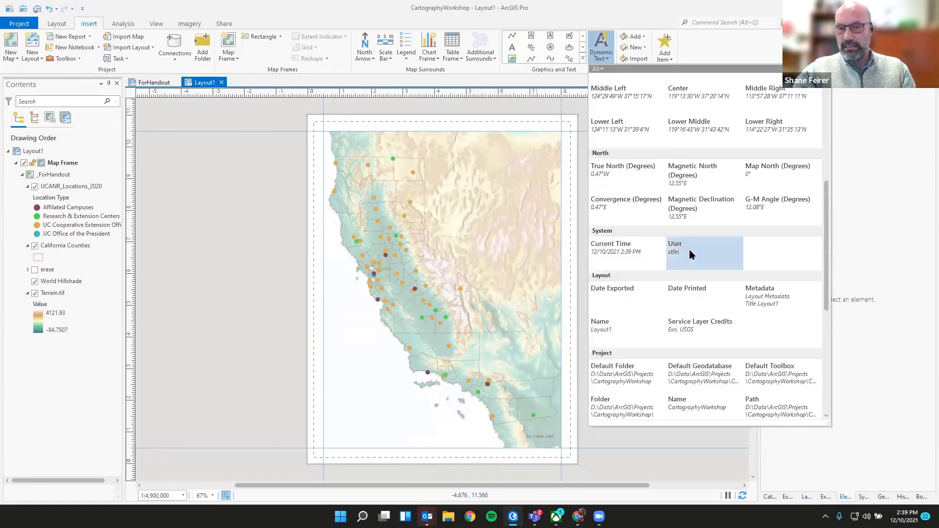
scroll(691, 254, down, 5)
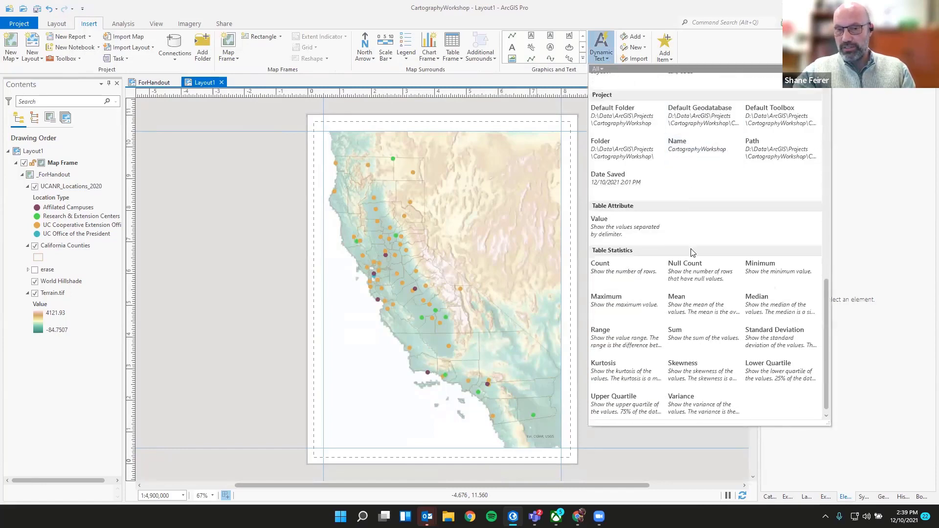
scroll(692, 253, down, 1)
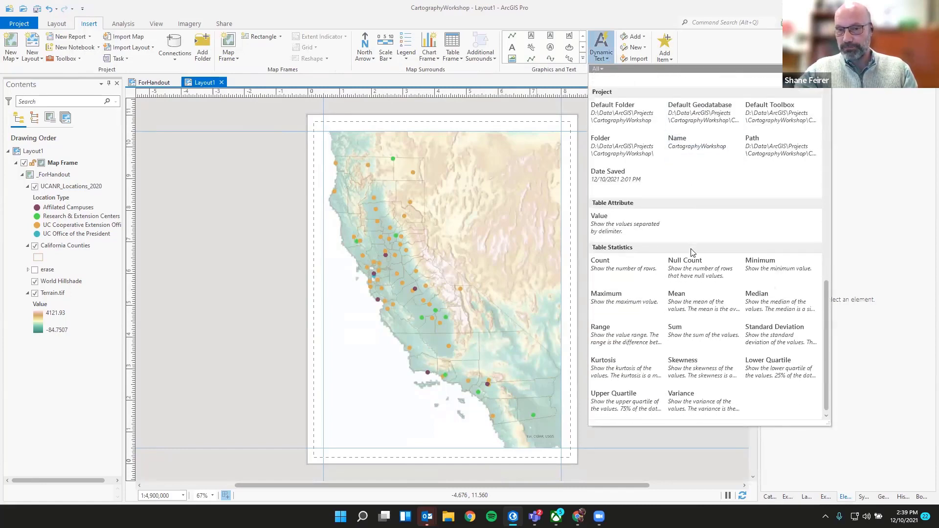
scroll(691, 249, up, 5)
click(699, 185)
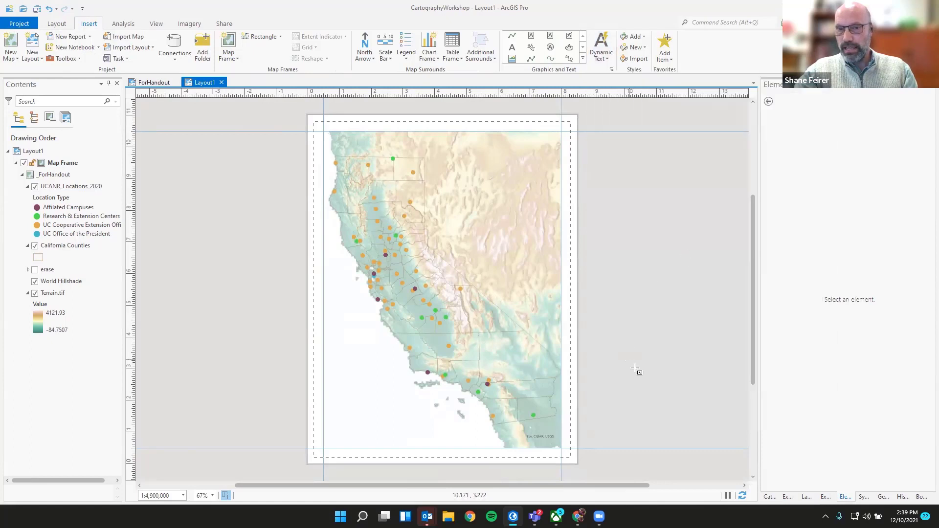
mouse_move(608, 343)
mouse_down()
mouse_move(681, 377)
mouse_move(333, 323)
mouse_move(250, 335)
mouse_up()
click(247, 368)
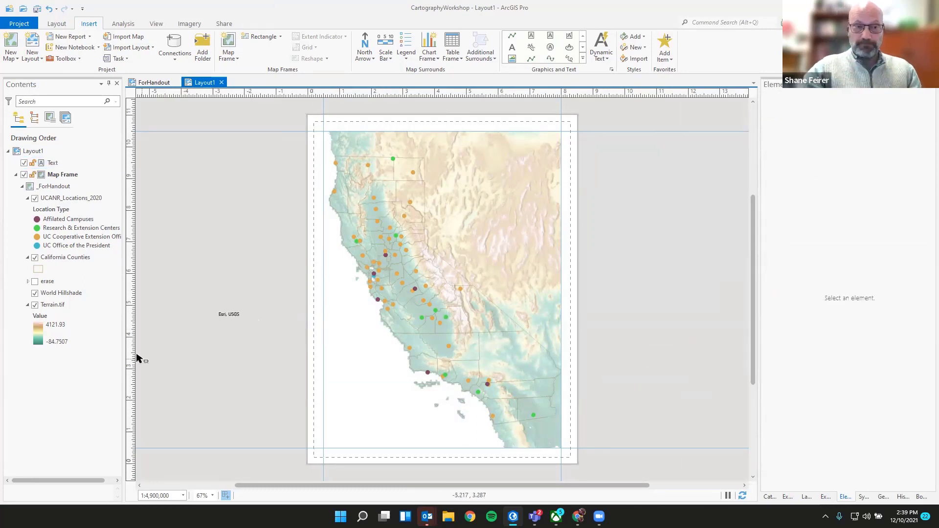
Step: Hide and lock the service credits text and move it below the Map Frame in the drawing order
click(16, 175)
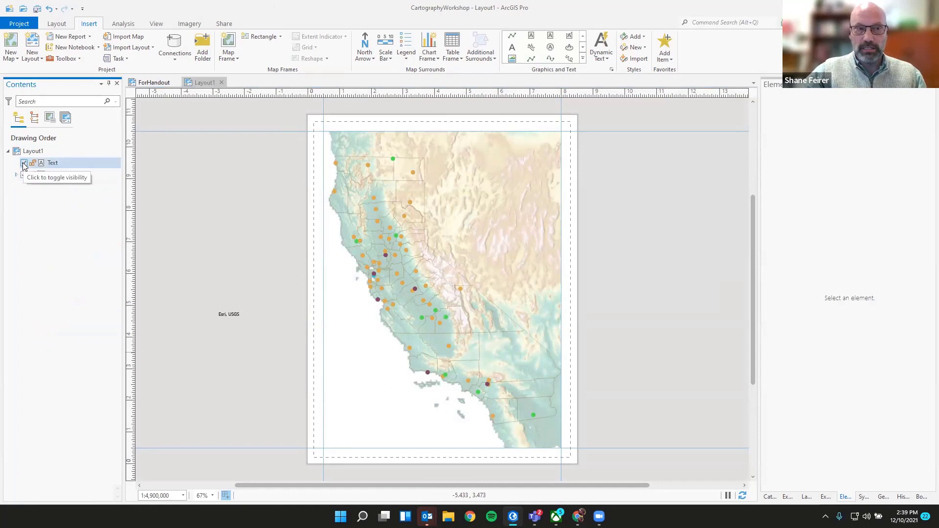
click(24, 164)
drag(54, 167, 59, 201)
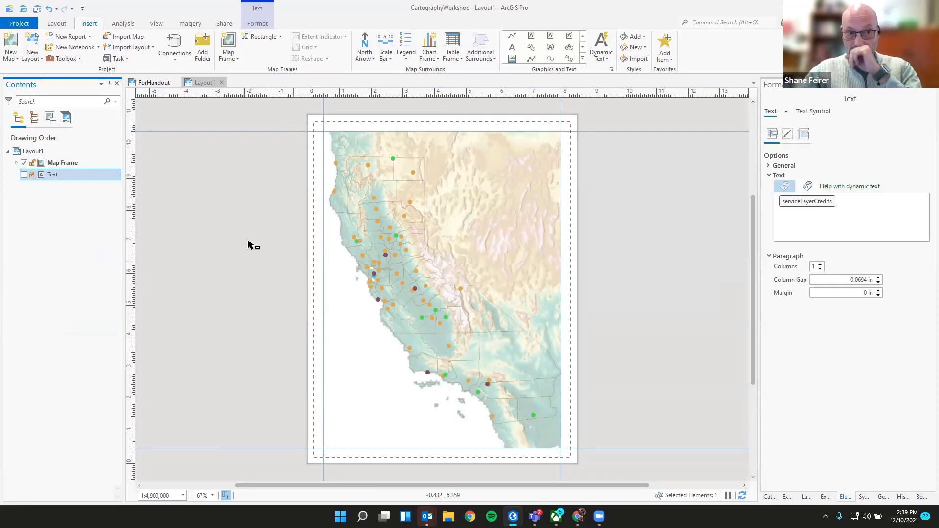
click(16, 164)
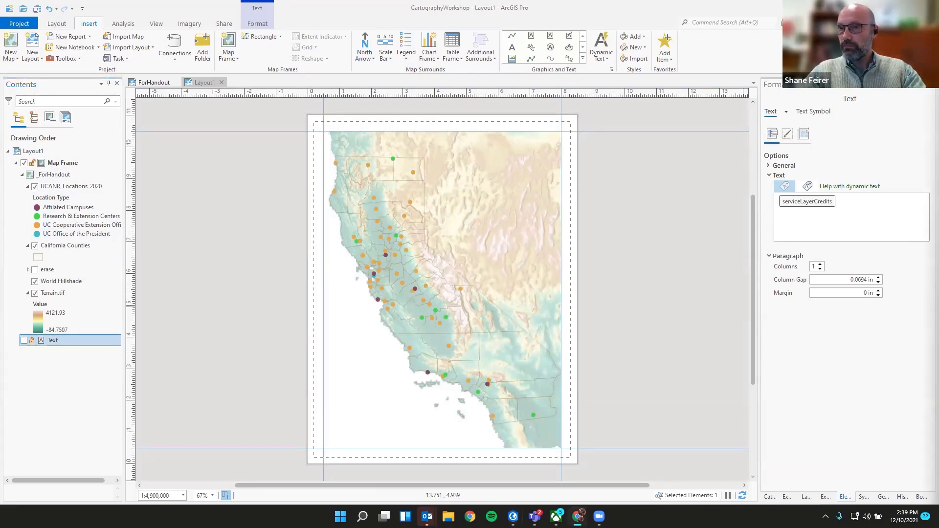
Step: Insert a legend in the Legend 1 style over the upper-right part of the map and move it up near the top guide
click(409, 60)
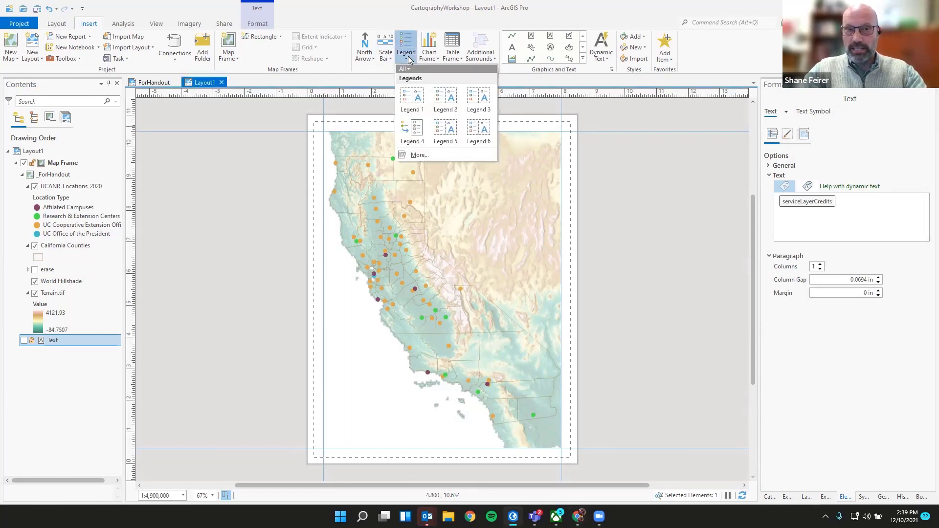
click(415, 98)
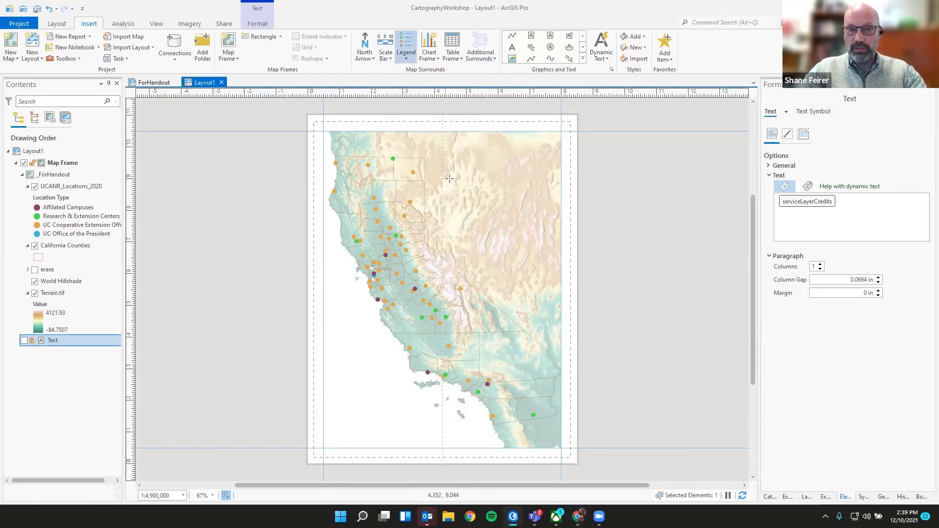
drag(457, 178, 593, 353)
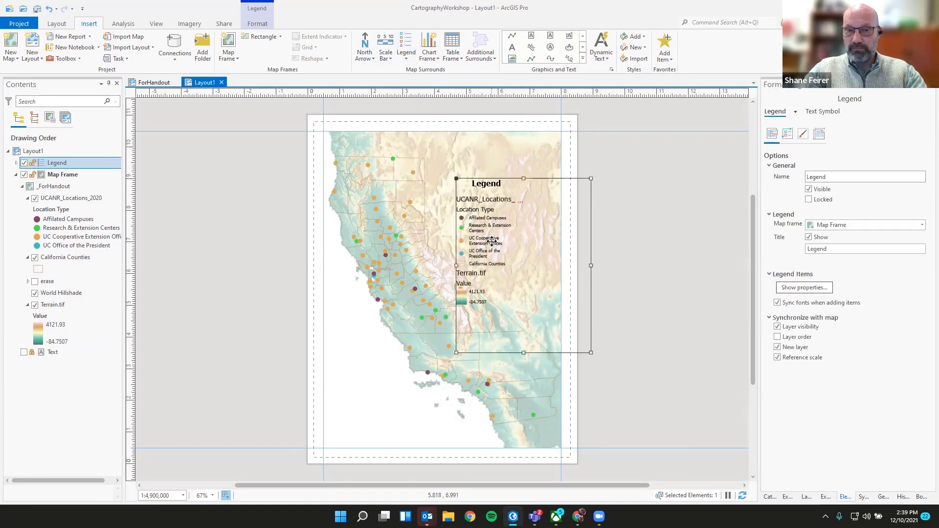
drag(493, 240, 494, 198)
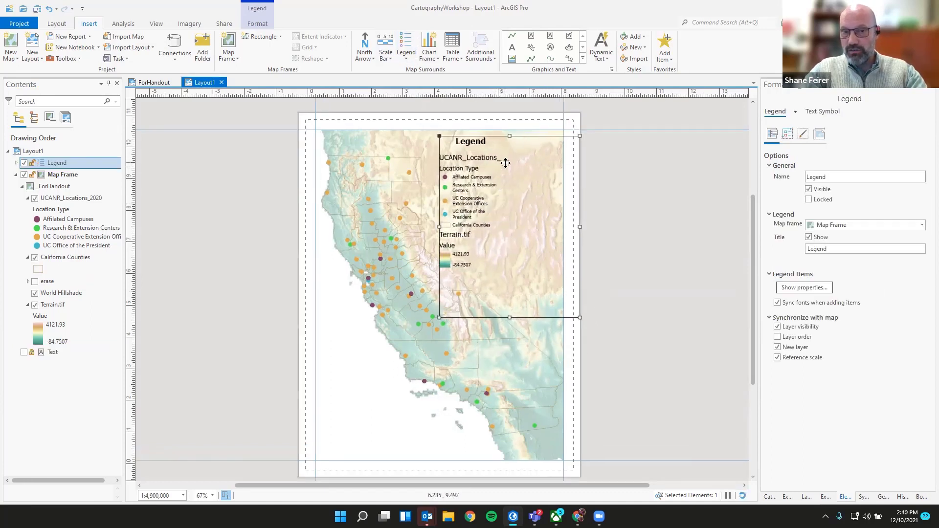
scroll(506, 163, up, 5)
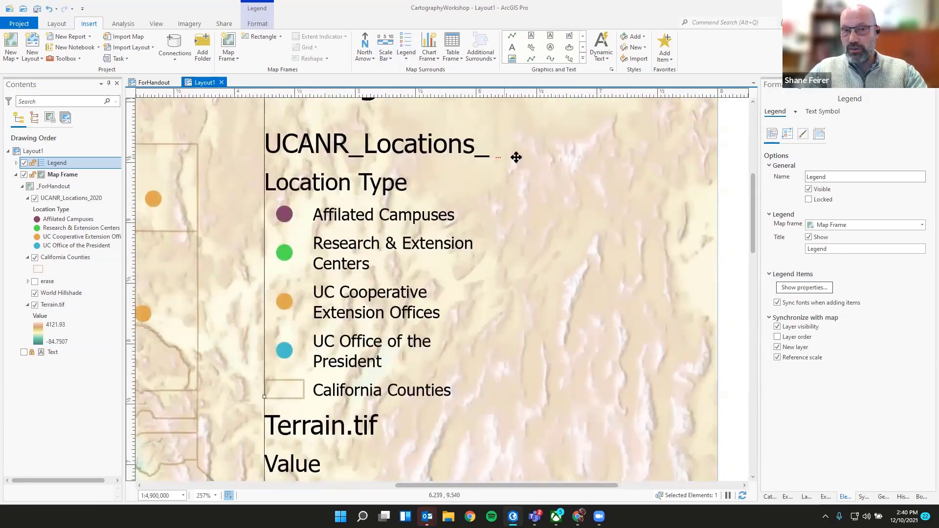
scroll(495, 198, down, 4)
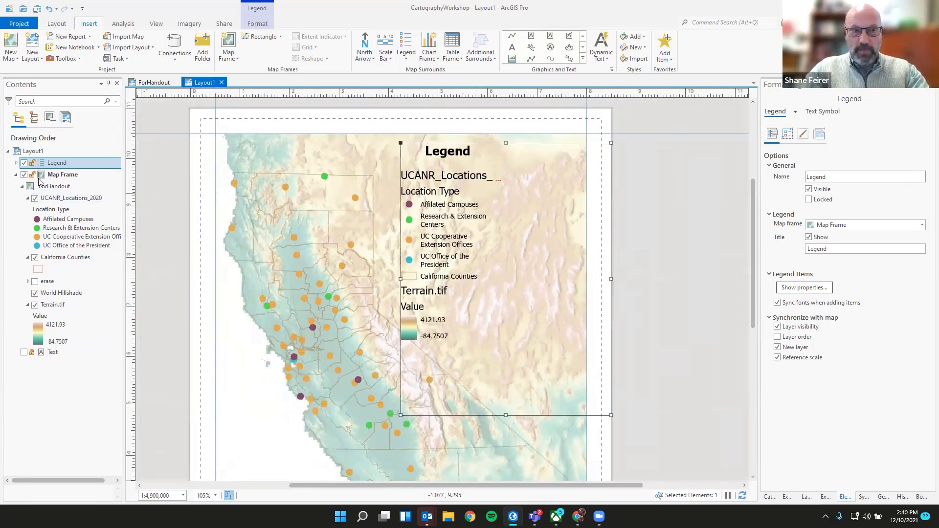
Step: Turn off the Terrain.tif, erase and California Counties items in the legend, leaving only UCANR_Locations_2020 on
click(16, 163)
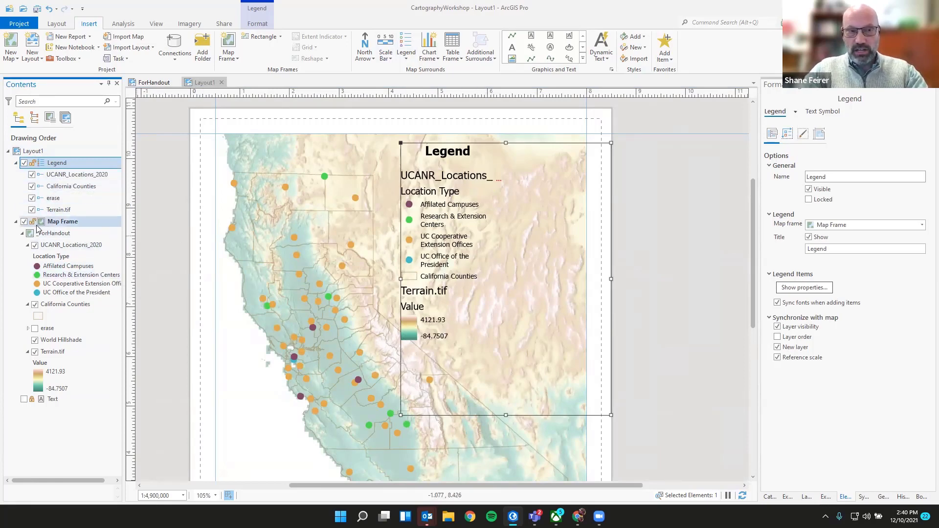
click(31, 210)
click(32, 200)
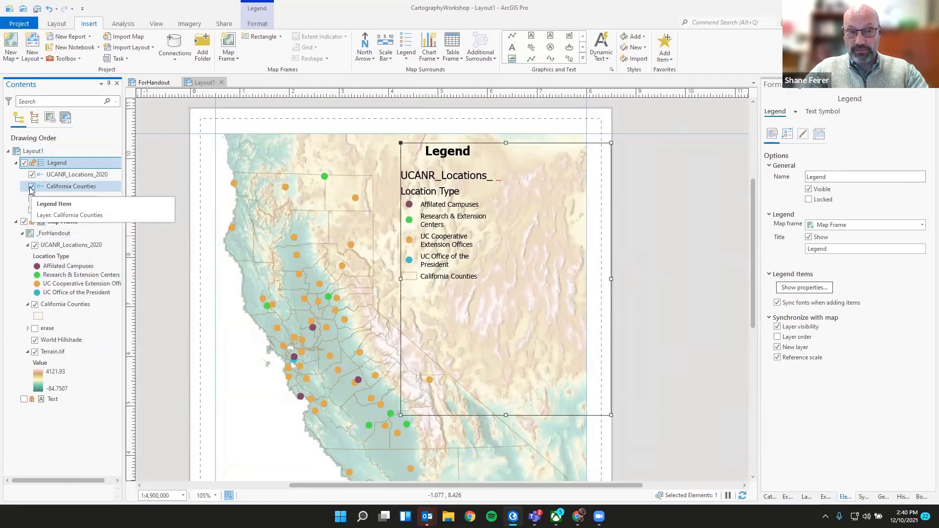
click(32, 187)
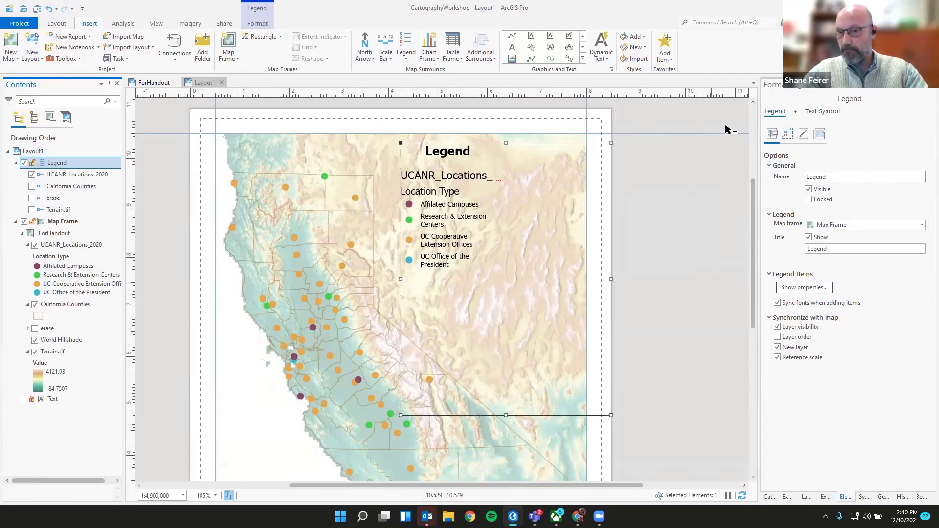
Step: Turn off the legend's title and reselect the legend
click(771, 137)
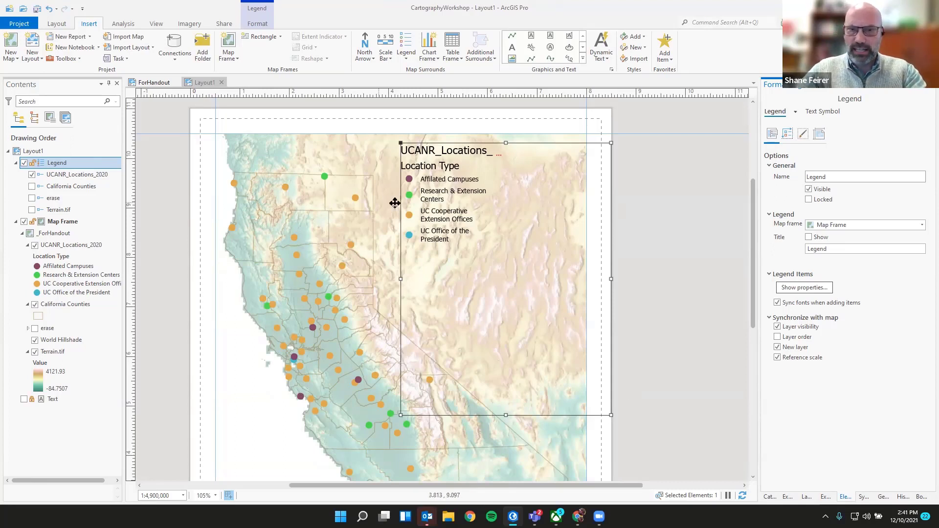
click(671, 157)
click(56, 164)
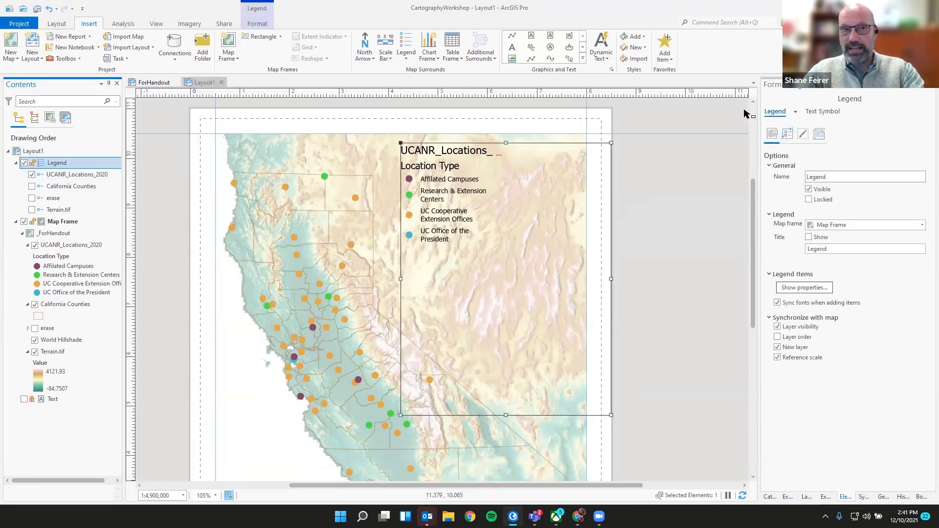
Step: Change the font of the legend's text to Arial
click(258, 24)
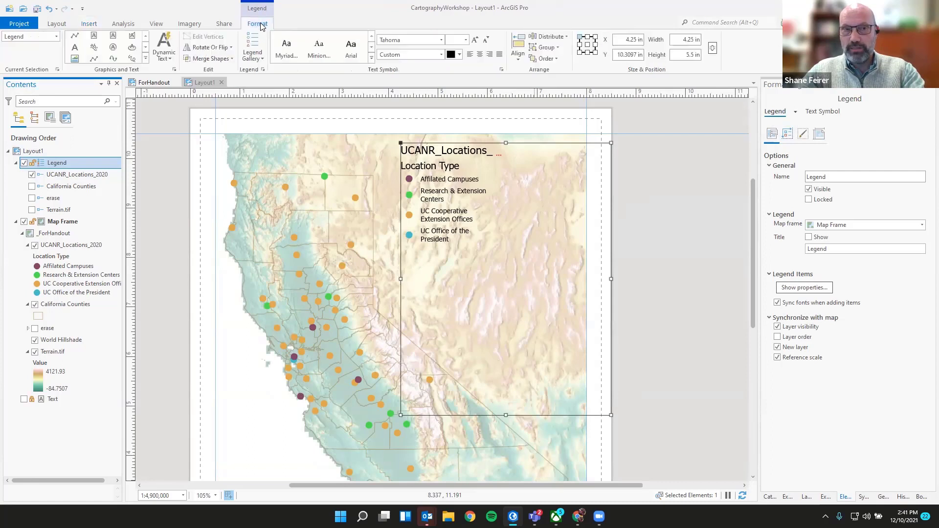
click(427, 39)
text(Arial)
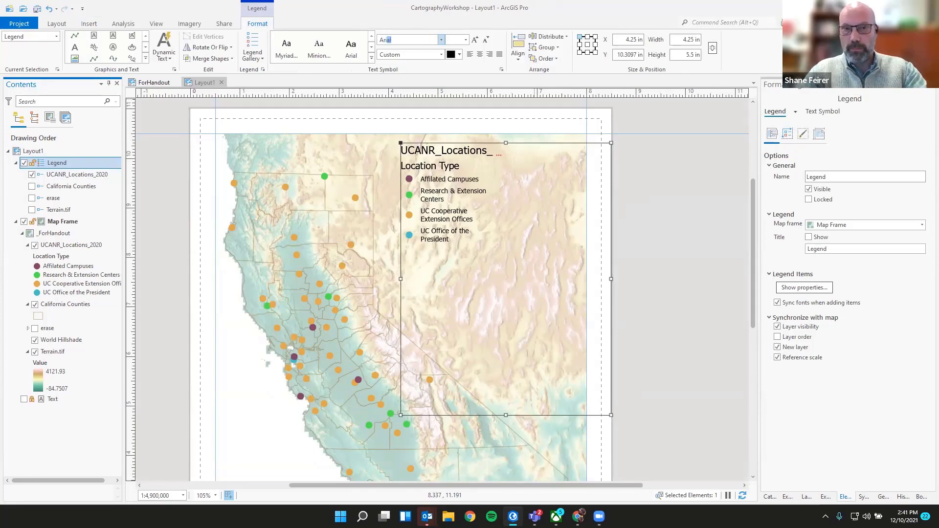
key(Return)
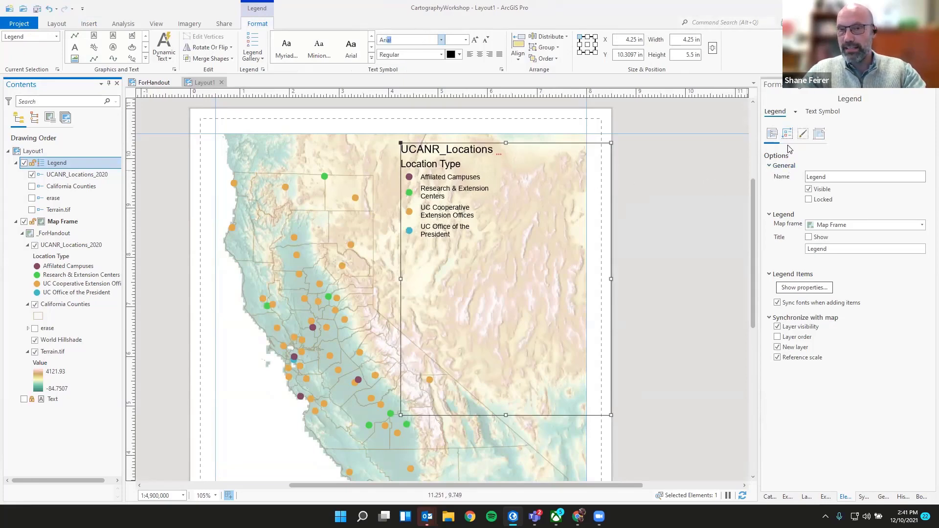
Step: Examine the legend's layer name text formatting, the UCANR_Locations_2020 layer properties and the Affiliated Campuses symbol options
click(795, 112)
click(812, 189)
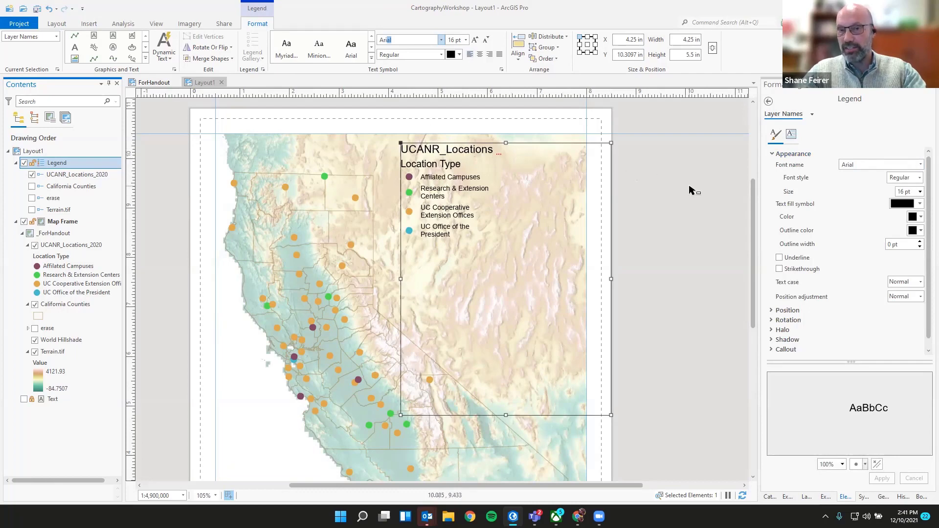
click(661, 179)
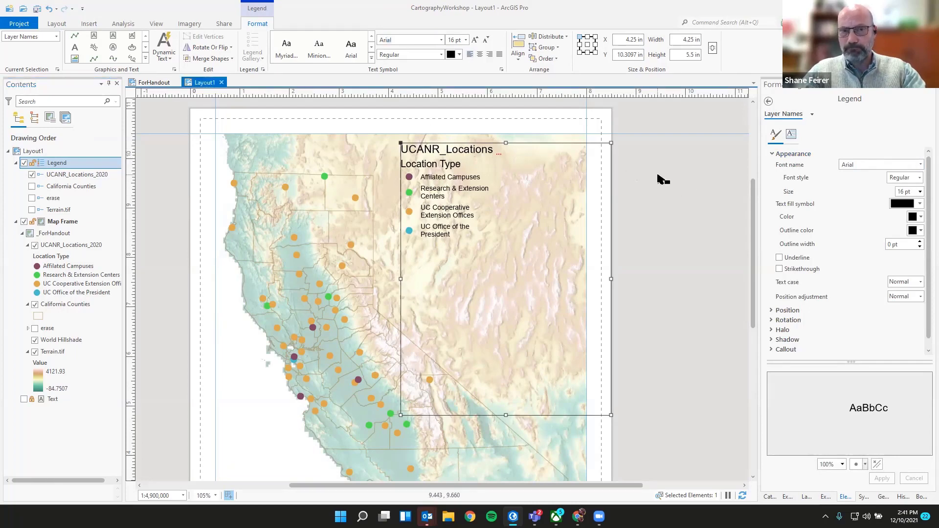
click(496, 203)
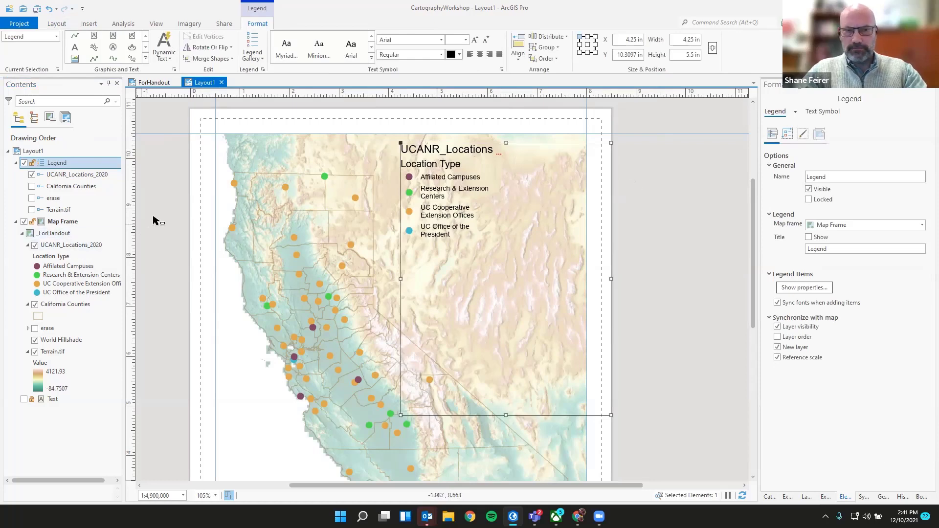
double_click(66, 247)
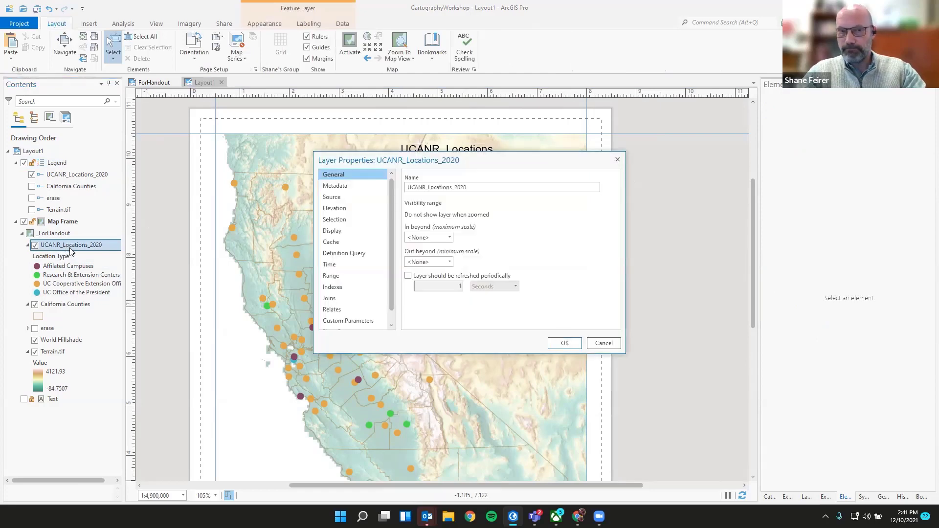
click(603, 343)
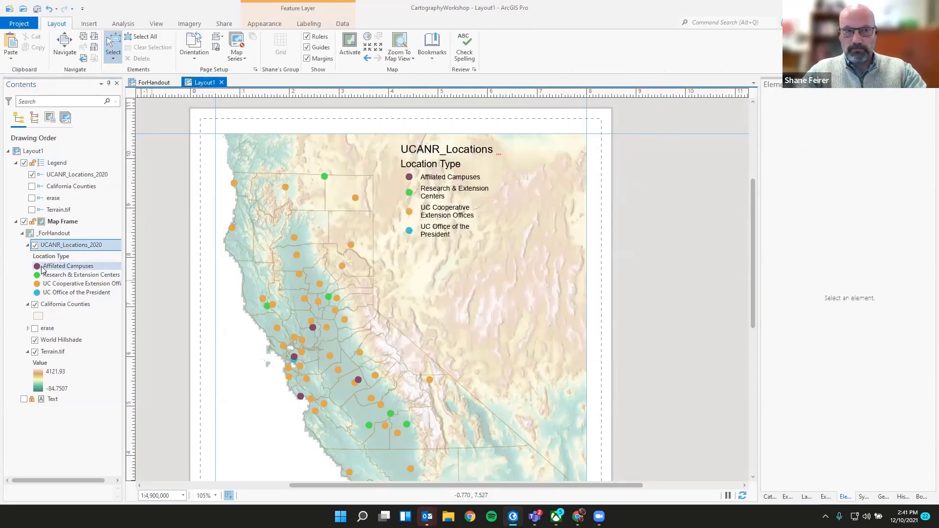
click(39, 269)
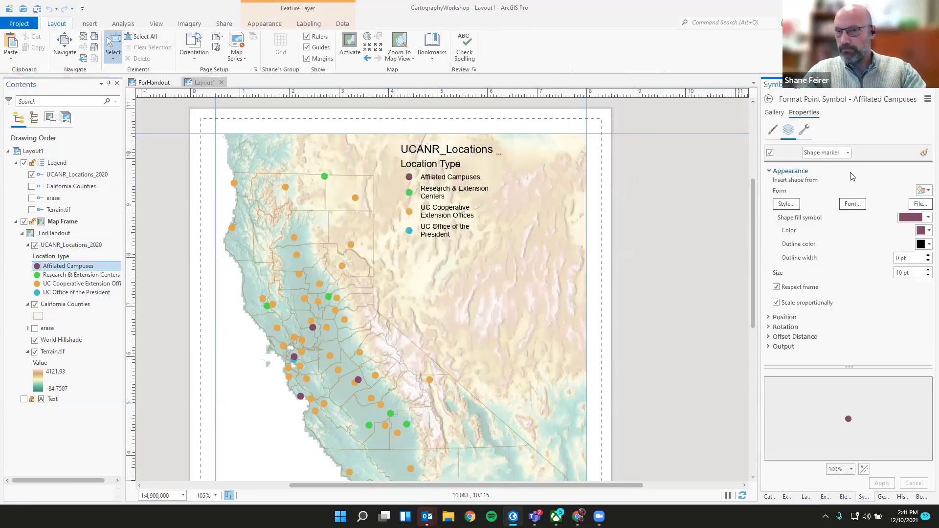
click(926, 100)
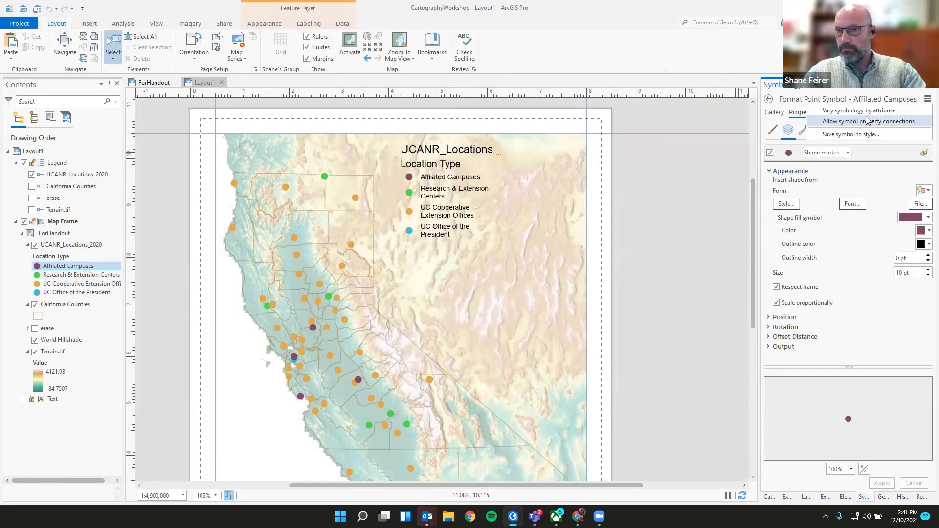
click(928, 99)
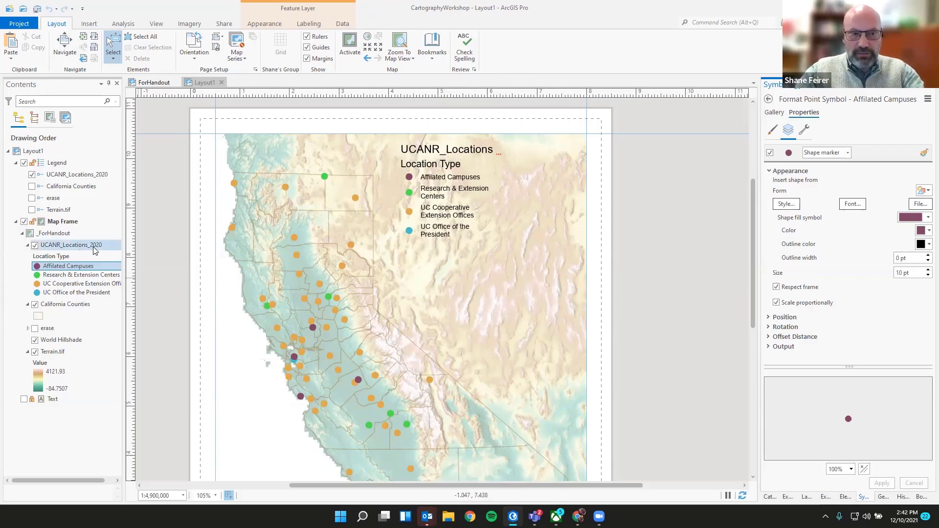
Step: Widen the legend frame past the page's right edge to about 5.6 in
click(480, 175)
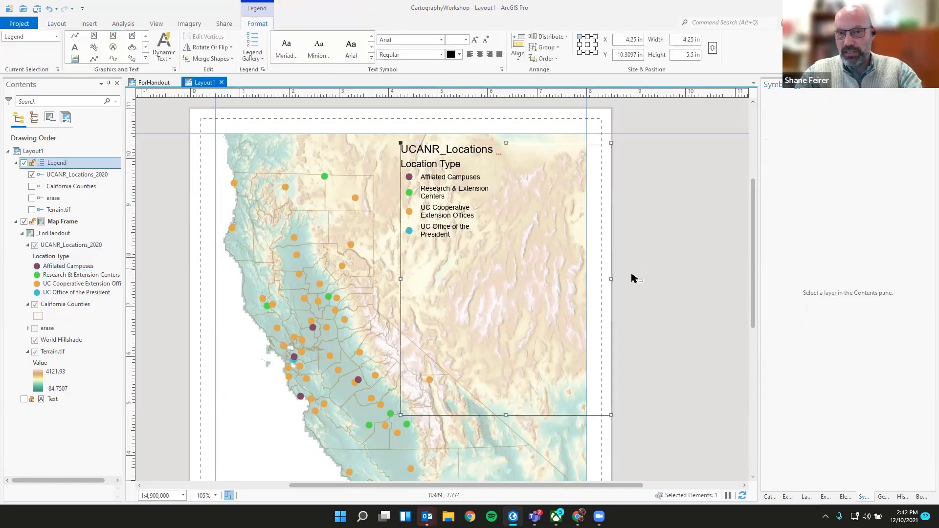
drag(611, 279, 679, 279)
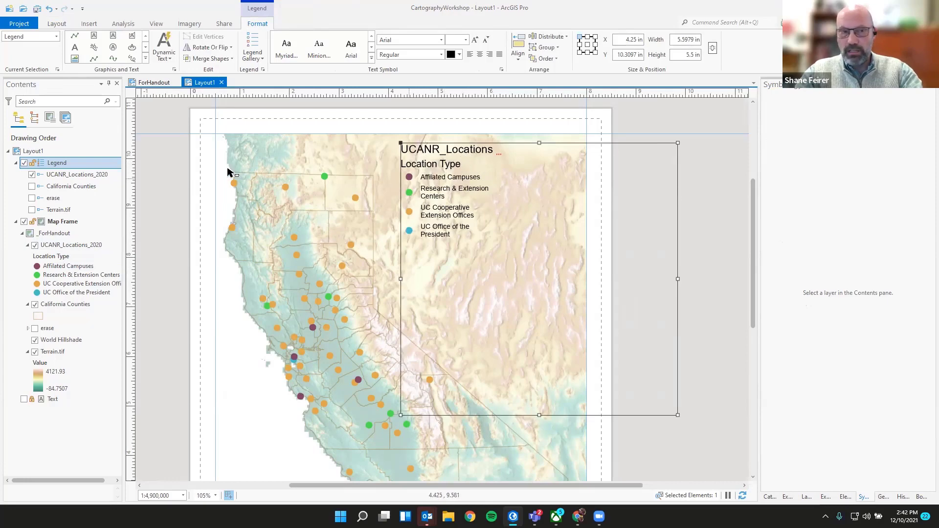
Step: Look through the legend's general options, arrangement settings and layer name formatting for control over the displayed layer name
double_click(57, 162)
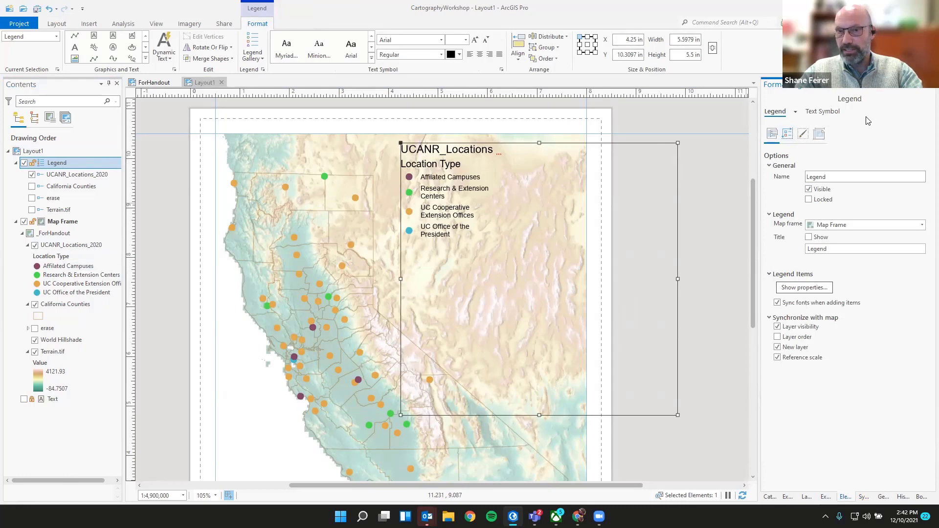
click(796, 111)
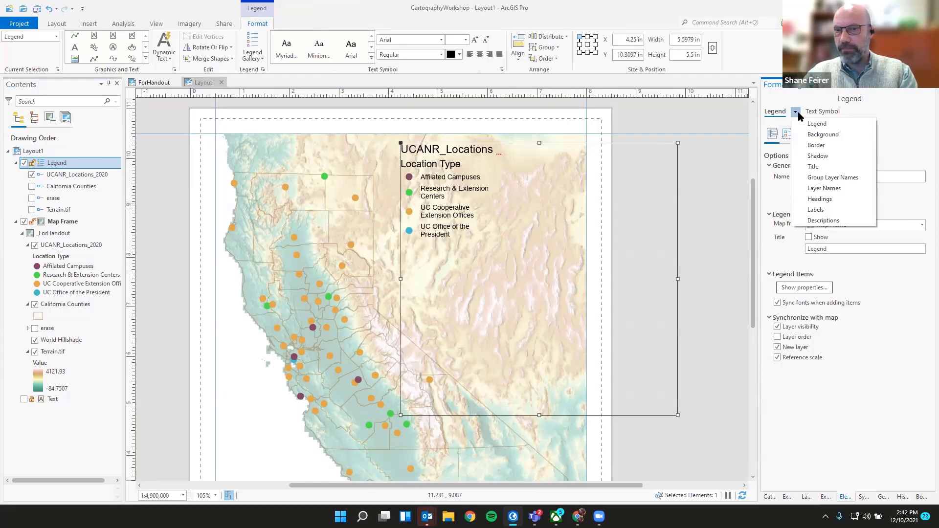
click(797, 112)
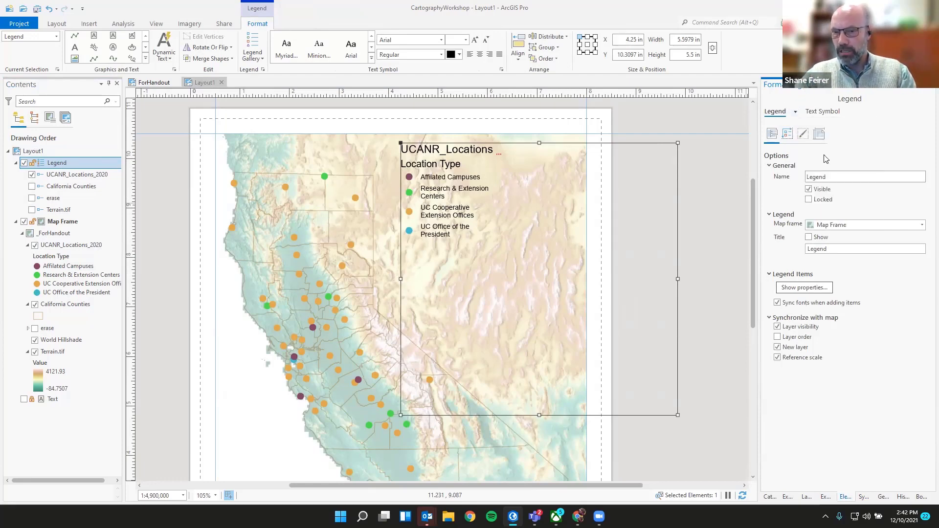
click(788, 137)
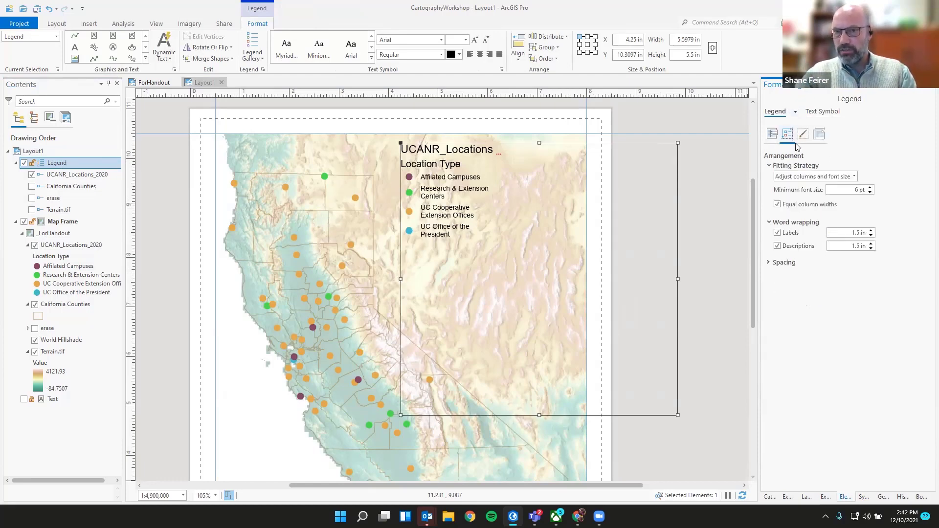
click(776, 134)
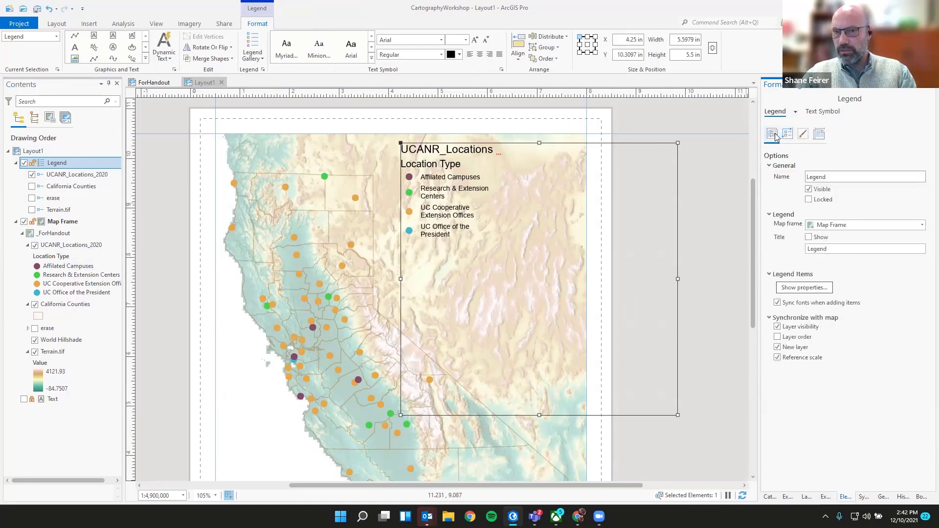
click(796, 112)
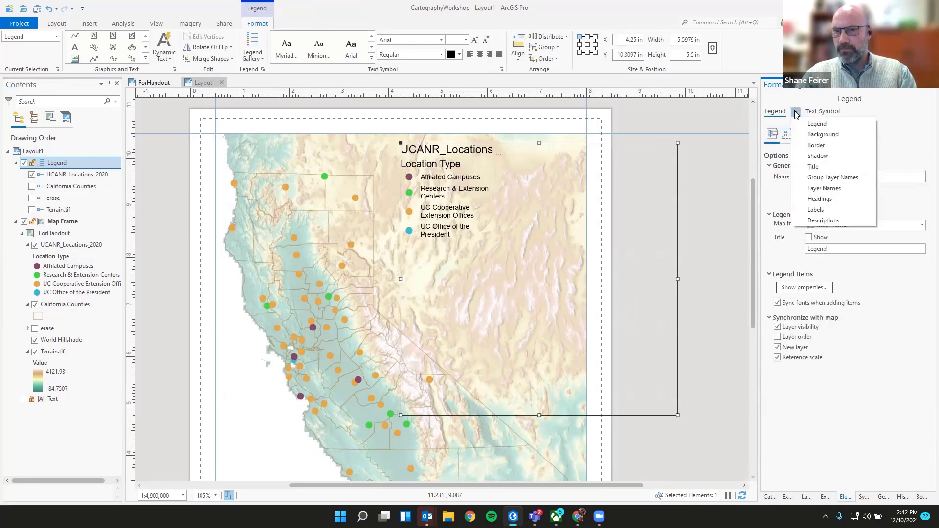
click(825, 189)
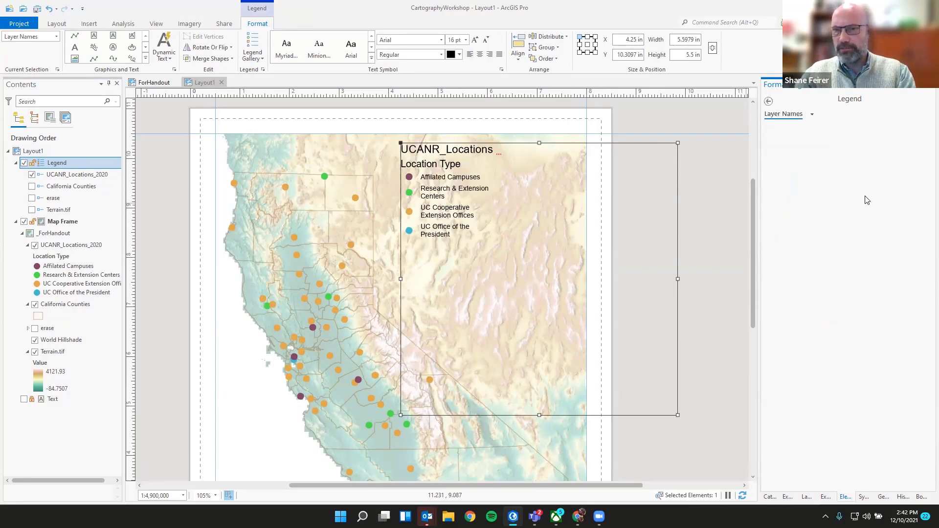
click(769, 101)
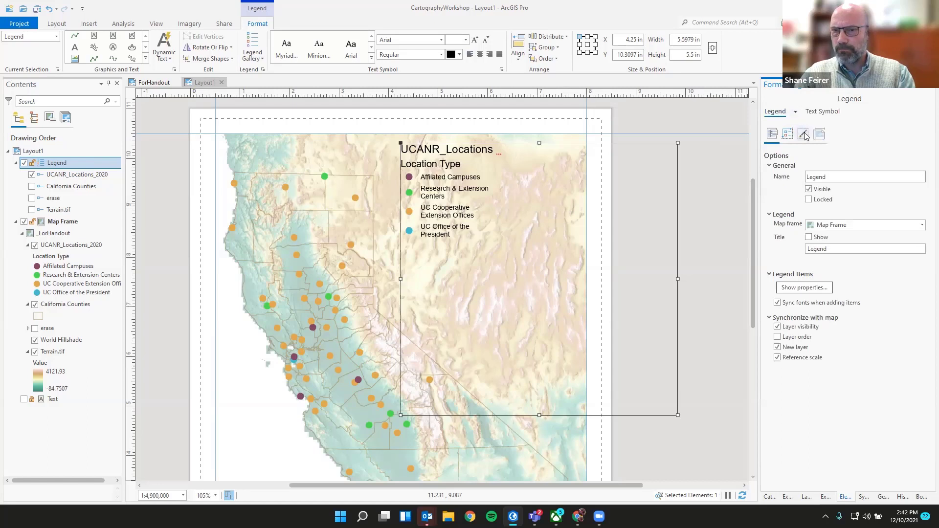
click(802, 134)
click(787, 134)
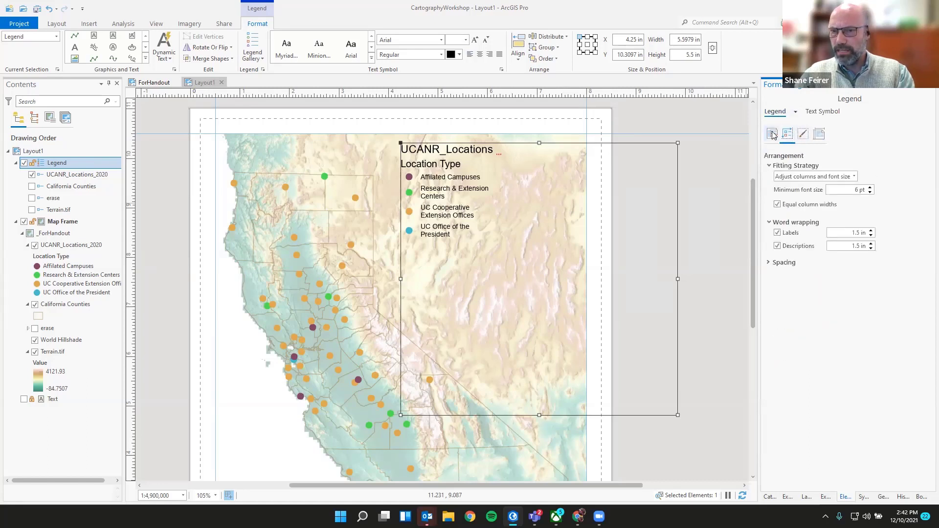
click(774, 135)
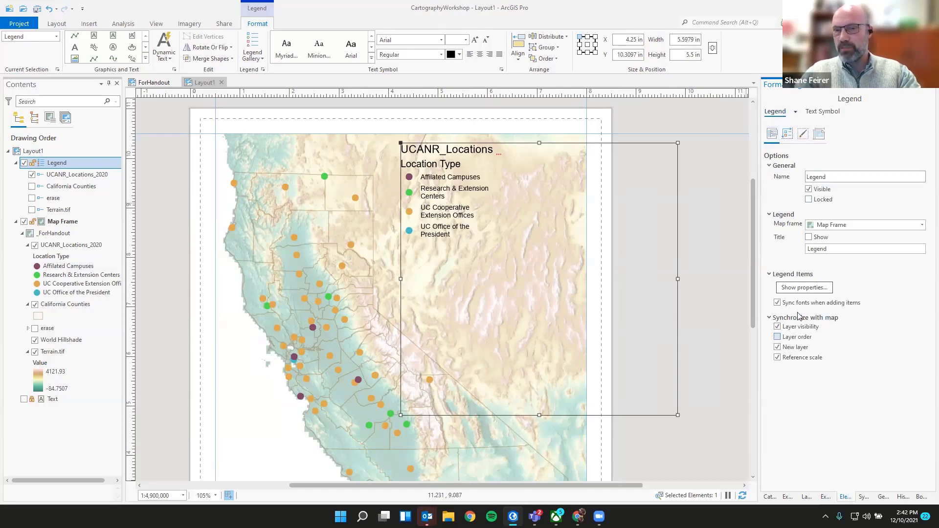
Step: Turn off the layer name for all legend items, keeping headings and labels shown
click(802, 287)
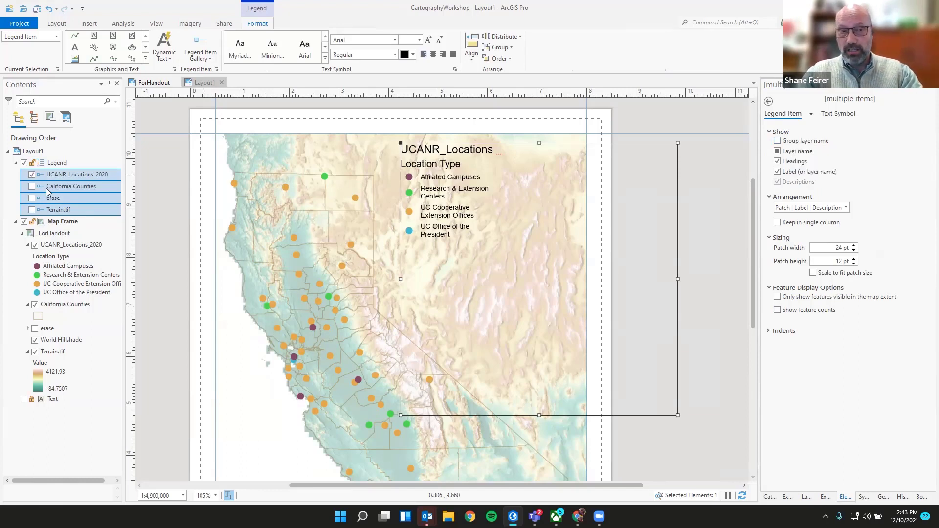
click(768, 101)
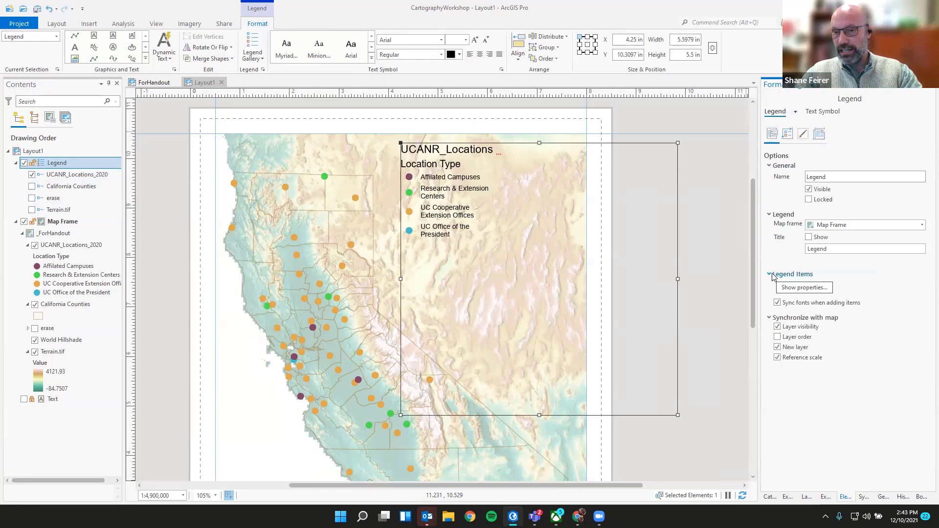
click(822, 291)
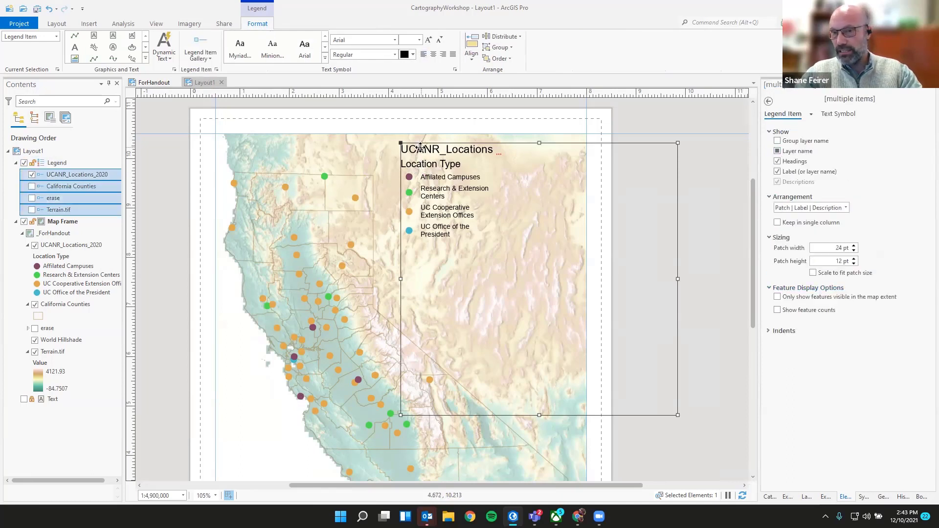
click(778, 151)
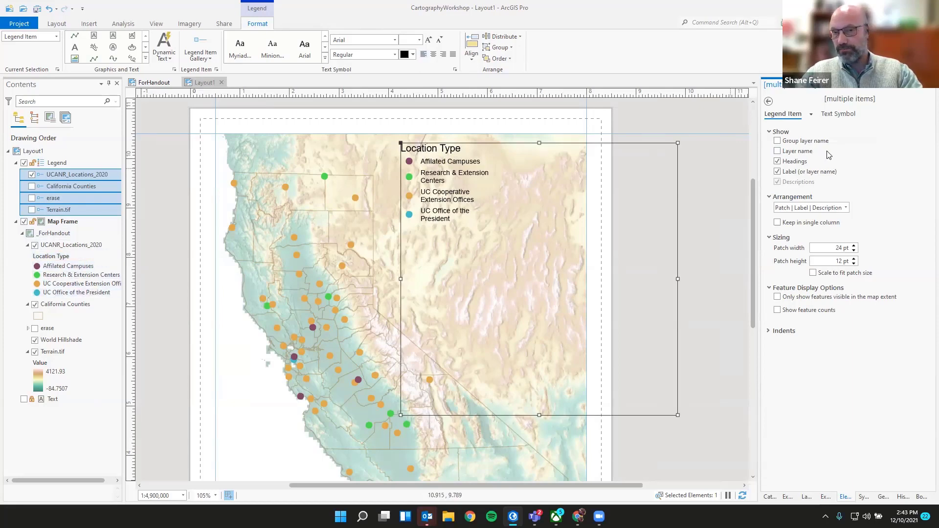
click(778, 152)
click(778, 151)
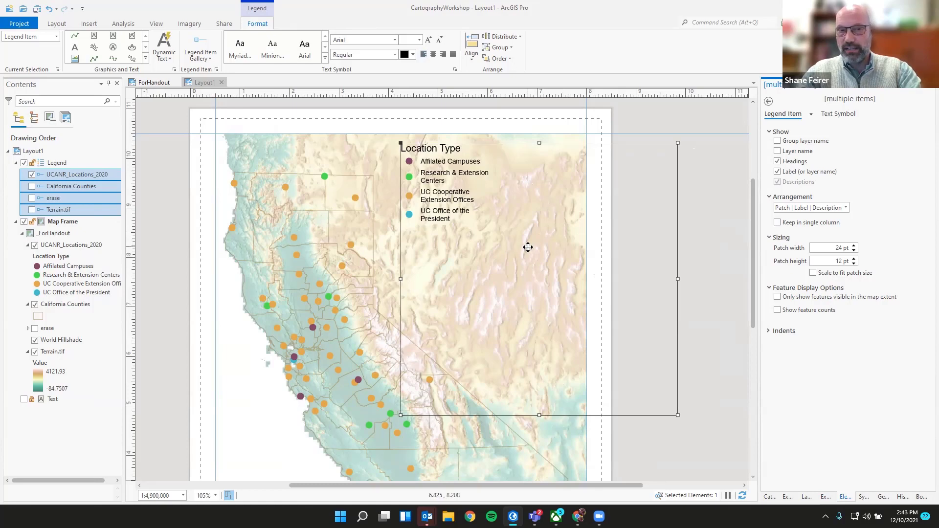
Step: Check the legend in the ForHandout layout, and set the Layout1 legend's width to 2.12 in
click(153, 84)
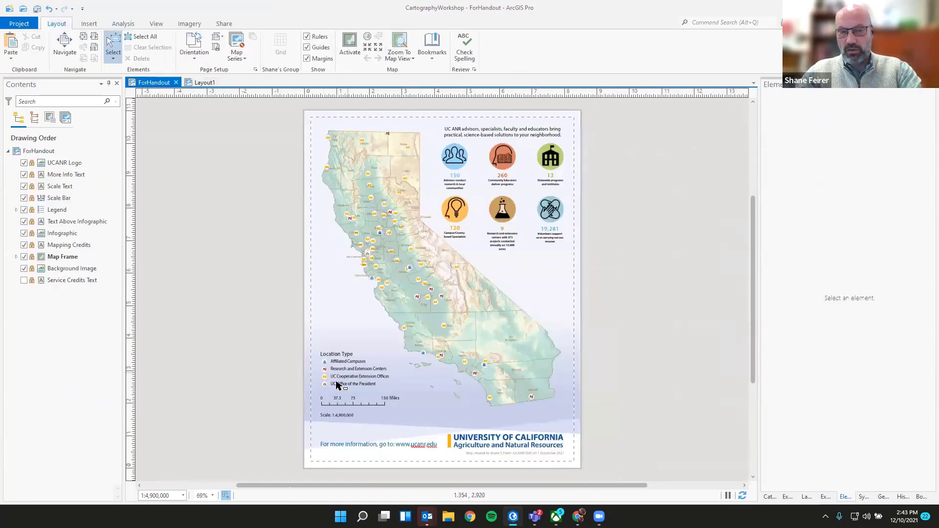
click(204, 83)
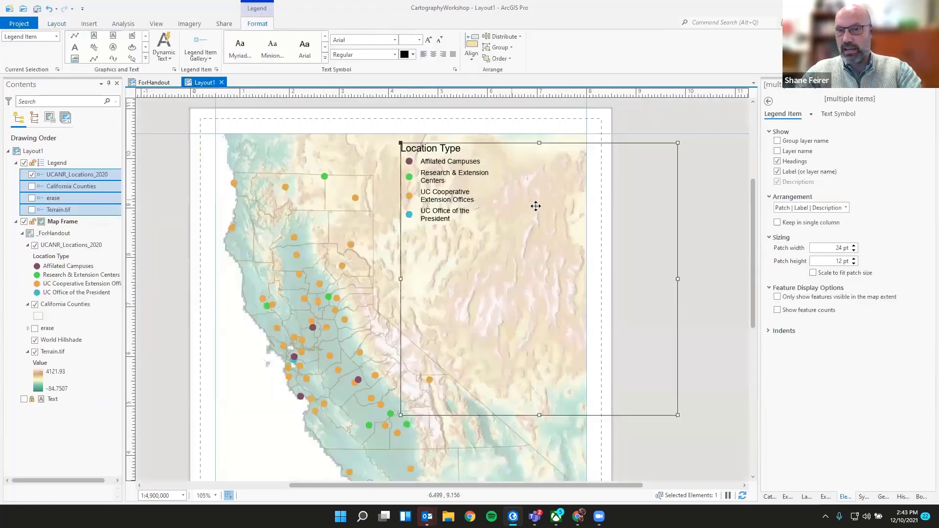
click(769, 101)
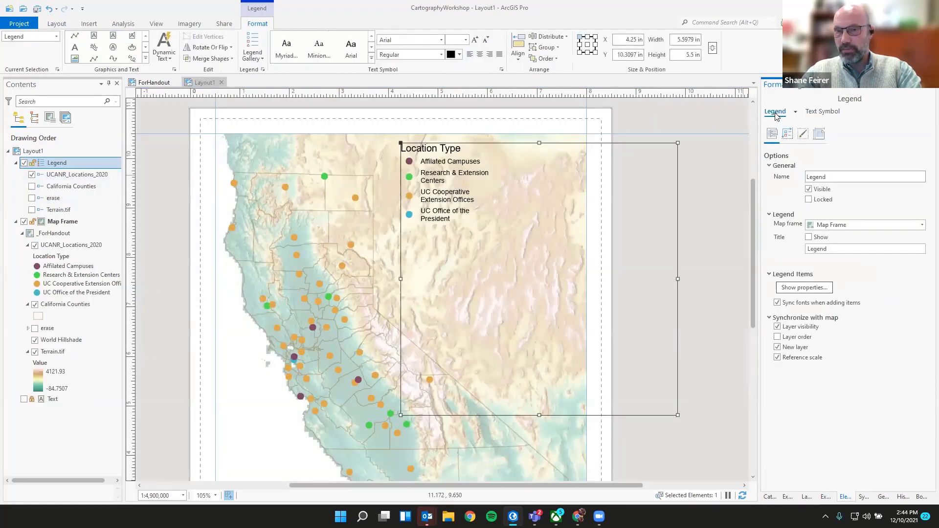
click(820, 134)
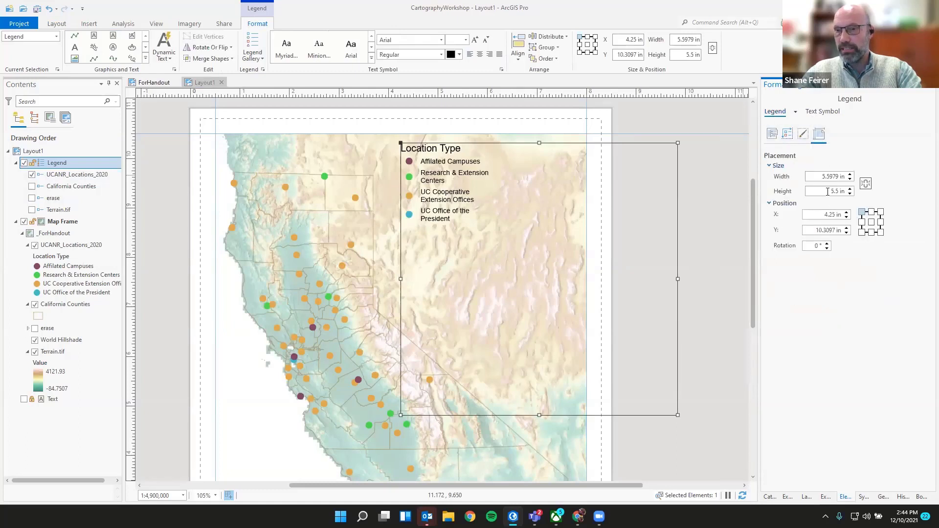
drag(838, 175, 815, 175)
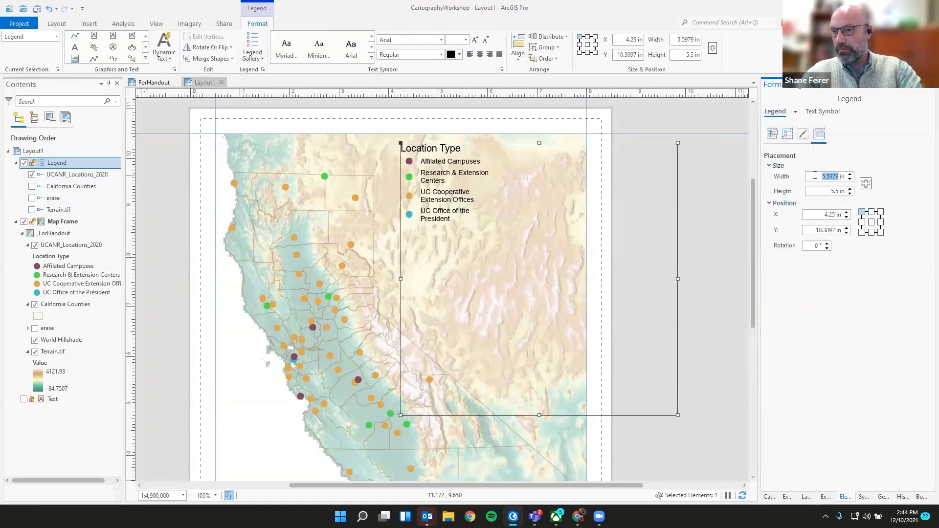
text(2)
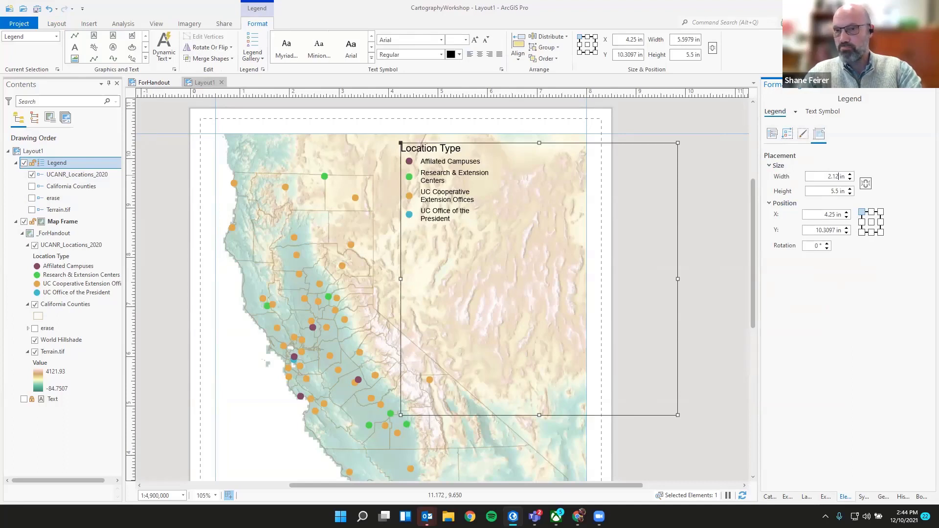
text(.12)
key(Return)
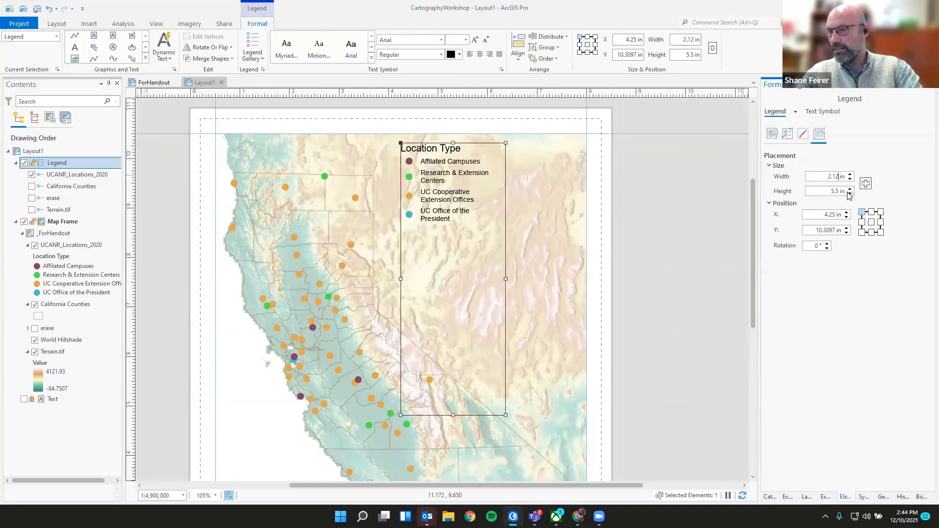
Step: Set the legend's height to 1.125 in and place it at X 0.5 in, Y 3.58 in
drag(839, 191, 830, 191)
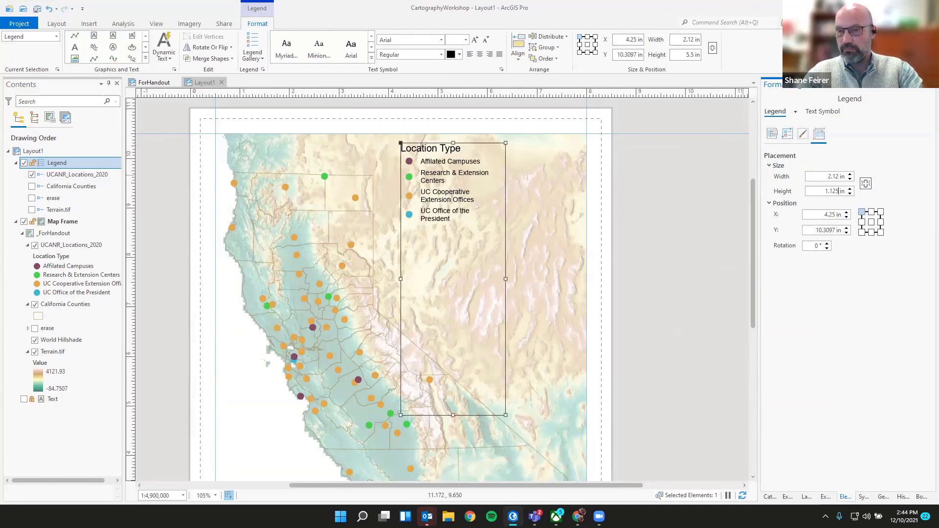
click(816, 215)
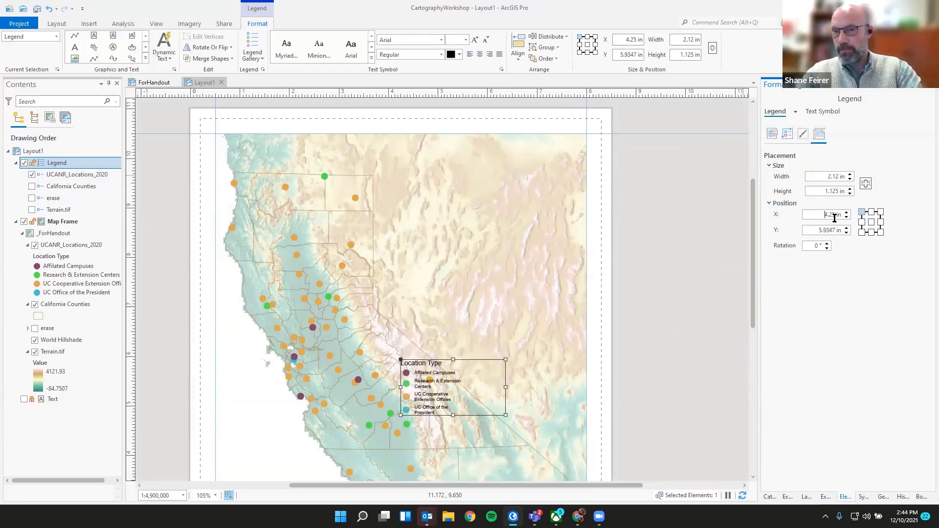
drag(836, 214, 827, 215)
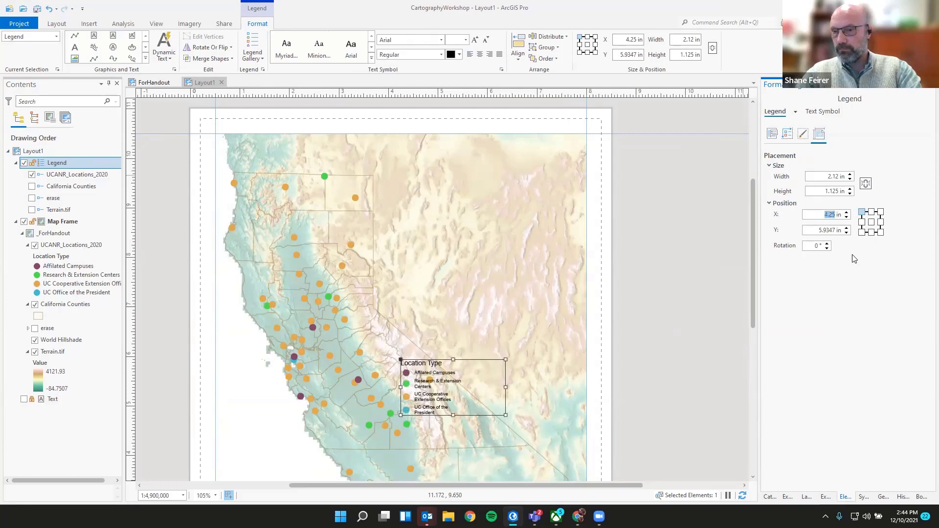
key(BackSpace)
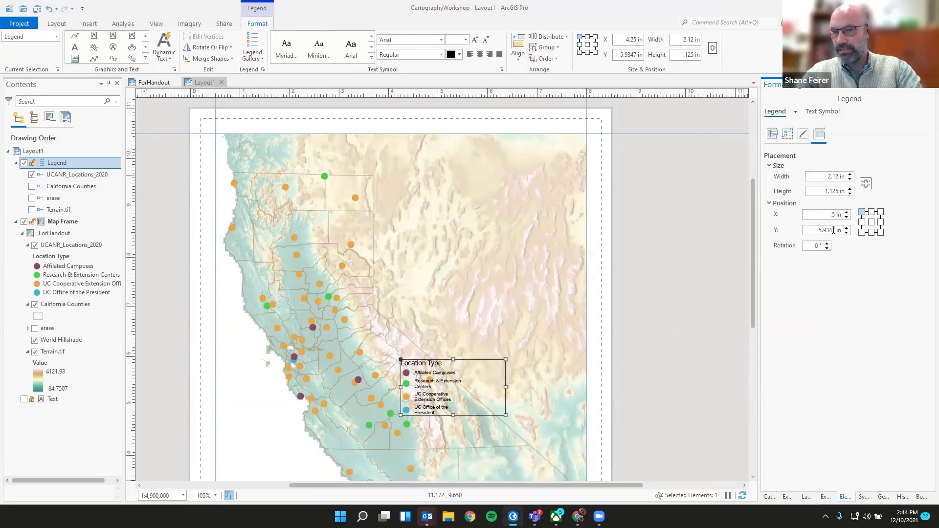
drag(836, 229, 830, 229)
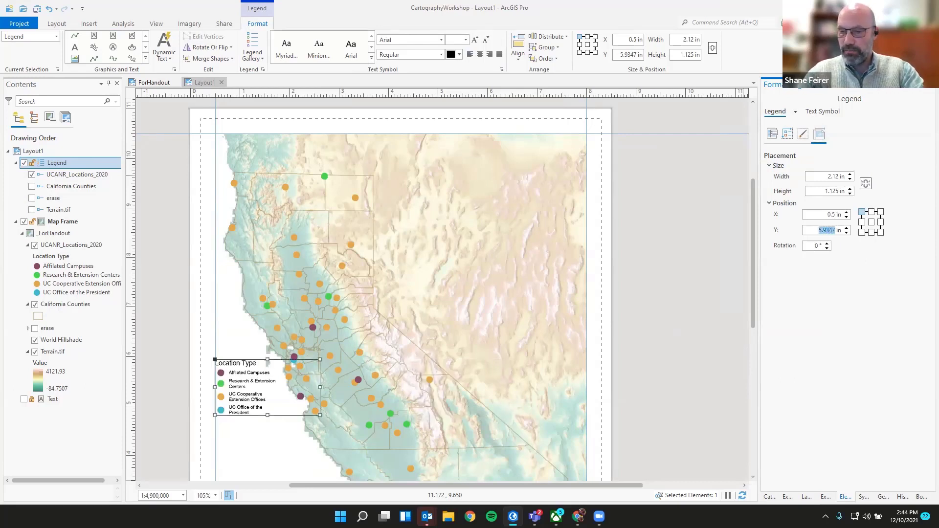
text(3.58)
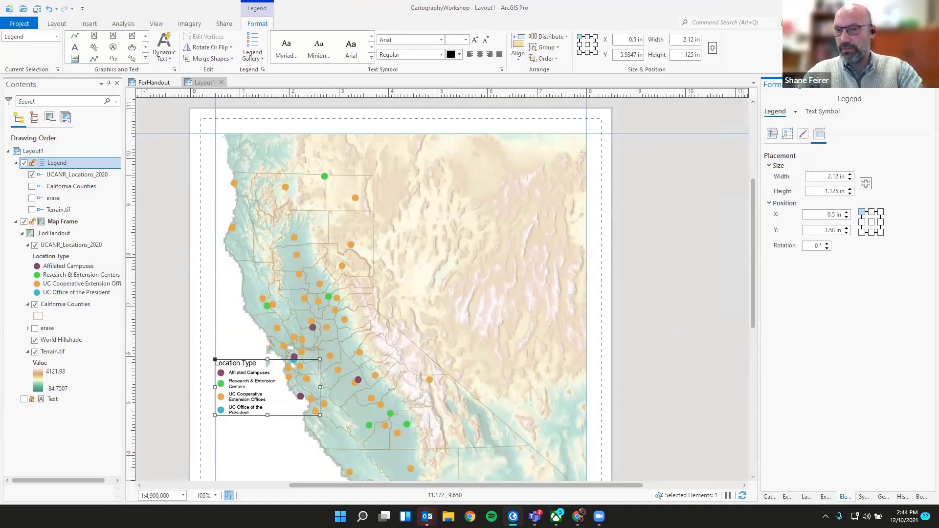
click(812, 215)
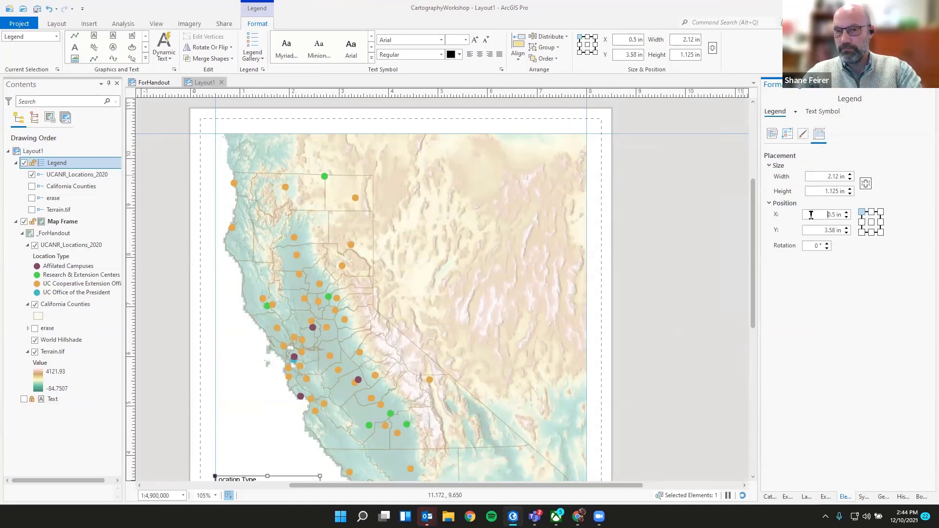
scroll(671, 310, down, 3)
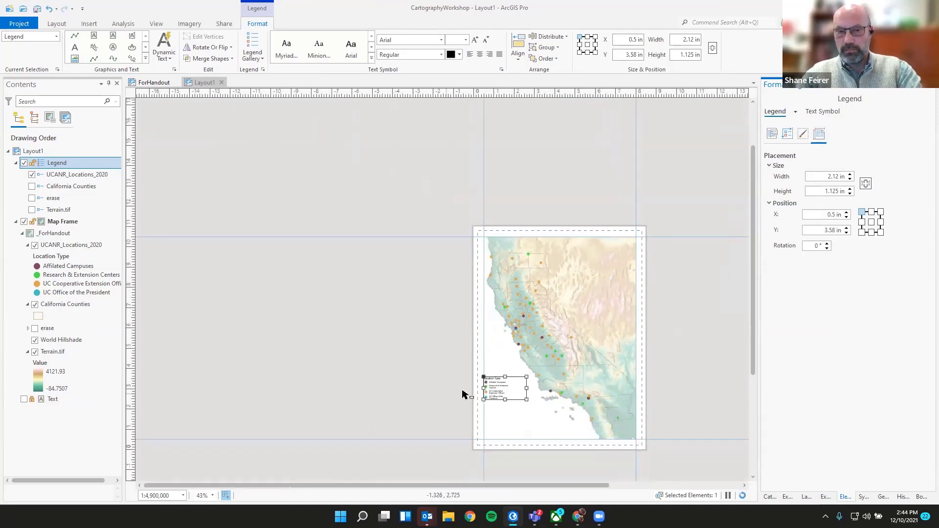
scroll(465, 392, up, 2)
scroll(465, 392, up, 3)
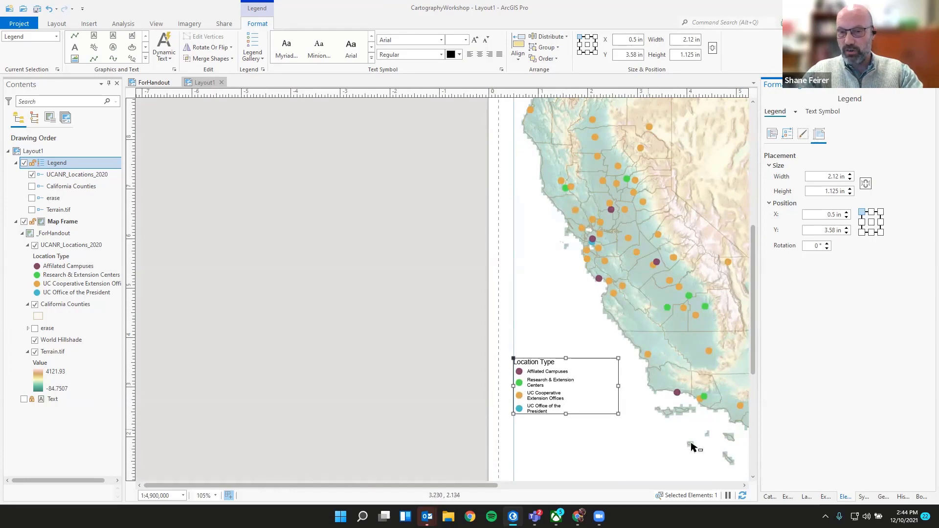
Step: Insert a Scale Line 1 scale bar in miles below the legend, about 2.41 in wide and 0.54 in high
click(59, 26)
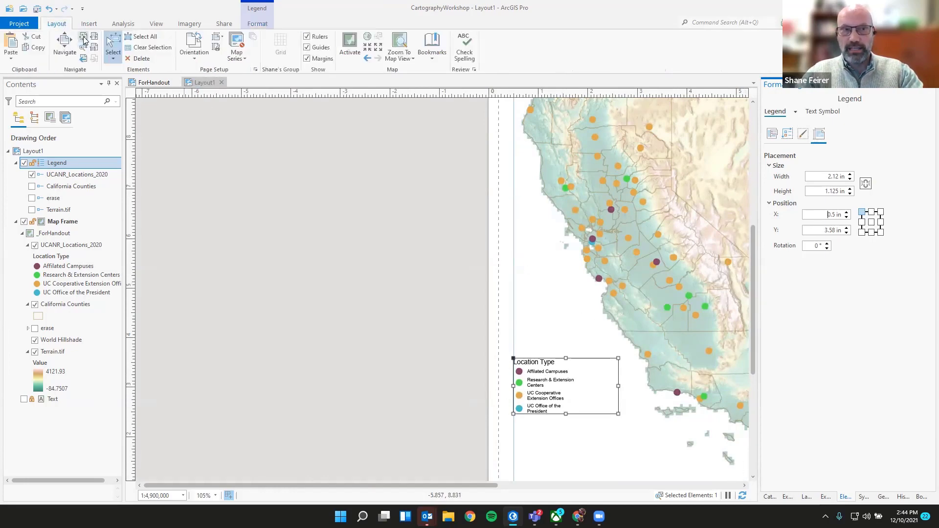
click(84, 41)
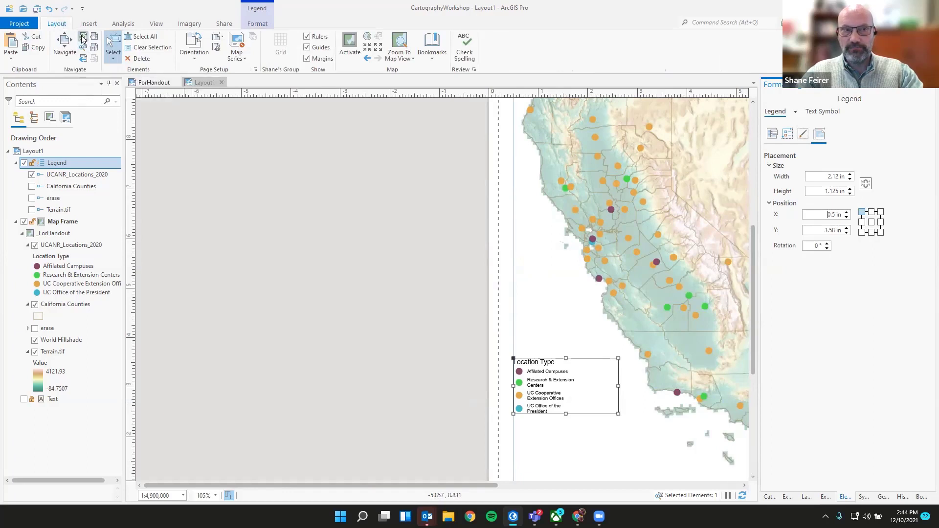
click(640, 321)
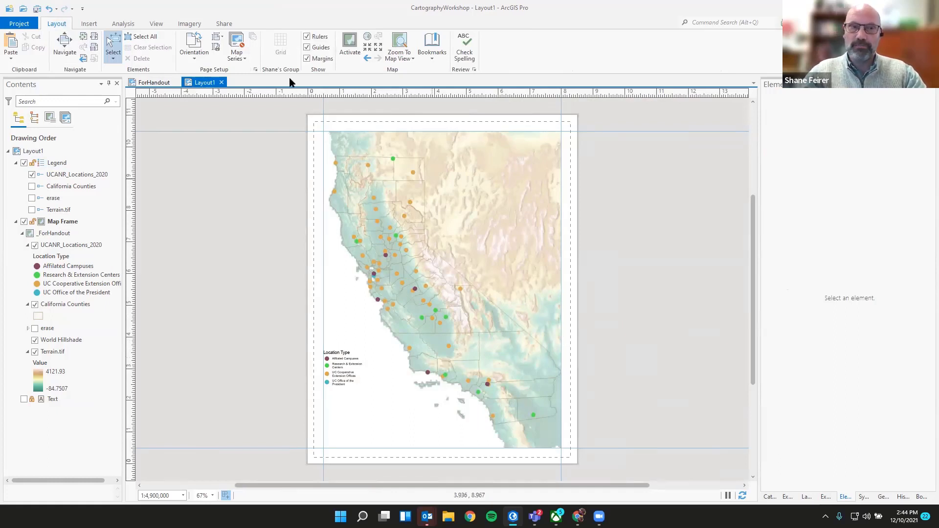
click(90, 25)
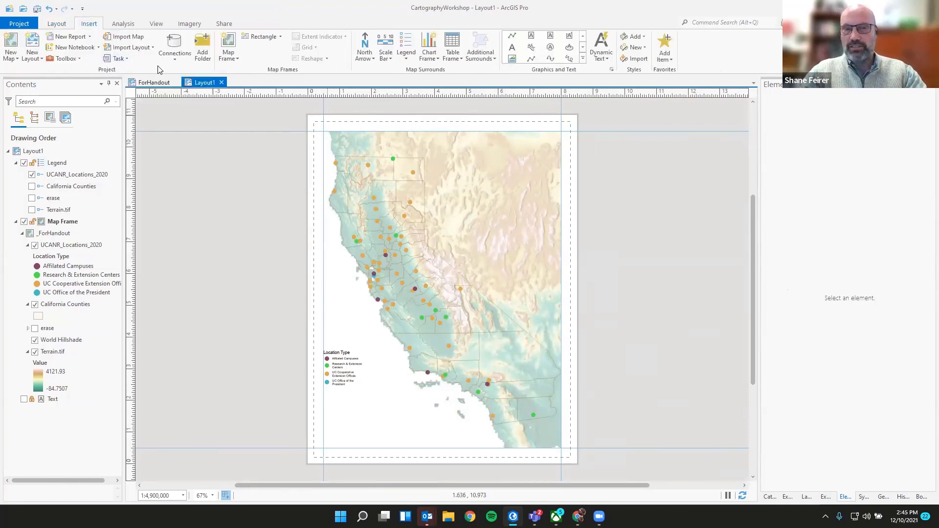
click(390, 58)
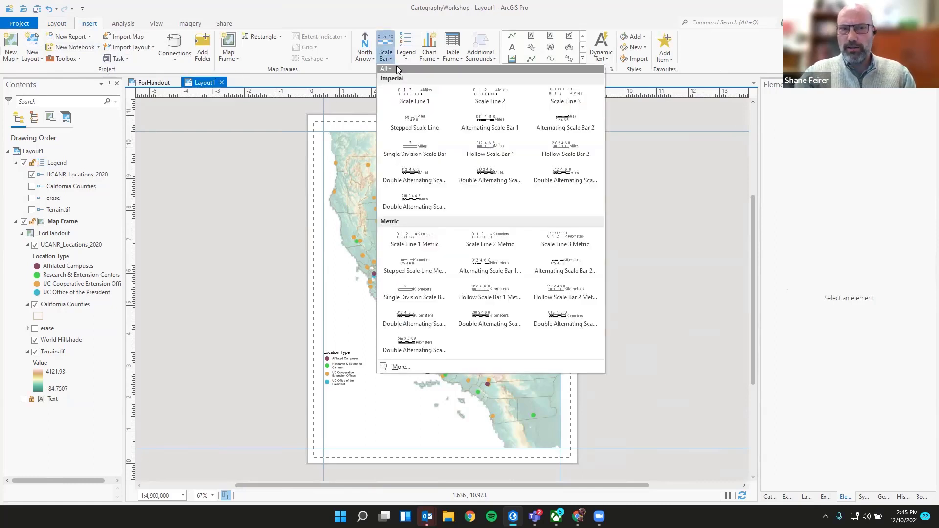
click(416, 100)
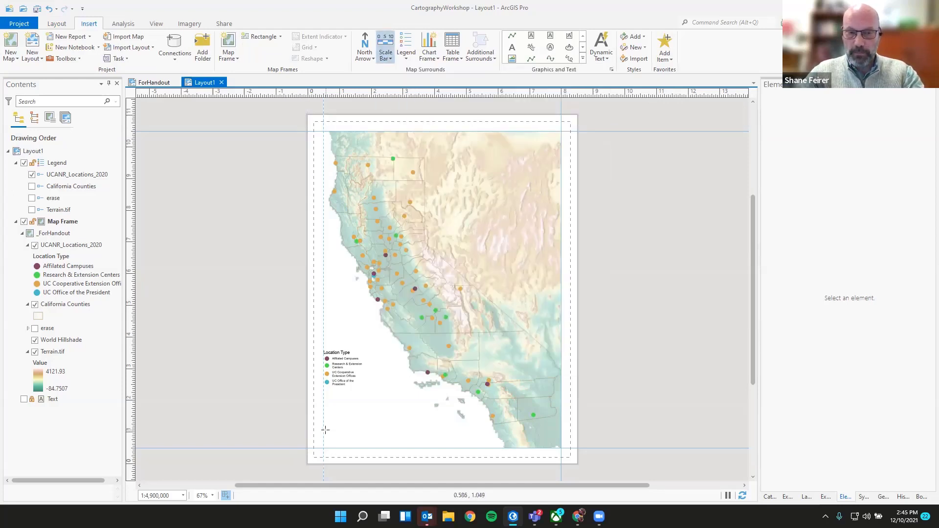
drag(328, 407, 405, 425)
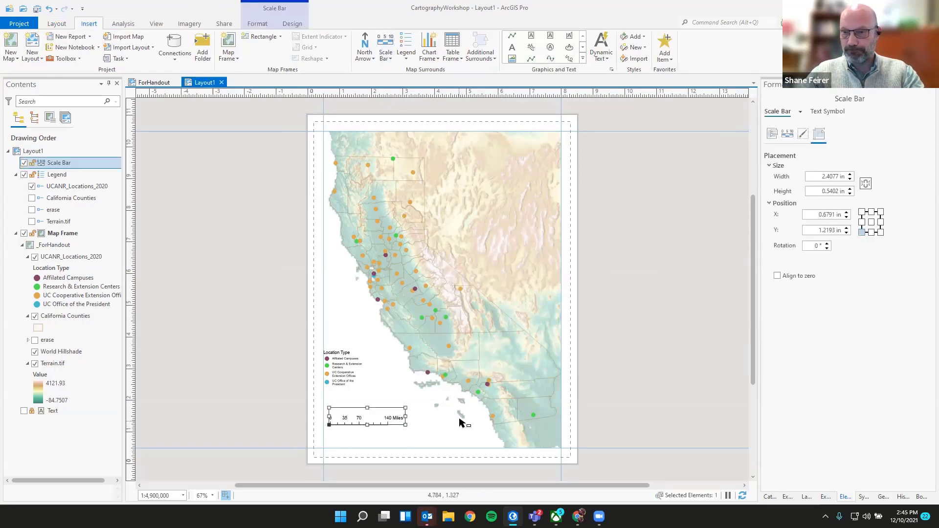
Step: Reduce the scale bar to 1 division in its properties
double_click(360, 420)
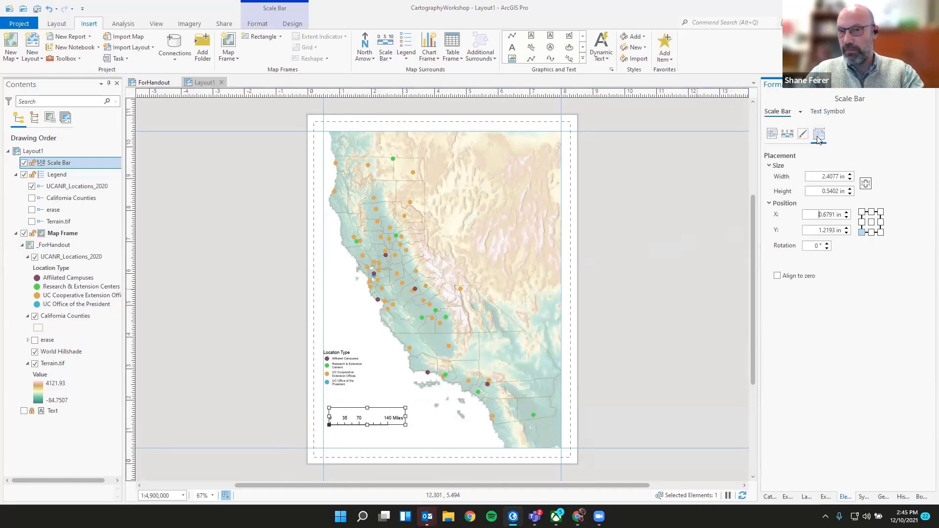
click(788, 136)
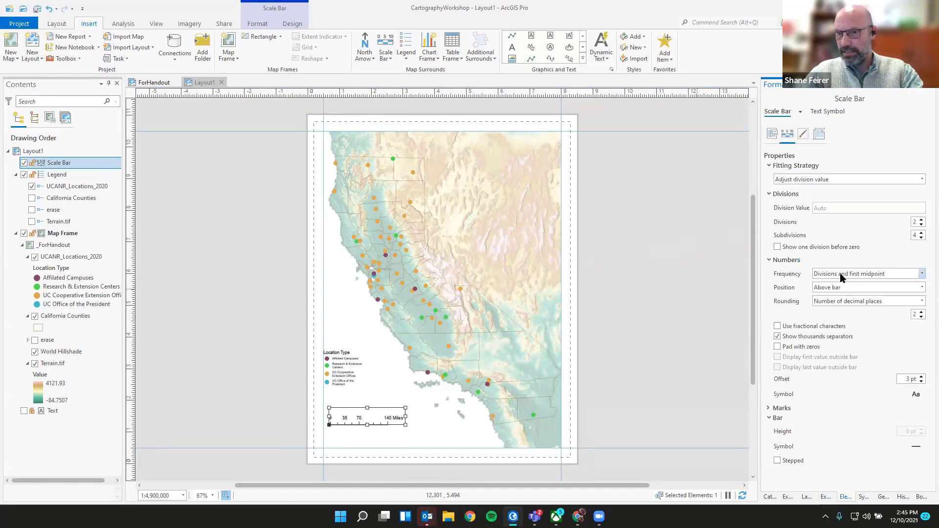
click(776, 138)
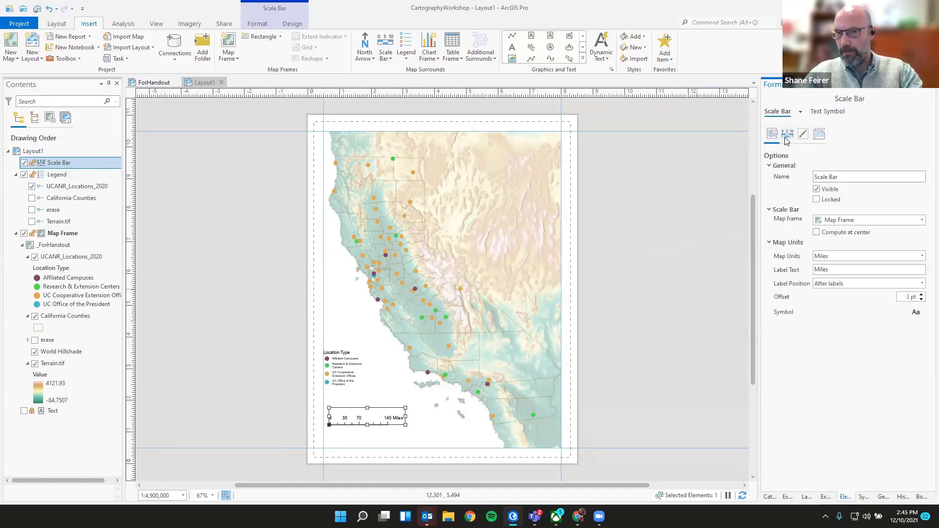
click(785, 138)
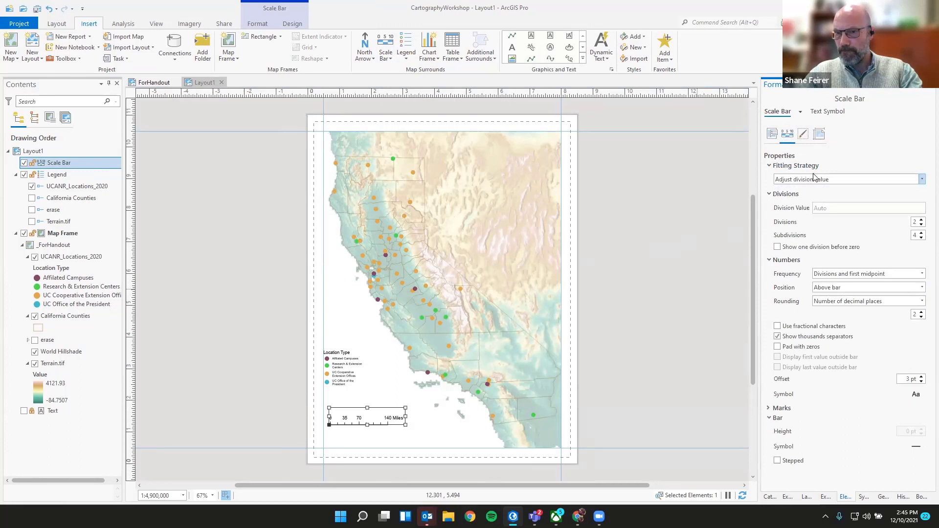
click(921, 224)
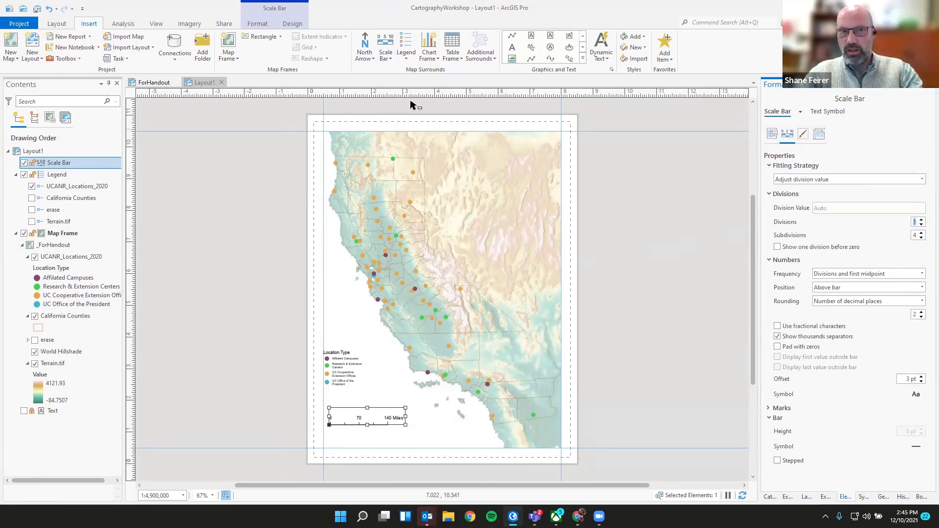
Step: Resize the scale bar to 1.5 in wide and 0.34 in high
click(259, 23)
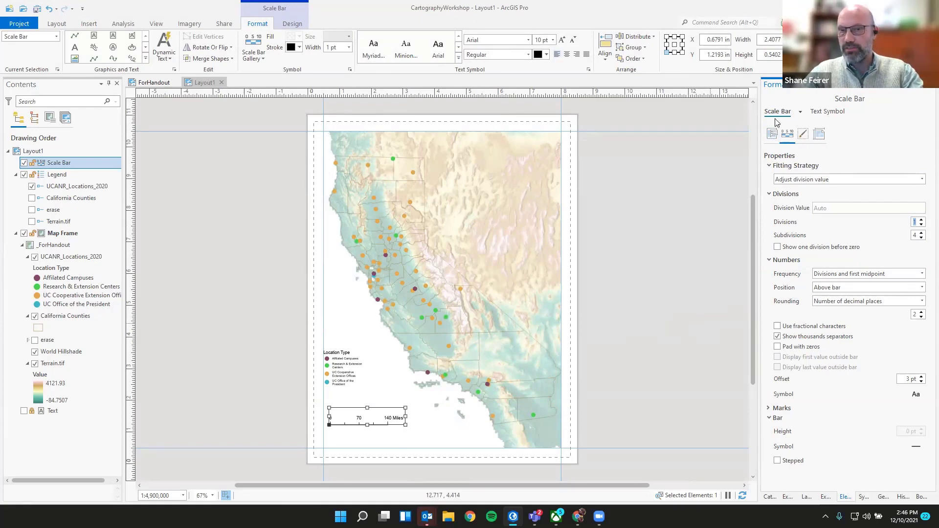
click(820, 135)
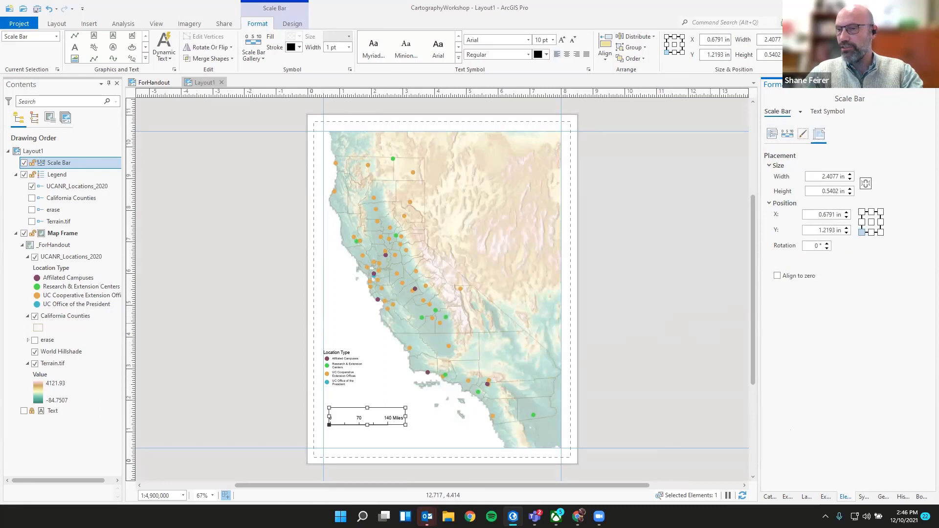
drag(837, 177, 817, 177)
text(1.5)
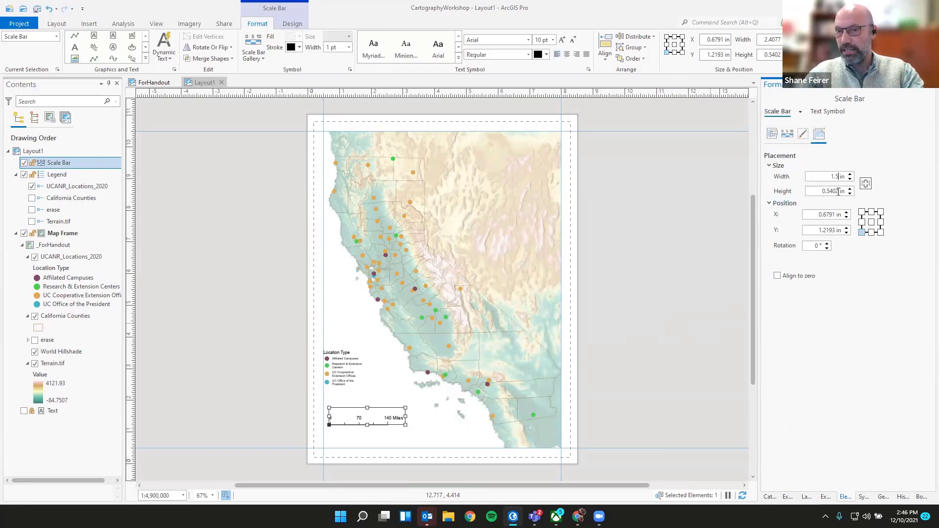
drag(838, 192, 831, 191)
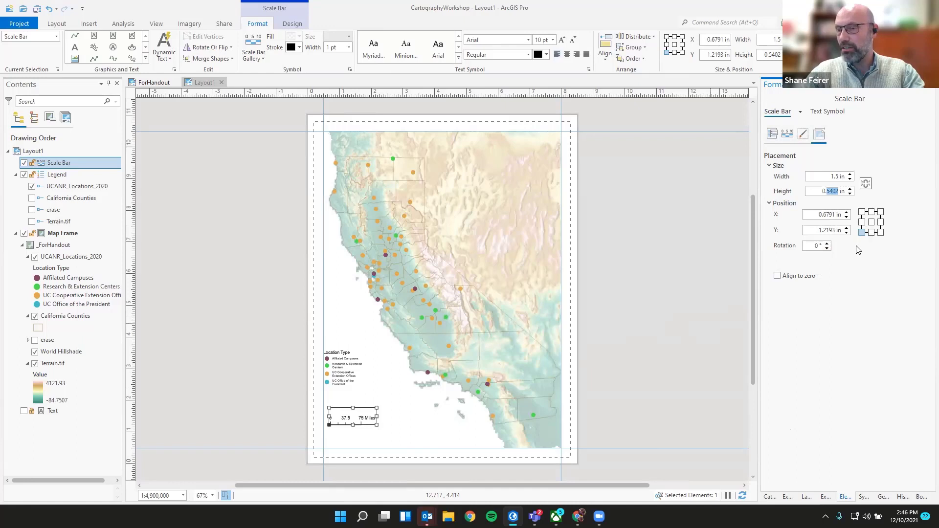
text(34)
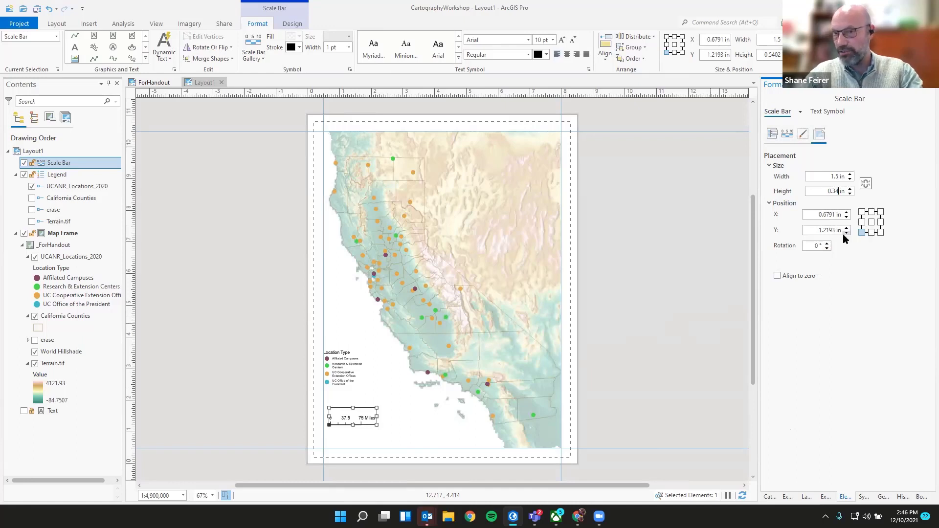
Step: Position the scale bar at X 0.5 in, Y 1.5 in and clear the selection
click(835, 214)
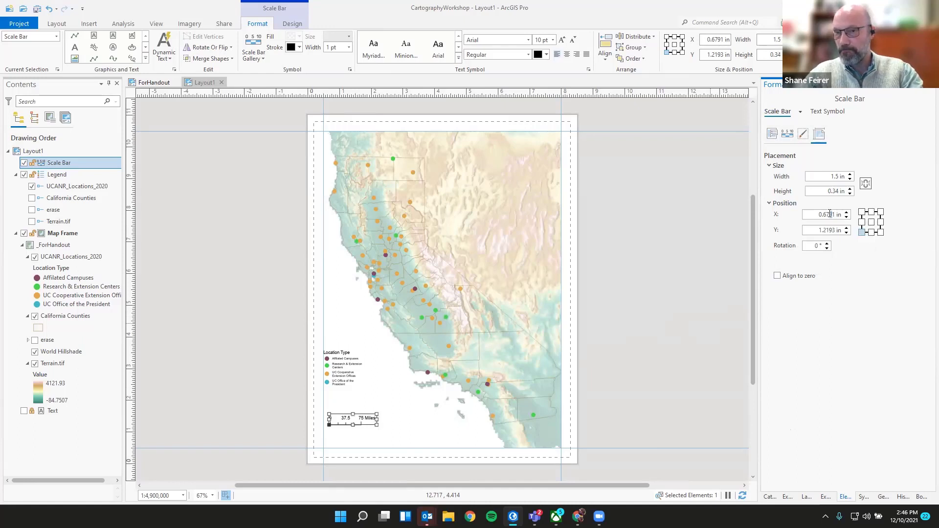
drag(836, 214, 828, 213)
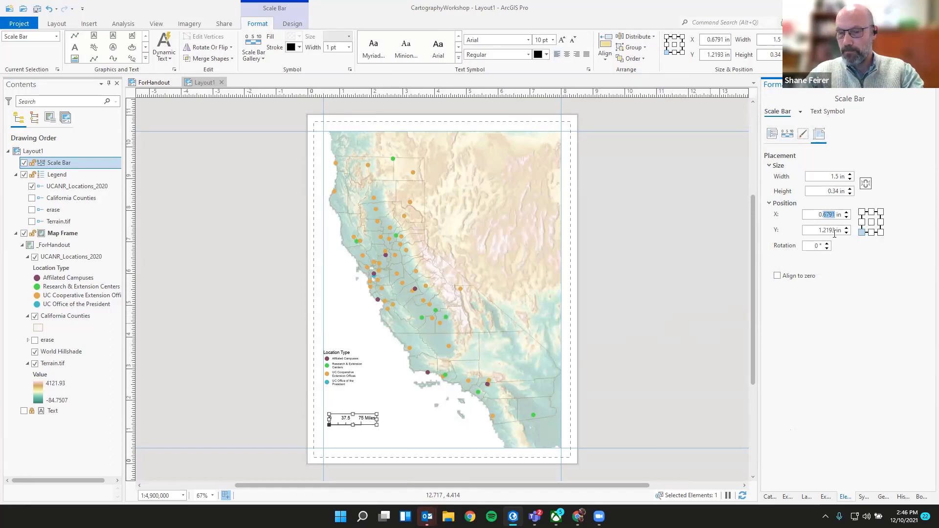
text(5)
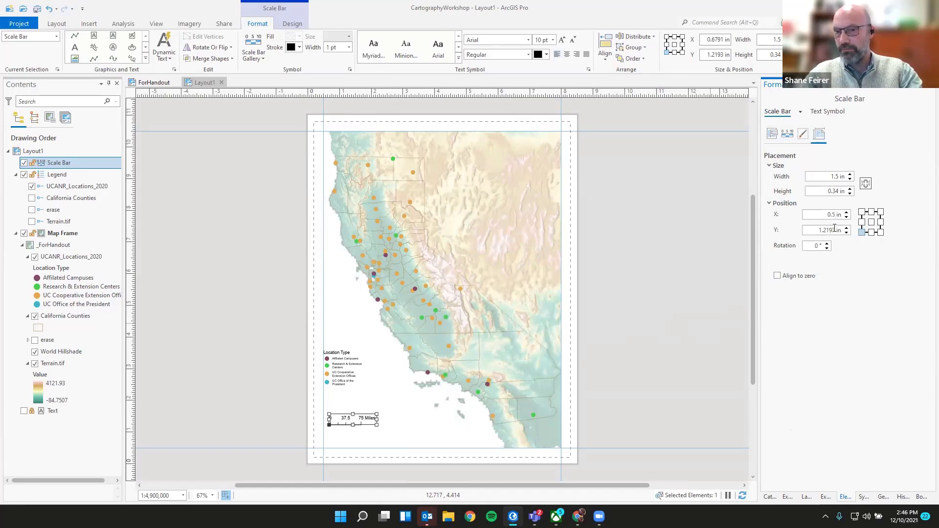
click(834, 230)
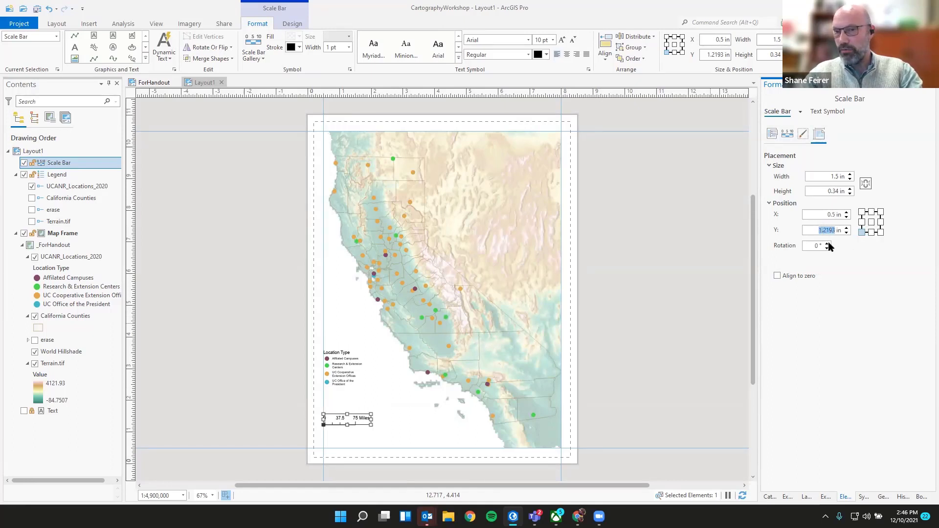
text(1)
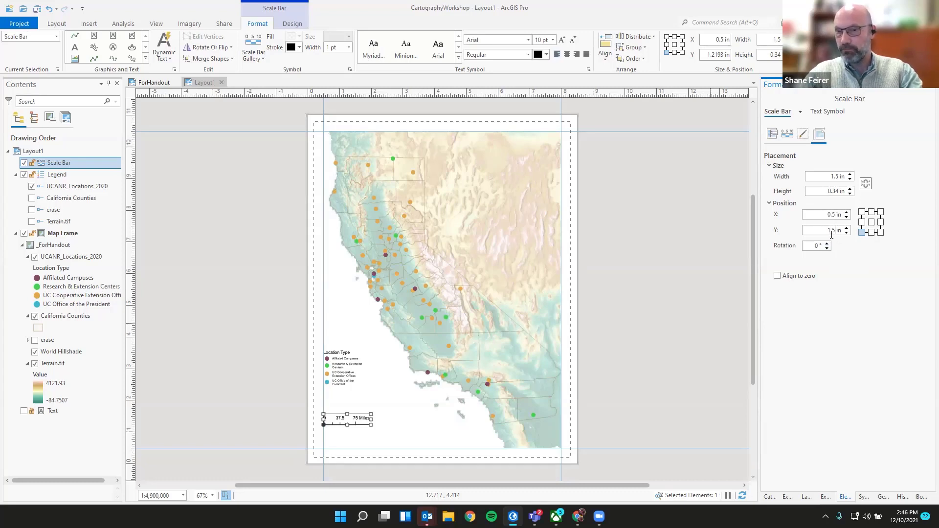
click(821, 215)
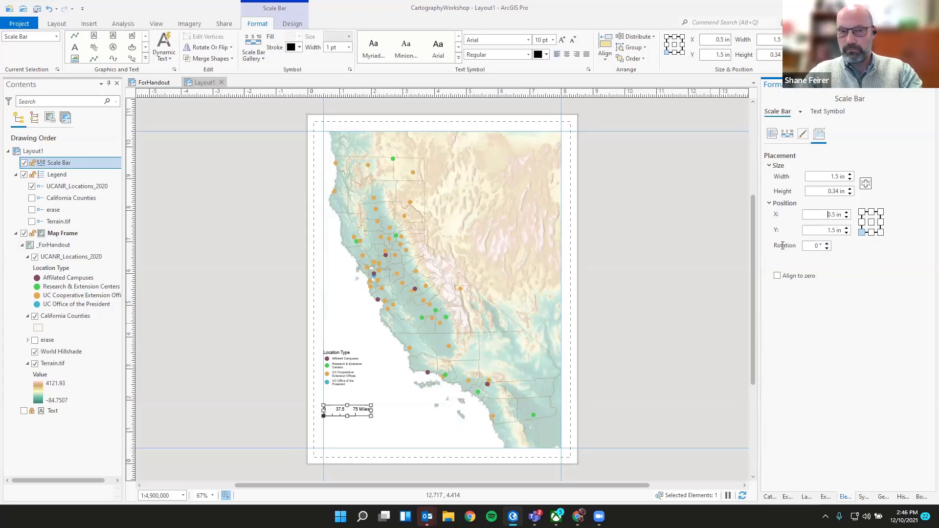
click(289, 419)
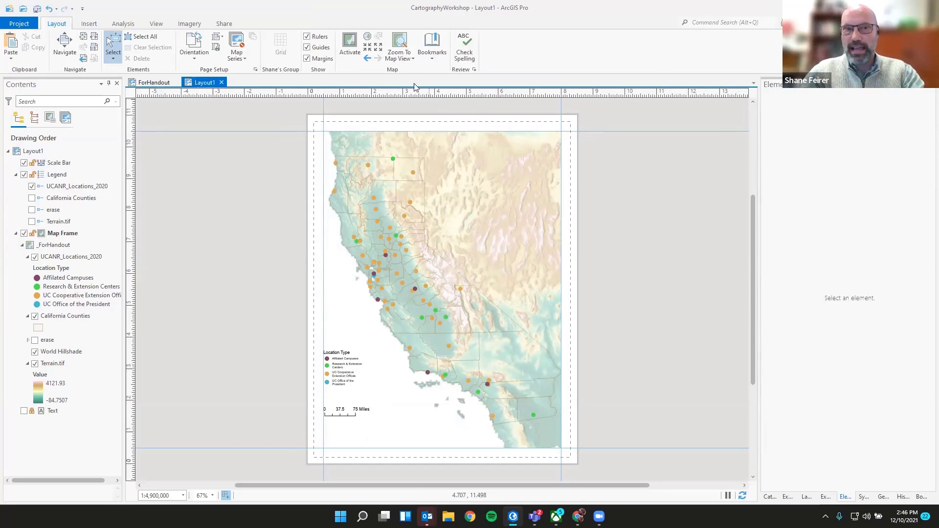
Step: Insert the map frame's dynamic Scale text below the scale bar, about 1.56 in wide and 0.25 in high
click(88, 26)
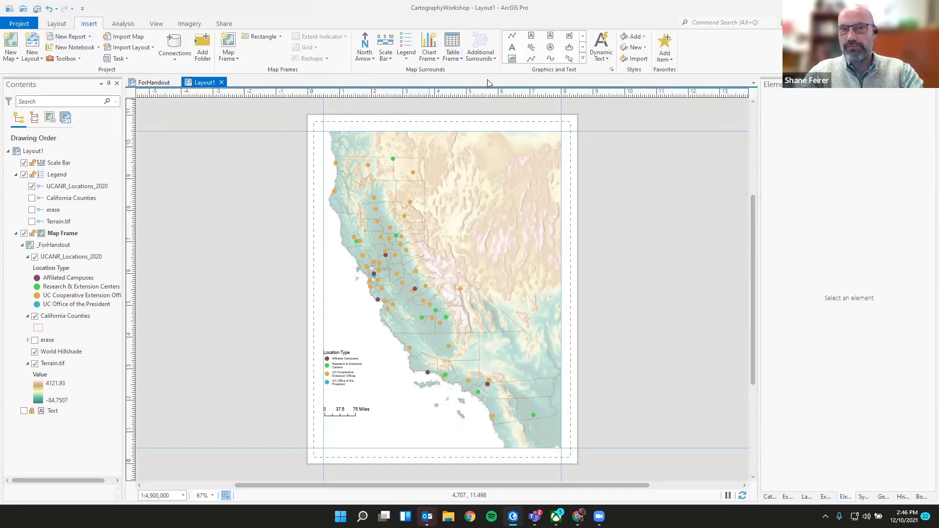
click(608, 59)
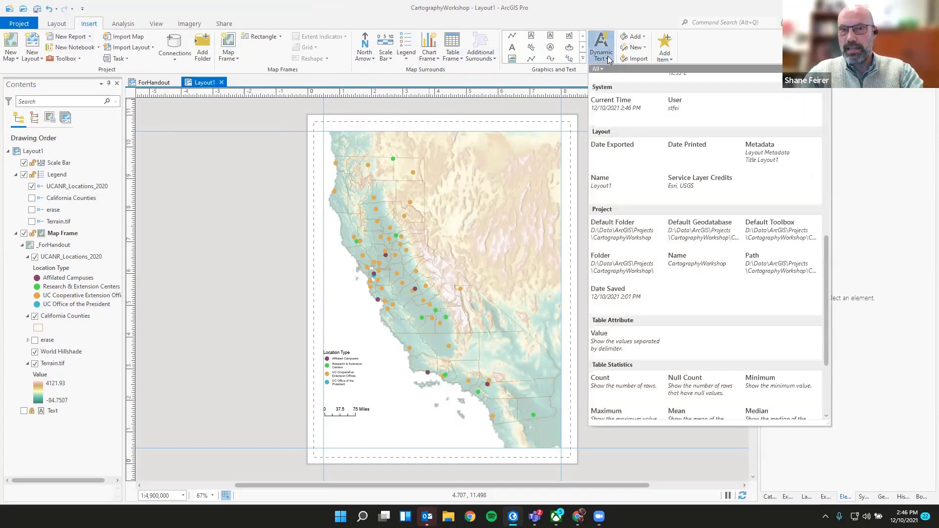
scroll(690, 156, up, 8)
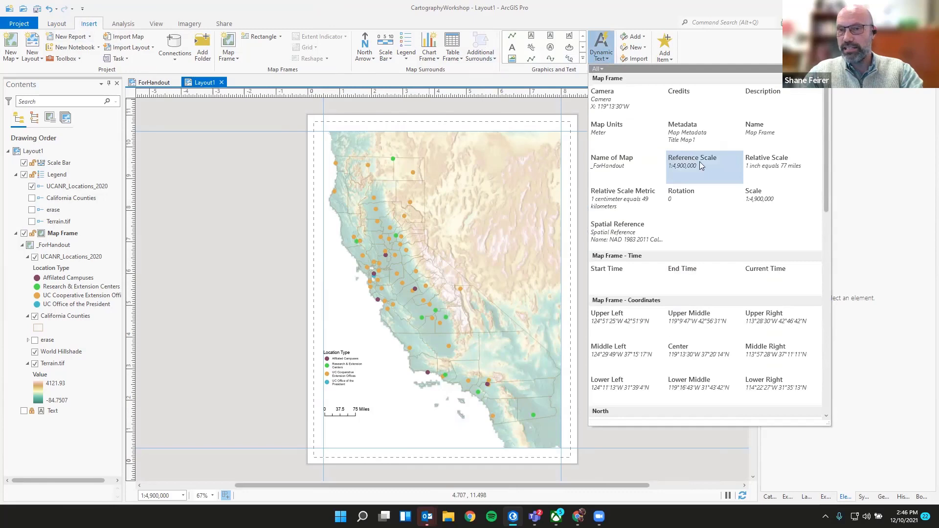
click(763, 197)
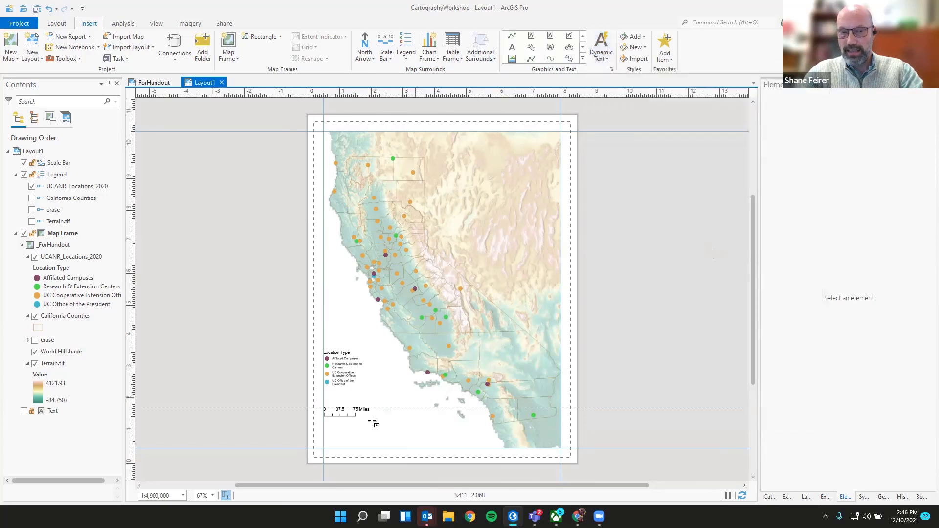
drag(338, 434, 389, 442)
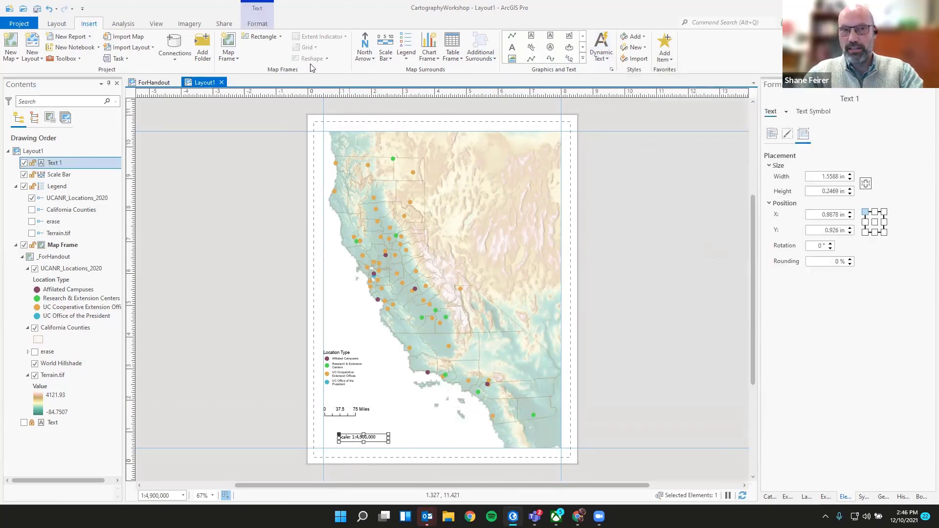
Step: Set the scale text's font to Arial and move it to the left guide at X 0.5 in, Y about 1.13 in
click(254, 25)
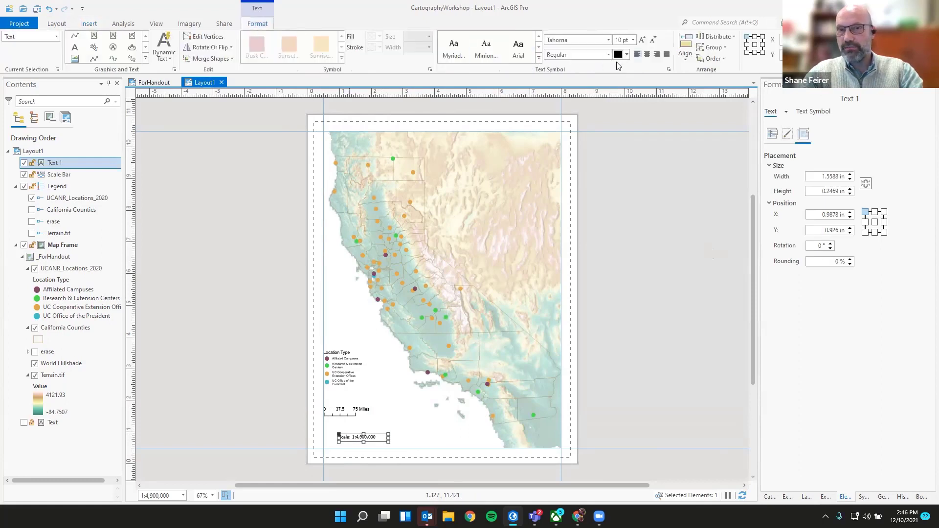
click(587, 39)
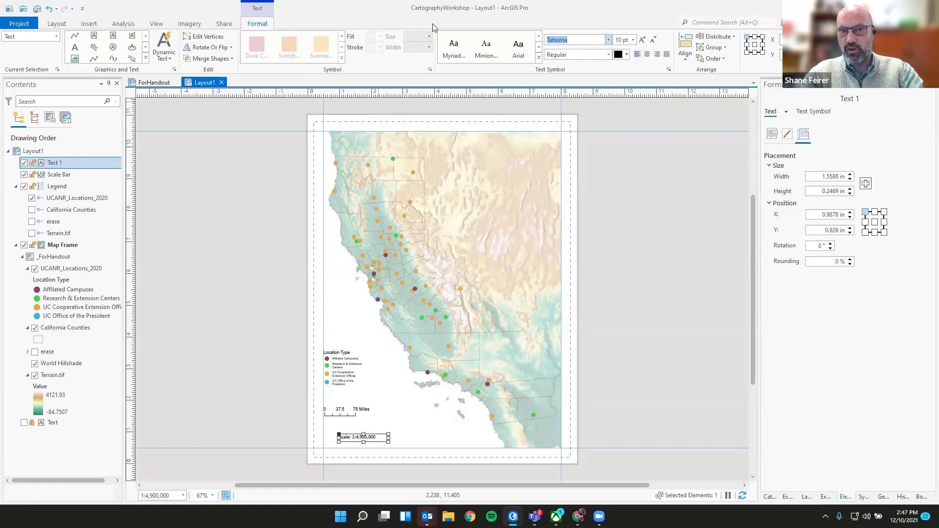
text(A)
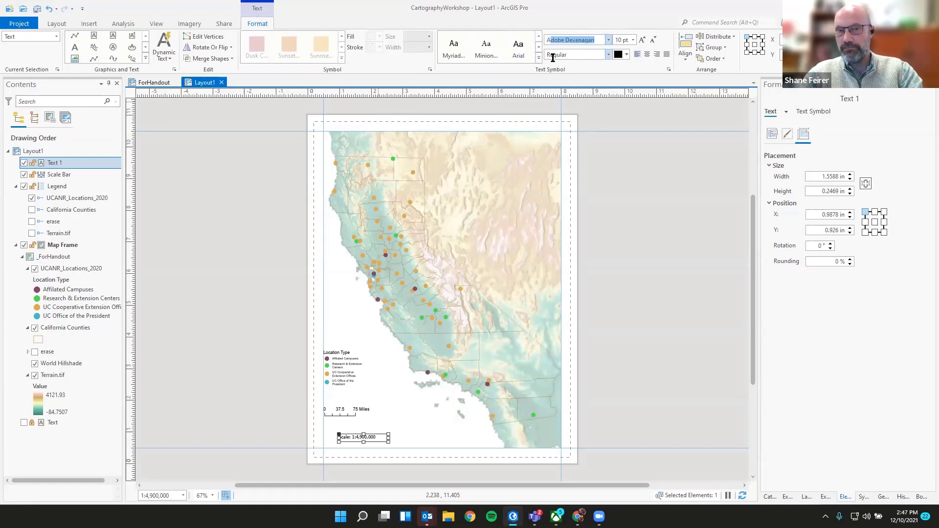
text(rial)
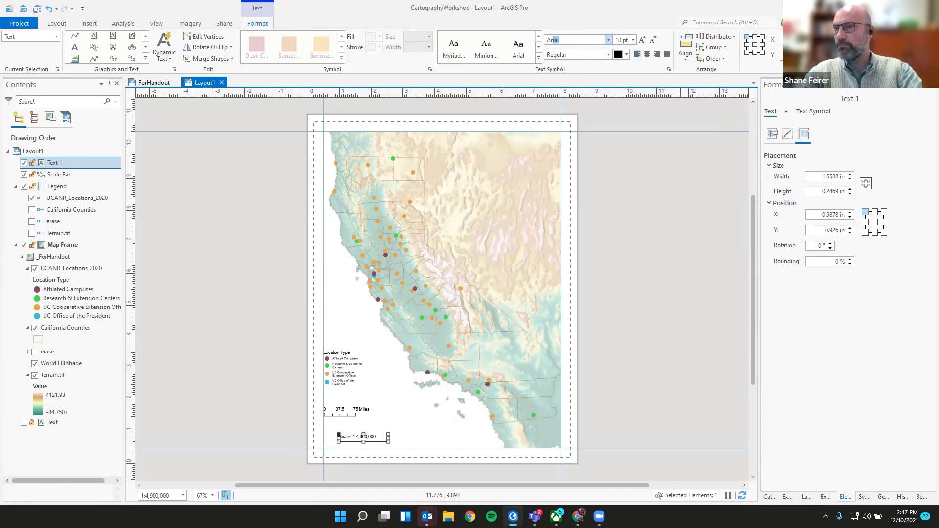
drag(371, 438, 358, 431)
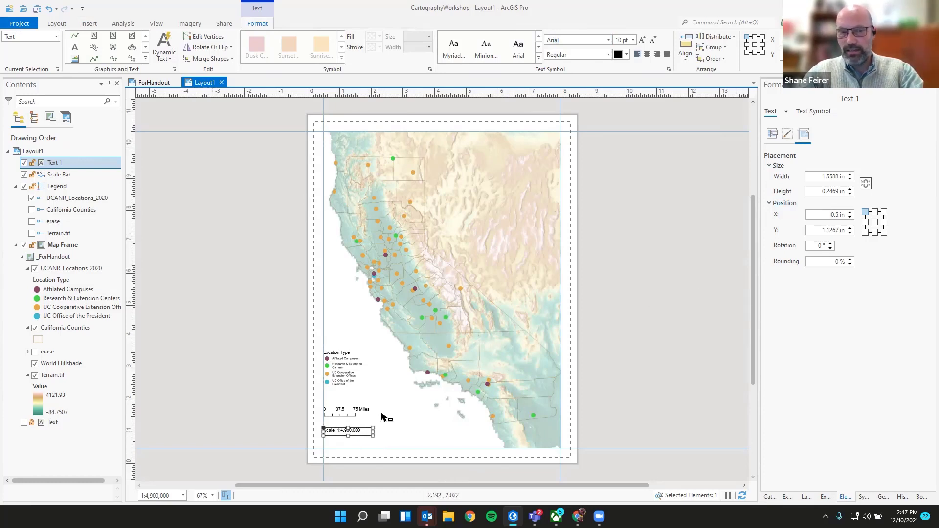
Step: Try a width of 1.5 in for the scale text and set its height to 0.34 in
click(772, 134)
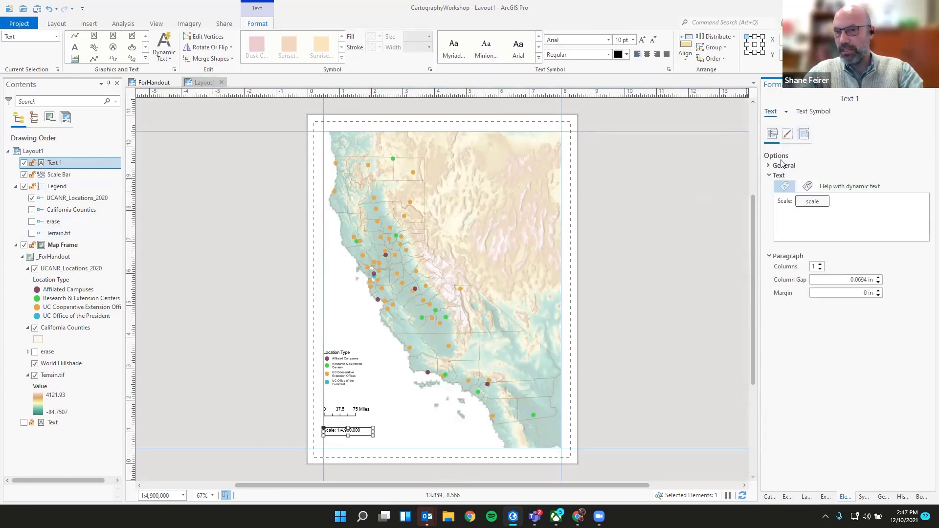
click(804, 134)
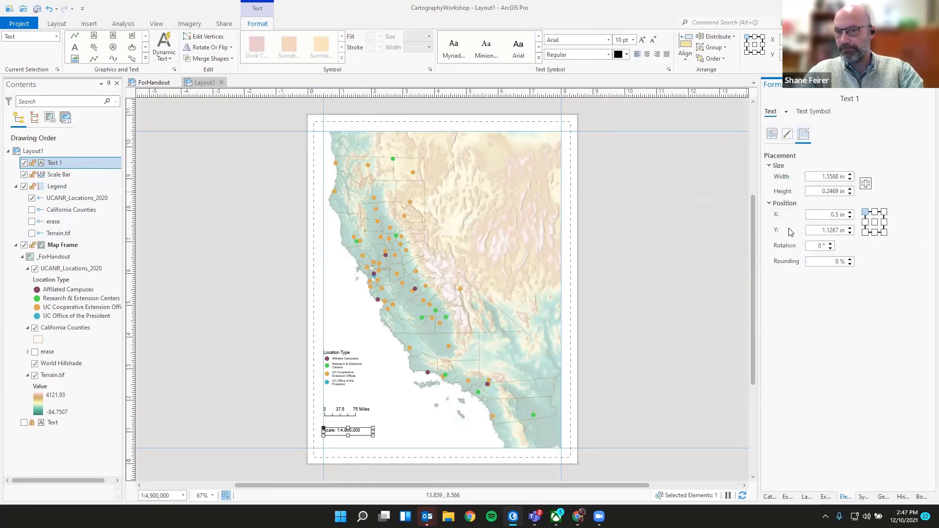
double_click(841, 177)
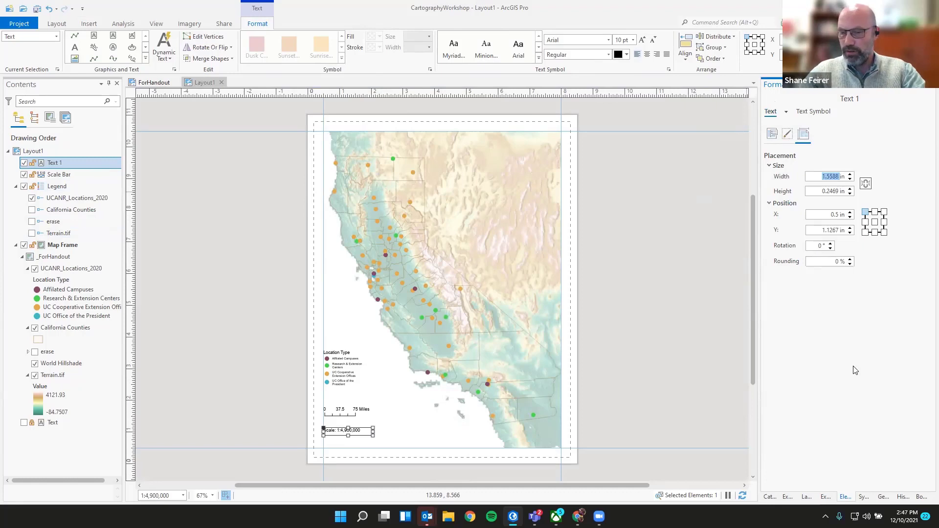
text(1.5)
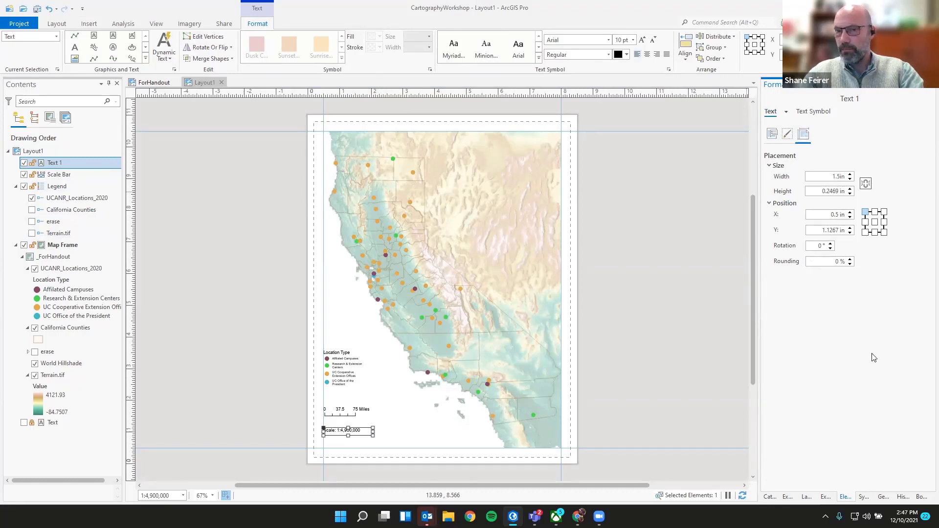
drag(840, 191, 819, 192)
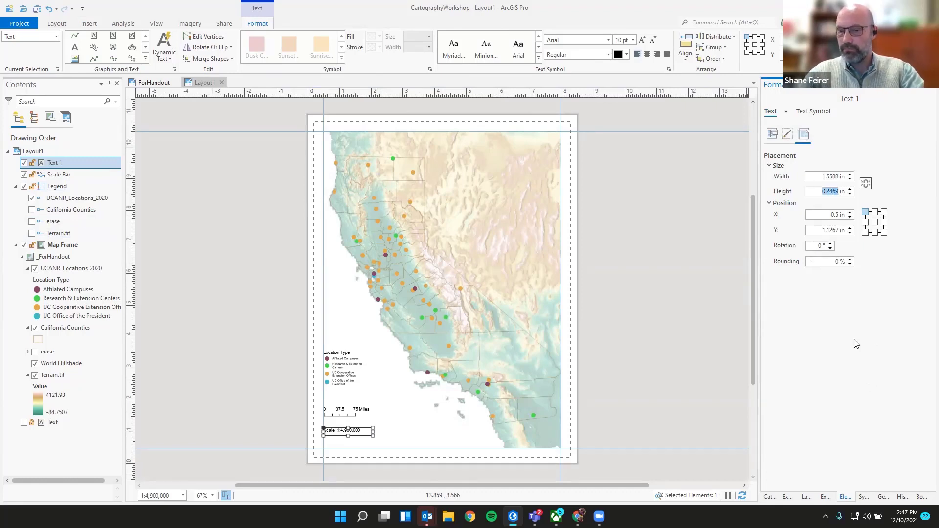
text(.34)
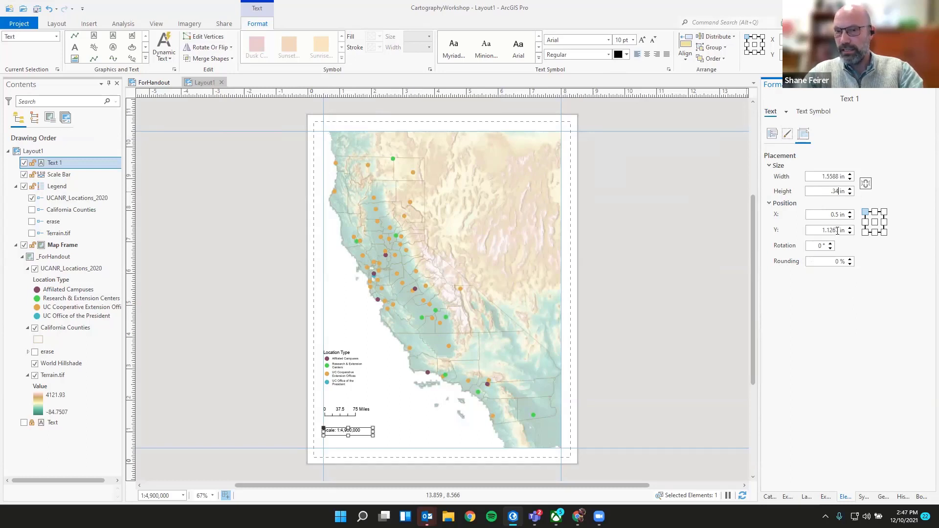
Step: Set the scale text's Y position to 1.5 in so it sits directly under the scale bar
drag(838, 230, 833, 230)
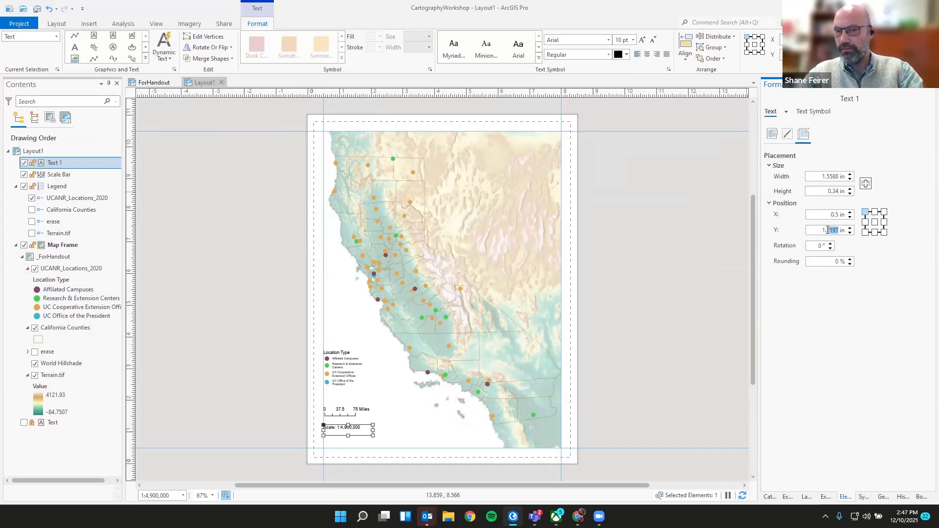
text(5)
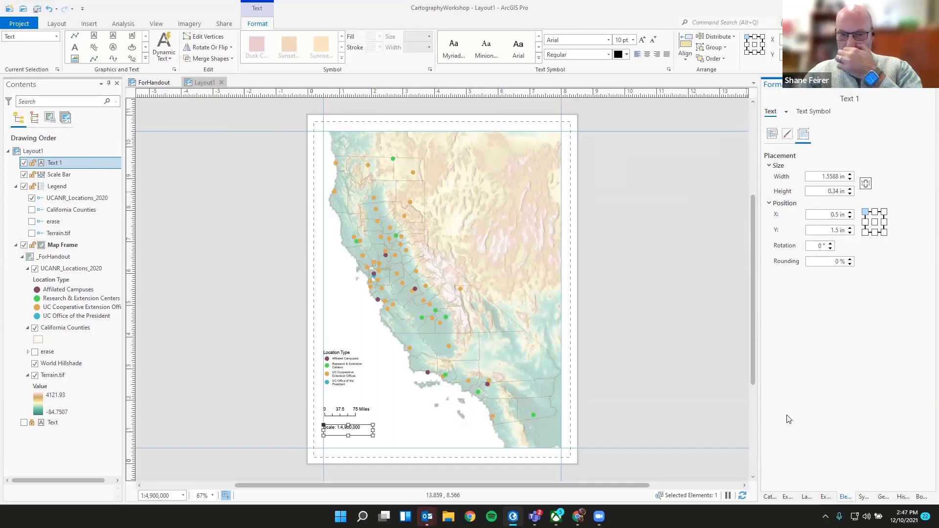
key(Return)
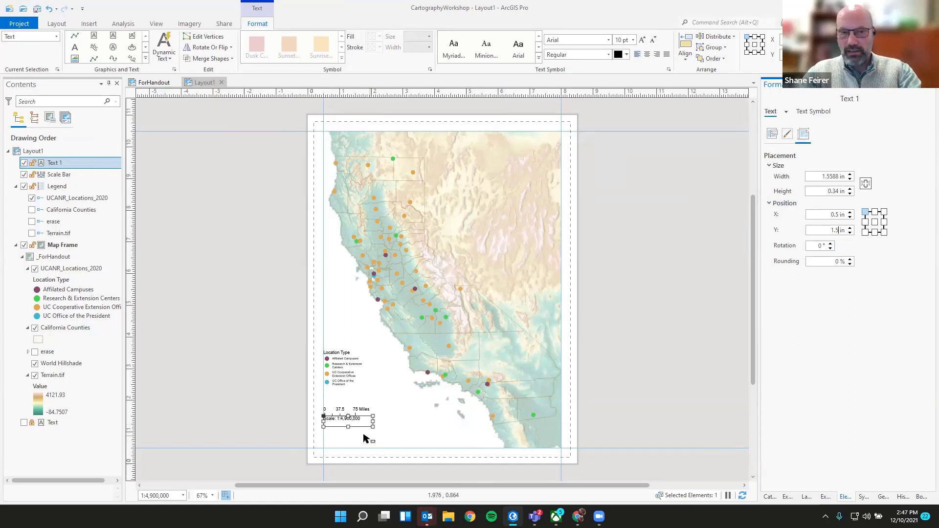
click(273, 416)
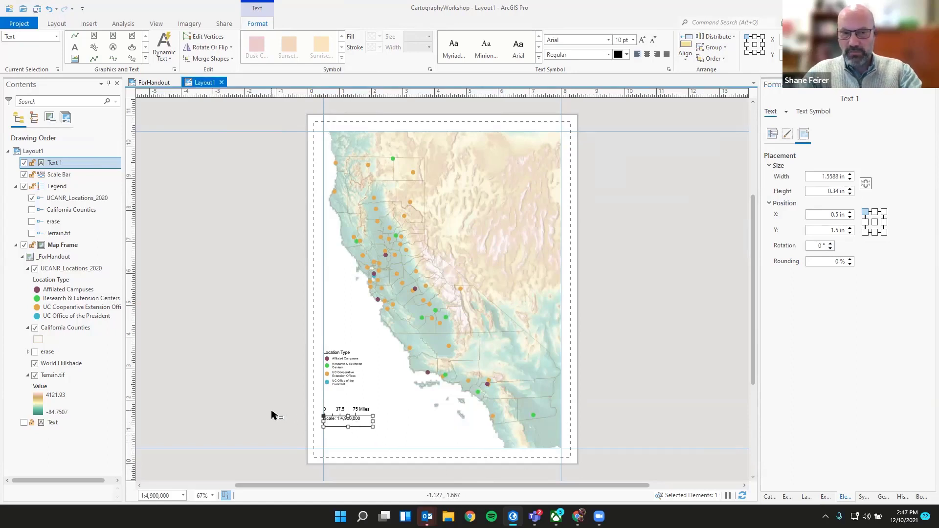
click(348, 415)
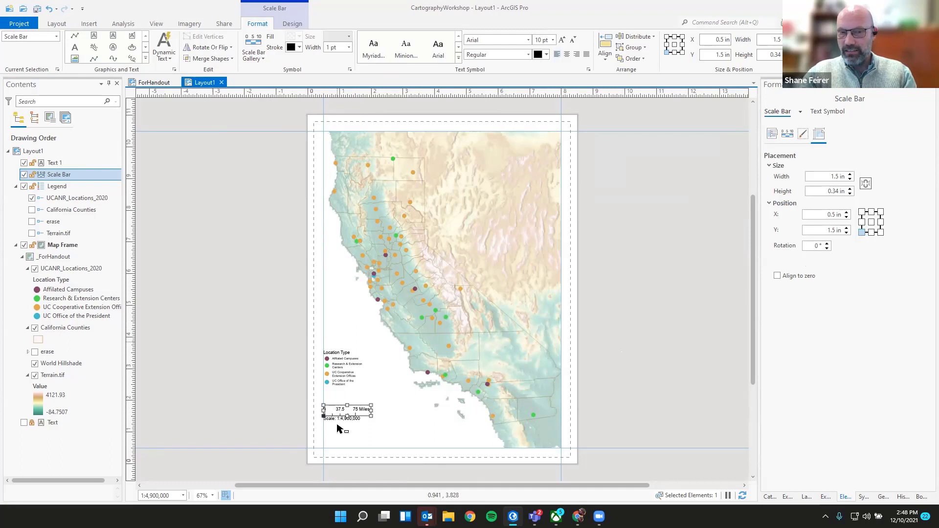
click(393, 397)
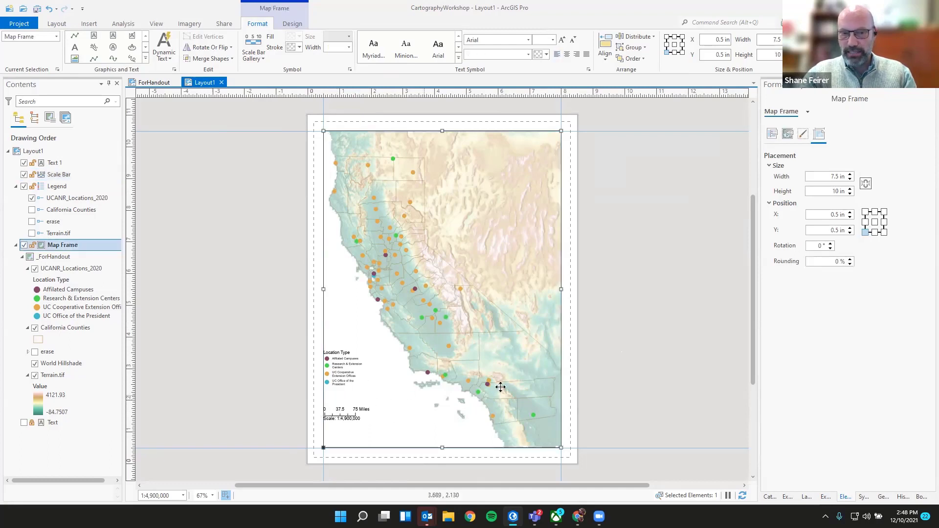
click(633, 402)
scroll(368, 394, up, 2)
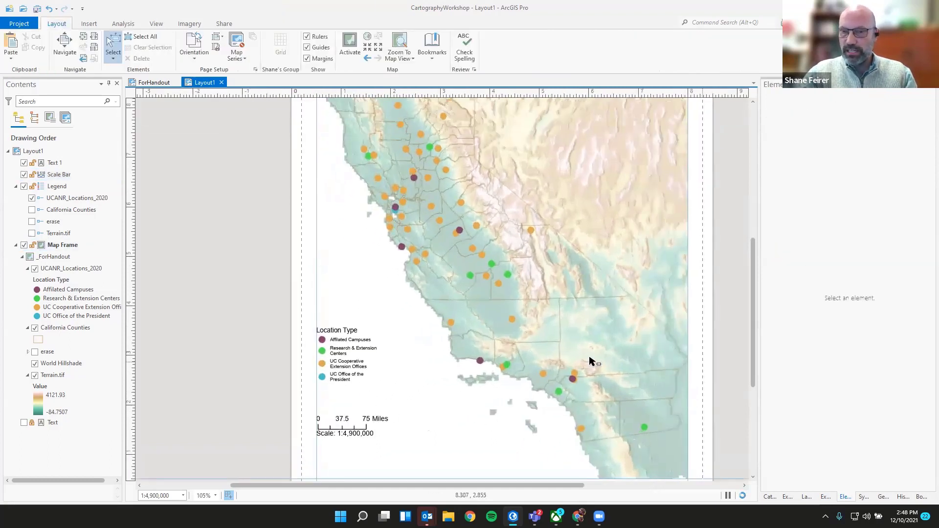
scroll(343, 458, up, 3)
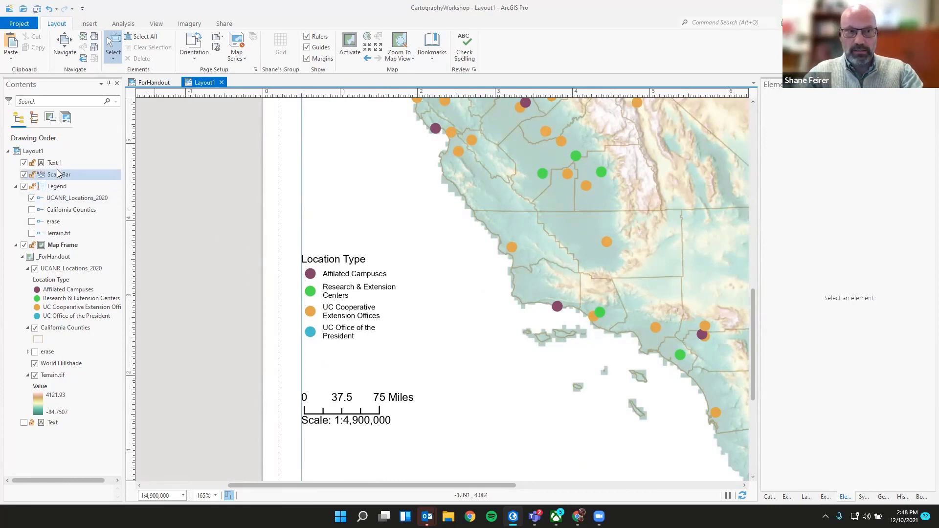
click(331, 318)
shift+click(349, 401)
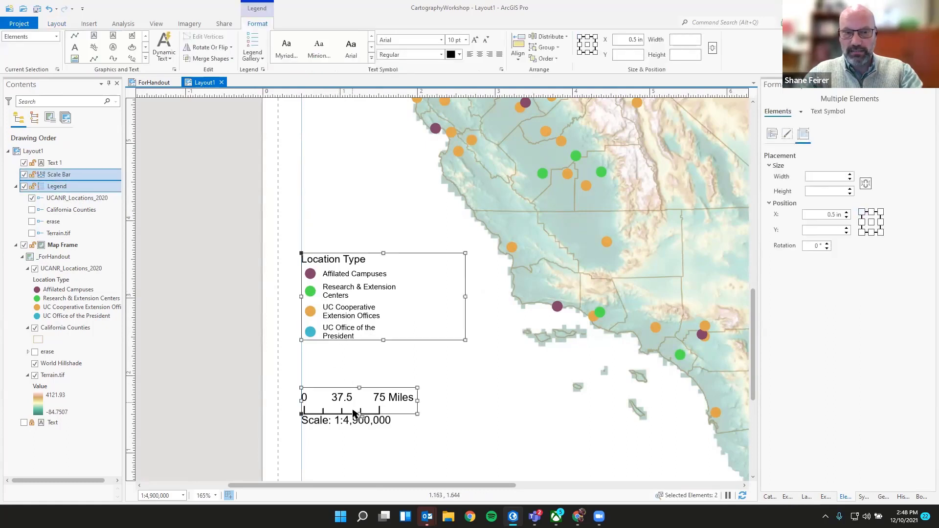
shift+click(360, 429)
Step: Select the scale text, scale bar and legend together, distribute them vertically, and clear the selection
click(66, 162)
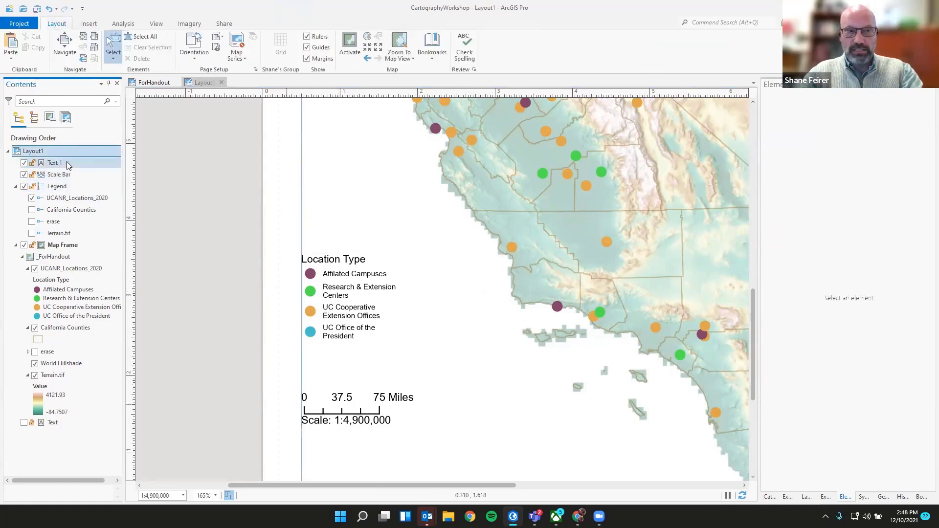
ctrl+click(67, 174)
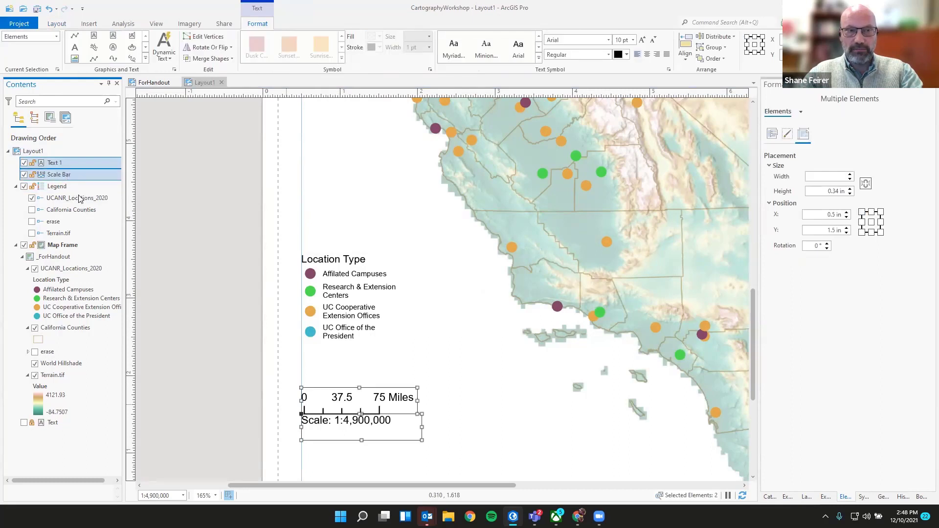
ctrl+click(72, 187)
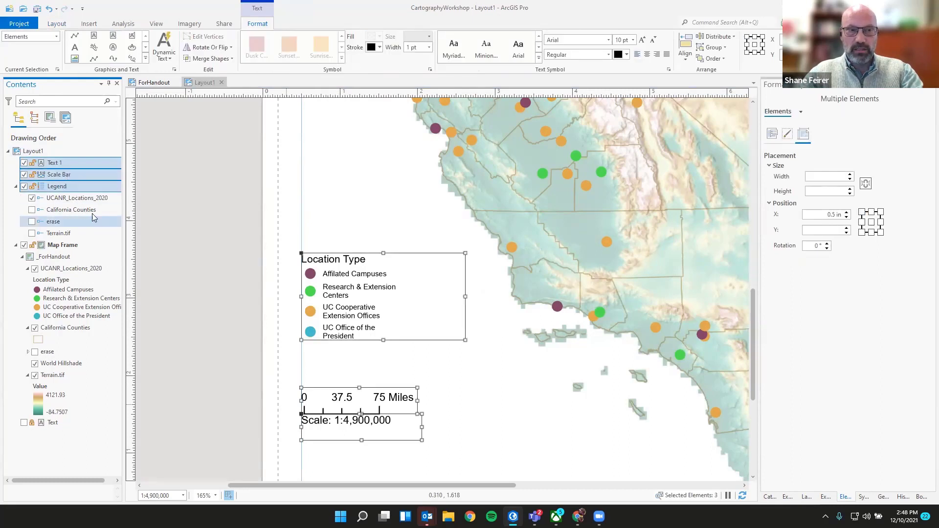
right_click(67, 162)
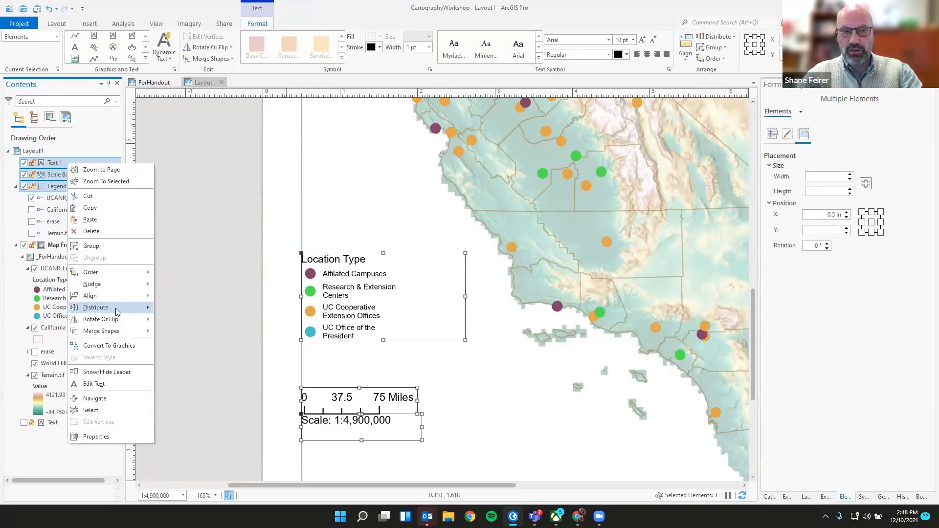
mouse_move(139, 309)
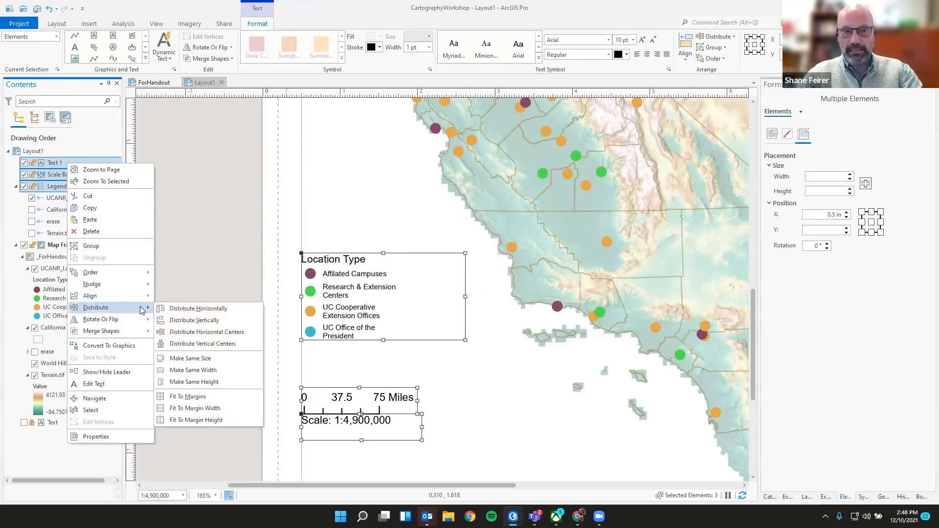
click(192, 322)
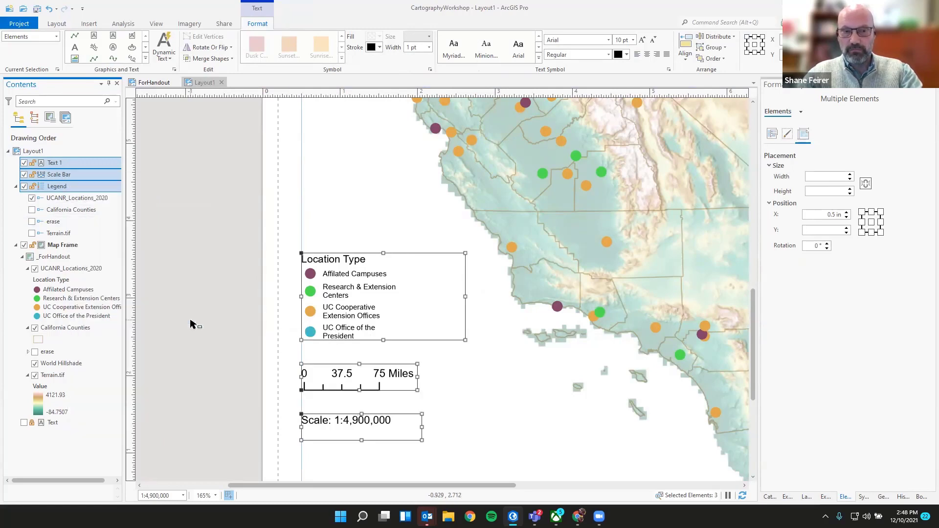
click(189, 351)
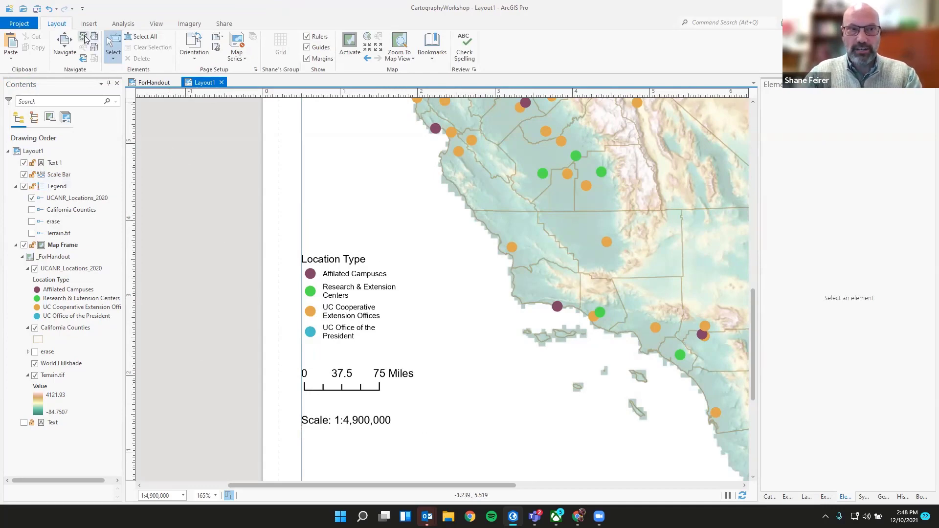
Step: View the full page, compare it with the ForHandout layout, and return to Layout1
click(84, 37)
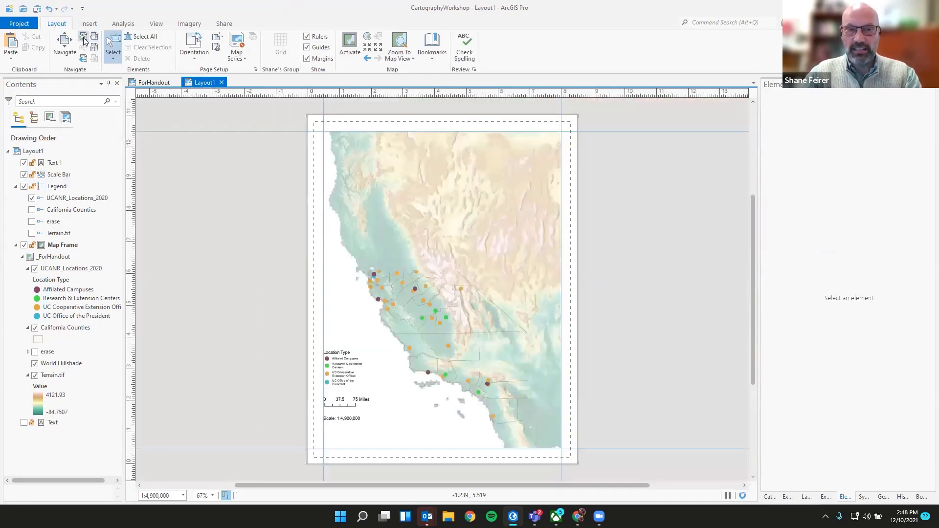
click(162, 82)
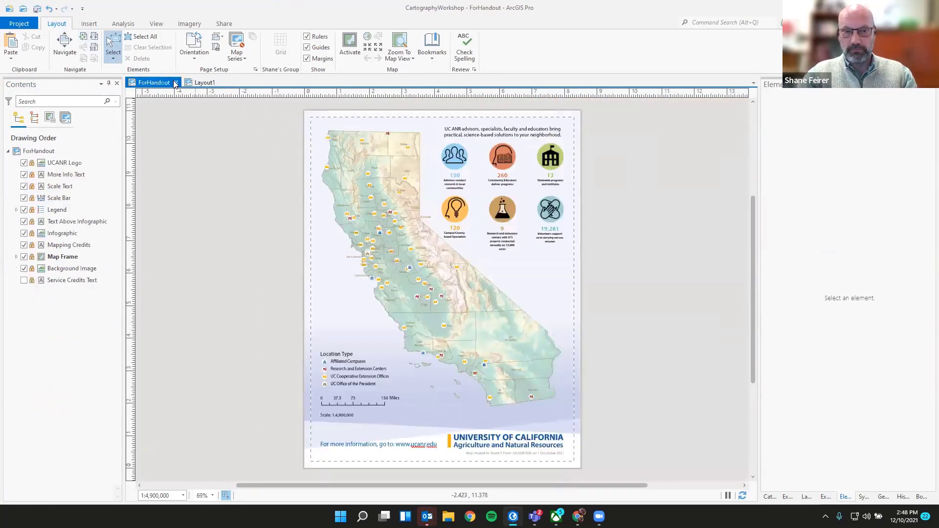
click(199, 84)
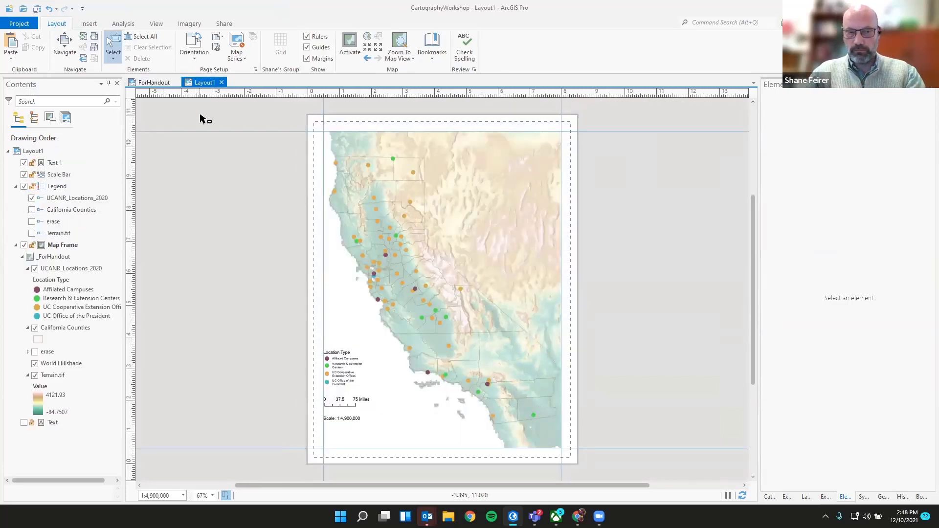
Step: Check the ForHandout layout again against Layout1, examine Layout1's legend and map area up close, and clear the selection
click(159, 86)
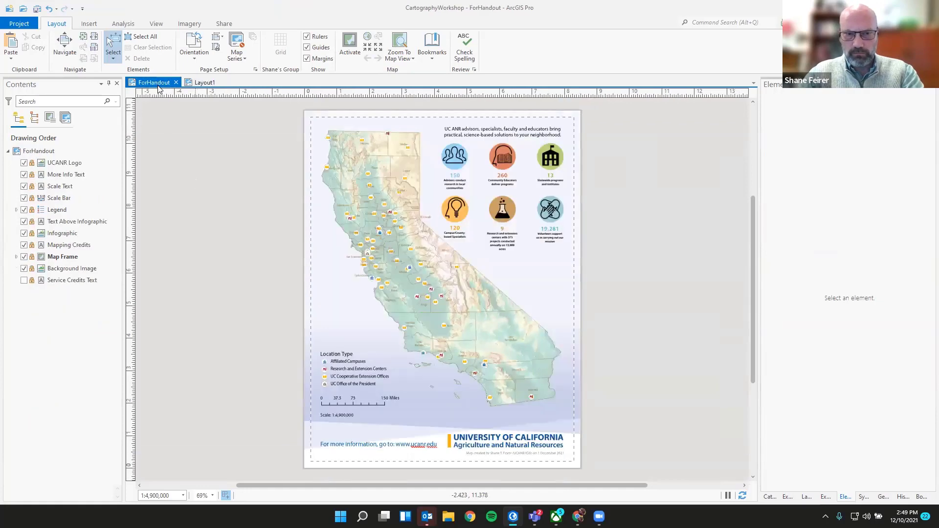
click(199, 83)
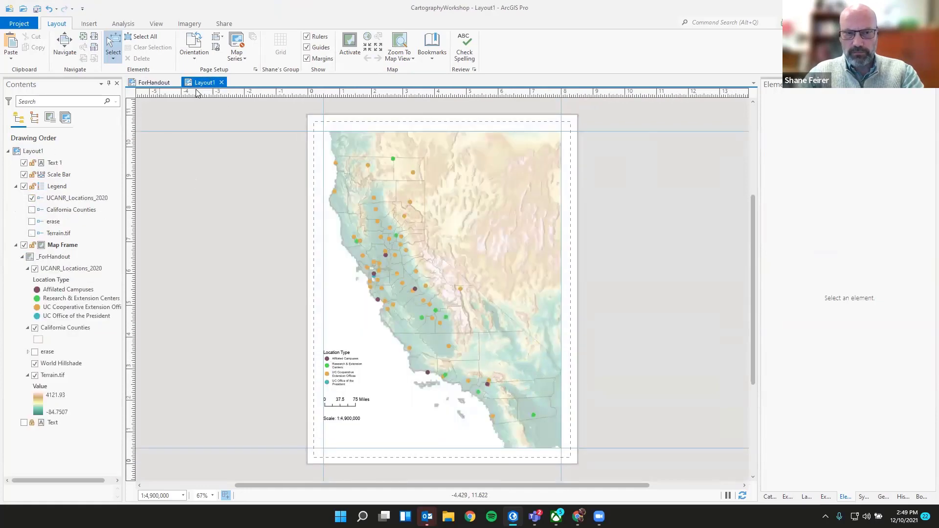
click(345, 378)
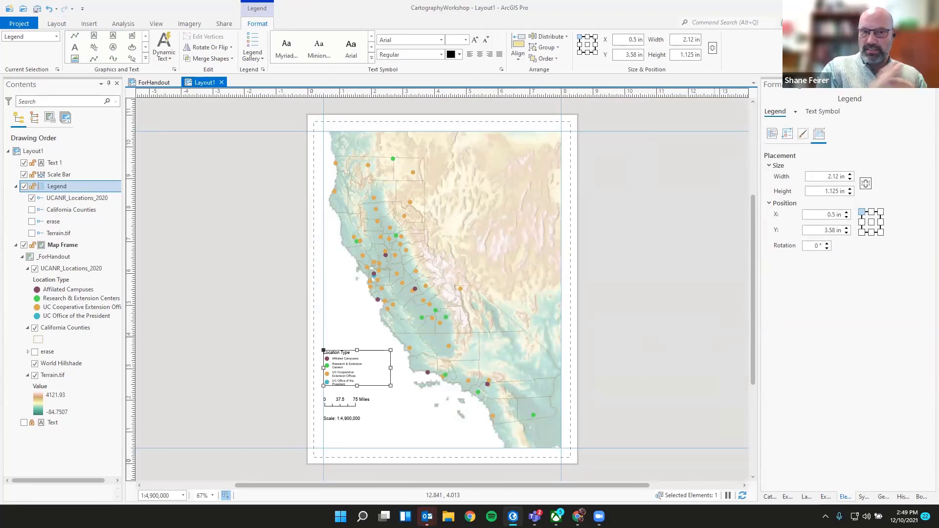
scroll(389, 342, up, 10)
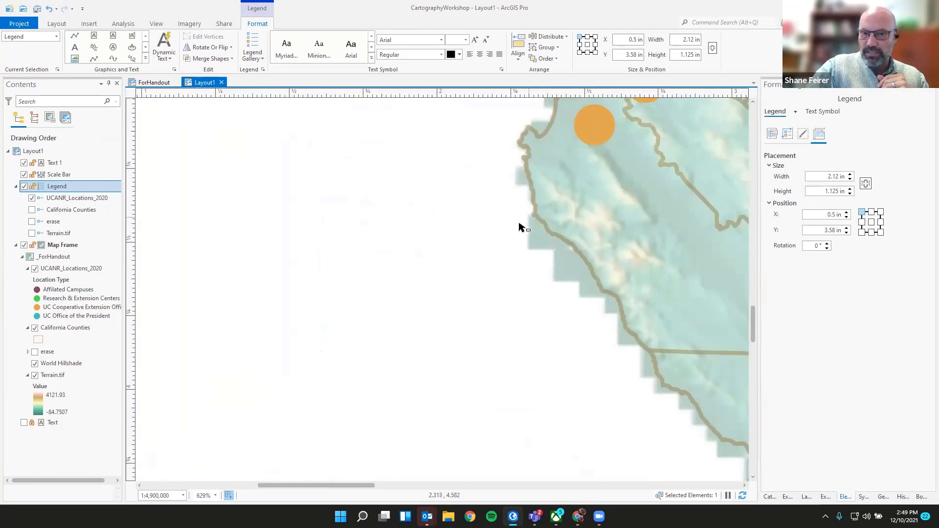
scroll(629, 302, down, 4)
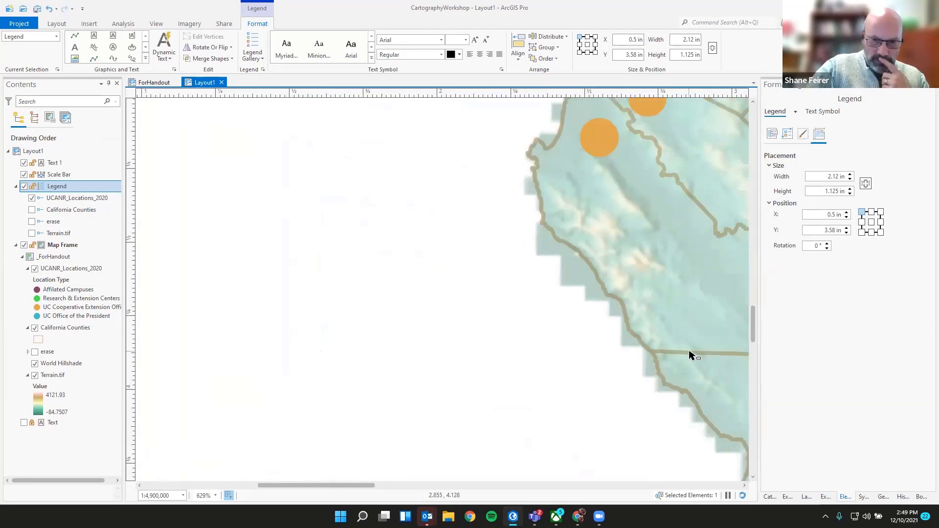
scroll(634, 301, down, 6)
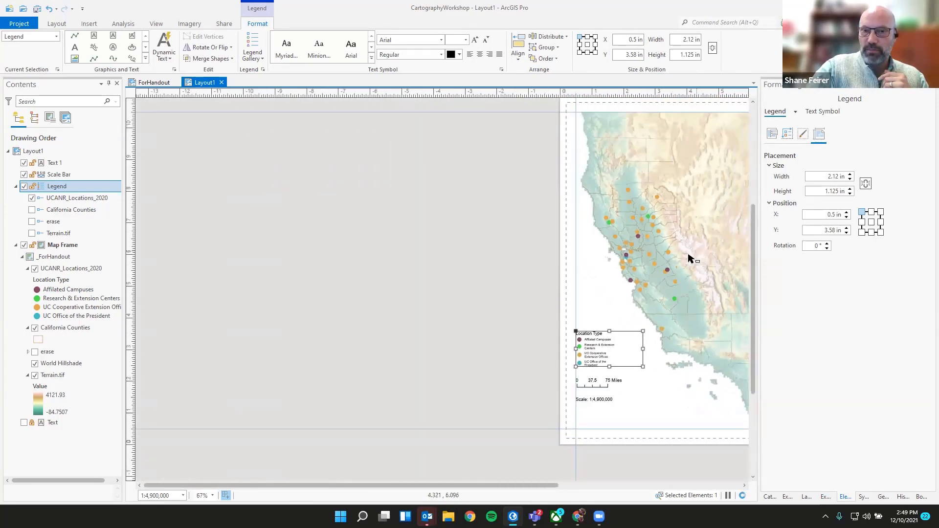
drag(680, 265, 507, 267)
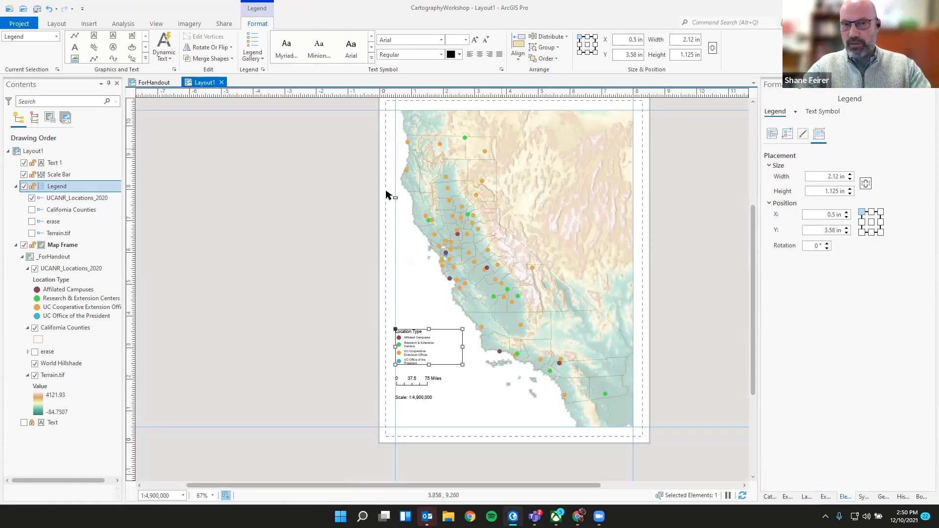
click(332, 202)
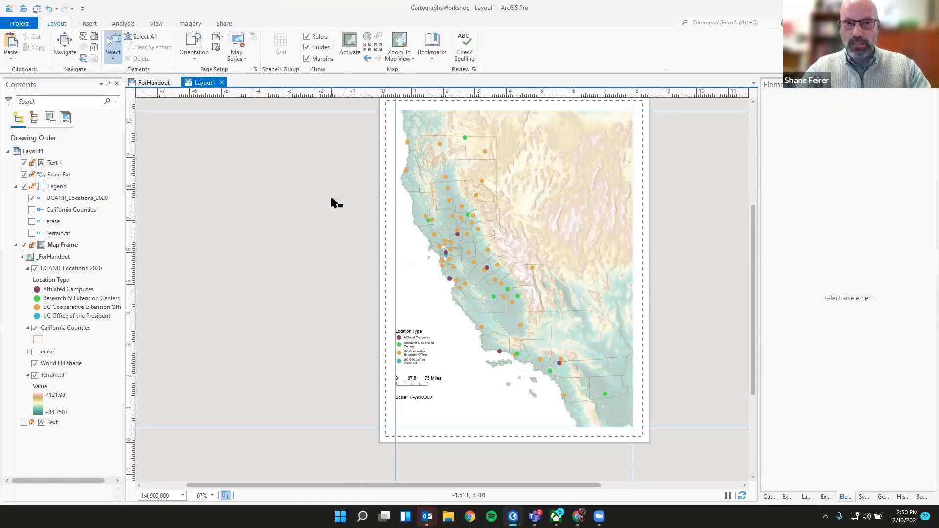
Step: Show the elements available for insertion into Layout1
click(92, 27)
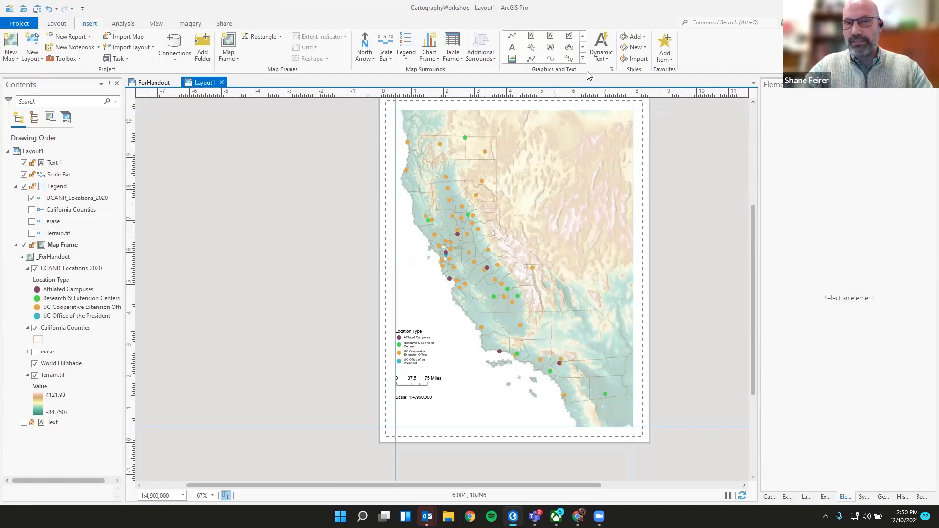
Step: Insert the picture ANR_Background.png over the map, with its upper-left corner at about X 2.01 in, Y 10.70 in
click(512, 59)
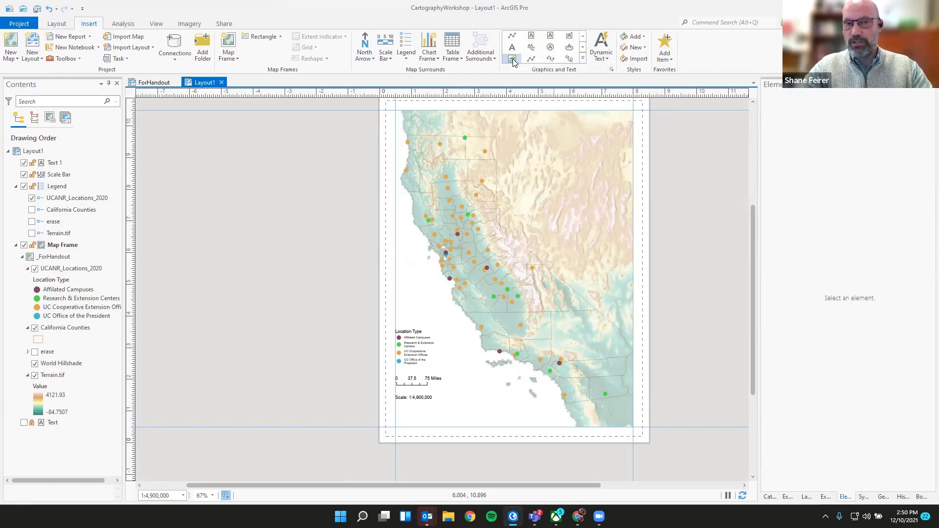
click(283, 273)
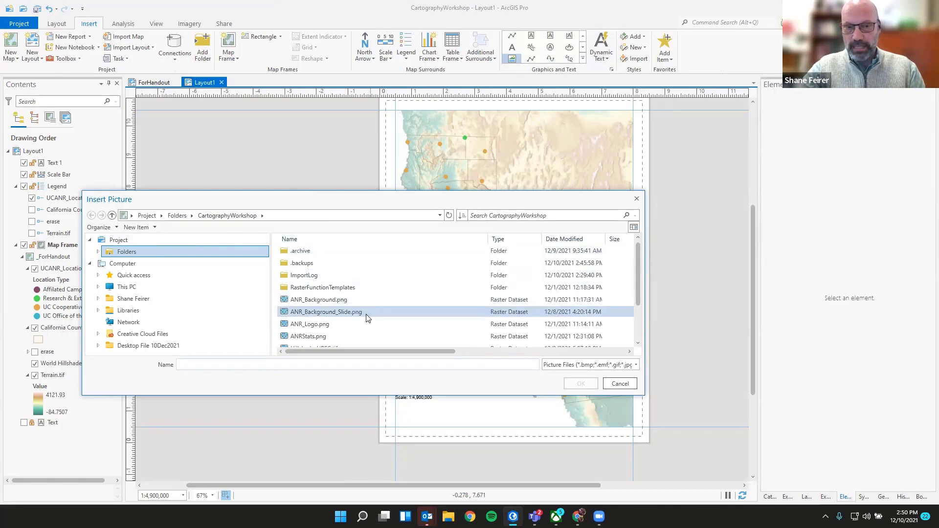
click(340, 300)
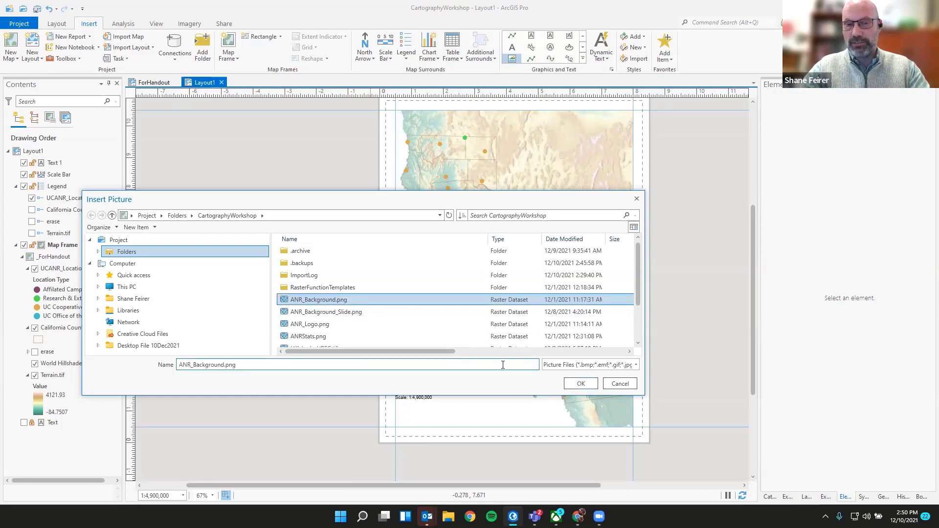
click(579, 384)
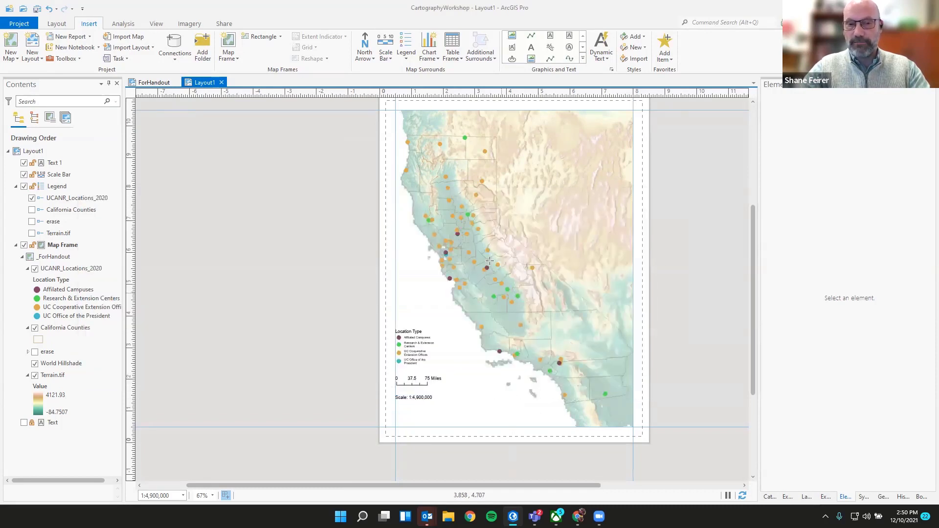
click(566, 257)
drag(674, 303, 555, 178)
drag(616, 267, 610, 244)
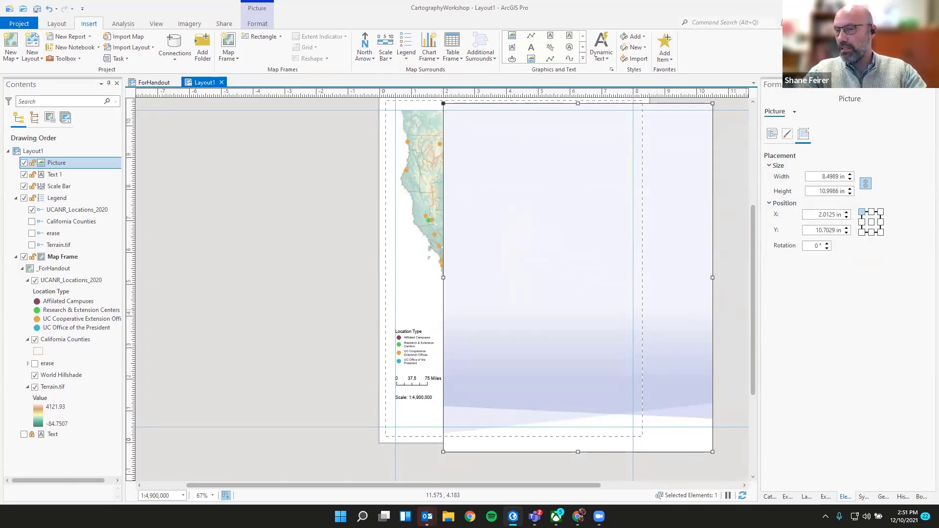
Step: Set the background picture's size to 8.5 in wide by 11 in high
drag(839, 177, 795, 179)
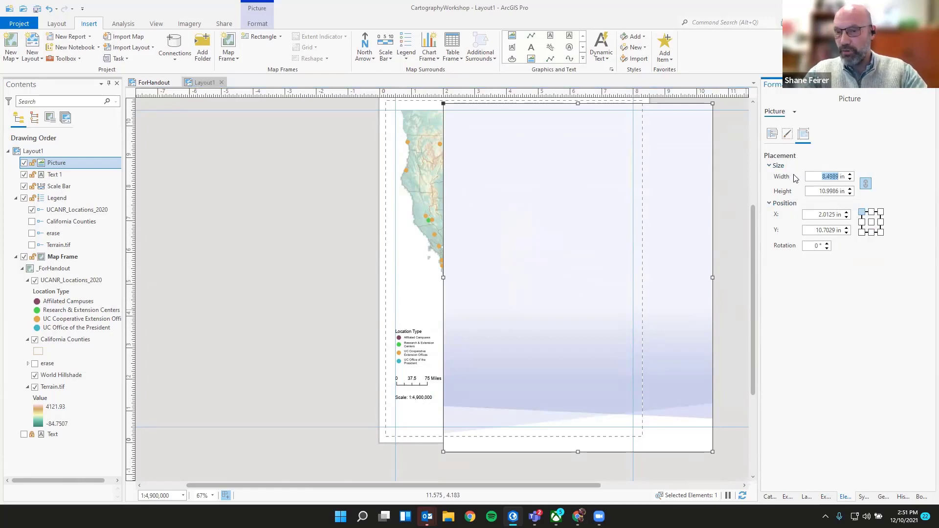
text(8.52)
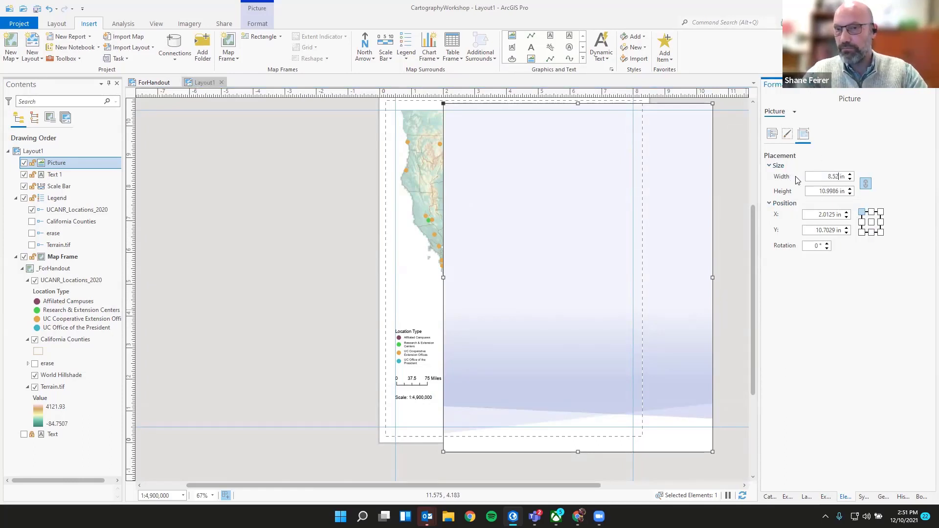
key(BackSpace)
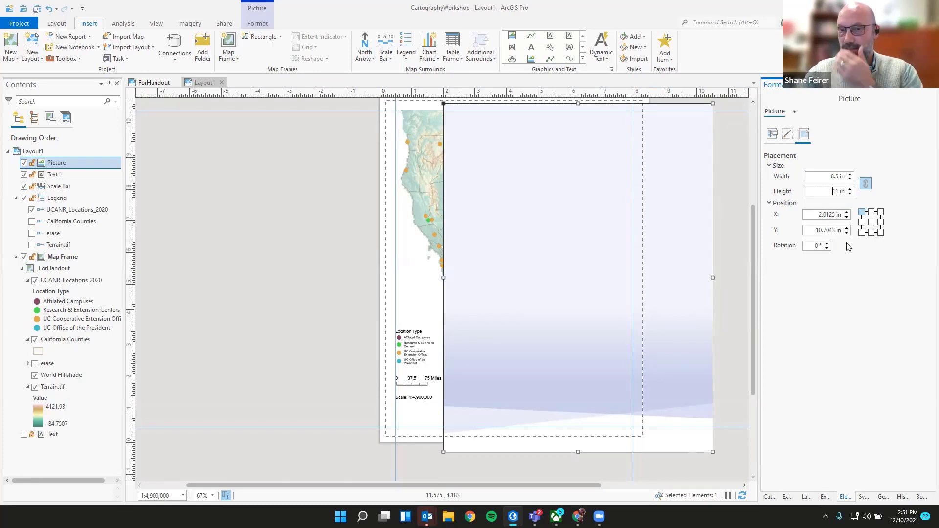
Step: Align the background picture with the page by setting its upper-left corner to X 0 in and Y 11 in
double_click(831, 214)
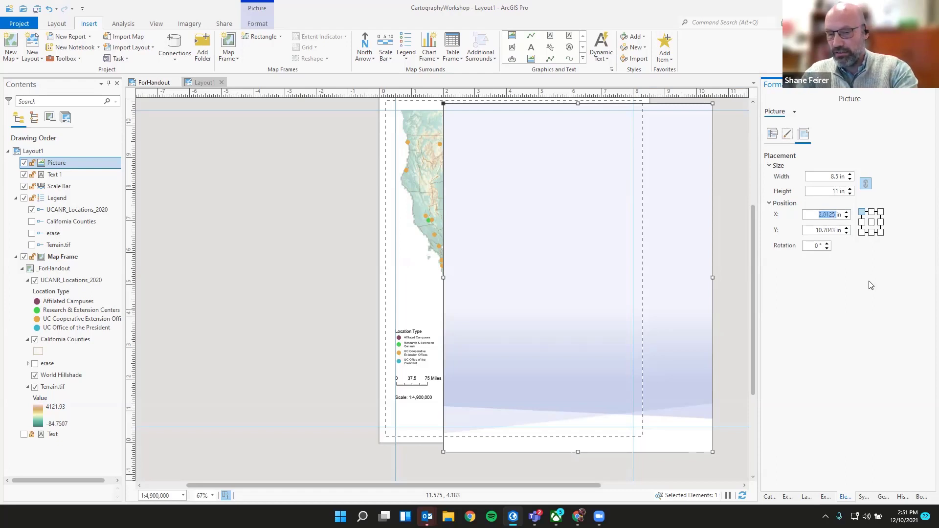
text(0.0)
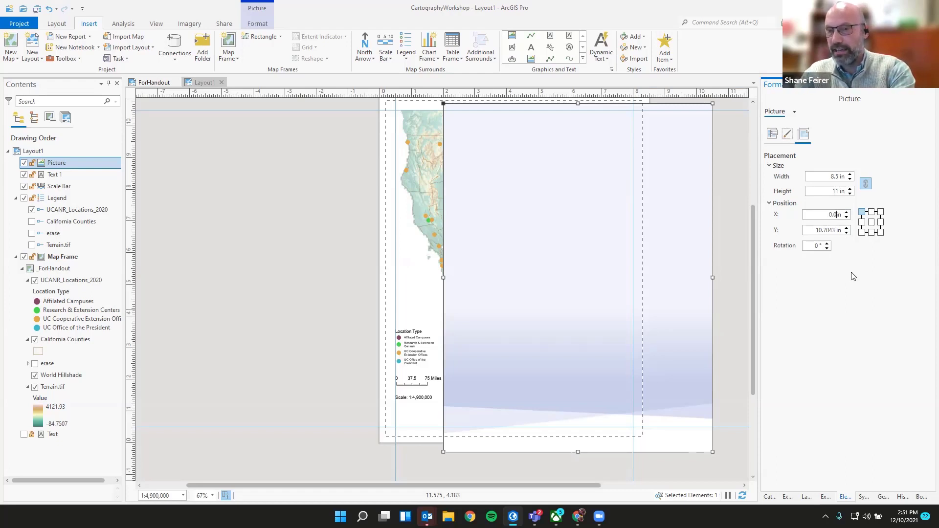
key(Return)
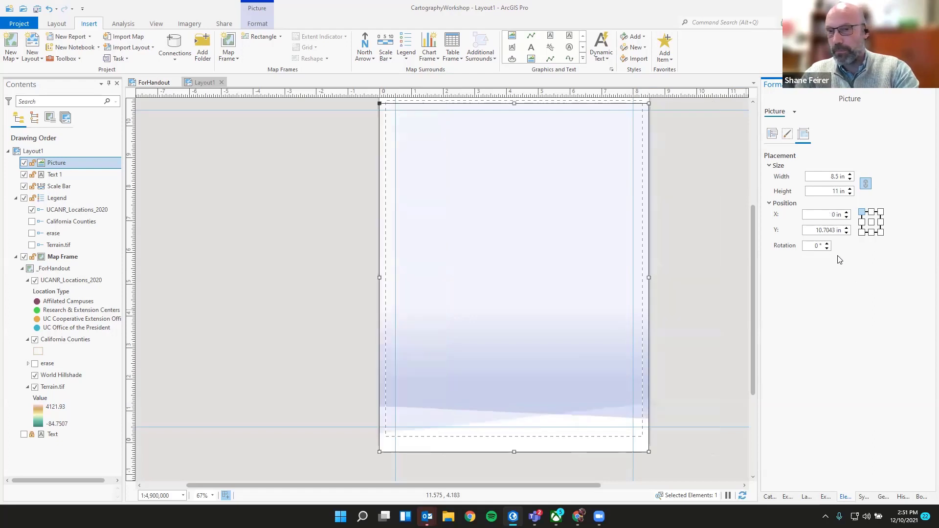
drag(836, 231, 815, 230)
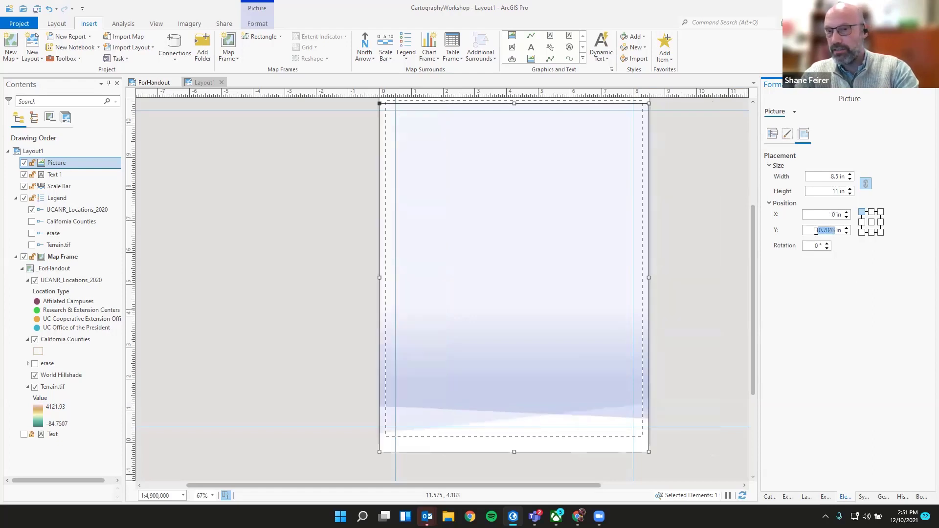
key(Return)
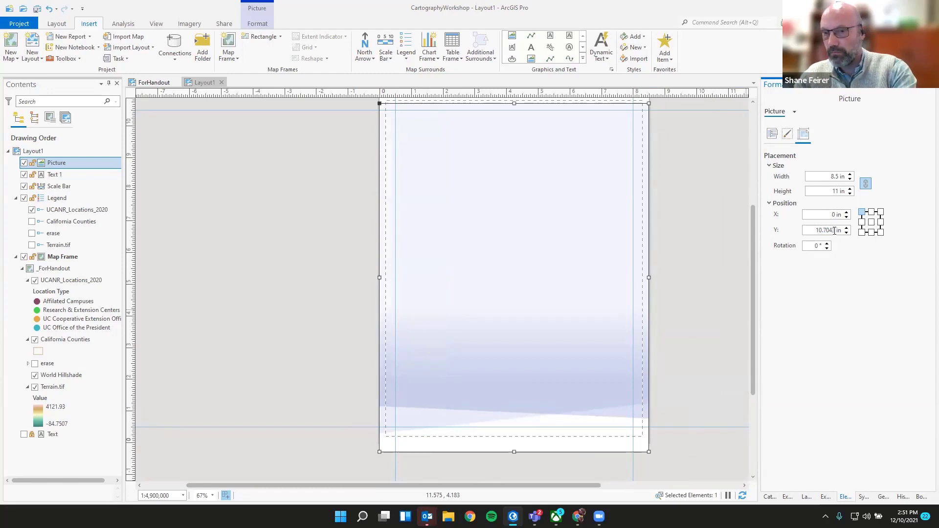
drag(834, 231, 798, 230)
text(11)
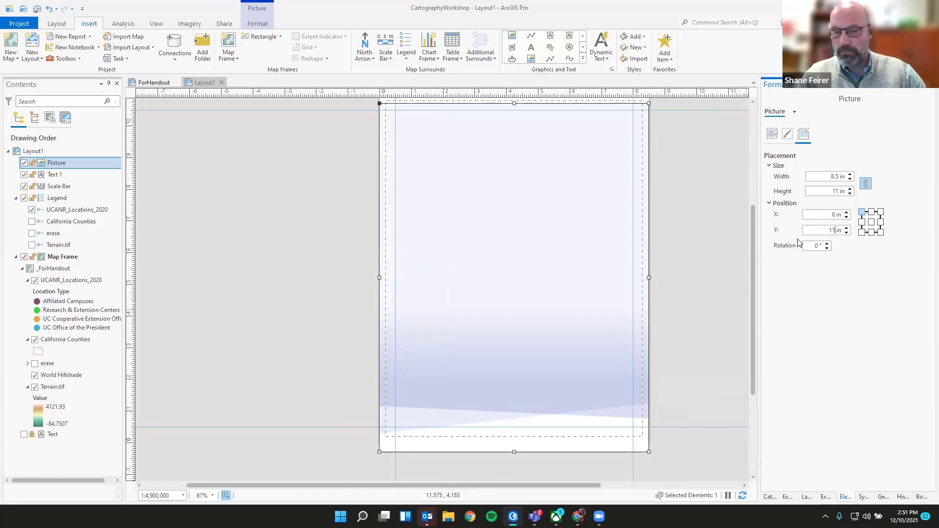
click(296, 241)
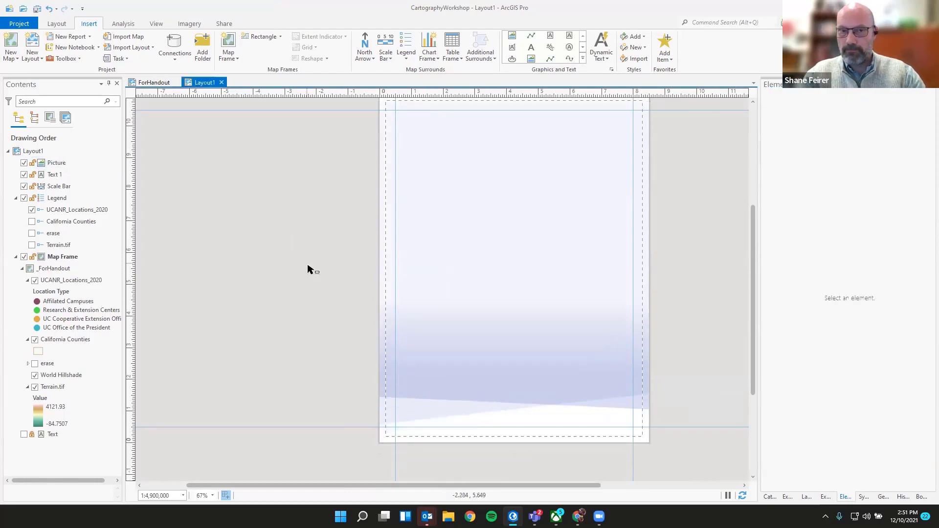
scroll(308, 269, down, 2)
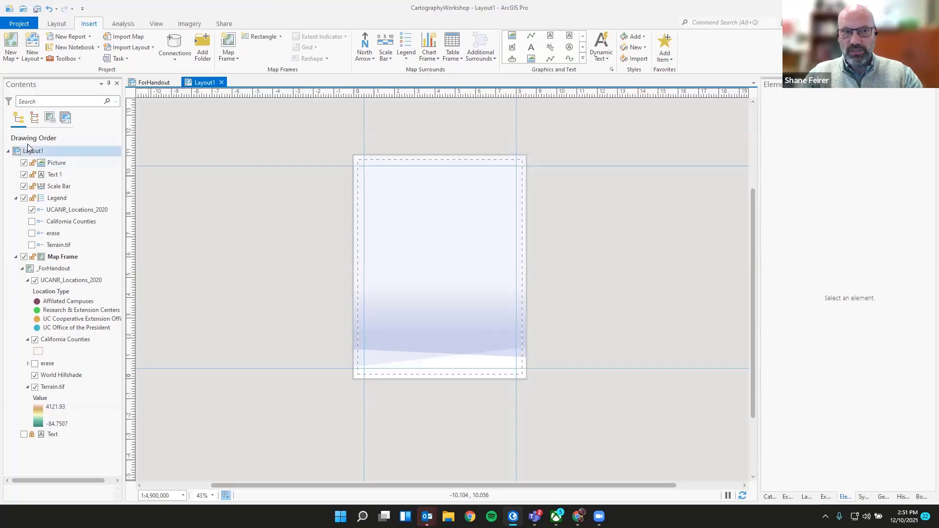
click(20, 119)
click(34, 118)
click(49, 118)
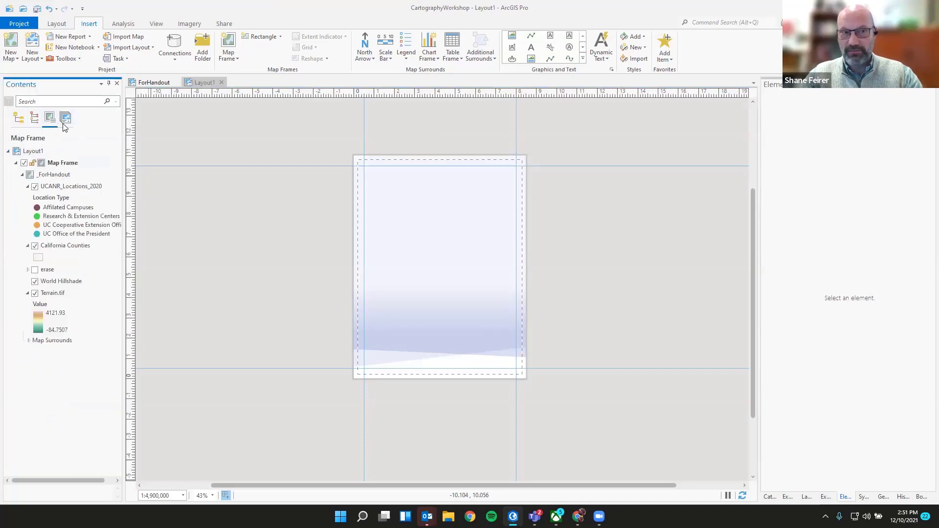
click(65, 118)
click(19, 119)
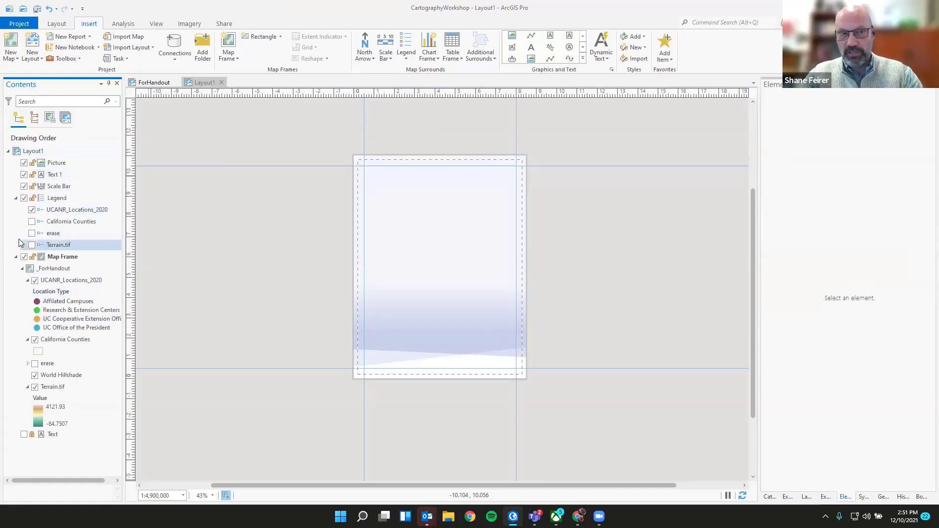
Step: Collapse the legend's entries in the drawing order and rename the inserted picture element to Background
click(16, 197)
click(51, 166)
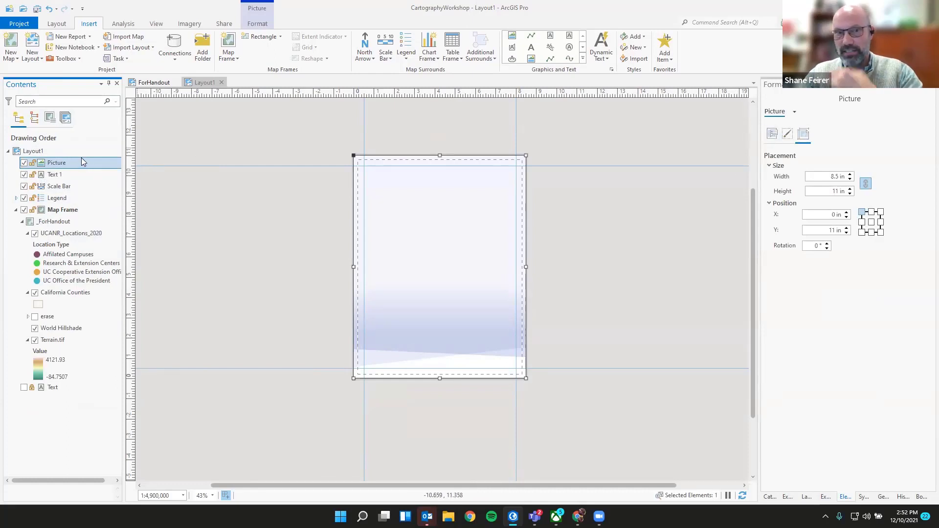
click(774, 136)
click(822, 176)
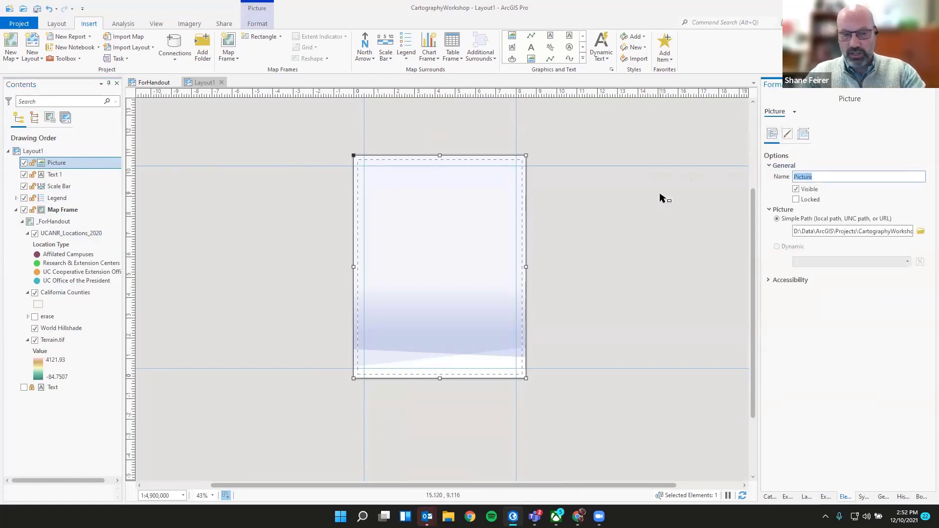
click(660, 196)
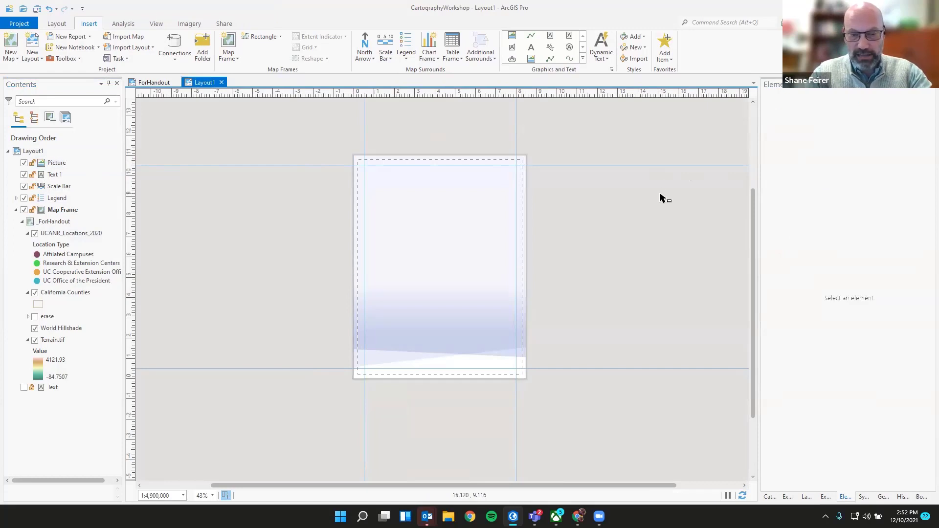
scroll(661, 198, down, 1)
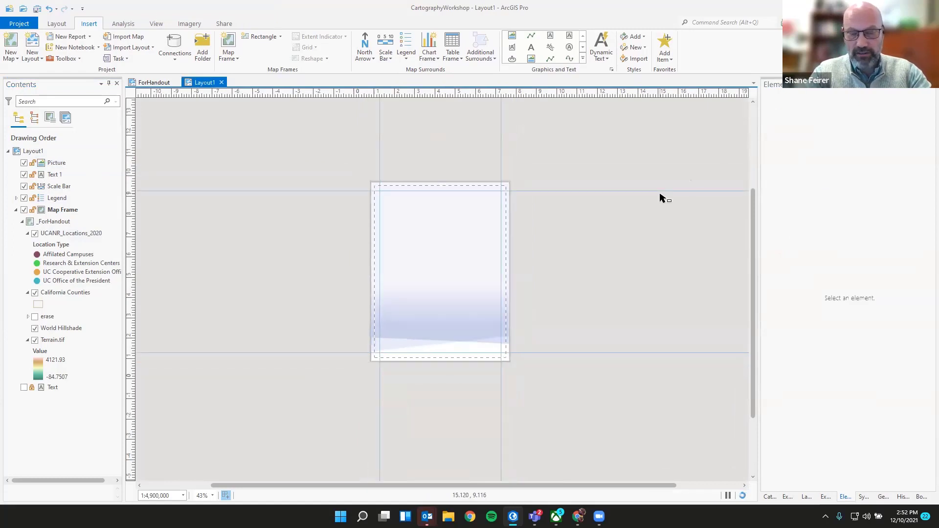
click(55, 163)
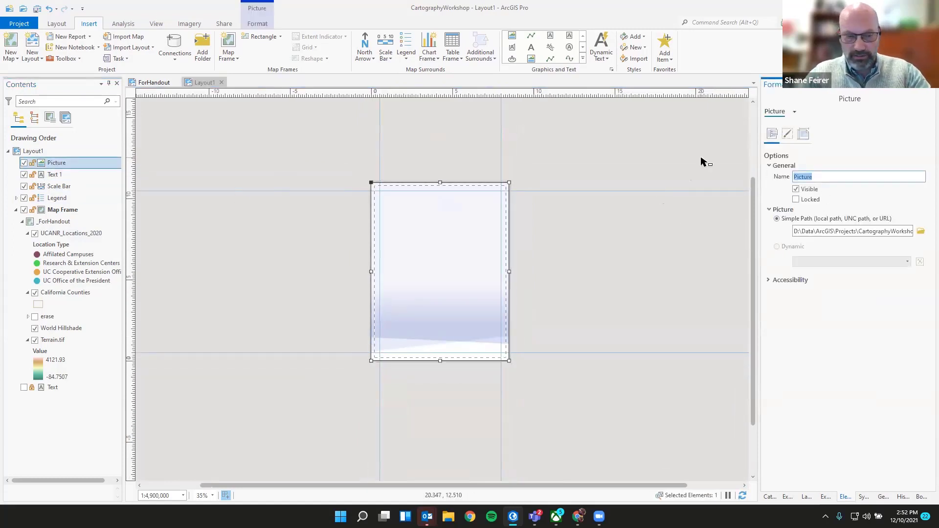
text(Back)
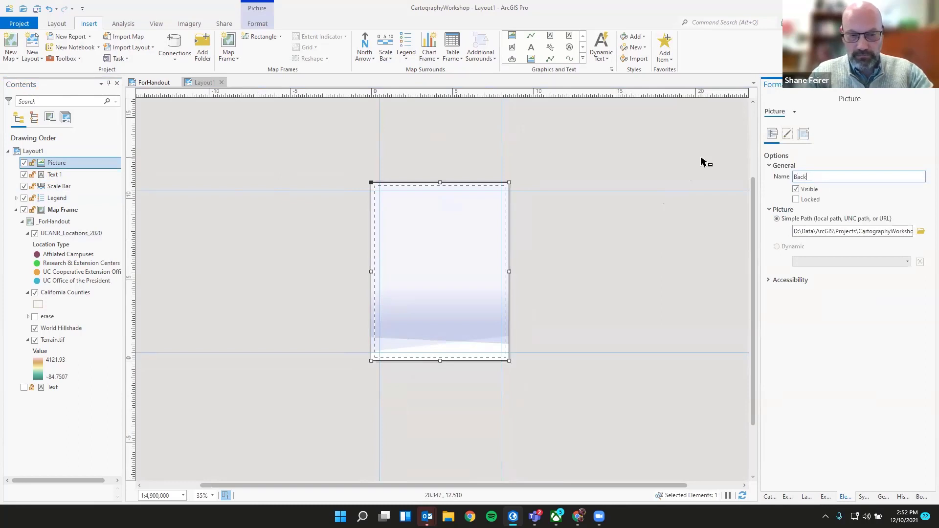
text(ground)
click(362, 239)
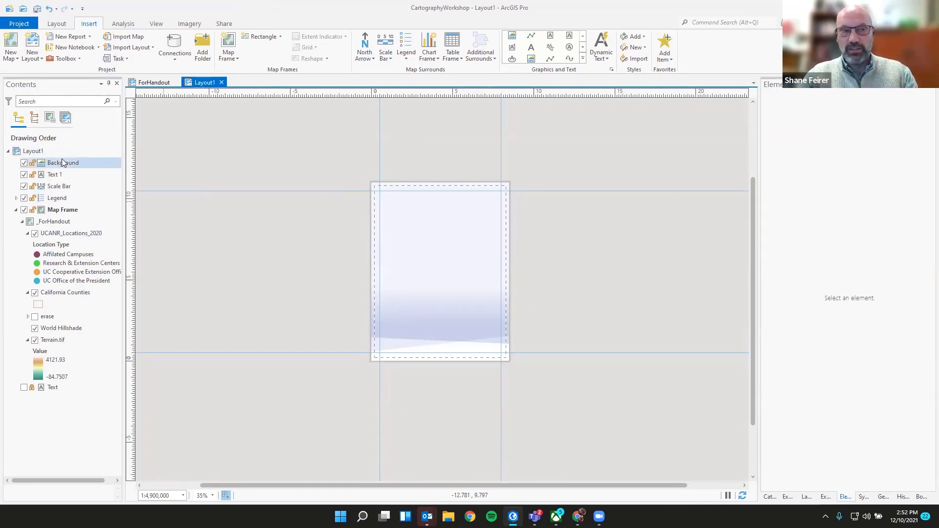
Step: Move the Background element directly below the Map Frame in the drawing order and lock it
click(15, 210)
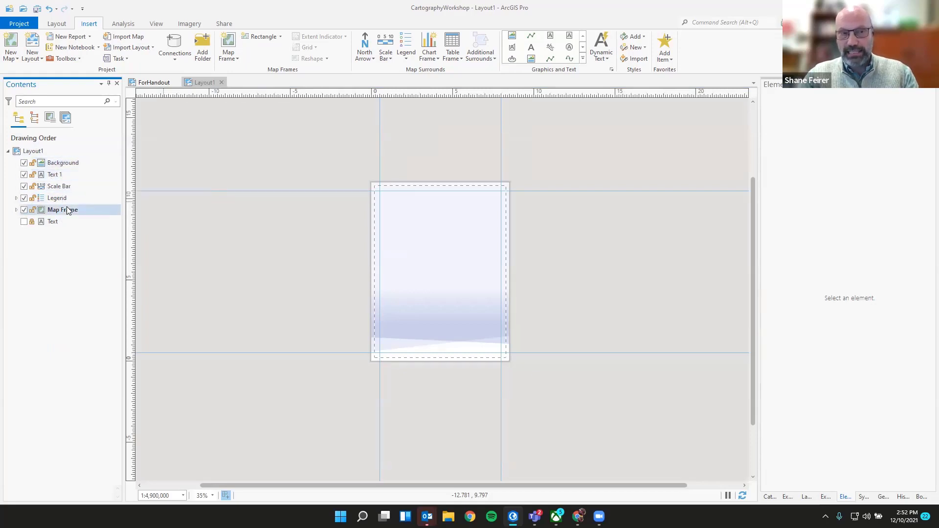
drag(67, 163, 69, 217)
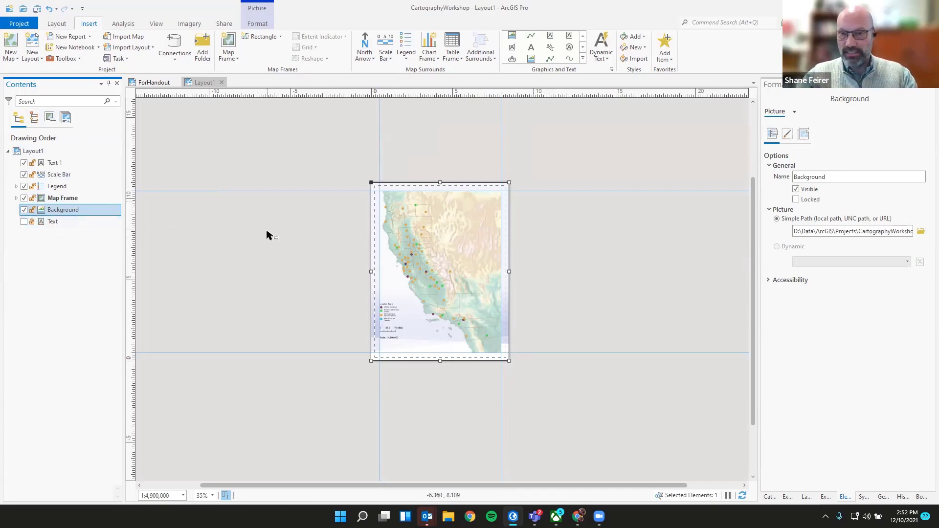
click(31, 210)
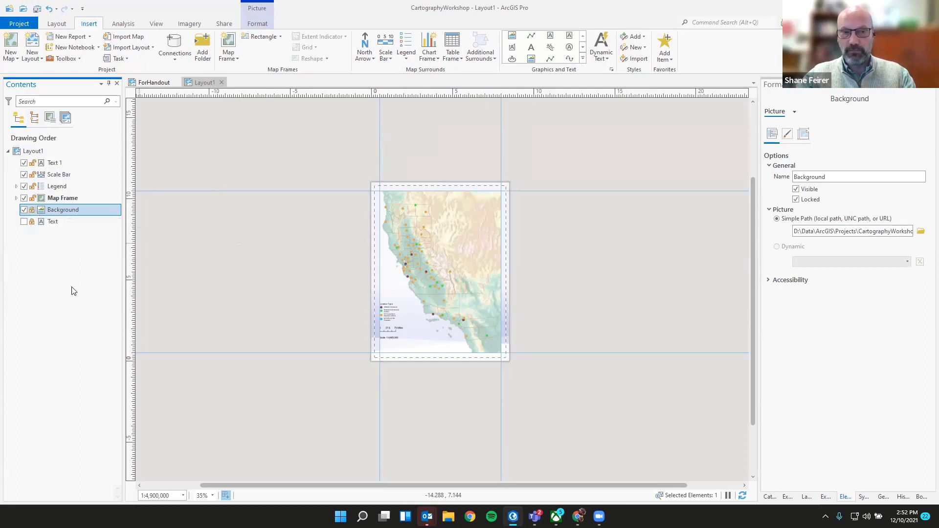
Step: Test selecting the locked background on the page, and check its size and position settings
click(413, 347)
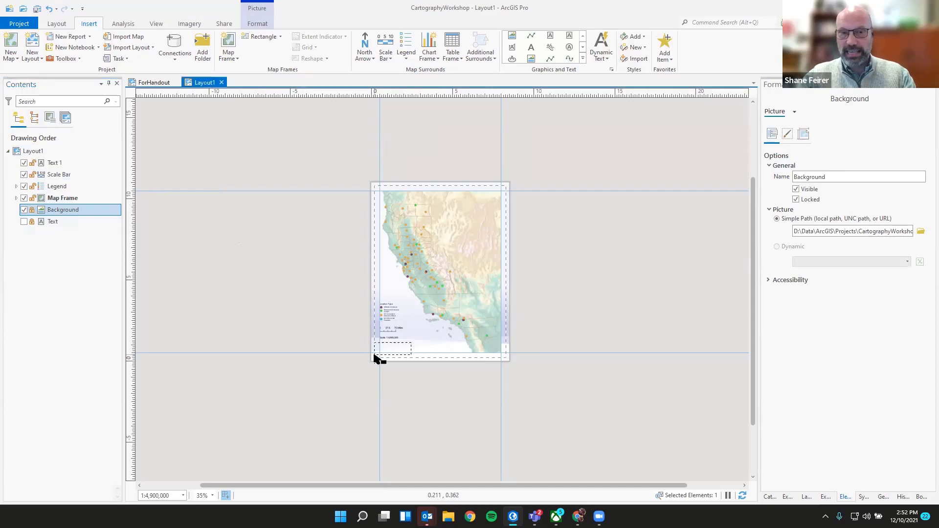
click(403, 361)
click(63, 210)
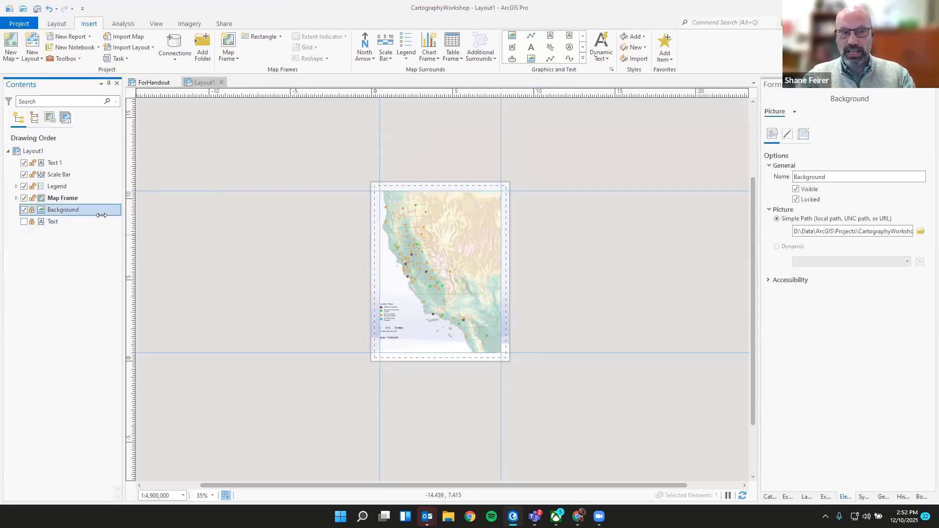
click(809, 140)
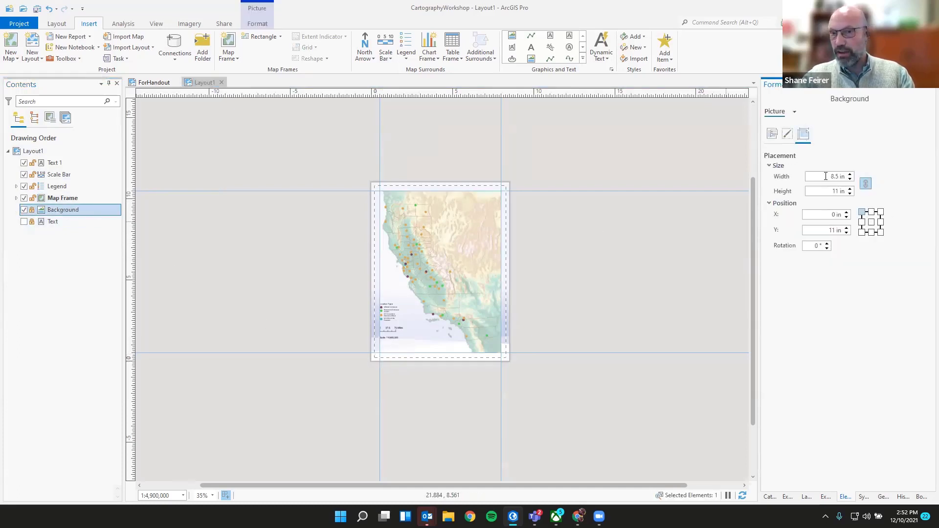
click(645, 290)
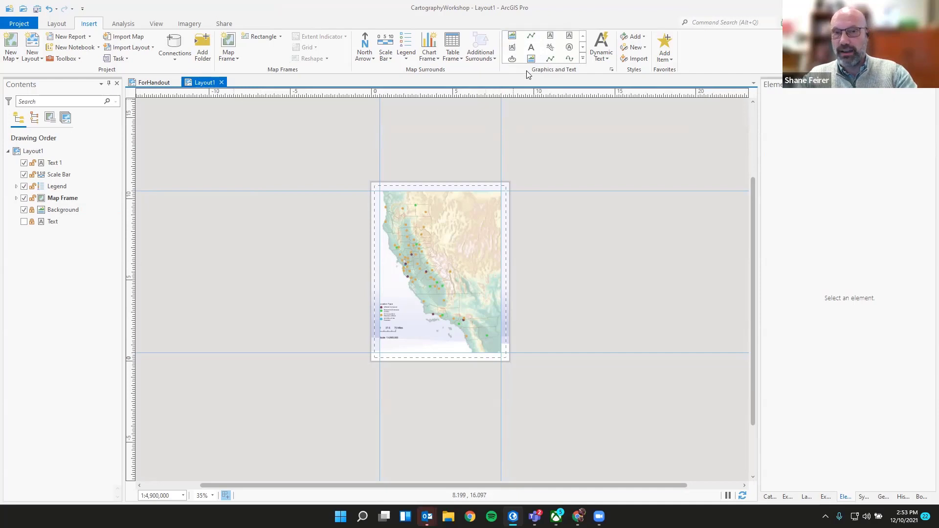
Step: Insert the ANR_Logo.png picture over the map's upper-right area and inspect it up close
click(512, 35)
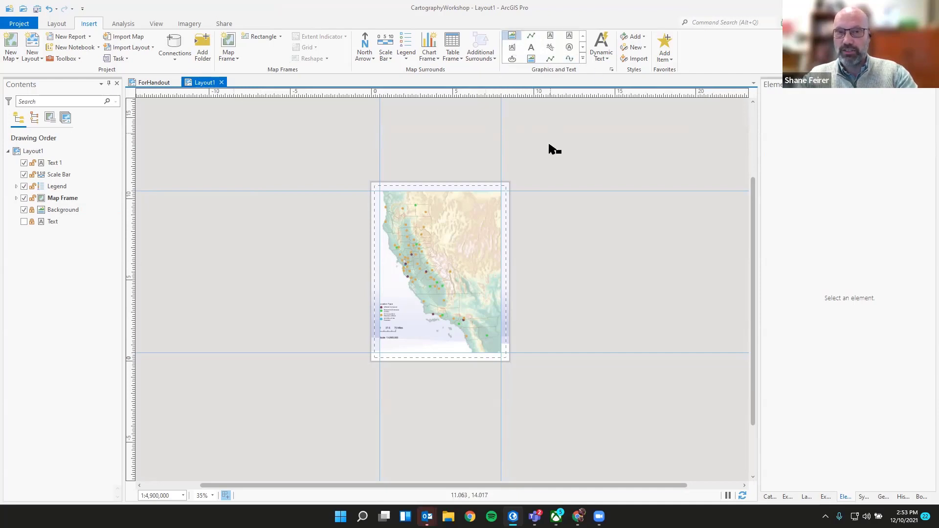
click(549, 148)
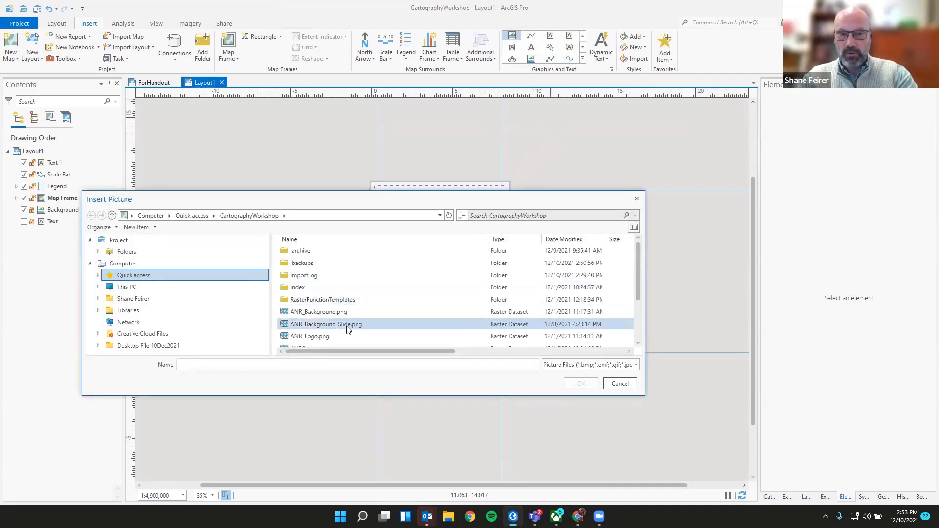
click(329, 338)
click(578, 384)
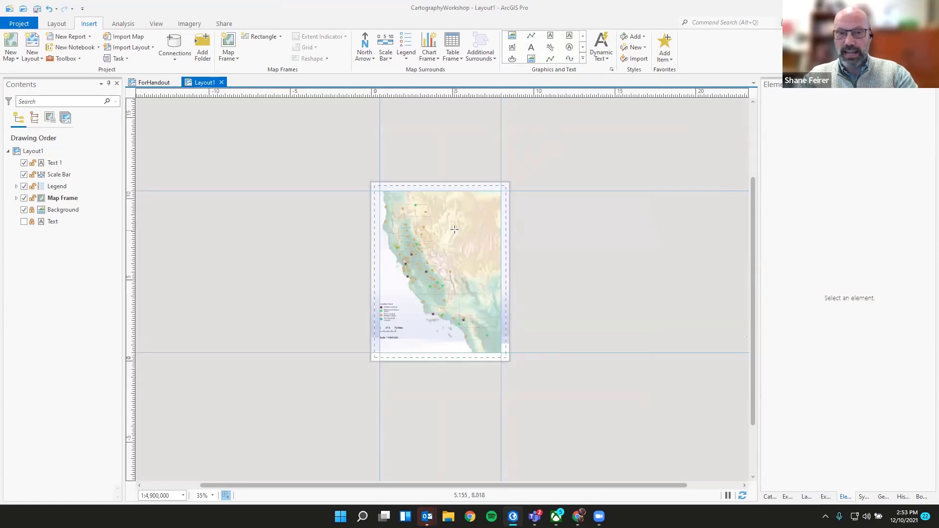
click(474, 210)
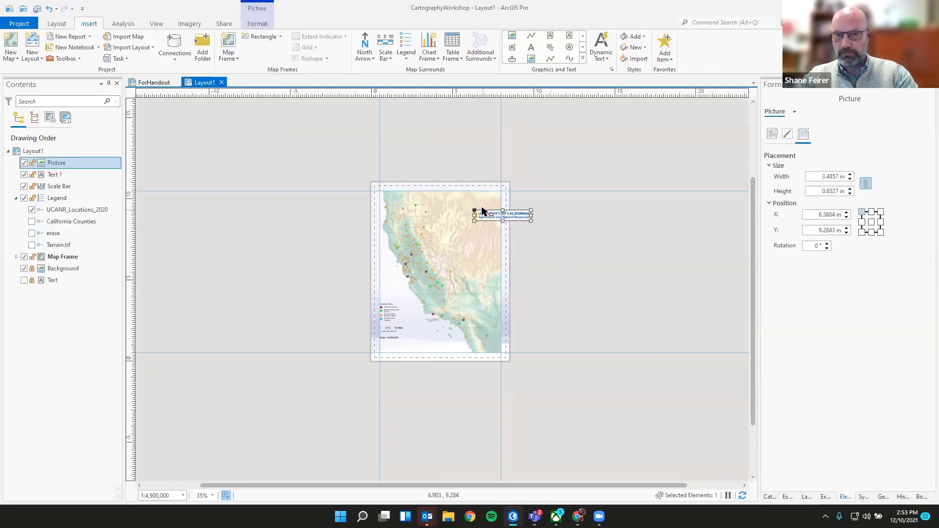
scroll(494, 205, up, 3)
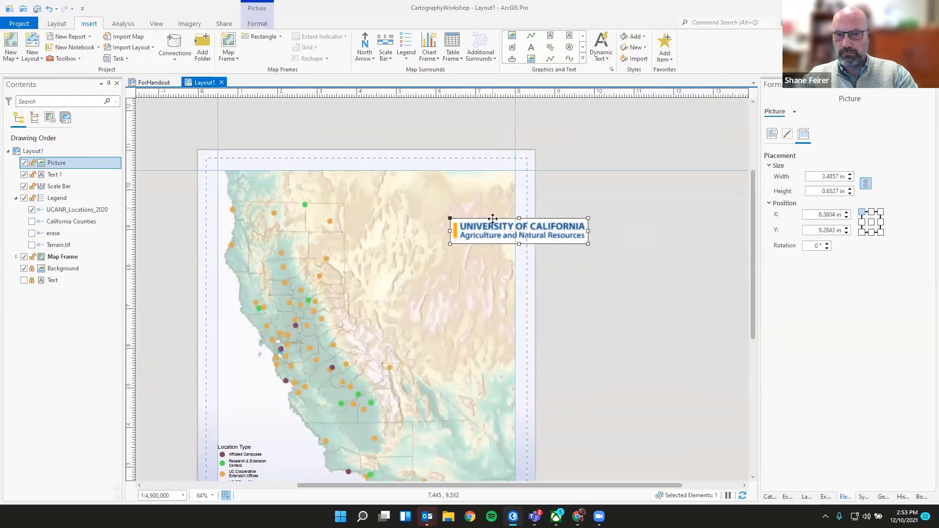
scroll(493, 223, up, 2)
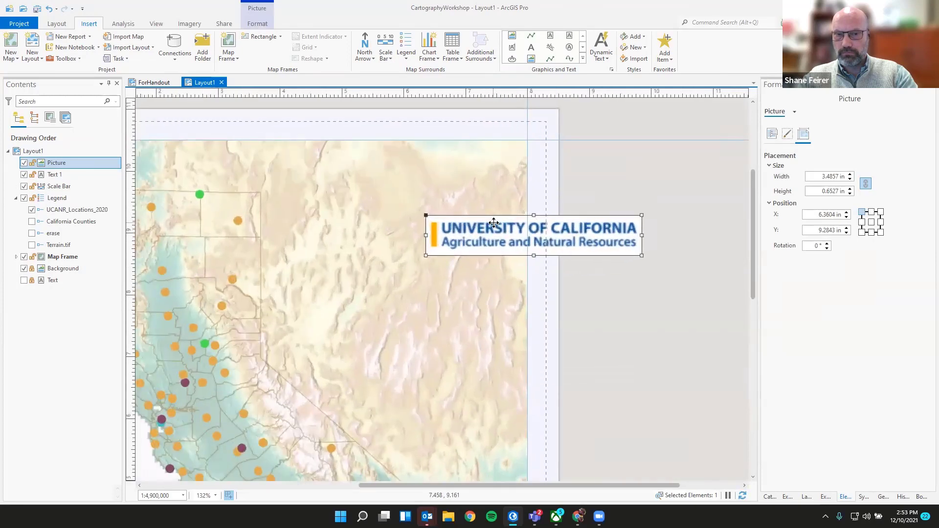
scroll(494, 223, down, 4)
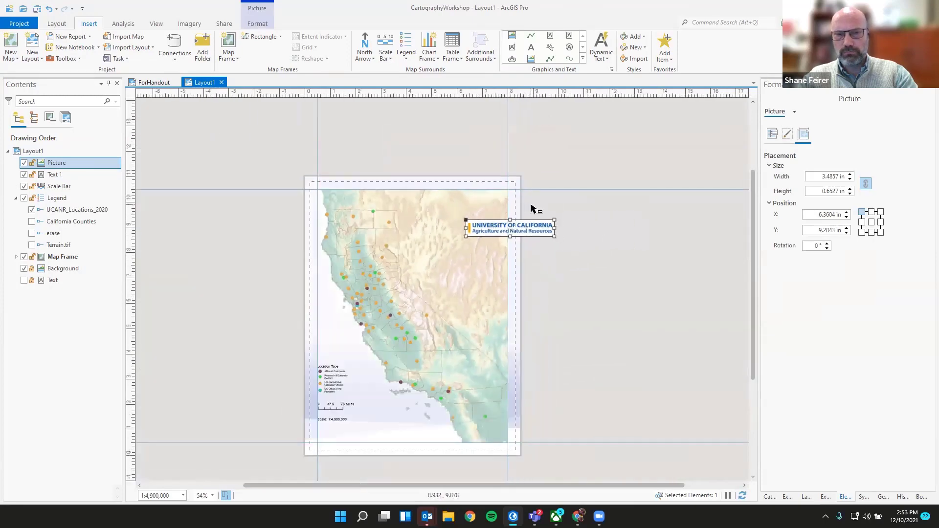
click(535, 209)
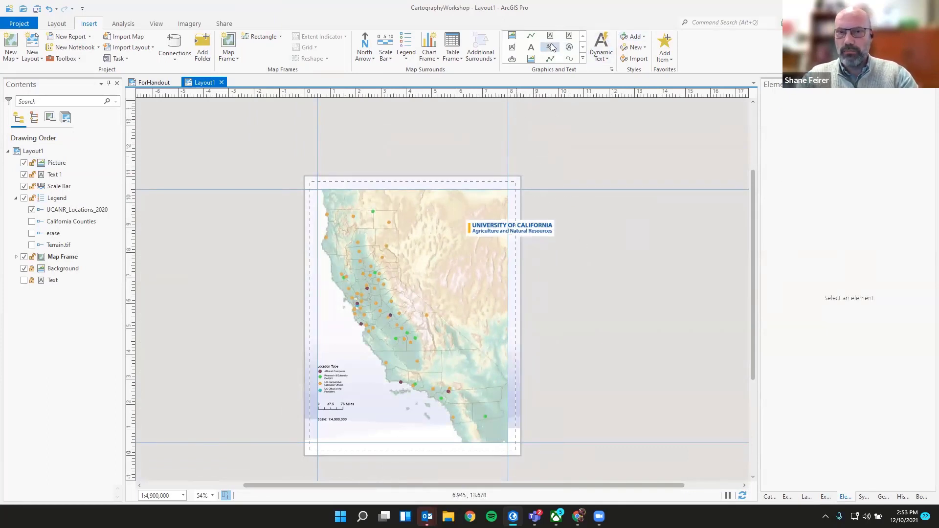
Step: Insert the UCANR_Logo.png picture on the layout below the first logo
click(511, 35)
drag(563, 198, 577, 250)
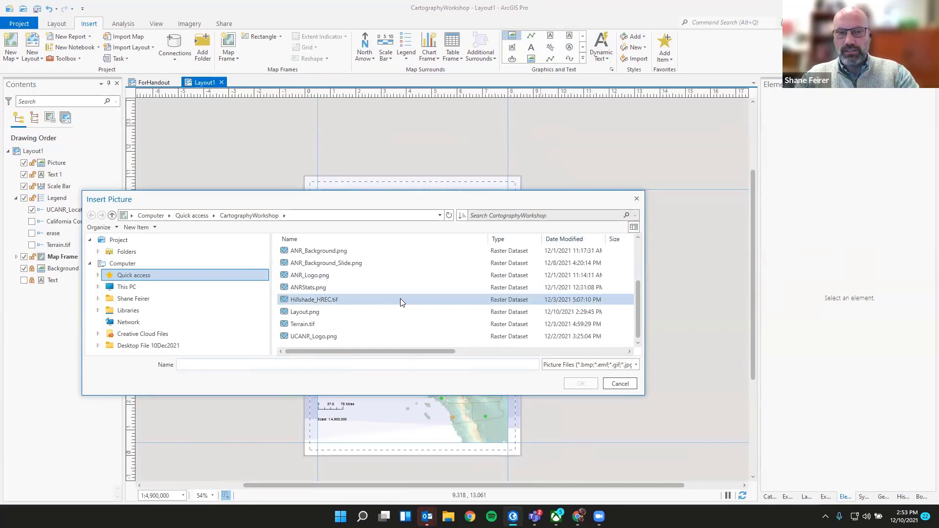
scroll(443, 280, up, 2)
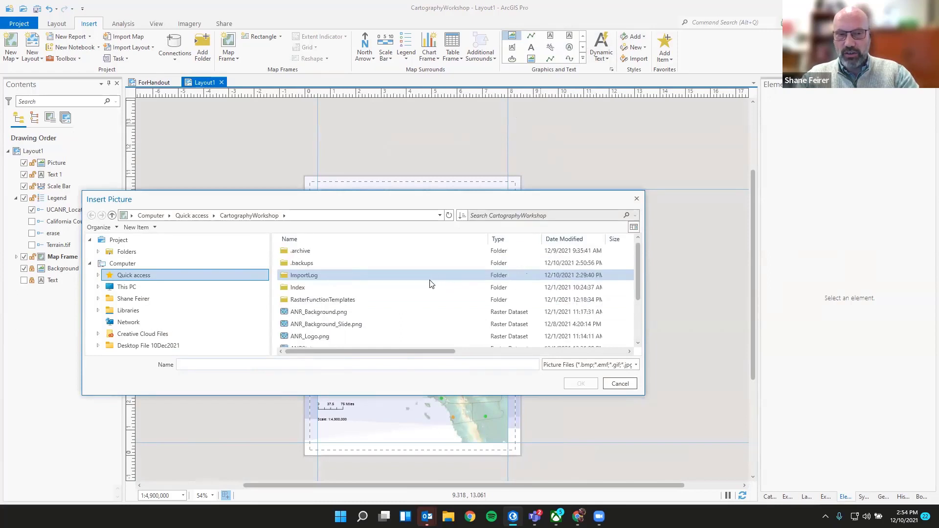
scroll(430, 284, down, 2)
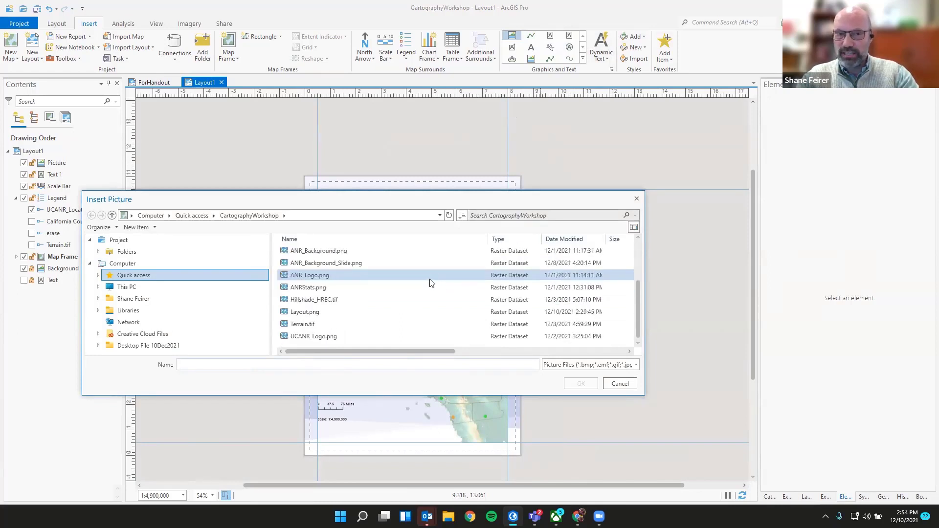
click(327, 340)
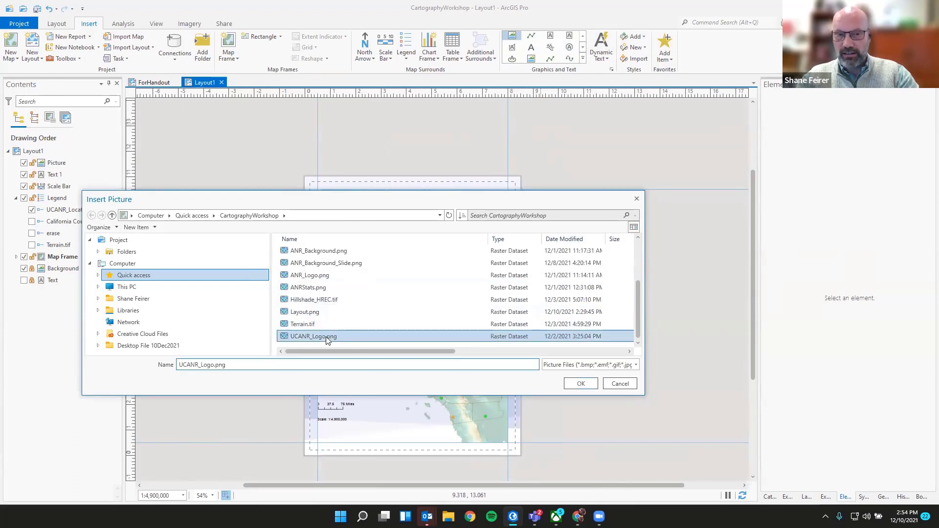
click(581, 384)
click(478, 262)
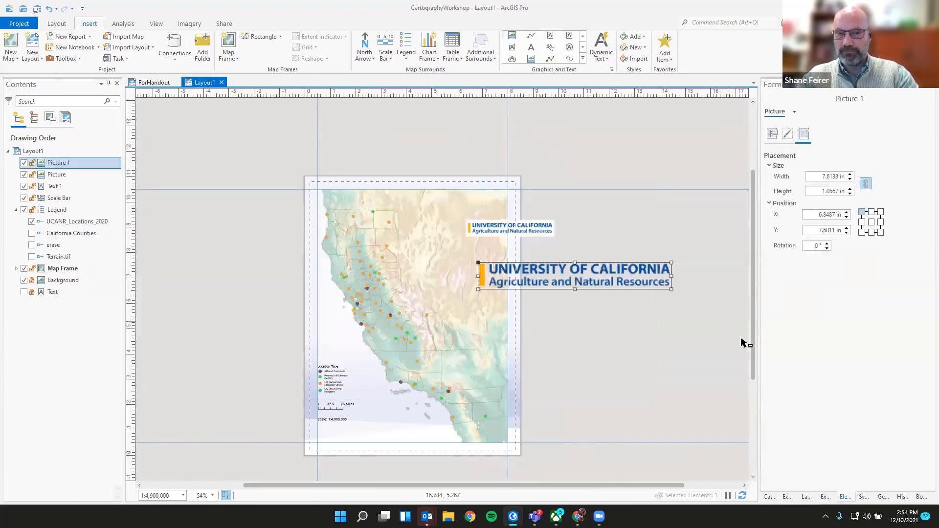
Step: Move the larger logo directly beneath the smaller one and compare the sharpness of the two at high magnification
scroll(581, 242, up, 5)
scroll(581, 241, down, 3)
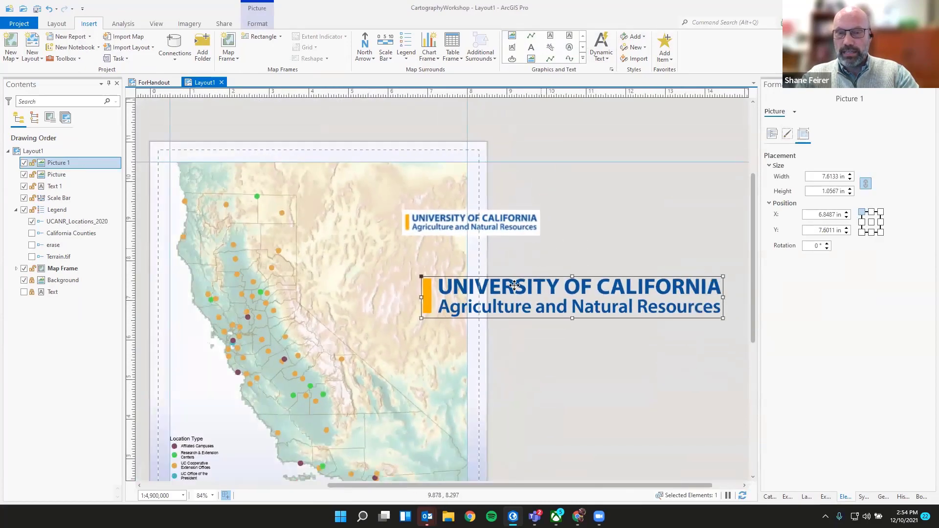
drag(512, 285, 422, 255)
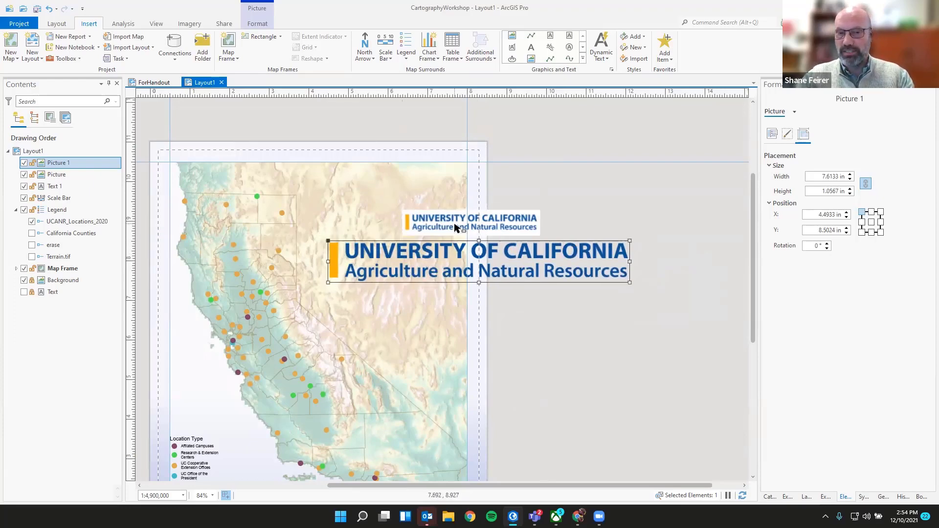
scroll(444, 255, up, 4)
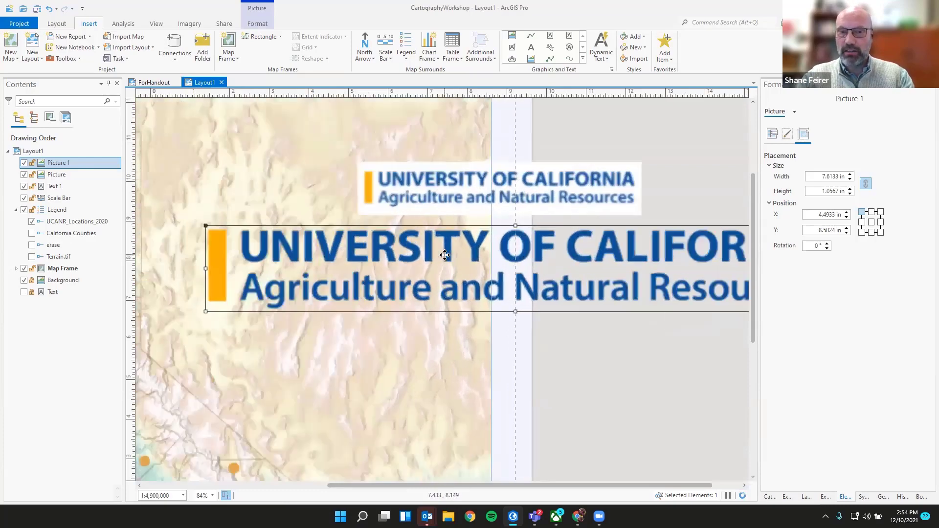
scroll(445, 255, up, 2)
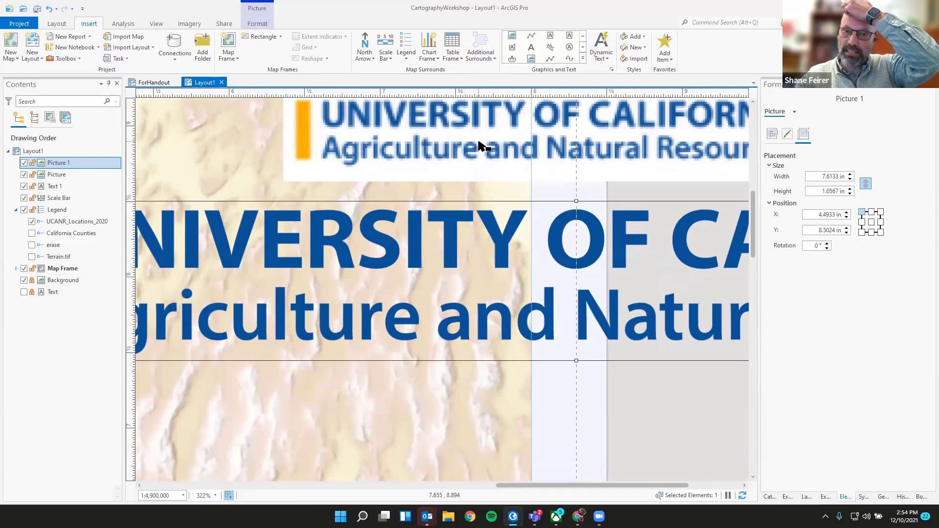
scroll(479, 146, down, 5)
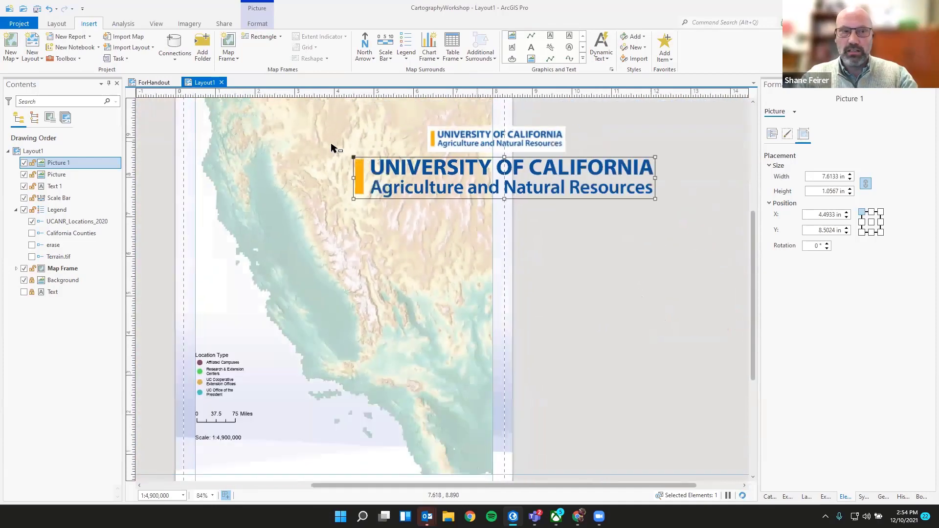
Step: Delete the smaller white-backed logo and move the remaining logo to about X 5.83 in and Y 7.54 in
click(62, 176)
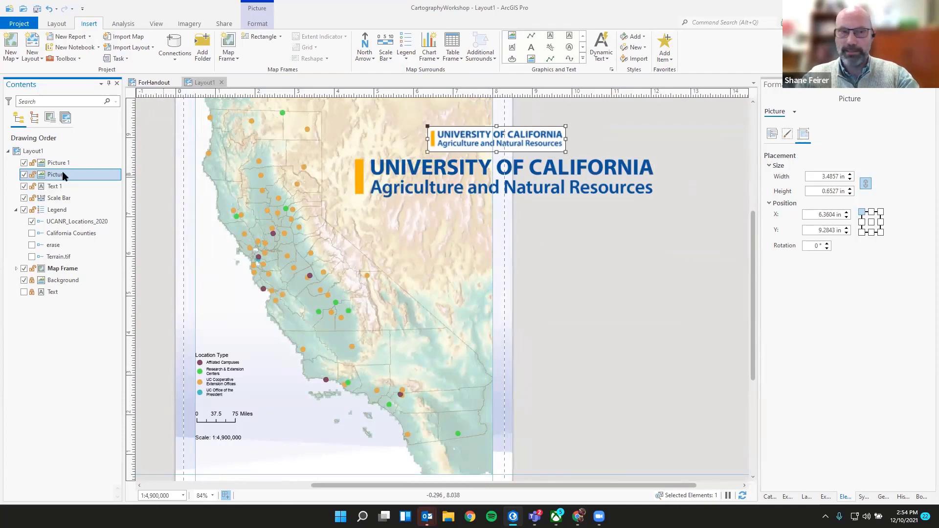
right_click(62, 176)
click(80, 241)
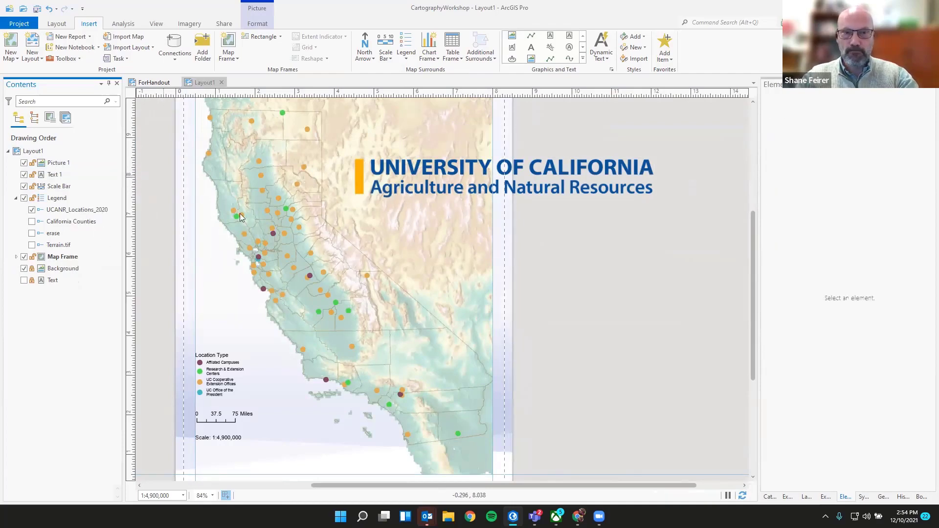
drag(543, 200, 595, 237)
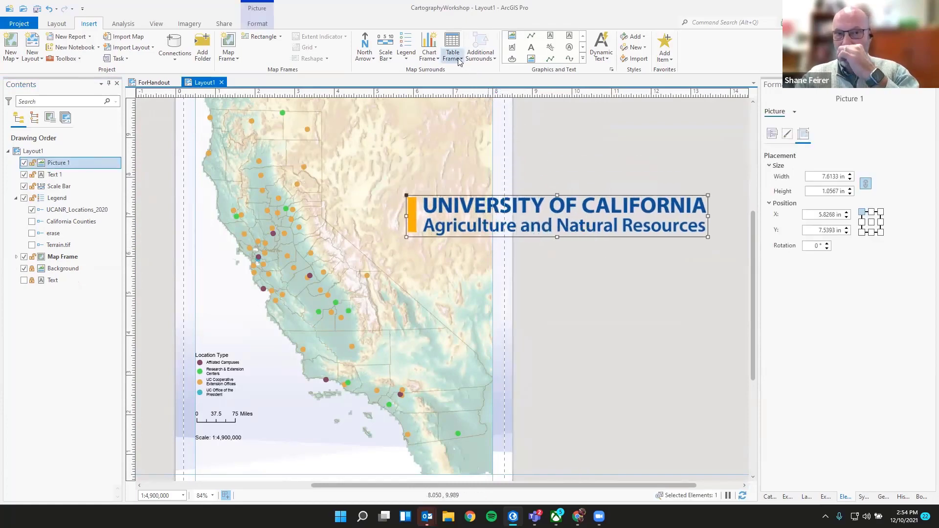
Step: Insert the ANRStats.png picture with its upper-left corner on the right vertical guide, at X 8 in and about Y 4.44 in
click(512, 35)
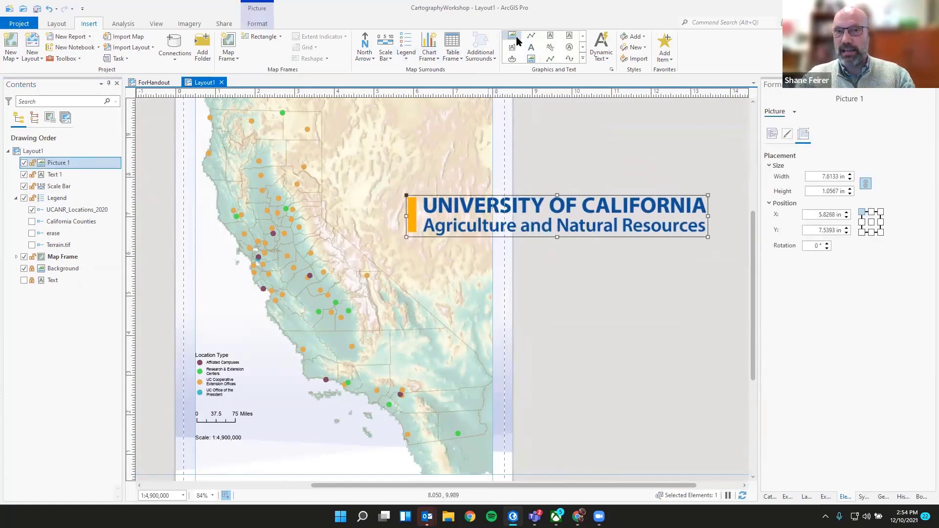
click(549, 169)
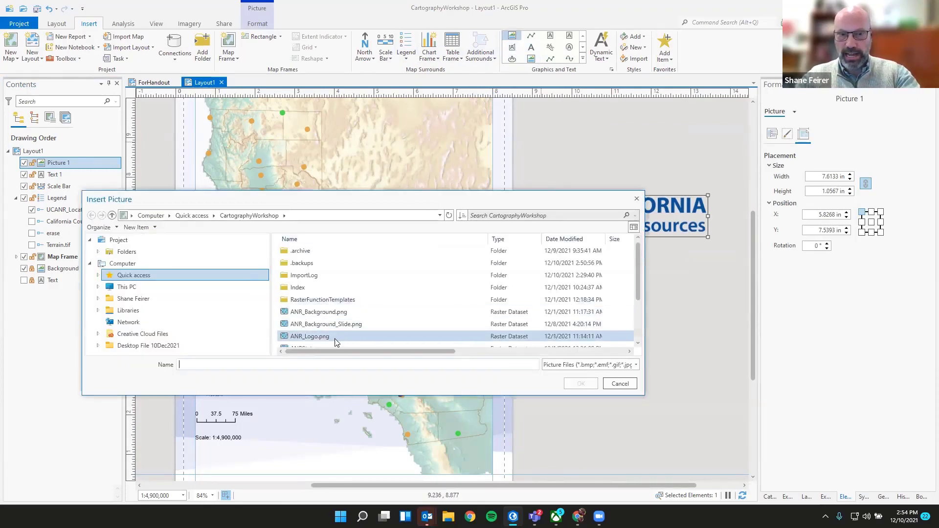
scroll(337, 328, down, 1)
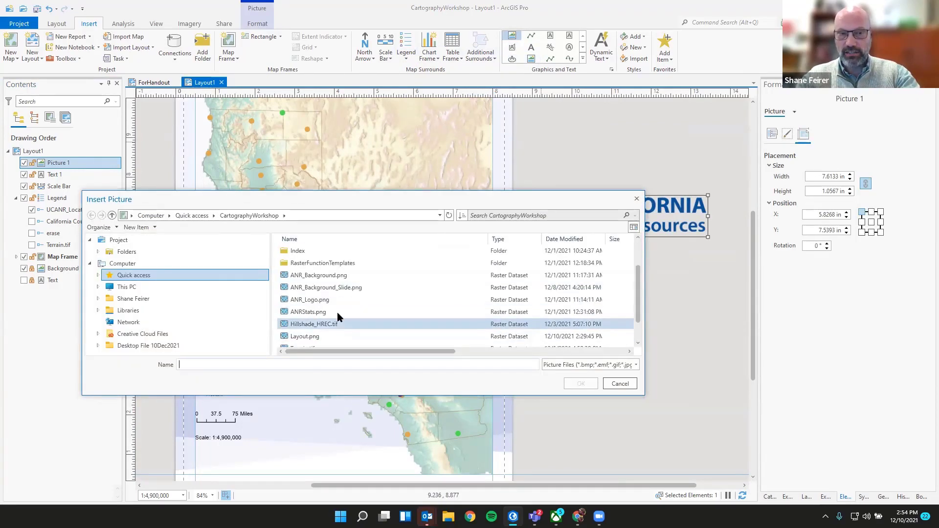
click(333, 313)
click(581, 384)
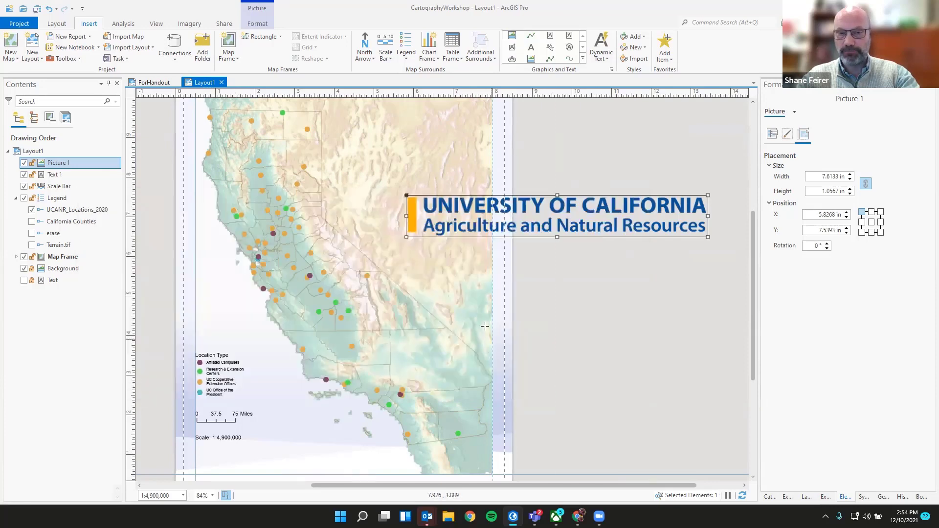
click(493, 318)
Step: Rename the statistics picture element to Stats and the university logo element to Logo
double_click(63, 163)
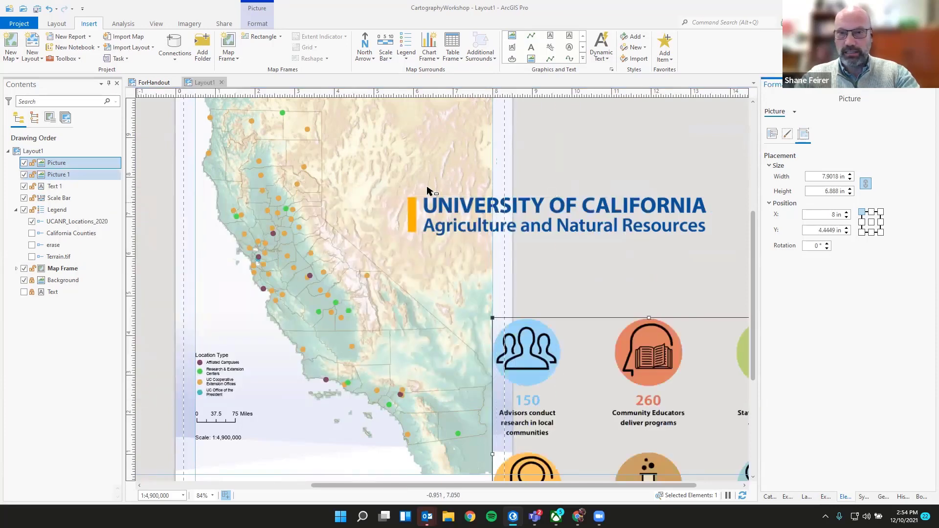
click(772, 135)
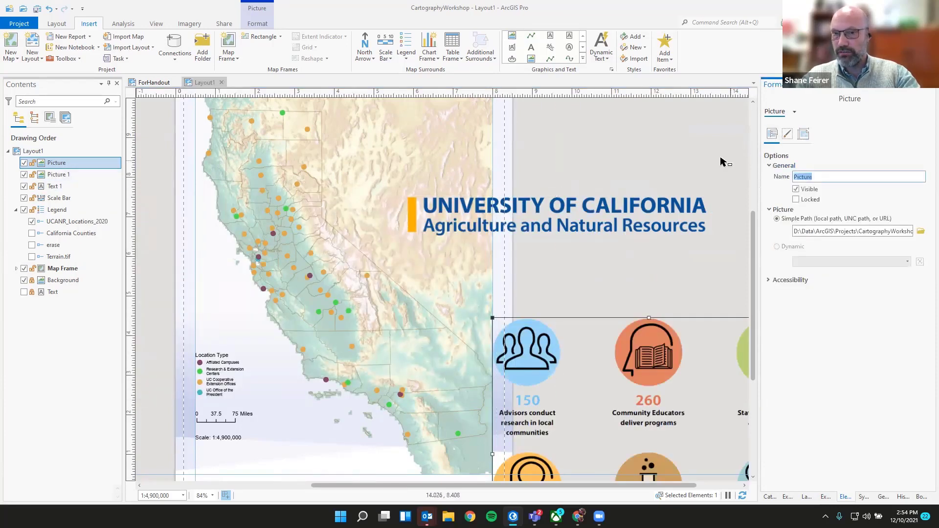
text(Stats)
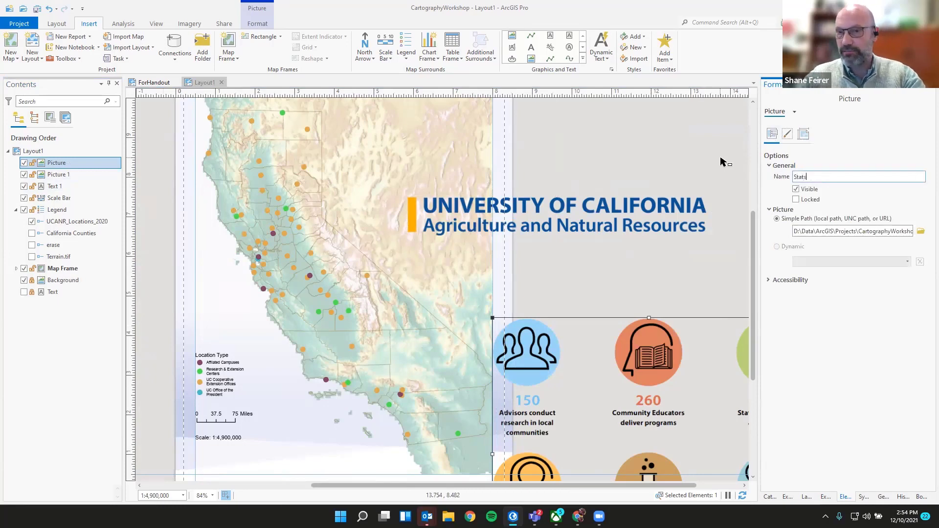
click(555, 222)
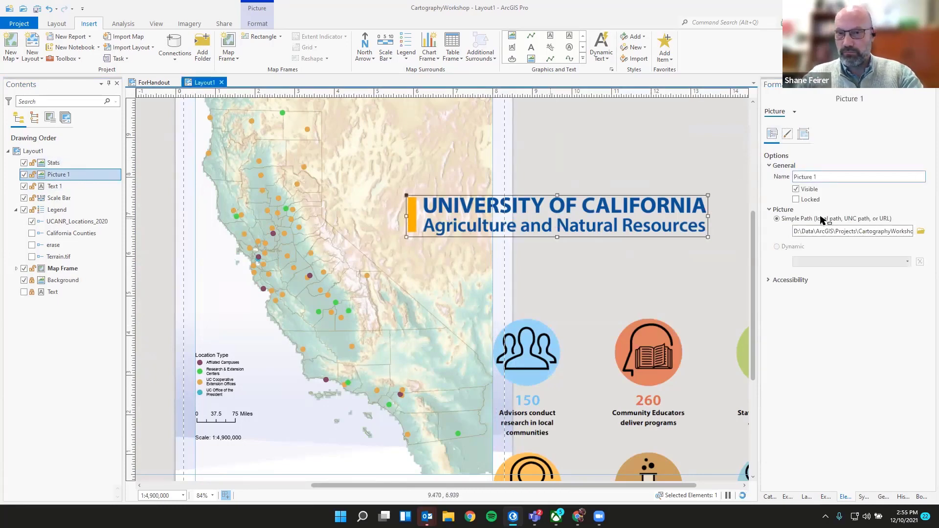
text(Logo)
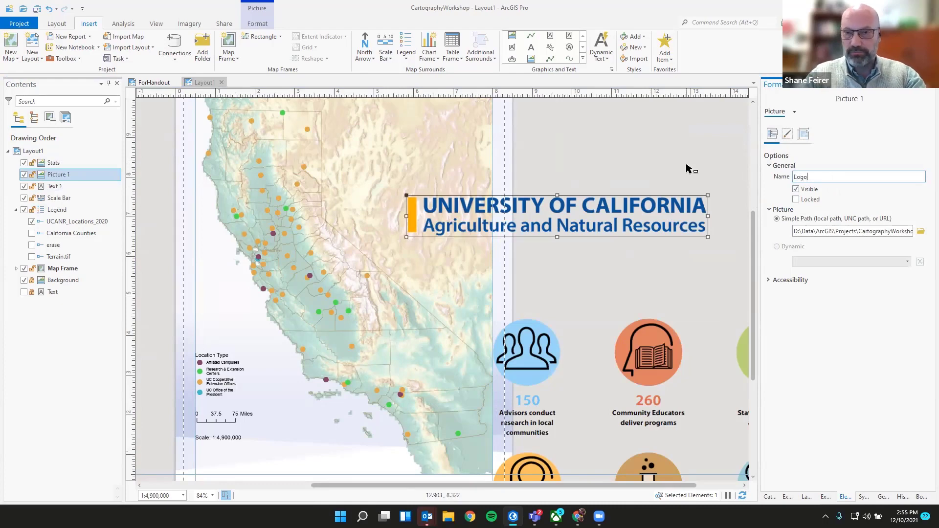
key(Return)
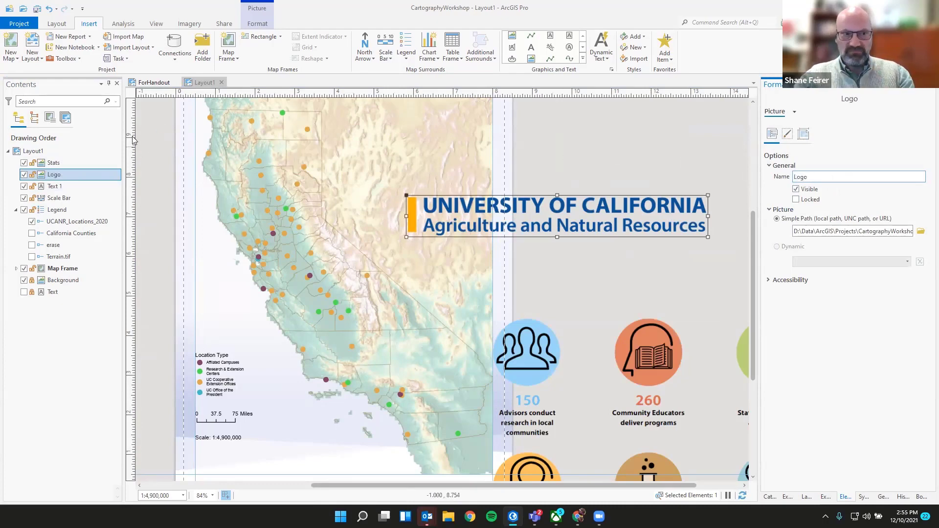
Step: Select the Stats and Logo elements in turn to identify them, and open the Logo's size and position settings
click(62, 164)
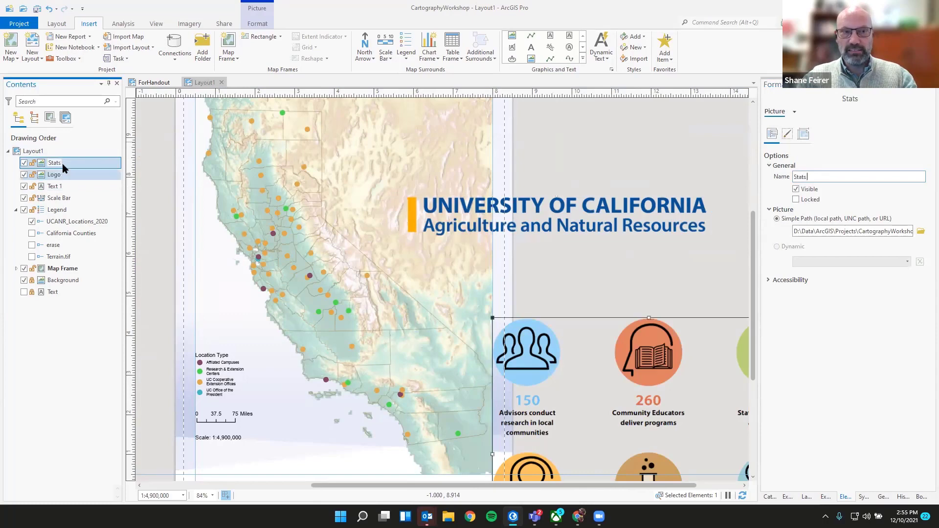
click(63, 175)
click(63, 164)
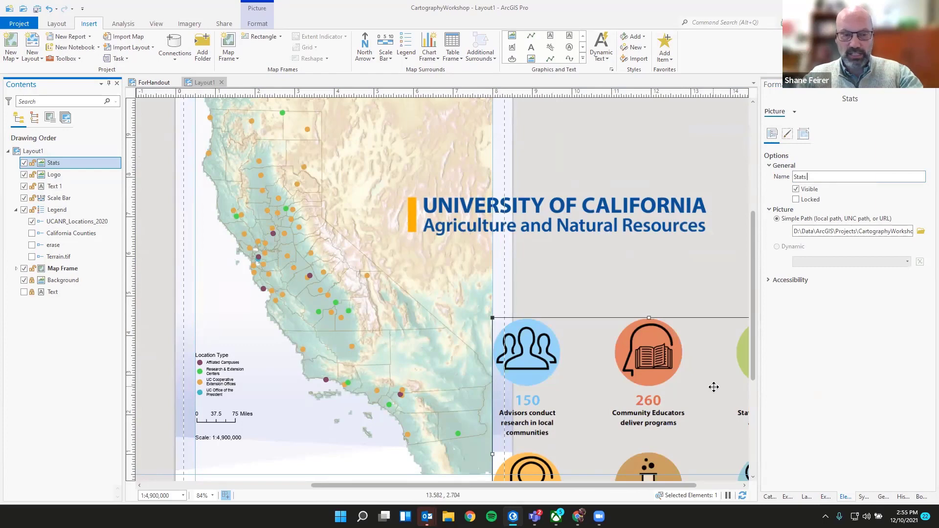
click(71, 175)
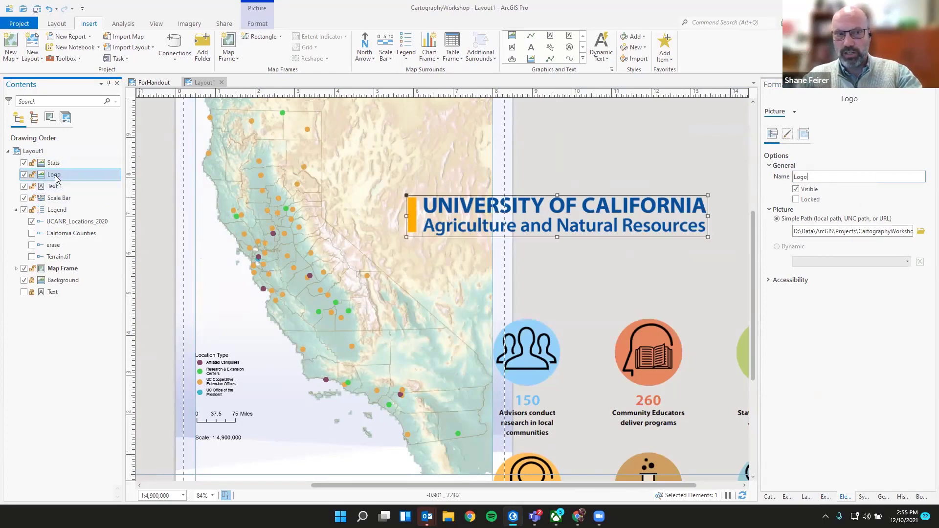
click(804, 134)
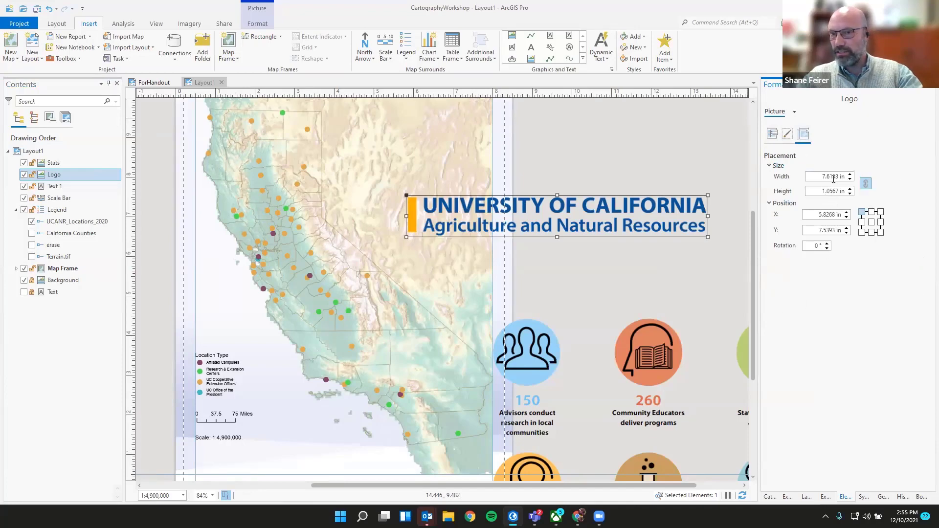
Step: Set the Logo's width to 3.6 in, then fix its height at 0.5 in with the proportions kept
drag(833, 176, 804, 180)
text(3.6)
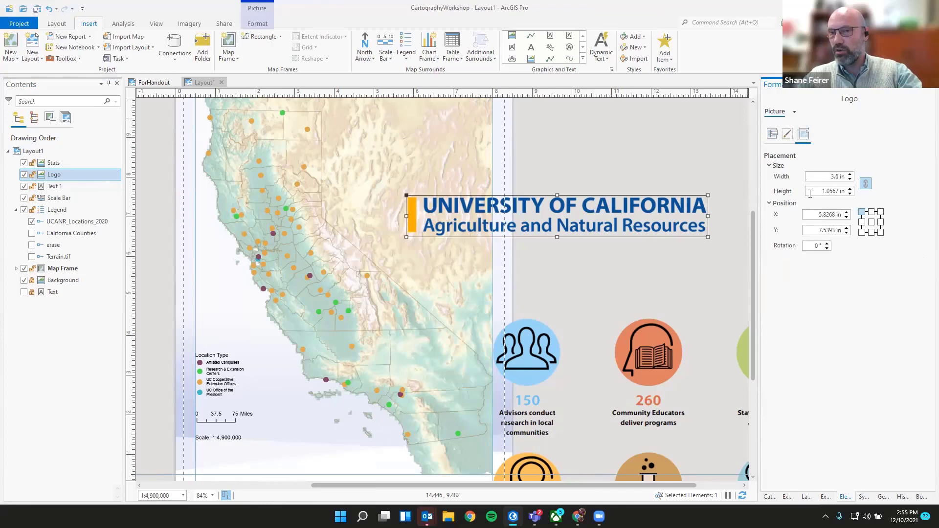
double_click(832, 191)
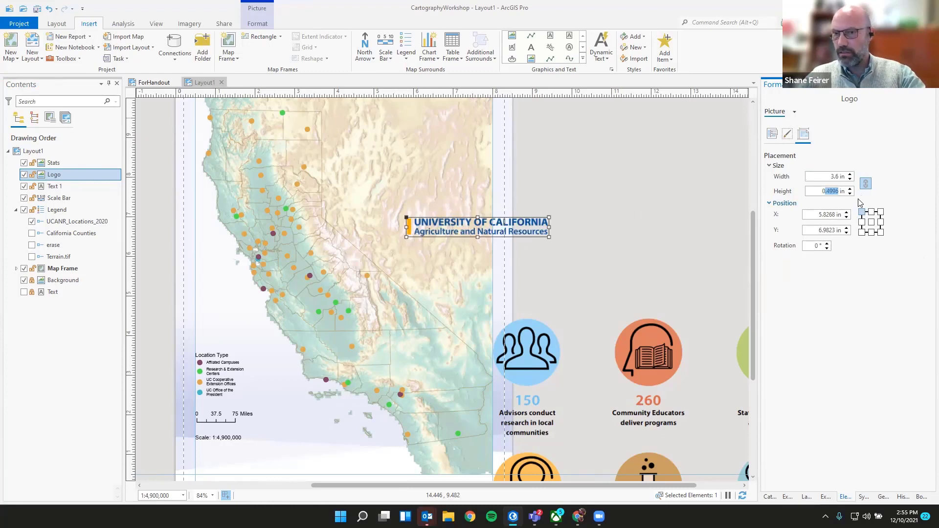
text(5)
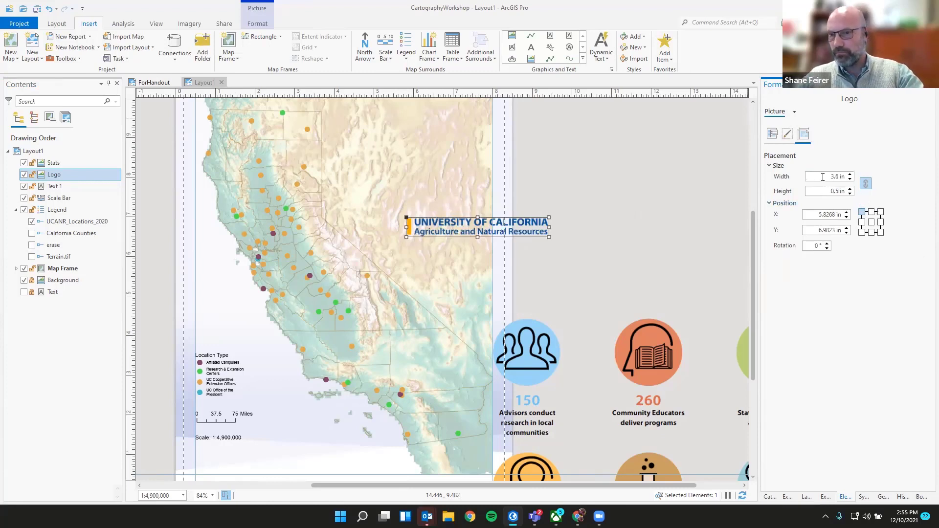
click(823, 177)
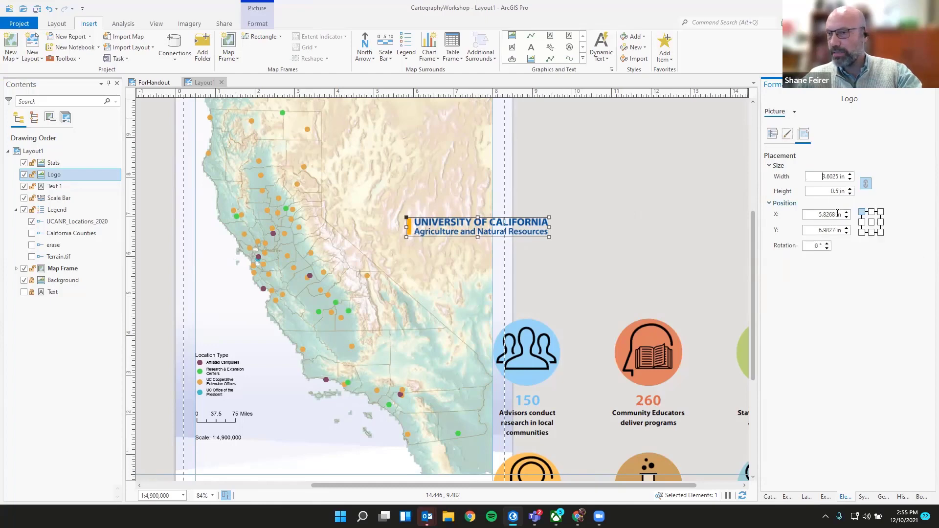
Step: Position the Logo at X 4.4 in and Y 1.06 in, and deselect it
double_click(832, 215)
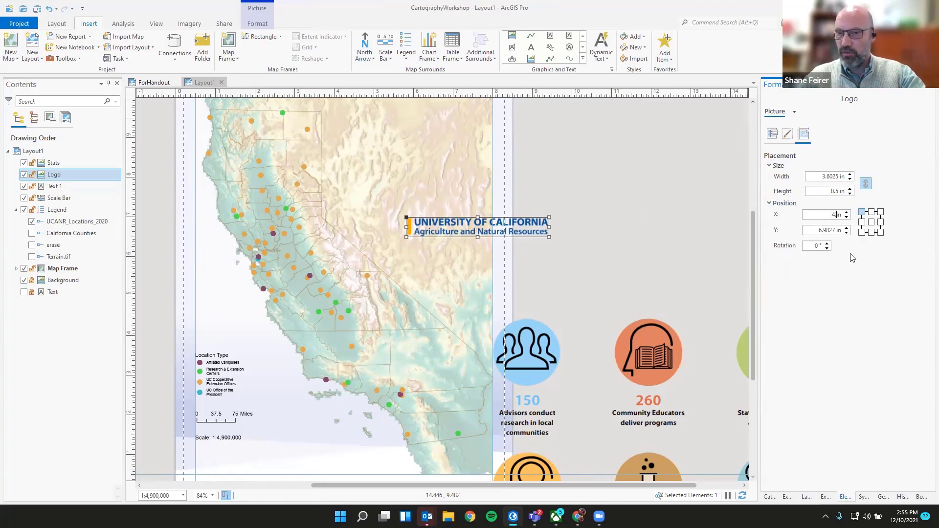
text(4.4)
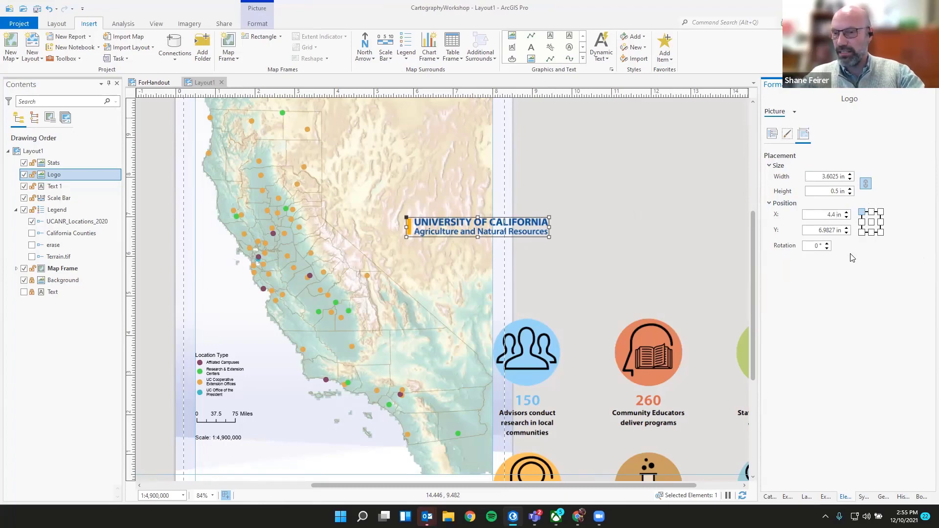
click(829, 230)
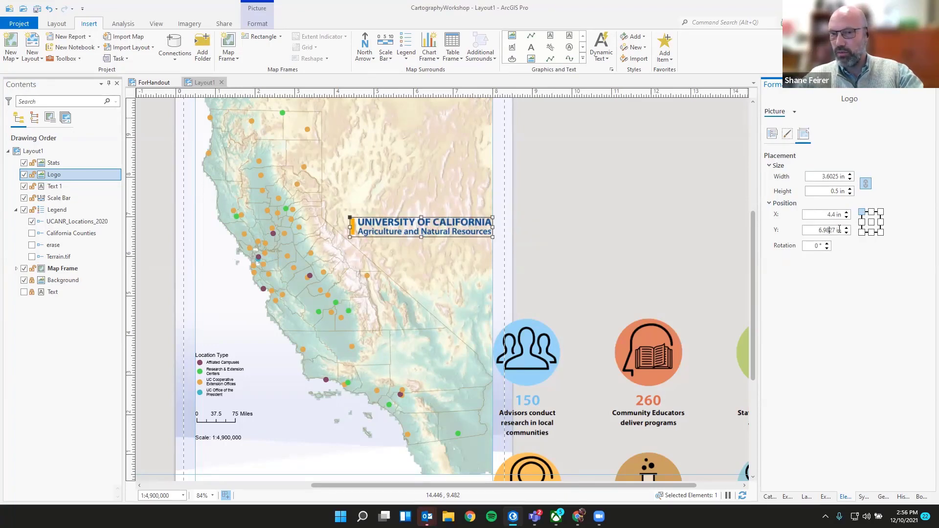
drag(836, 230, 806, 232)
text(1.06)
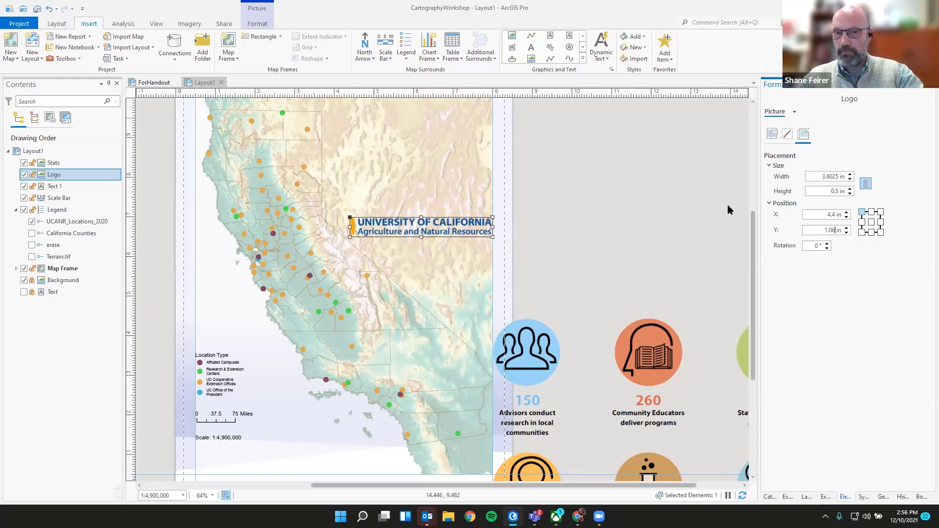
click(691, 211)
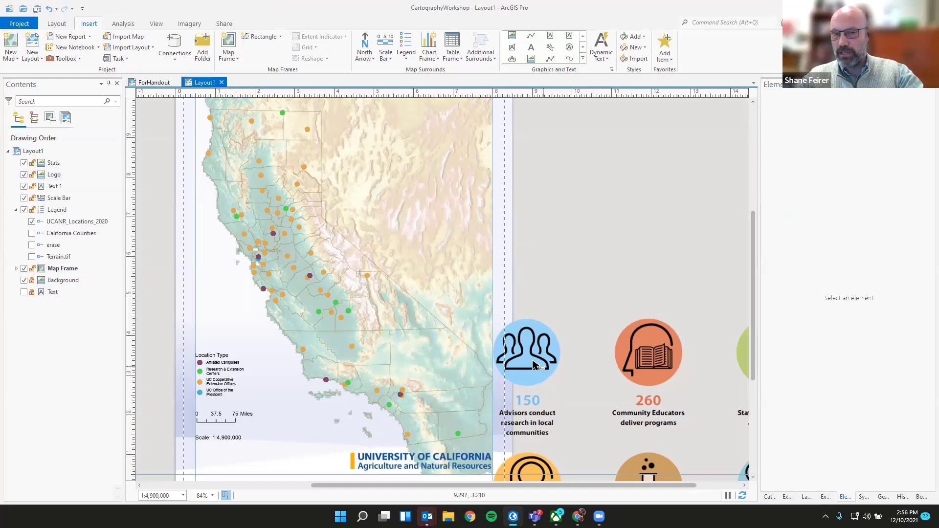
Step: Resize the Stats picture to a width of 3.79 in, then set its height to 3.3 in
click(64, 163)
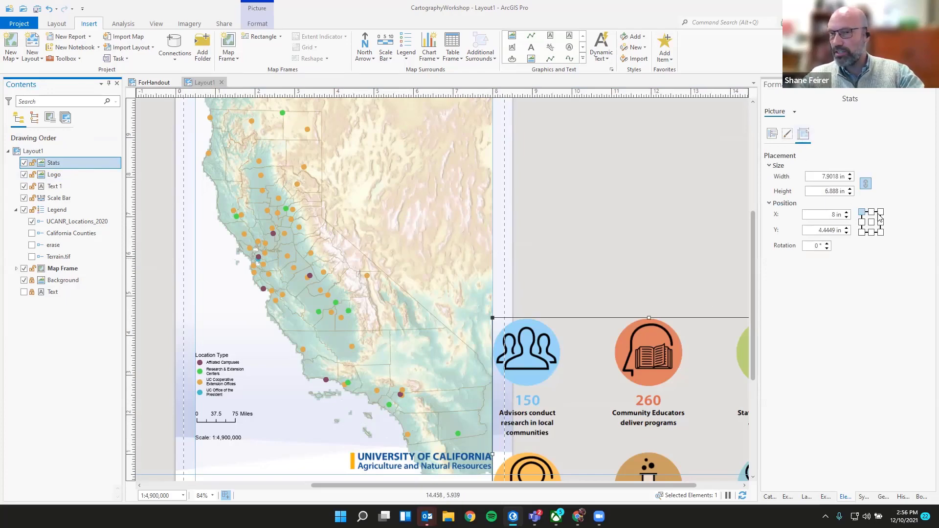
click(819, 176)
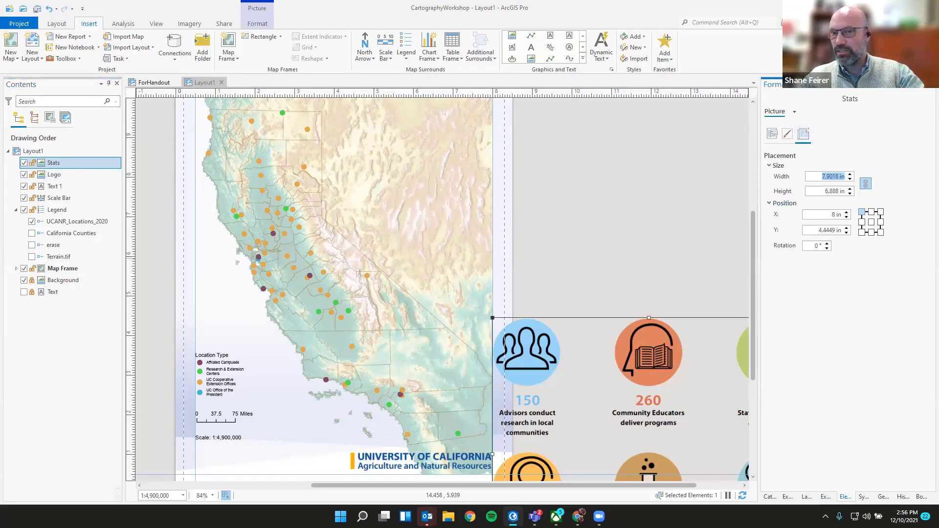
text(3)
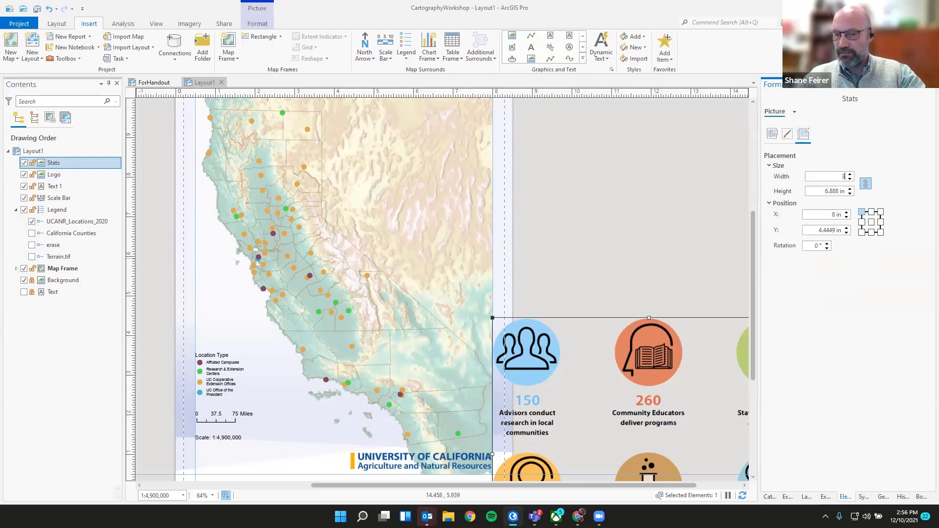
text(.79)
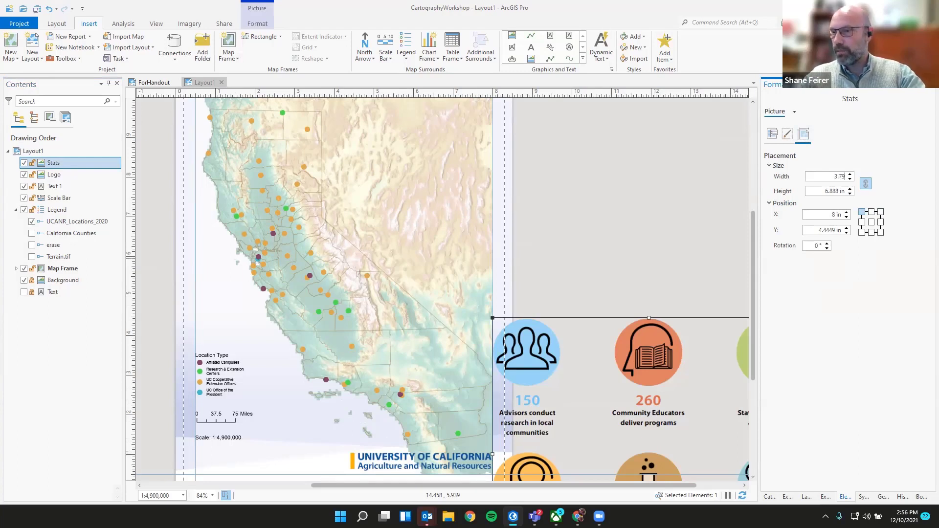
click(822, 192)
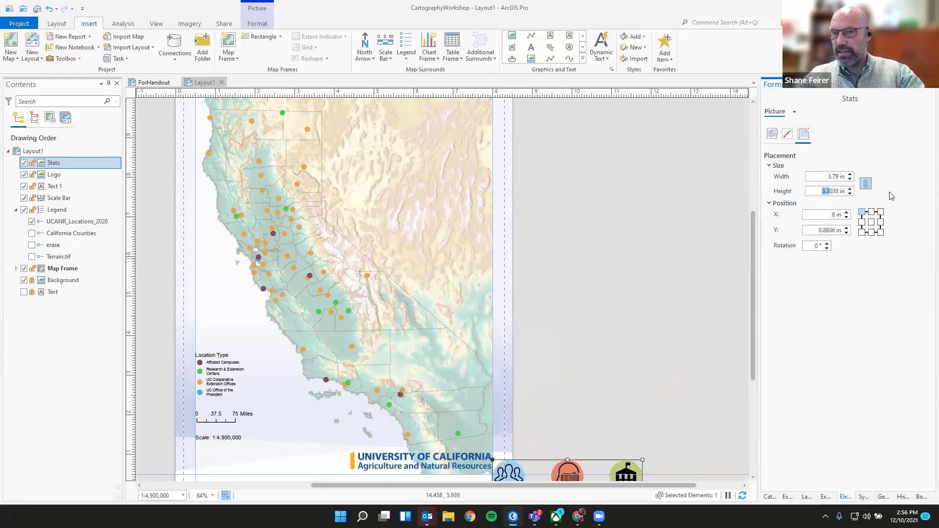
drag(892, 196, 909, 195)
text(3.3)
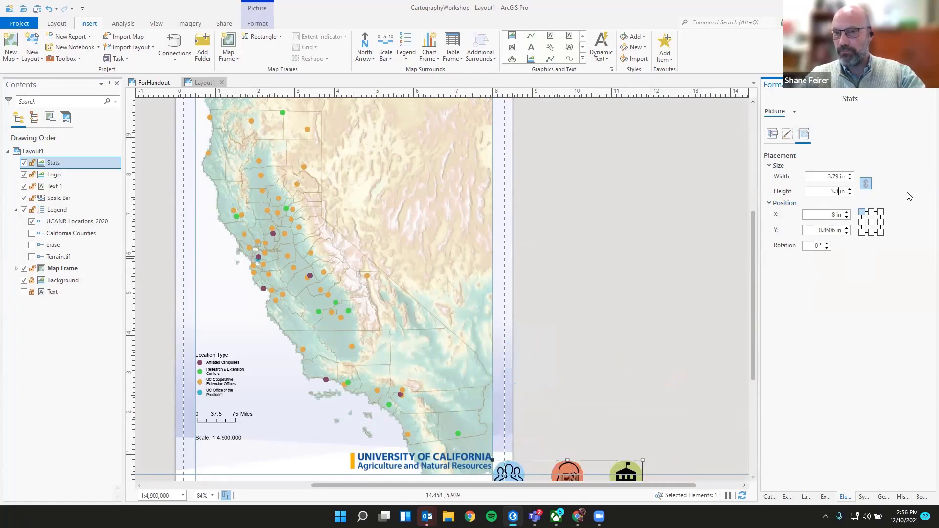
key(Return)
Step: Position the Stats picture at X 4.2 in and Y 10 in, and deselect it
click(822, 214)
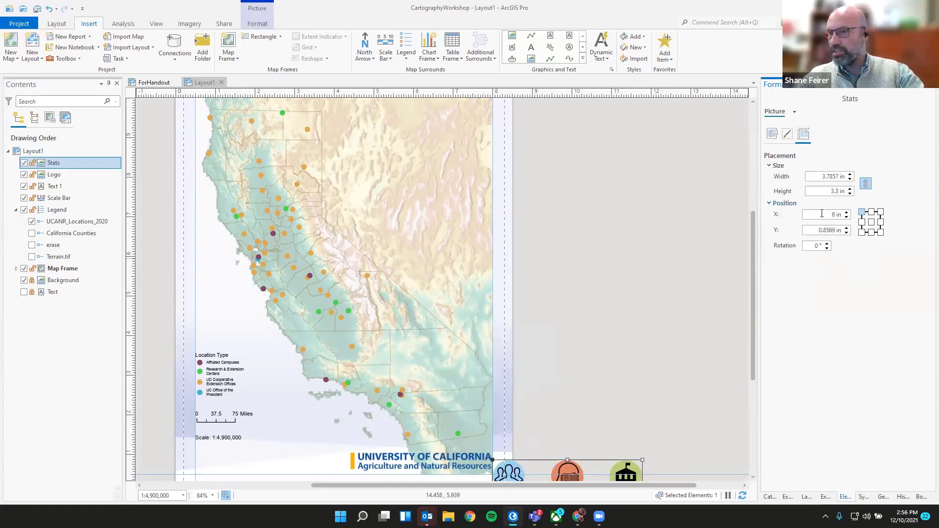
drag(819, 215, 891, 216)
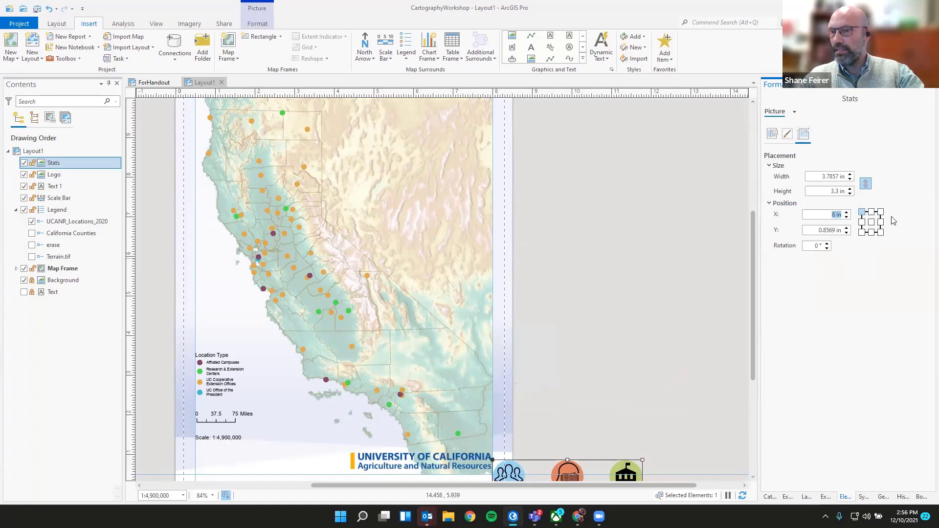
text(4.2)
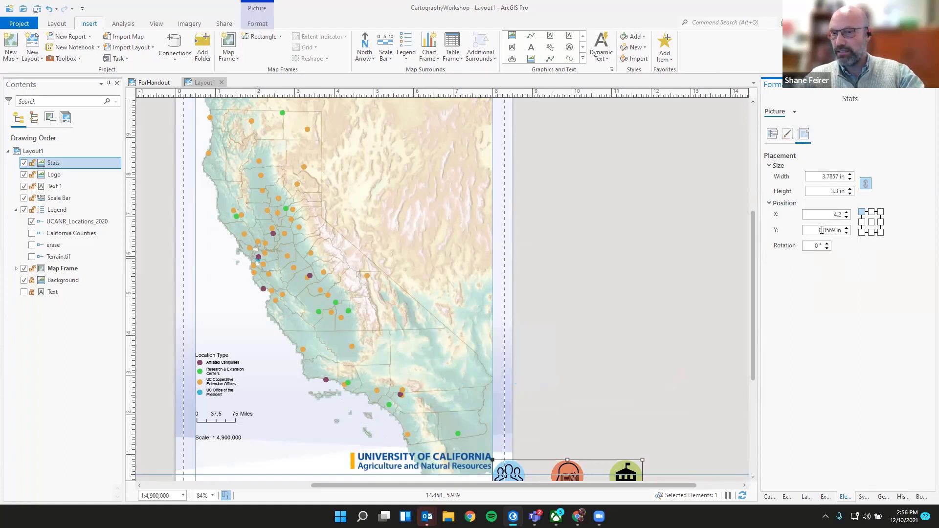
drag(822, 230, 890, 235)
text(10)
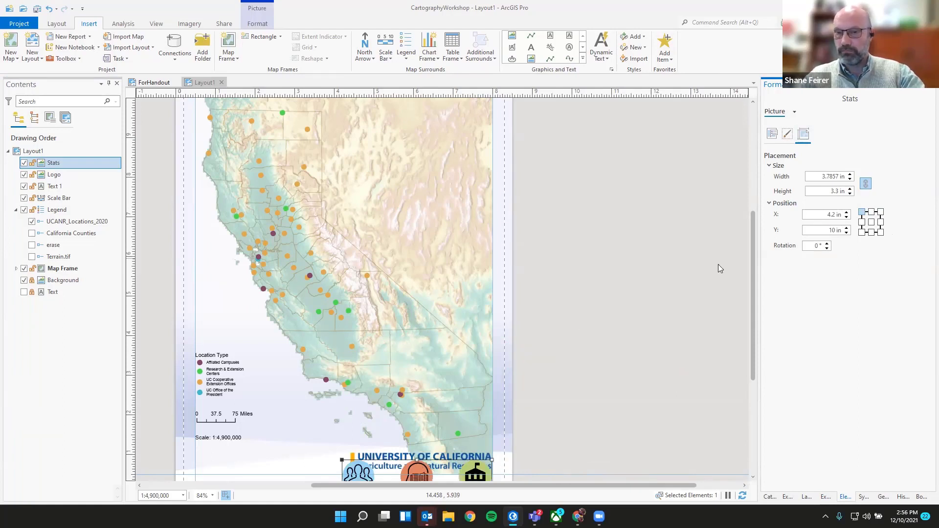
click(636, 299)
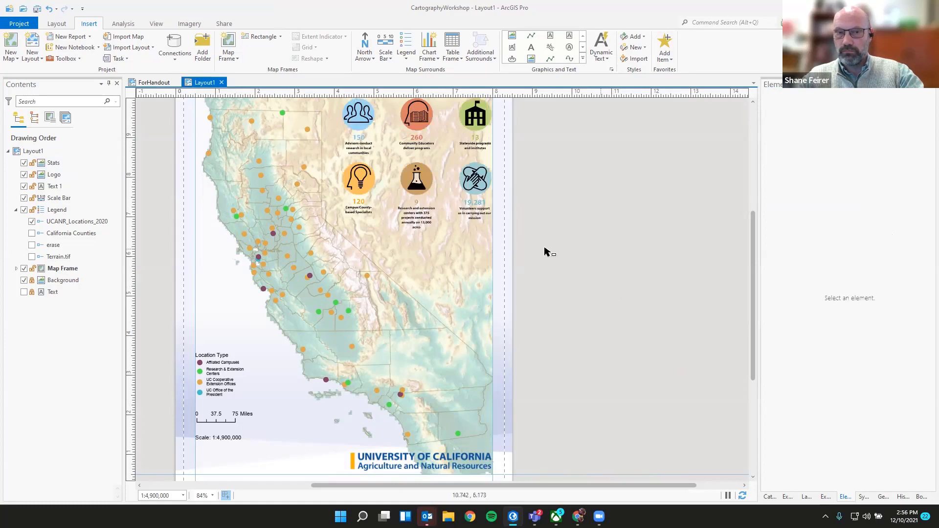
Step: Examine the whole Layout1 page and compare it with the finished ForHandout layout
click(63, 25)
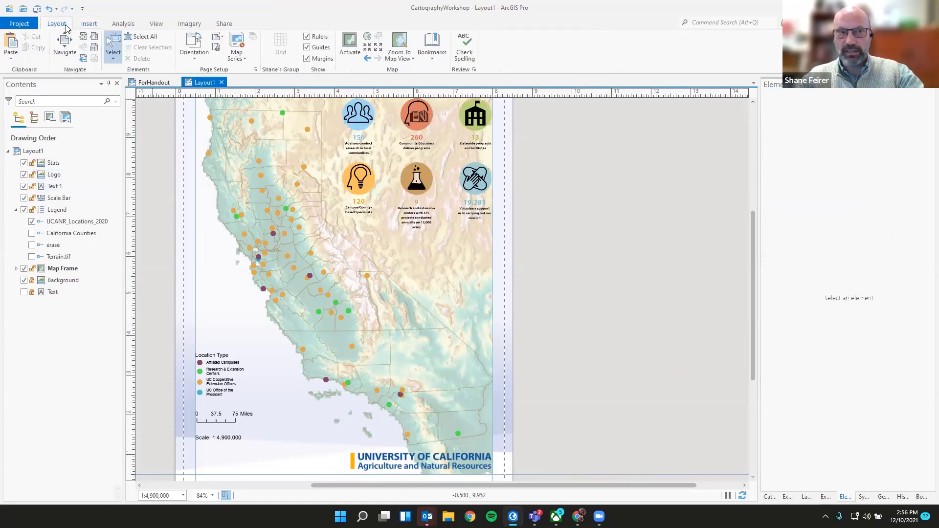
click(83, 38)
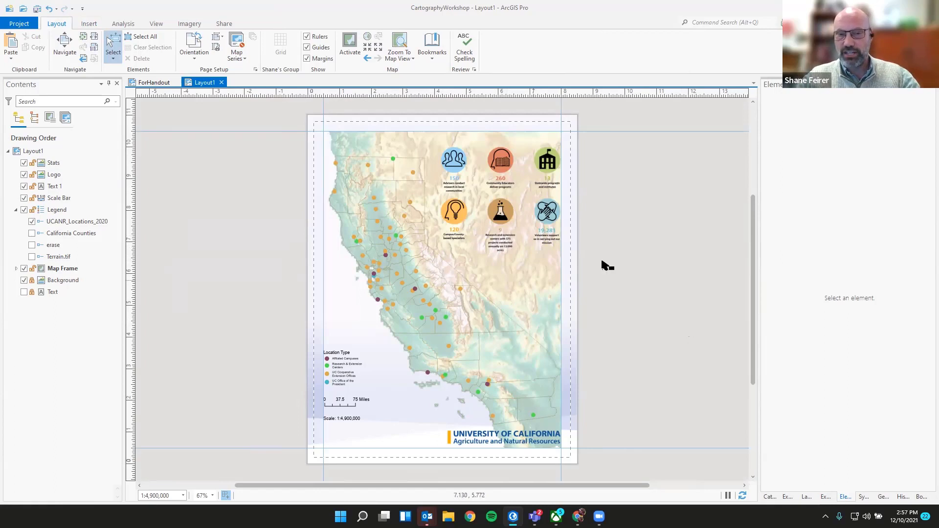
scroll(638, 297, down, 1)
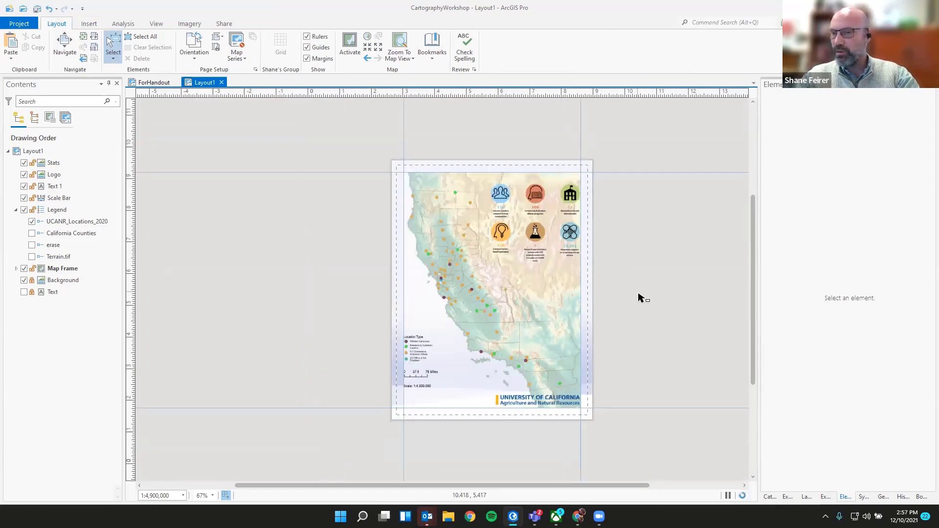
scroll(638, 297, down, 1)
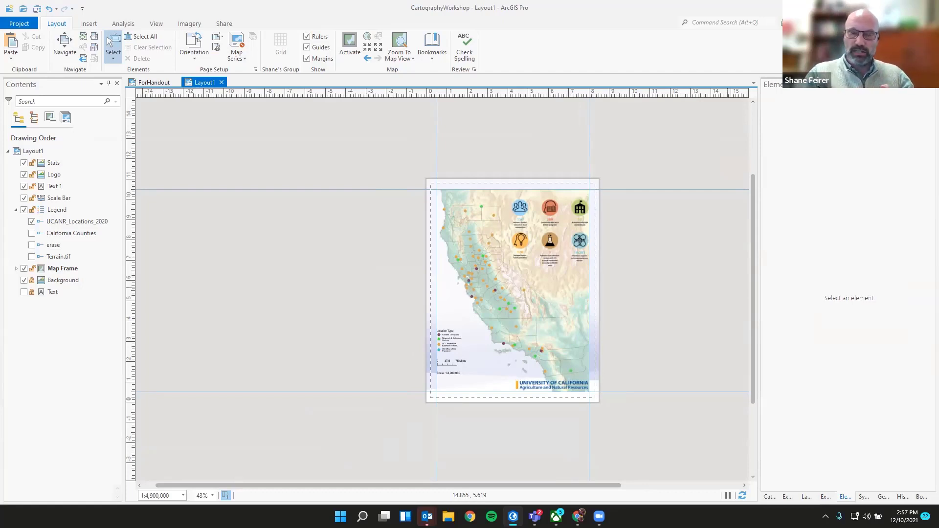
click(154, 82)
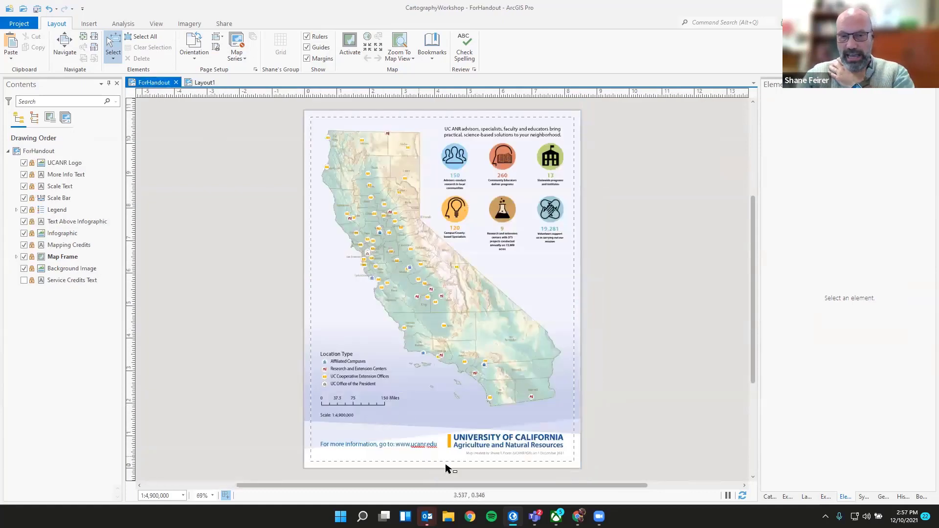
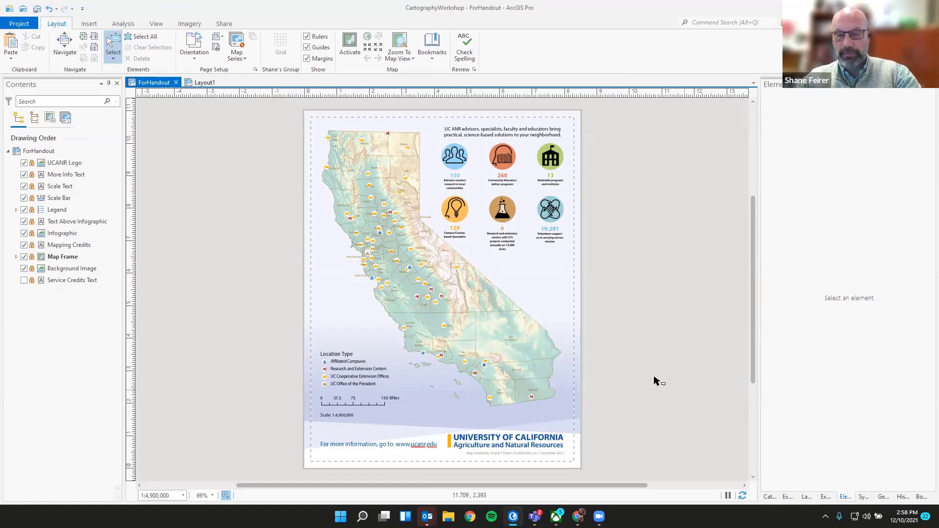
click(204, 83)
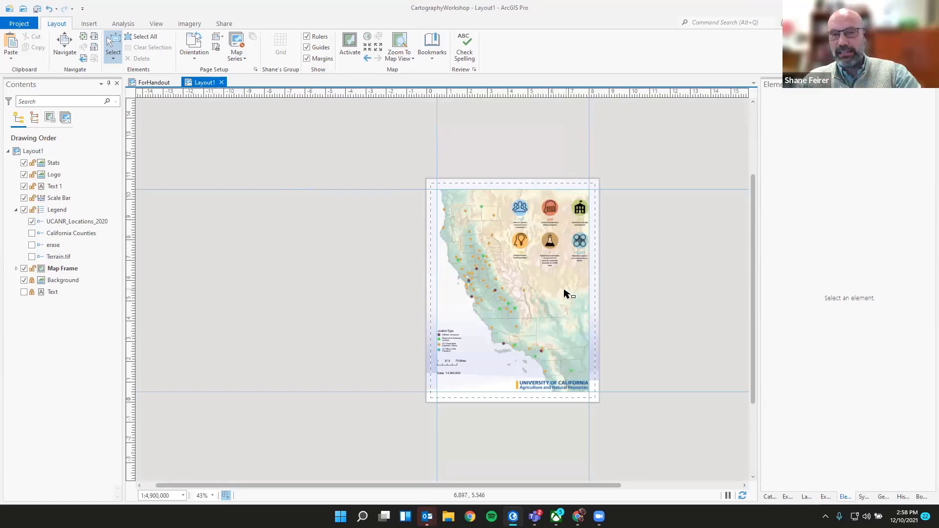
scroll(565, 294, up, 2)
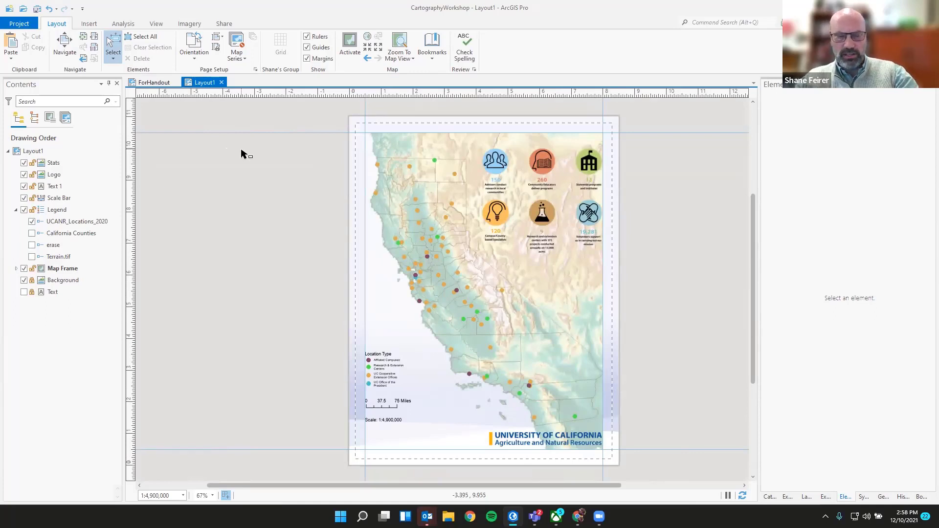
Step: Draw three rectangular text boxes about 3.7 in wide, stacked beside the left edge of the page at X about -3.98 in
click(93, 24)
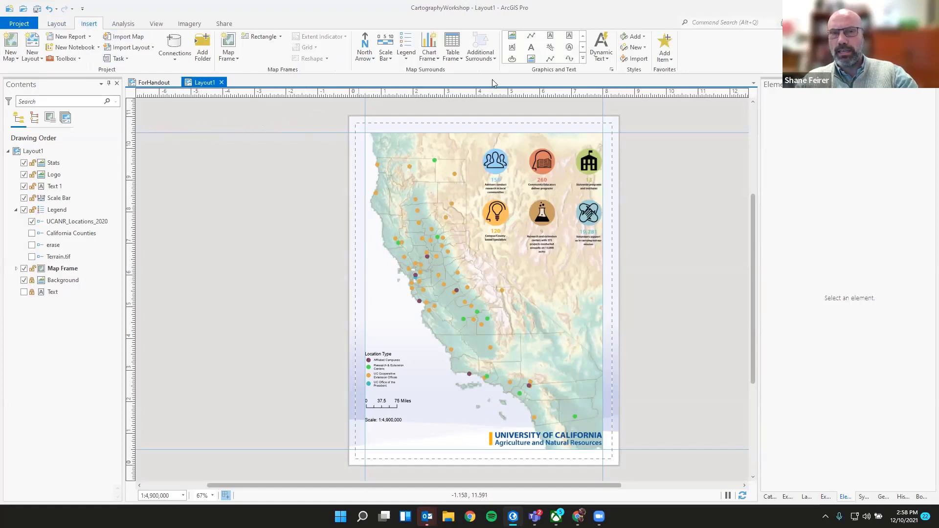
click(551, 35)
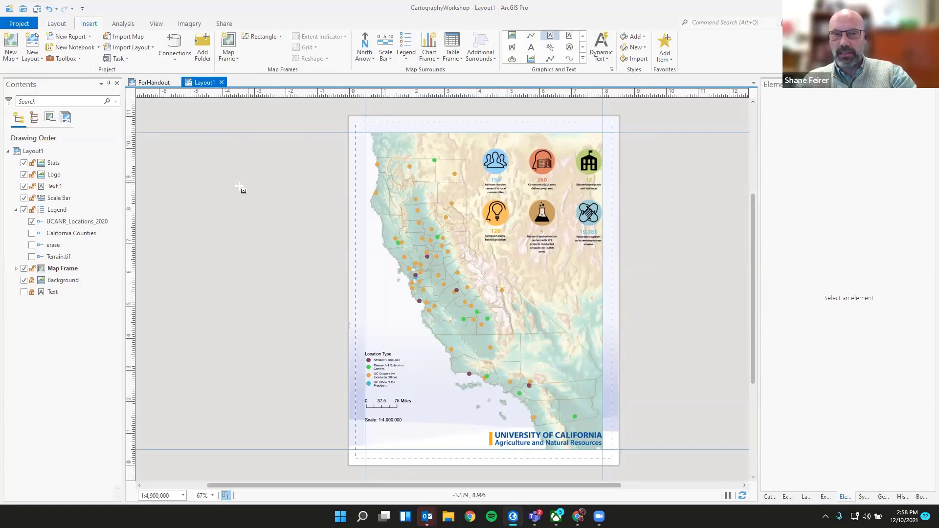
drag(223, 188, 340, 240)
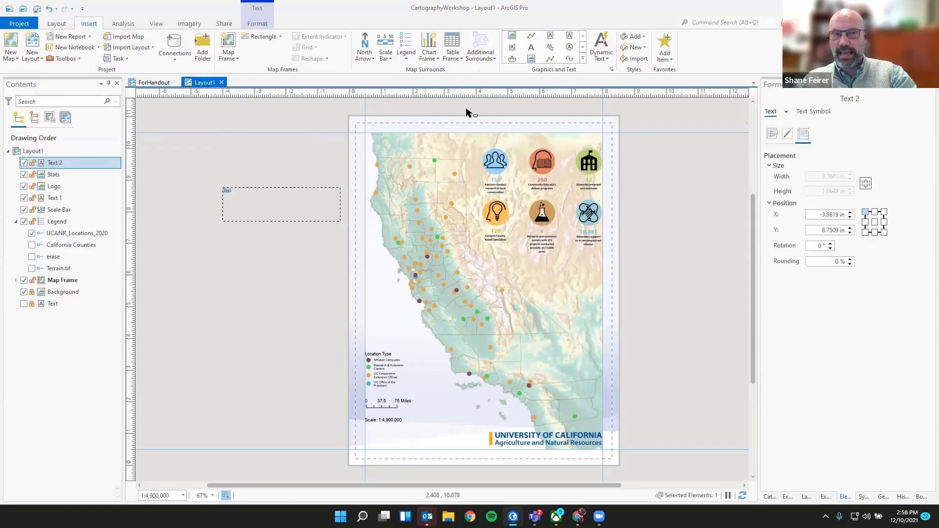
click(551, 37)
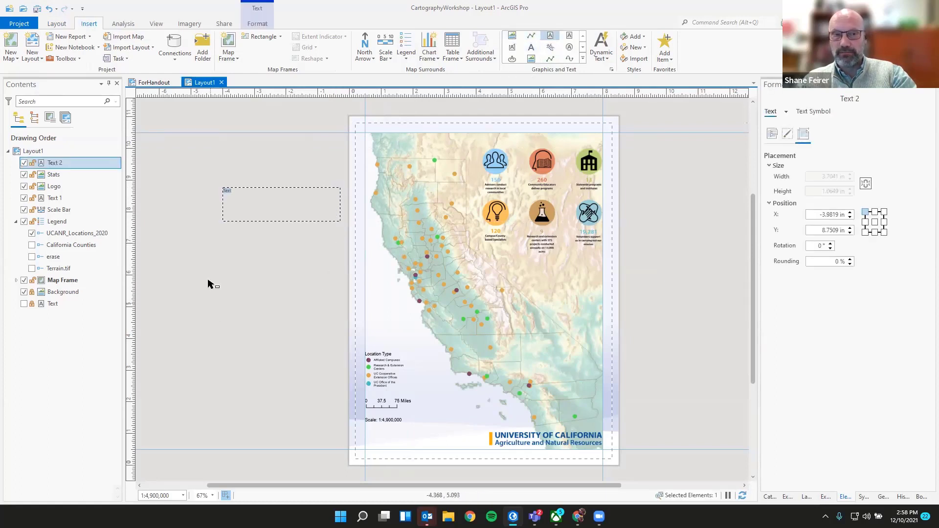
drag(221, 238, 340, 267)
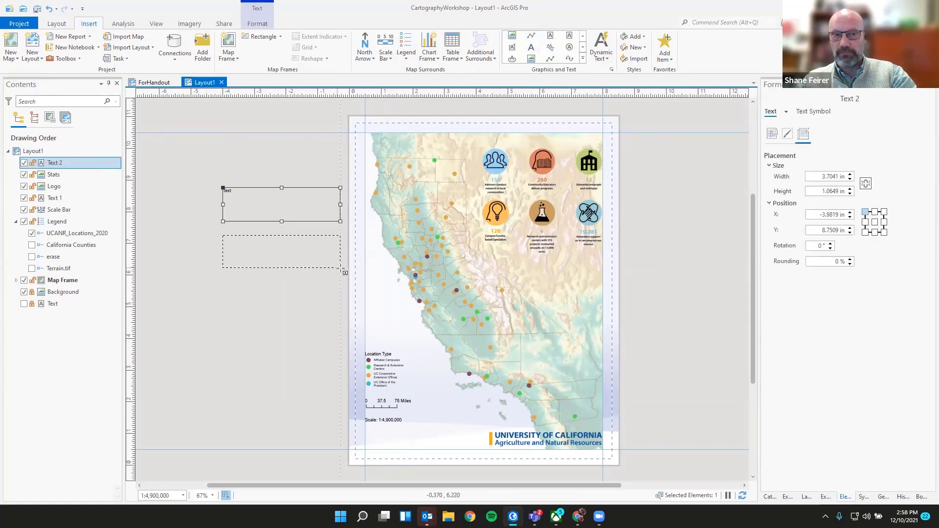
click(551, 37)
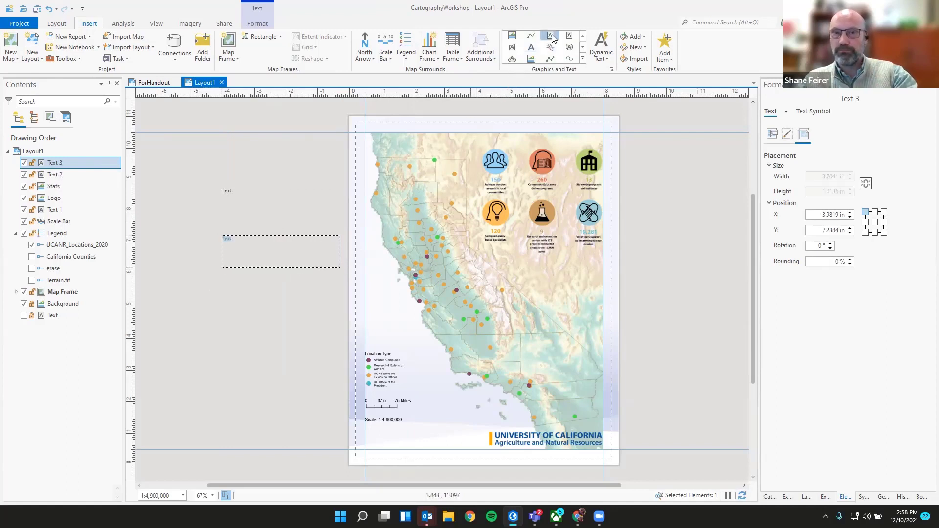
drag(223, 284, 341, 334)
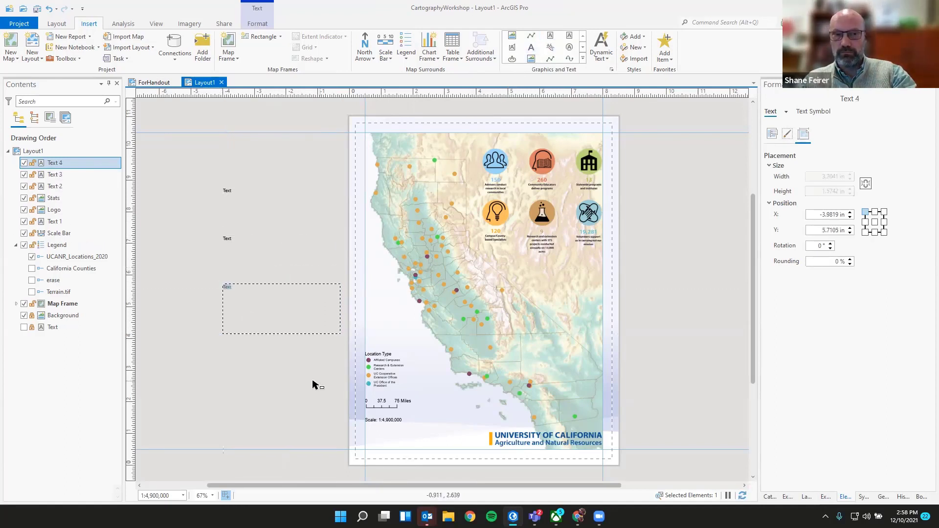
Step: Set the font of the three text boxes beside the page, Text 2, Text 3 and Text 4, to Arial
click(245, 196)
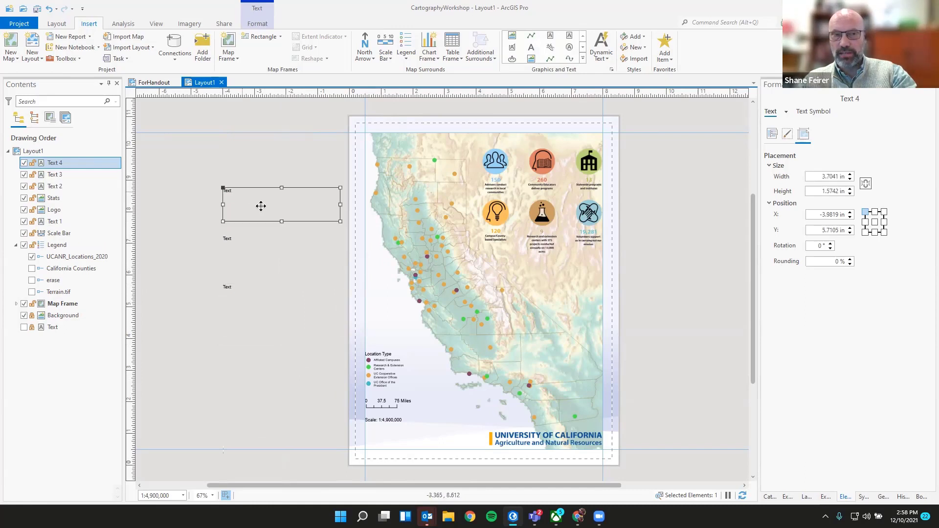
click(258, 24)
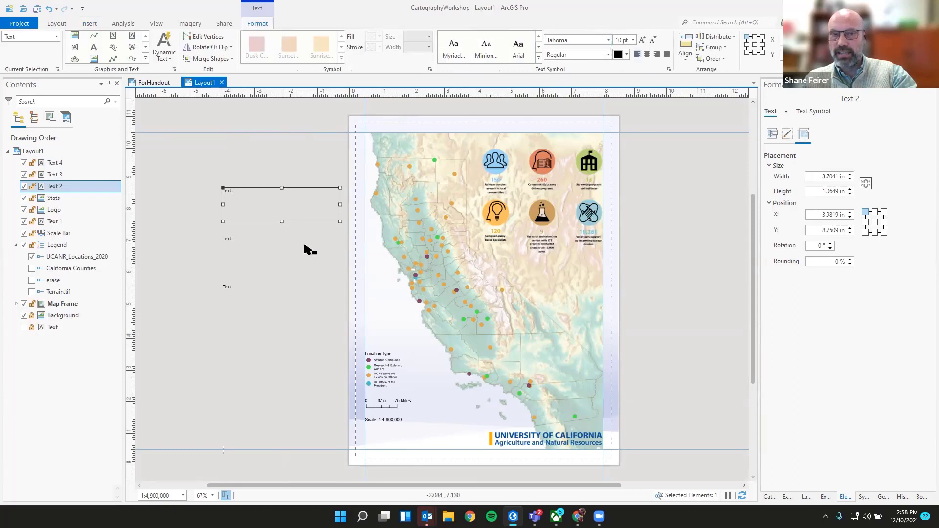
click(610, 41)
click(586, 79)
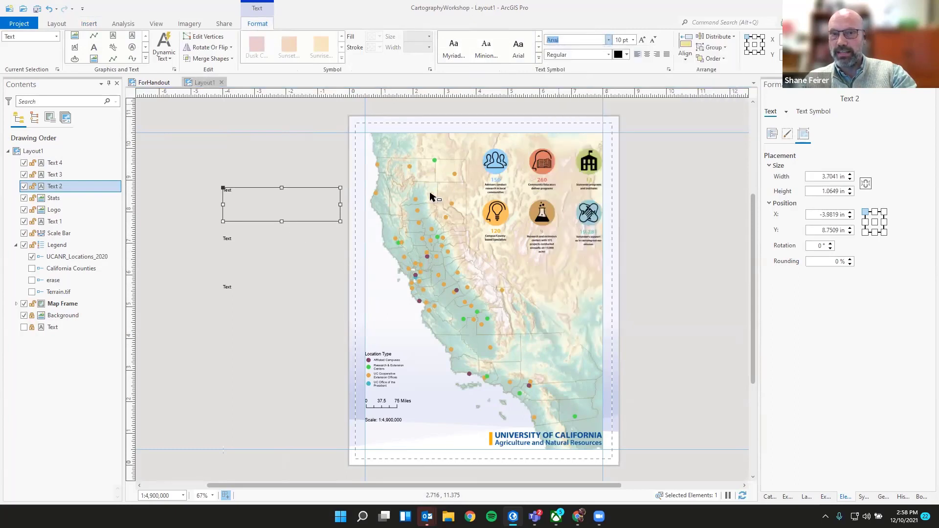
click(273, 290)
click(609, 40)
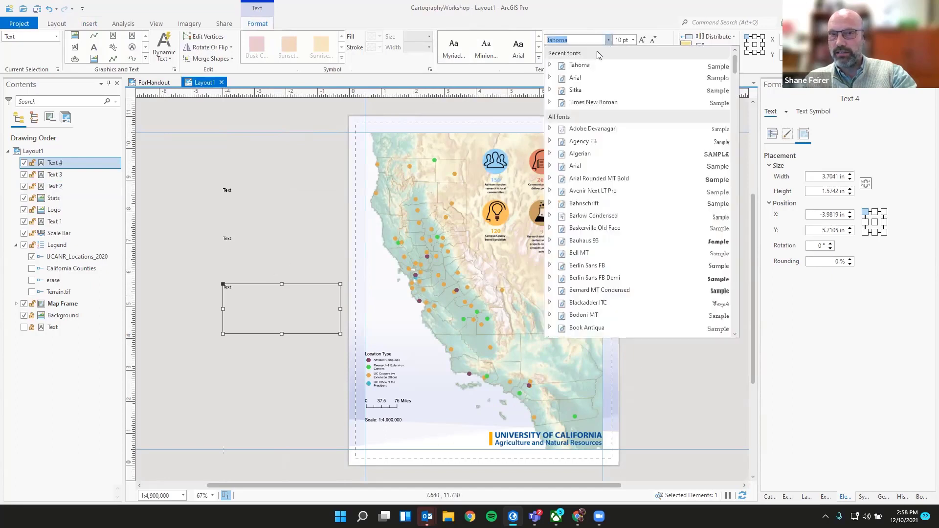
click(585, 79)
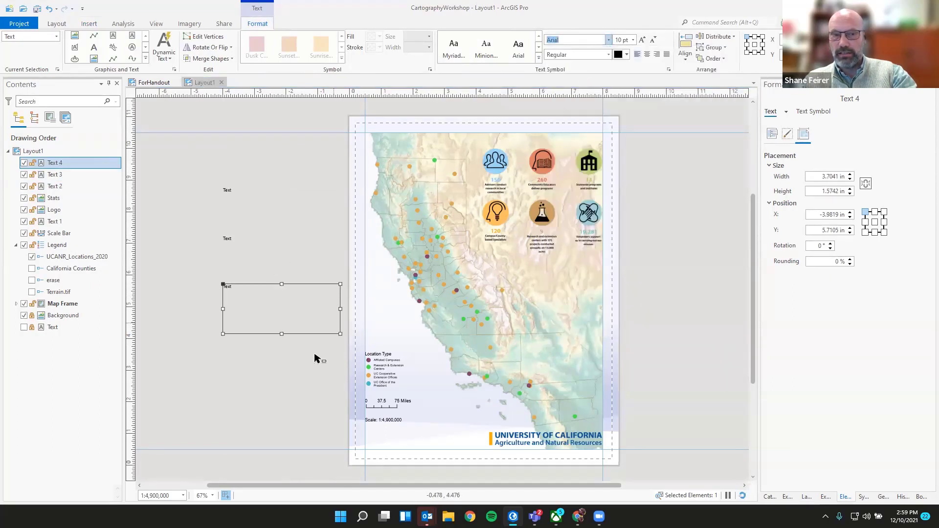
click(280, 245)
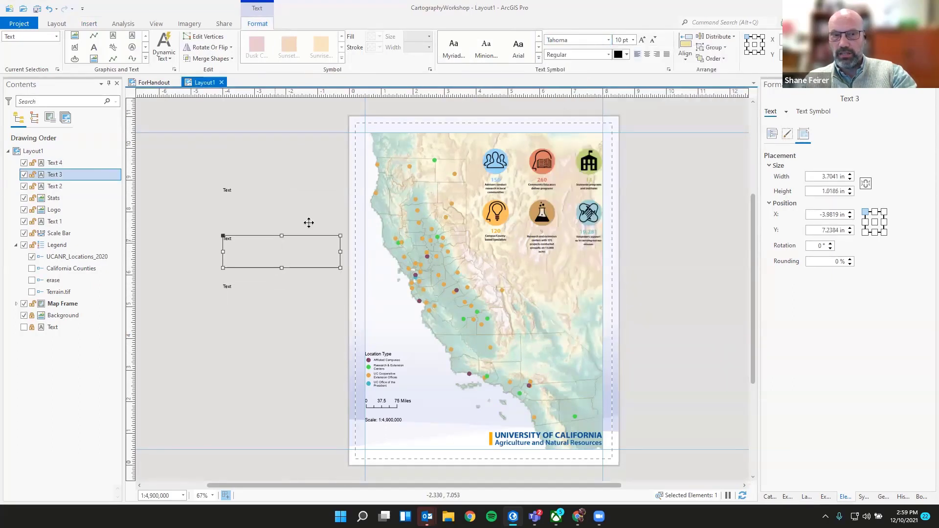
click(609, 40)
click(583, 80)
click(315, 317)
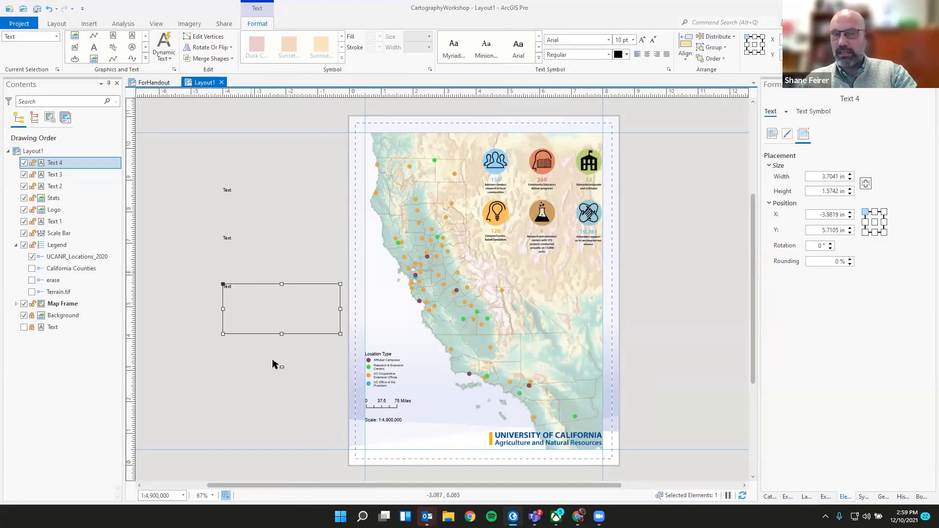
Step: Move the Text 2 box up to Y 10 in and format its text as 11 pt, centred
click(313, 223)
drag(285, 201, 290, 162)
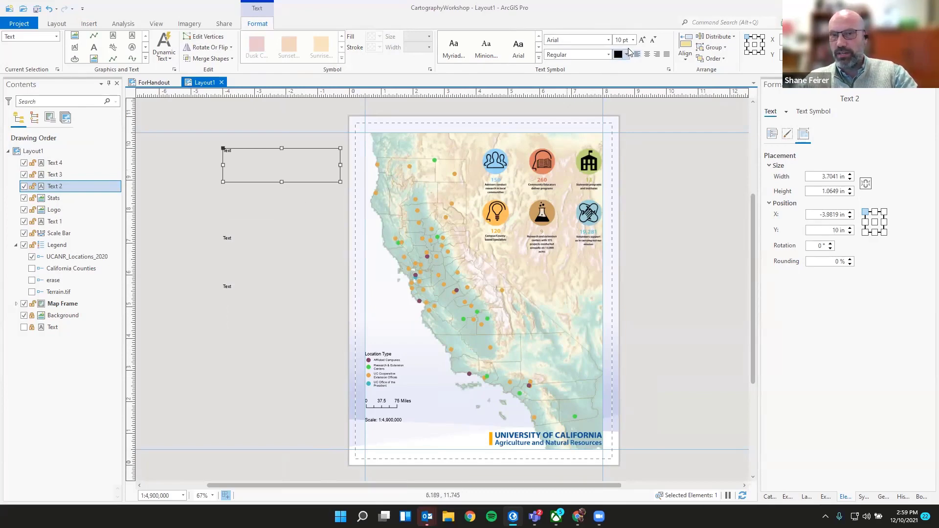
click(642, 39)
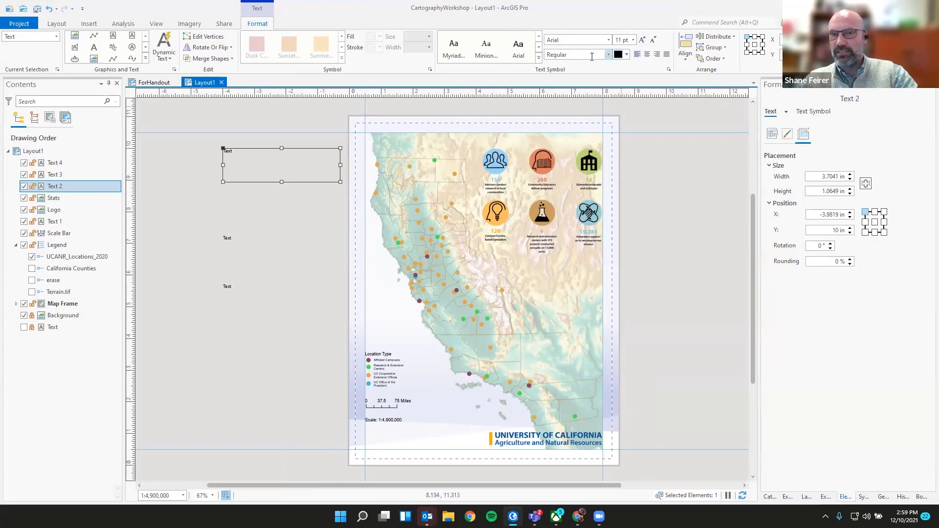
click(647, 55)
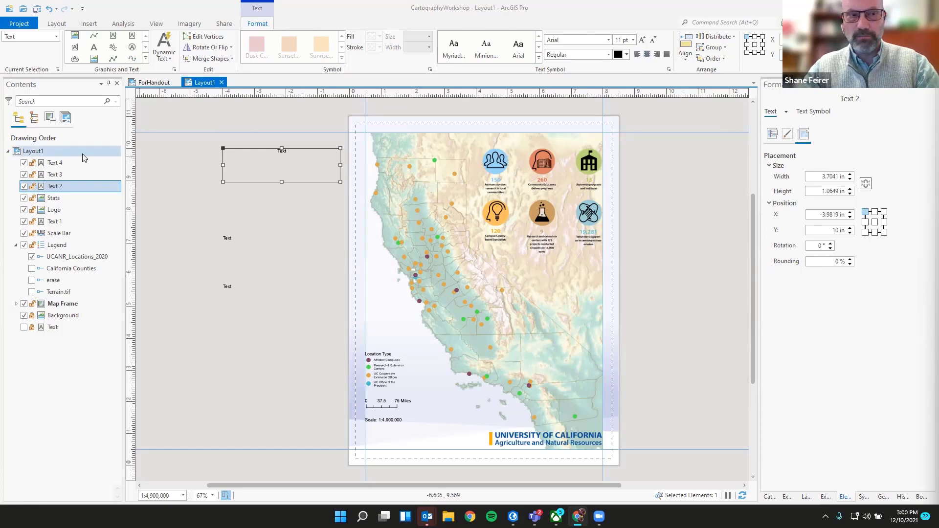
Step: Replace the Text 2 placeholder with "UC ANR advisors, specialists, faculty and educators bring practical, science-based solutions to your neighborhood."
double_click(69, 186)
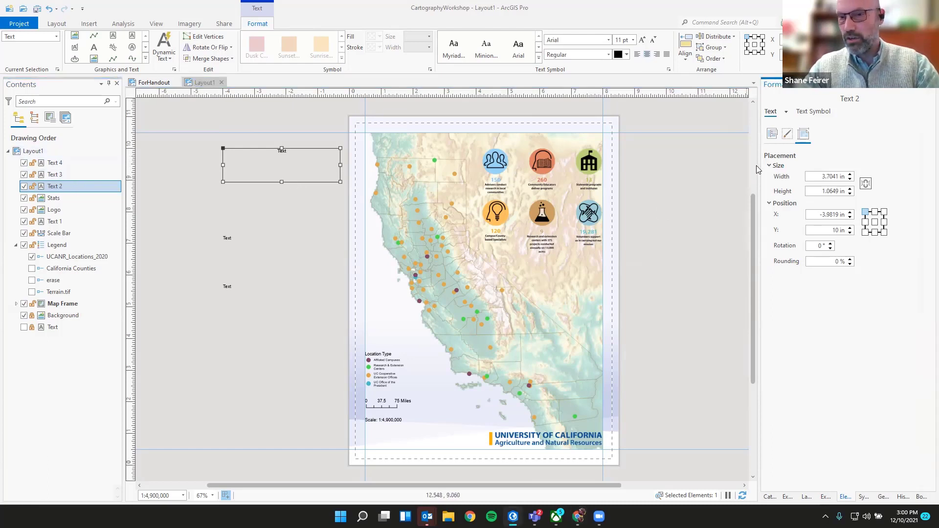
click(773, 136)
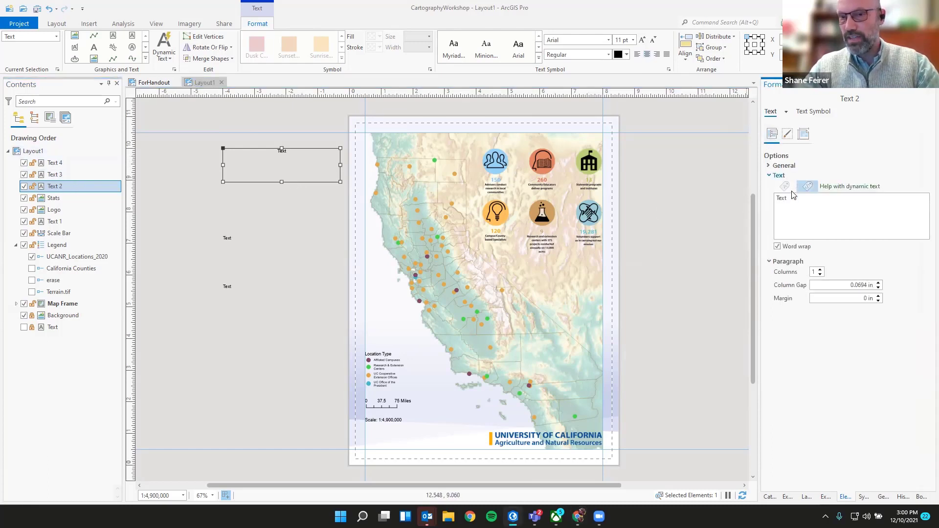
drag(787, 201, 760, 202)
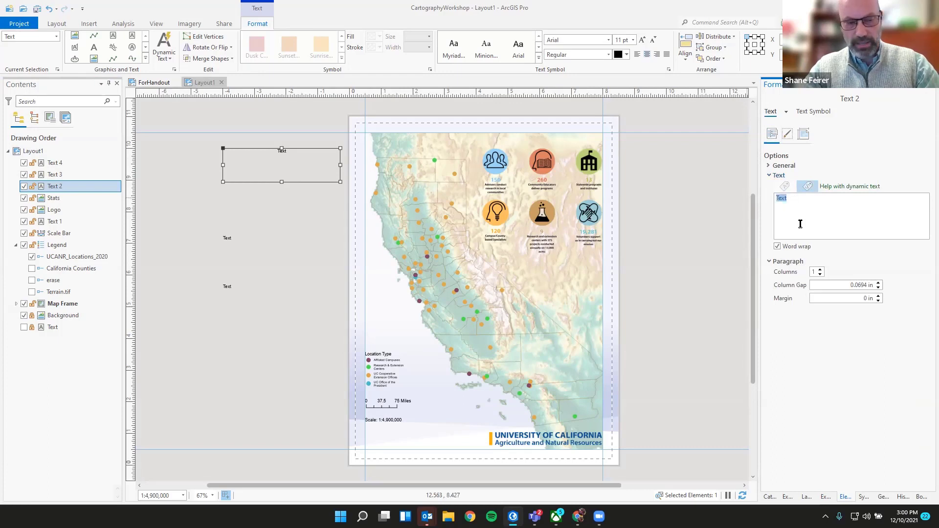
text('UC ANR advisors, specialists, faculty and educators bring practical, science-based solutions to your neighborhood.)
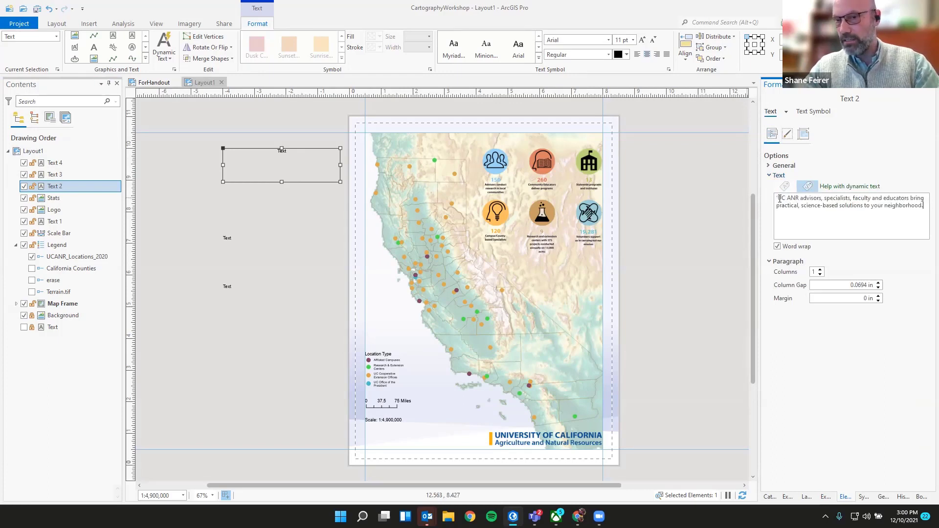
key(Delete)
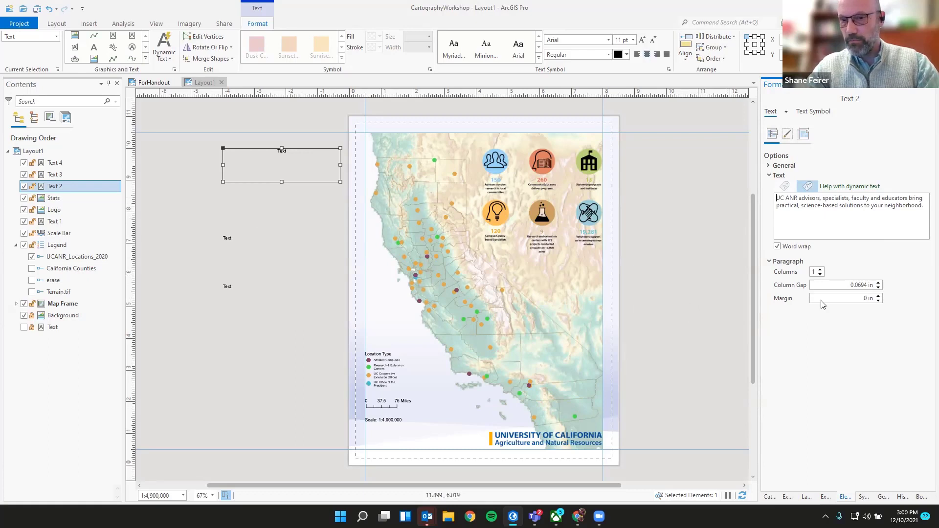
click(686, 241)
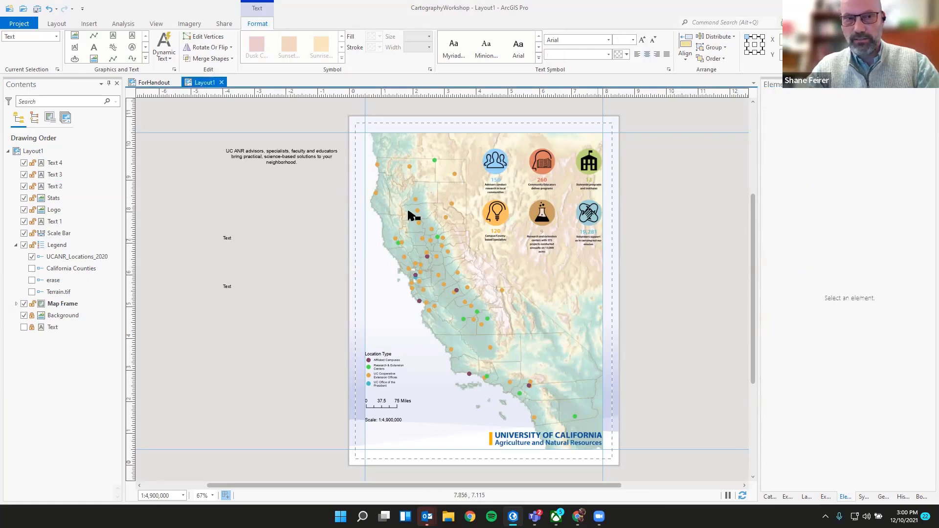
Step: Resize the Text 2 box to a width of 4 in and a height of 0.5 in
click(282, 160)
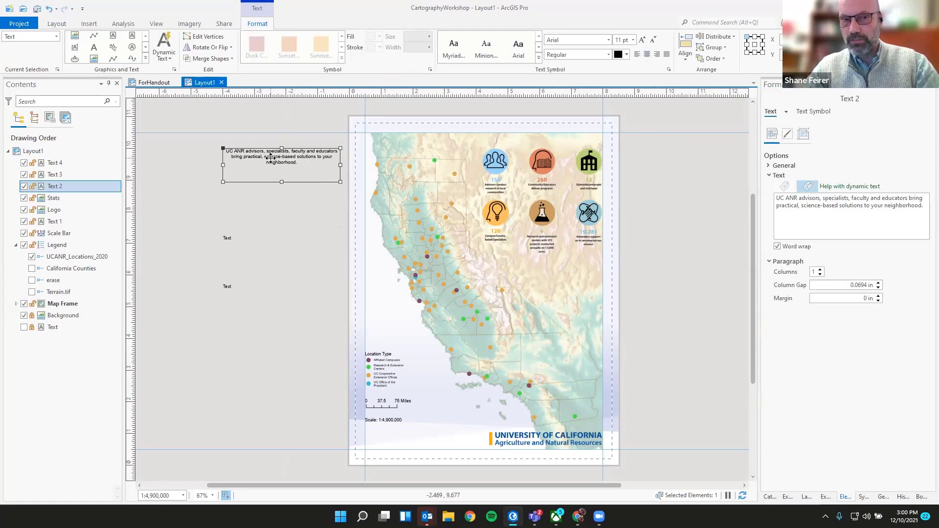
click(803, 134)
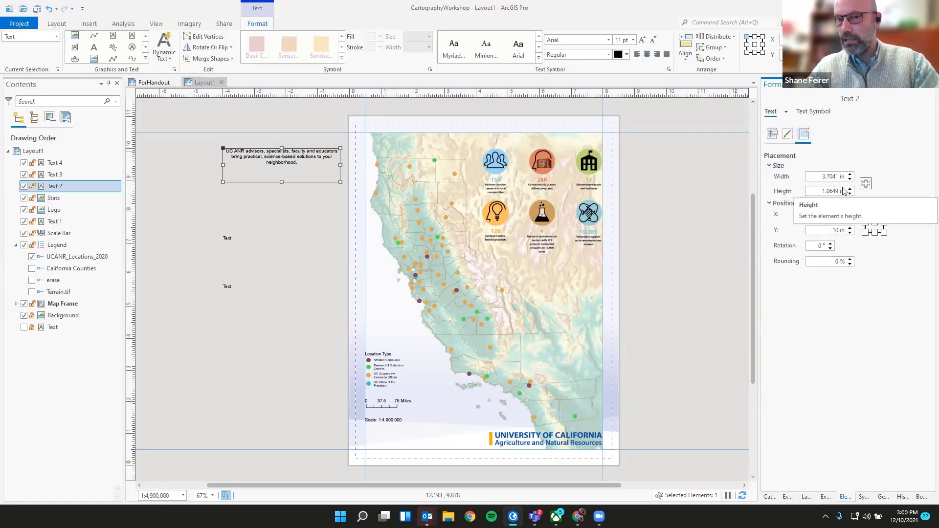
drag(839, 177, 814, 181)
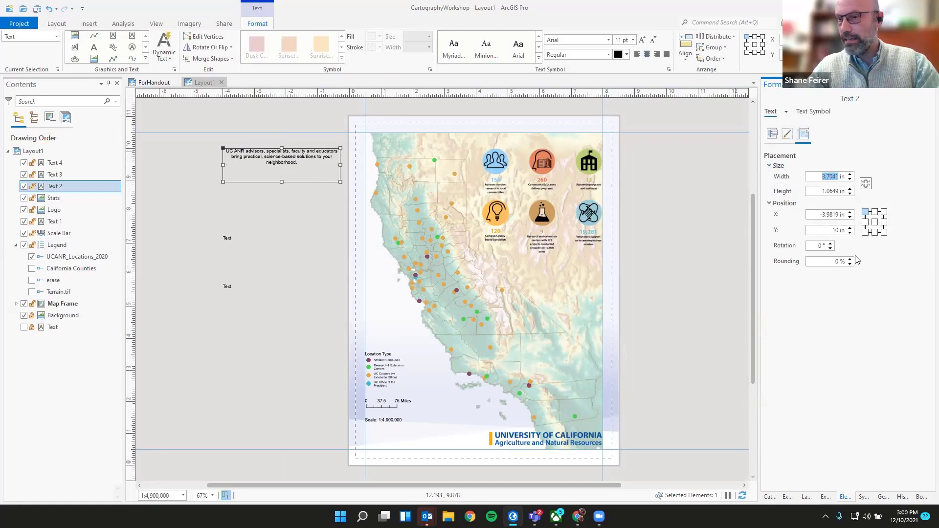
text(4)
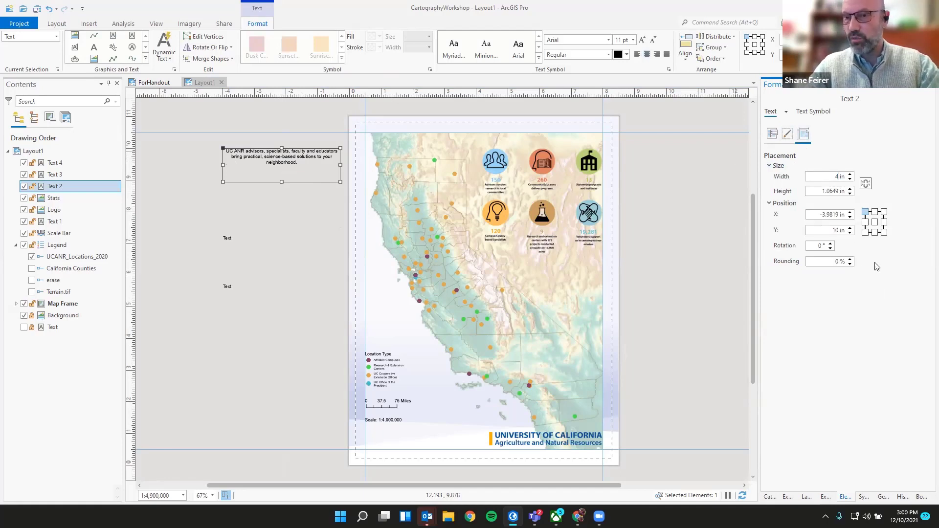
drag(838, 192, 814, 195)
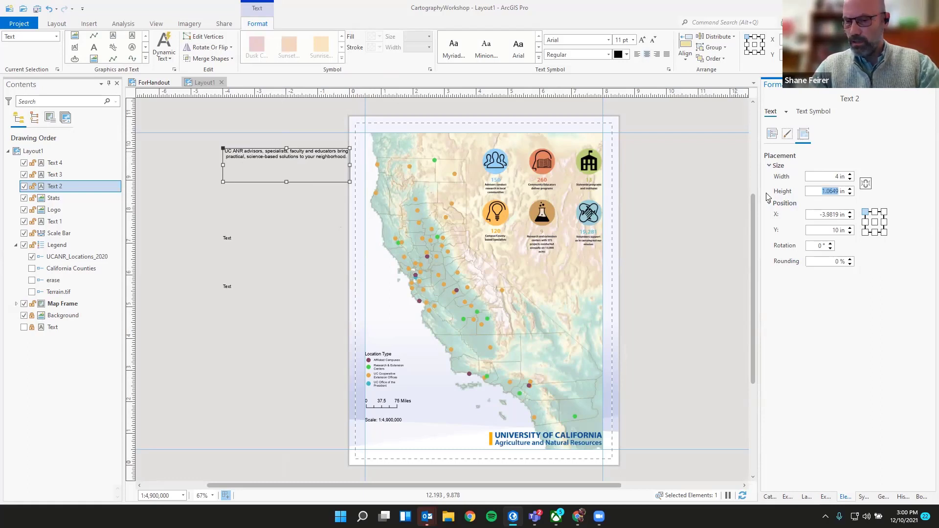
text(.5)
Step: Position the Text 2 box above the statistics graphic at X 4.2 in and Y 10.5 in, and deselect it
click(816, 214)
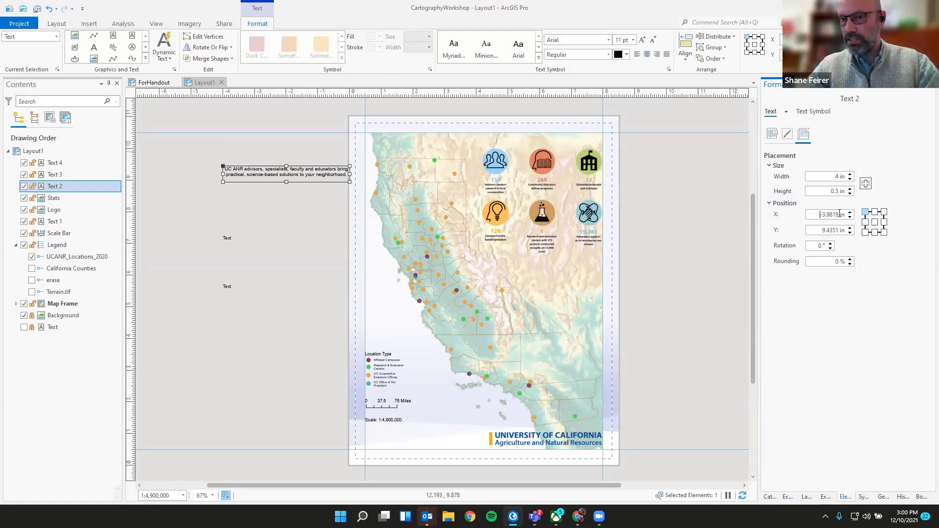
drag(841, 214, 781, 219)
text(4.2)
key(Return)
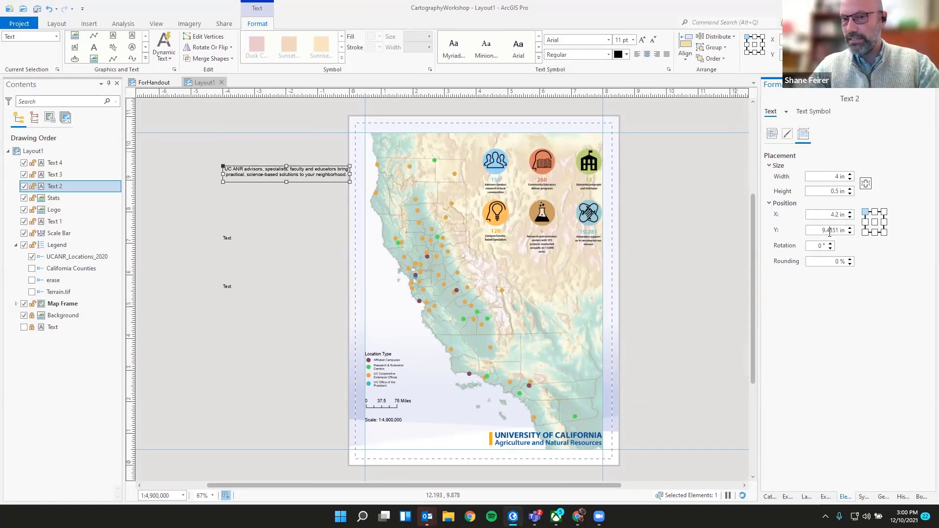
drag(825, 230, 730, 233)
text(10)
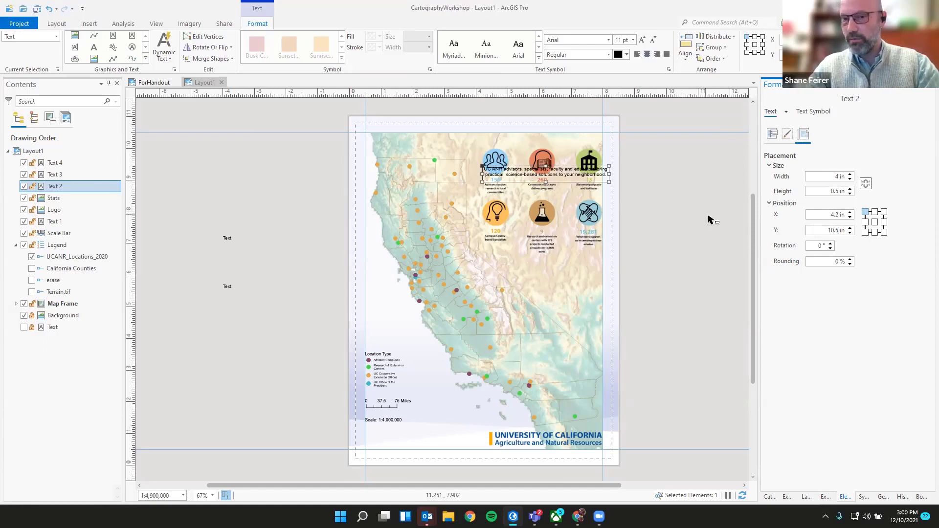
key(Return)
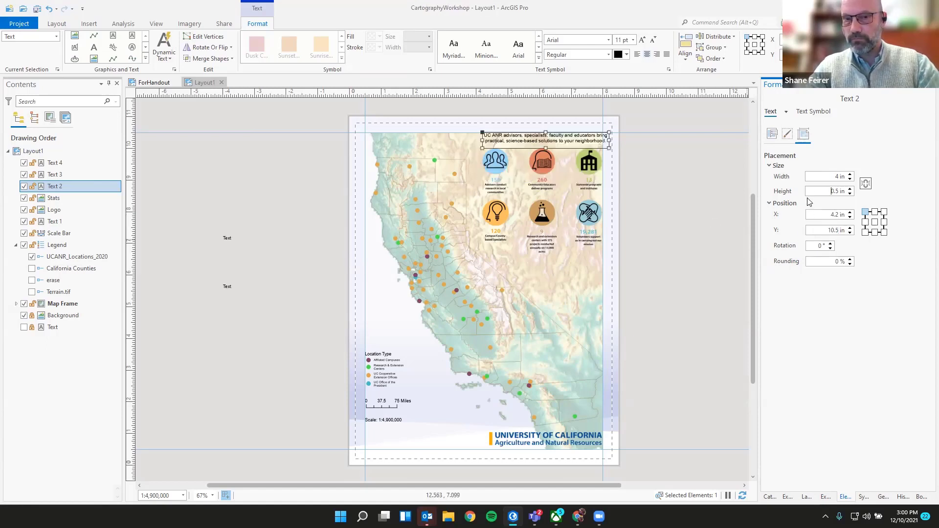
click(677, 225)
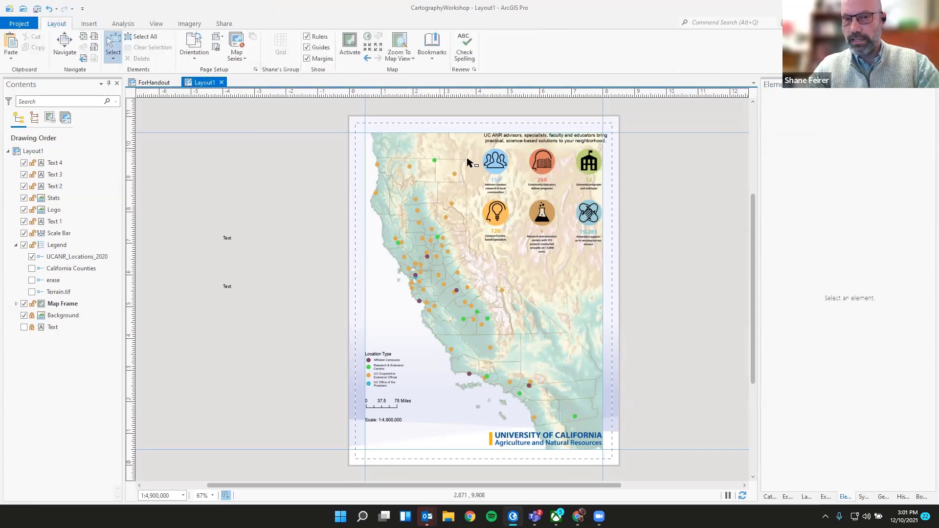
Step: Compare the font, size and placement of Text 2 with the Text Above Infographic and More Info Text elements in the ForHandout layout
click(164, 83)
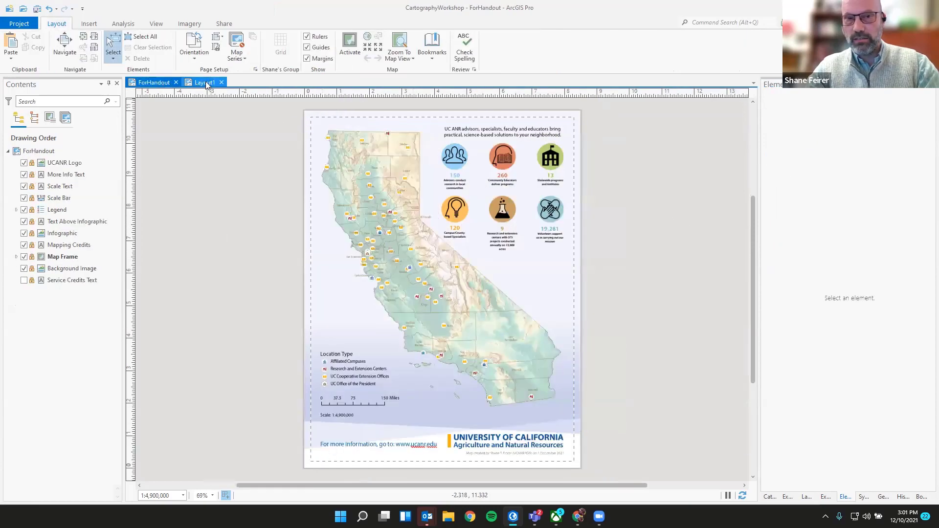
click(206, 83)
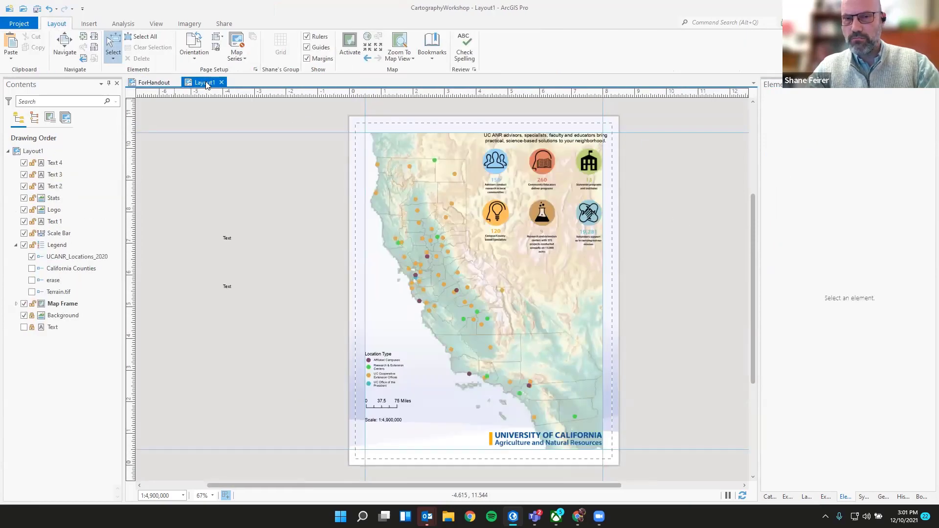
click(162, 84)
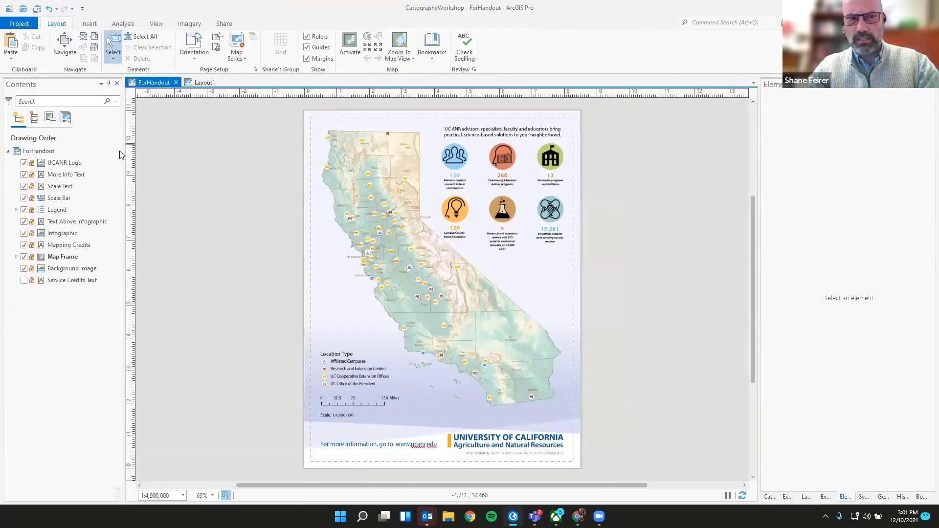
click(75, 174)
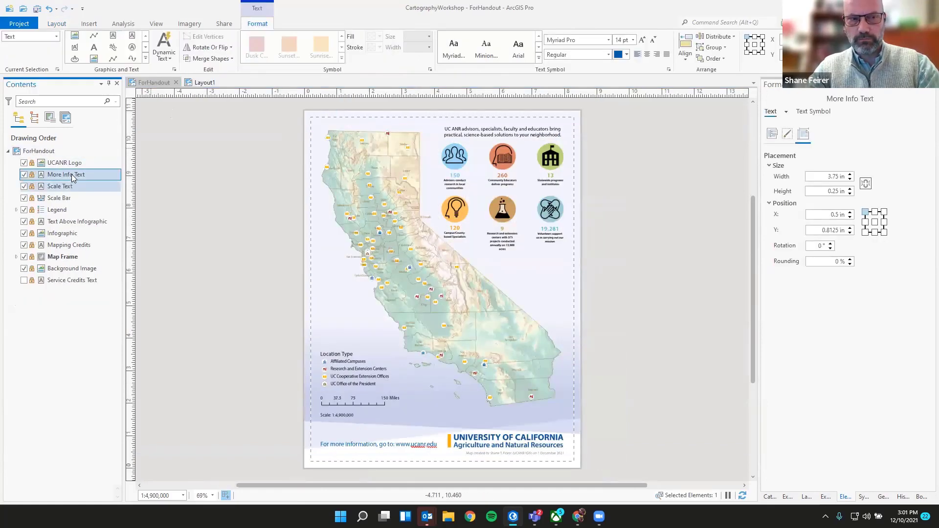
click(71, 224)
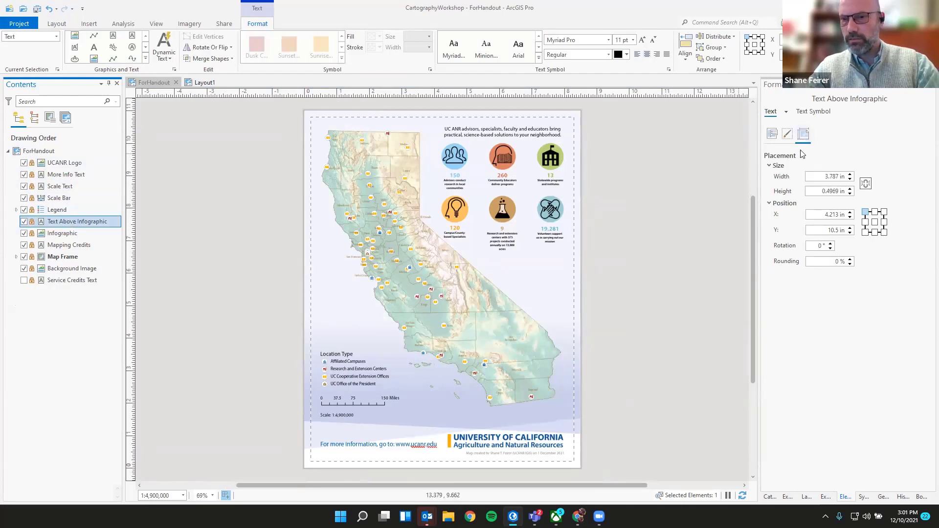
click(200, 83)
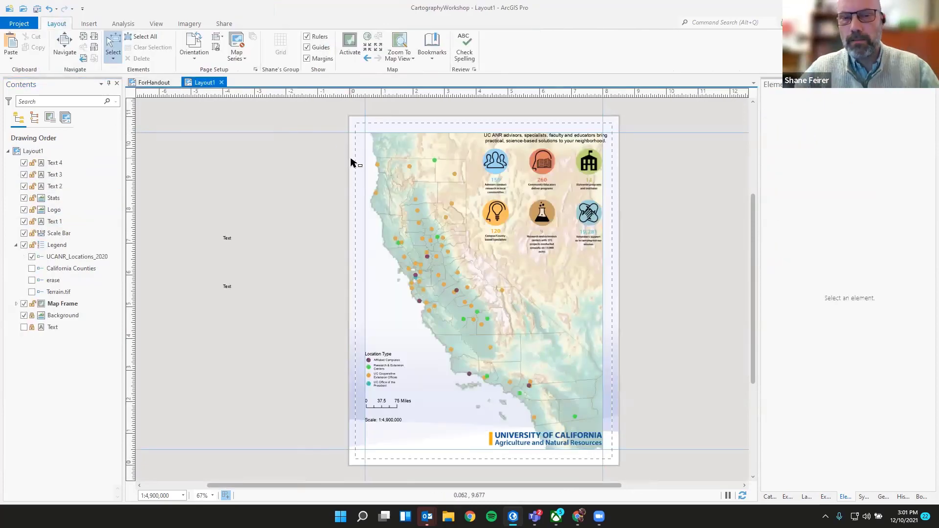
click(531, 143)
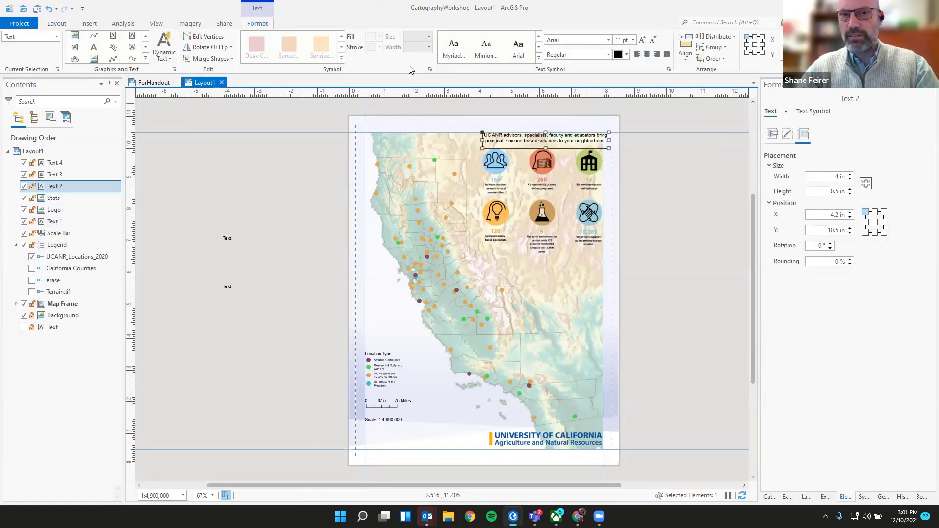
click(682, 203)
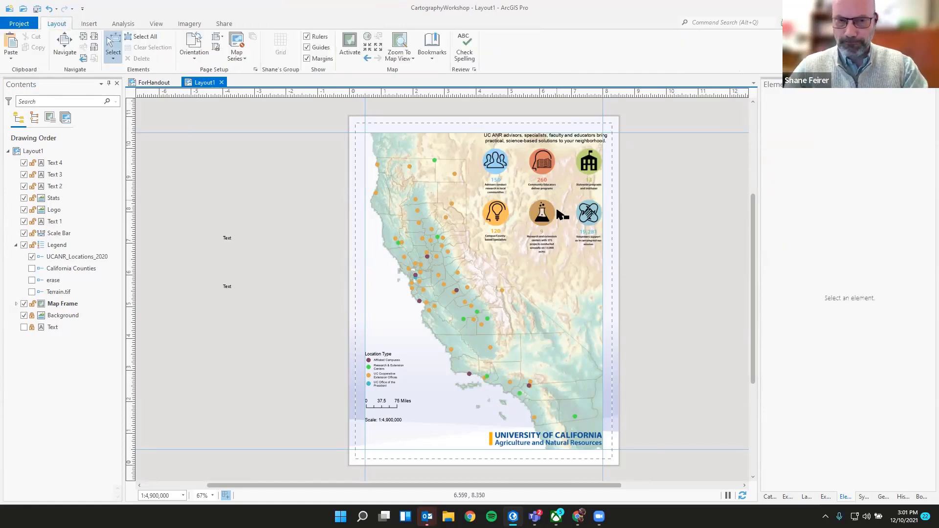
Step: Format the Text 3 placeholder with a 14 pt font size and the dark blue color from the UCANR palette
click(227, 239)
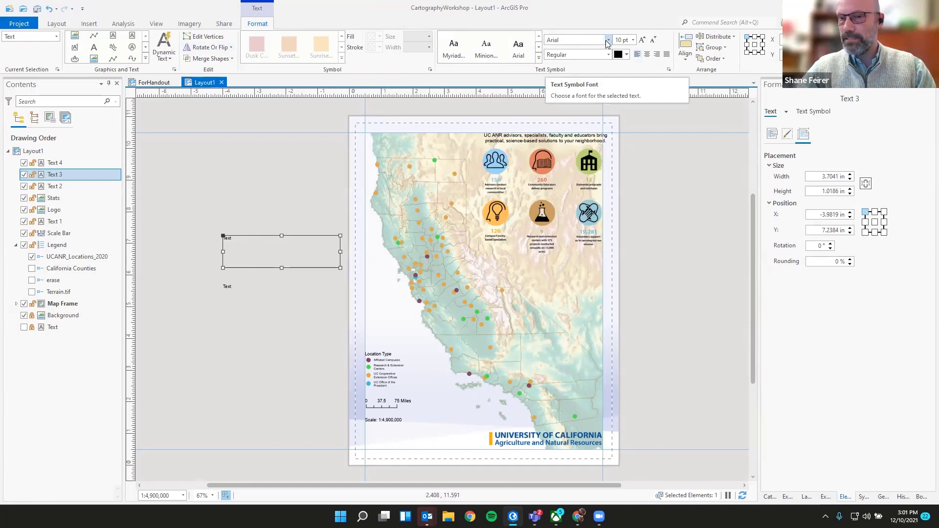
click(634, 40)
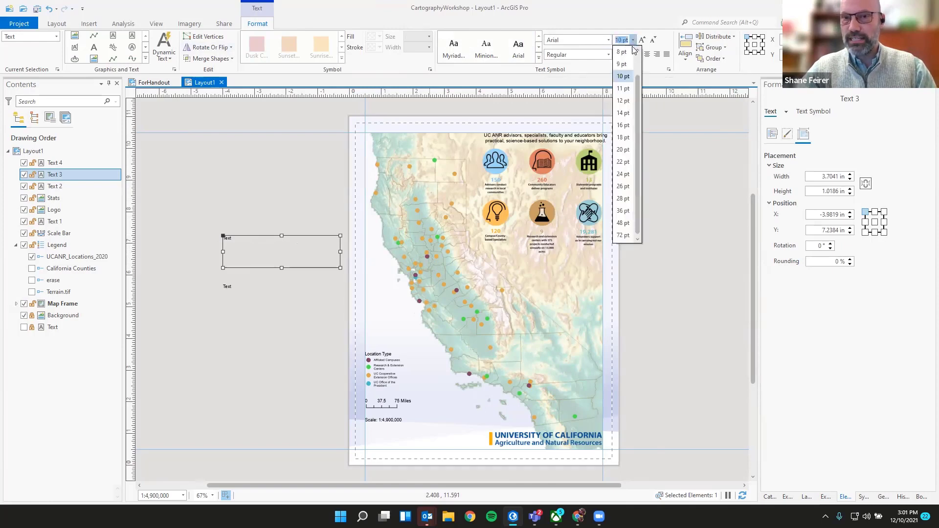
click(622, 113)
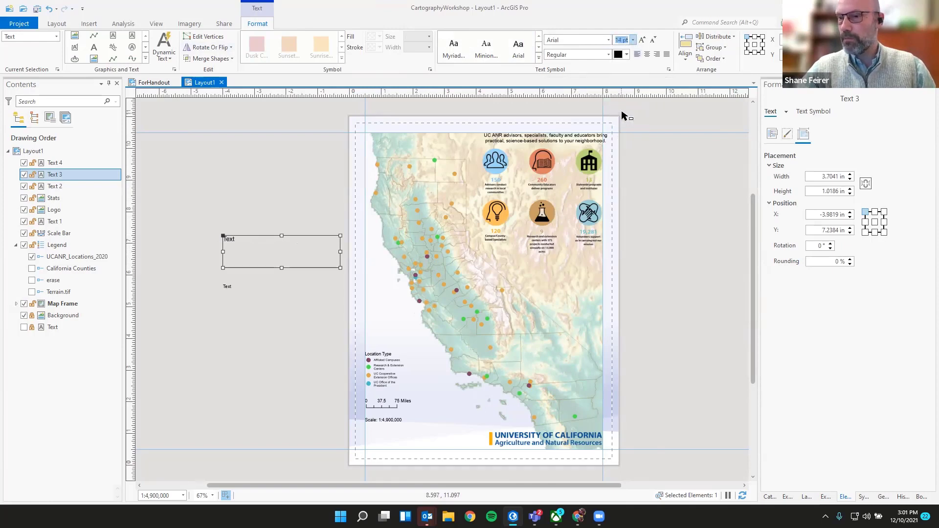
click(627, 55)
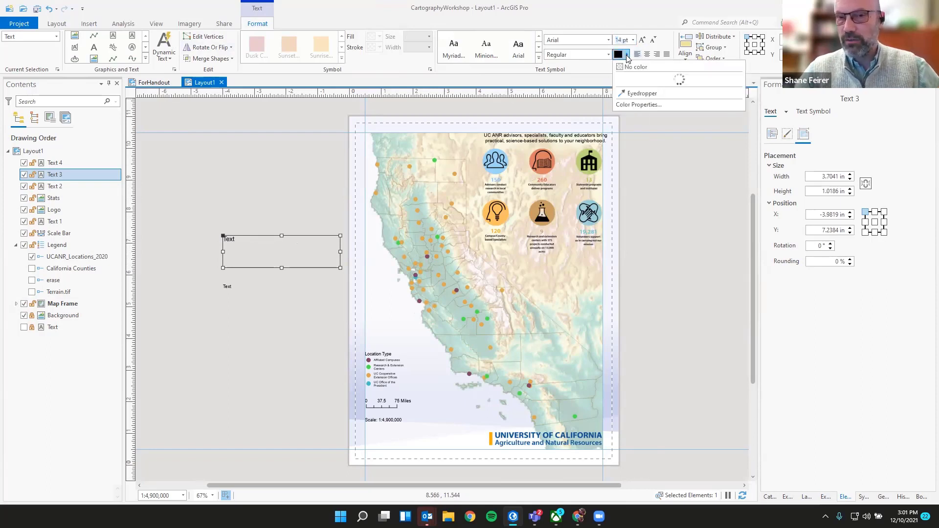
click(627, 54)
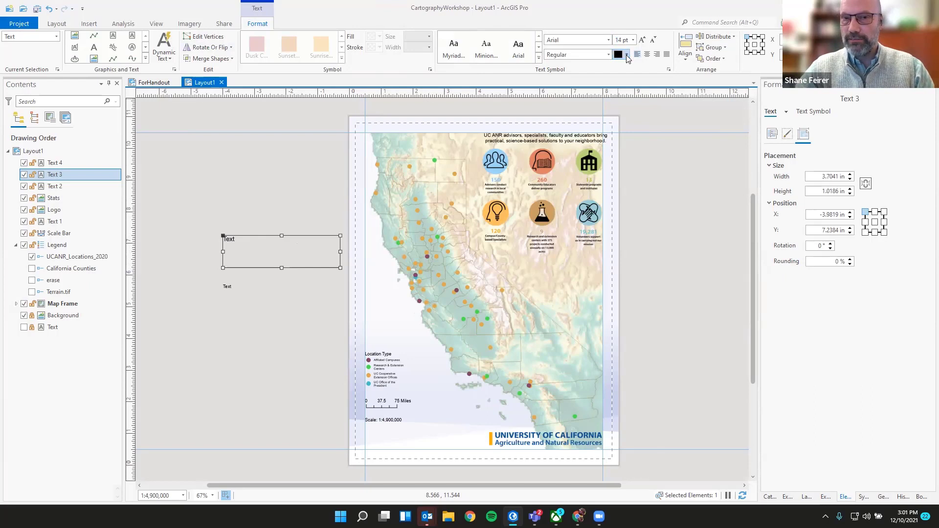
click(627, 54)
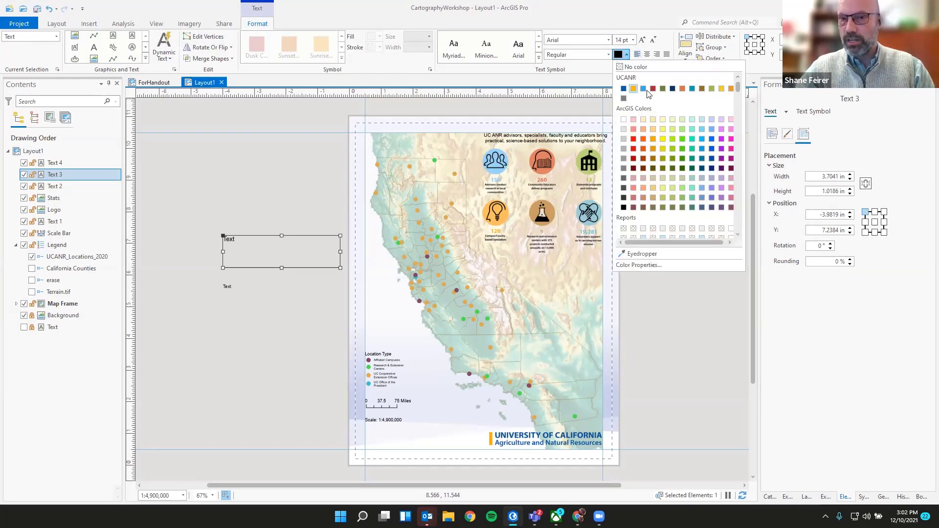
click(674, 89)
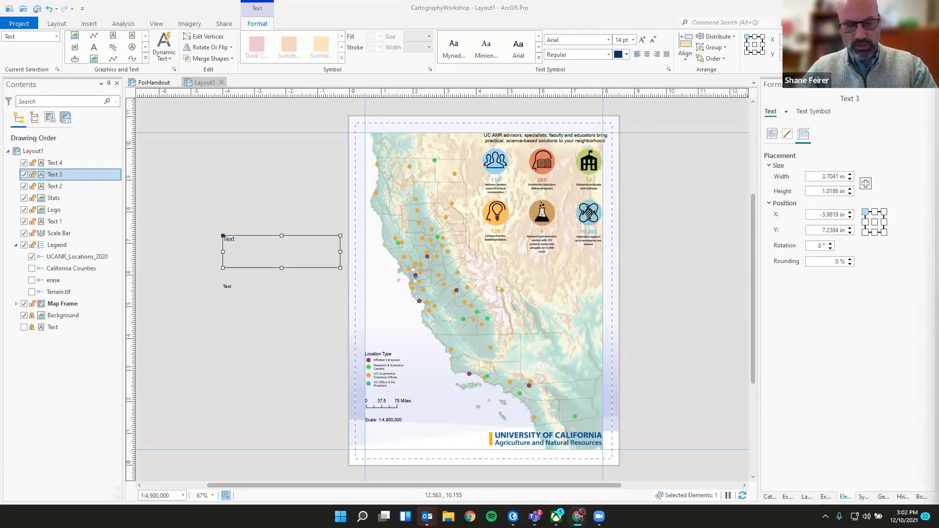
double_click(239, 253)
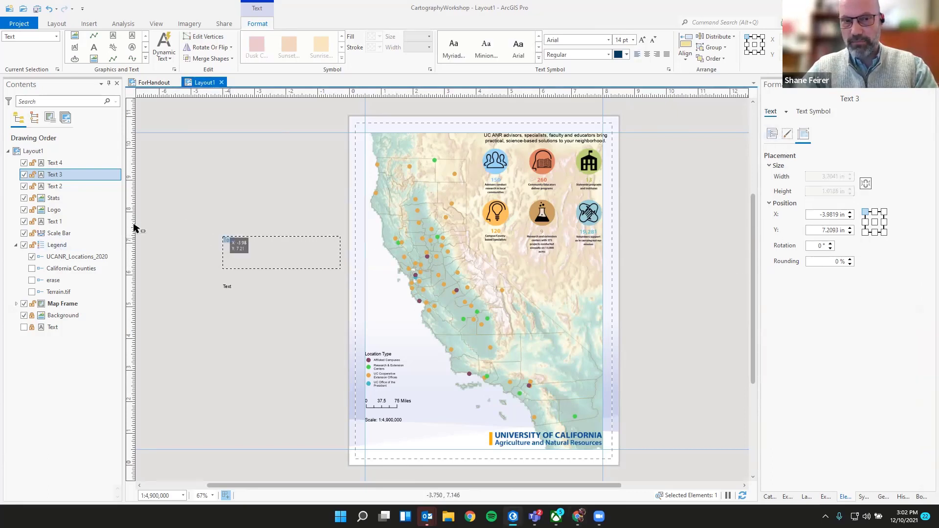
double_click(58, 177)
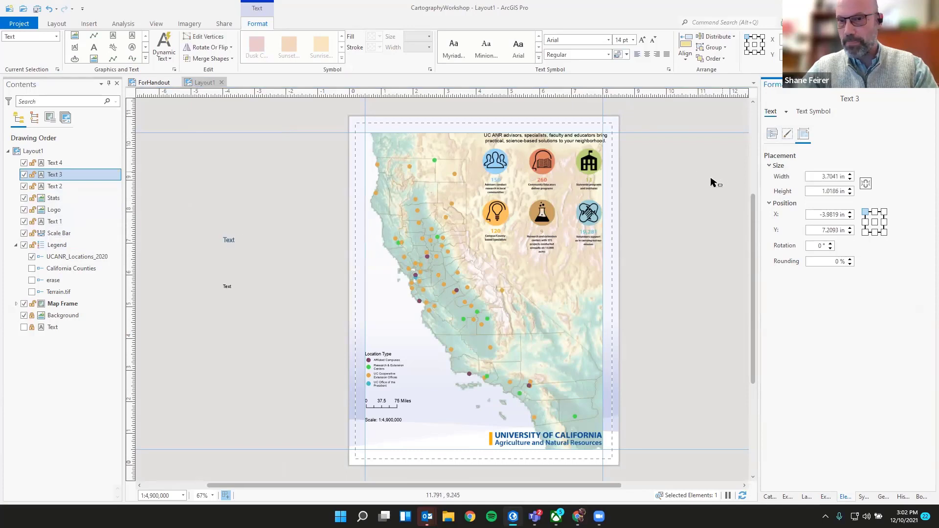
click(773, 134)
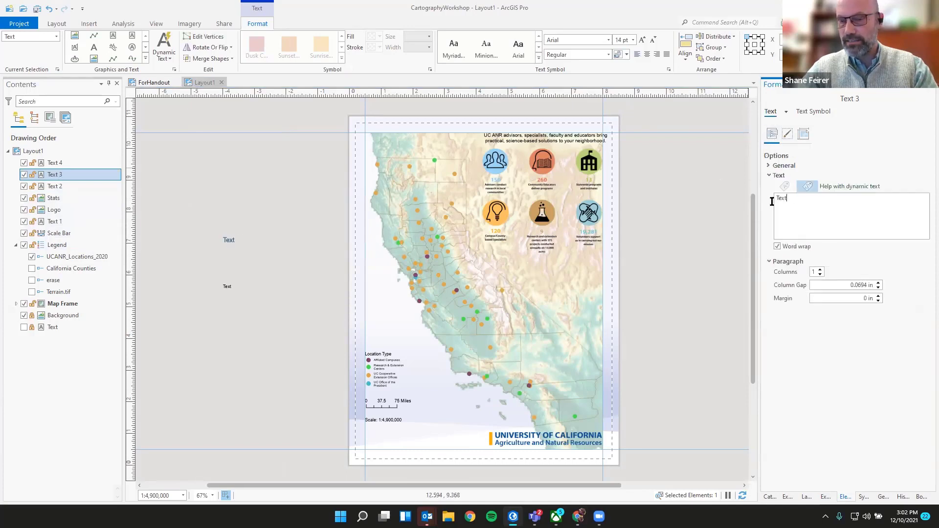
double_click(773, 198)
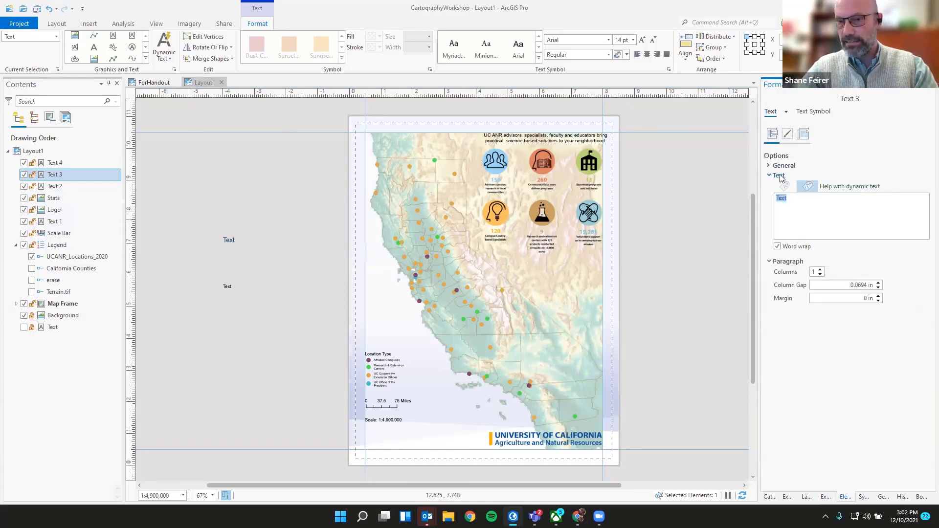
text('For more information, go to: www.ucanr.edu')
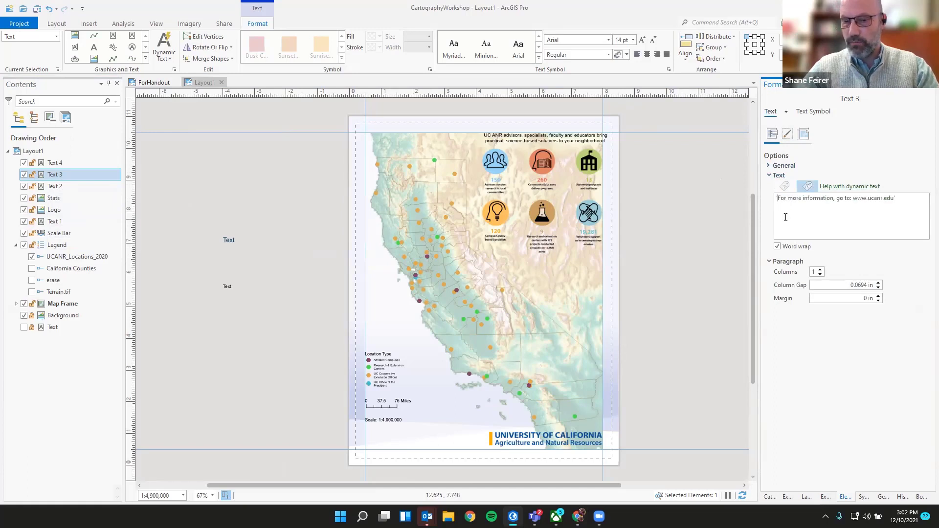
key(ctrl+Home)
key(Delete)
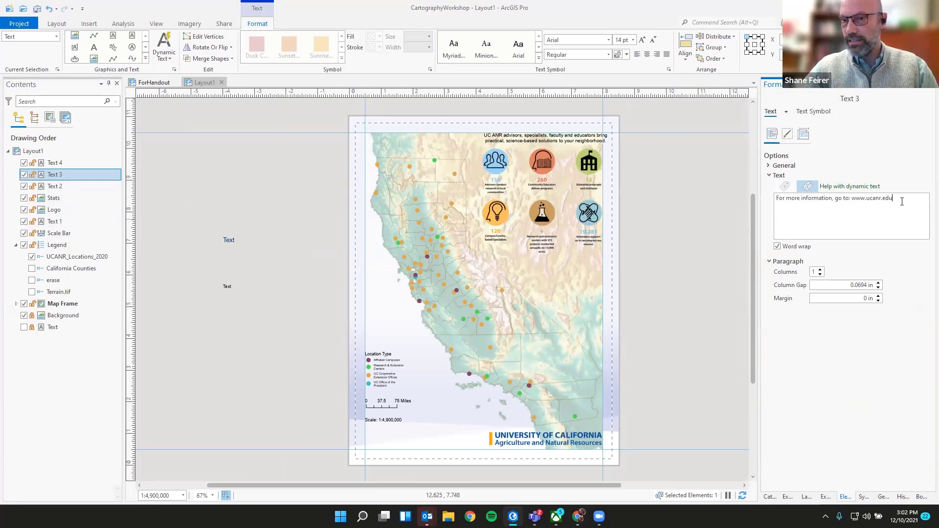
click(688, 299)
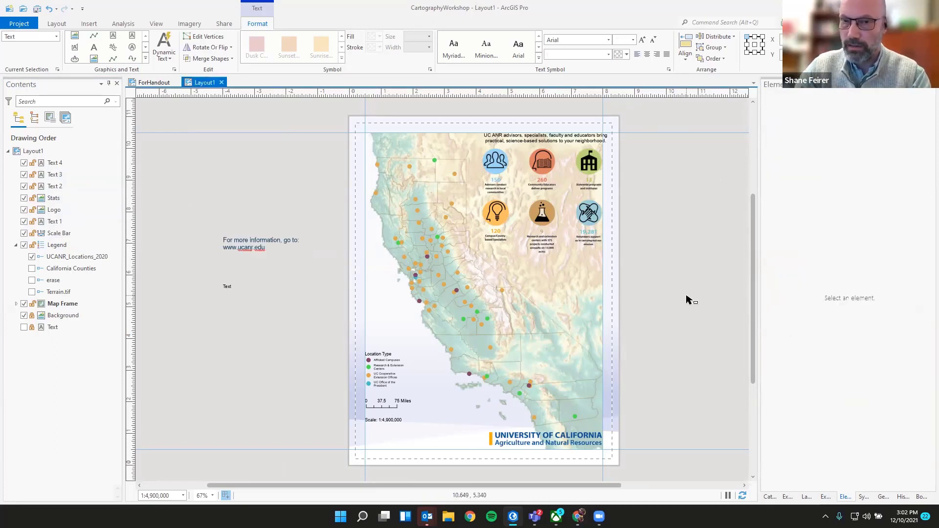
Step: Resize the Text 3 box to a width of 3.9 in and a height of 0.25 in
click(272, 245)
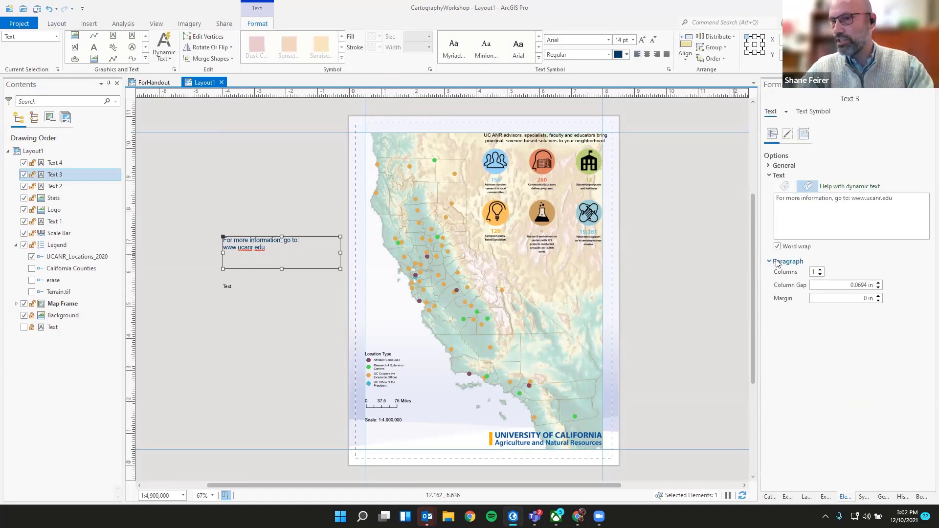
click(803, 134)
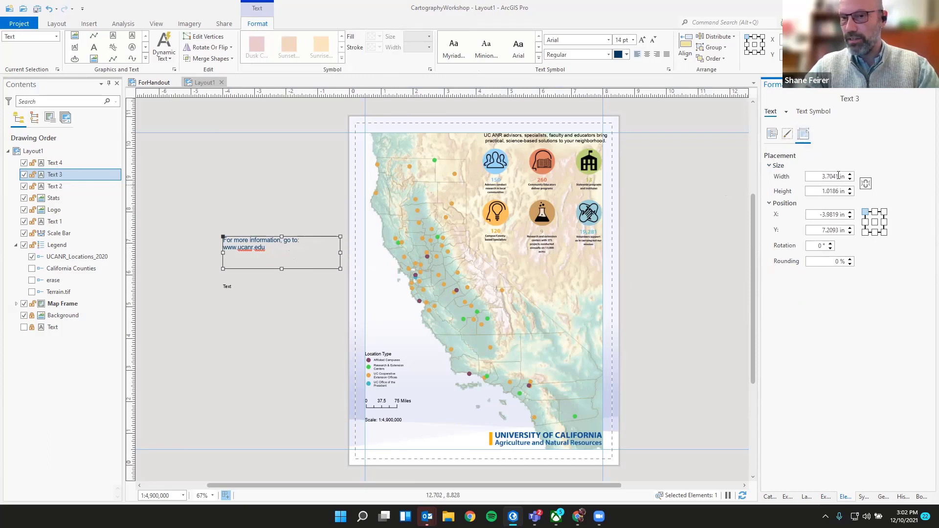
drag(839, 176, 789, 180)
text(3)
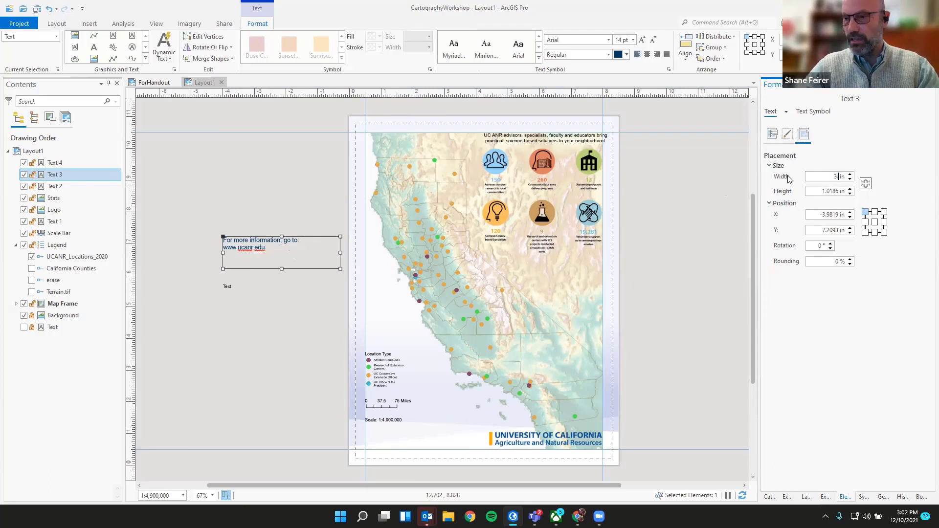
text(.9)
key(Tab)
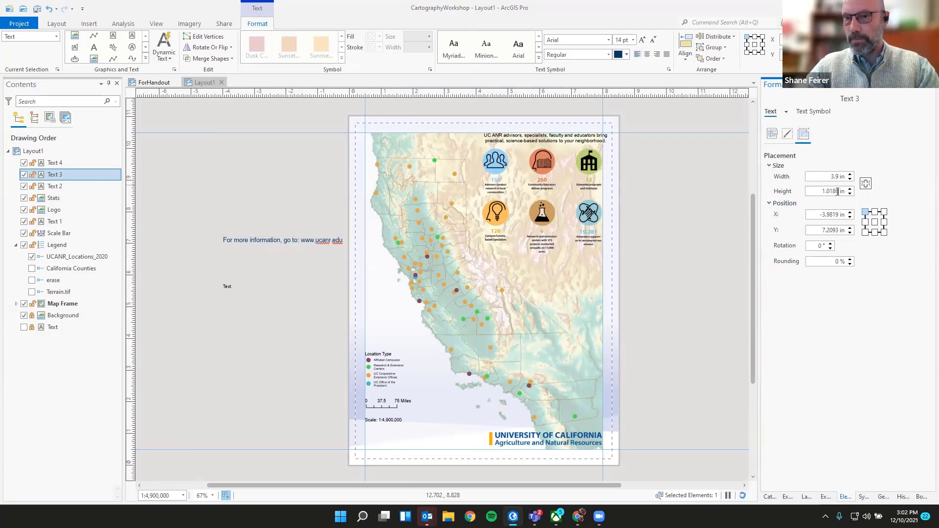
key(BackSpace)
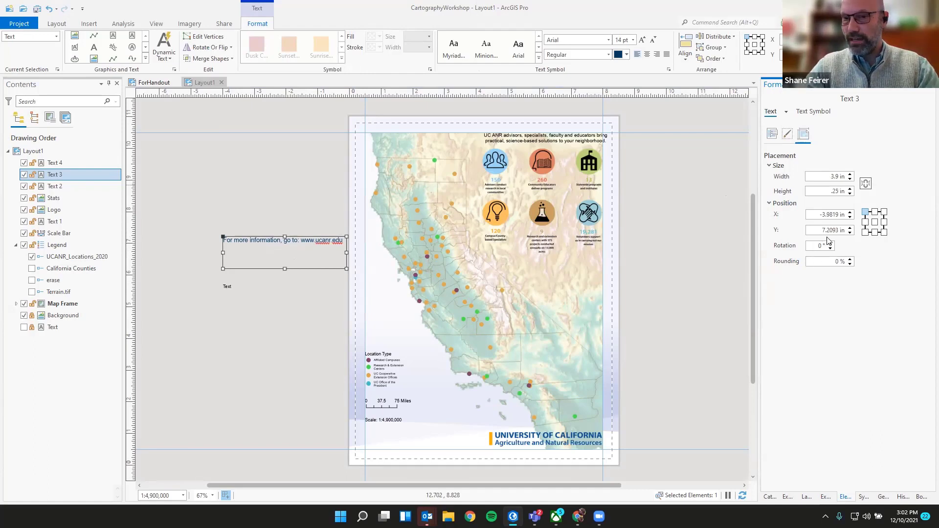
Step: Position the Text 3 box beside the logo at X 0.5 in and Y 0.81 in, and deselect it
click(840, 214)
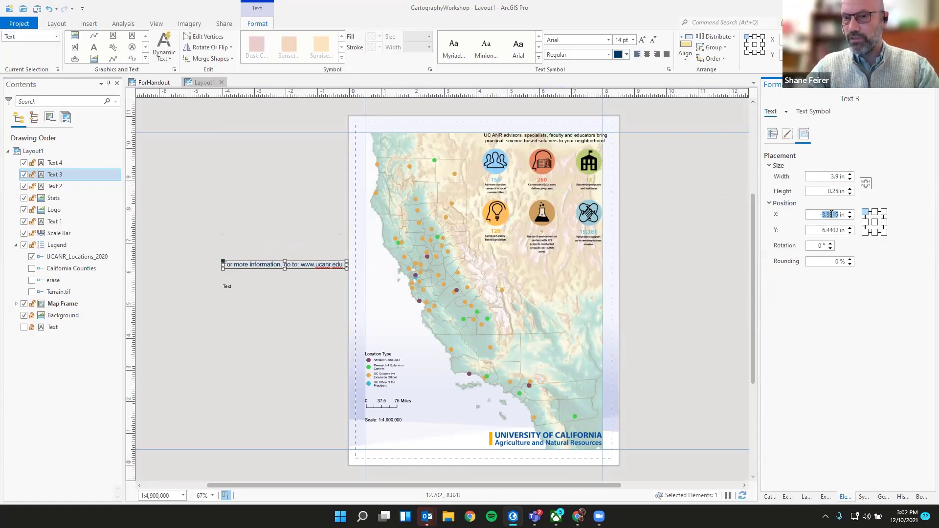
drag(820, 215, 803, 214)
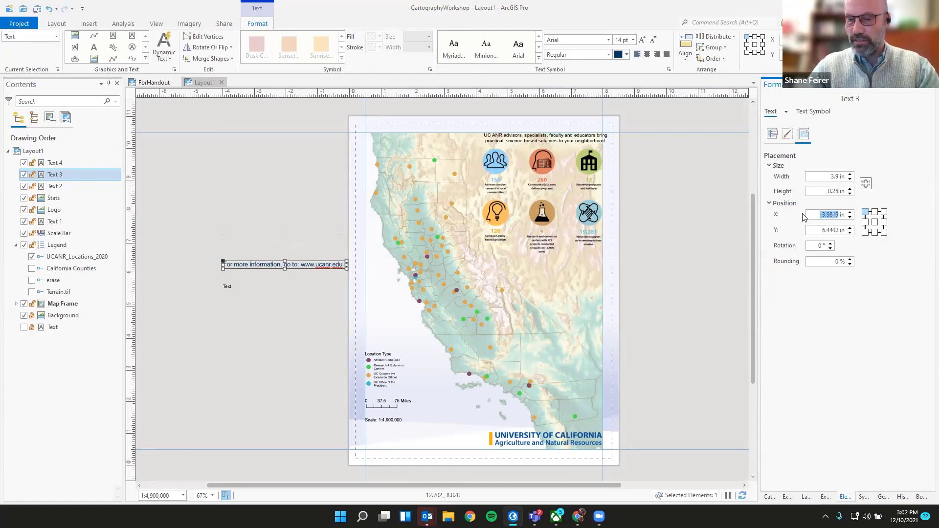
text(.5)
click(840, 230)
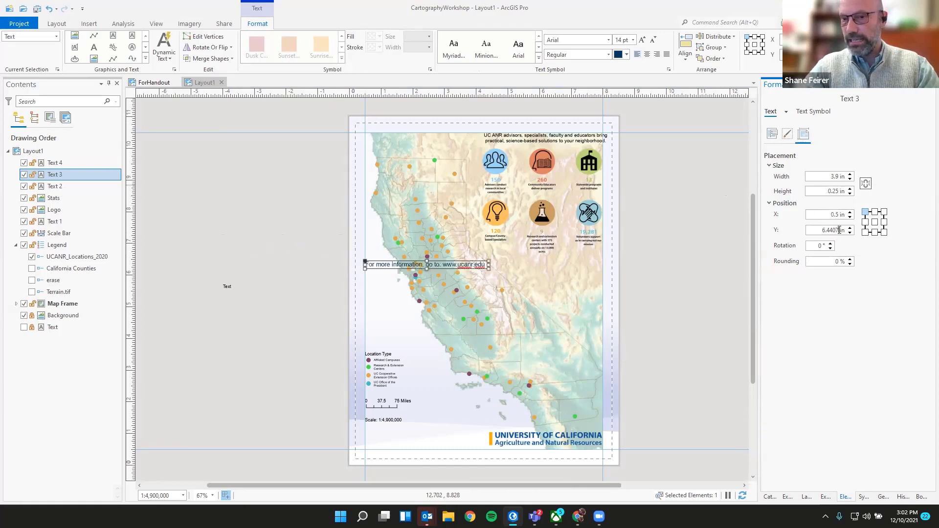
drag(840, 230, 822, 236)
key(BackSpace)
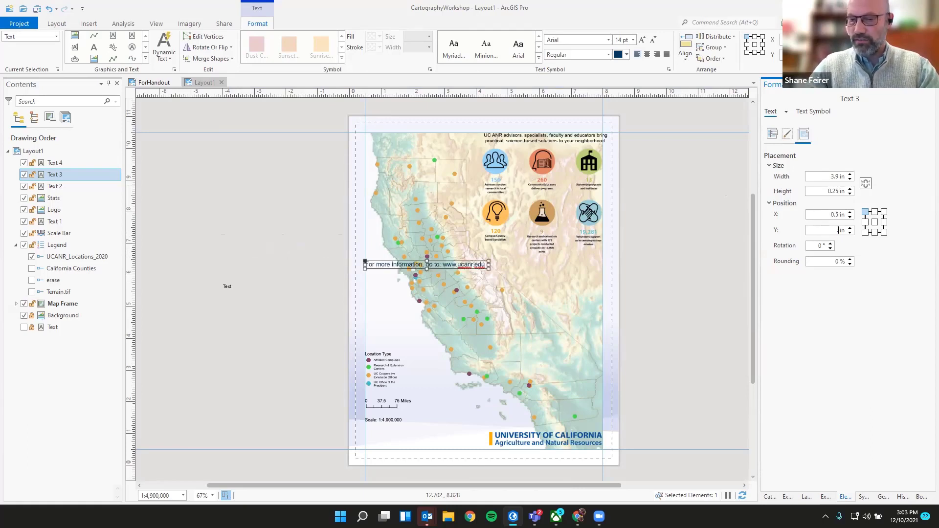
text(.81)
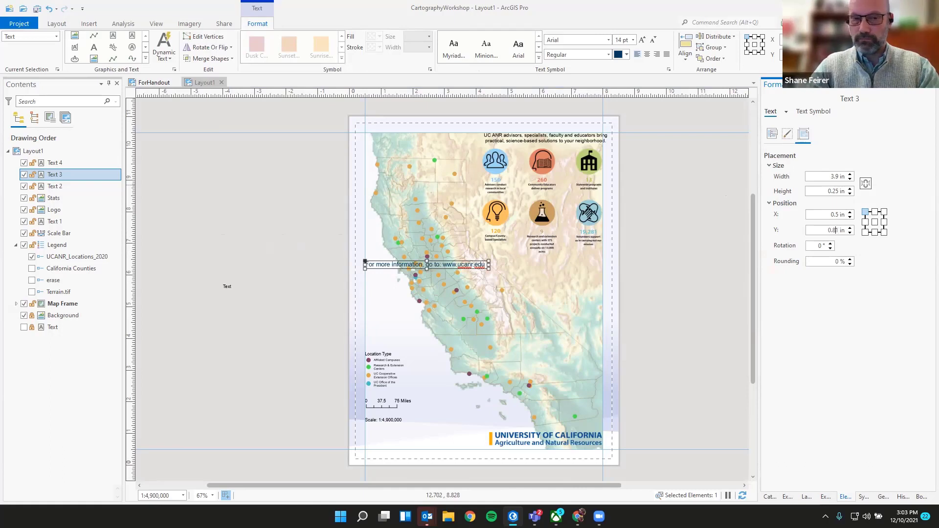
click(308, 349)
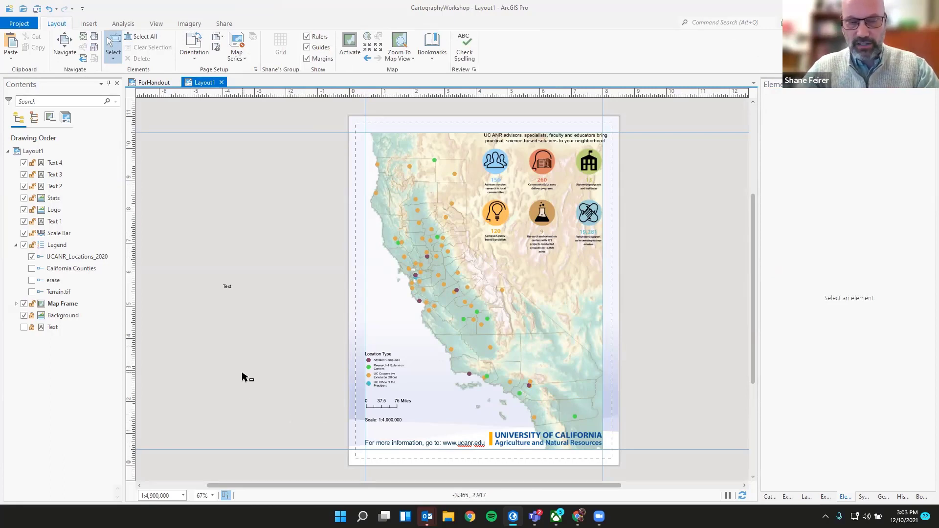
Step: Format the Text 4 placeholder with a 12 pt font size and the green color from the UCANR palette
click(226, 289)
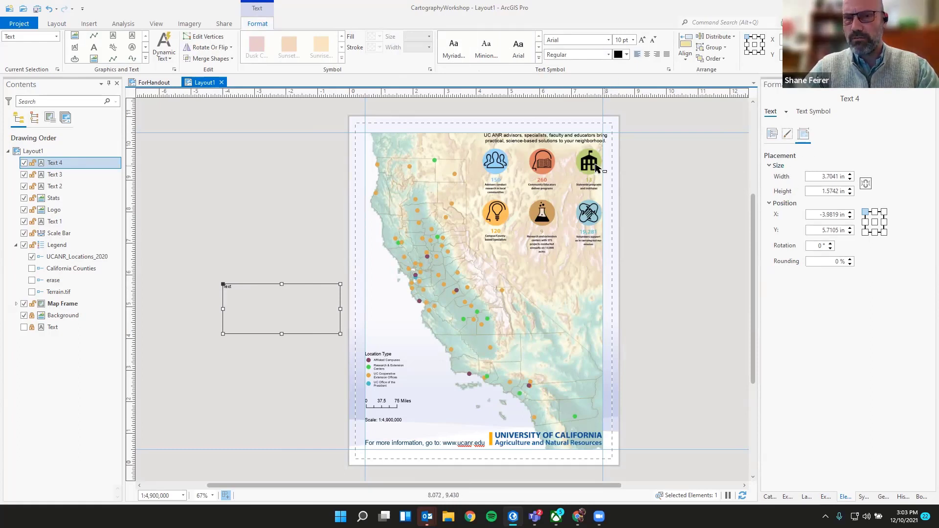
click(644, 41)
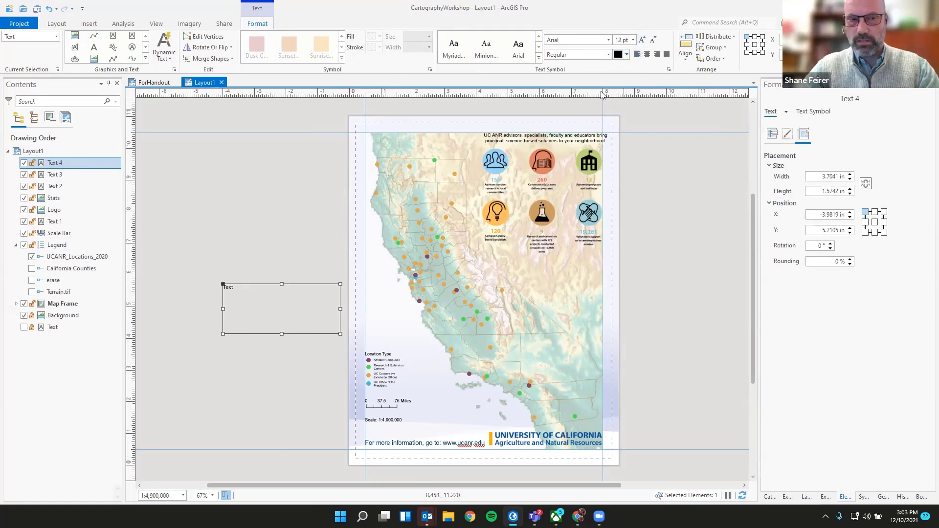
click(628, 55)
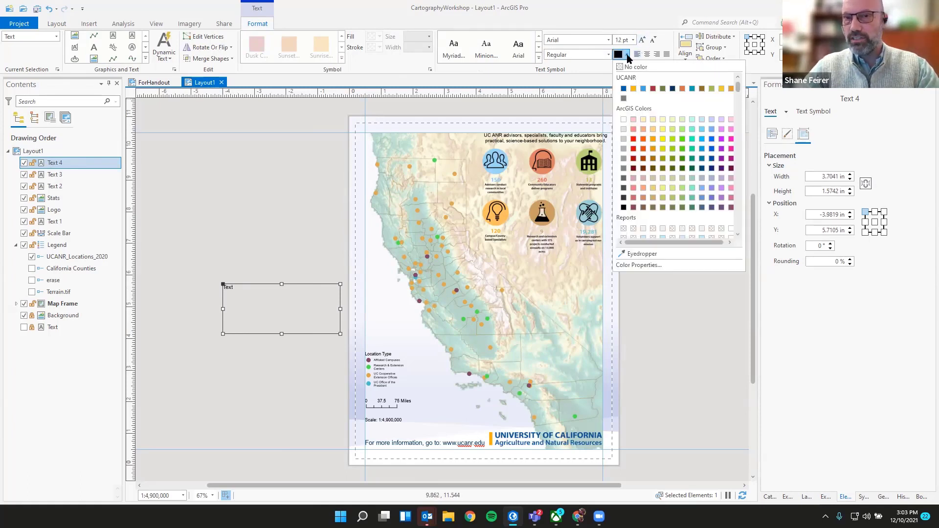
click(663, 89)
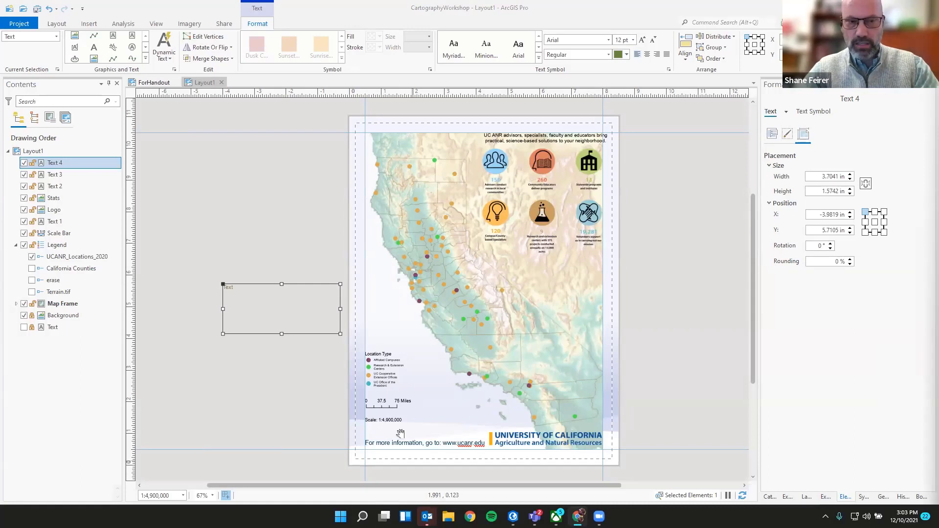
Step: Replace the Text 4 placeholder with "Map created by <name> (<unit>) on <date>"
click(269, 317)
click(267, 283)
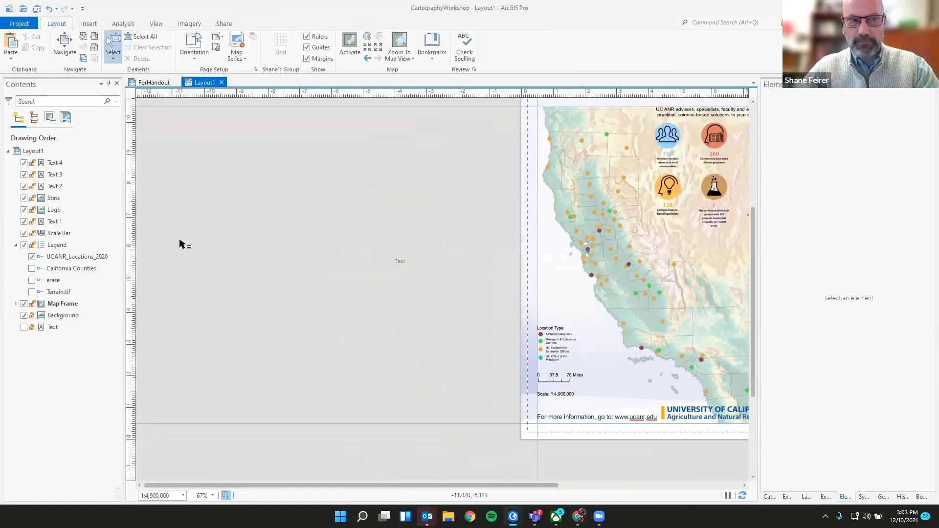
click(63, 163)
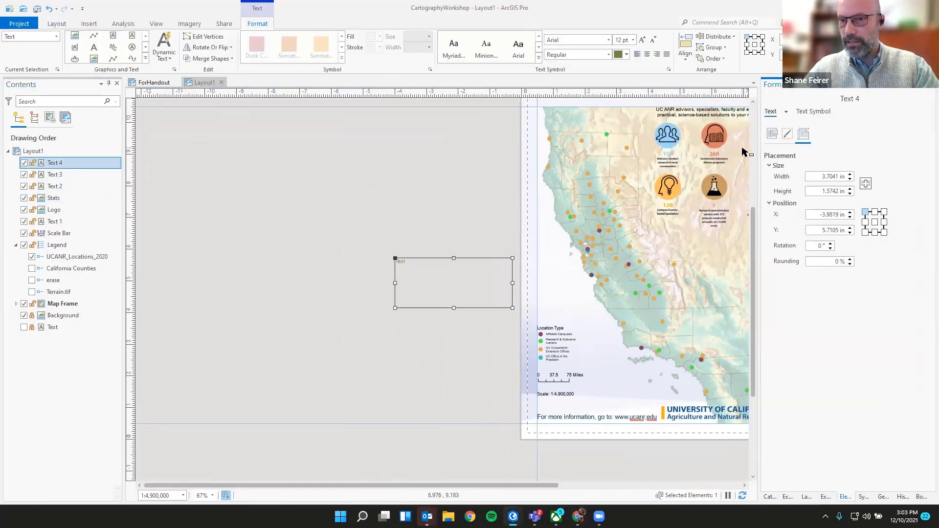
click(772, 134)
text(Map created by <name> (<unit>) on <date>)
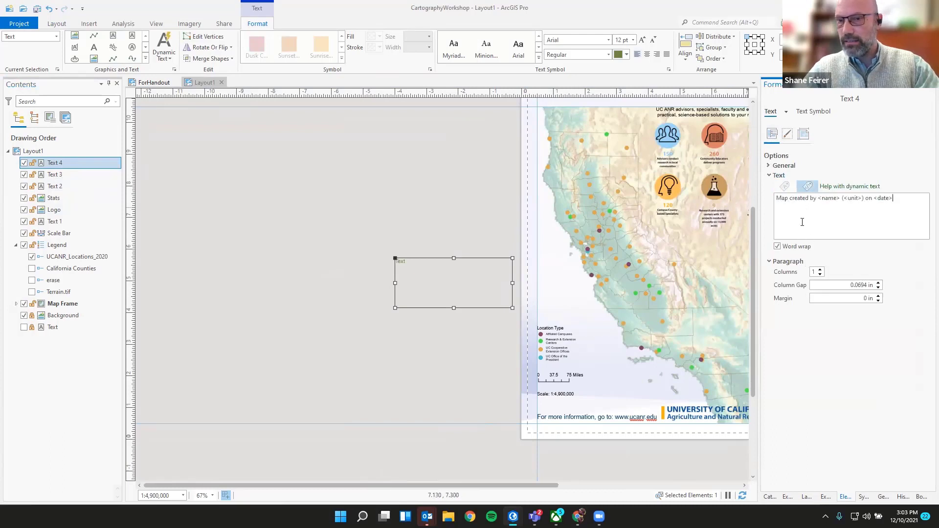
Step: Replace the <name> placeholder in the Text 4 credit line with the map author's full name
drag(818, 199, 837, 199)
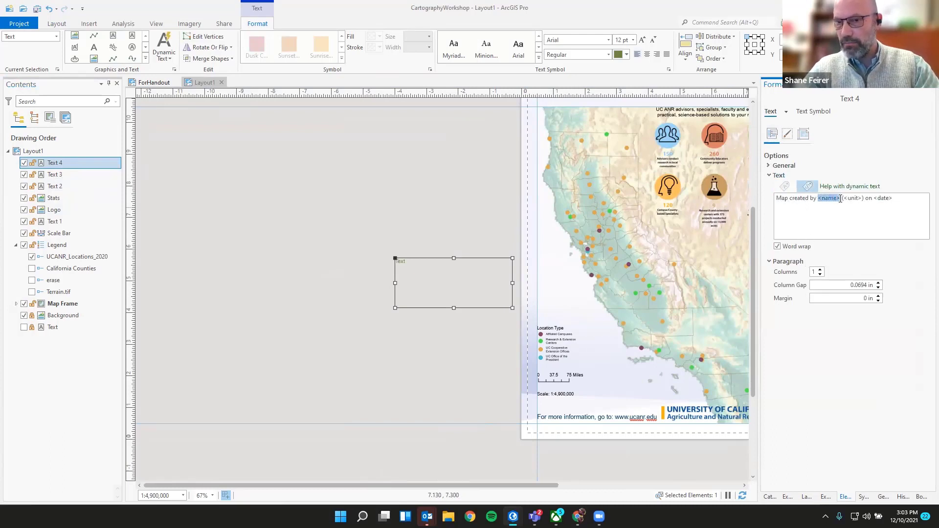
text(Shane F)
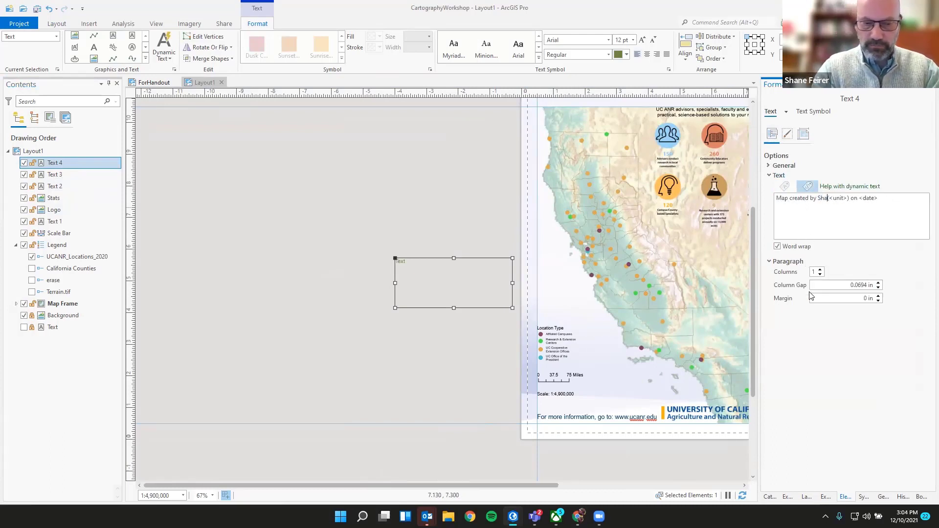
text(. Feirer)
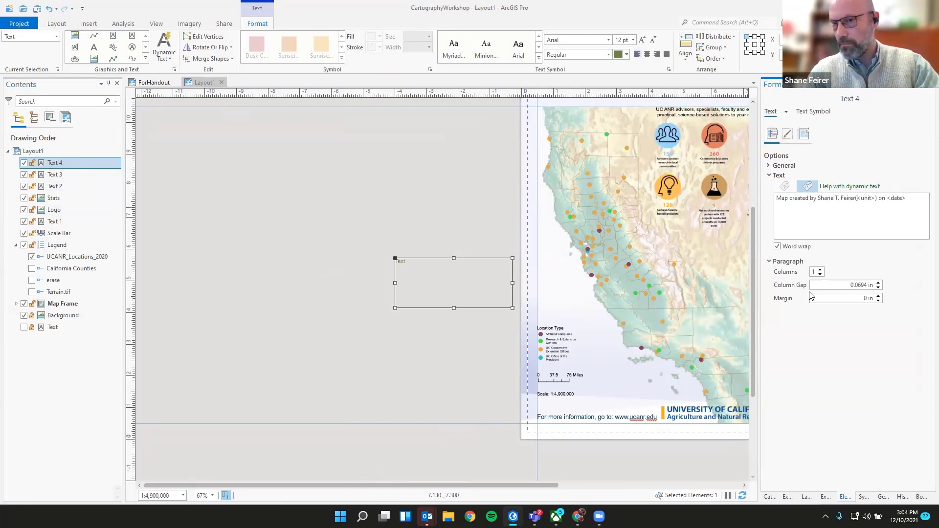
Step: Replace the <unit> placeholder in the Text 4 credit line with IGIS
text(U)
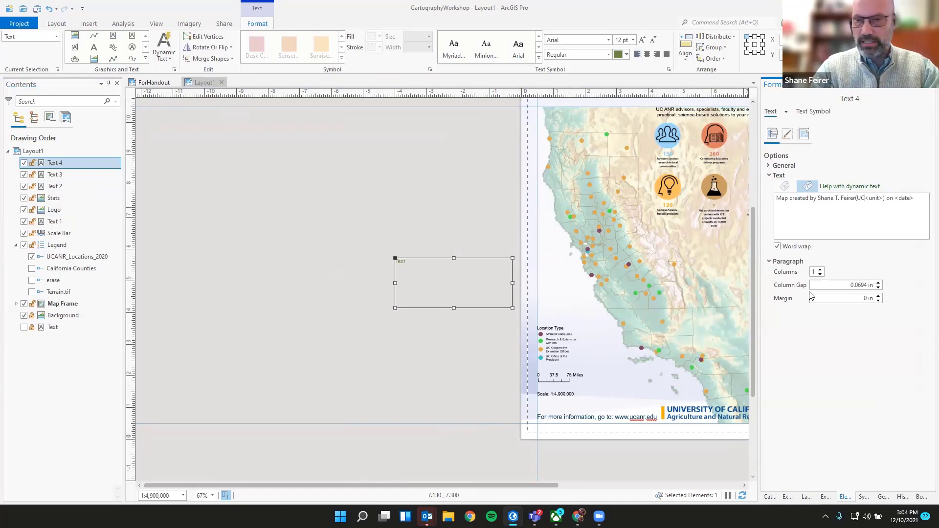
key(BackSpace)
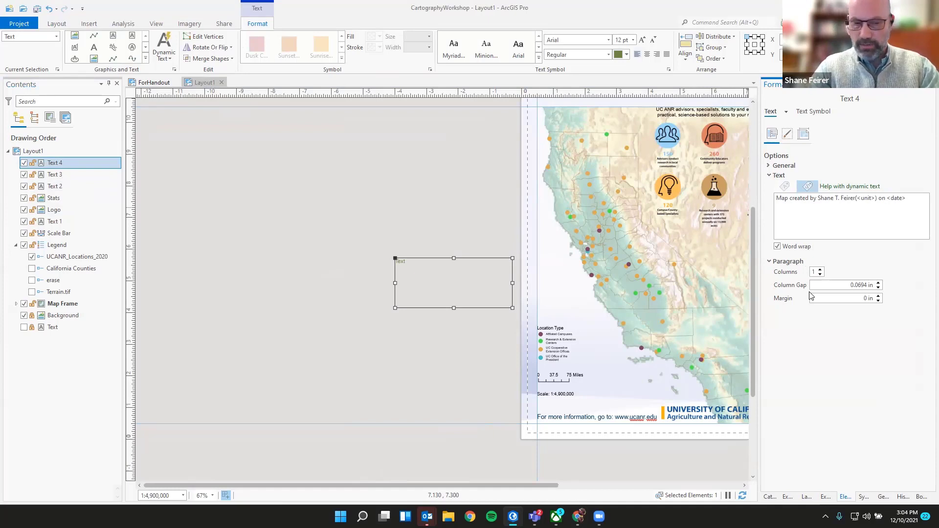
text(IGIS)
key(Delete)
key(Delete)
key(Delete)
key(Delete)
key(Delete)
key(Delete)
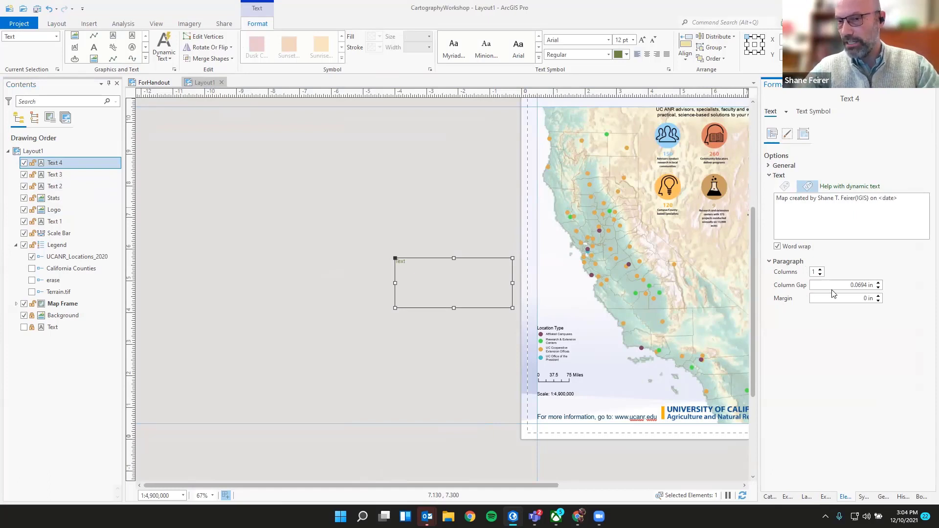
Step: Replace the <date> placeholder in the credit line with December 10, 2021 and apply the text to the layout
drag(880, 197, 898, 198)
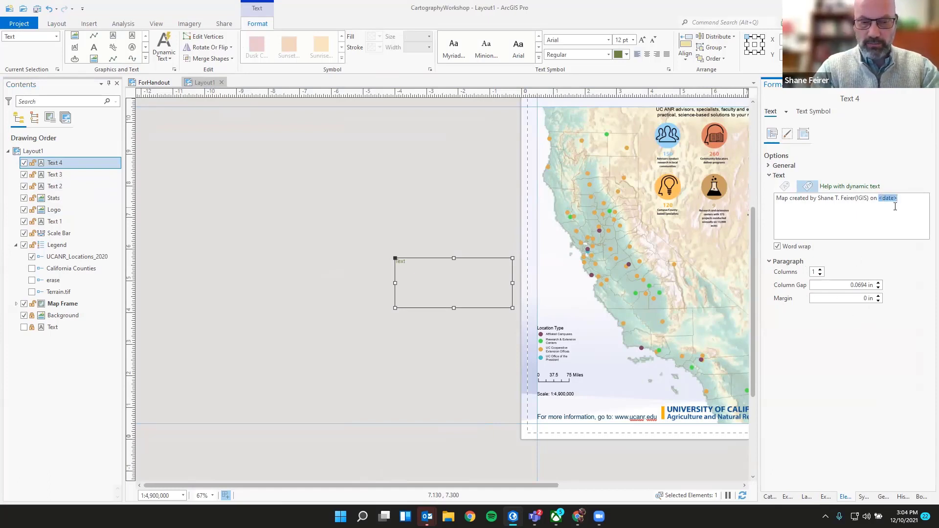
text(December 10, 2021)
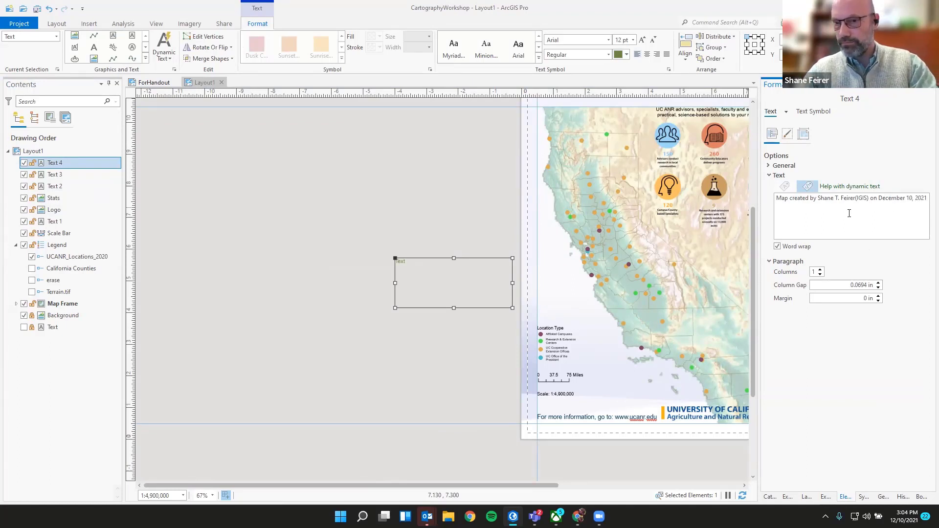
click(325, 359)
click(437, 269)
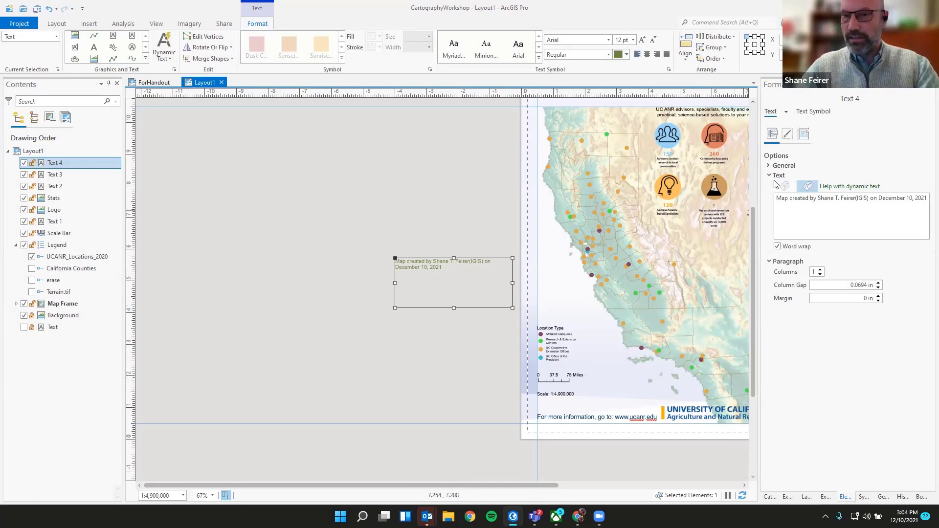
Step: Set the Text 4 box size to a width of 3.75 in and a height of 0.3 in
click(111, 163)
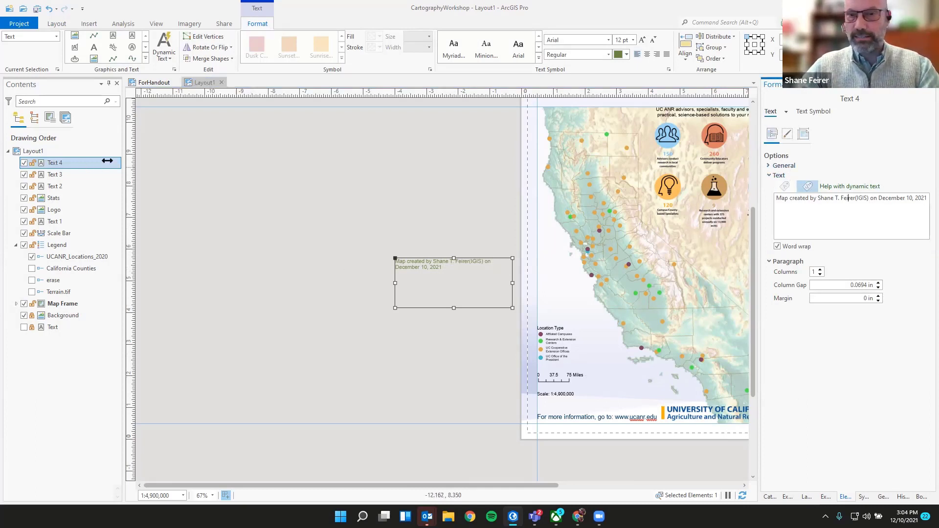
click(806, 136)
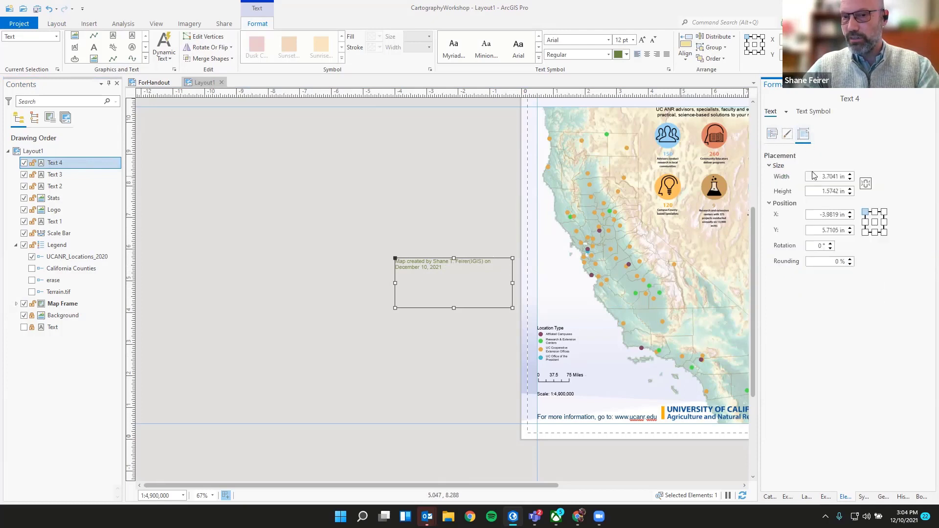
double_click(839, 176)
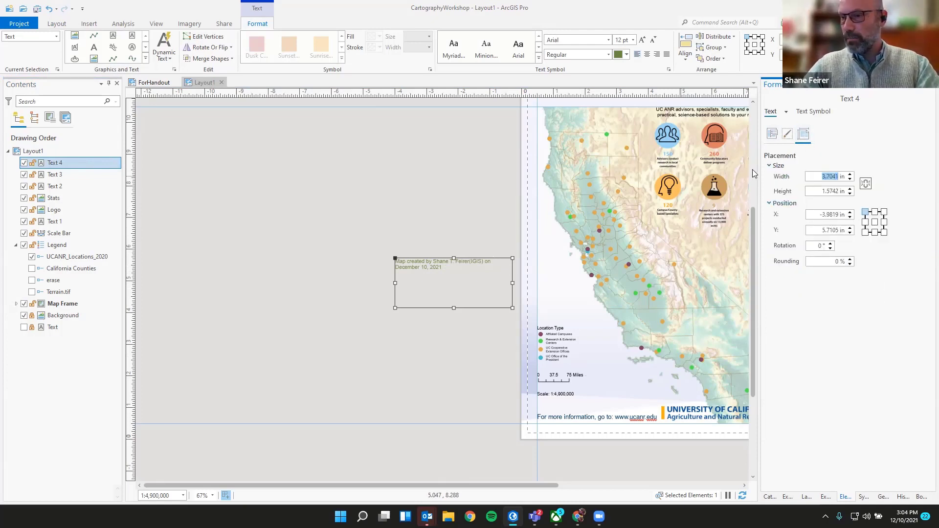
text(3.75)
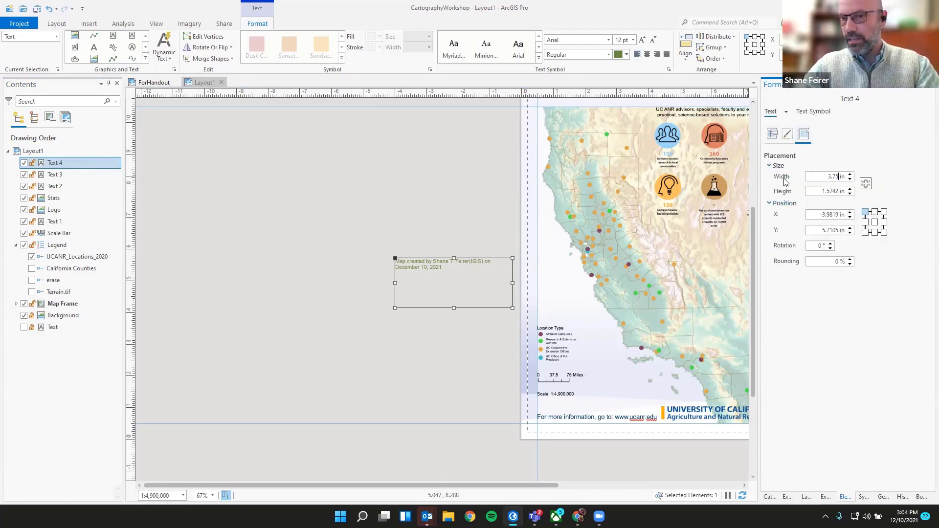
double_click(840, 191)
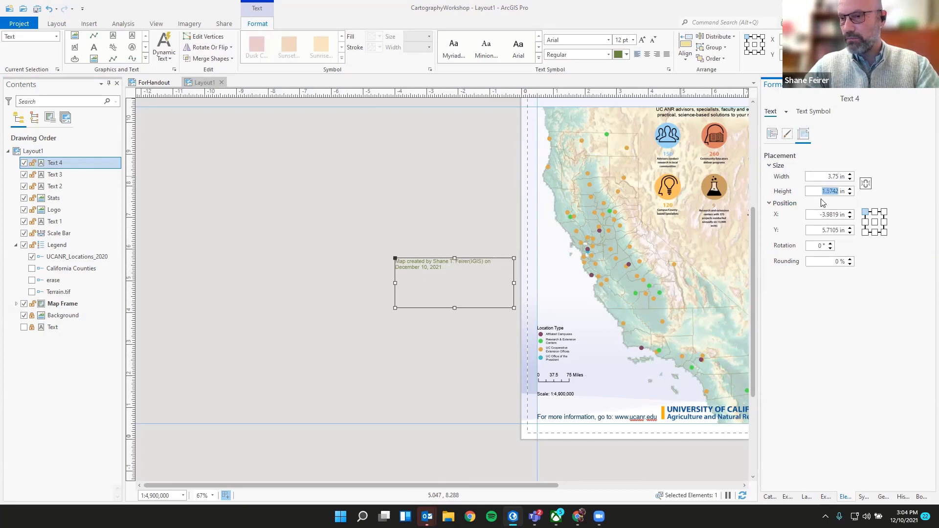
text(0.3)
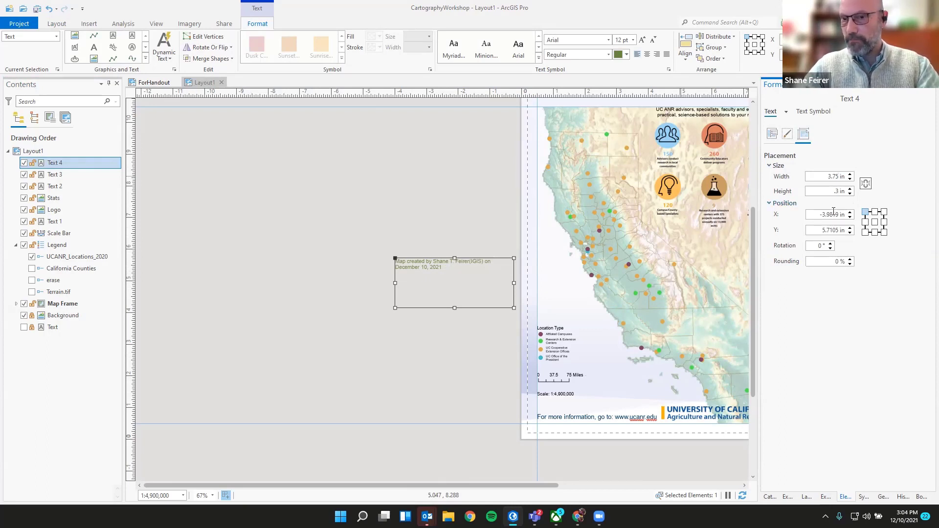
Step: Position the Text 4 box below the logo at X 4.25 in and Y 0.5 in
click(833, 215)
double_click(822, 215)
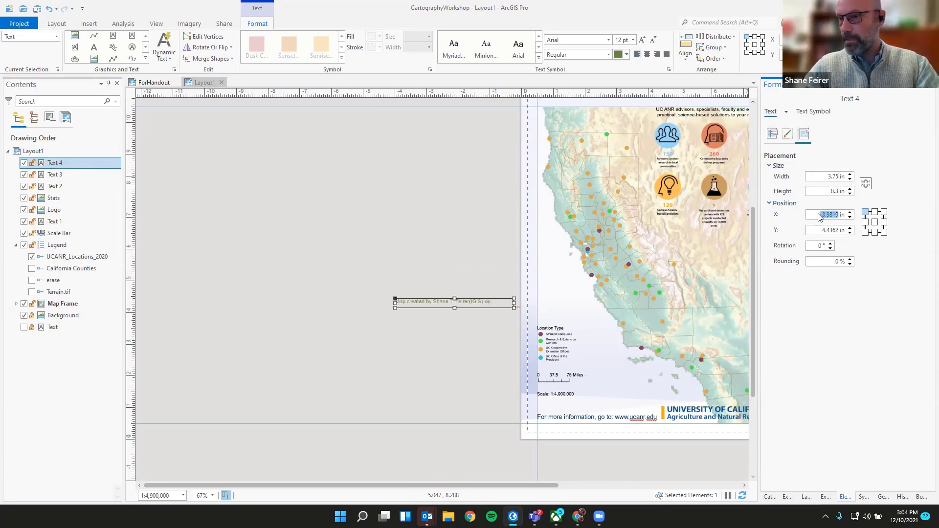
text(4.25)
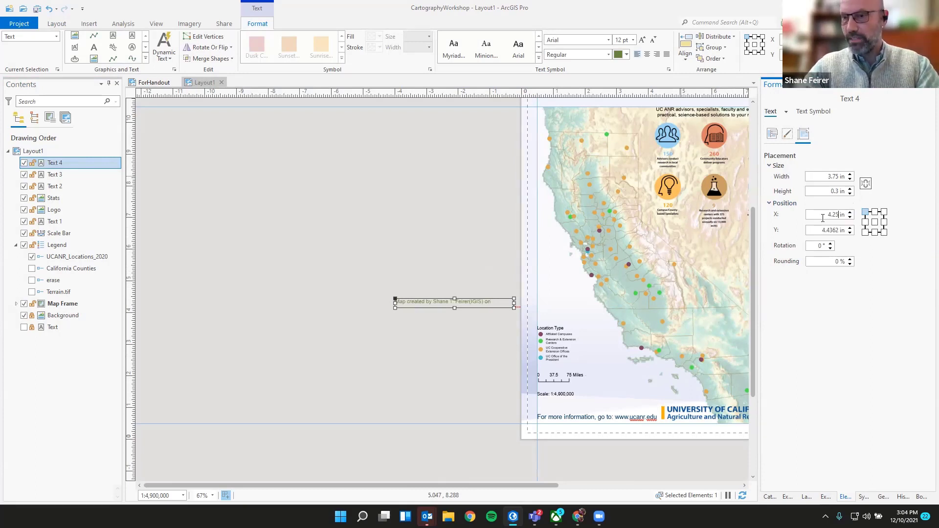
drag(840, 232, 825, 232)
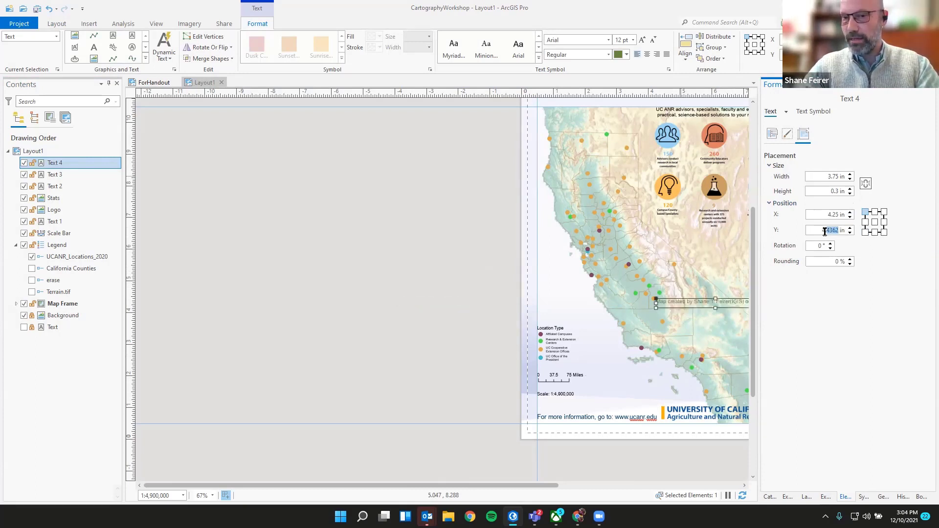
key(BackSpace)
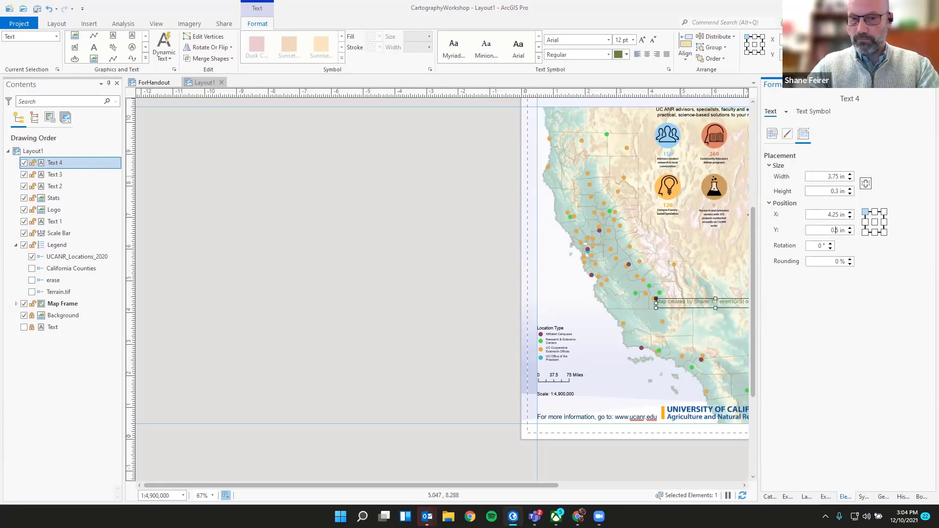
key(Return)
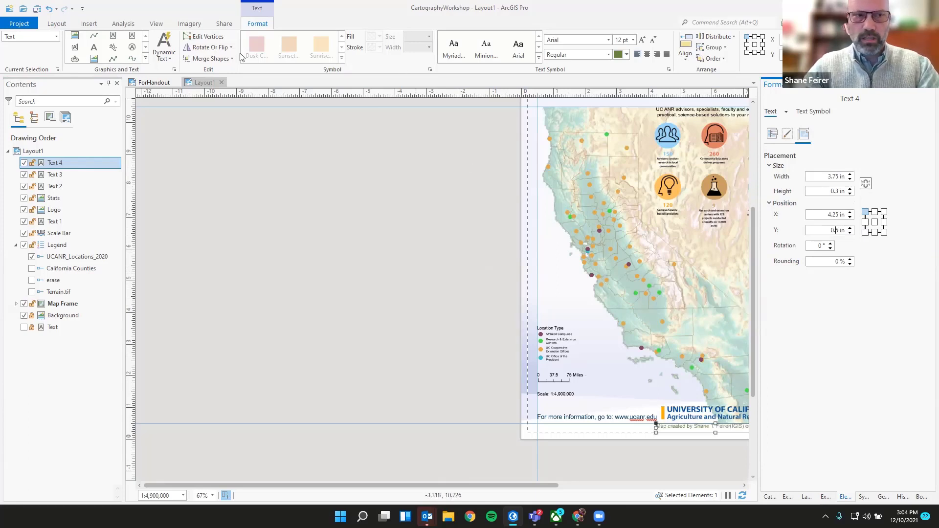
Step: Reduce the font size of the Text 4 credit line to 9 pt so it fits on one line
click(94, 24)
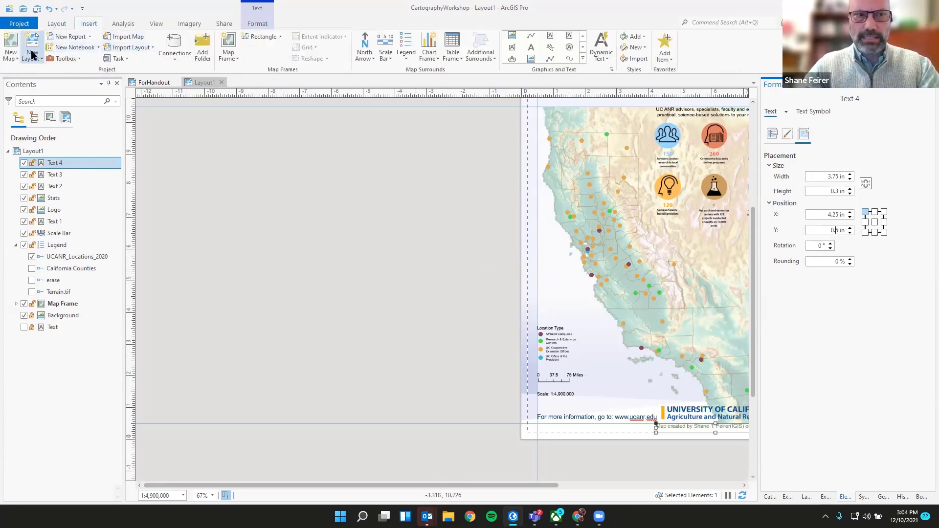
click(56, 24)
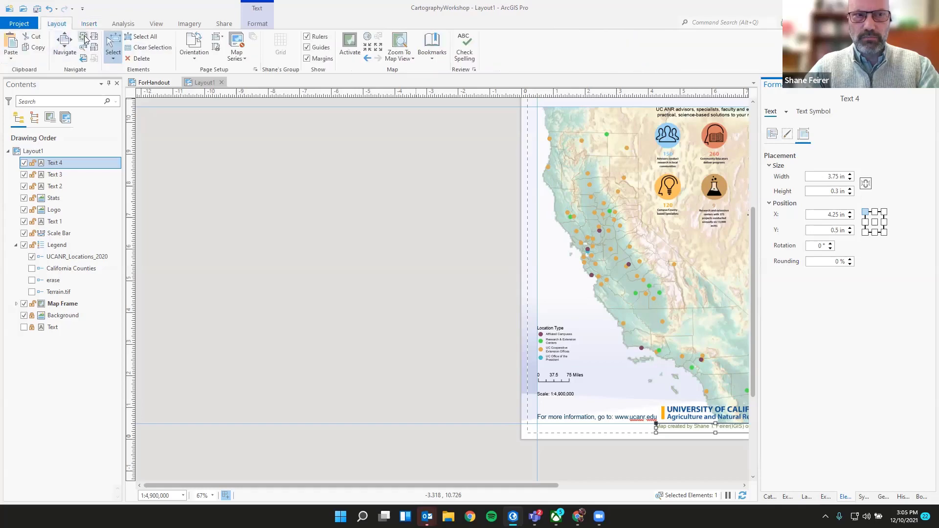
click(84, 39)
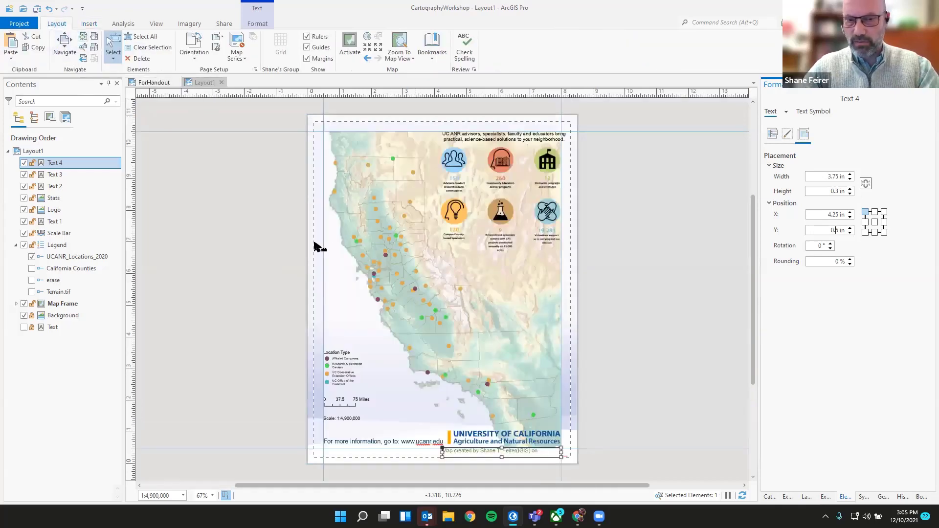
scroll(495, 448, up, 2)
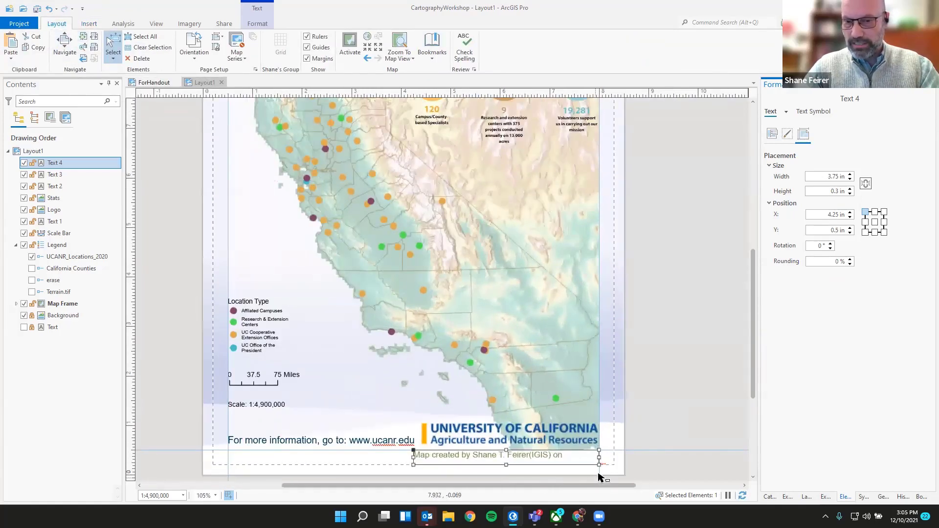
scroll(570, 475, up, 4)
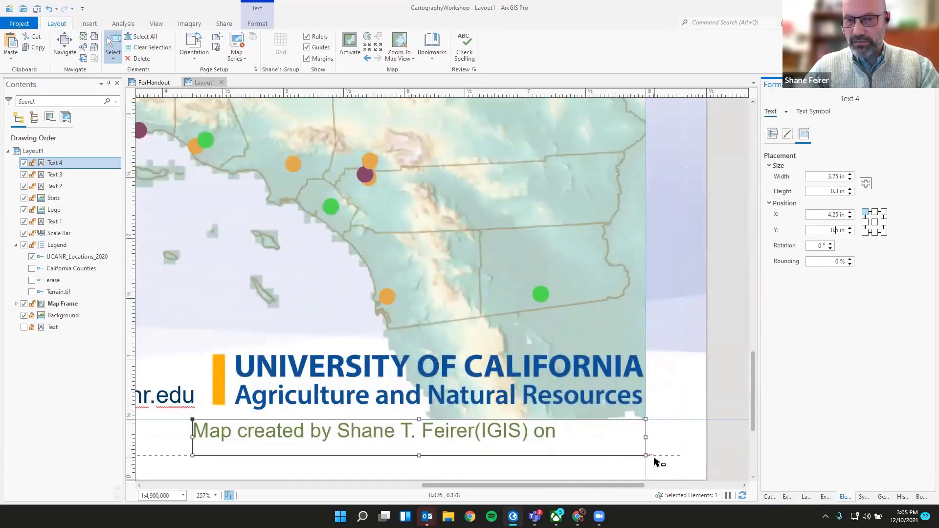
click(264, 24)
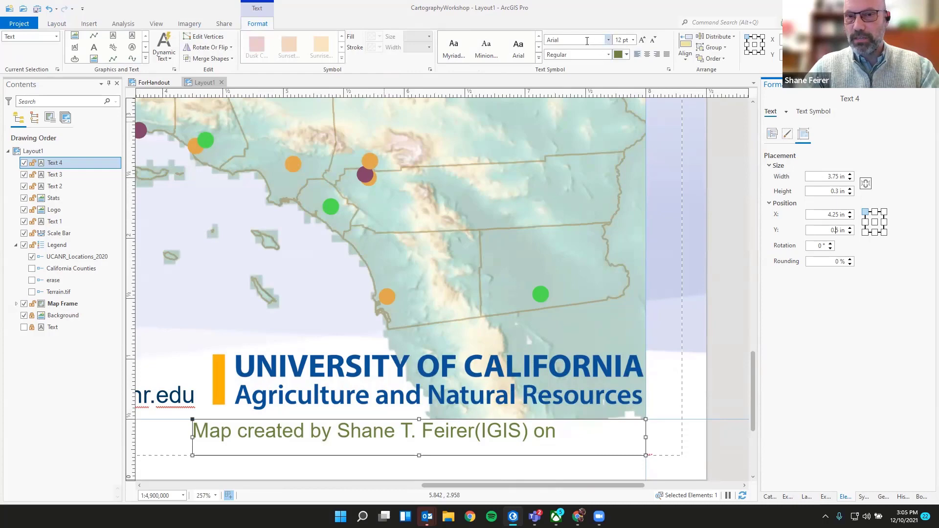
click(605, 40)
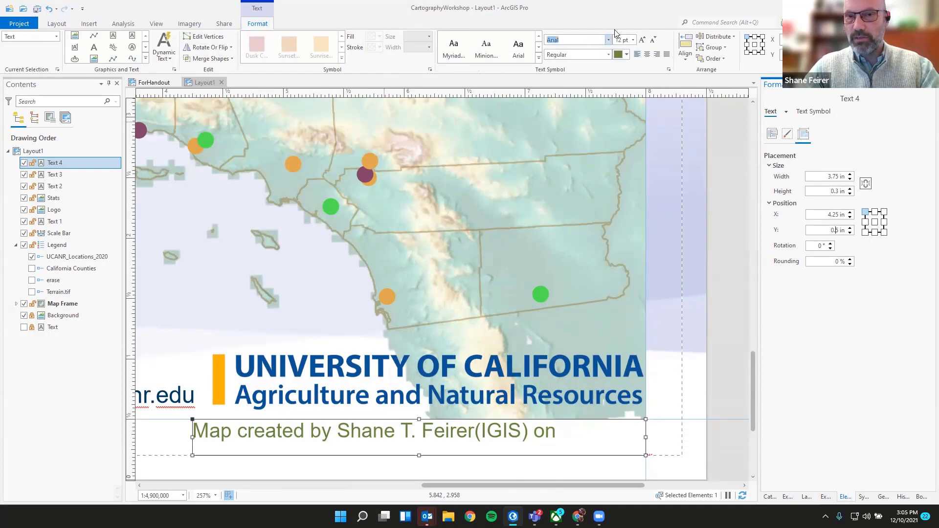
click(654, 39)
click(655, 39)
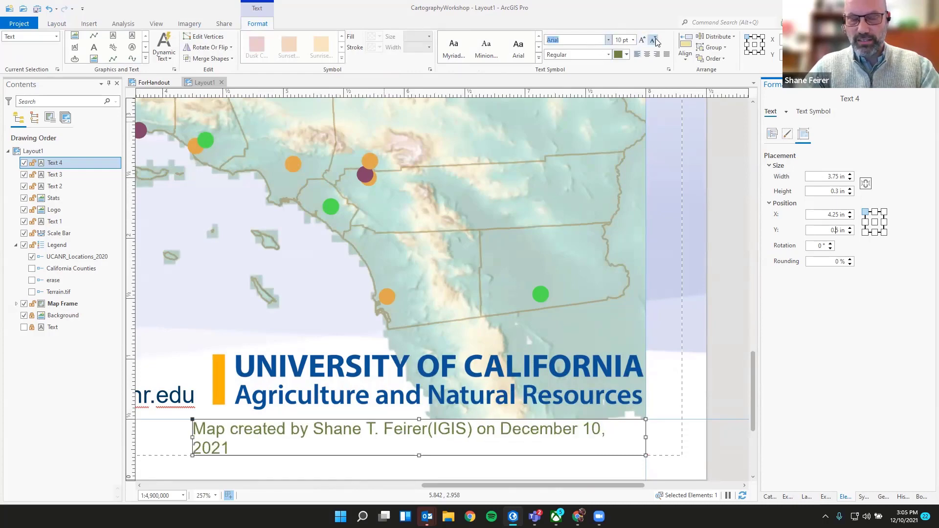
click(654, 39)
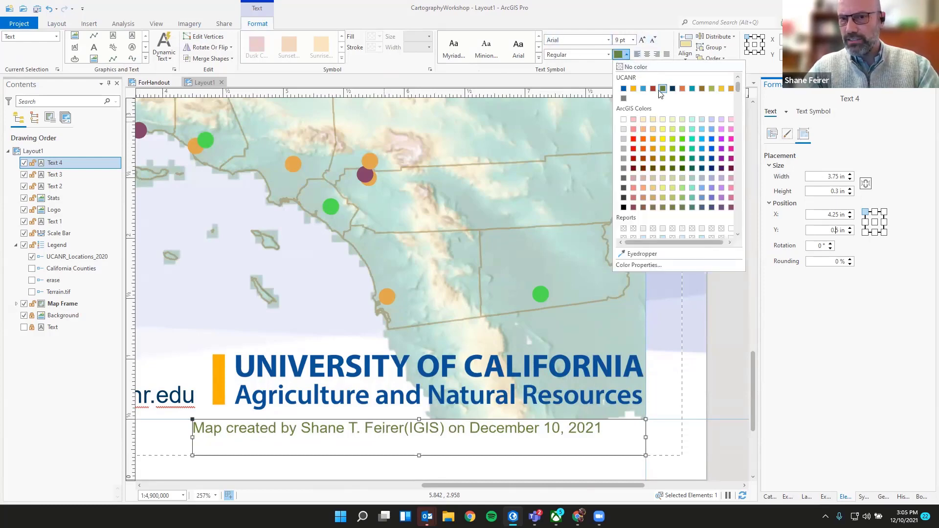
Step: Format the credit line with the gray from the UCANR palette, right alignment and an 8 pt font size
click(623, 98)
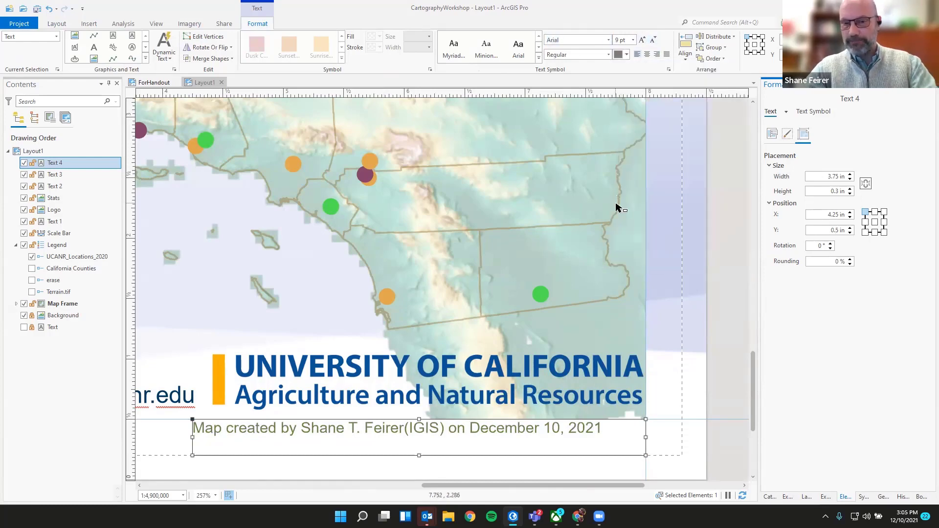
click(657, 54)
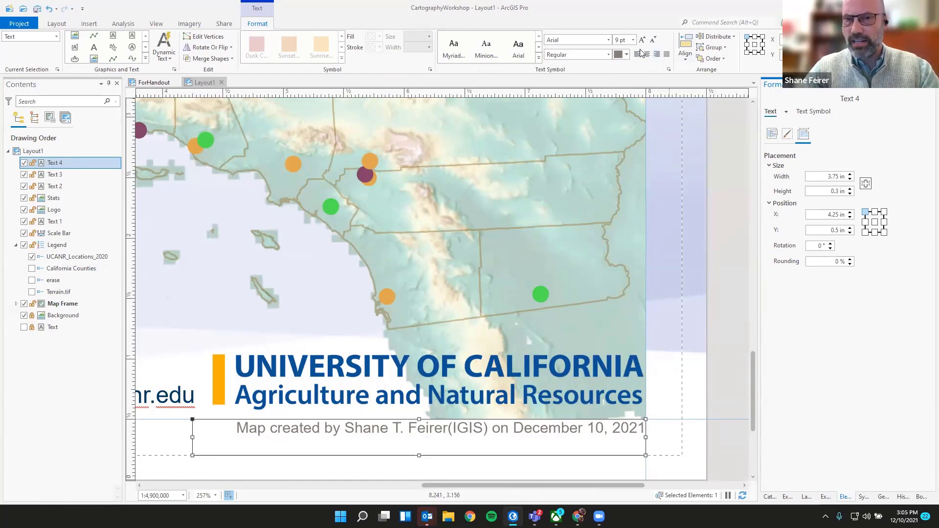
click(655, 41)
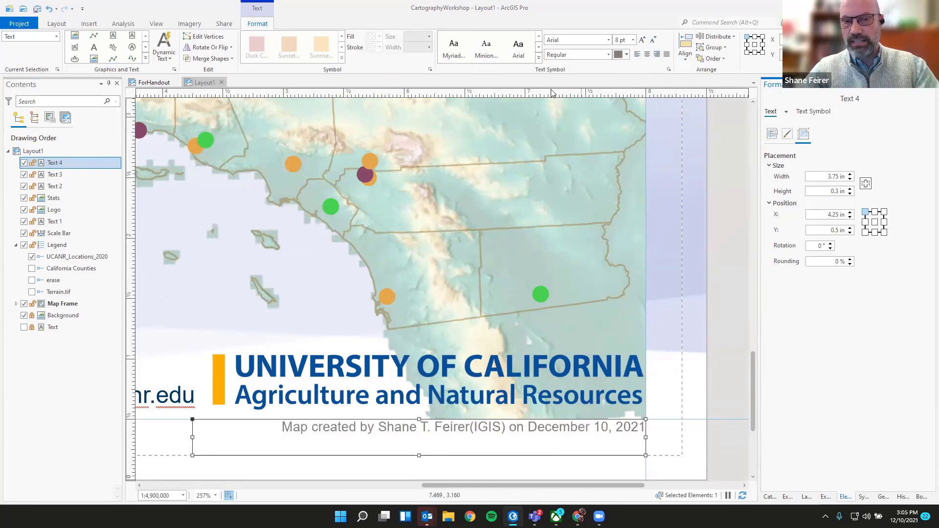
Step: Save the project with the finished map credit in the layout
click(57, 24)
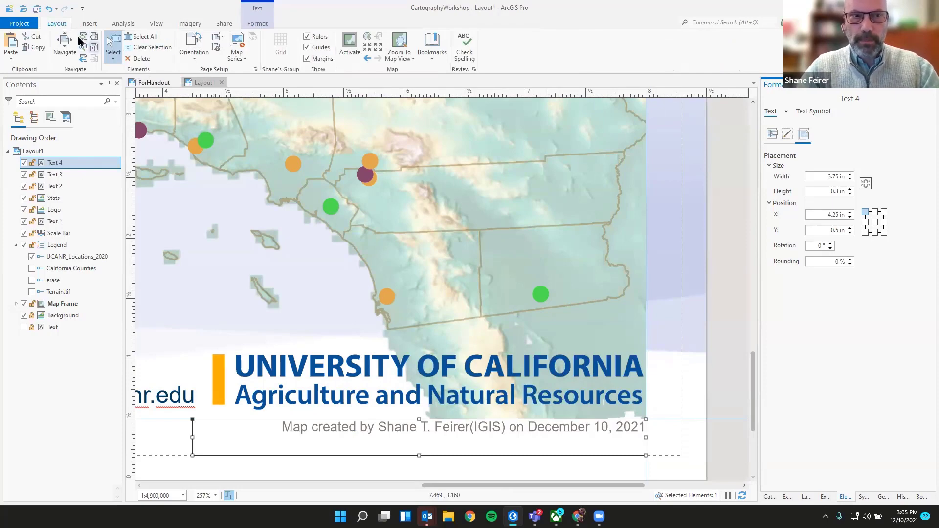
click(72, 43)
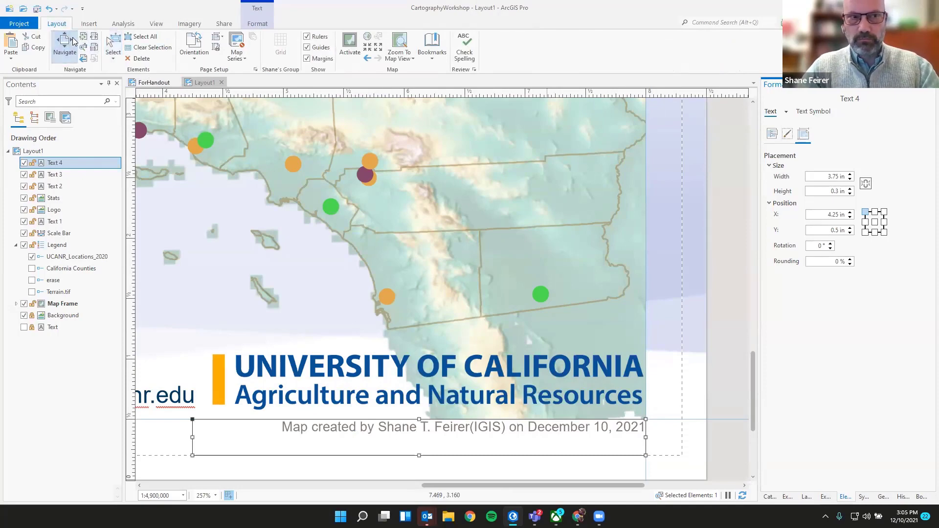
click(83, 37)
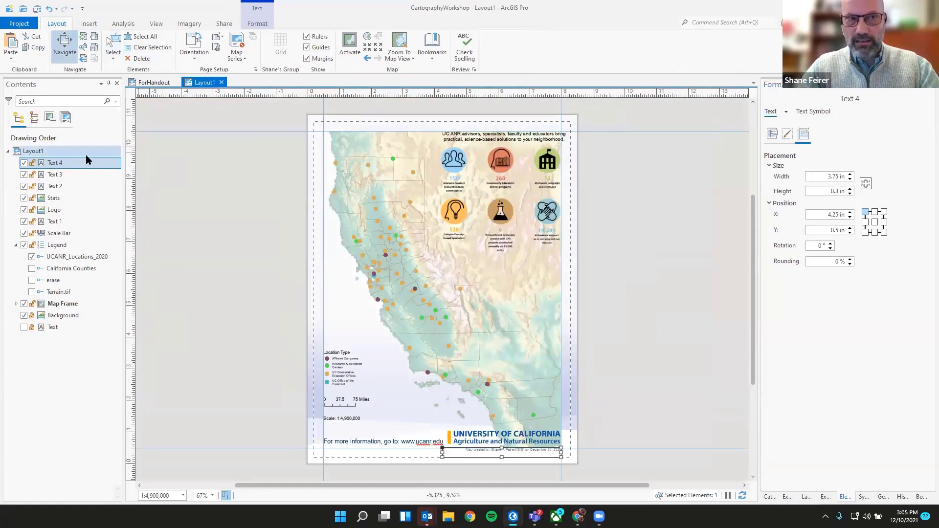
click(36, 8)
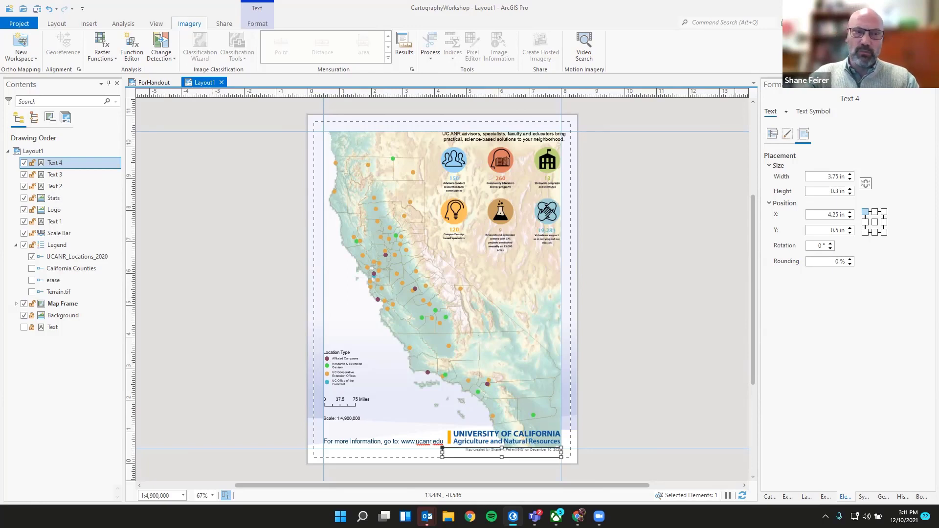
Step: Expand the Map Frame in the layout contents to examine the layers of the _ForHandout map
click(16, 304)
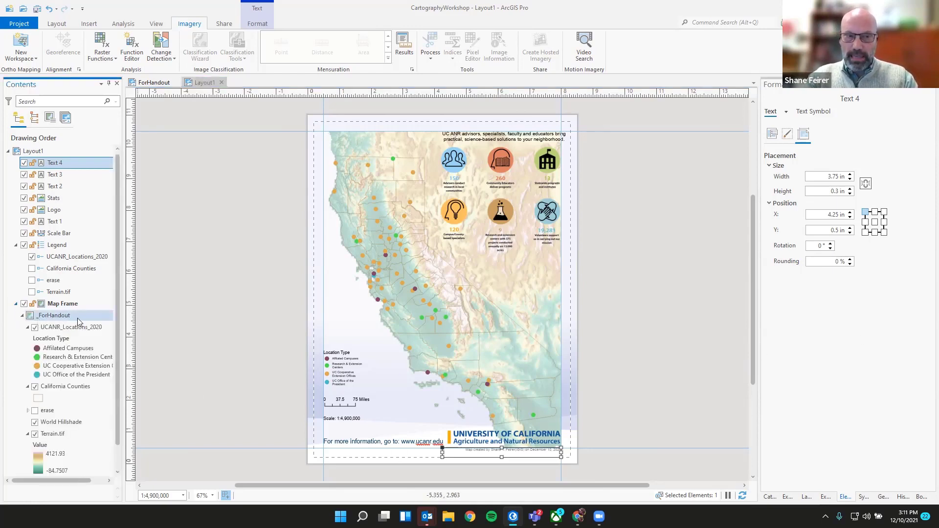
scroll(82, 324, down, 1)
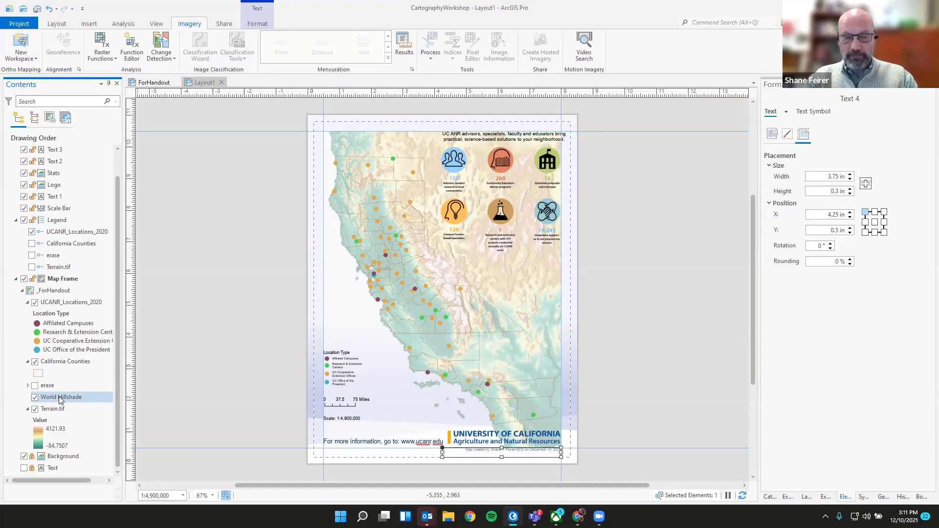
Step: Turn on the erase layer in the Map Frame and zoom to its full extent to examine the mask polygon's shape
click(34, 387)
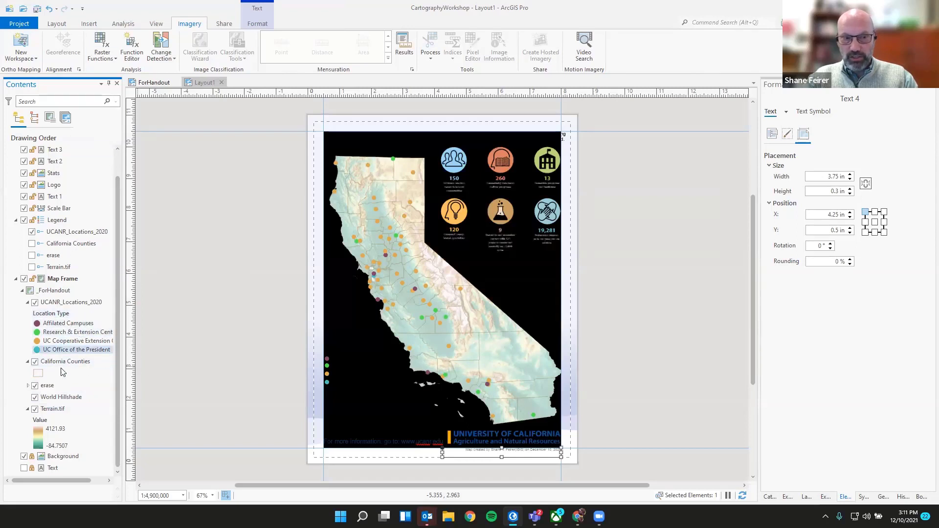
click(53, 386)
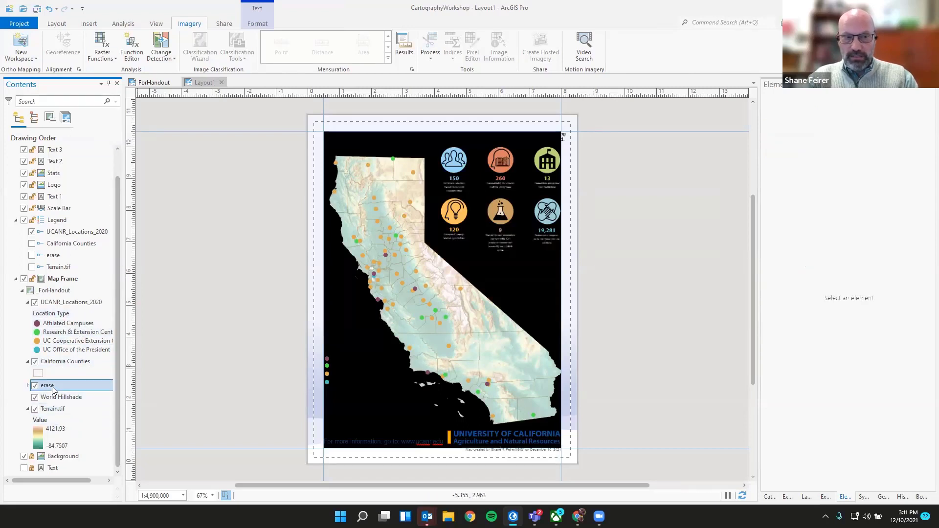
right_click(52, 387)
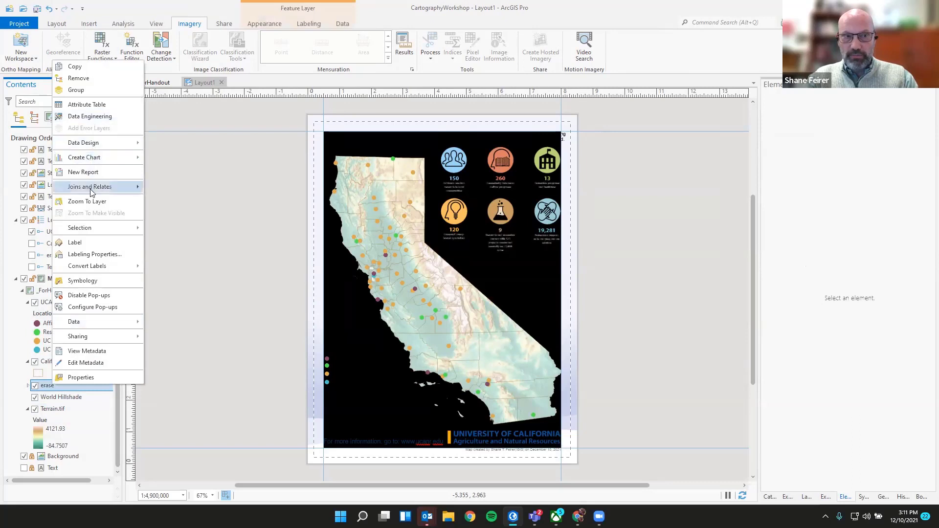
click(88, 201)
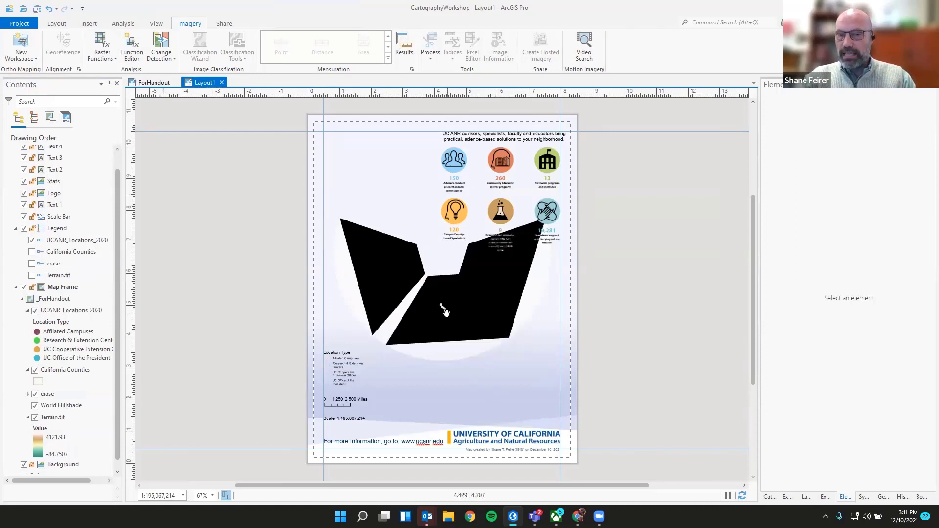
scroll(445, 311, up, 5)
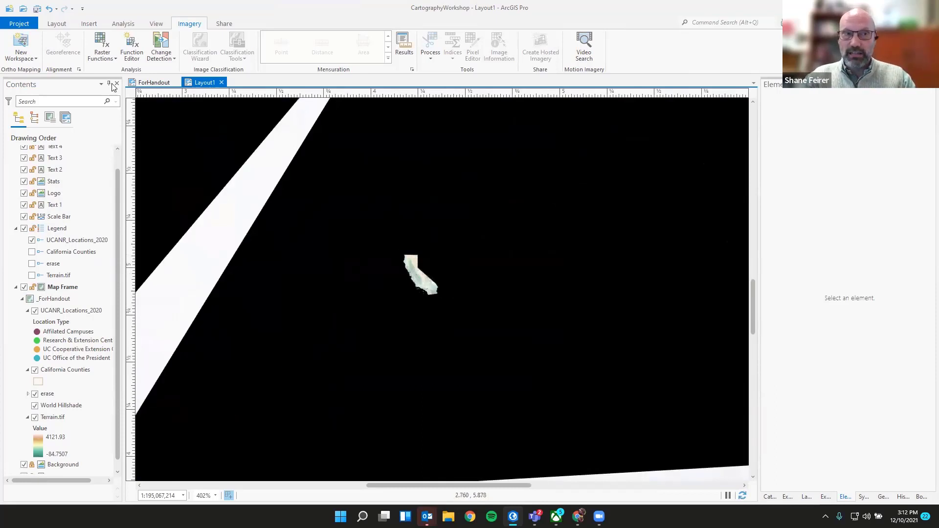
Step: Set the map frame scale to 1:4,900,000
click(56, 25)
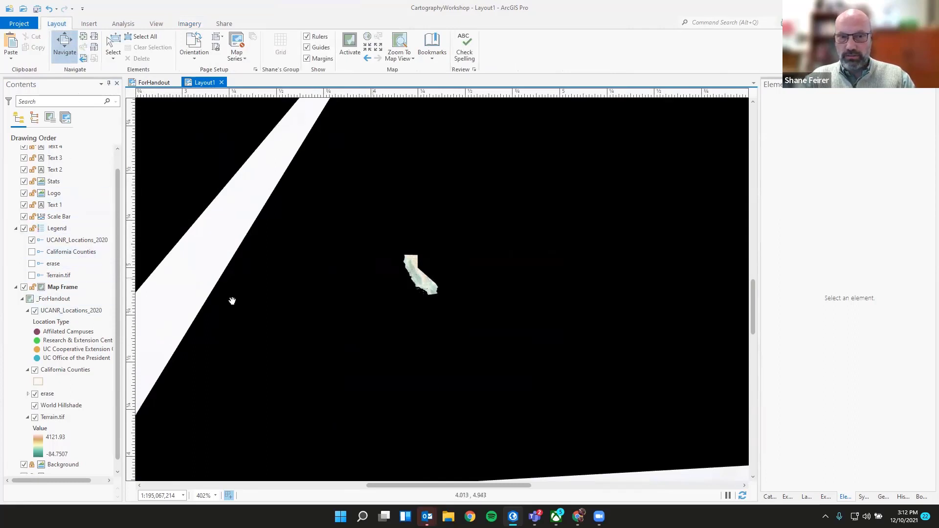
click(176, 496)
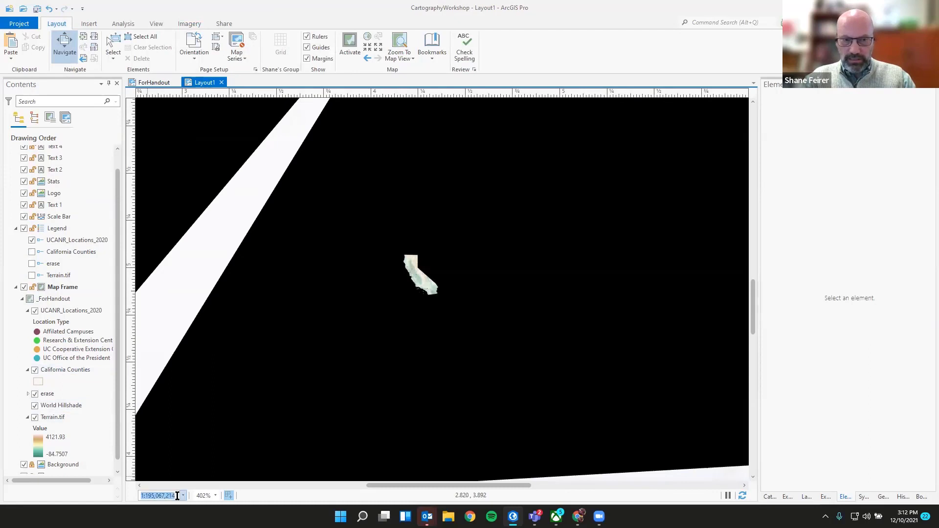
text(4900000)
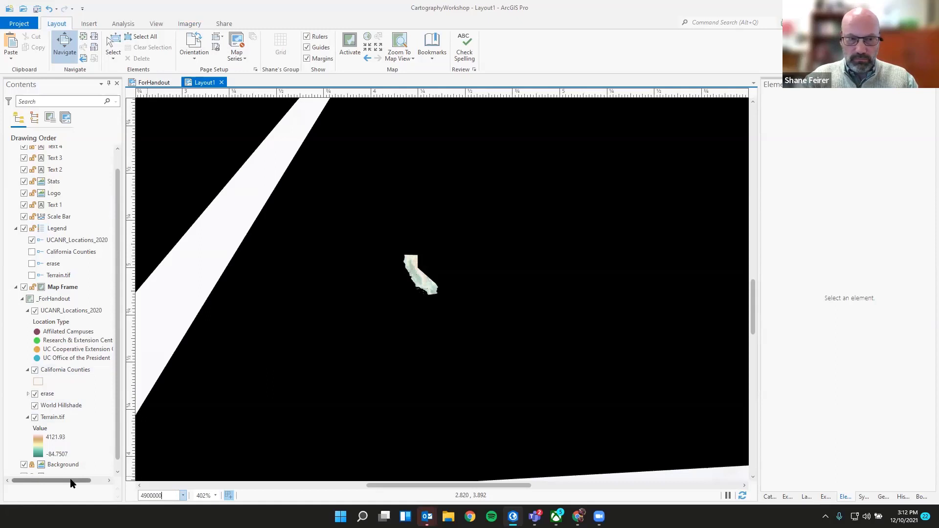
key(Return)
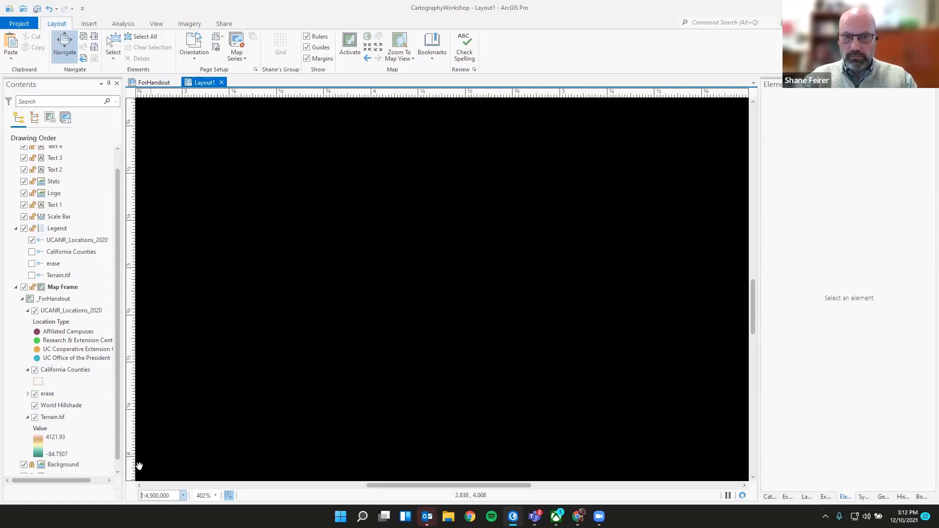
Step: Zoom the map frame to the California Counties layer and fit the whole page in view
right_click(64, 370)
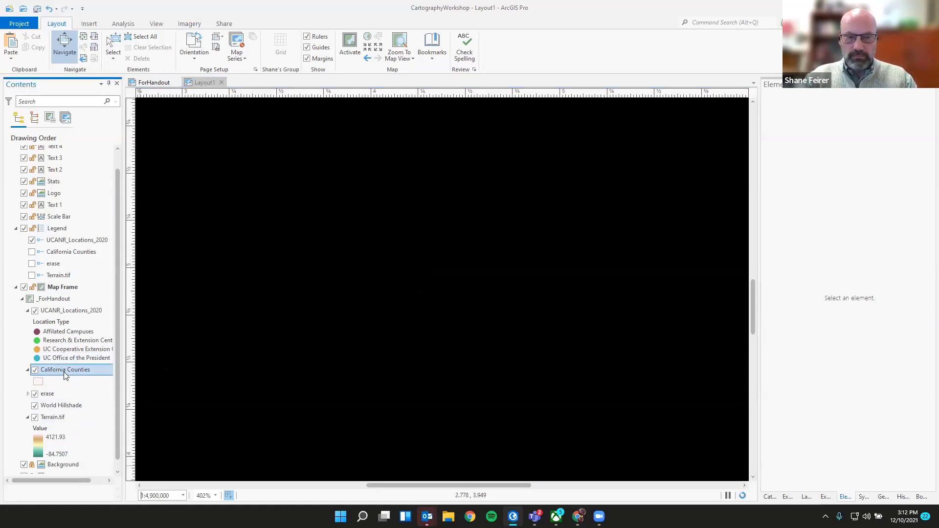
click(105, 186)
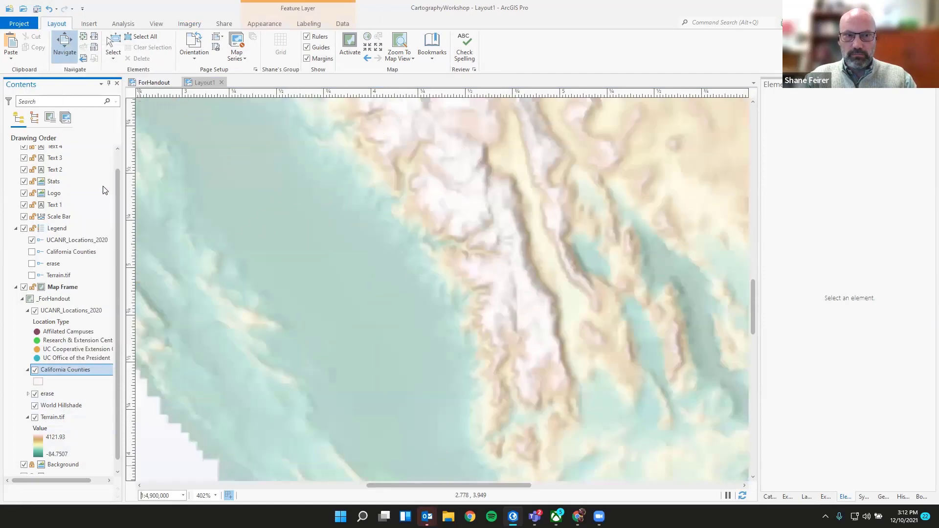
click(218, 270)
scroll(298, 232, down, 4)
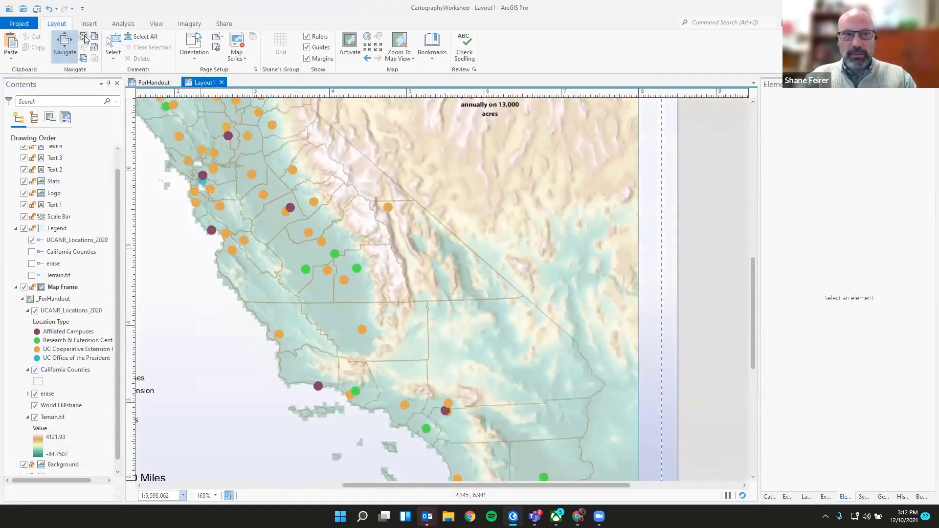
click(90, 47)
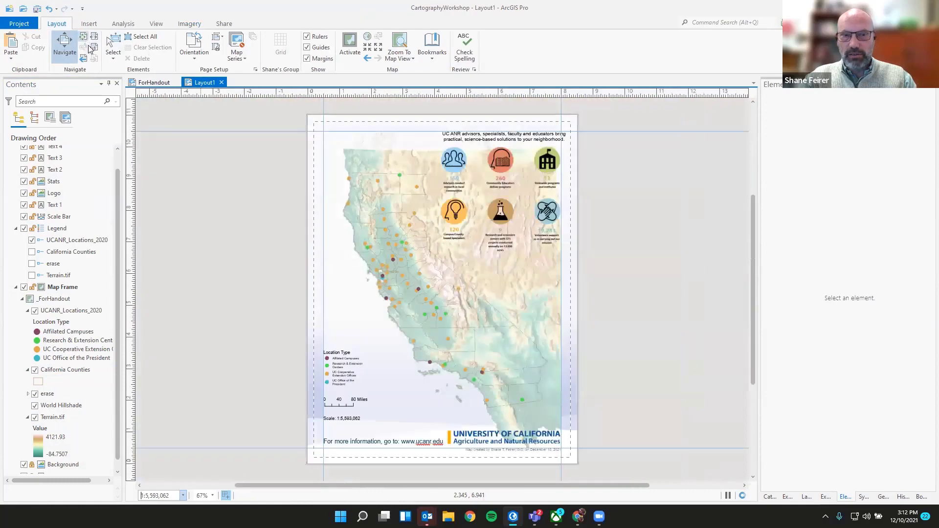
Step: Restore the map scale to 1:4,900,000 with California centered in the frame
click(171, 497)
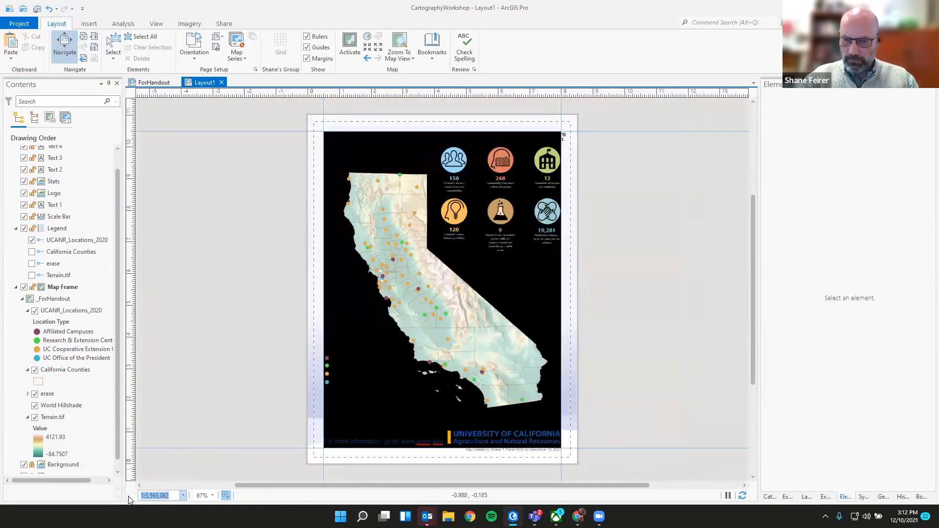
text(4900000)
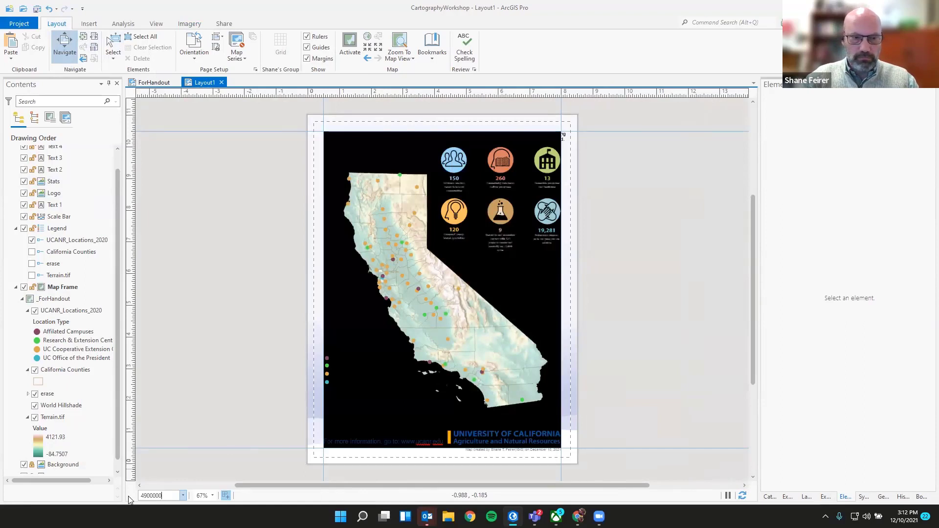
key(Return)
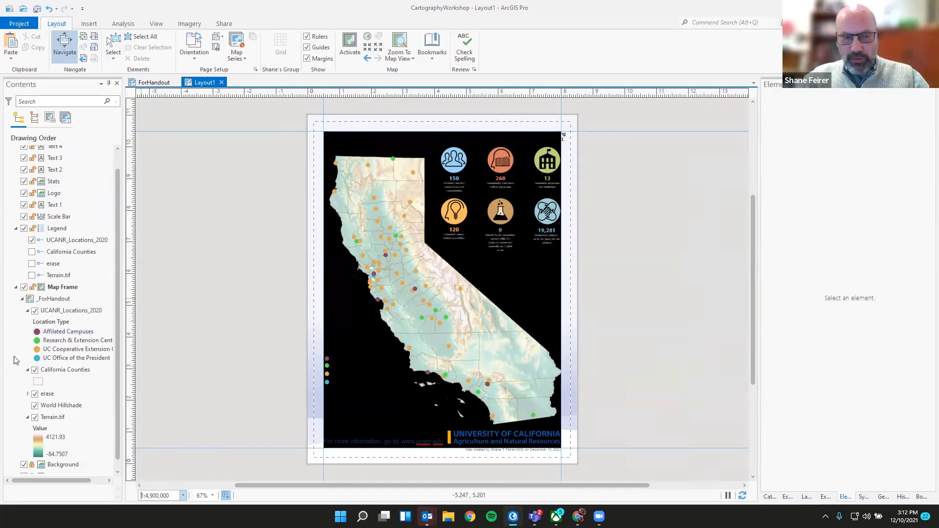
Step: Mask the World Hillshade layer using the erase layer as its mask source
click(53, 418)
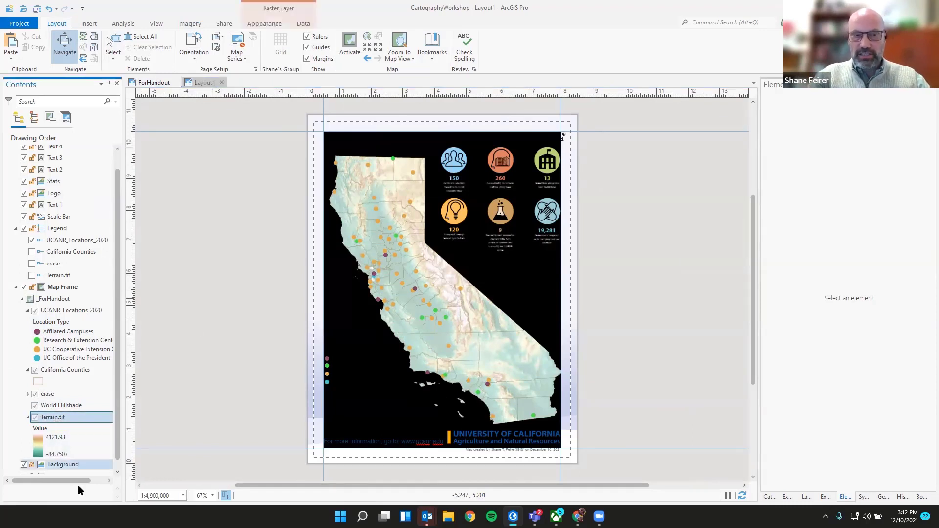
click(265, 24)
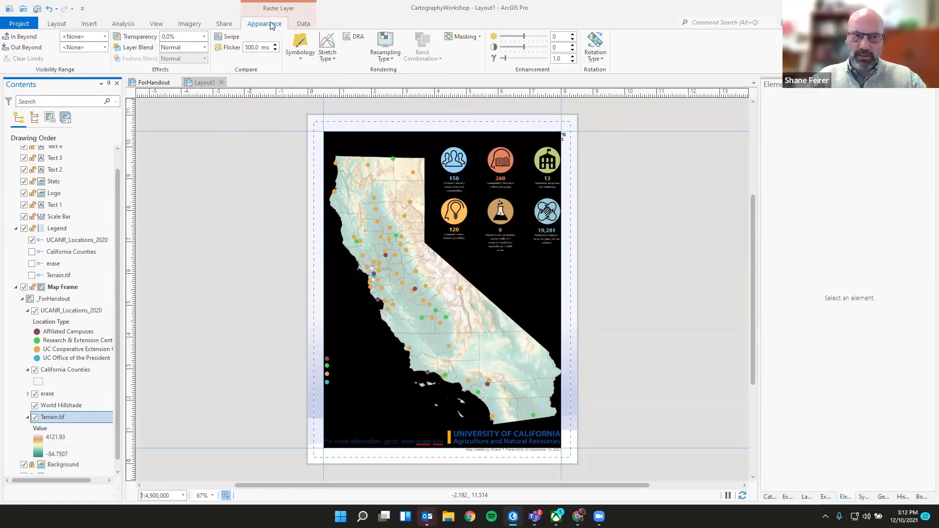
click(67, 406)
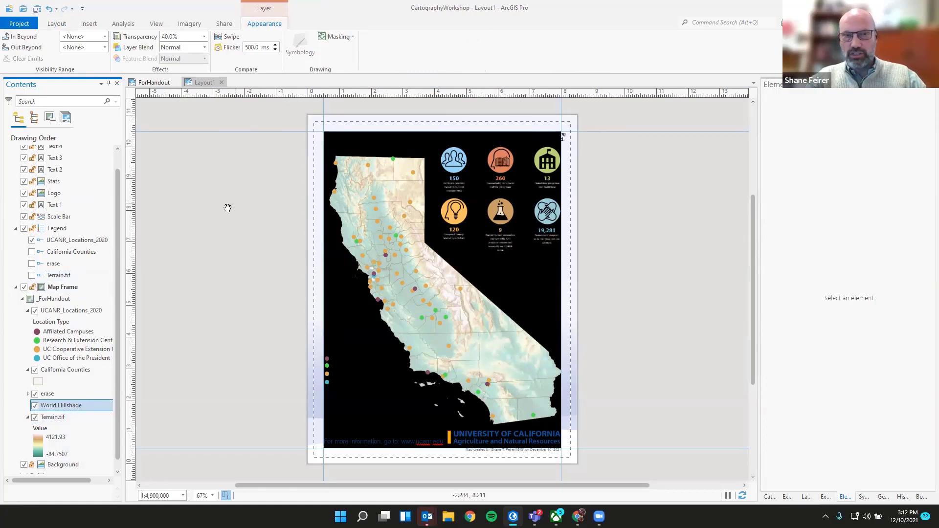
click(354, 39)
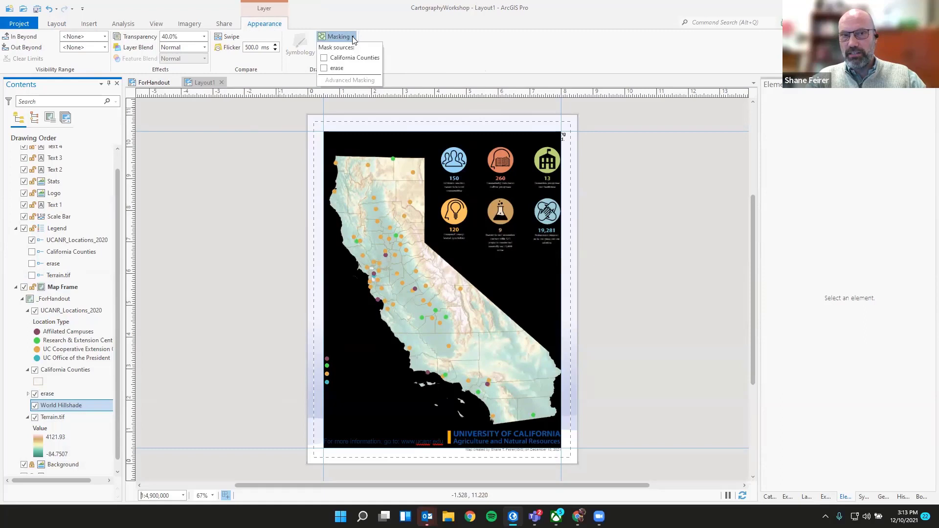
click(325, 70)
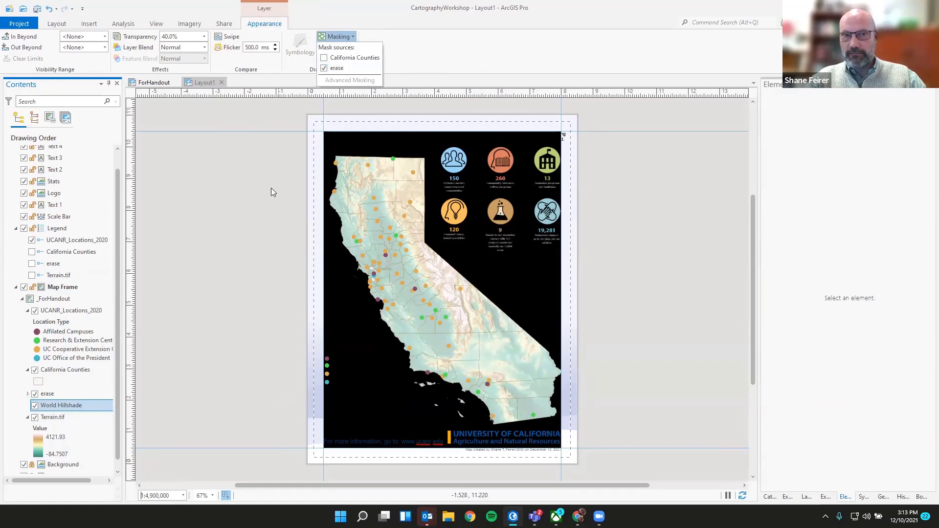
click(429, 59)
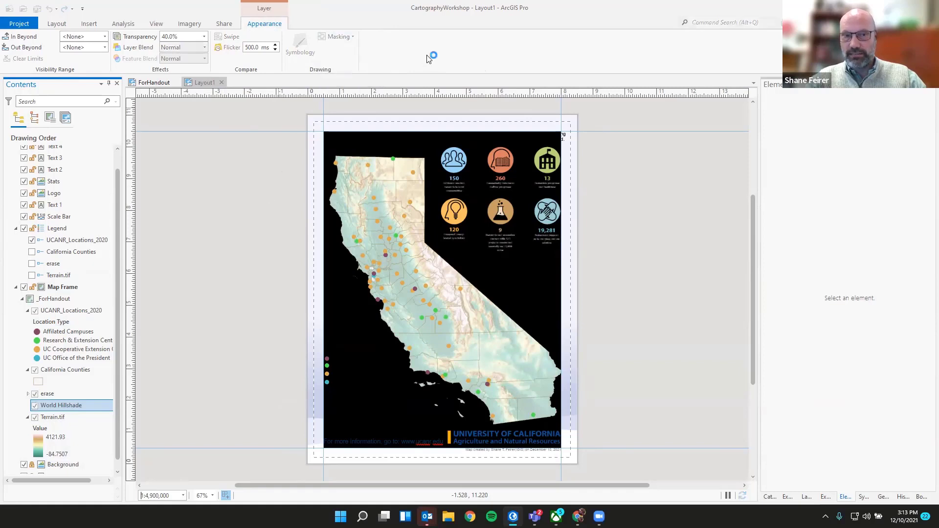
Step: Turn off the erase layer and apply it as the mask source for the Terrain.tif layer
click(35, 394)
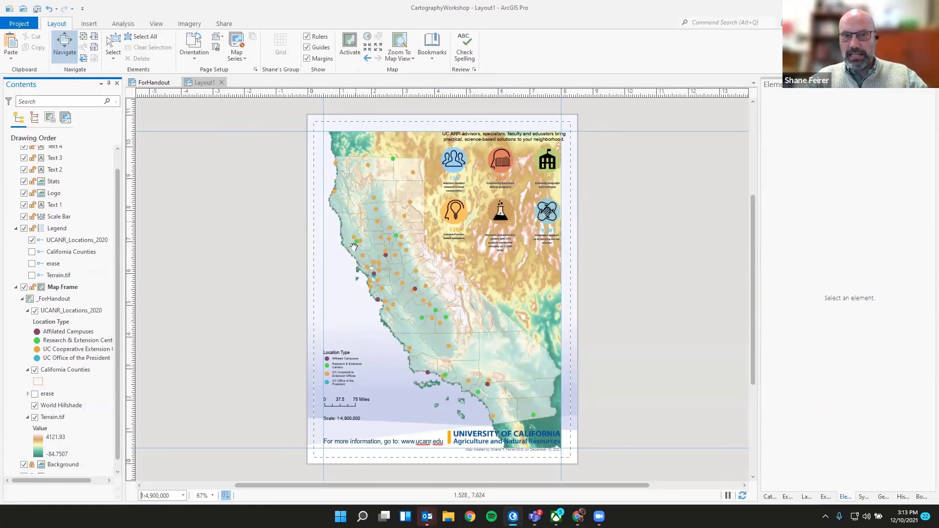
click(62, 417)
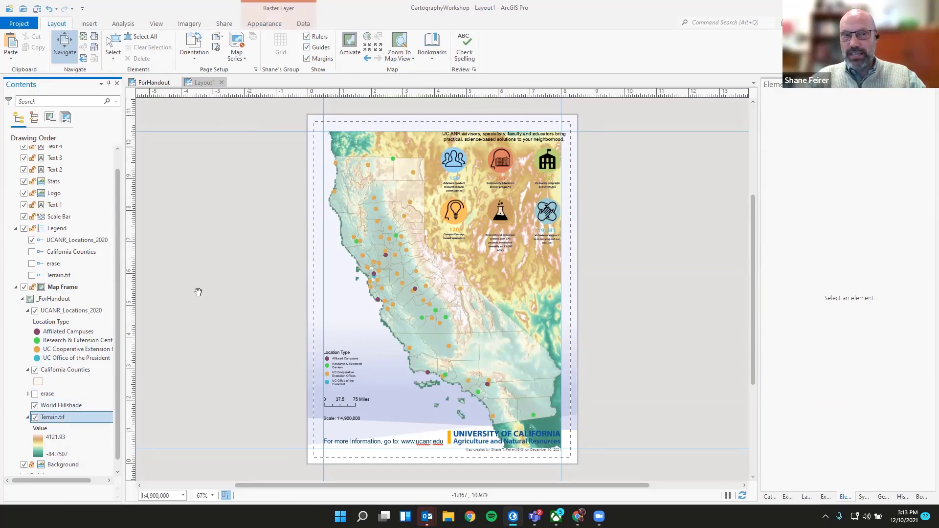
click(264, 23)
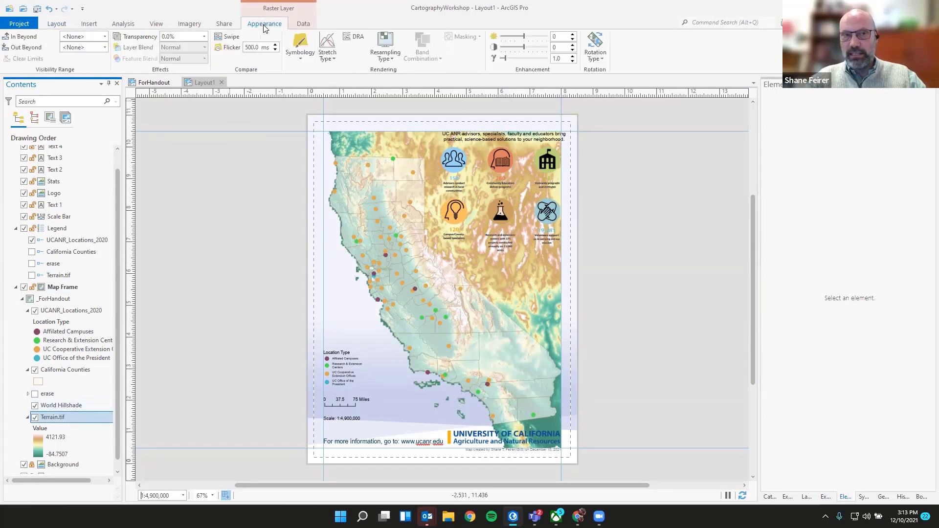
click(477, 39)
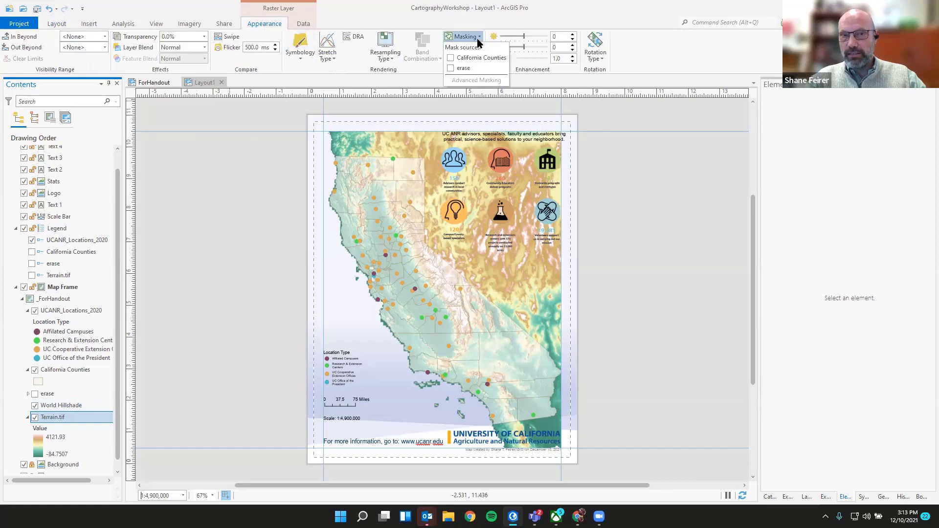
click(451, 69)
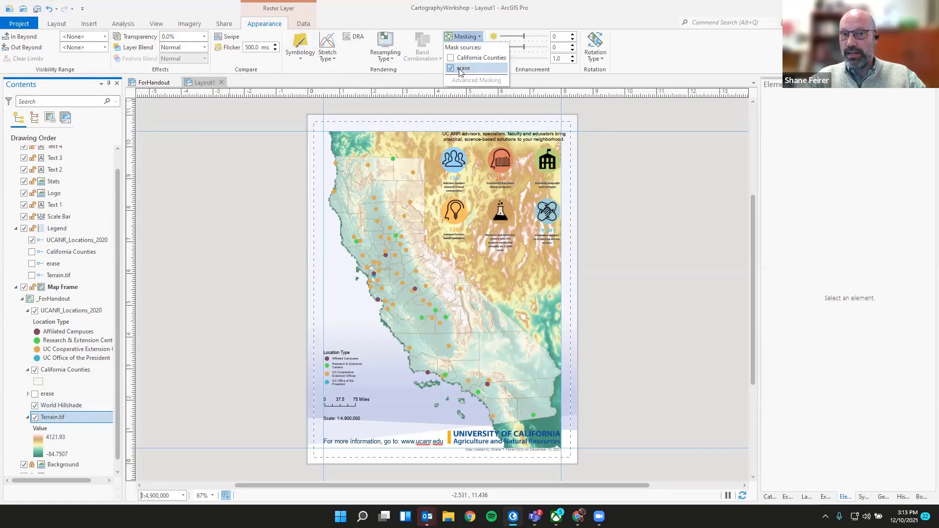
click(639, 54)
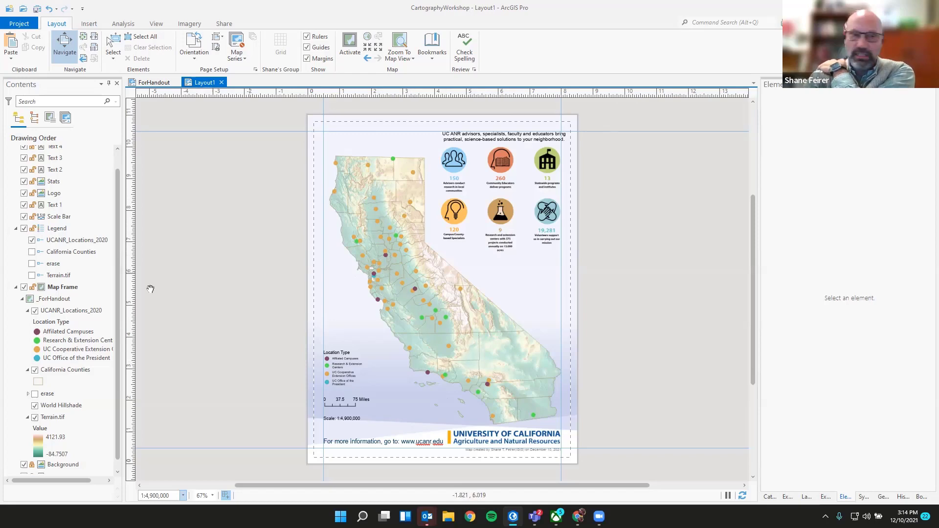
Step: Examine the Location Type legend symbols in the ForHandout layout as a reference for the point symbols
click(152, 83)
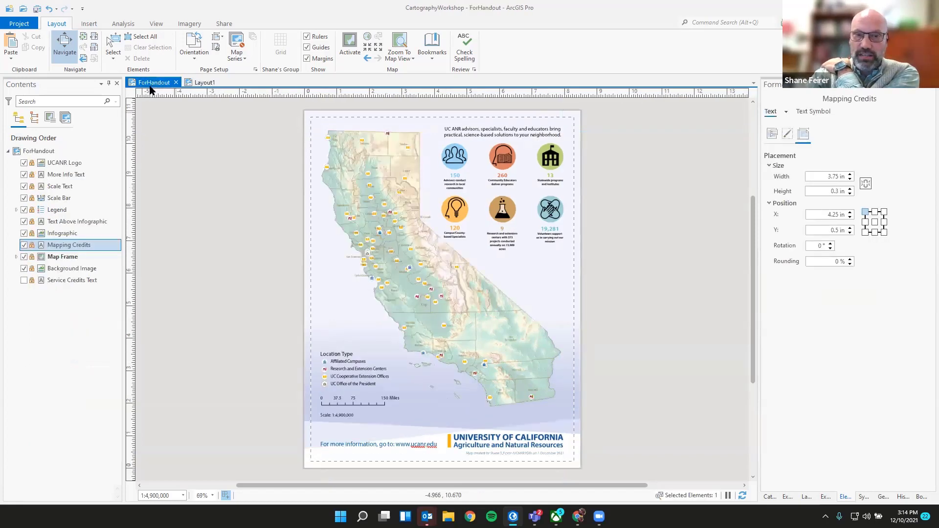
scroll(323, 381, up, 2)
scroll(327, 379, up, 5)
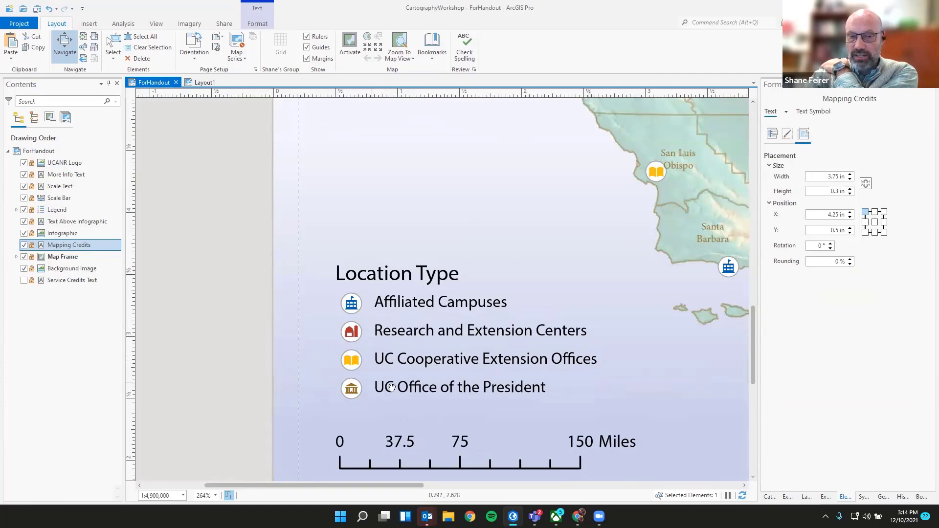
Step: In Layout1, replace the Affiliated Campuses point symbol with the medium School symbol from the ArcGIS 2D style
click(204, 82)
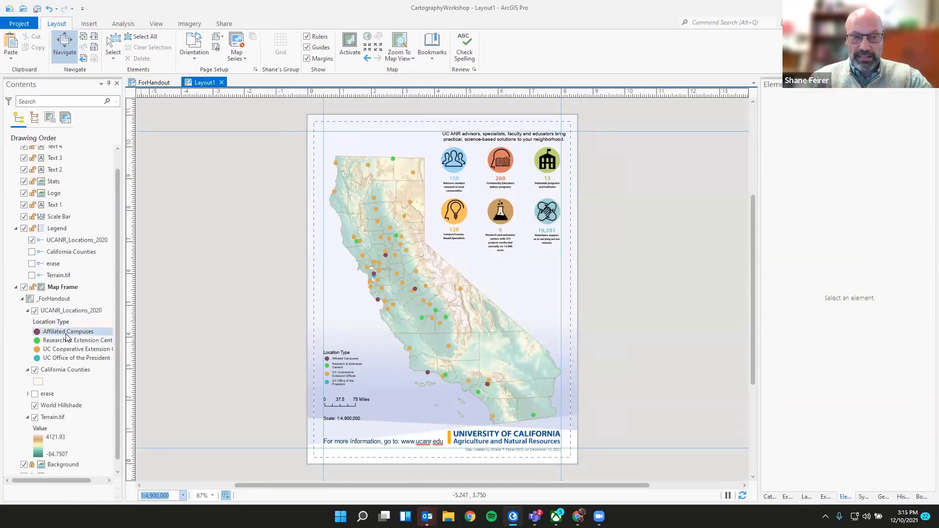
click(38, 332)
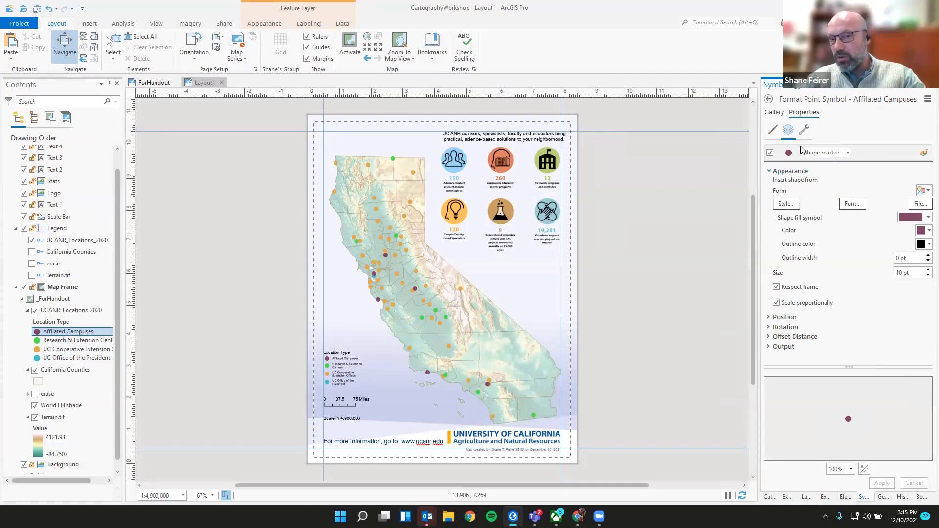
click(774, 112)
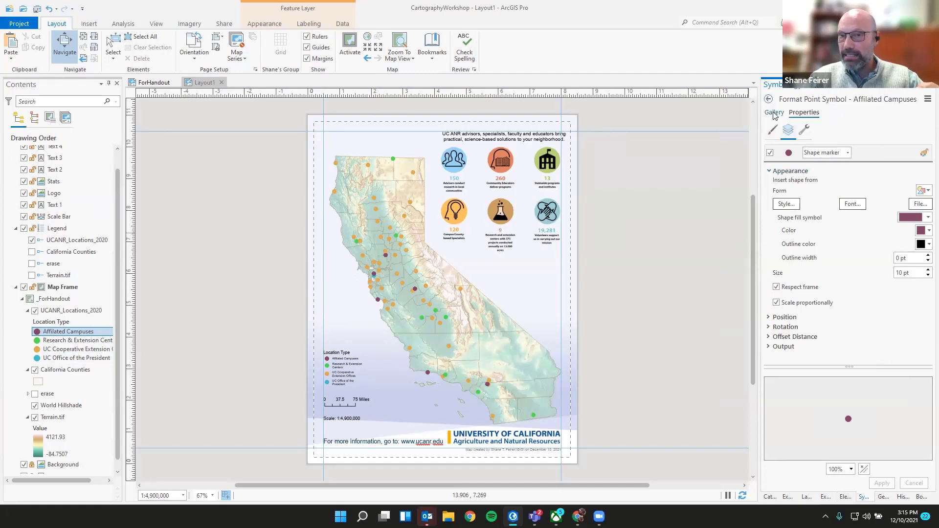
click(810, 131)
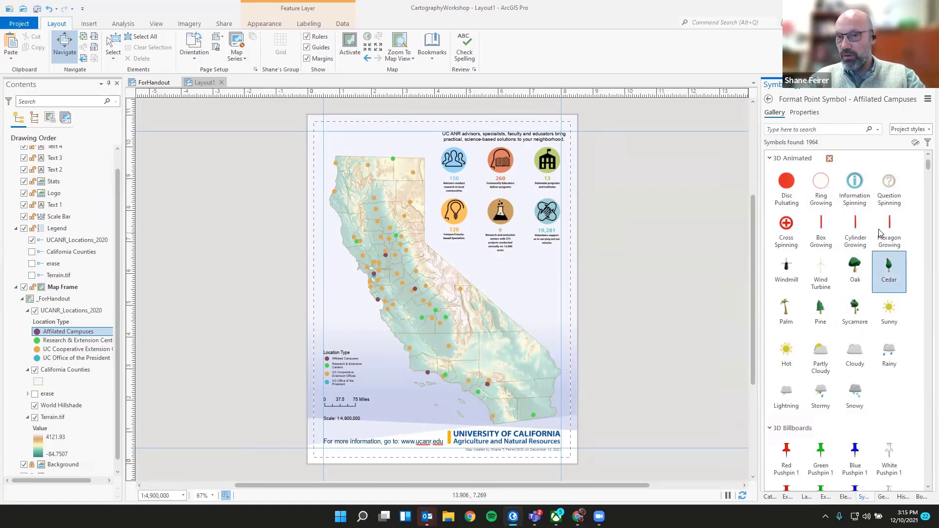
text(School)
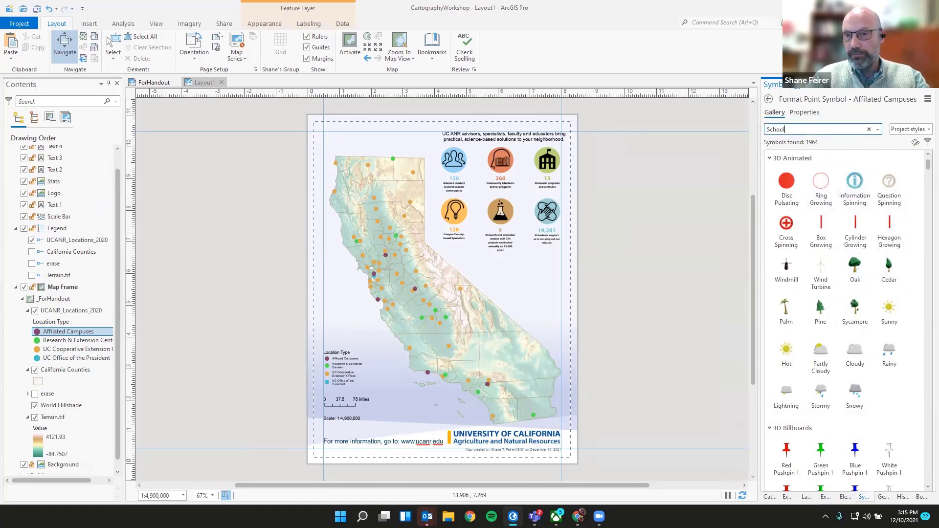
key(Return)
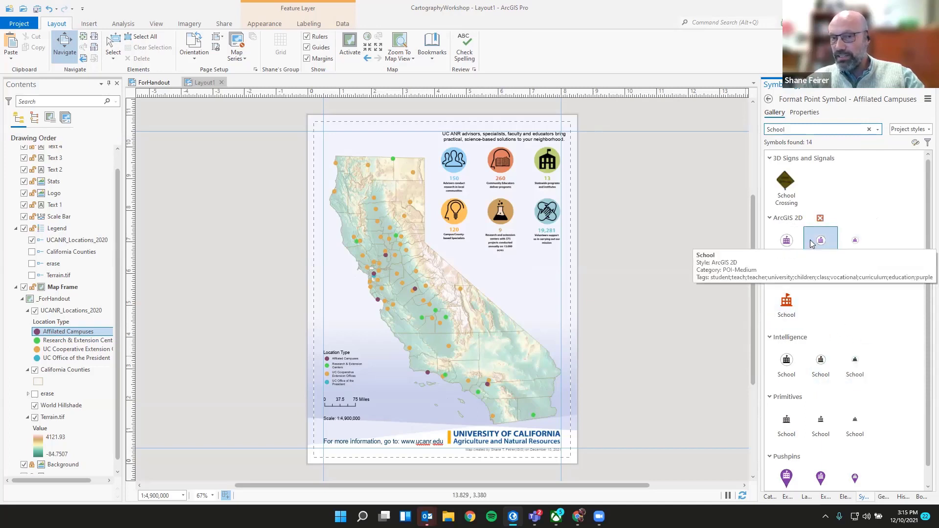
click(823, 260)
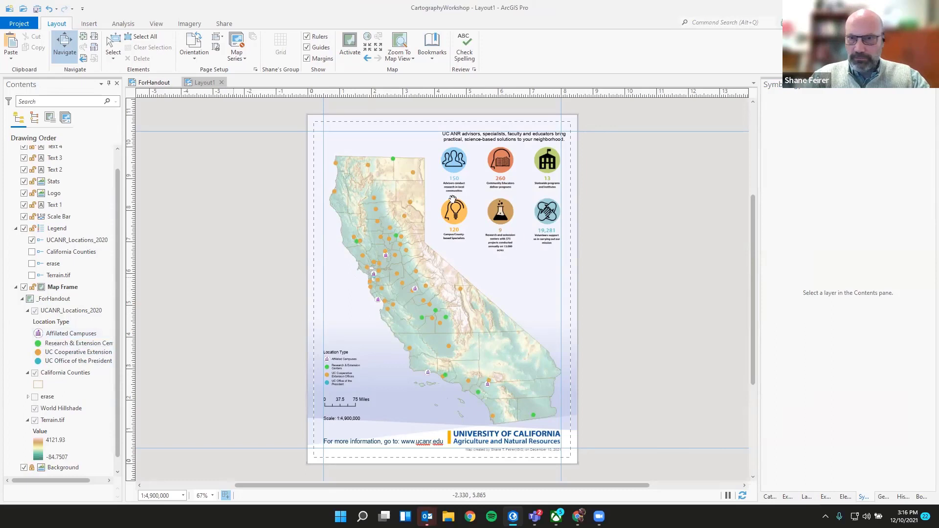
Step: Set the Affiliated Campuses School symbol's overall size to 12 pt
click(39, 334)
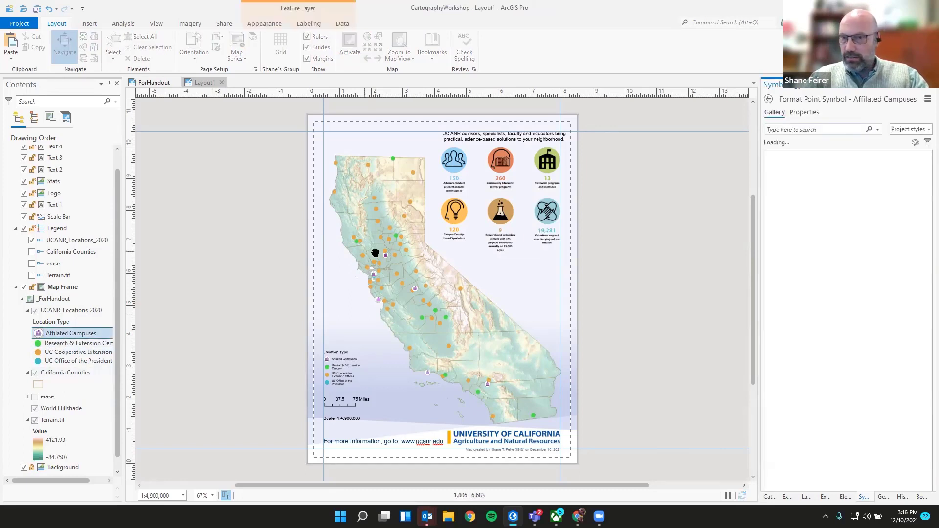
click(804, 113)
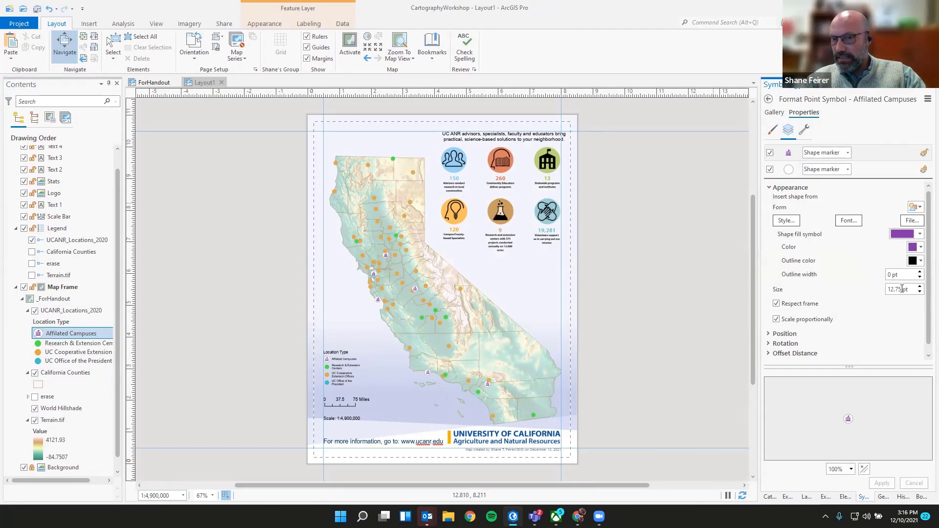
click(773, 130)
click(788, 131)
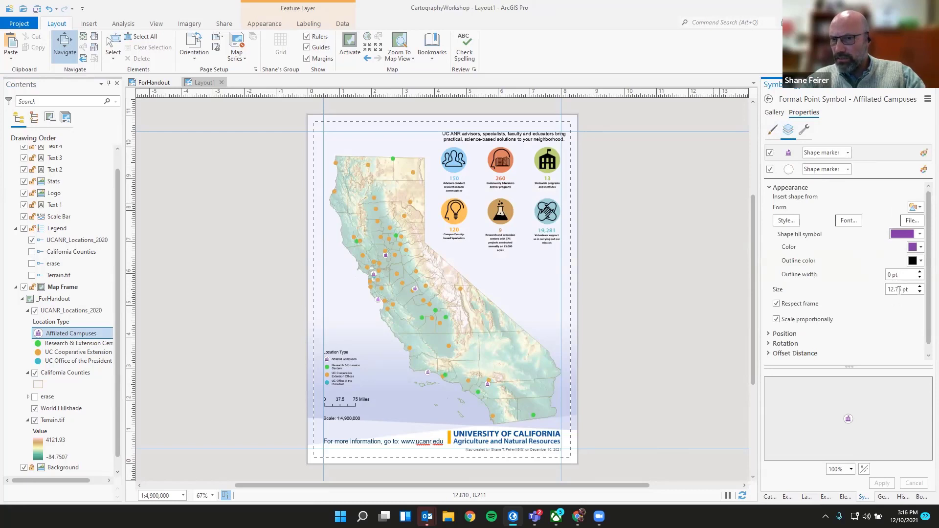
click(774, 130)
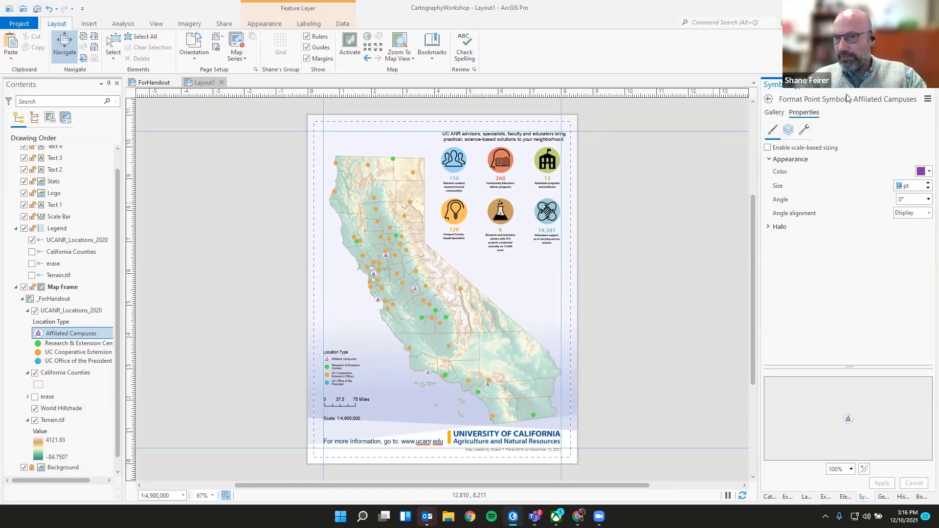
click(774, 113)
click(803, 112)
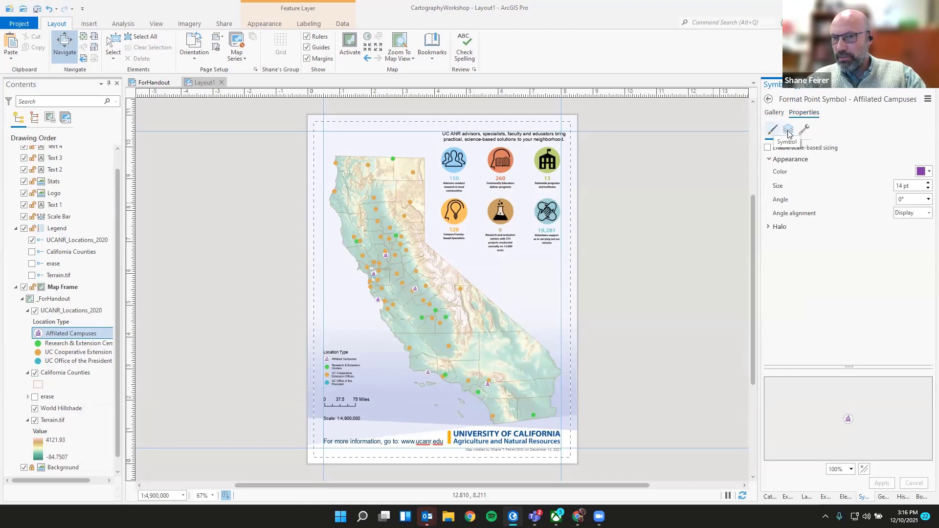
click(789, 130)
click(774, 131)
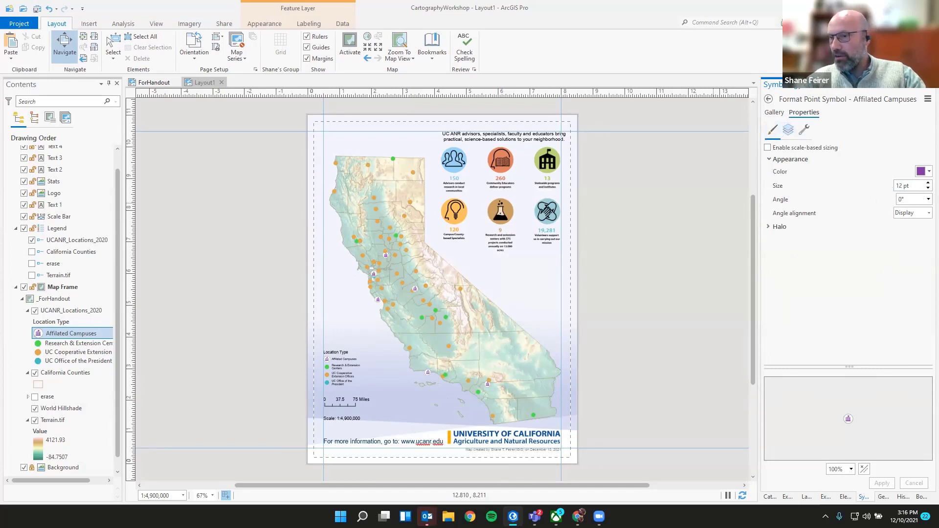
Step: Recolor the Affiliated Campuses symbol with the blue from the UCANR colors and apply the formatting
click(925, 173)
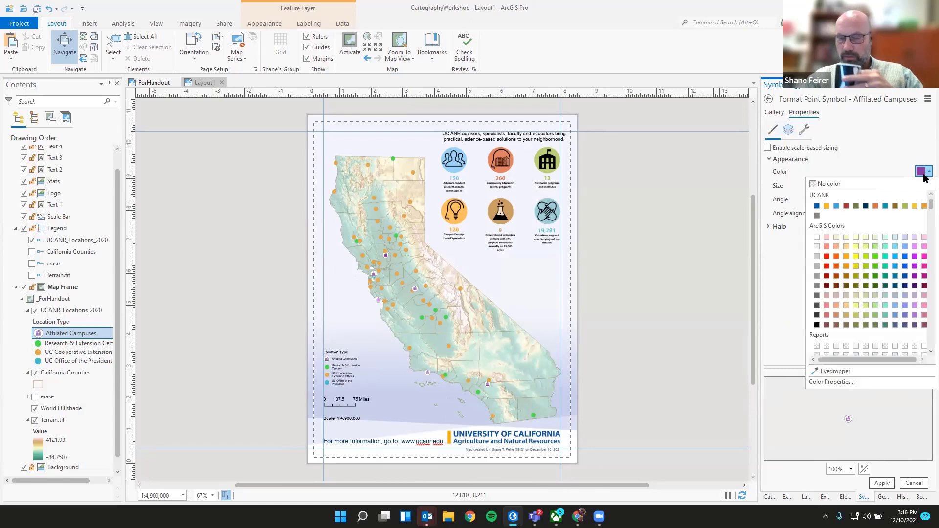
click(816, 206)
click(886, 487)
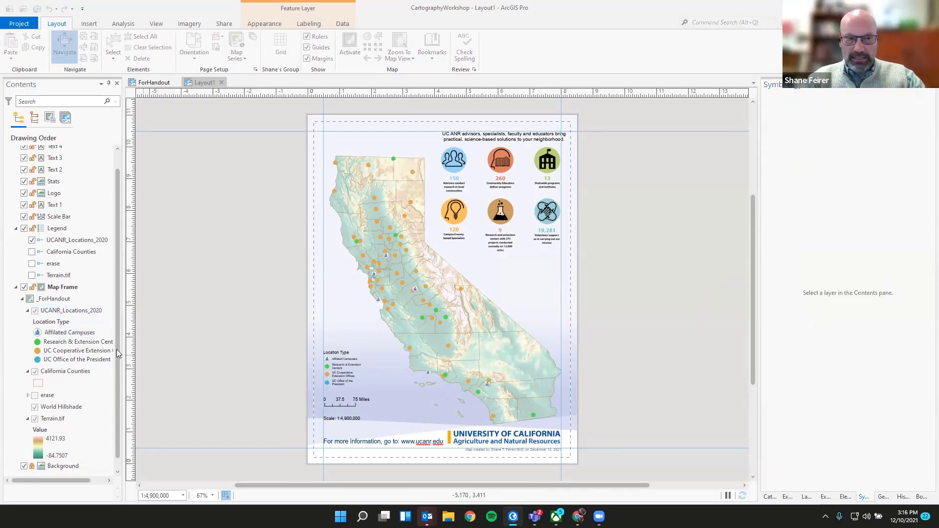
Step: Find "Farm" symbols and assign the smallest Farm symbol from the Intelligence style to Research & Extension Centers
click(38, 342)
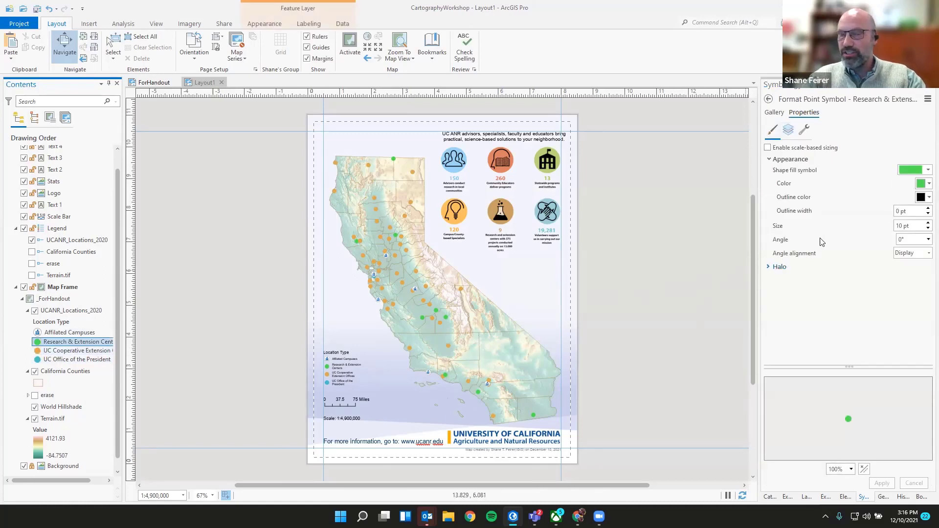
click(775, 113)
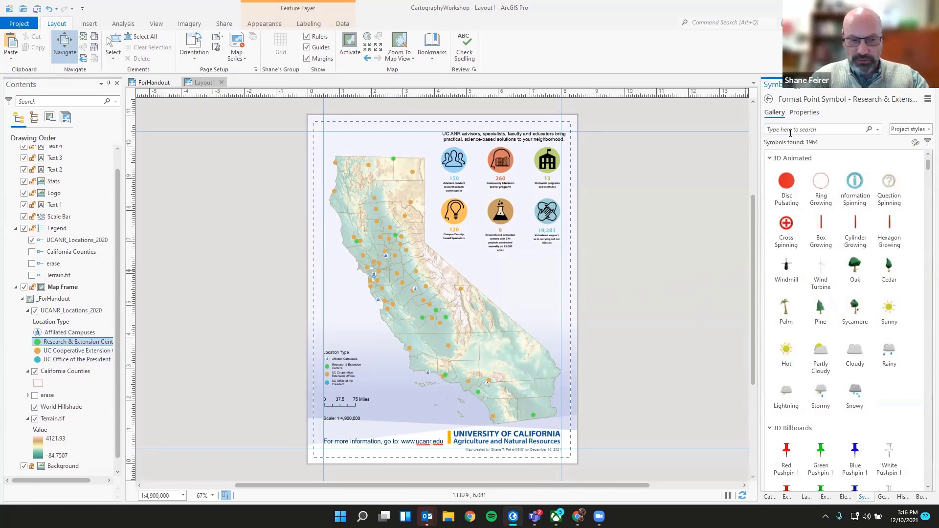
text(F)
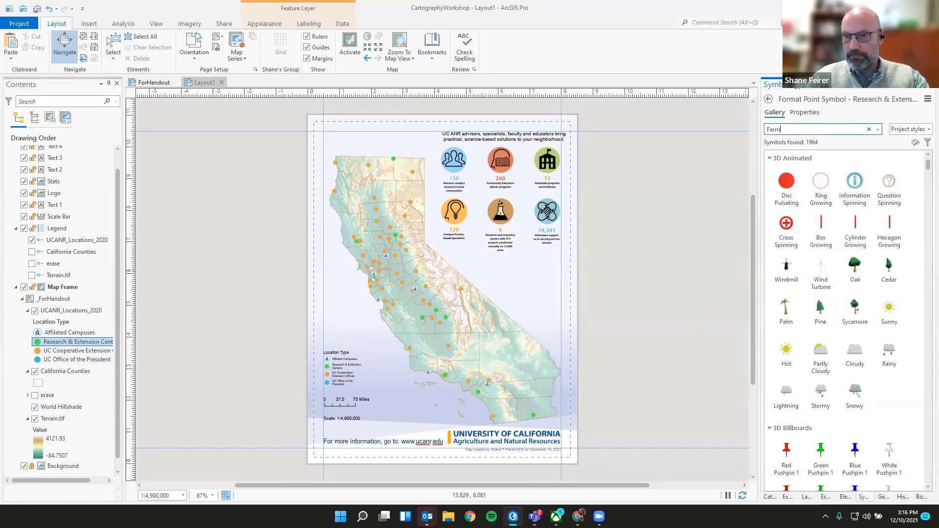
text(arm)
key(Return)
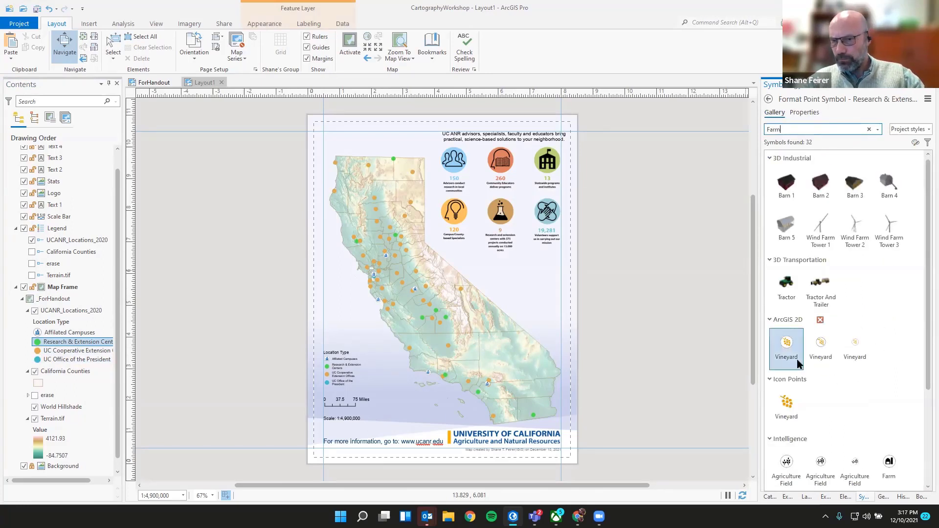
scroll(859, 361, down, 1)
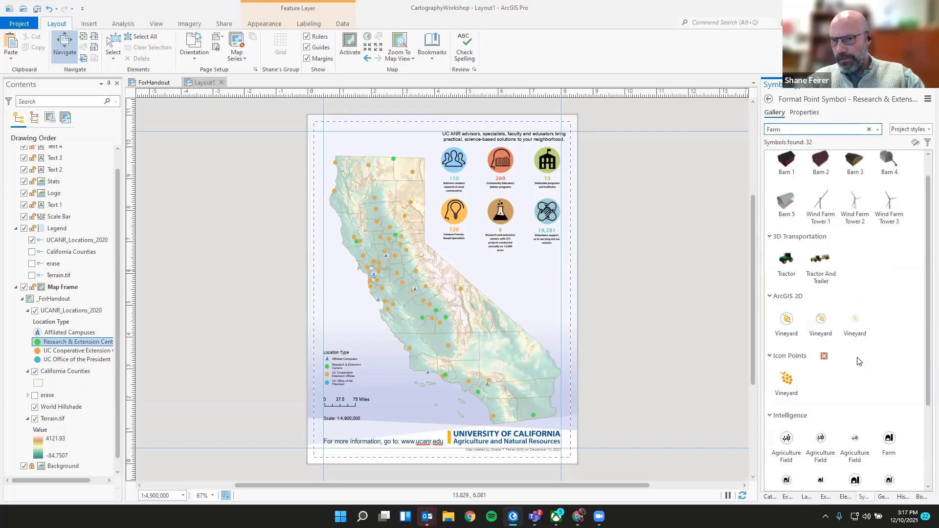
scroll(859, 361, down, 1)
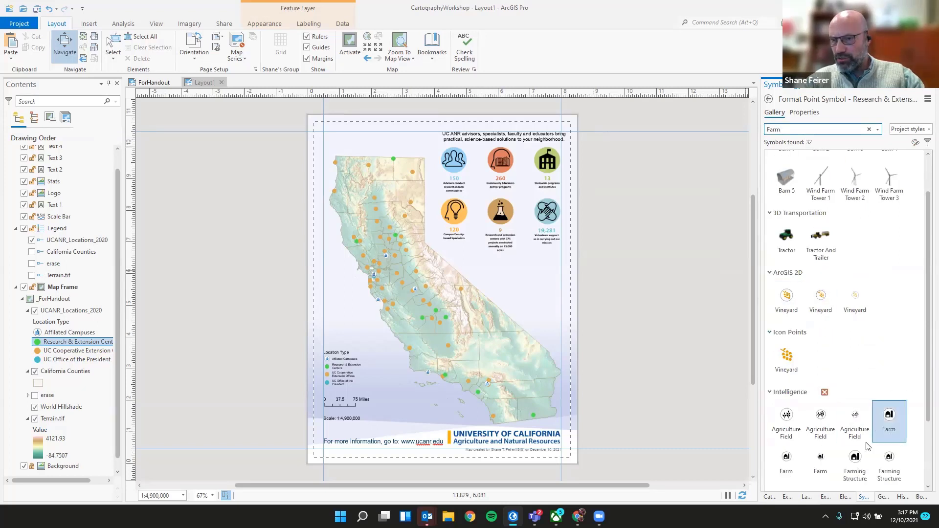
click(823, 459)
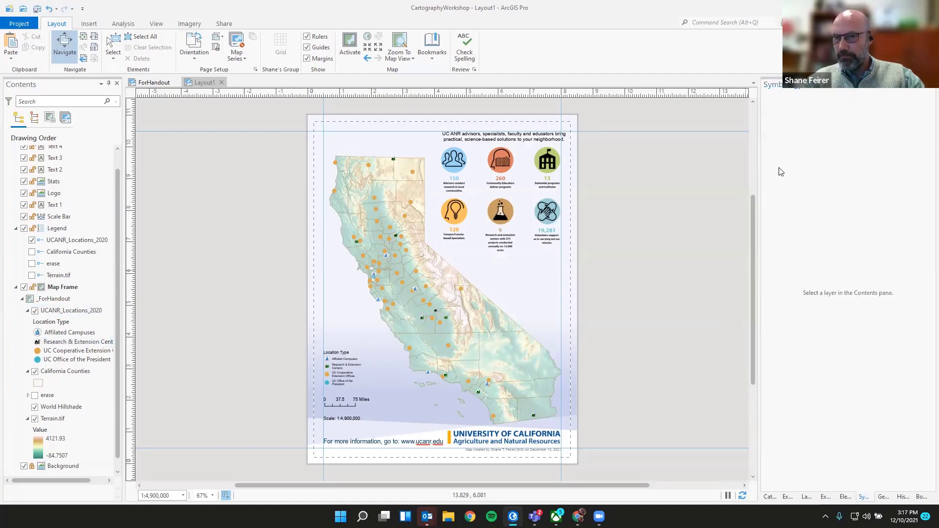
Step: Set the Research & Extension Centers symbol to 12 pt and the UCANR red, and apply the formatting
click(38, 342)
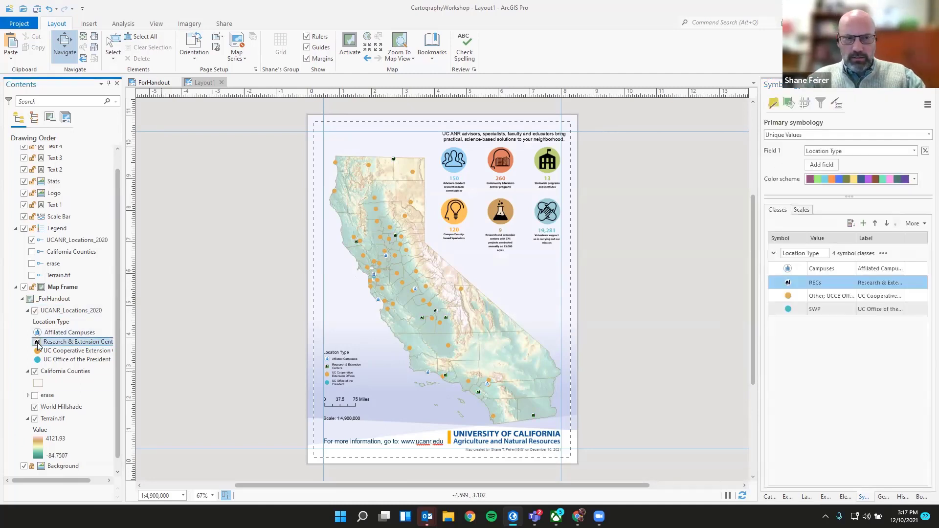
click(803, 113)
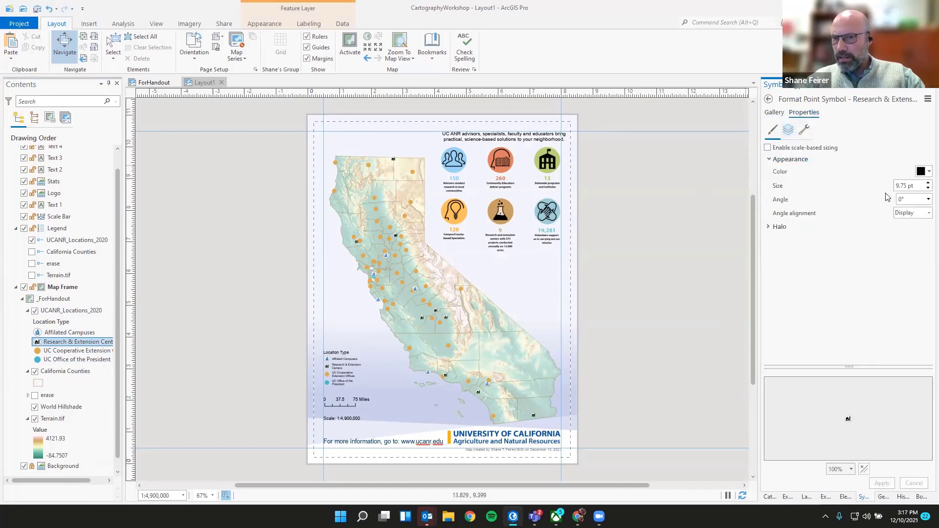
click(908, 185)
text(12)
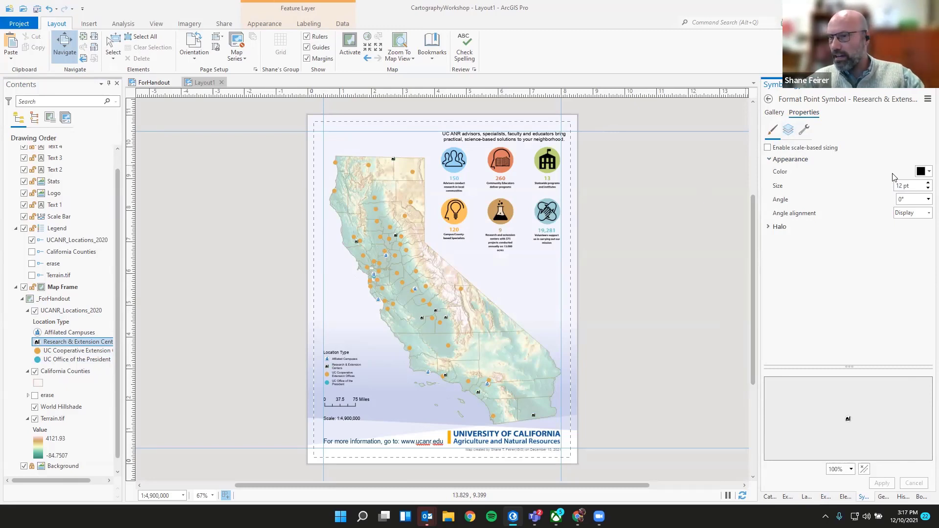
click(922, 175)
click(847, 206)
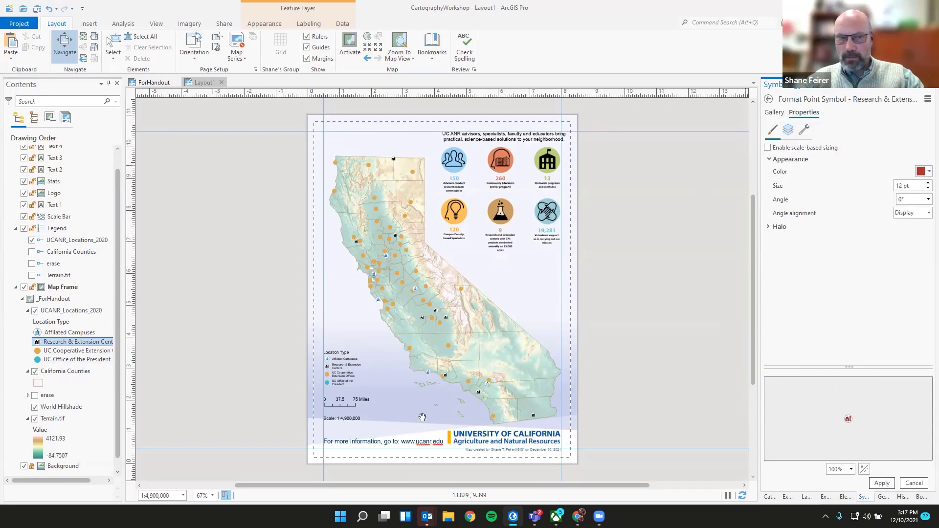
click(38, 350)
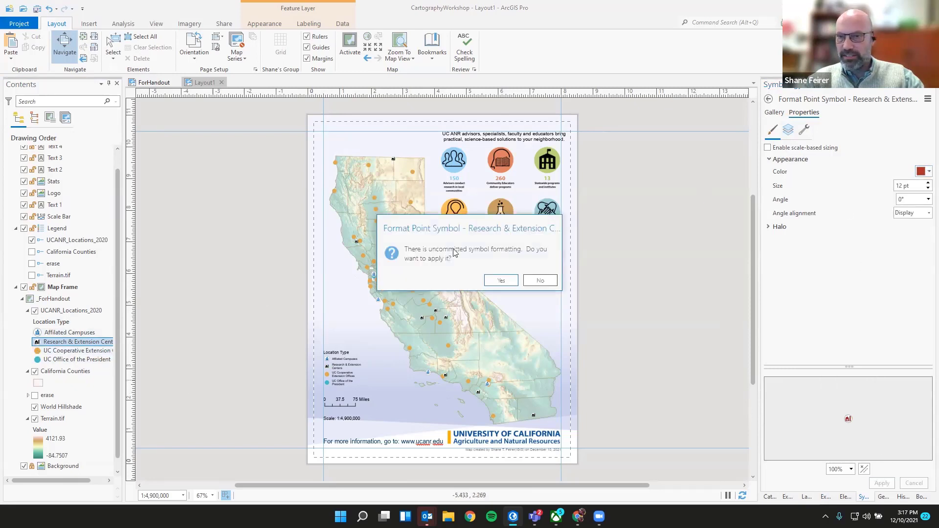
click(495, 280)
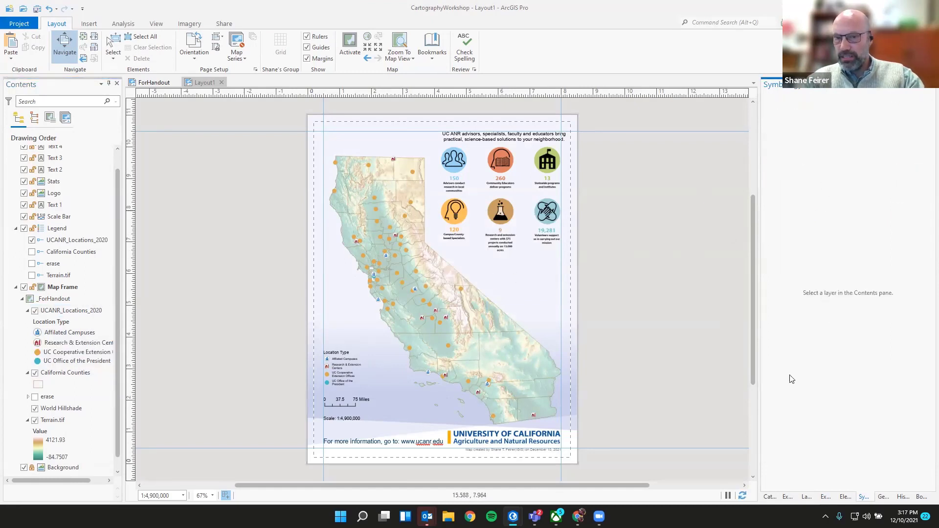
Step: Find "Library" symbols and assign the largest ArcGIS 2D Library symbol to UC Cooperative Extension Offices
click(38, 352)
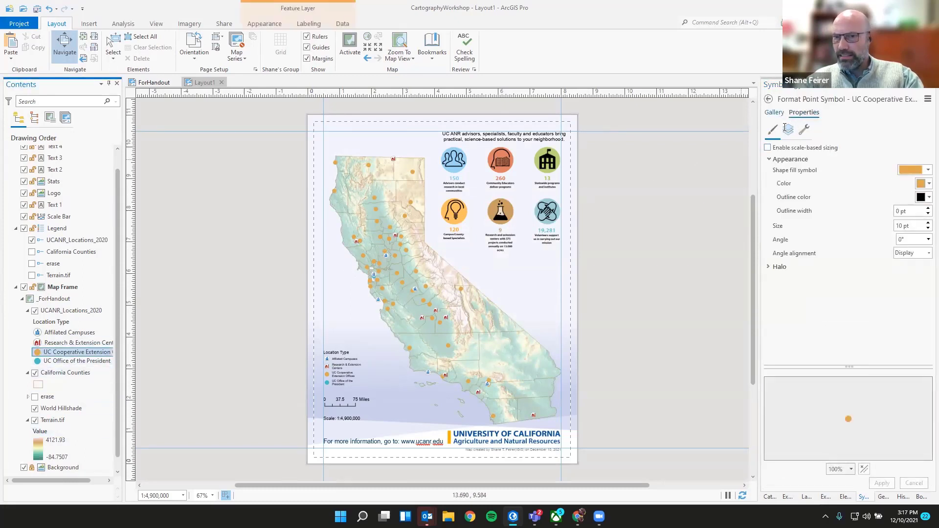
click(775, 112)
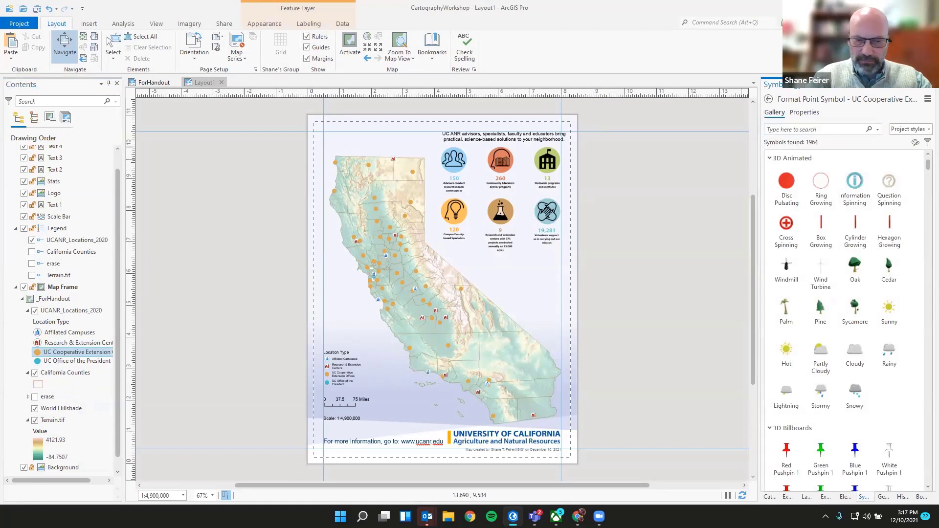
click(804, 129)
text(Library)
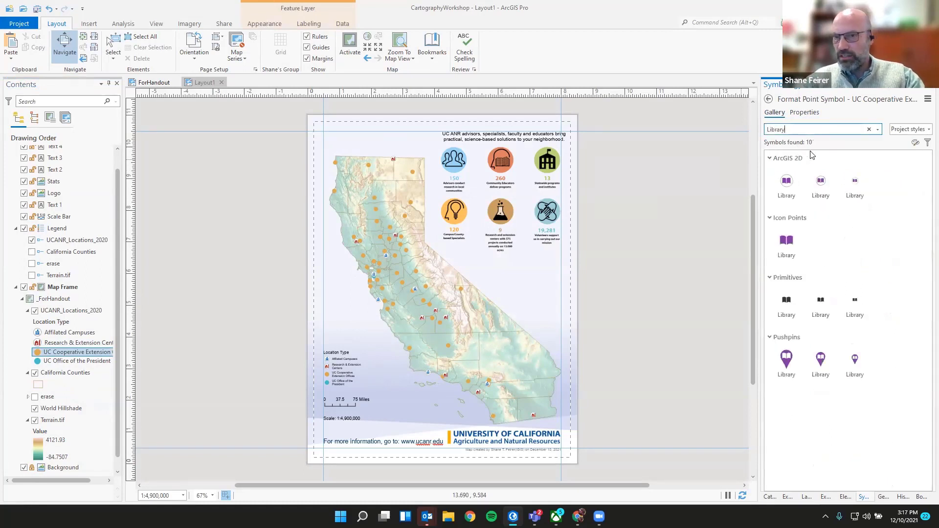
click(788, 183)
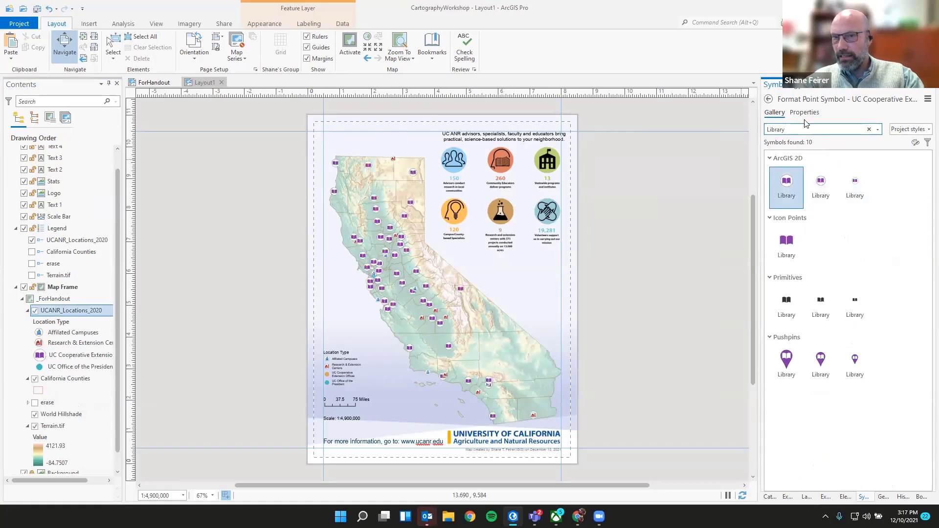
Step: Set the UC Cooperative Extension Offices symbol to 12 pt and the UCANR gold, and apply the formatting
click(38, 356)
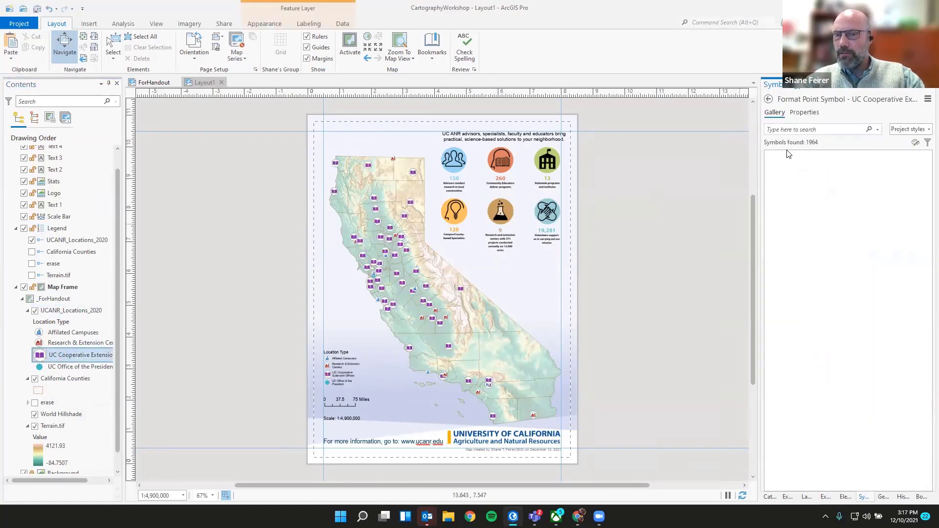
click(804, 113)
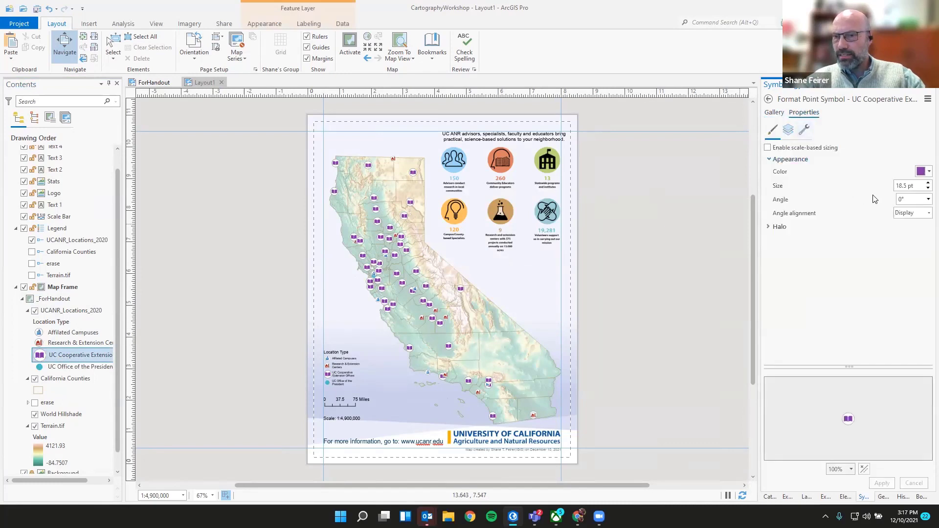
double_click(900, 186)
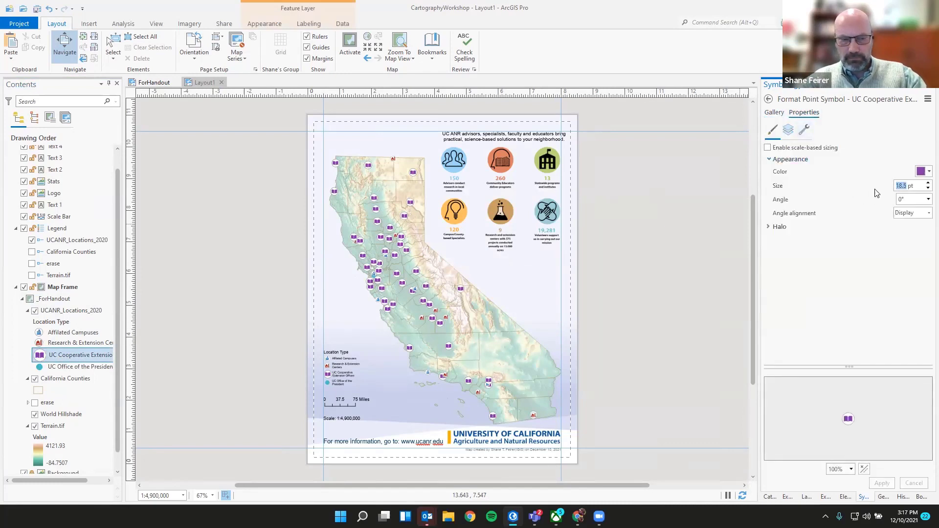
text(12)
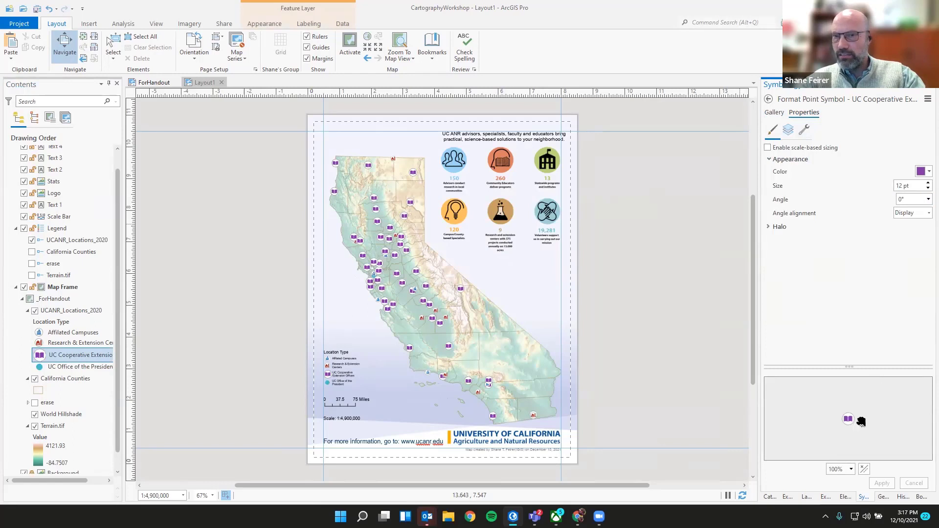
click(926, 172)
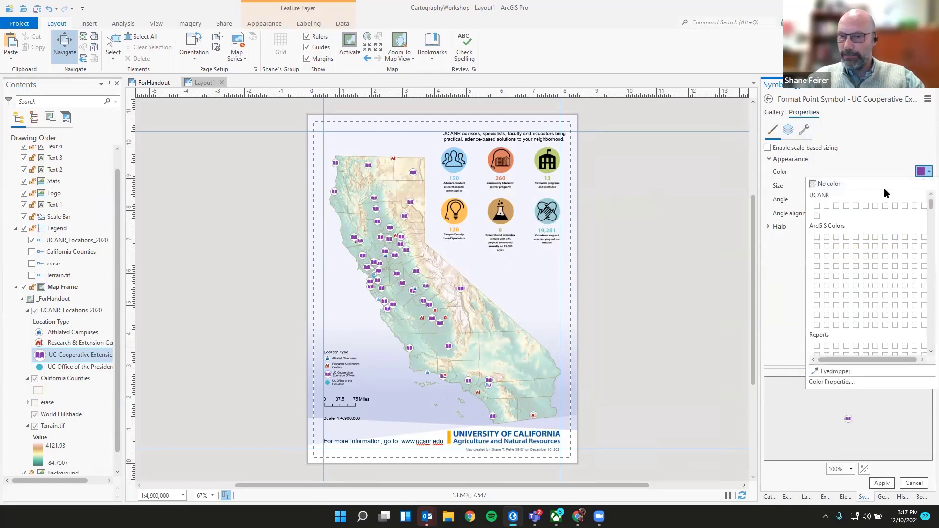
click(827, 206)
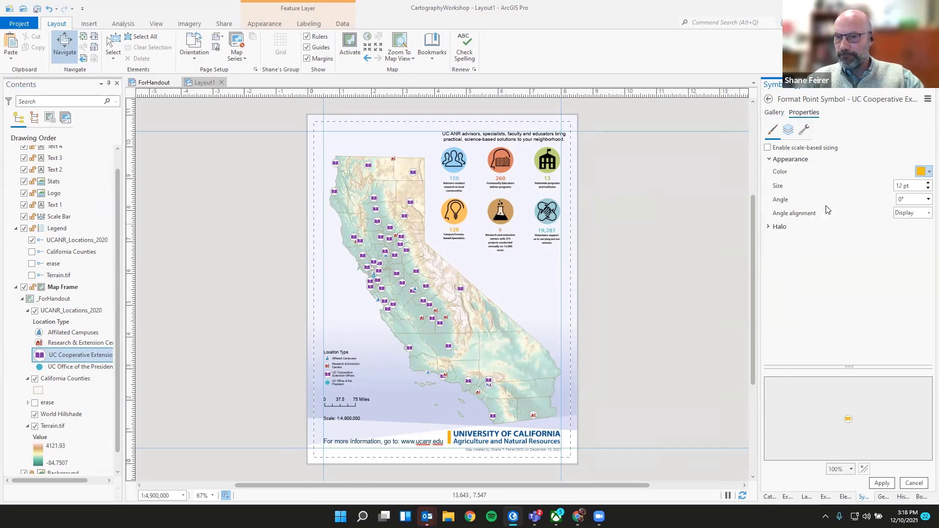
click(771, 105)
click(462, 281)
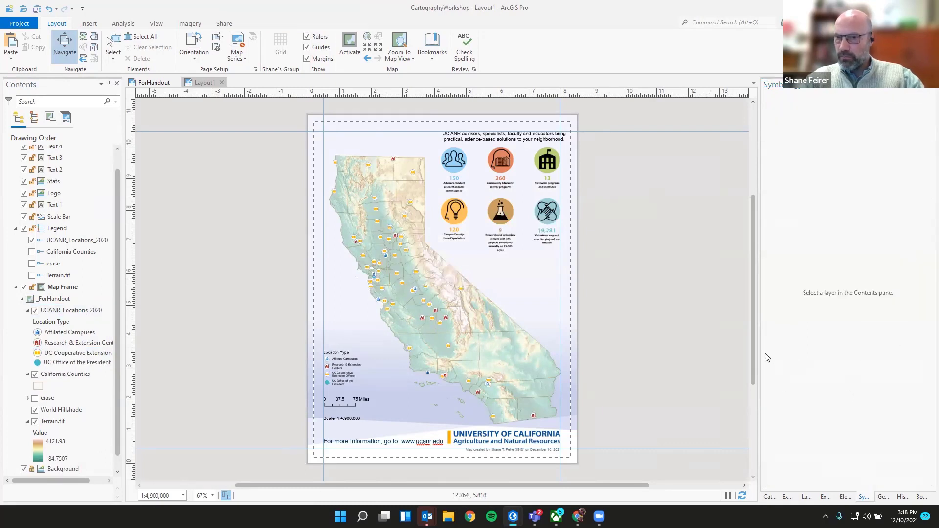
Step: Find "City Hall" symbols and assign the 14 pt City Hall symbol to UC Office of the President
click(38, 364)
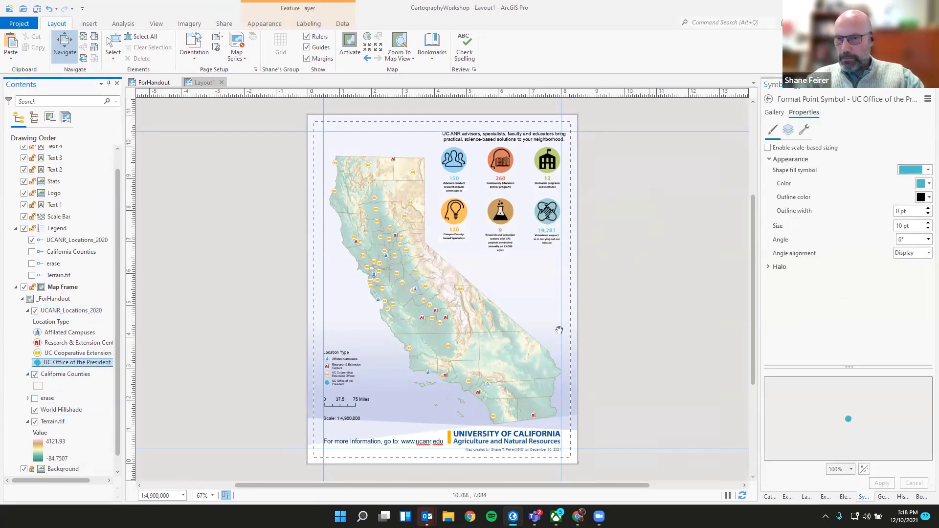
click(774, 113)
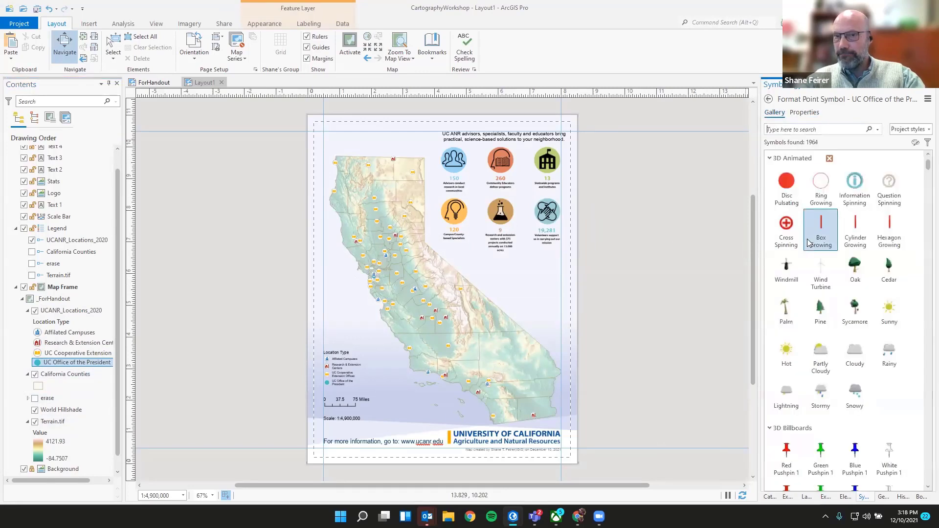
click(831, 129)
text(City Hall)
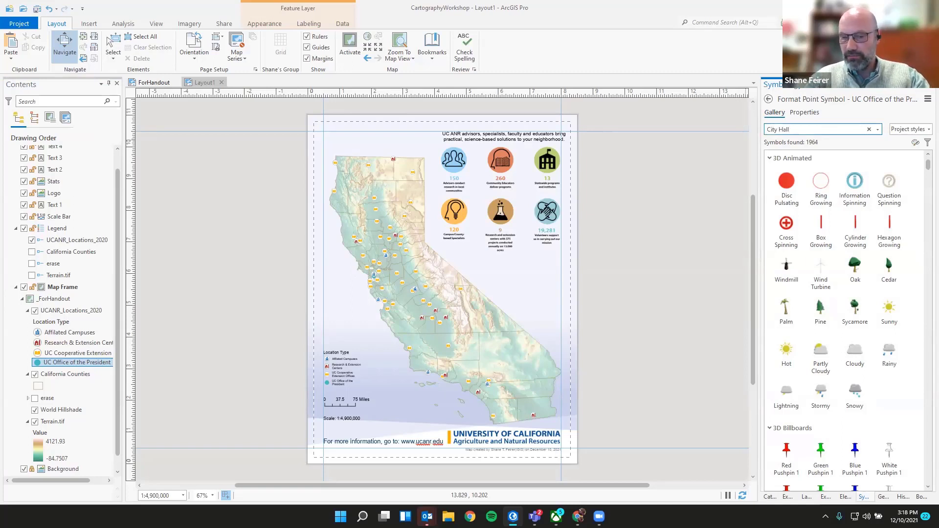
key(Return)
click(821, 185)
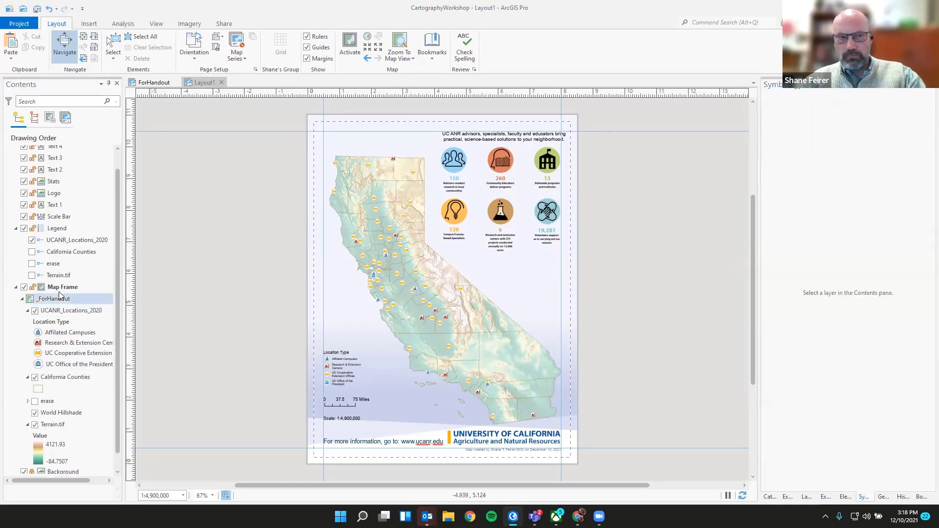
Step: Set the UC Office of the President symbol to 12 pt and the UCANR brown, and apply the formatting
click(38, 364)
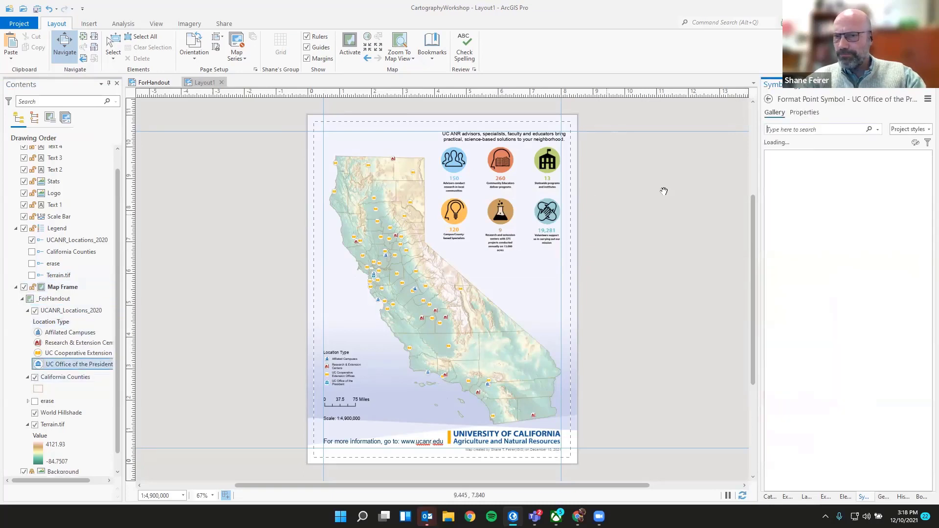
click(805, 113)
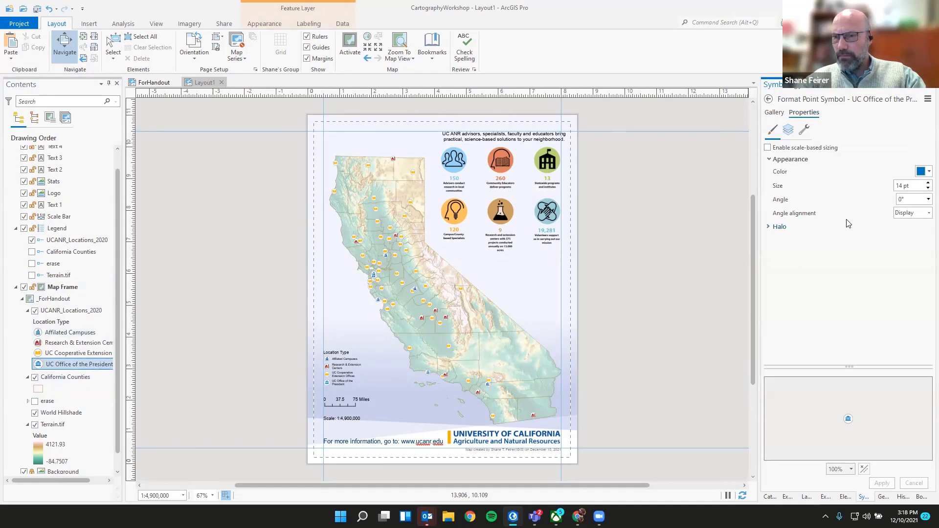
text(12)
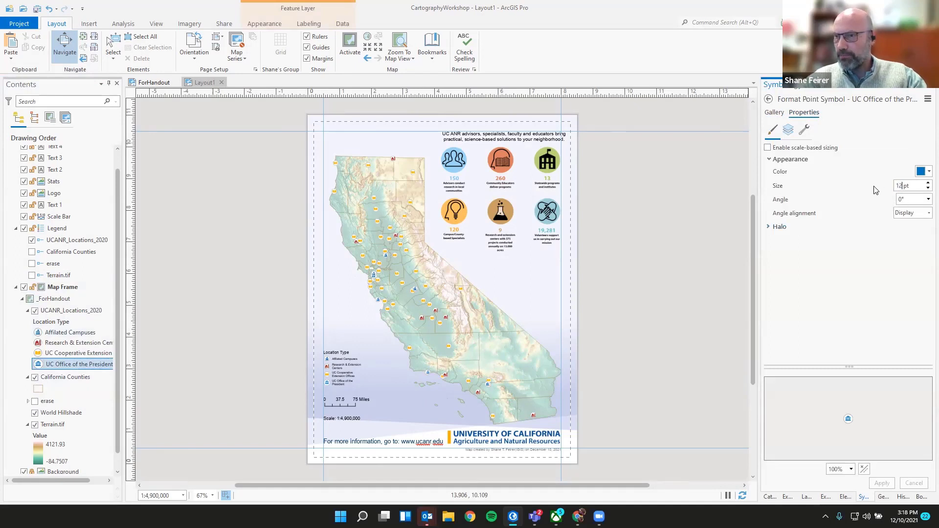
click(923, 172)
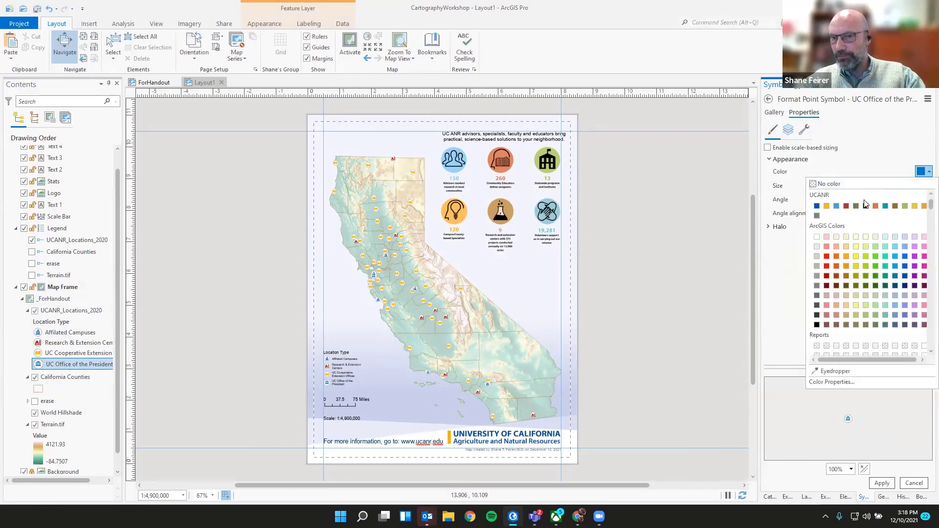
click(895, 206)
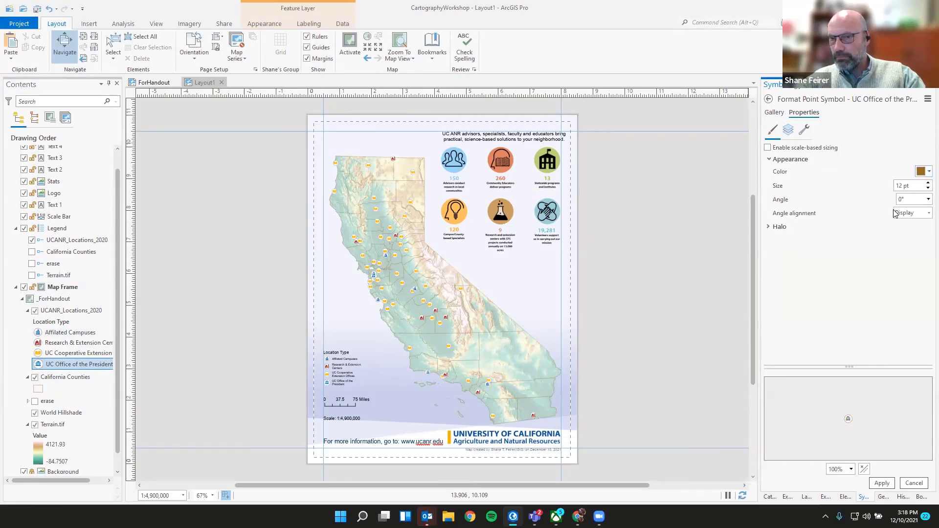
click(882, 483)
click(6, 316)
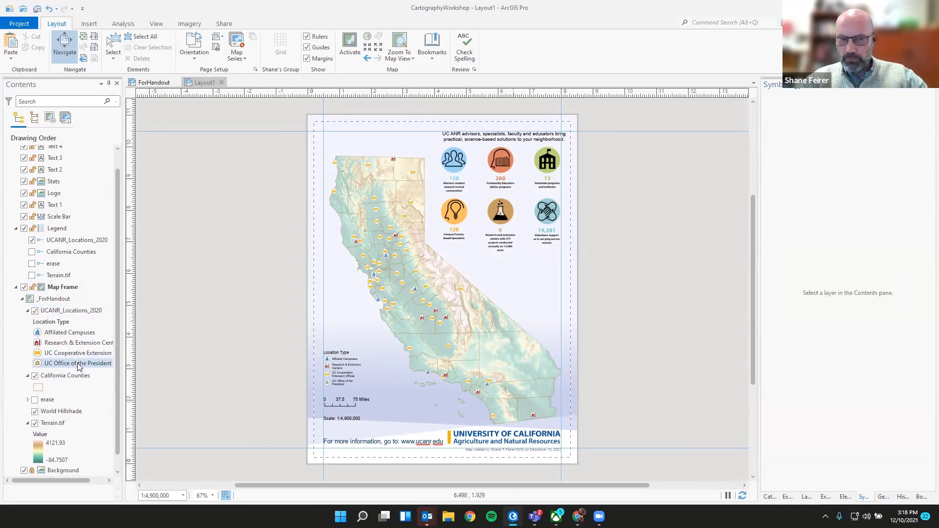
Step: Examine the four location type icons in the layout legend up close and return to the full page
scroll(325, 374, up, 5)
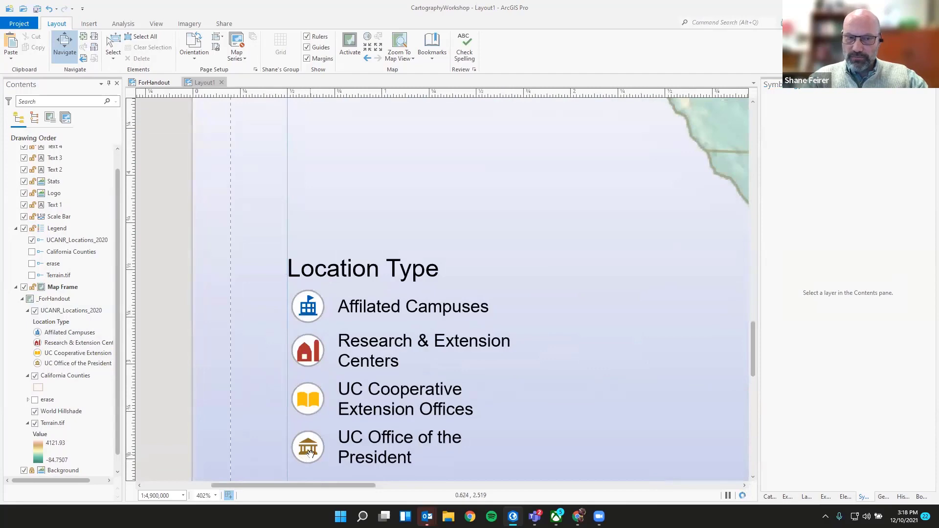
scroll(384, 317, down, 3)
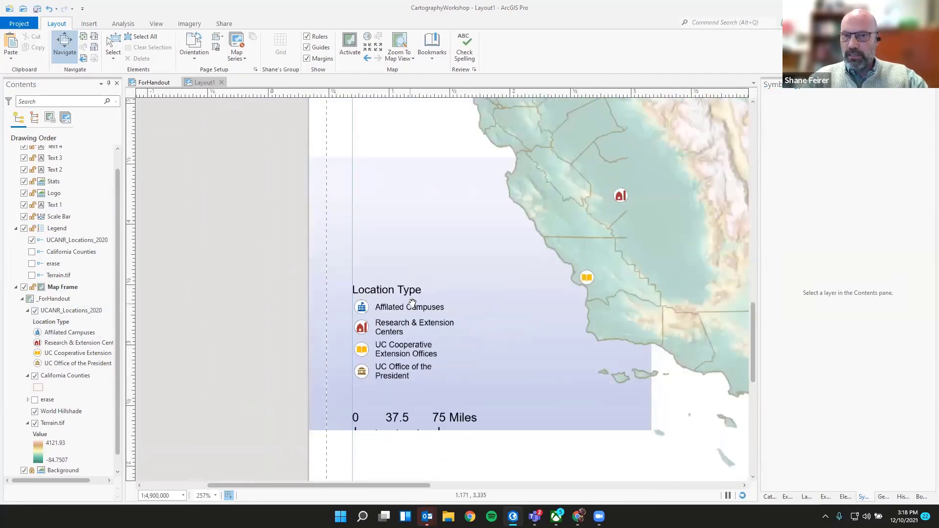
scroll(412, 303, down, 3)
scroll(492, 246, down, 3)
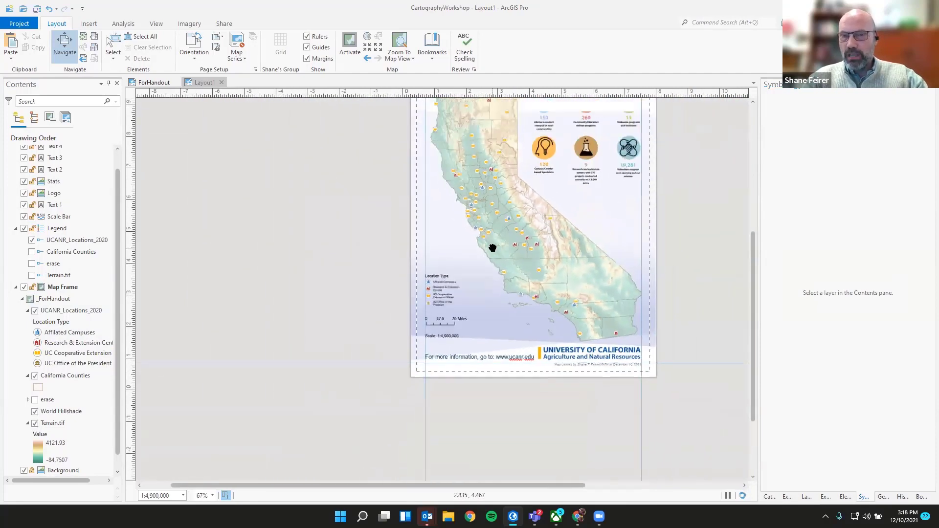
drag(390, 250, 343, 341)
scroll(343, 341, up, 1)
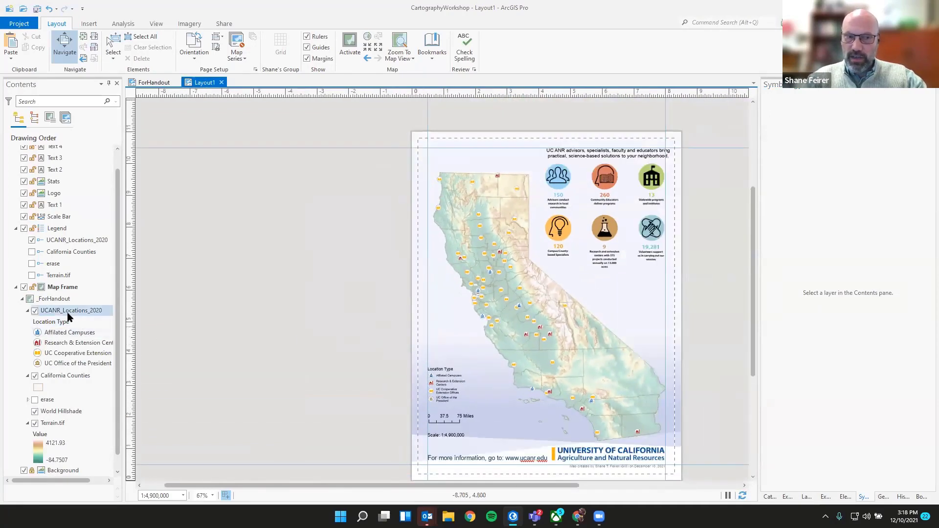
Step: Review the extra options available for the Affiliated Campuses symbol and for the UCANR_Locations_2020 layer's primary symbology
click(40, 333)
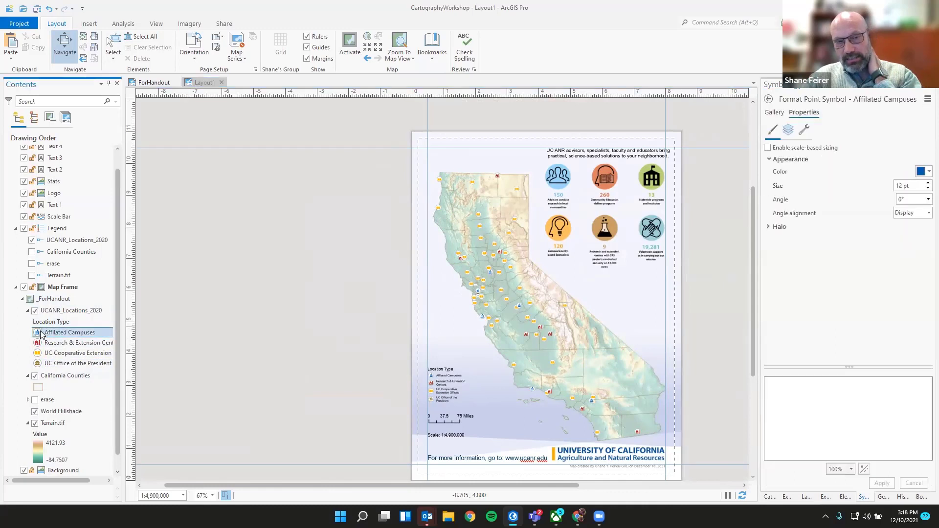
click(927, 99)
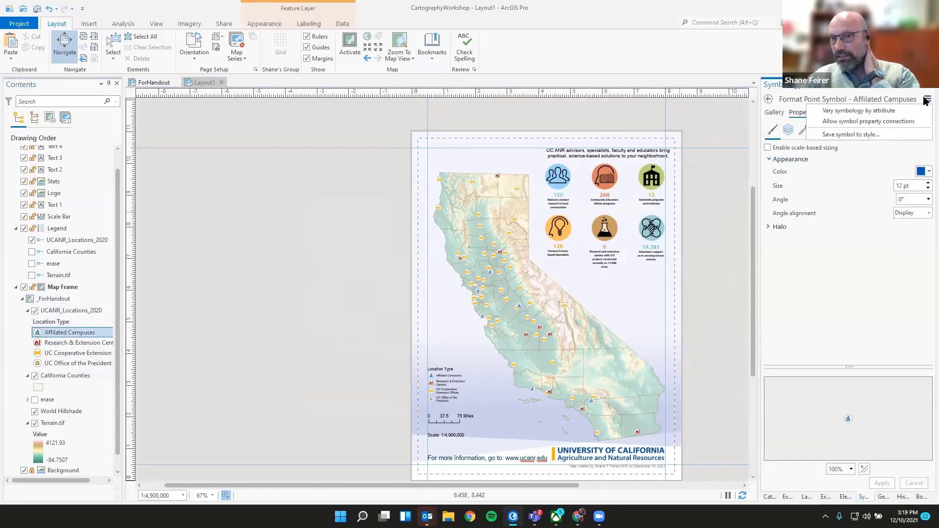
click(907, 90)
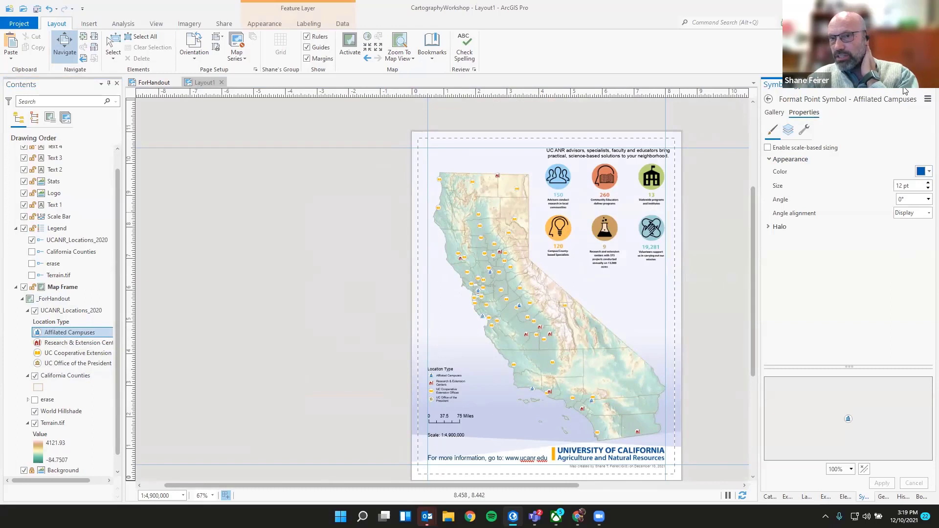
click(769, 100)
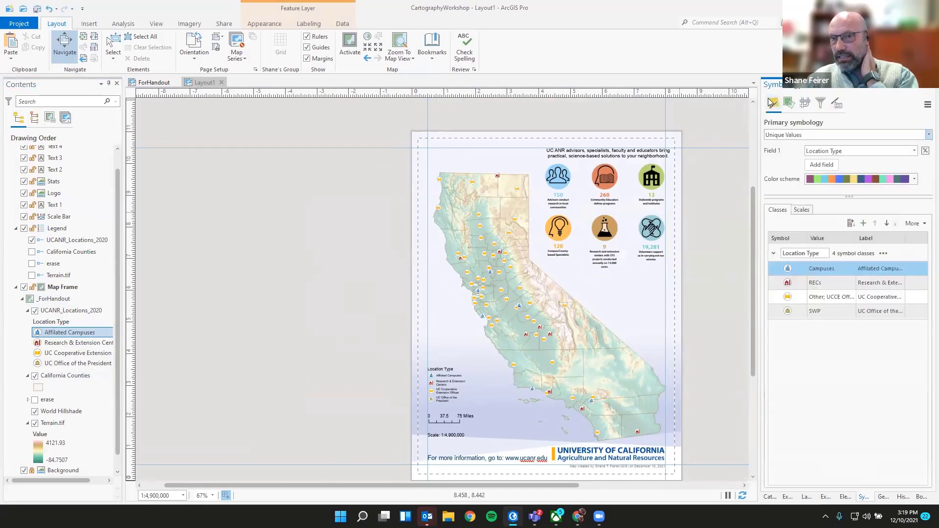
click(928, 105)
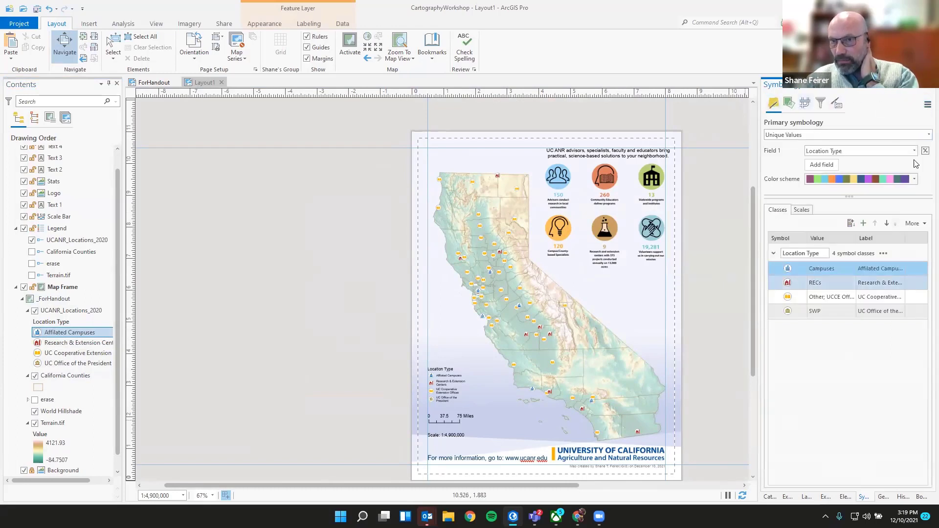
click(928, 105)
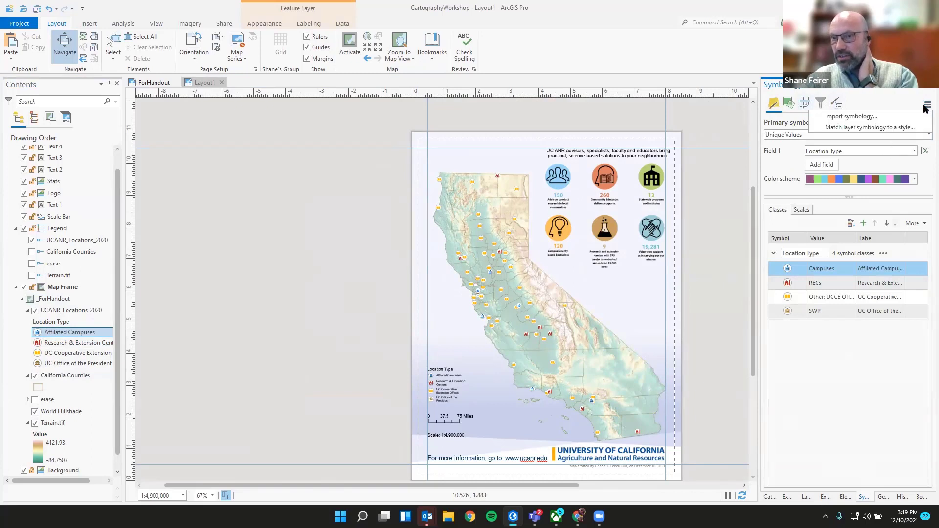
click(908, 107)
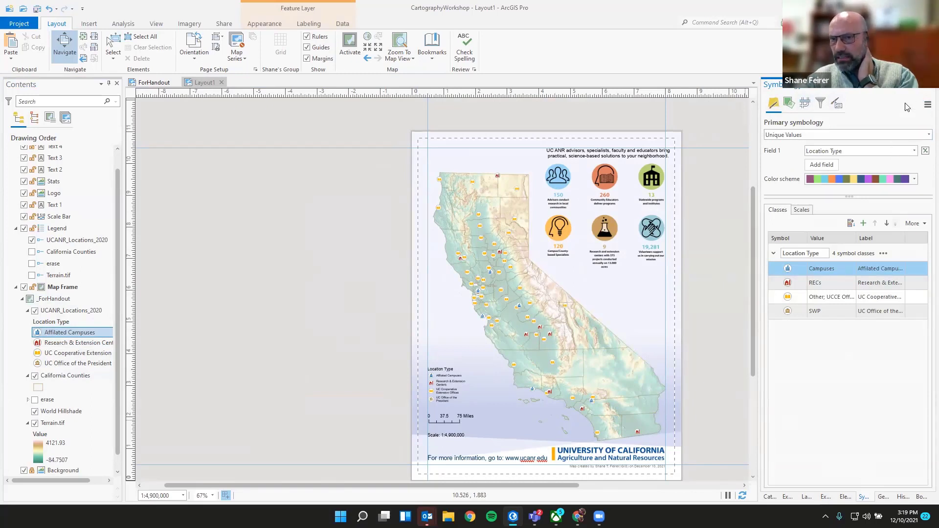
Step: Show the all other values class in the UCANR_Locations_2020 symbology and hide it again
click(924, 225)
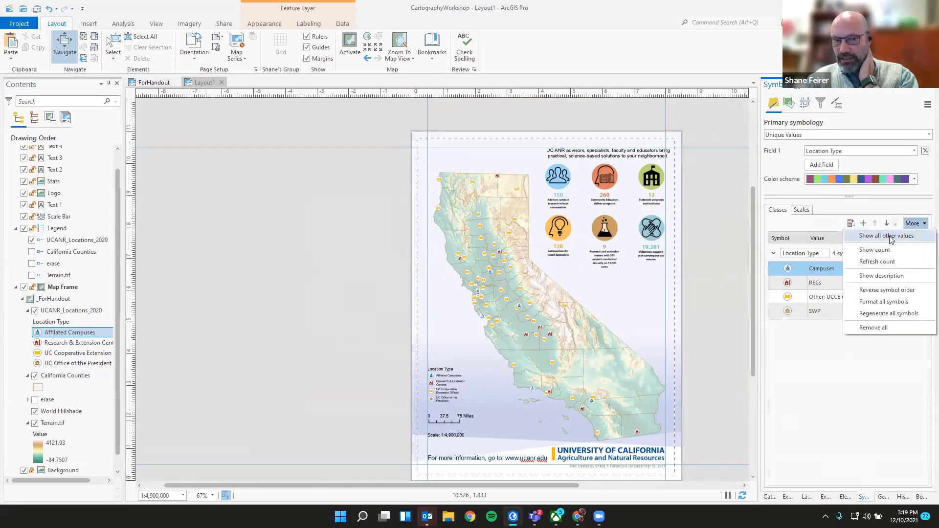
click(890, 237)
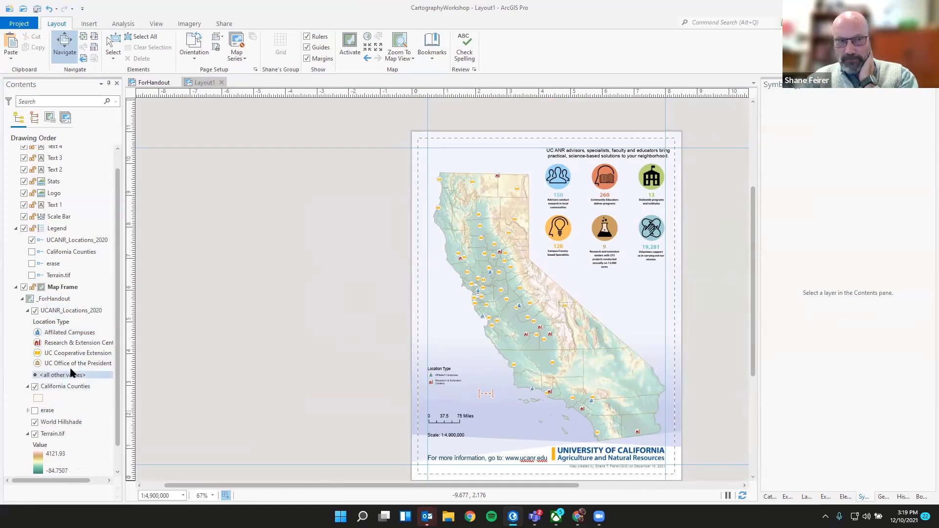
click(57, 313)
click(915, 224)
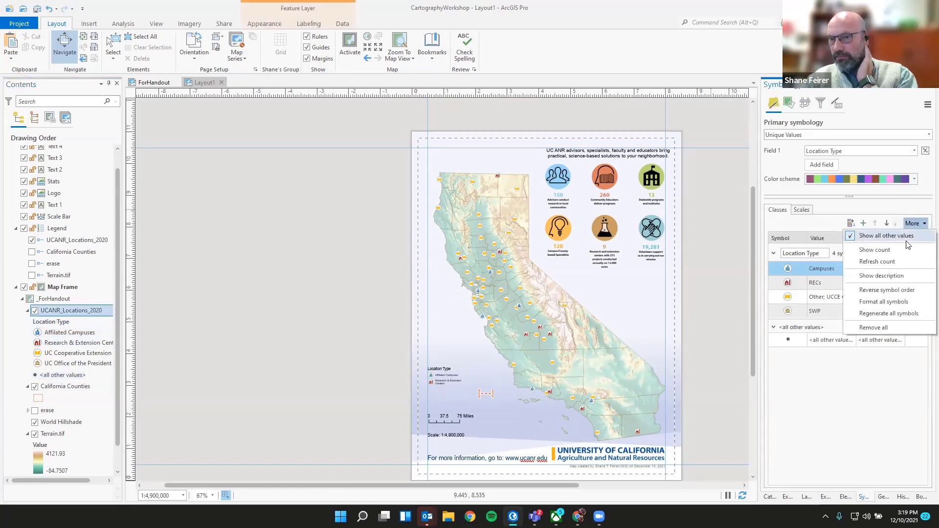
click(852, 237)
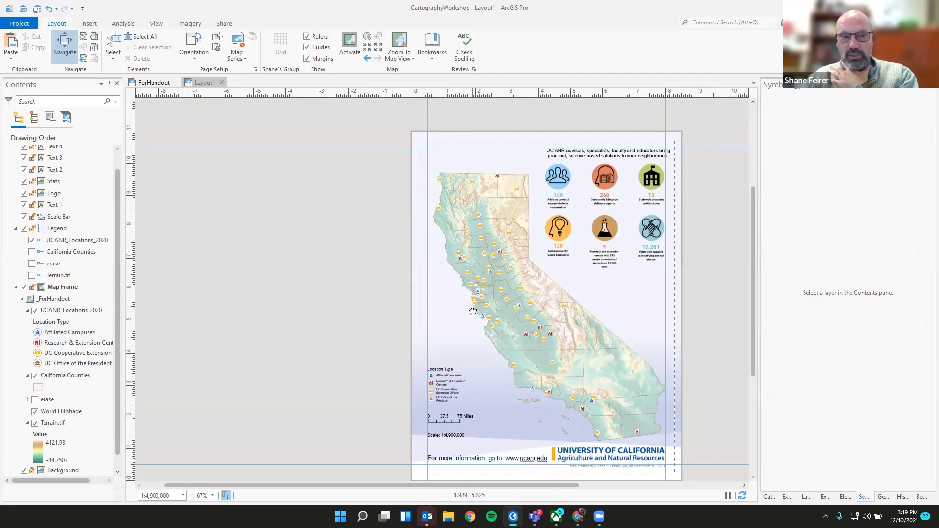
Step: Compare the Location Type legend with the location icons on the California map
scroll(440, 392, up, 5)
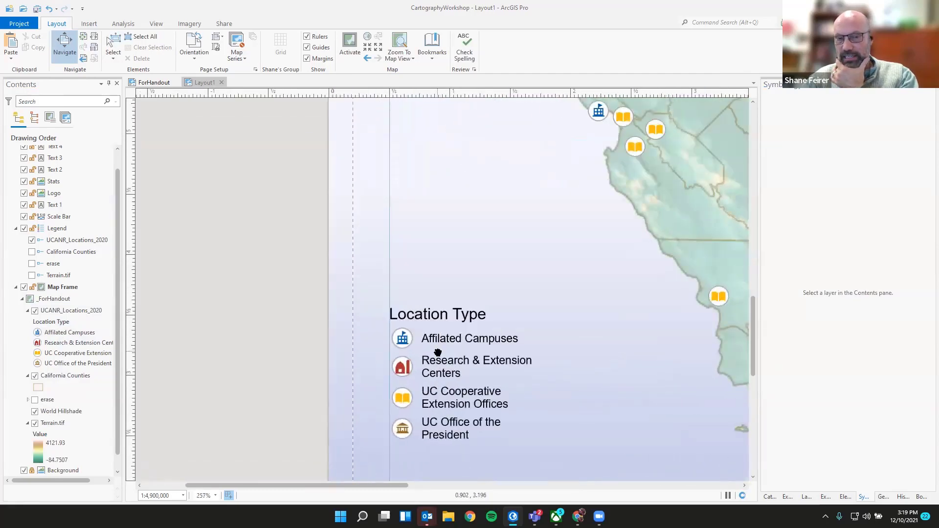
scroll(446, 405, down, 3)
scroll(299, 394, down, 4)
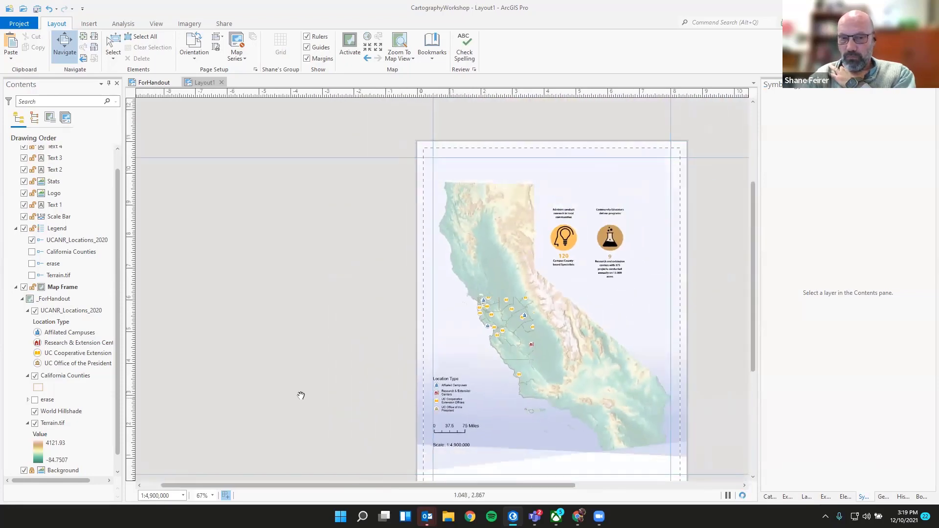
scroll(319, 380, up, 3)
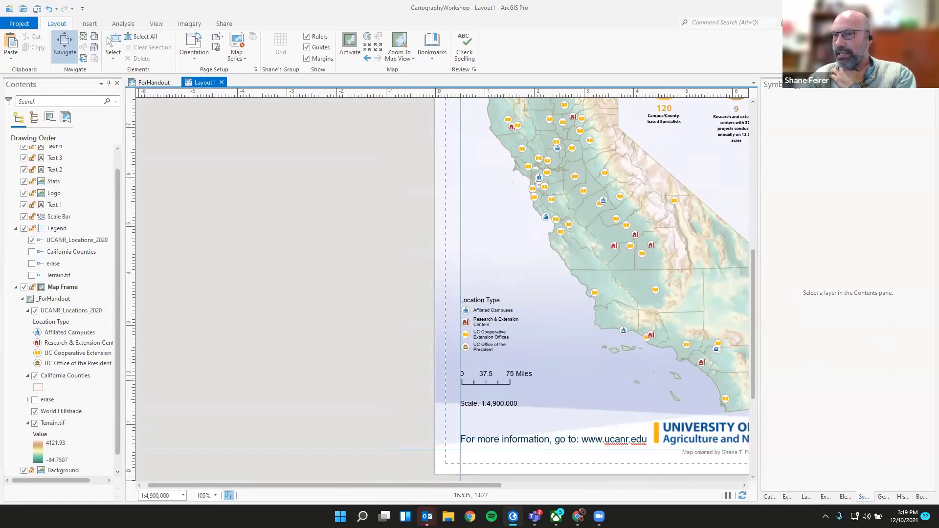
Step: Turn on county name labels for the California Counties layer in the full-page layout
click(83, 37)
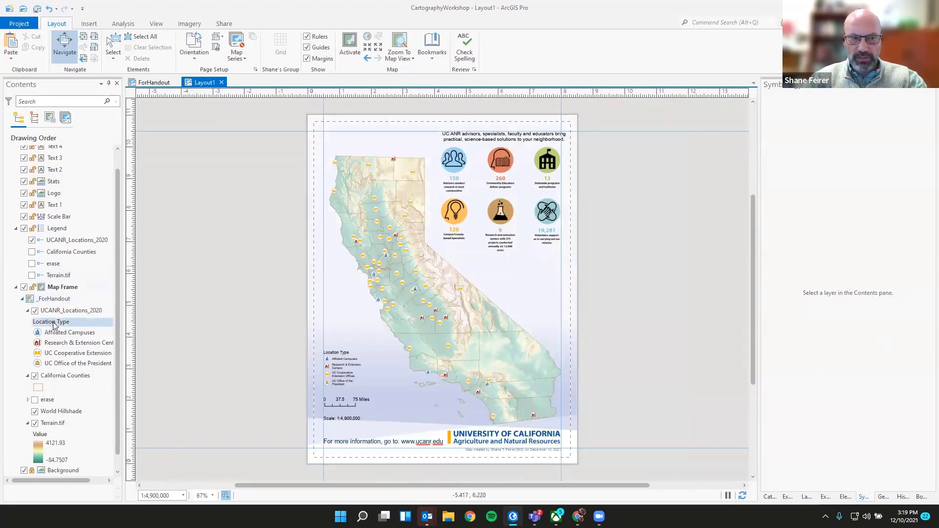
scroll(53, 325, down, 1)
right_click(70, 363)
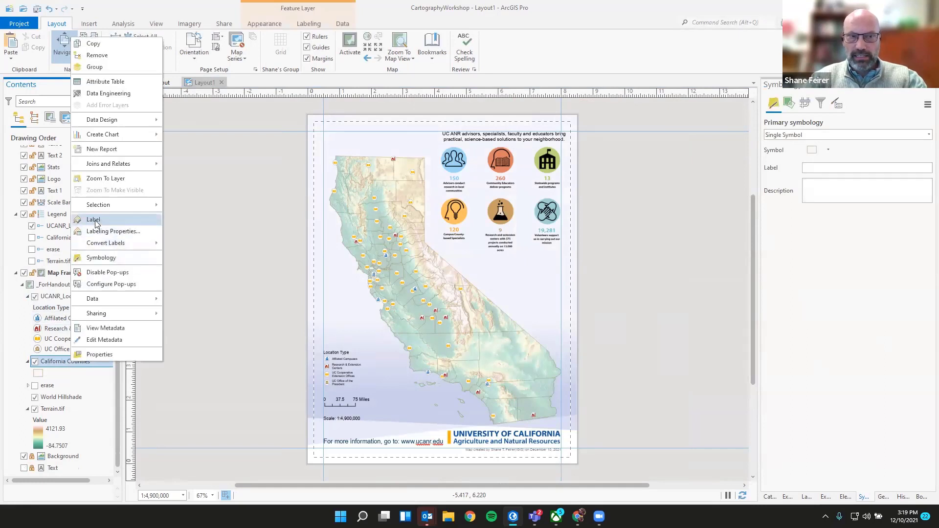
click(94, 220)
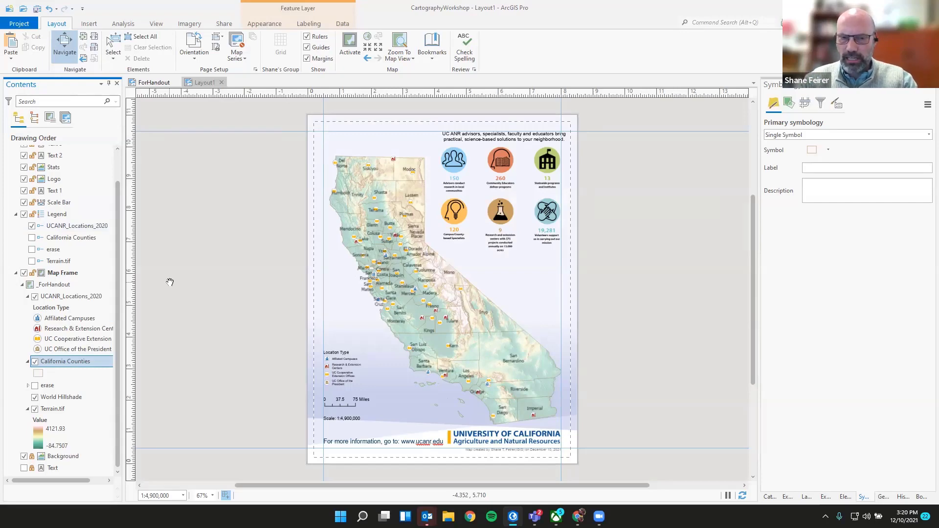
Step: Set the California Counties label font to Arial
scroll(421, 249, up, 1)
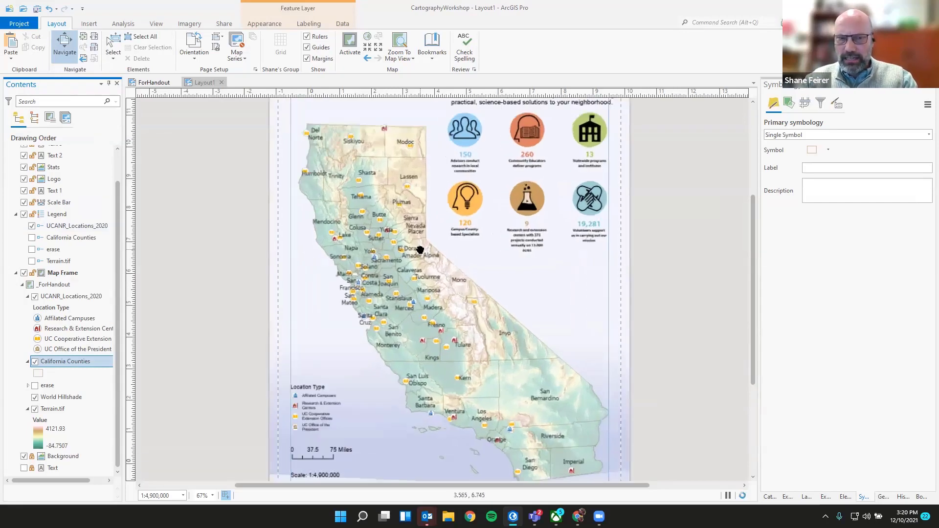
scroll(421, 250, up, 3)
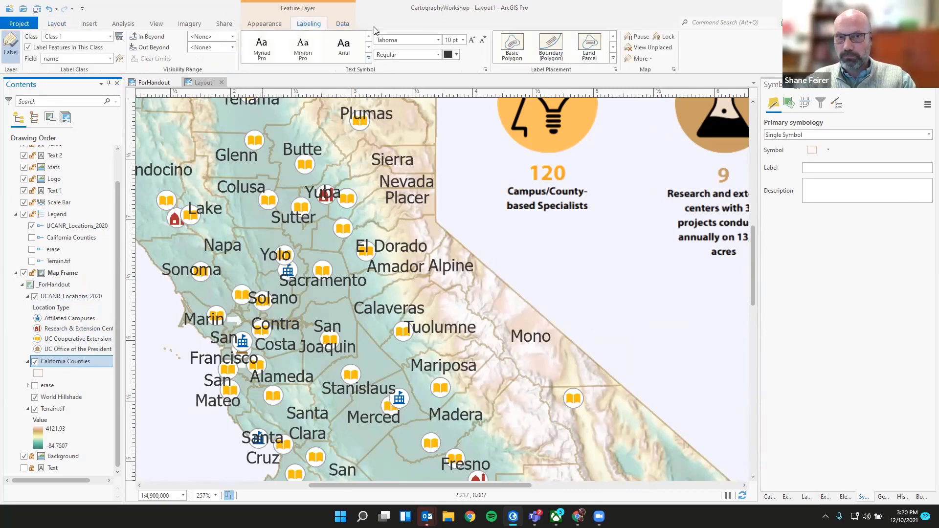
click(417, 39)
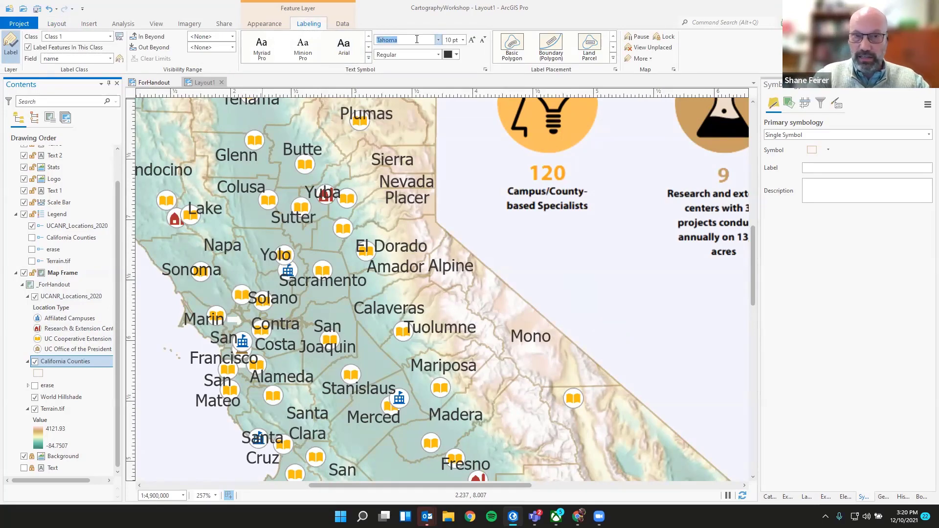
click(356, 43)
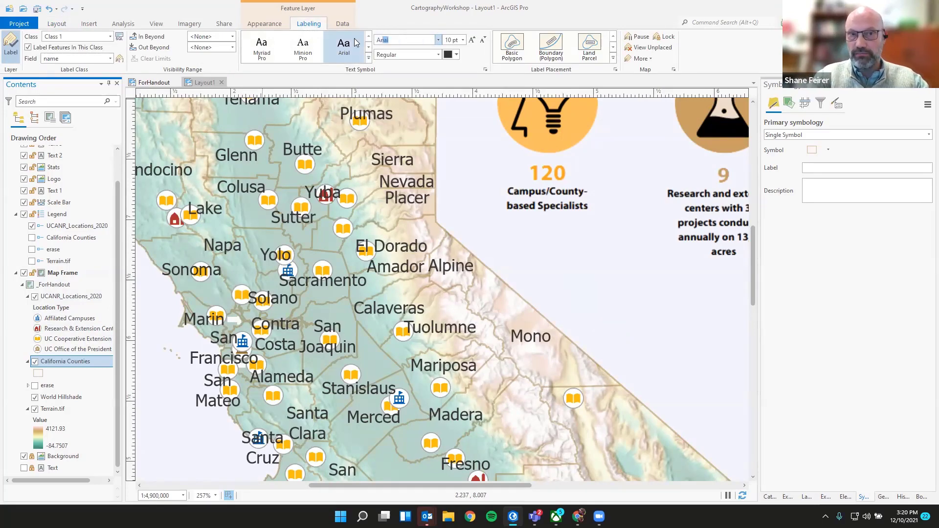
key(Return)
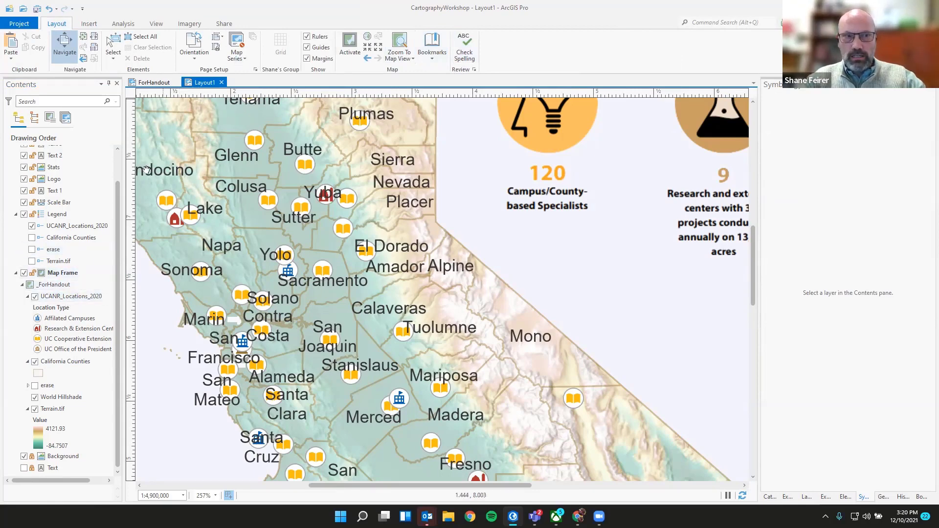
Step: Set the text size of the California Counties labels to 6 pt
click(101, 361)
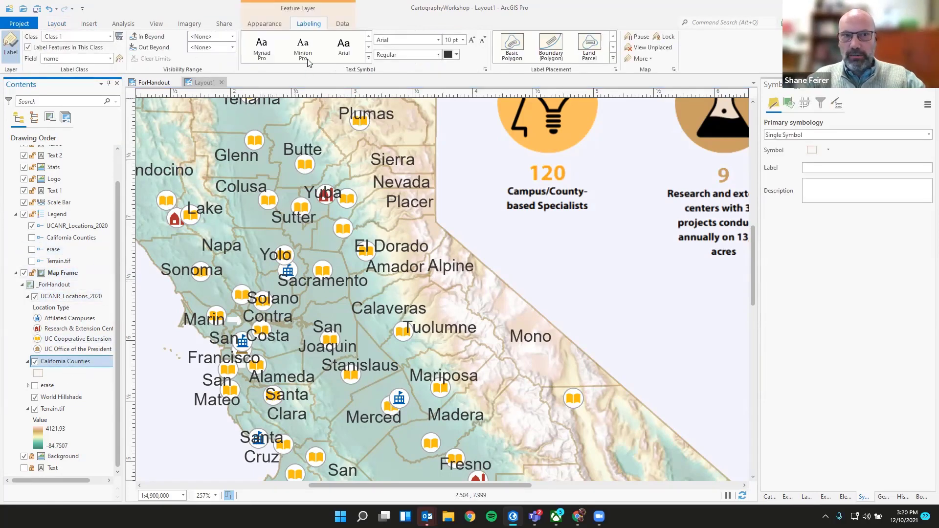
click(452, 40)
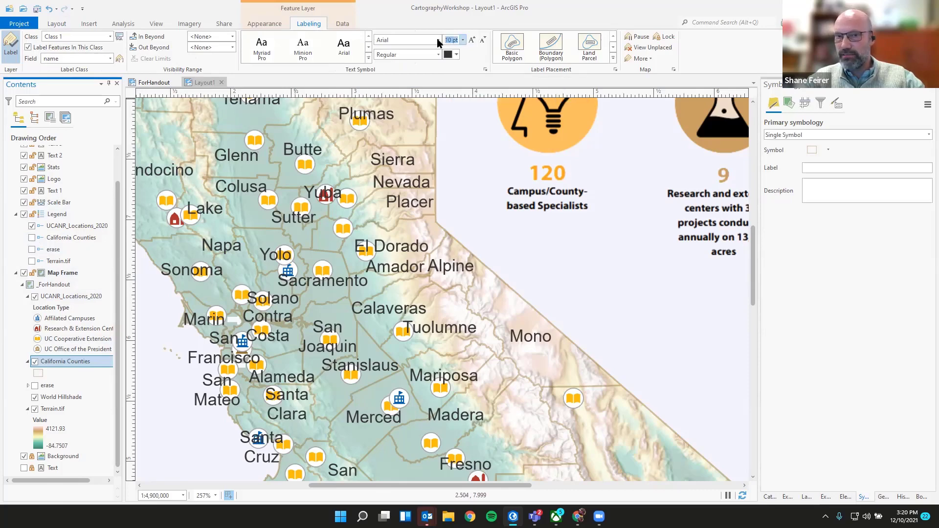
text(6)
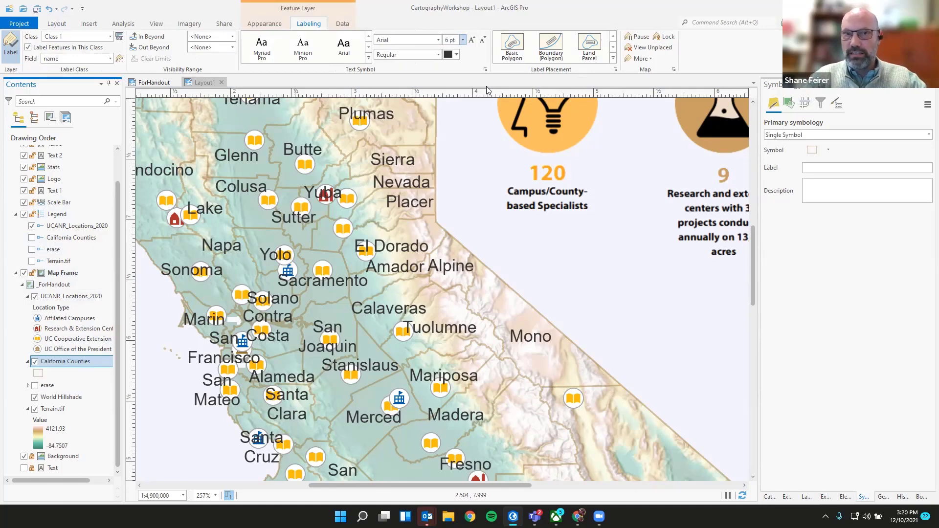
click(488, 88)
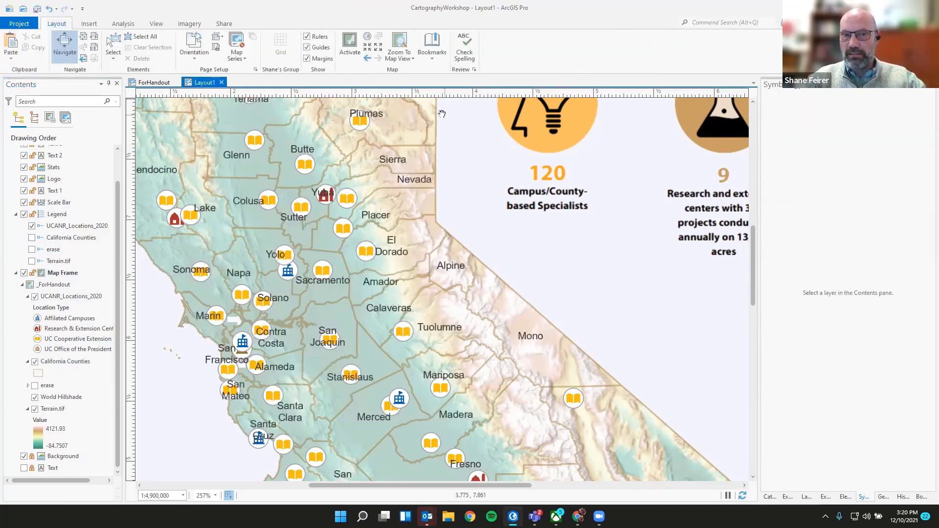
Step: Show the labeling settings of the UCANR_Locations_2020 layer
click(64, 297)
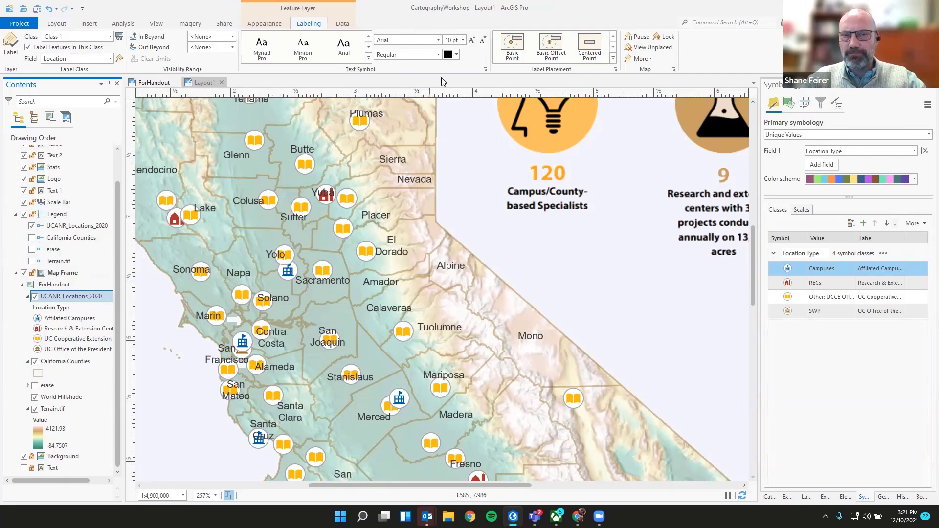
Step: Set the UCANR_Locations_2020 label text to Brown from the UCANR colors, with a size of 6 pt
click(457, 55)
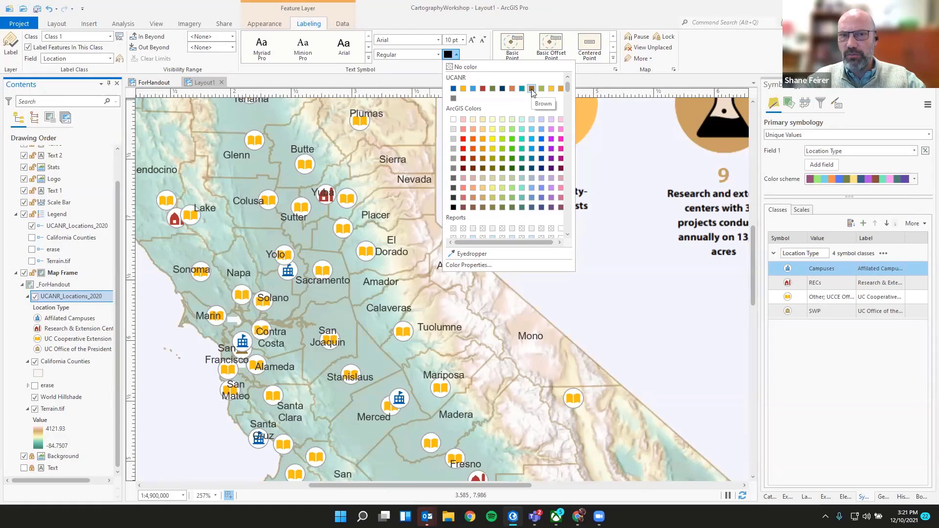
click(533, 93)
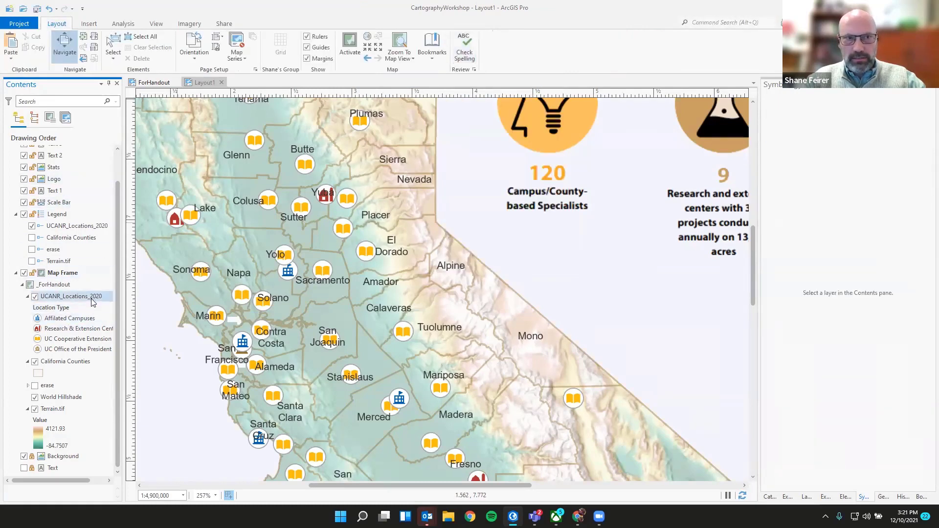
click(71, 296)
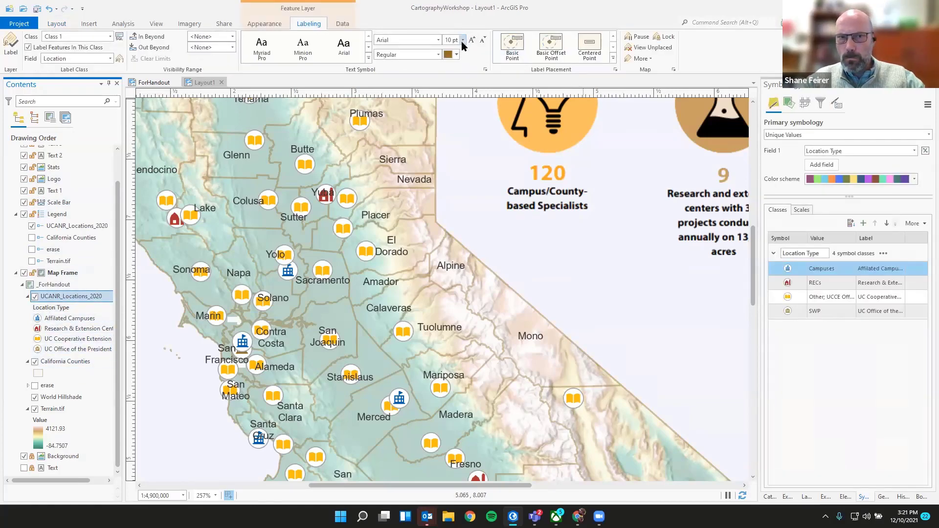
click(462, 40)
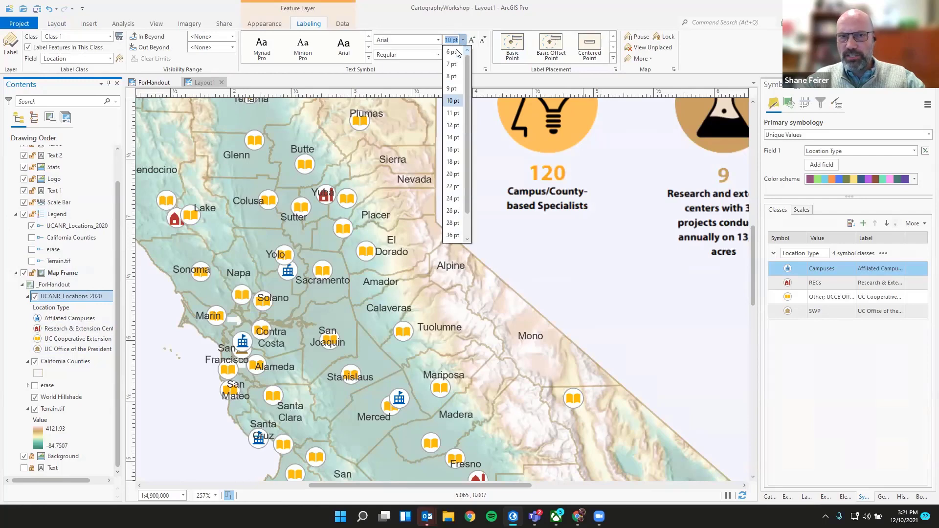
click(456, 53)
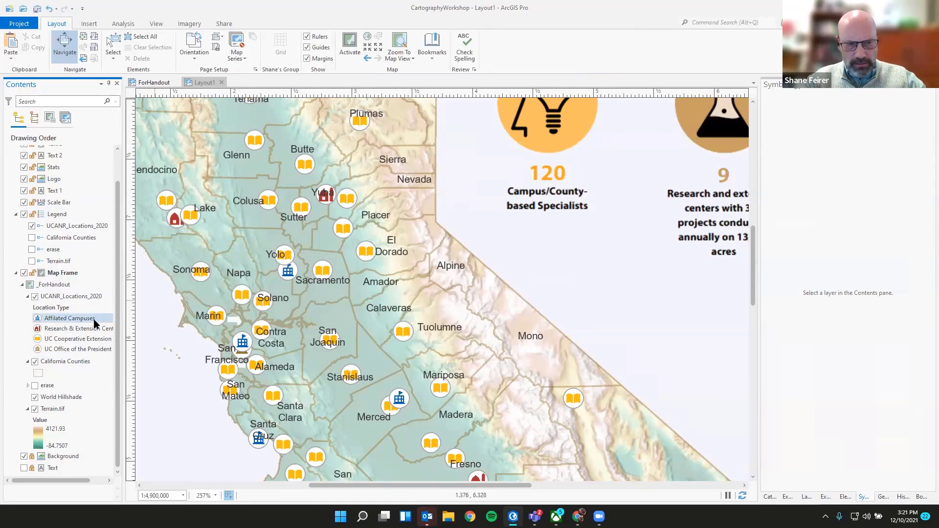
Step: Set the California Counties label text color to Brown from the UCANR colors
click(51, 364)
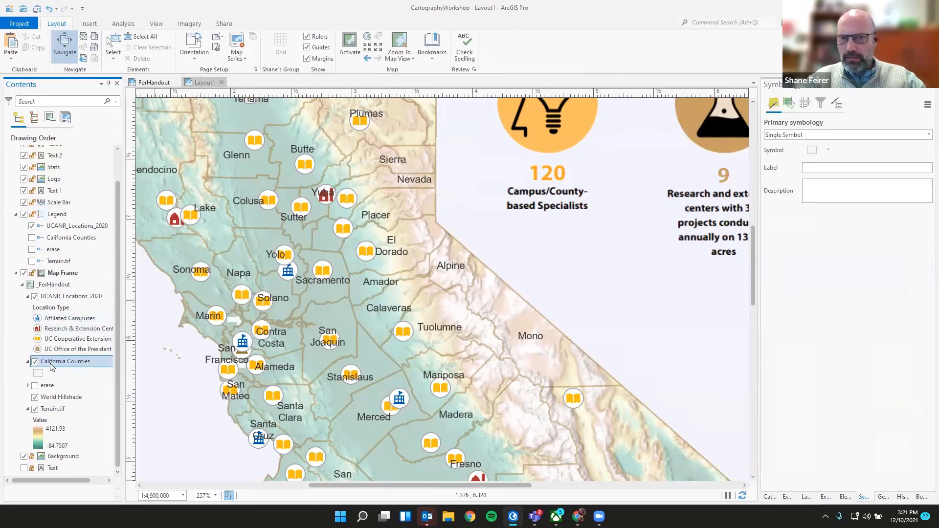
double_click(51, 364)
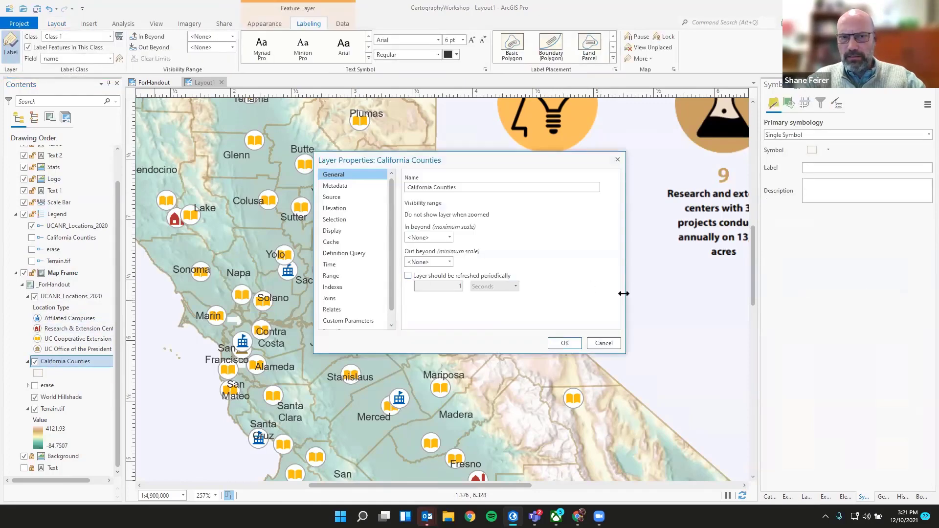
click(604, 344)
click(456, 54)
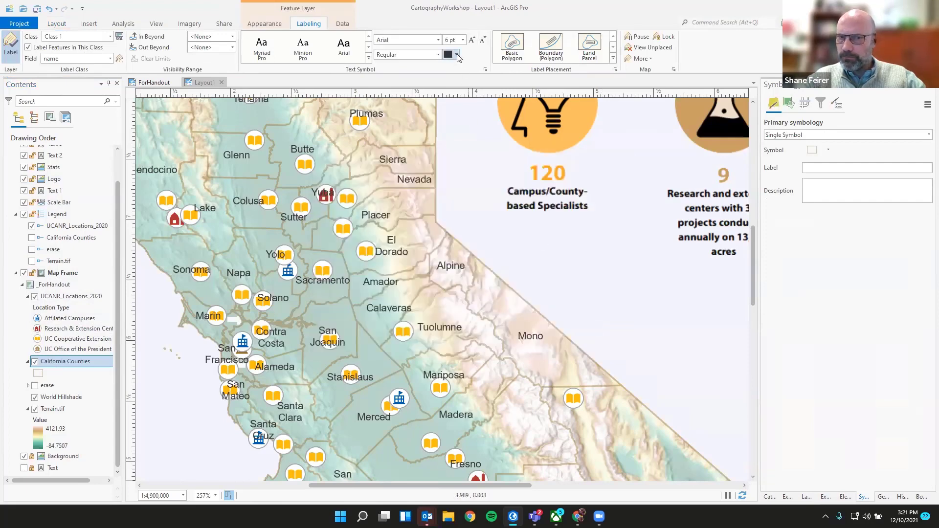
click(532, 90)
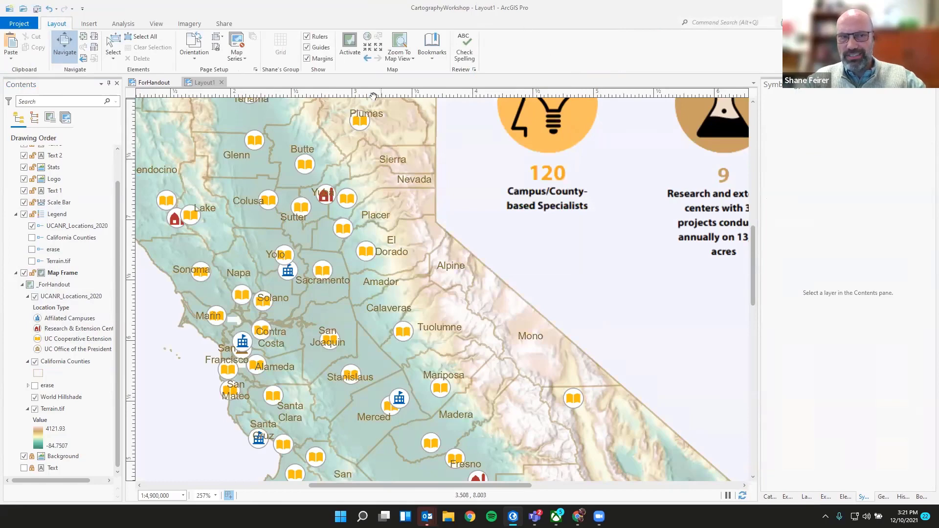
Step: Turn on the display of unplaced labels for the map
click(63, 368)
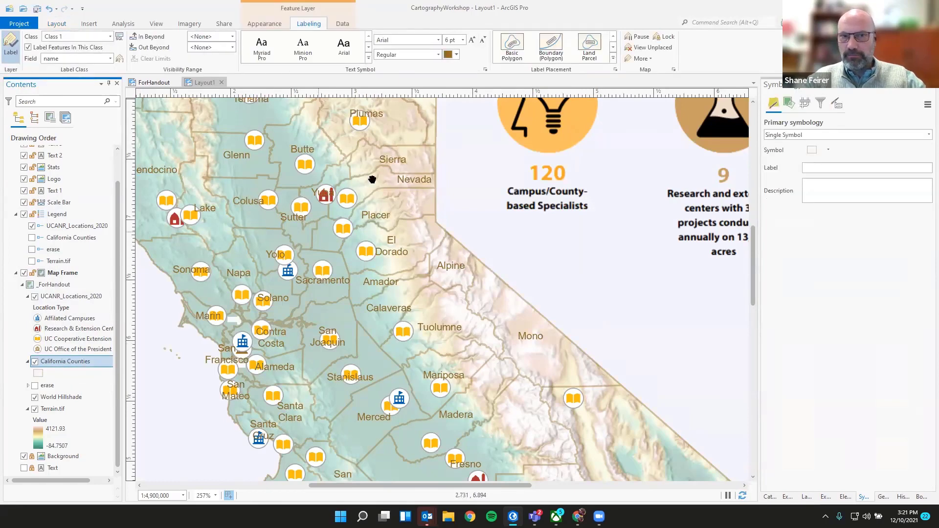
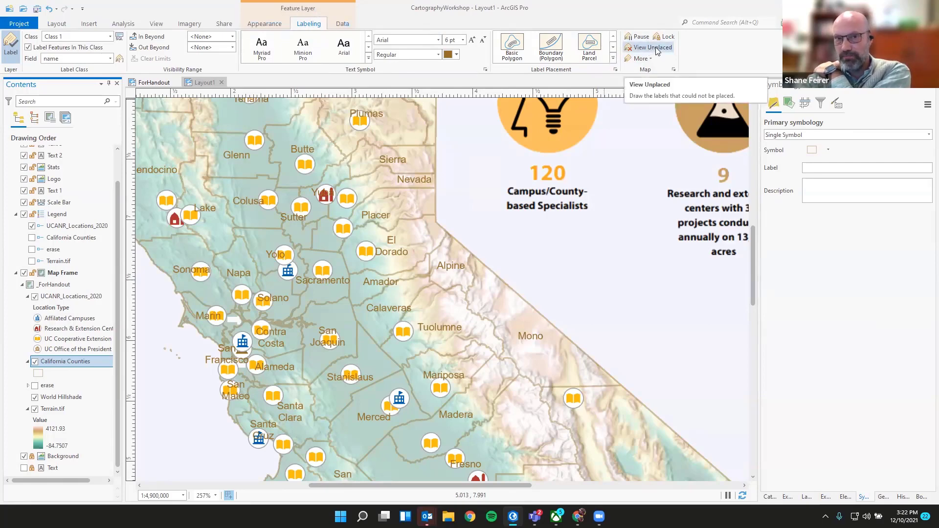
click(653, 48)
click(465, 157)
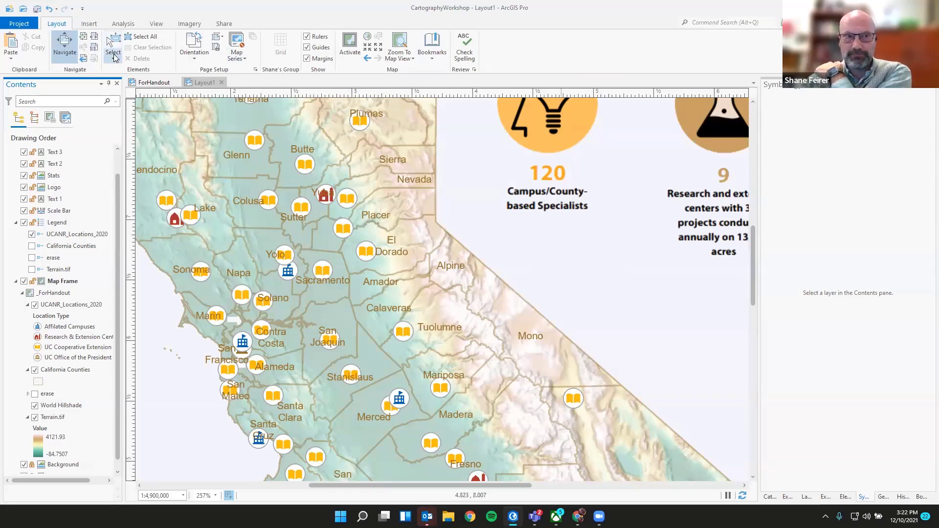
Step: Set the callout of the California Counties label symbol to Simple line
click(61, 308)
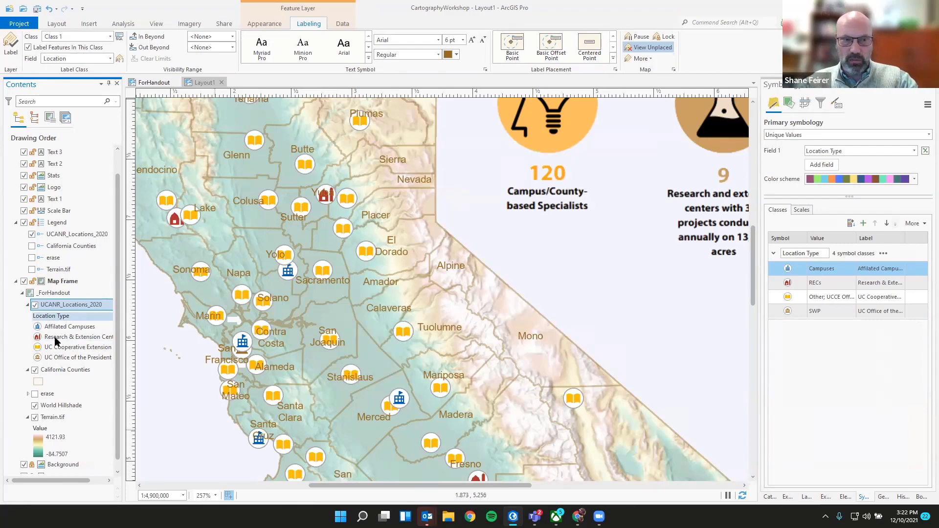
click(57, 374)
right_click(57, 373)
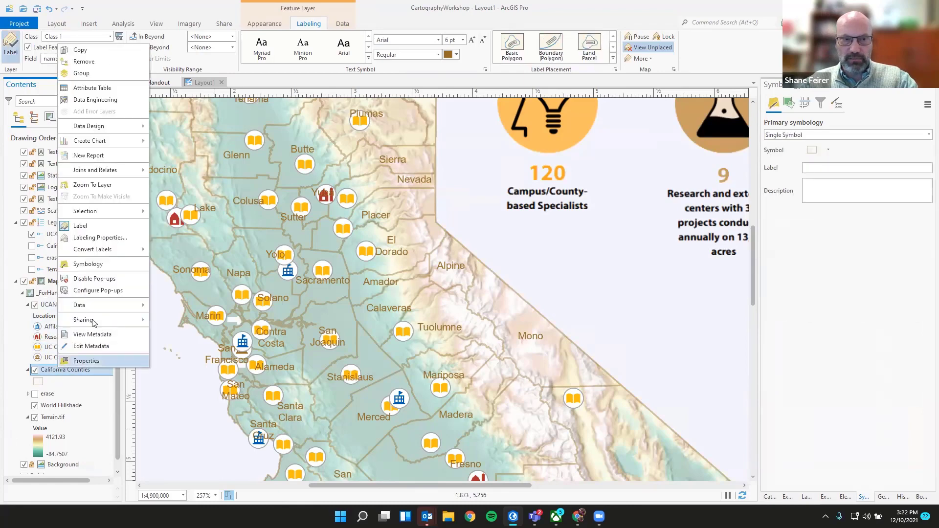
click(99, 238)
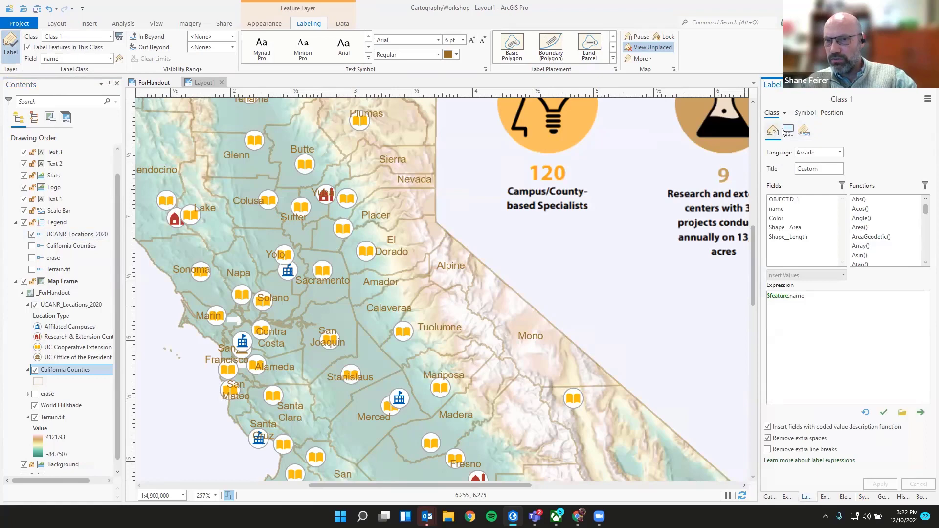
click(806, 113)
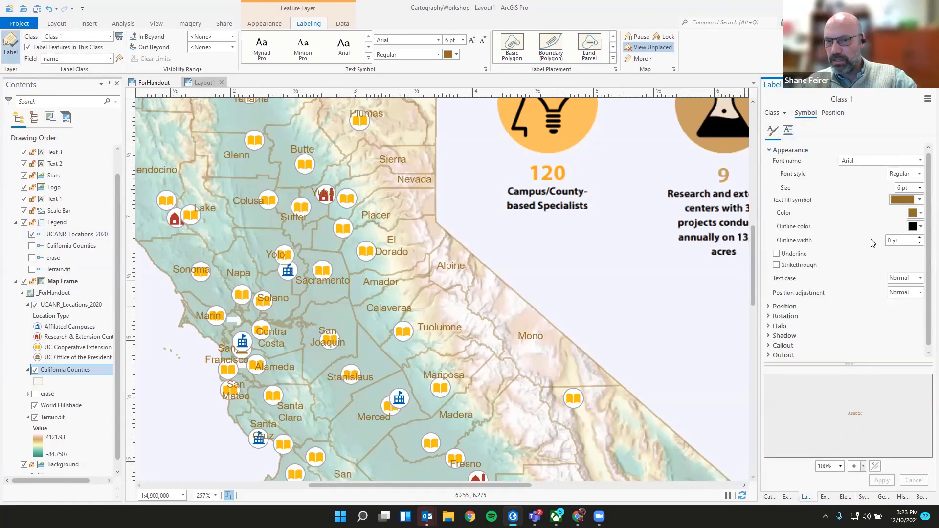
click(769, 345)
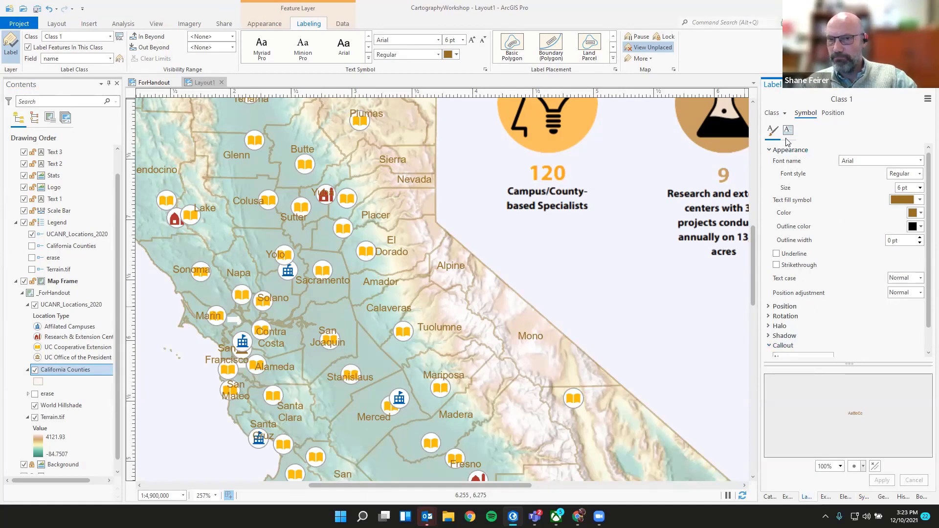
scroll(817, 258, down, 1)
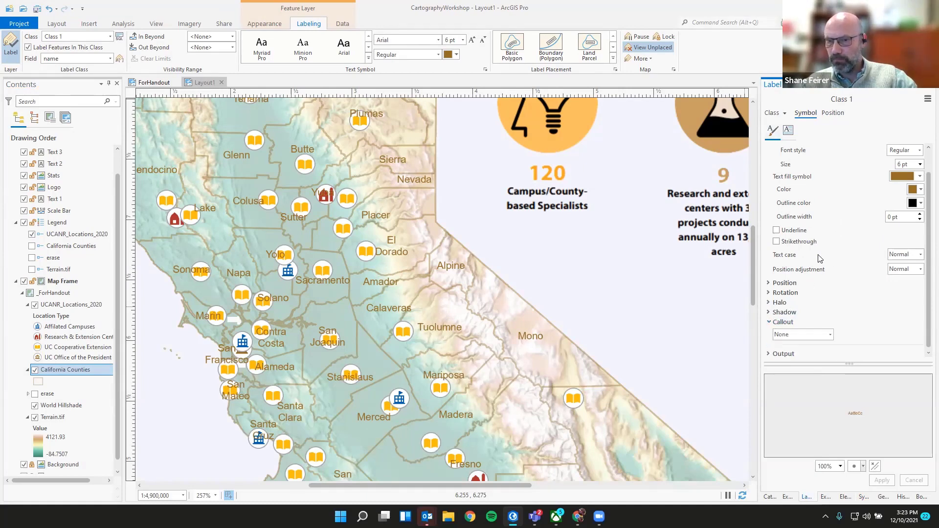
click(831, 335)
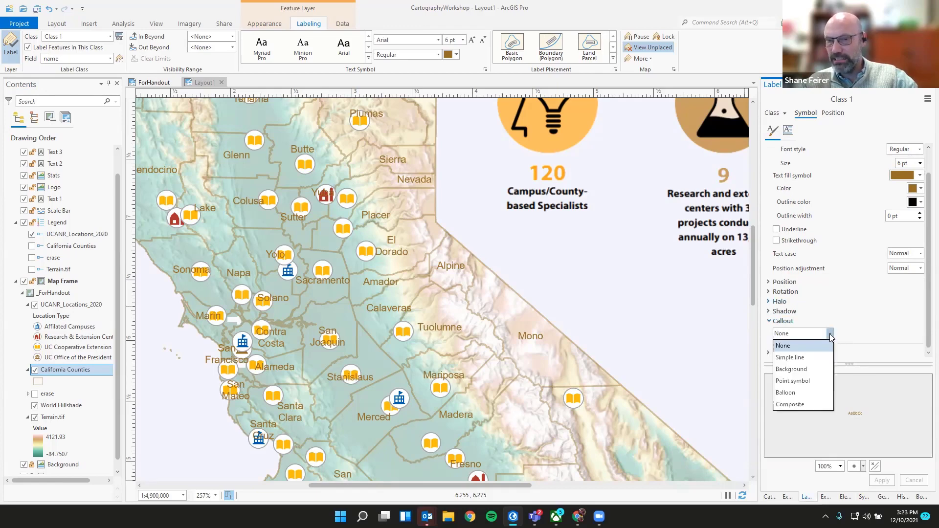
click(790, 357)
Step: Color the callout's leader line brown and apply the label symbol changes
scroll(866, 294, down, 2)
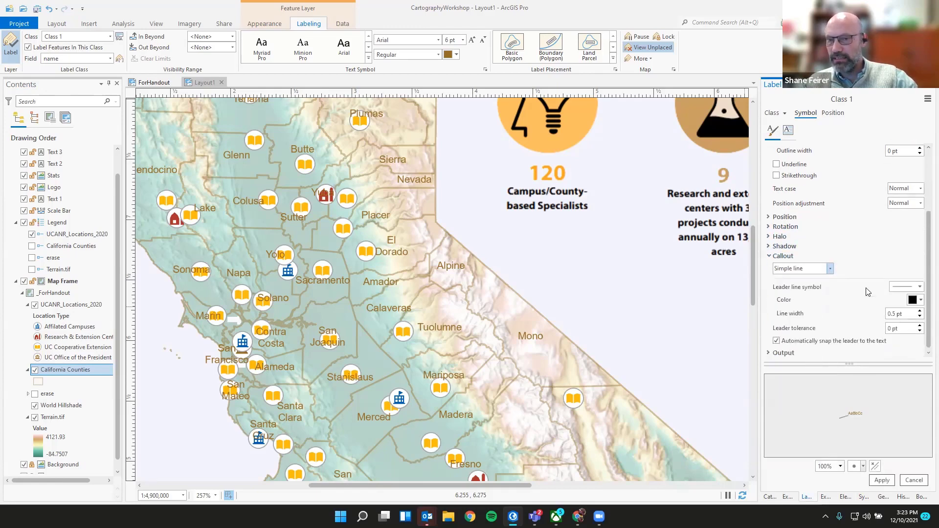
click(921, 302)
click(895, 335)
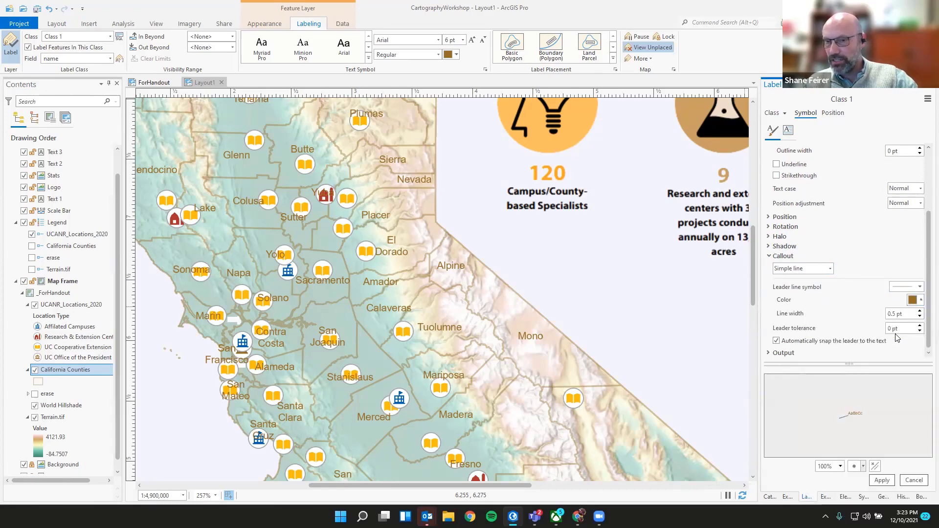
click(882, 480)
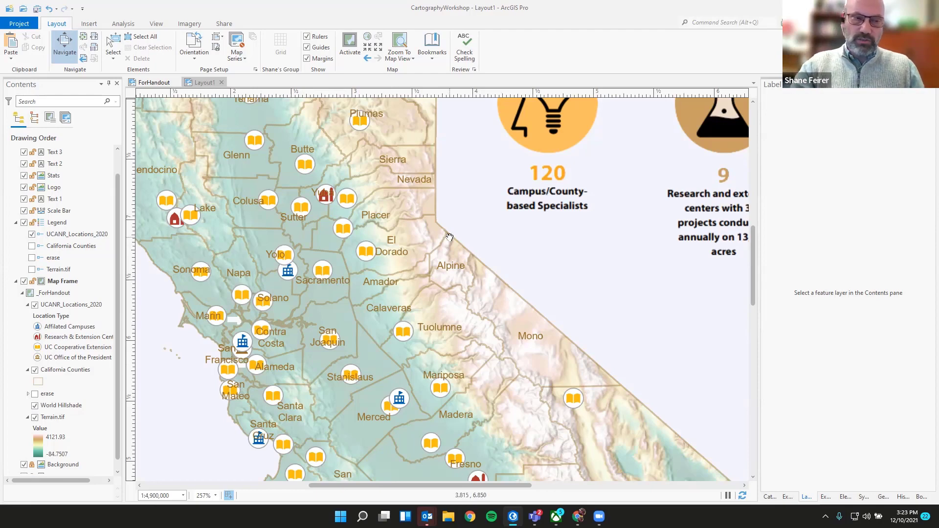
Step: Set the polygon boundary weight of the California Counties label class to 1000 in the Label Weight Ranking and apply it
click(69, 371)
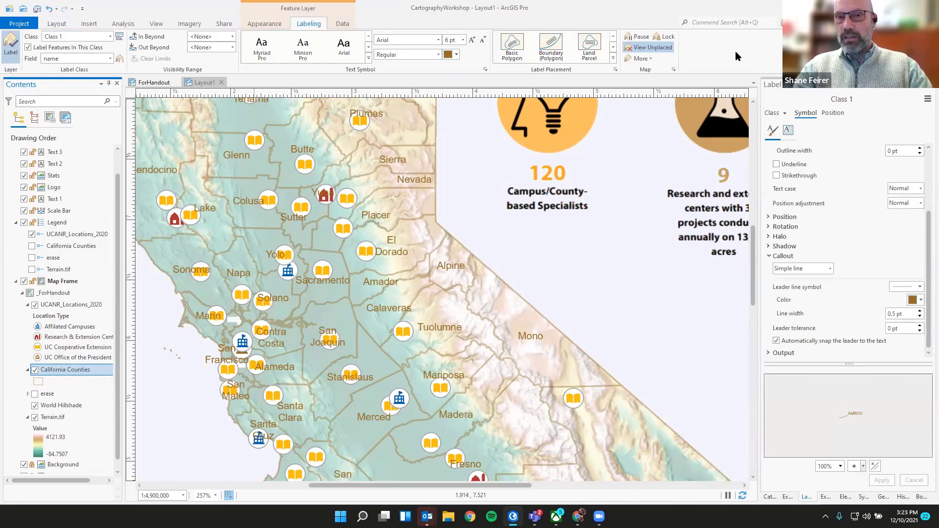
click(651, 58)
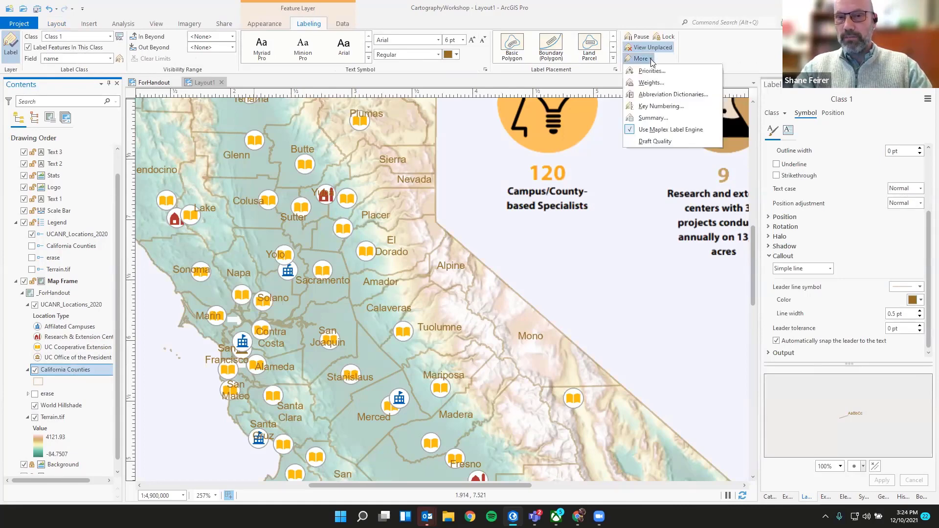
click(656, 84)
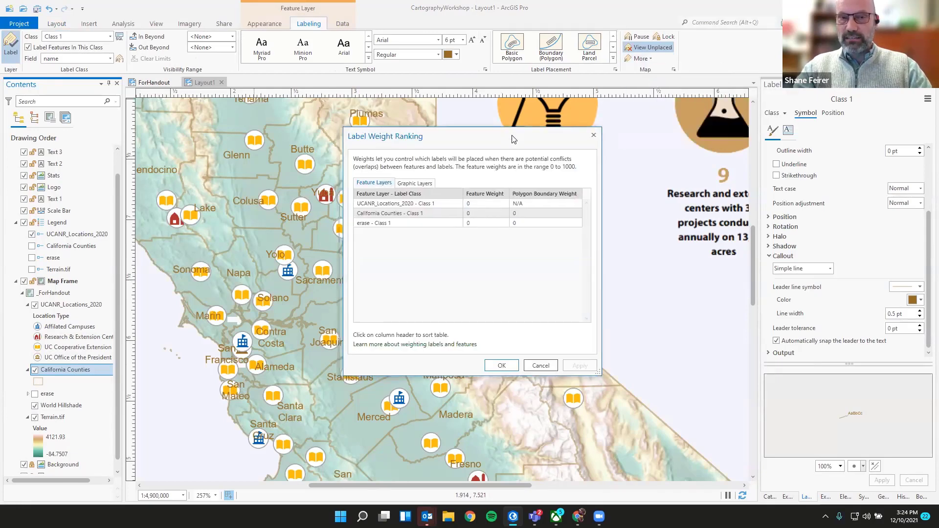
drag(512, 140, 685, 93)
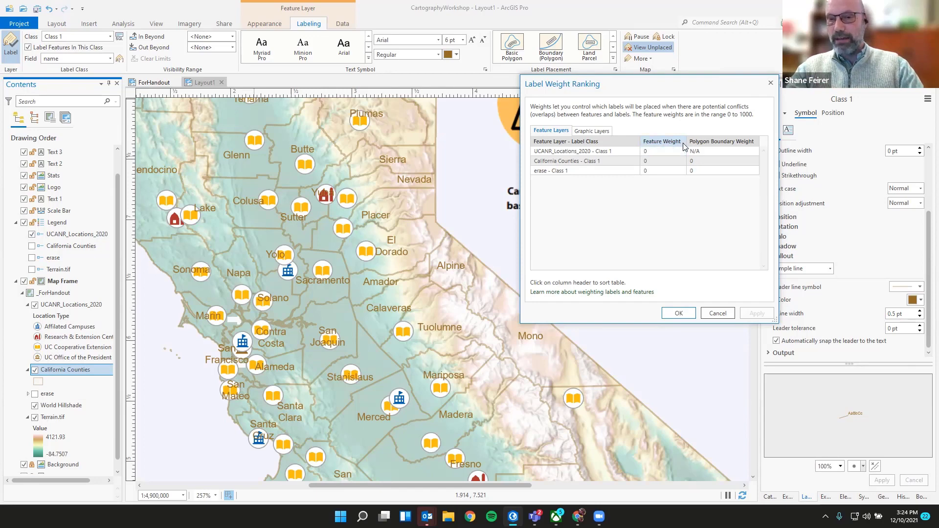
click(558, 161)
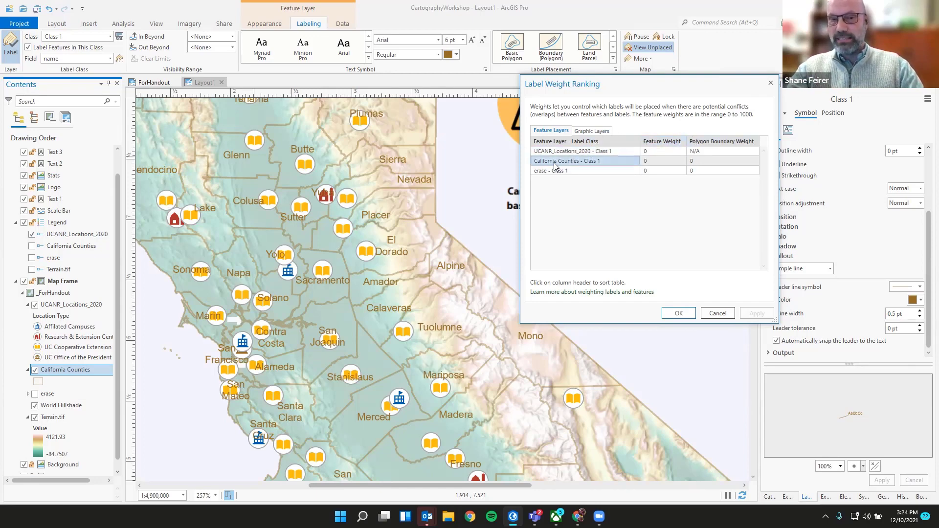
click(714, 163)
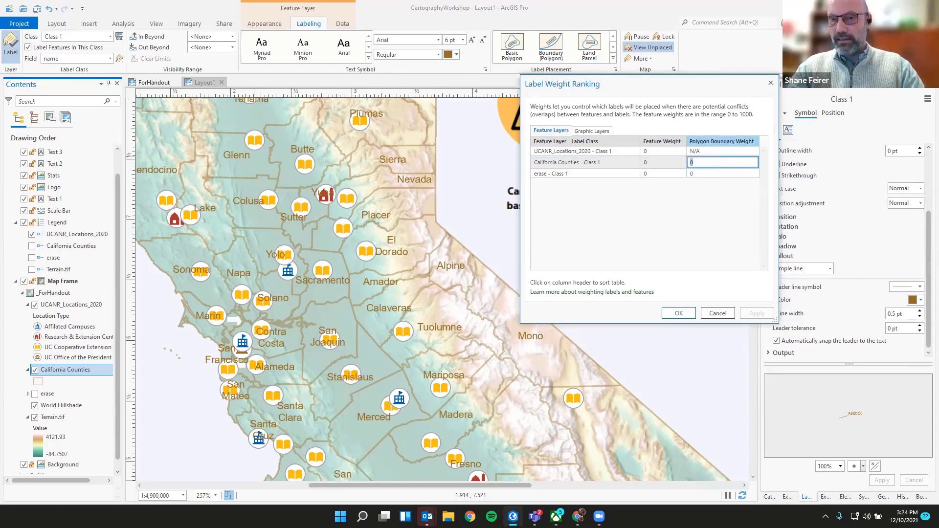
text(1000)
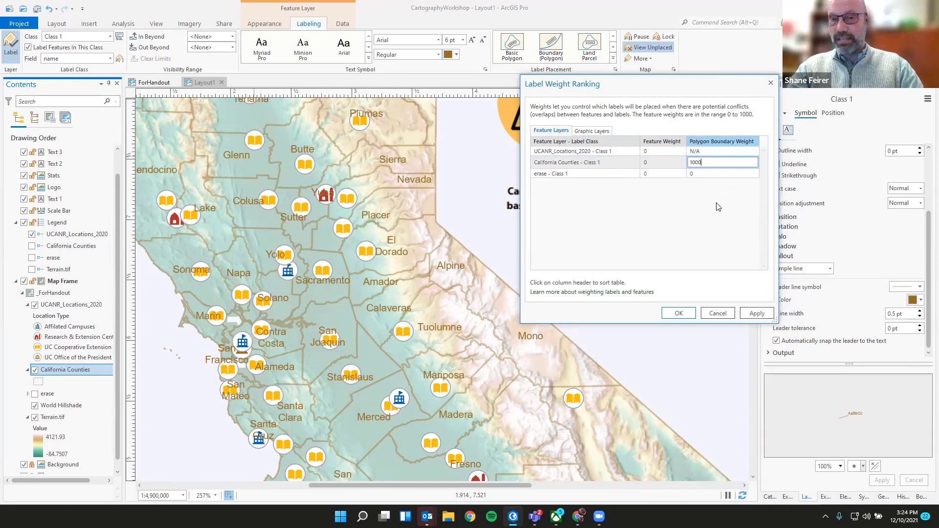
click(757, 313)
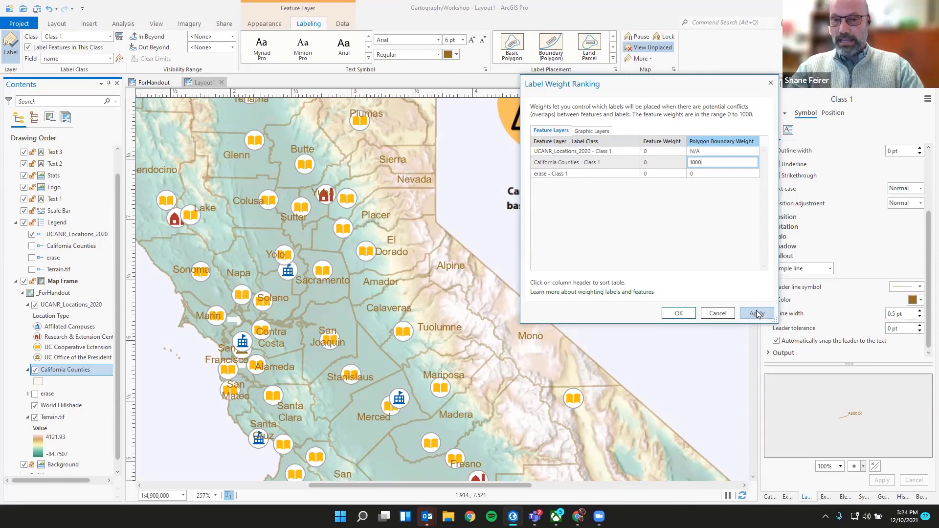
click(679, 313)
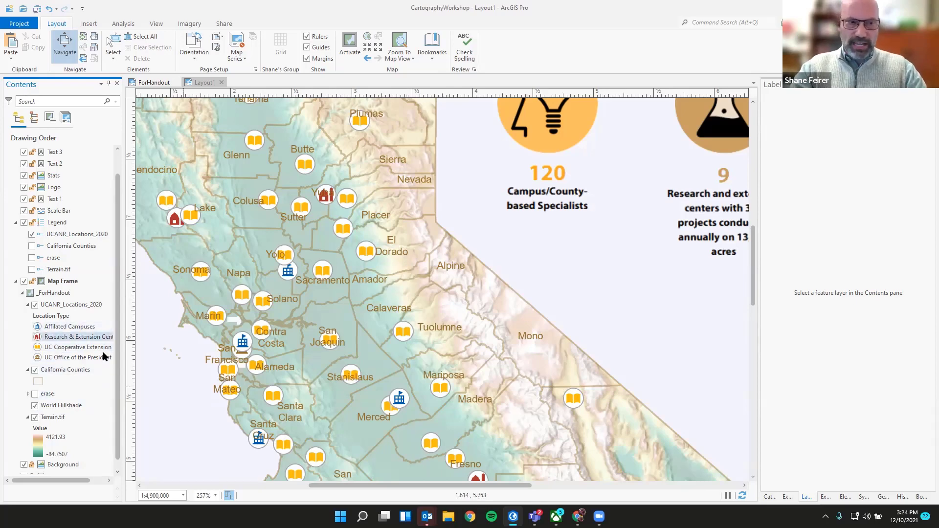
Step: Allow the California Counties labels to be placed outside their polygon boundaries
click(65, 370)
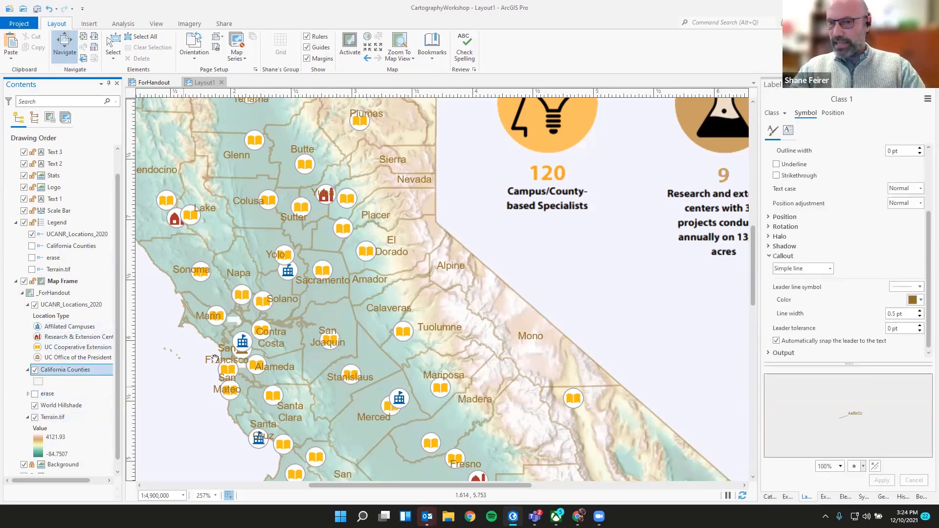
click(840, 115)
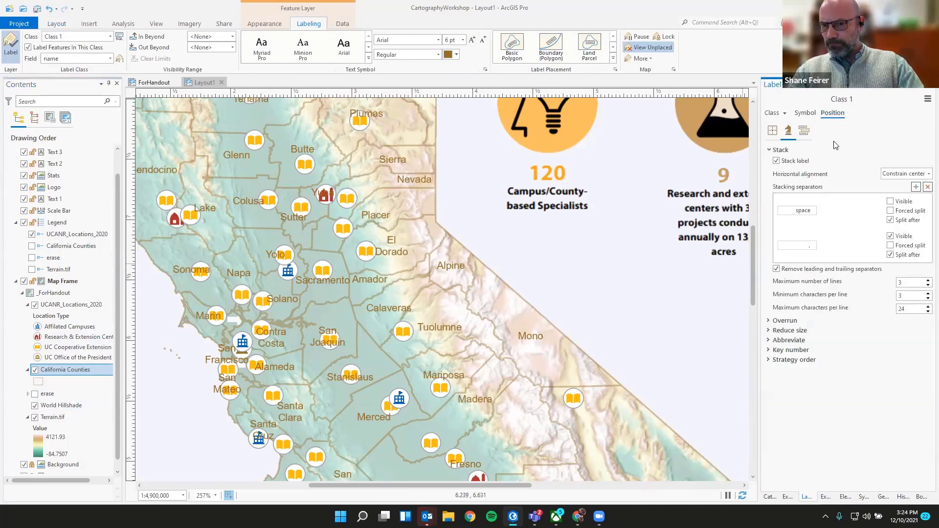
click(805, 132)
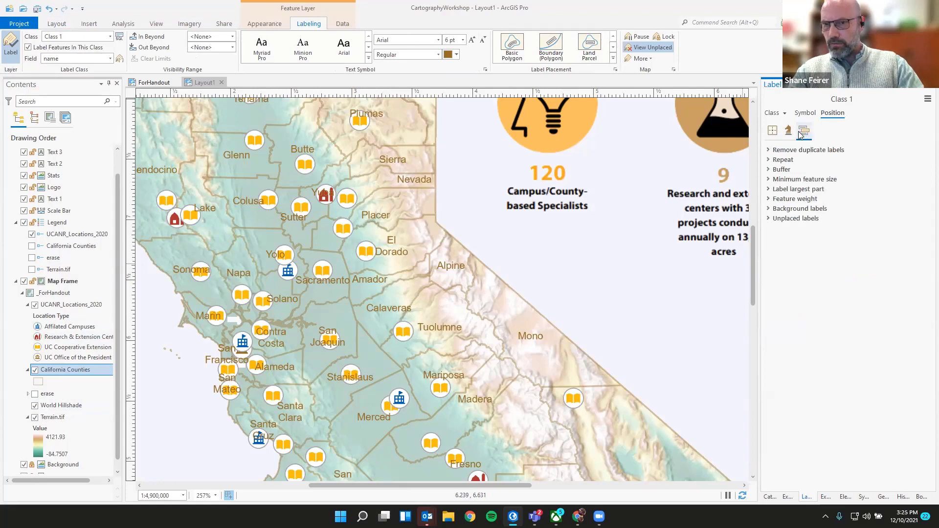
click(791, 131)
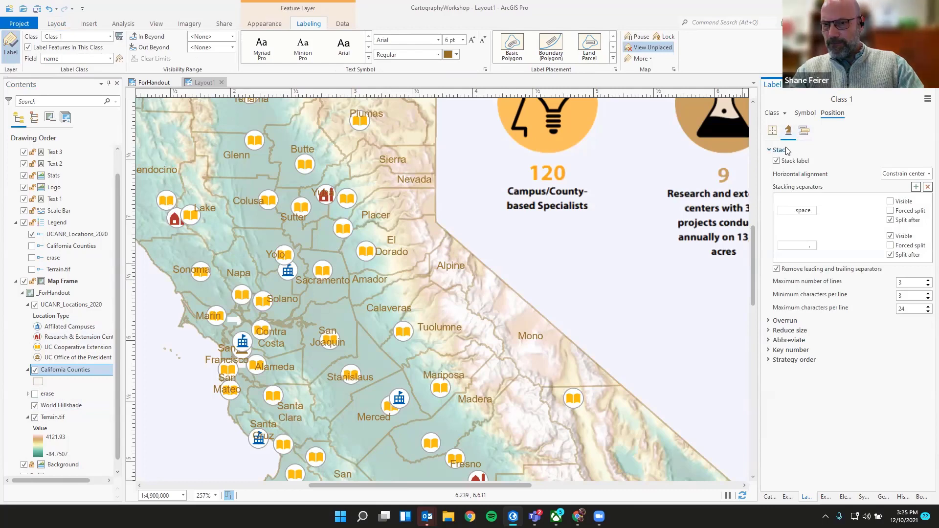
click(774, 132)
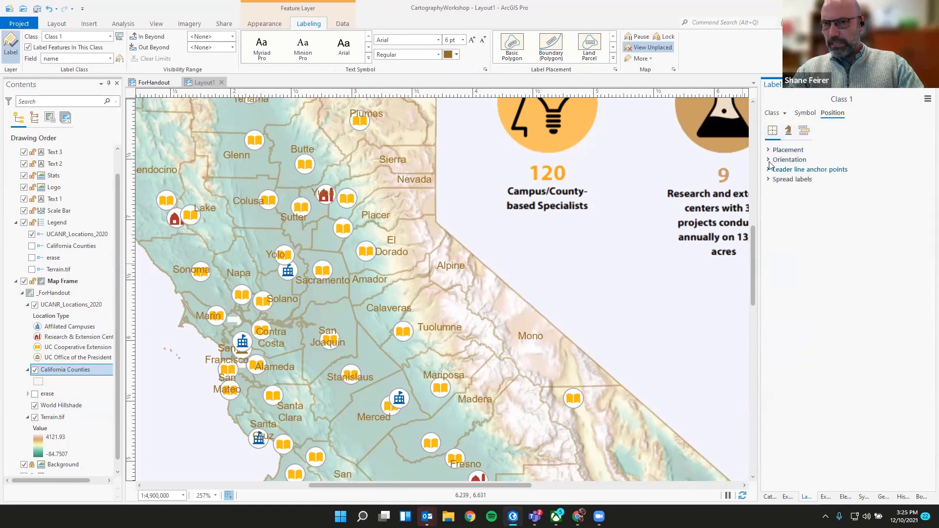
click(768, 150)
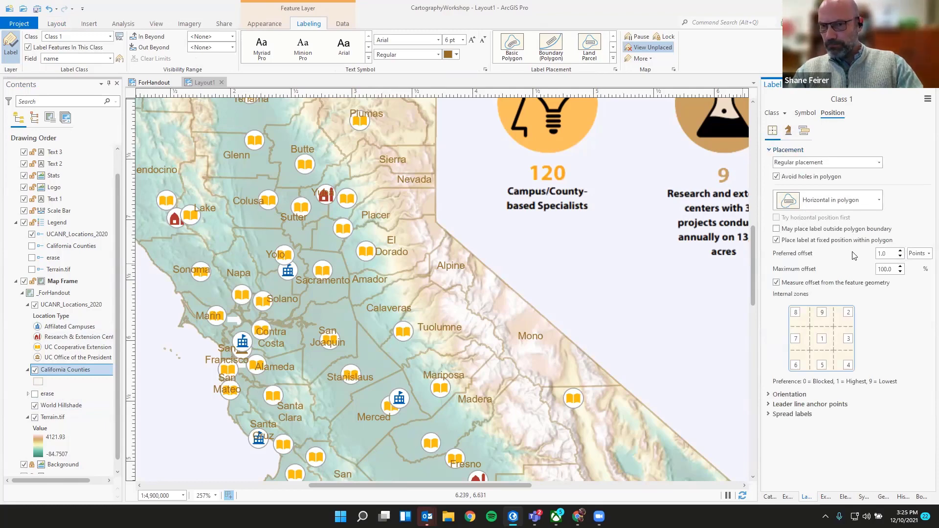
click(769, 405)
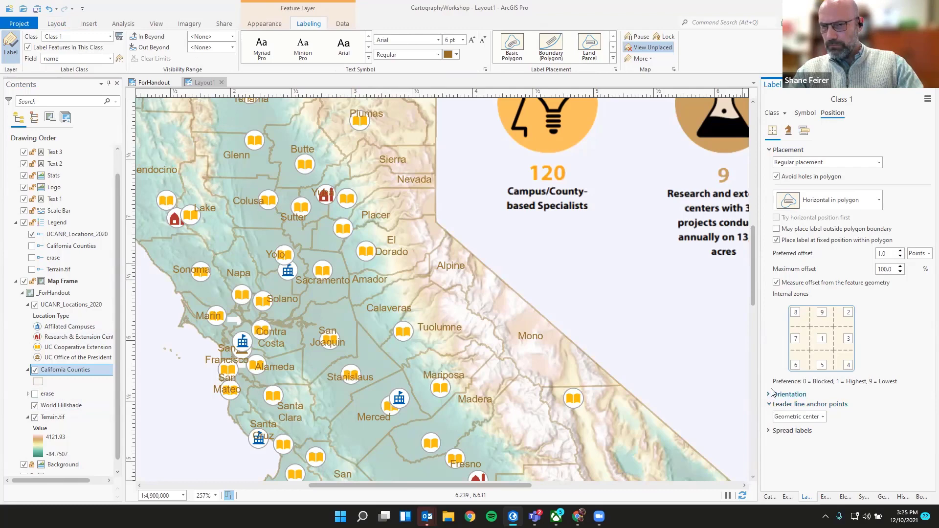
click(777, 229)
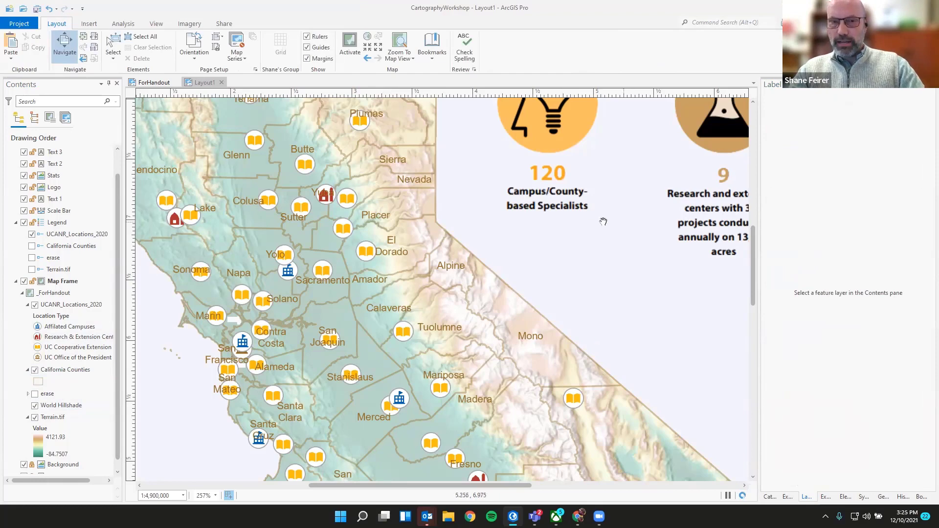
Step: Examine the county label placement across the whole layout and compare it with the finished ForHandout layout
click(805, 497)
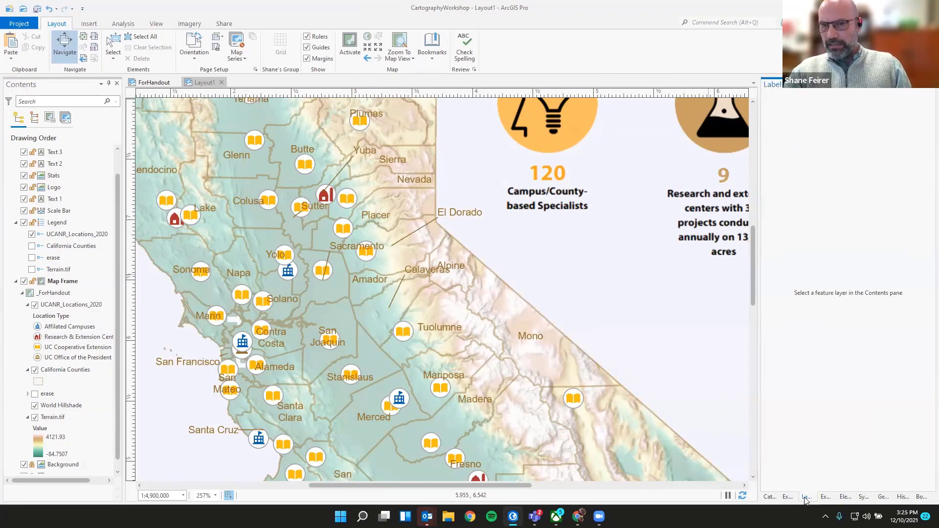
click(43, 370)
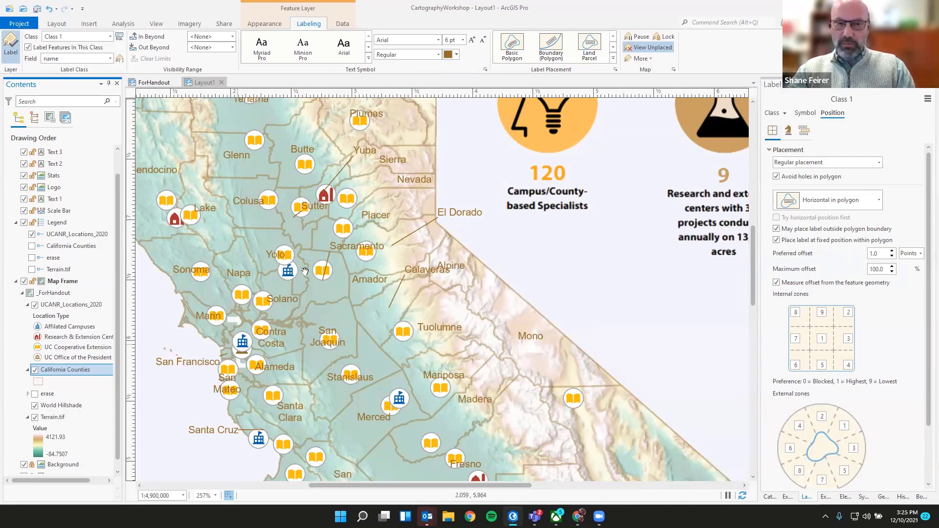
drag(311, 280, 447, 362)
scroll(444, 360, up, 2)
scroll(437, 349, down, 3)
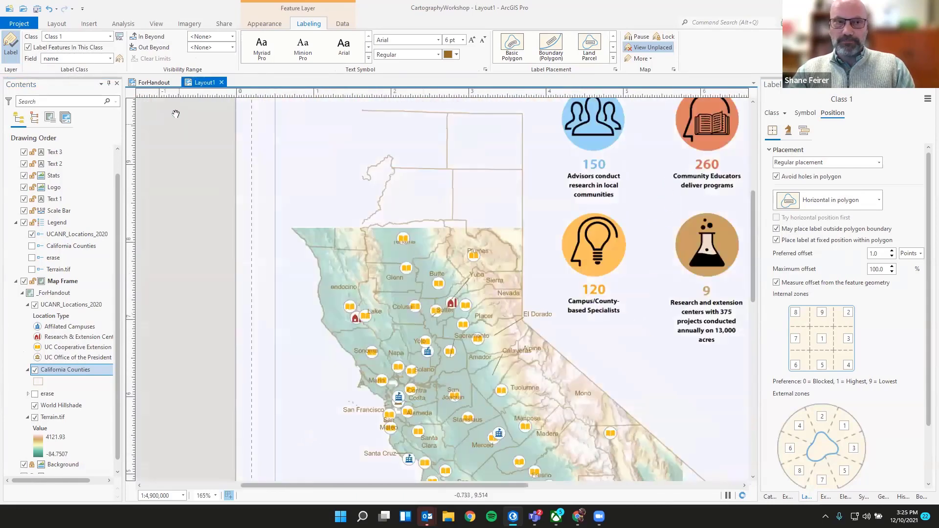
click(61, 27)
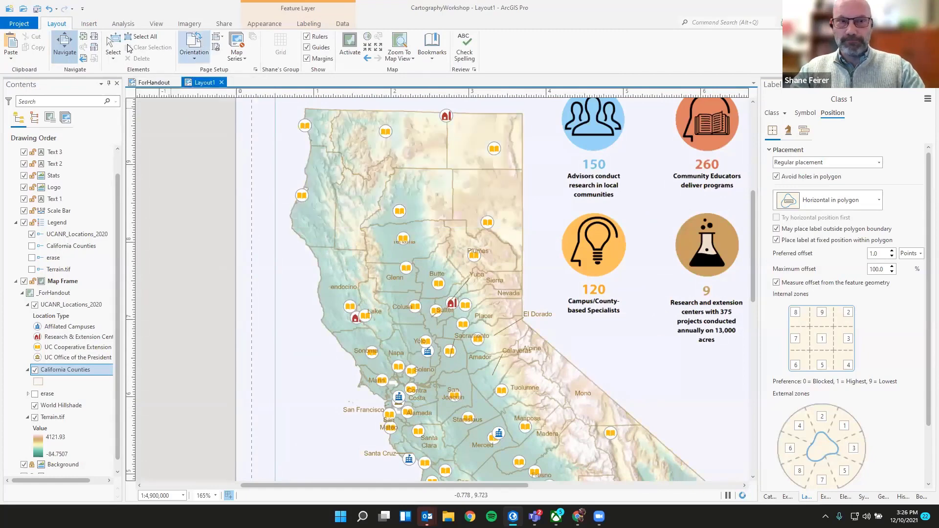
click(83, 37)
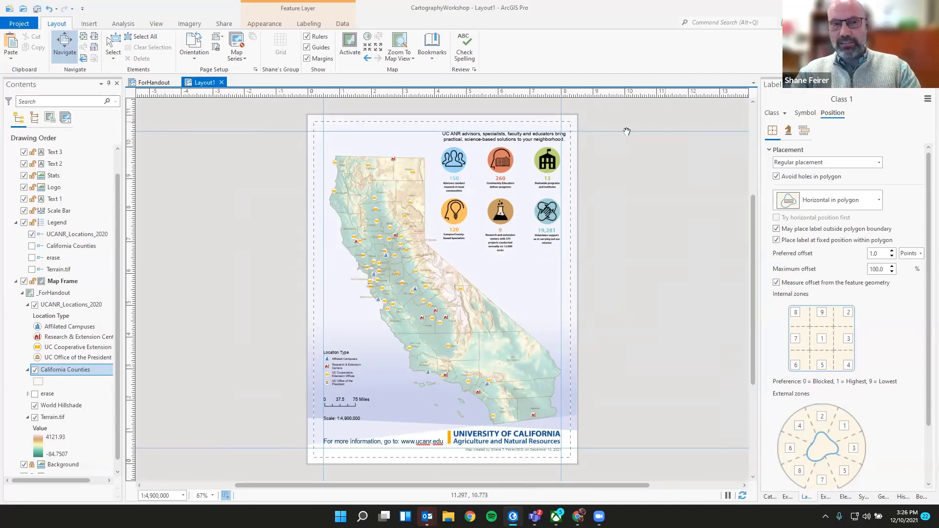
click(154, 83)
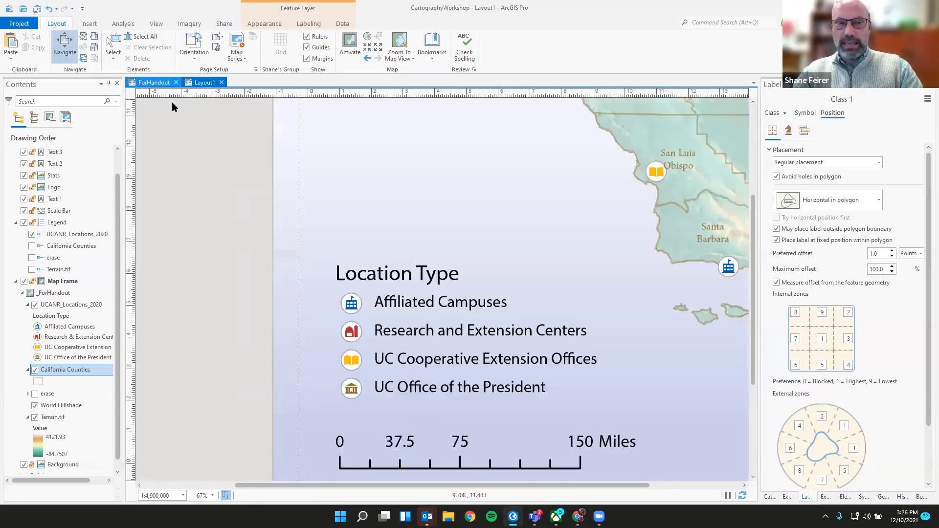
scroll(478, 230, down, 5)
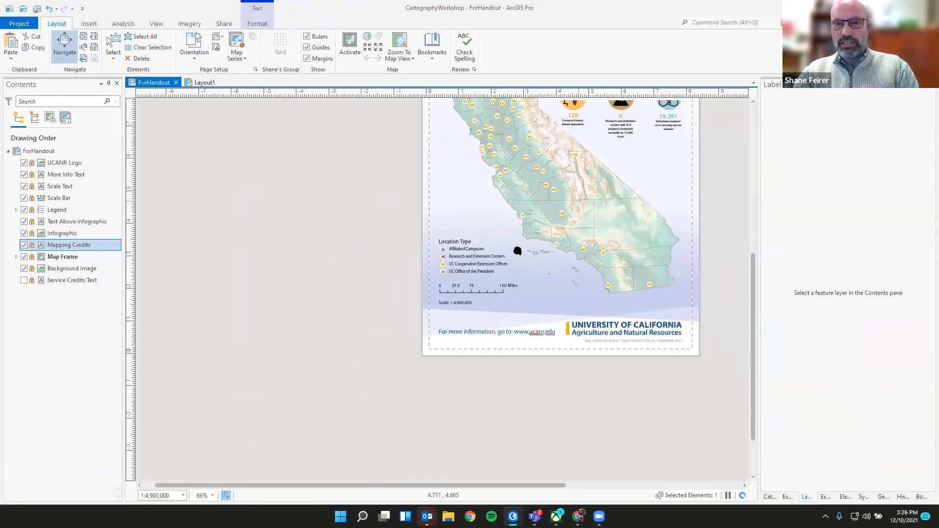
scroll(481, 227, down, 5)
Step: Export Layout1 as a 300 DPI PNG with clipping to the graphics extent turned off
click(204, 83)
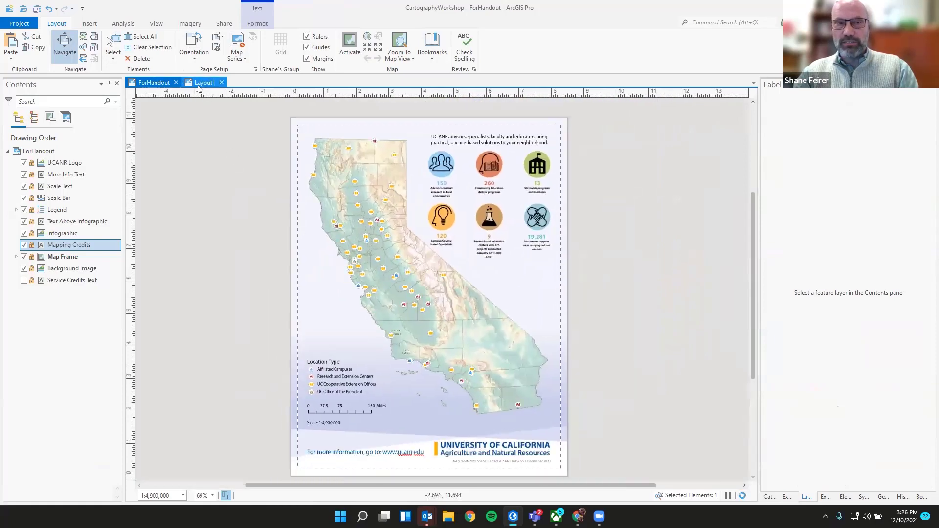
click(225, 23)
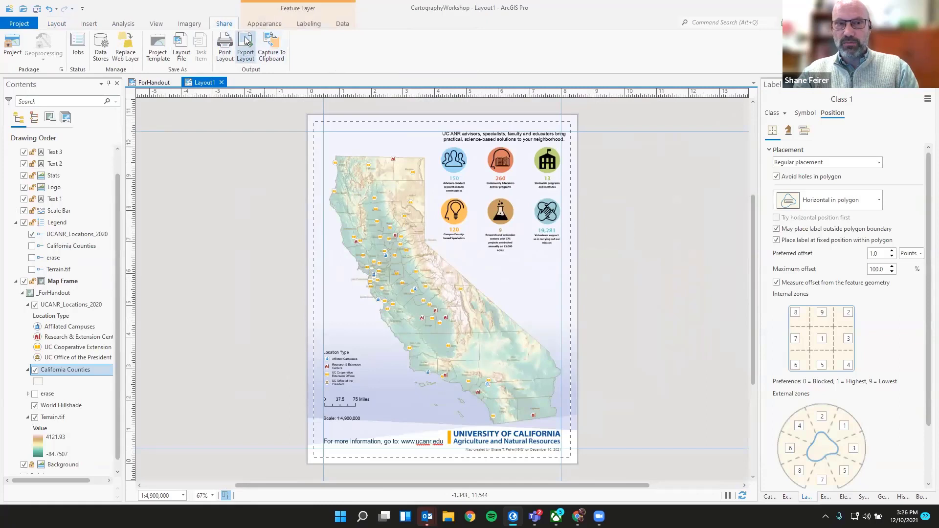
click(246, 54)
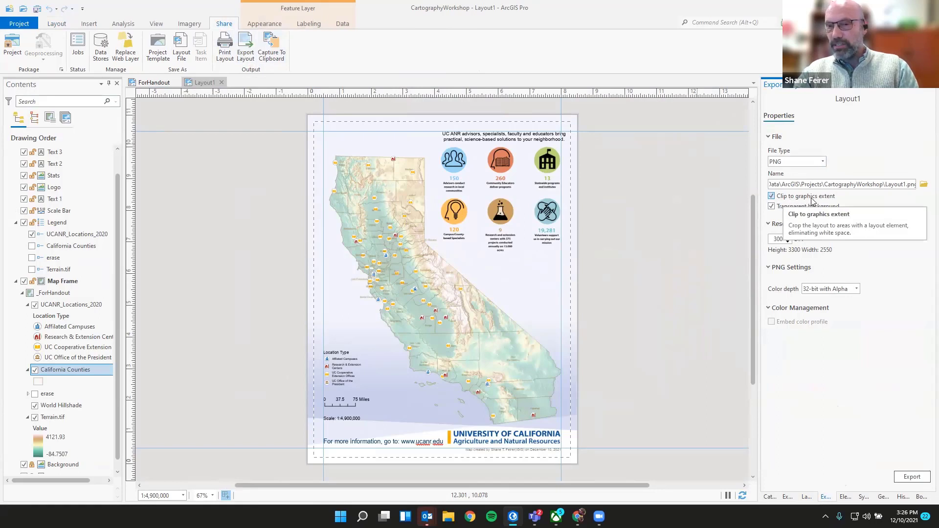
click(772, 196)
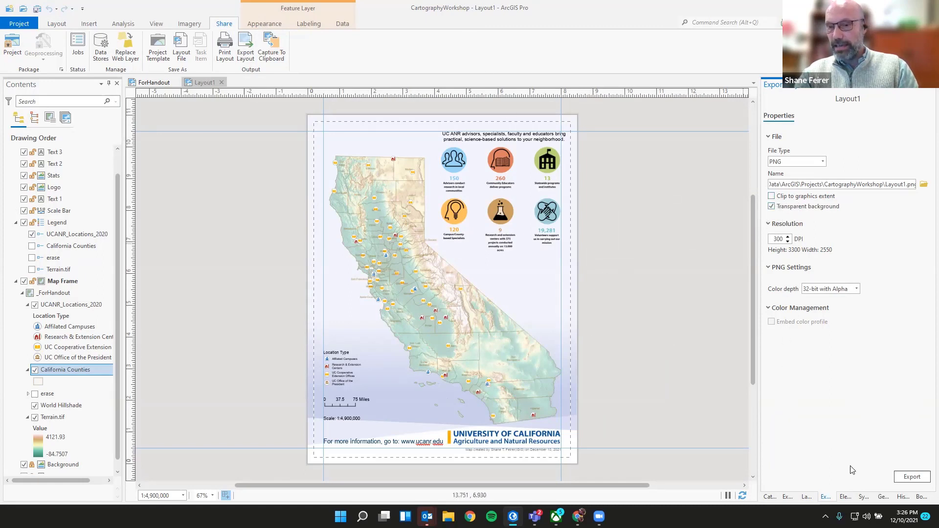
click(906, 479)
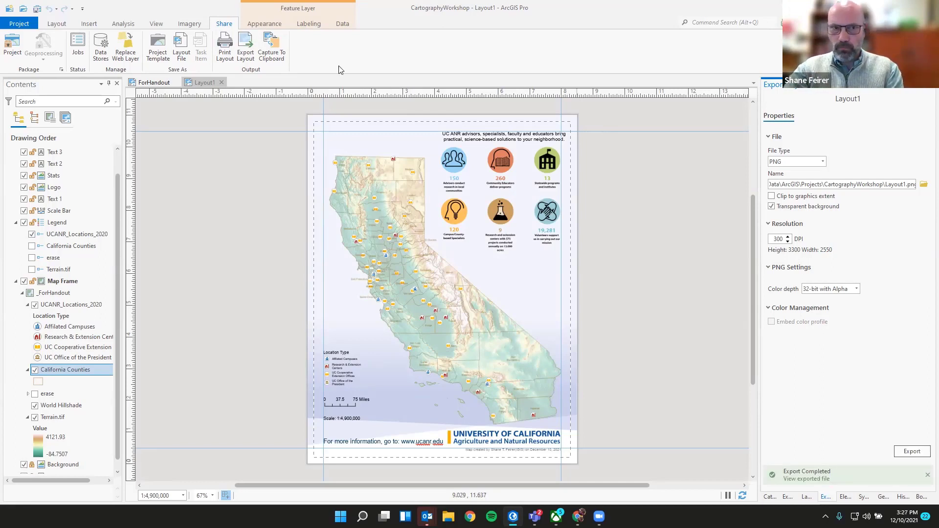
Step: Close the Layout1 and ForHandout layouts and bring up the project's list of maps and layouts
click(221, 82)
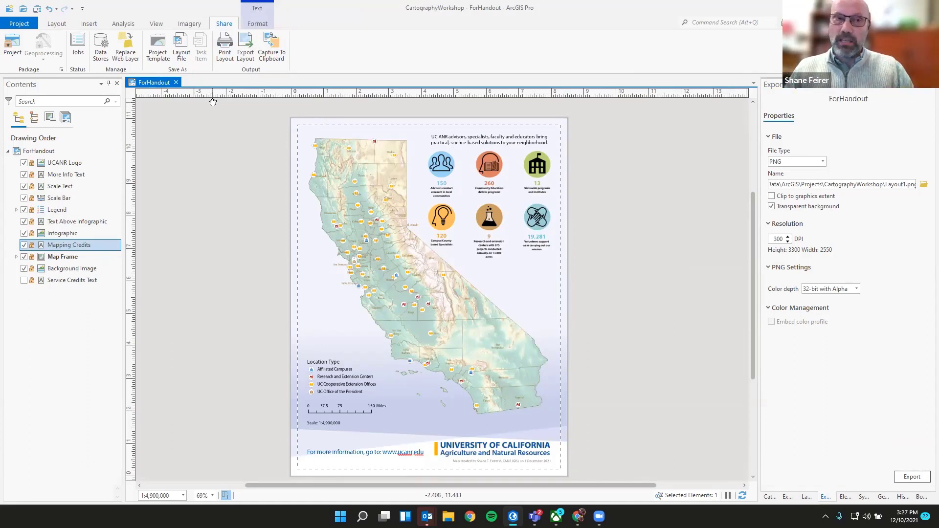
click(176, 82)
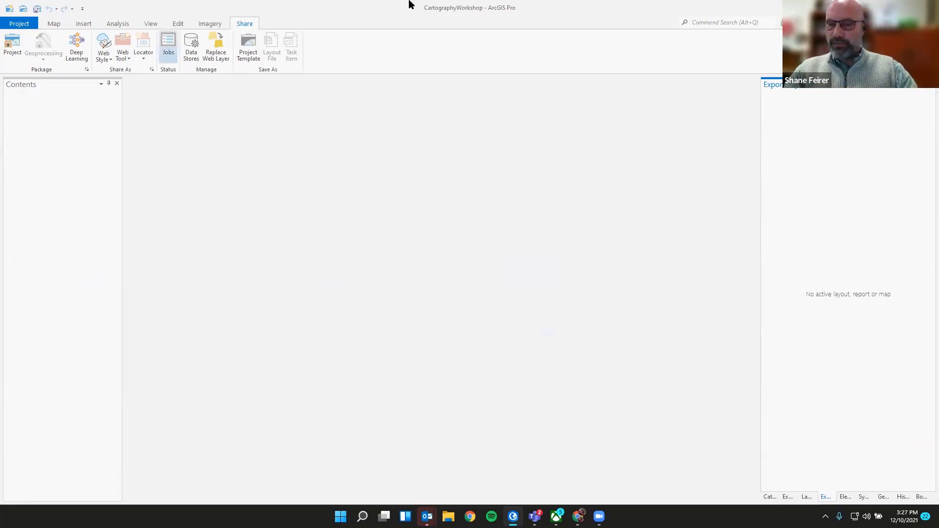
click(770, 497)
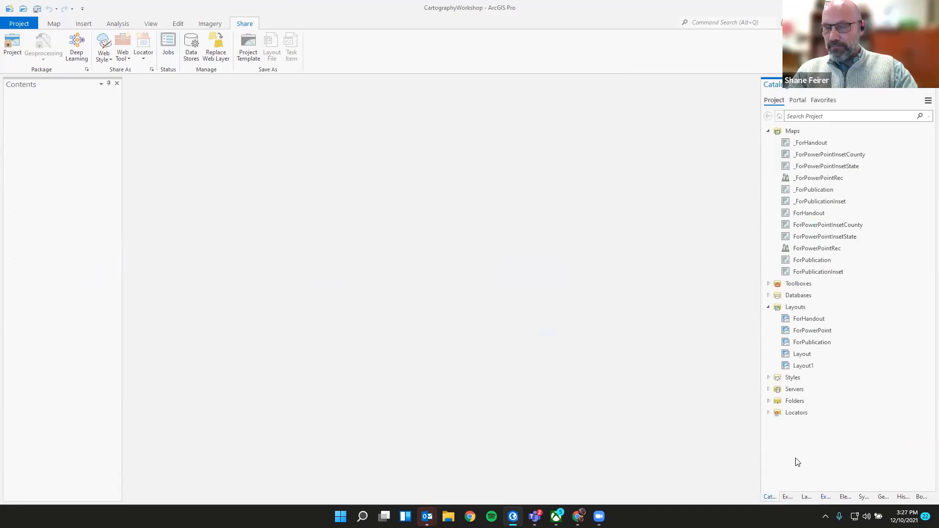
click(870, 247)
click(871, 296)
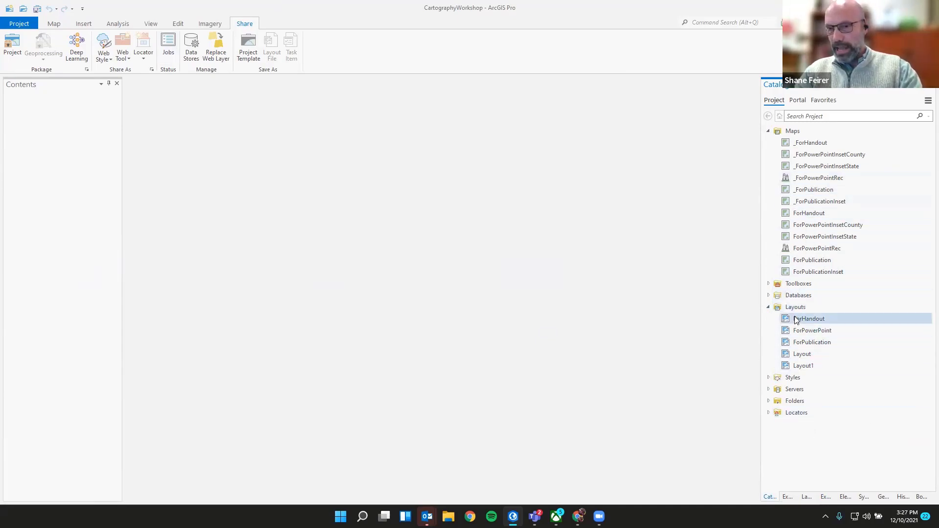
Step: Create a new layout with a custom page size of 13.333 in wide by 7.5 in high
click(54, 24)
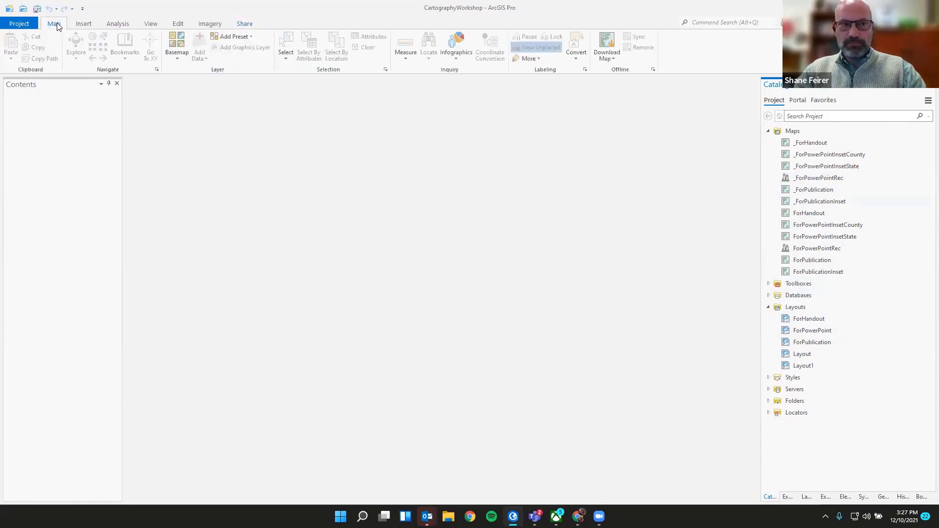
click(84, 25)
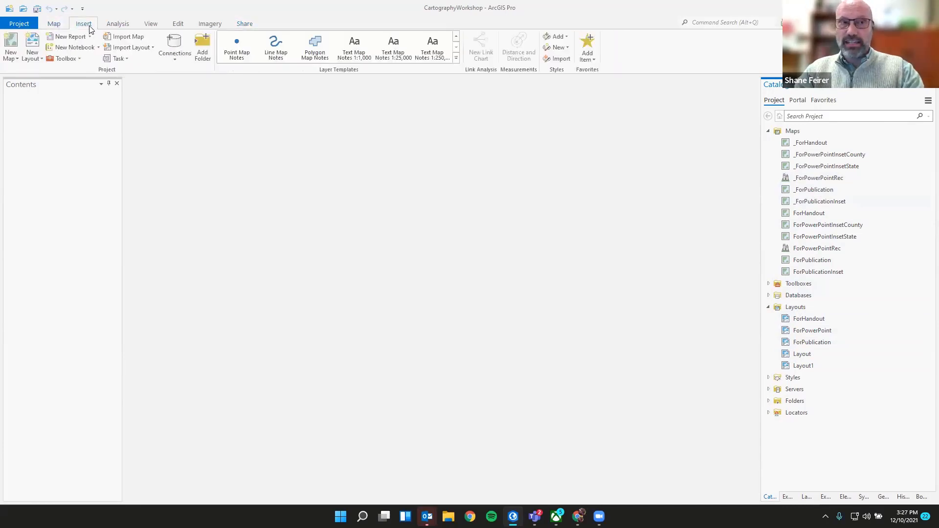
click(42, 59)
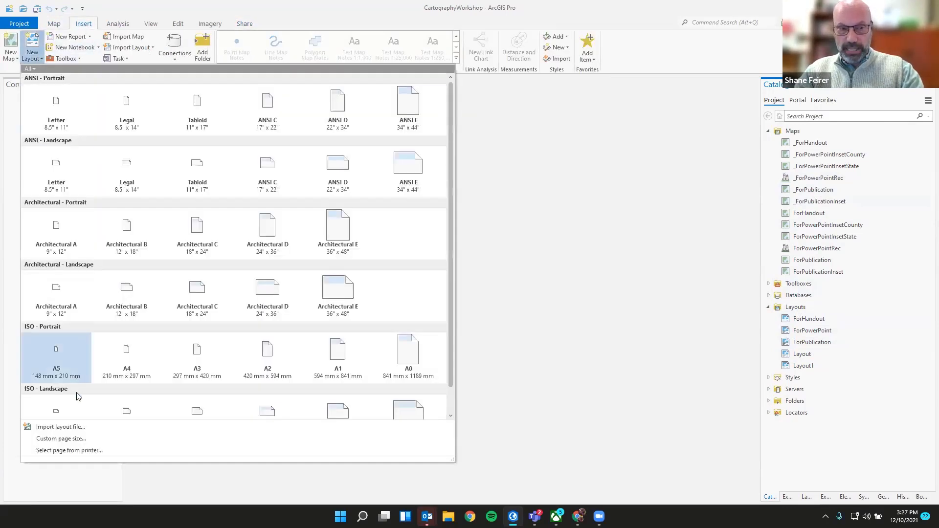
click(81, 439)
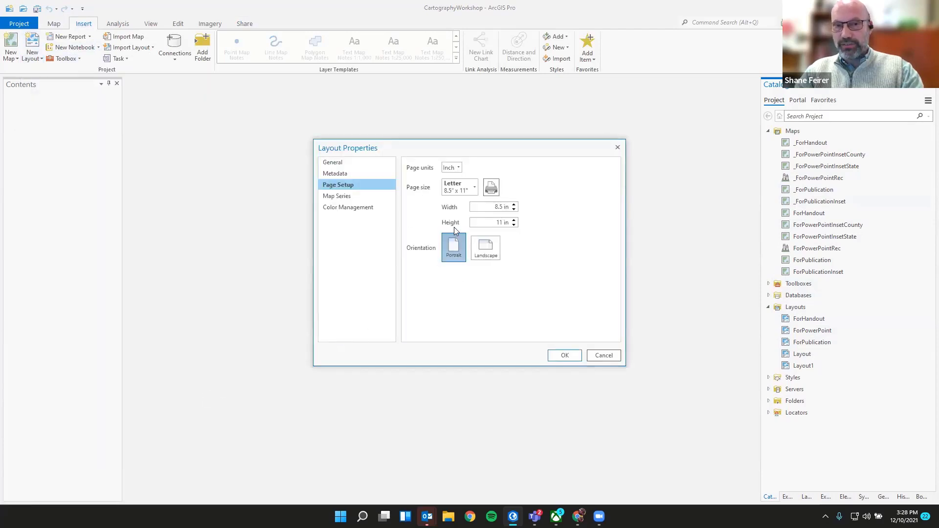
drag(503, 206, 488, 208)
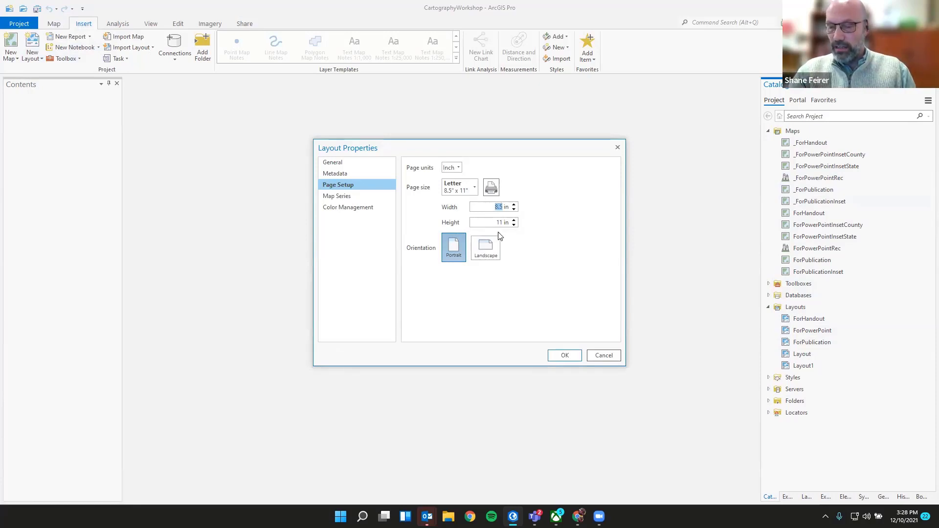
text(13.333)
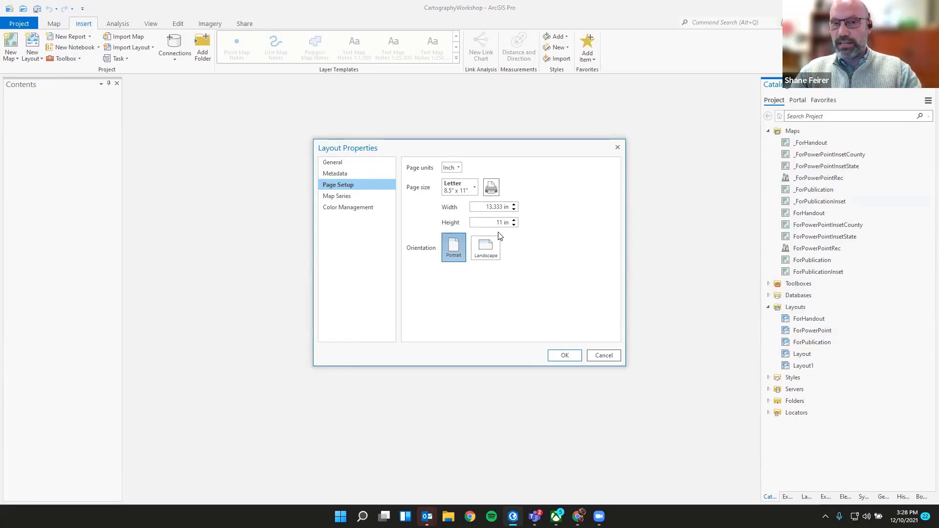
drag(502, 222, 495, 224)
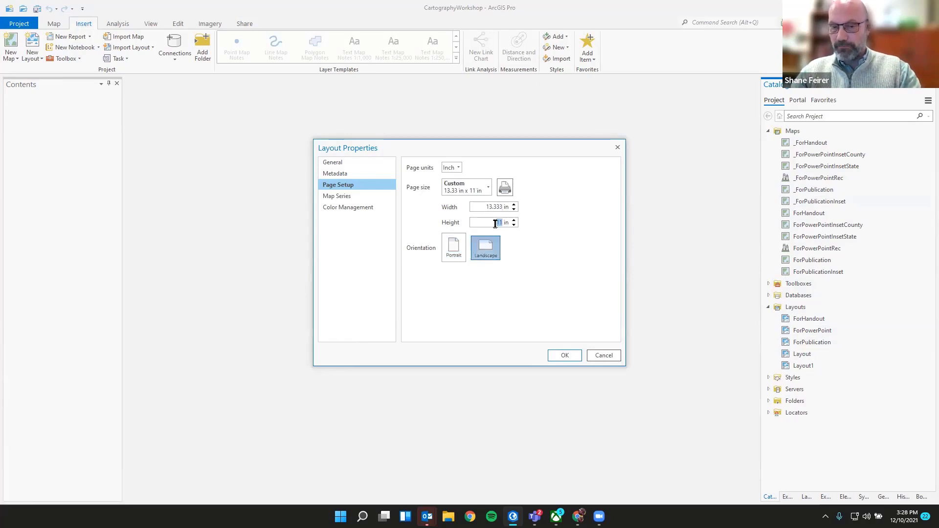
text(7.5)
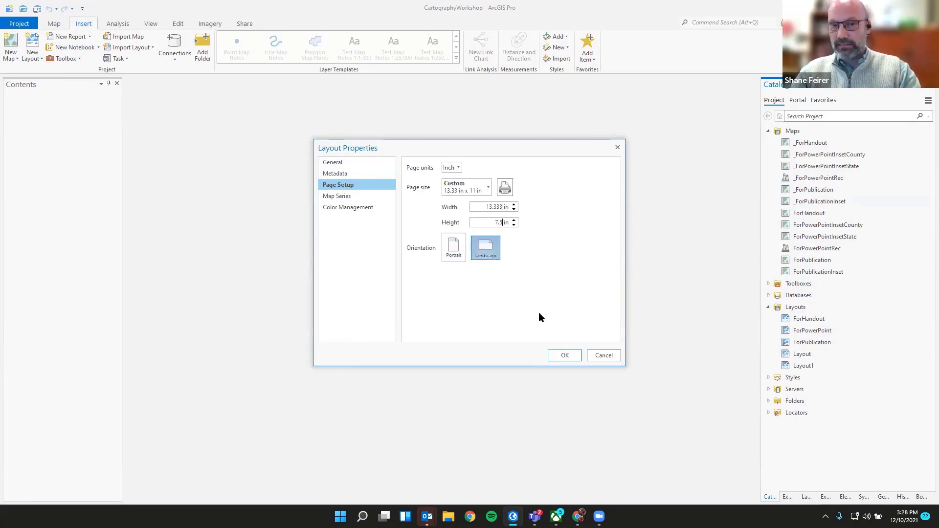
click(569, 355)
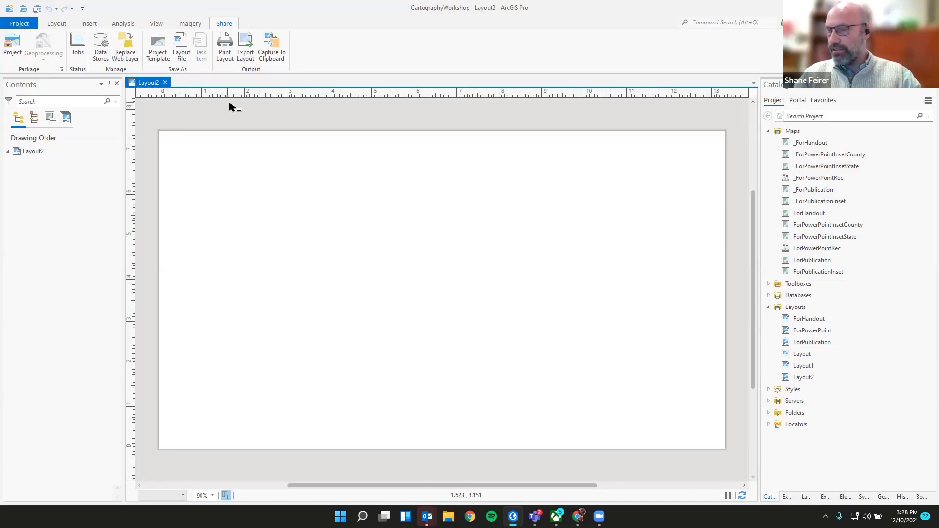
Step: Add horizontal guides to the new layout, offset 0.25 in from the page edges
right_click(131, 143)
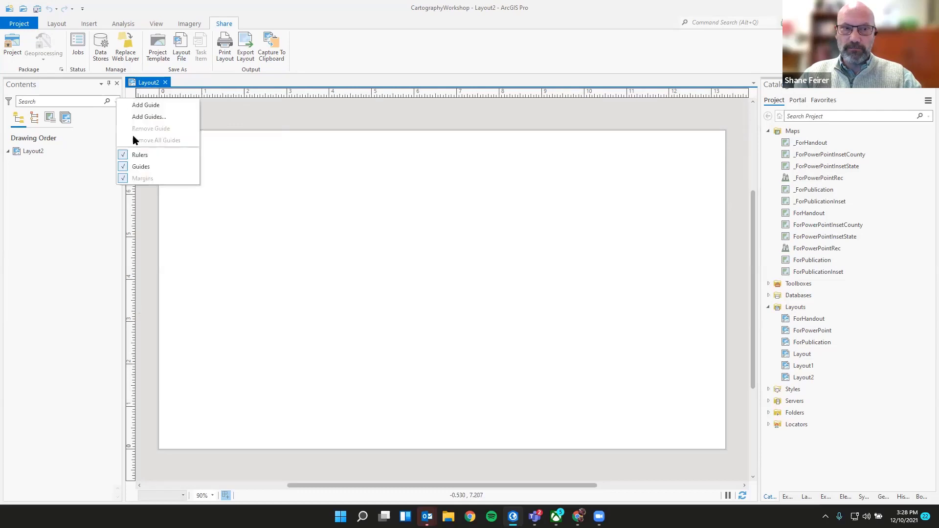
click(154, 120)
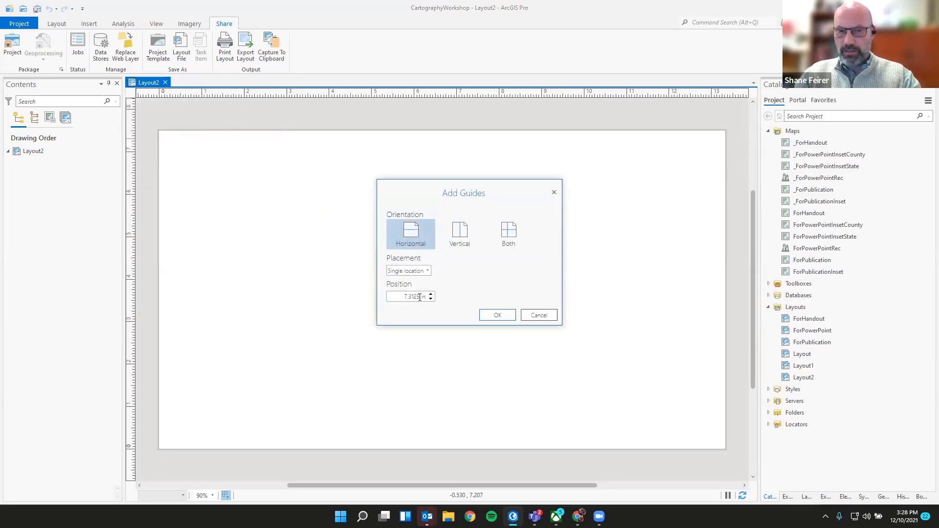
drag(421, 297, 341, 292)
key(BackSpace)
text(25)
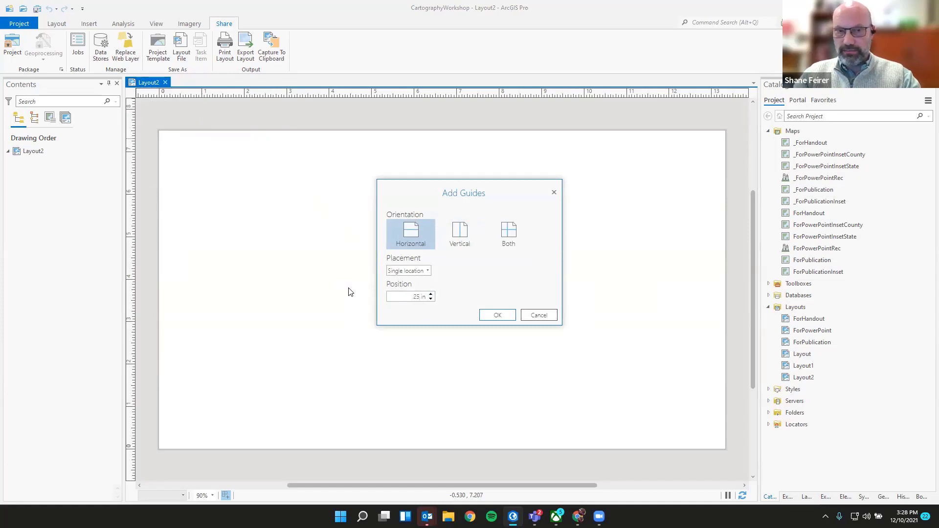
click(408, 271)
click(409, 311)
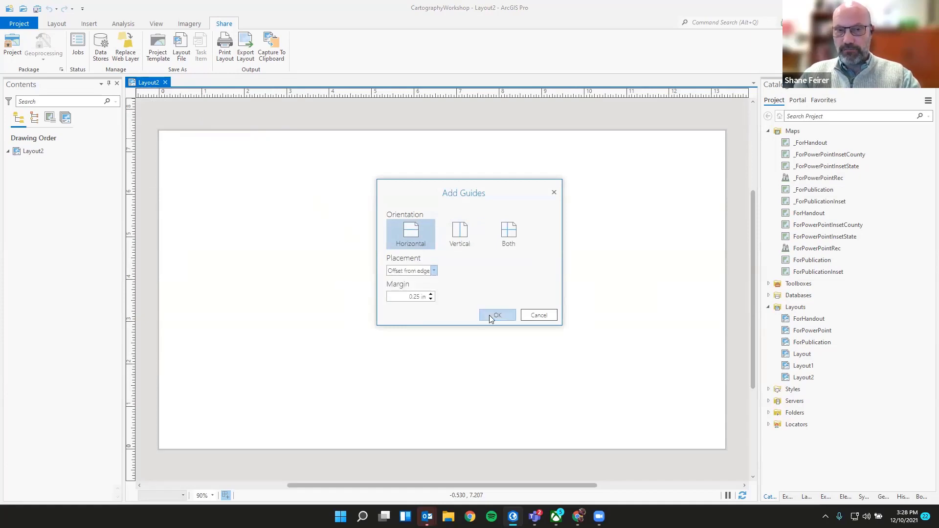
click(489, 315)
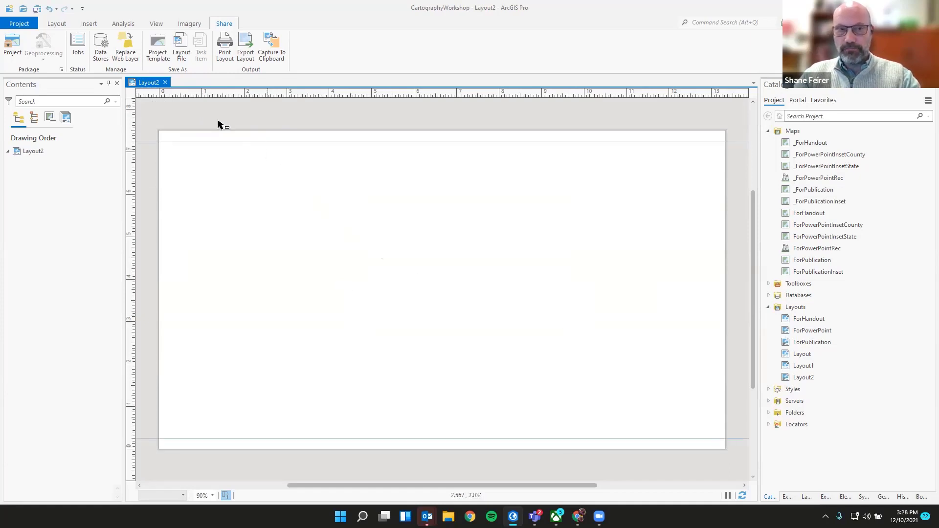
Step: Add vertical guides offset 0.375 in from the page edges
right_click(255, 94)
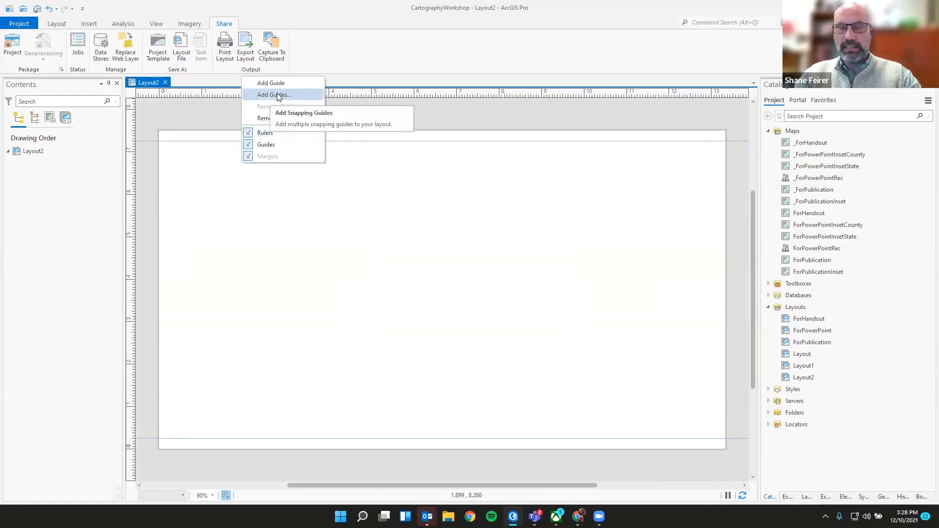
click(283, 95)
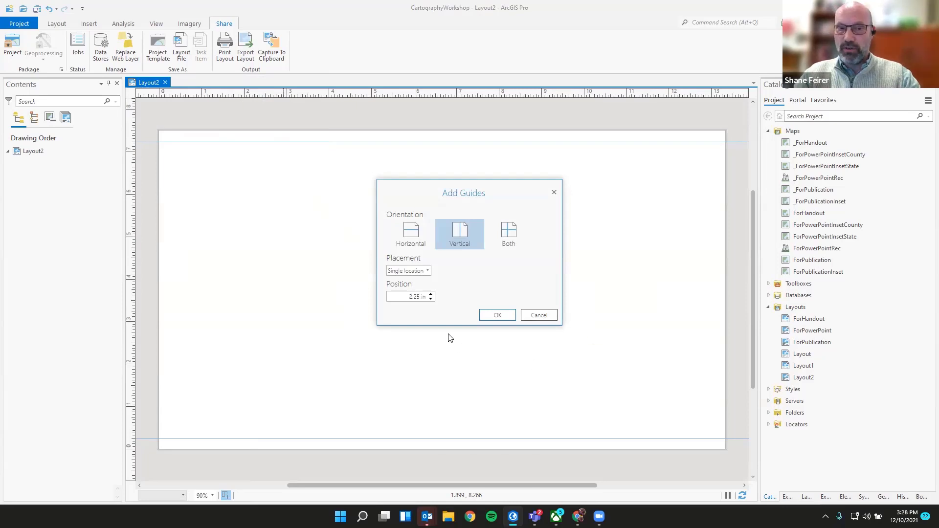
drag(419, 297, 408, 297)
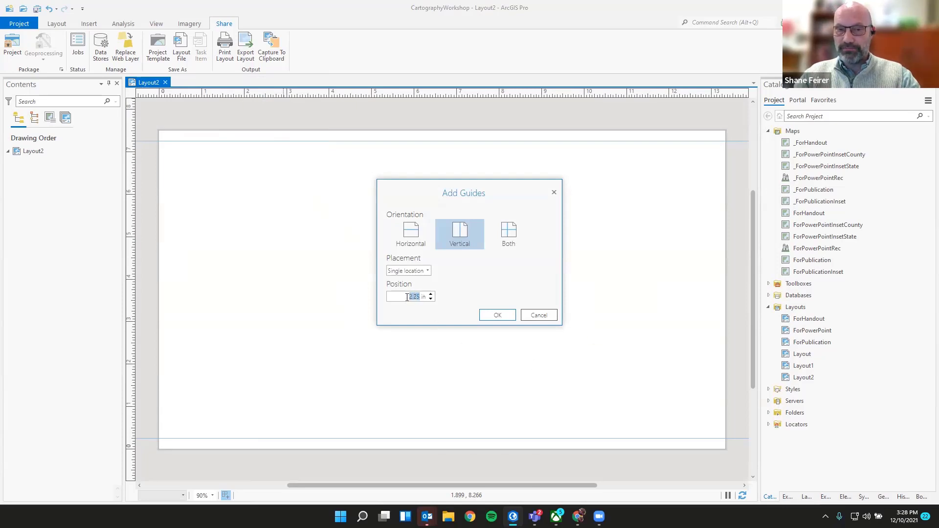
text(.375)
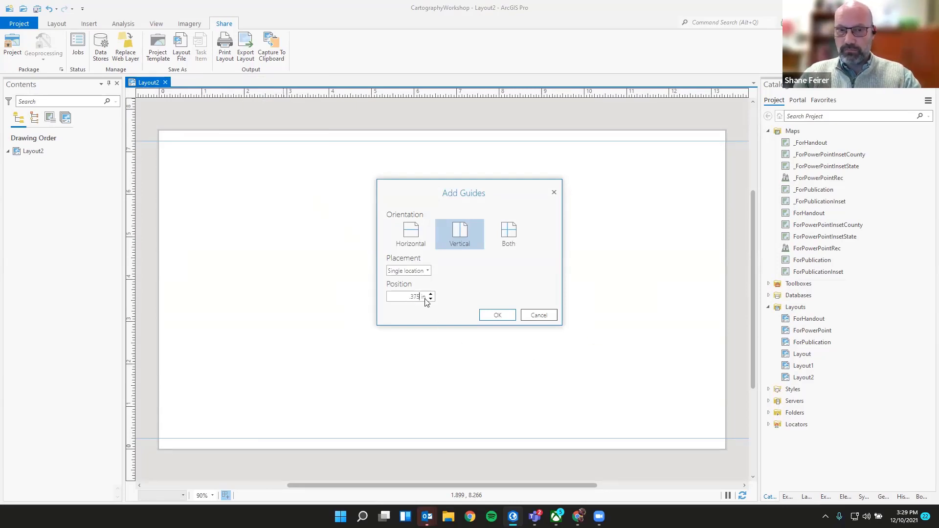
click(409, 271)
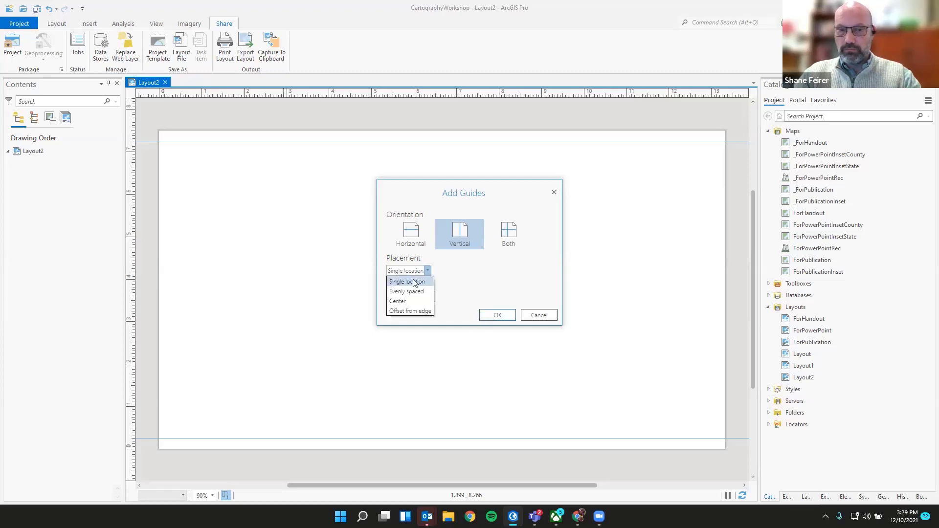
click(416, 311)
click(498, 314)
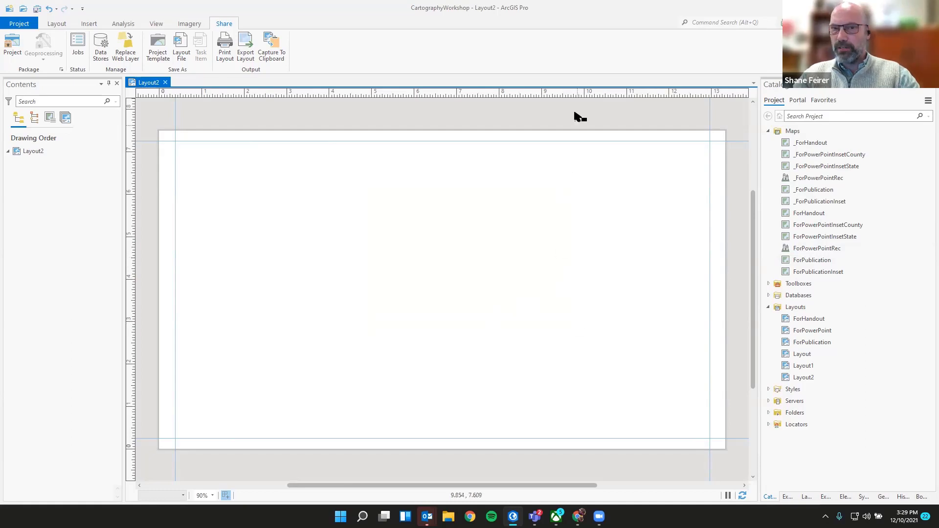
Step: Add a single vertical guide and position it at about 10.25 in on the horizontal ruler
right_click(597, 94)
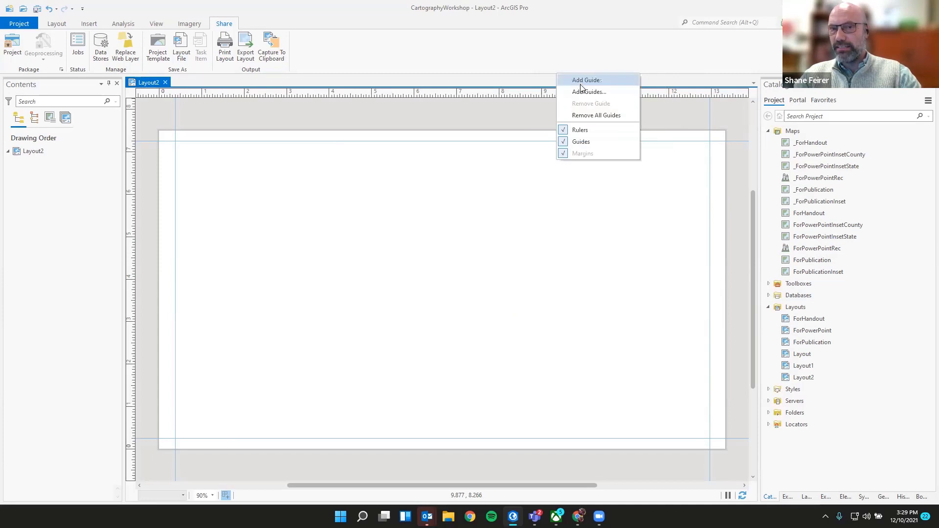
click(587, 83)
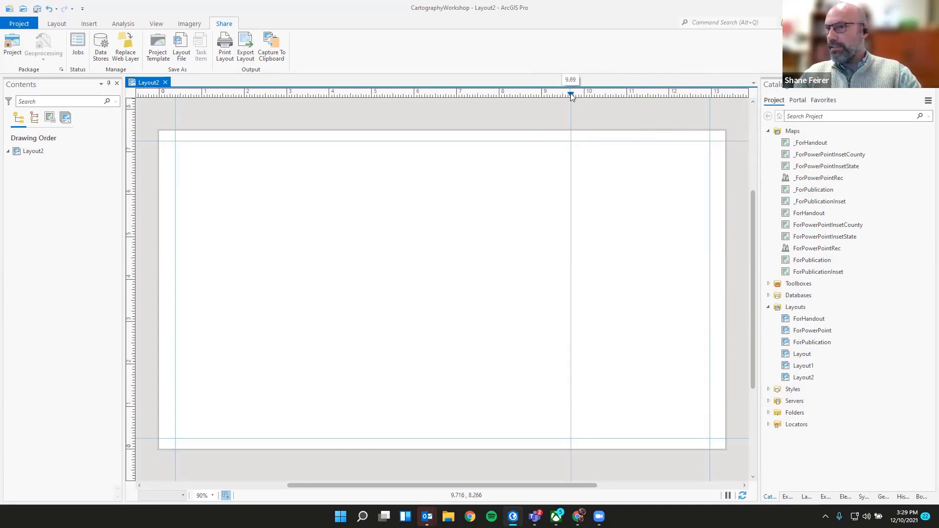
drag(571, 93, 595, 93)
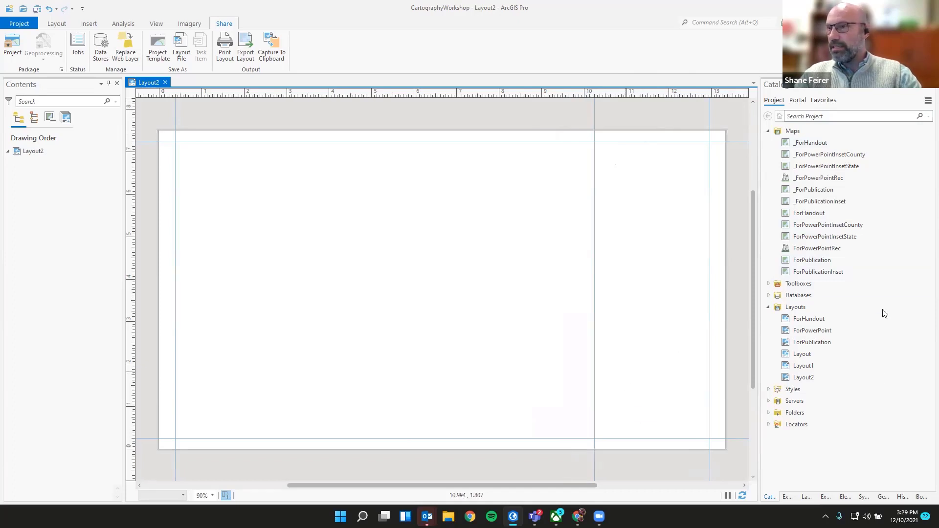
Step: Add a single horizontal guide and position it at about 0.75 in on the vertical ruler
right_click(131, 434)
click(161, 349)
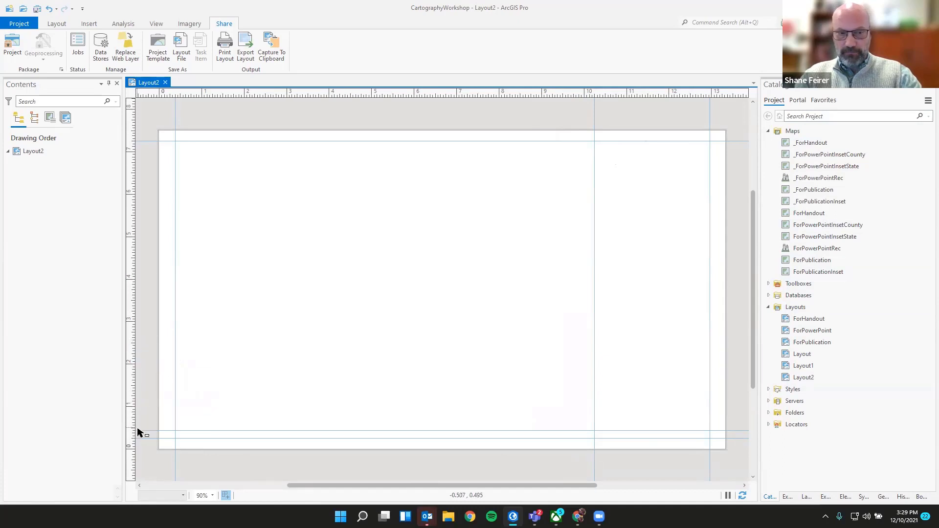
drag(132, 433, 131, 421)
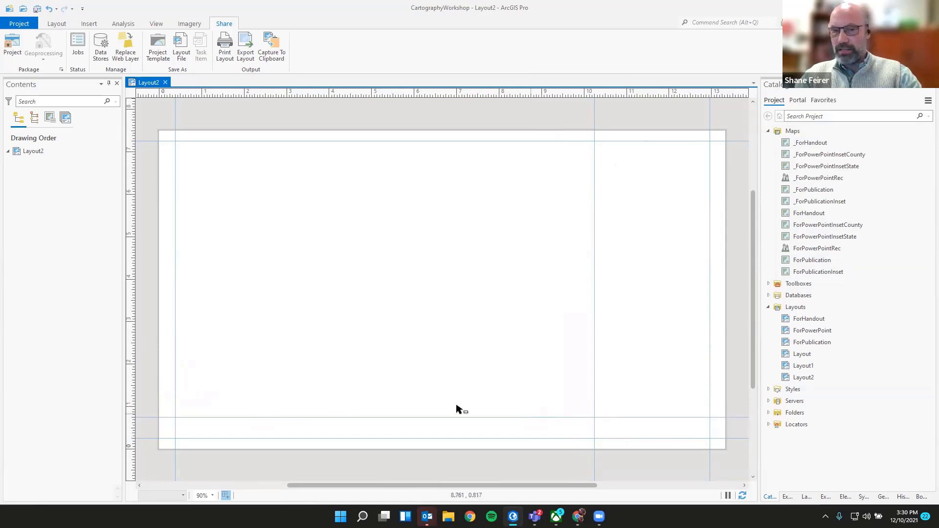
Step: Add two more horizontal guides, one at about 5 in and one just below it at about 4.75 in
right_click(128, 219)
click(134, 219)
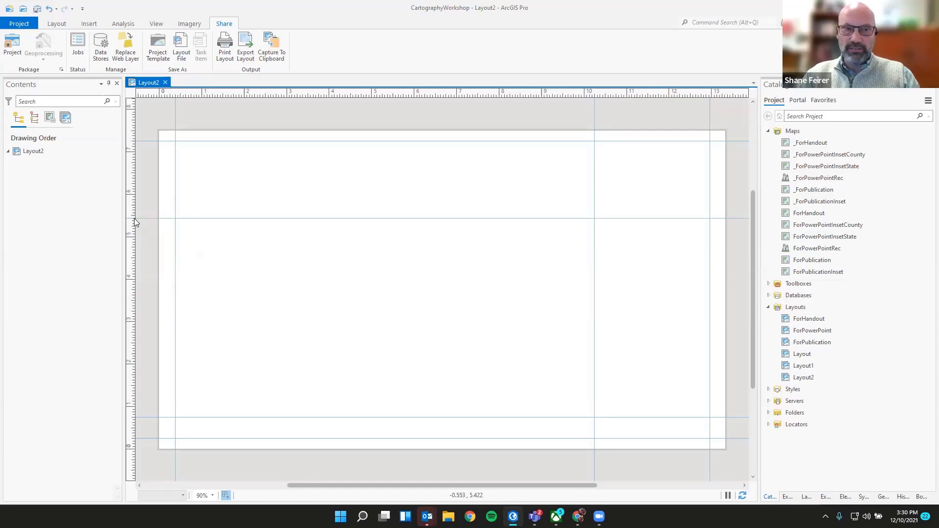
drag(130, 218, 131, 238)
right_click(131, 250)
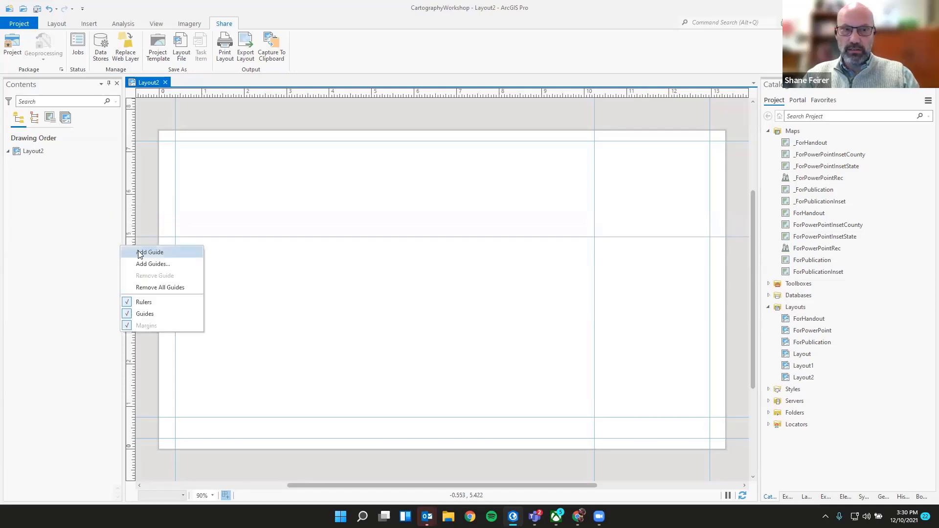
click(139, 251)
drag(130, 249, 130, 247)
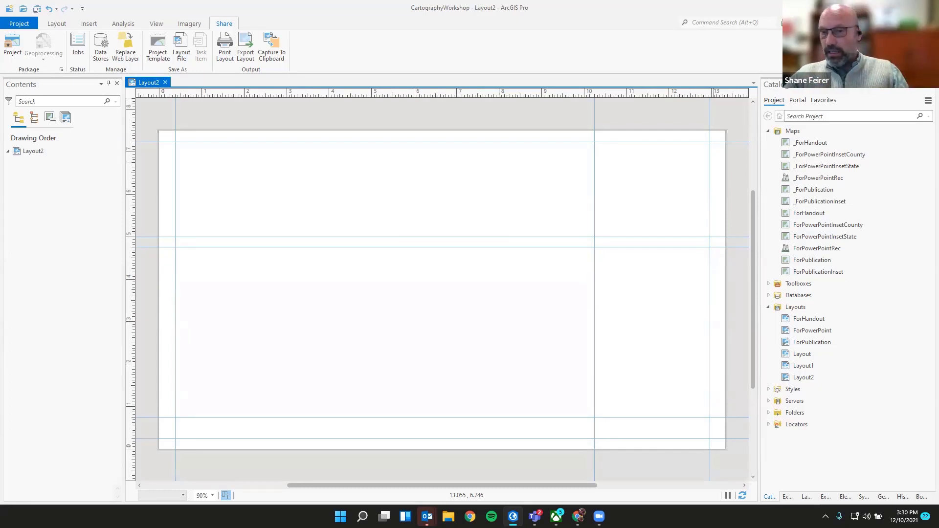
Step: Open the finished ForPowerPoint layout to examine how its elements line up with the guides, and return to Layout2
double_click(809, 331)
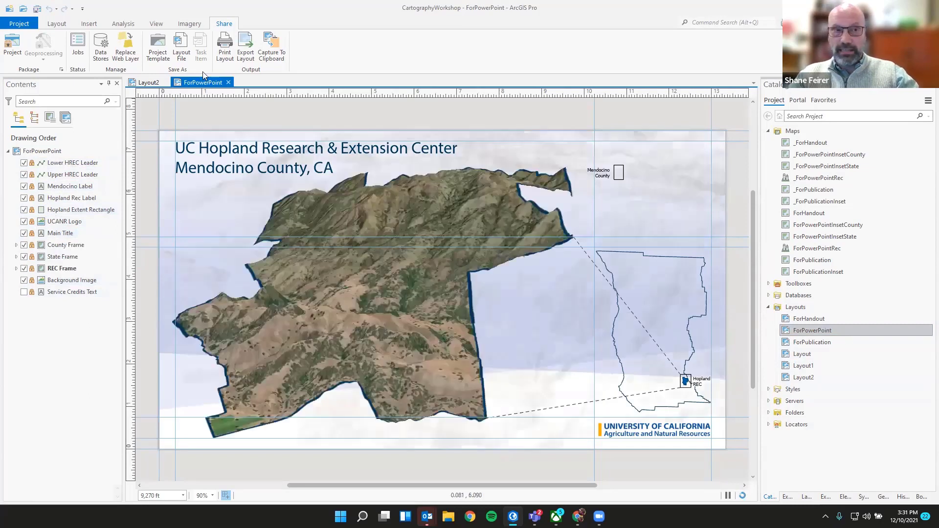
click(148, 82)
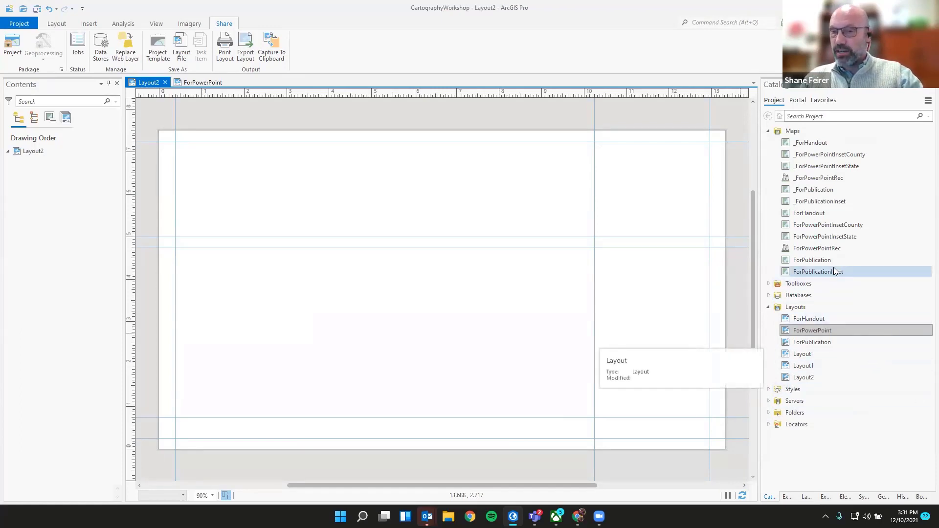
Step: Try placing the ForPowerPointRec scene on Layout2 as a map frame straight from the project's map list, and delete that frame
drag(816, 248, 679, 210)
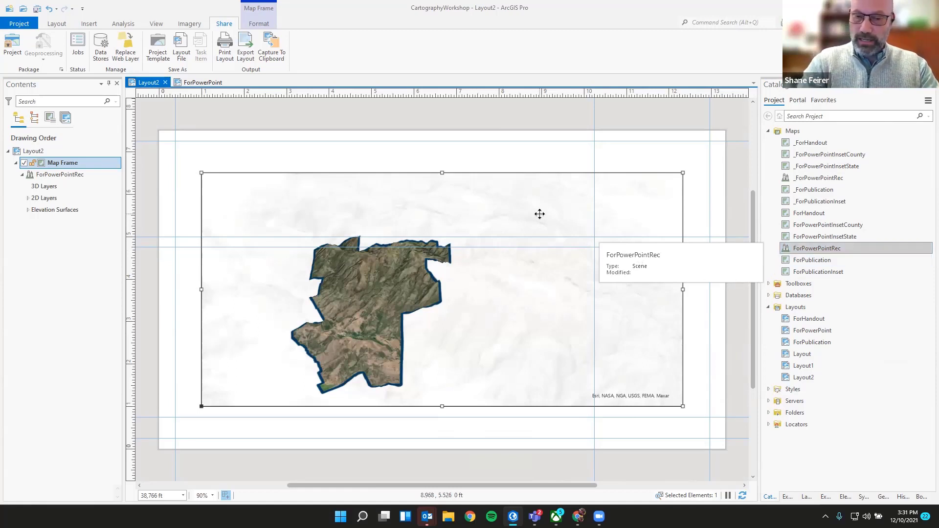
key(Delete)
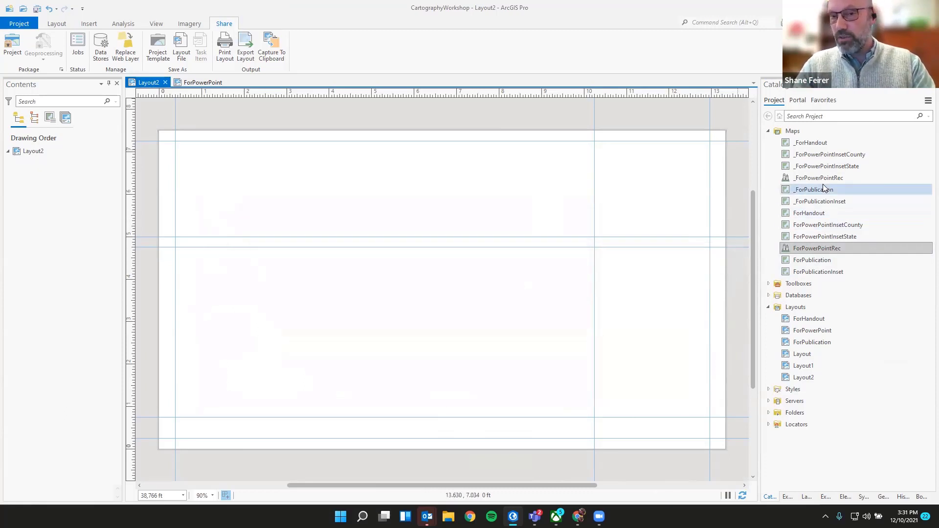
Step: Insert a default-extent _ForPowerPointInsetCounty map frame, 2.708 in by 4.25 in, snapped between the guides at X 10.25 in and Y 0.75 in
click(89, 26)
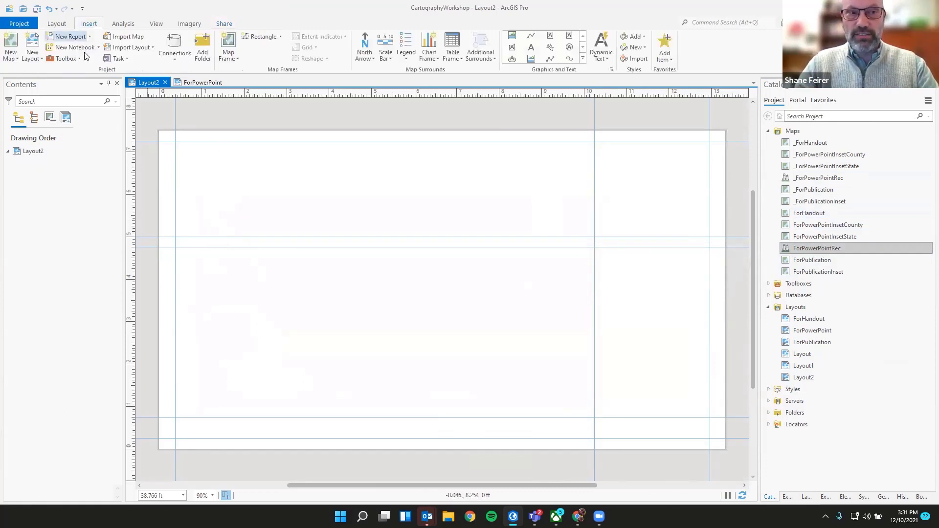
click(228, 52)
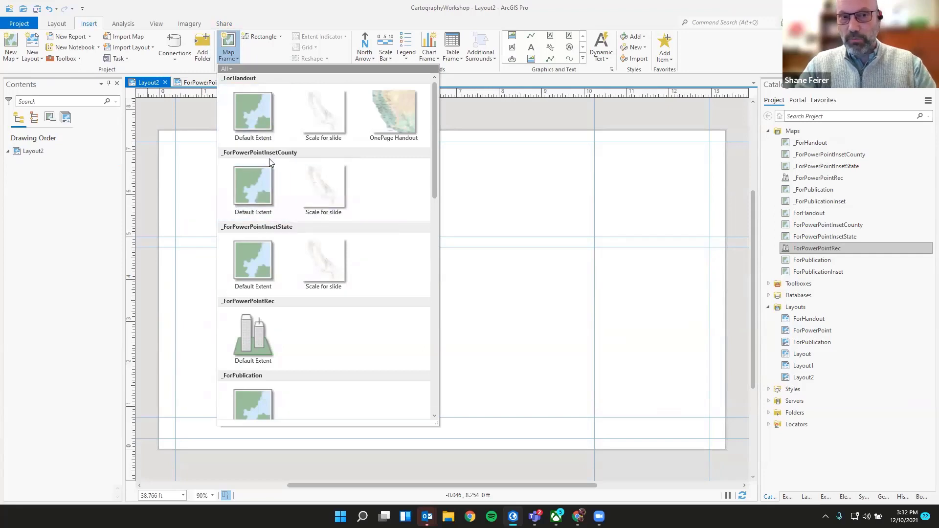
click(265, 201)
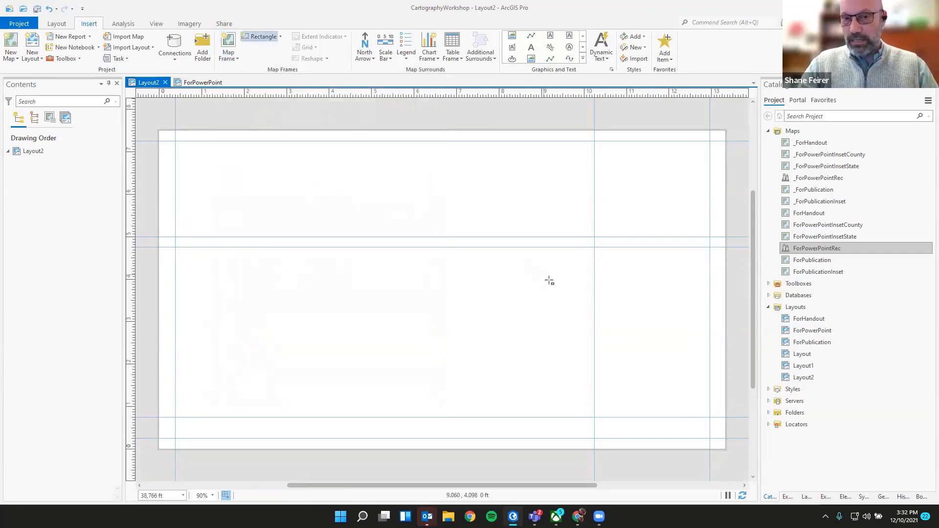
drag(595, 237, 710, 418)
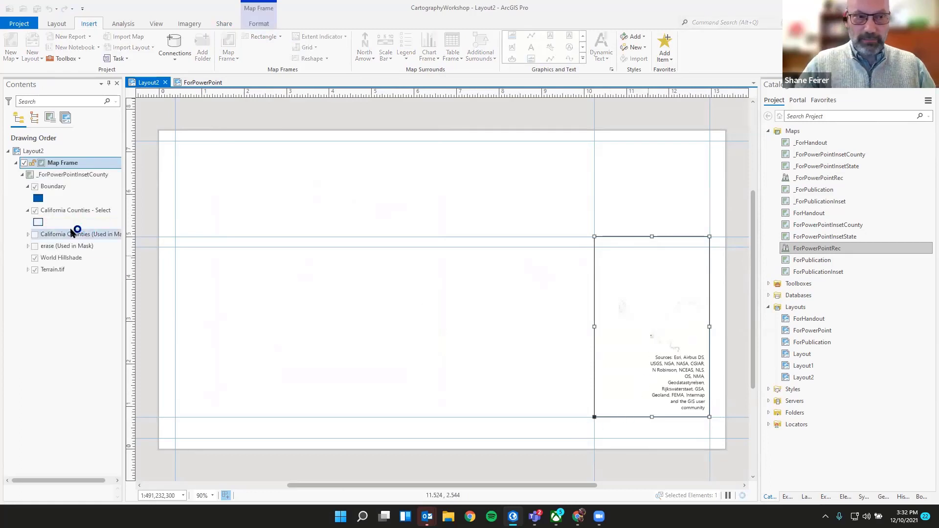
Step: Zoom the inset map frame to the extent of the California Counties (Used in Mask) layer
right_click(70, 212)
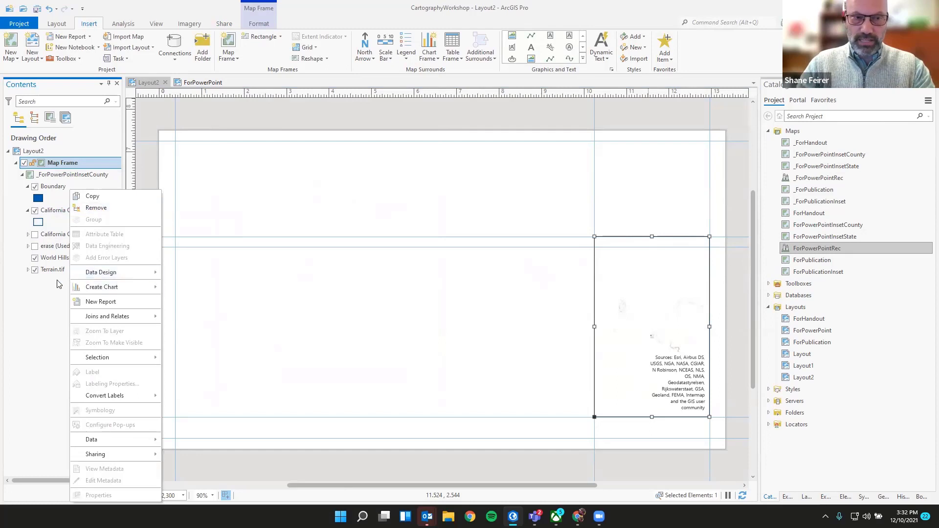
click(55, 309)
right_click(67, 211)
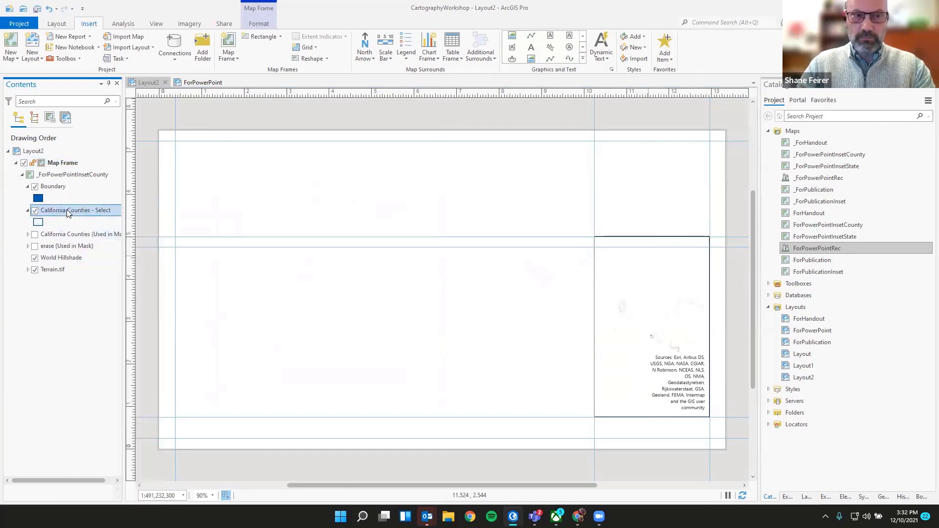
right_click(58, 238)
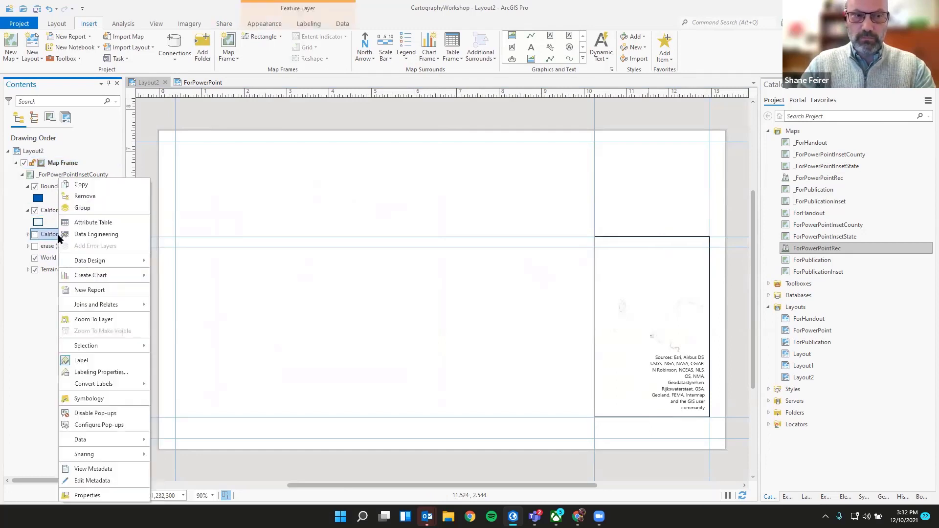
click(93, 319)
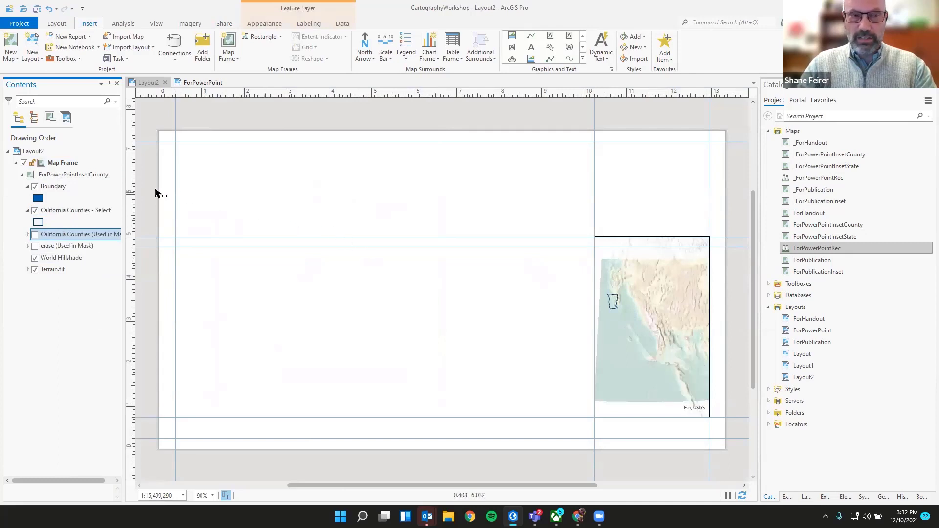
Step: Rename the inset map frame as County Frame
double_click(60, 163)
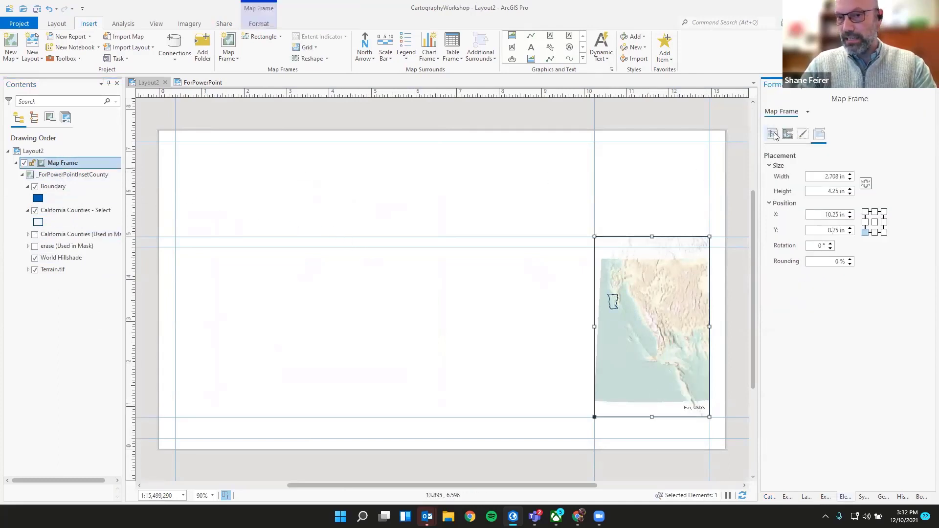
click(774, 134)
key(ctrl+a)
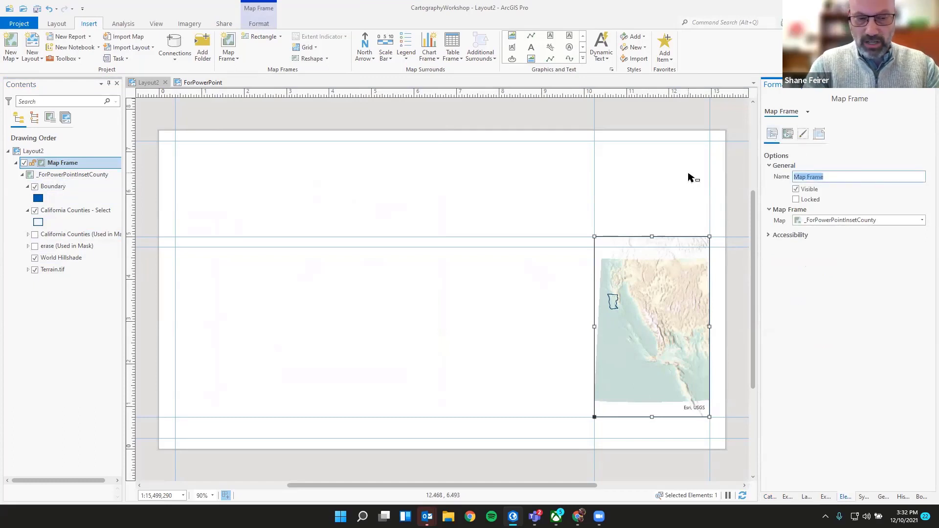
text(County)
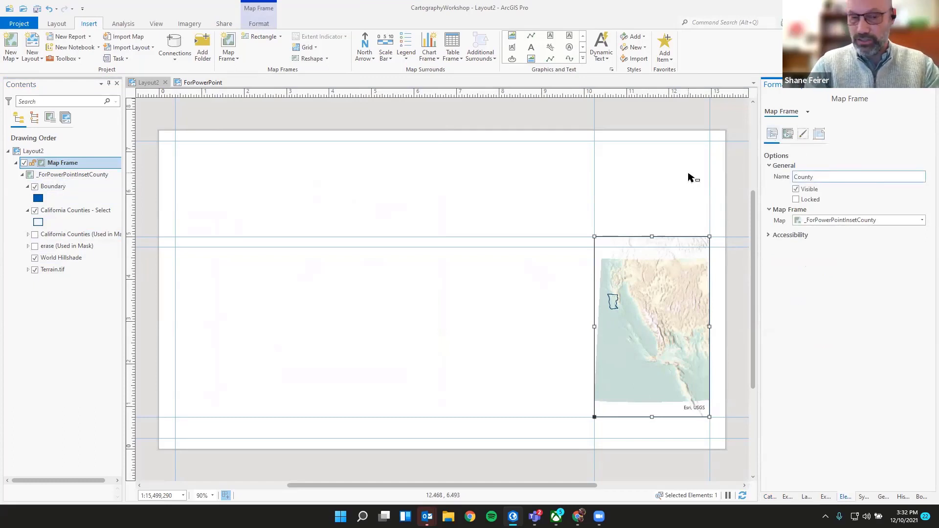
text( Frame)
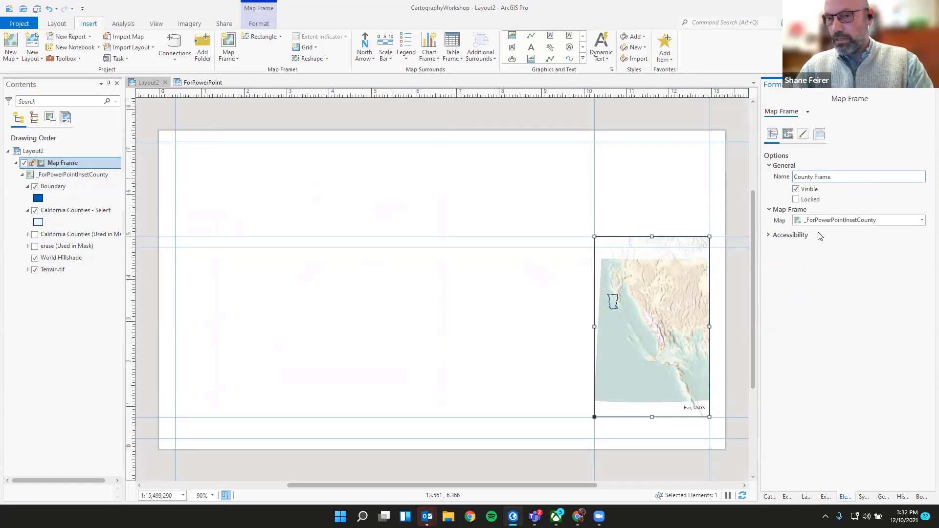
Step: Place the _ForPowerPointInsetState map from the project's map list on Layout2 as a new map frame
click(739, 198)
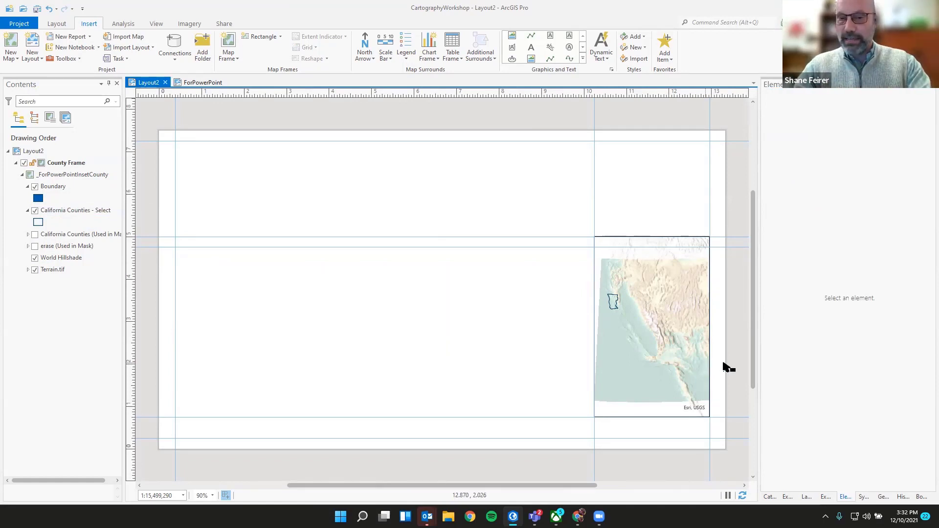
click(769, 497)
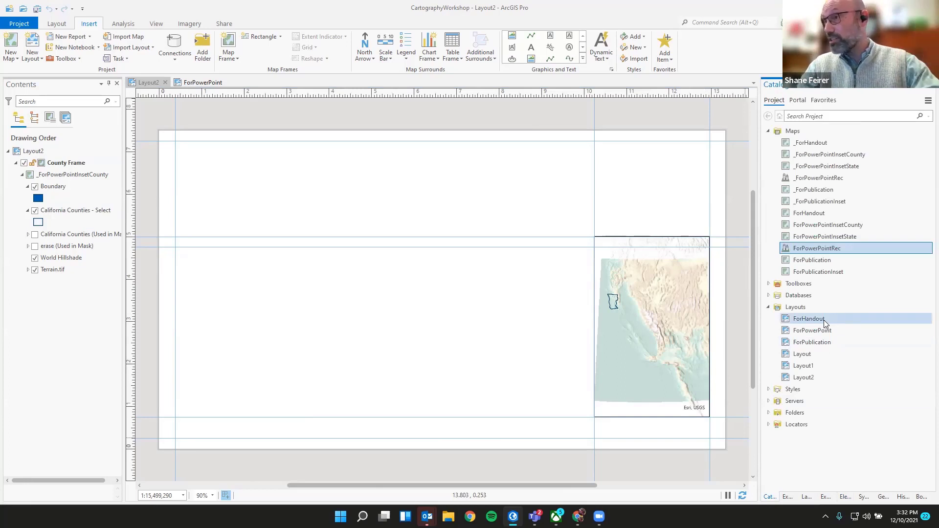
mouse_move(824, 320)
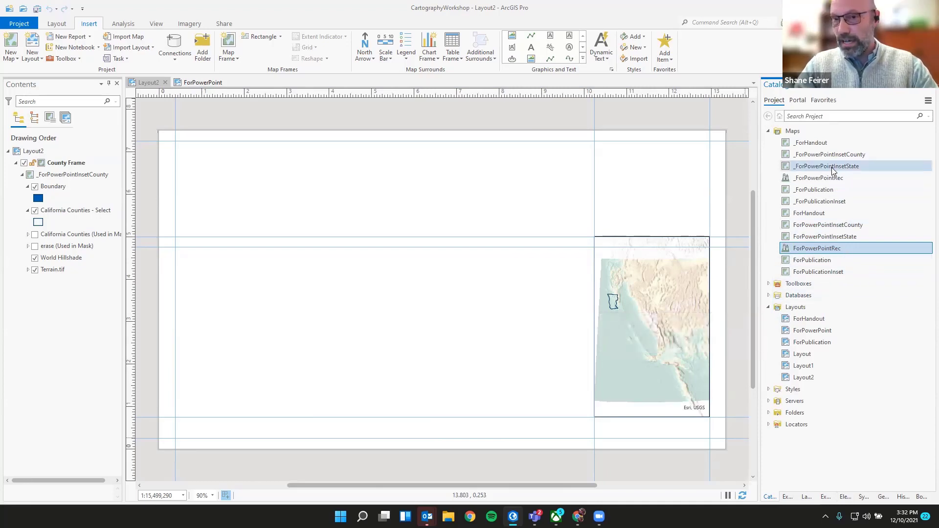
mouse_move(825, 168)
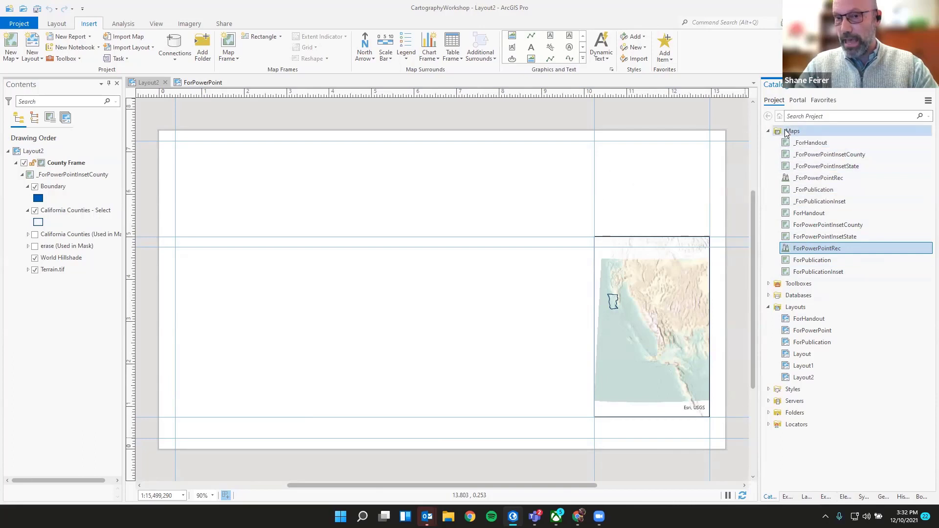
click(822, 170)
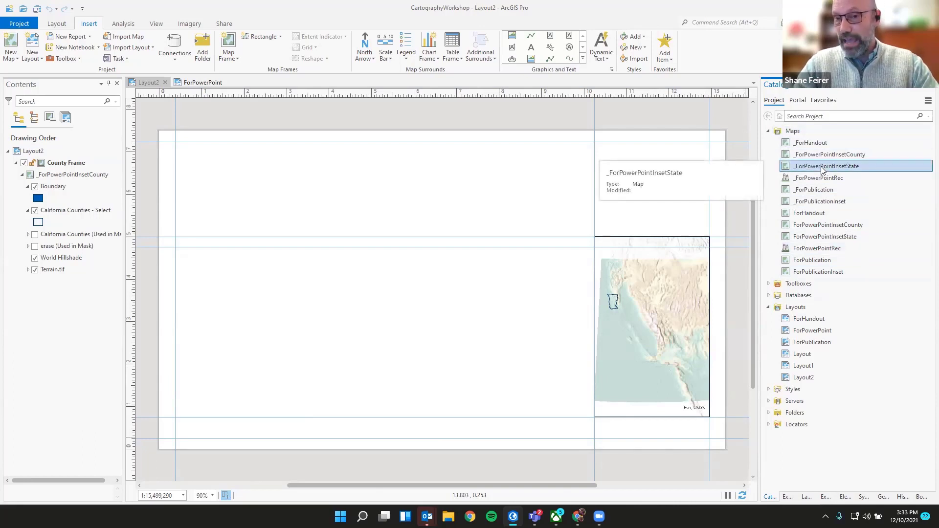
drag(822, 170, 653, 183)
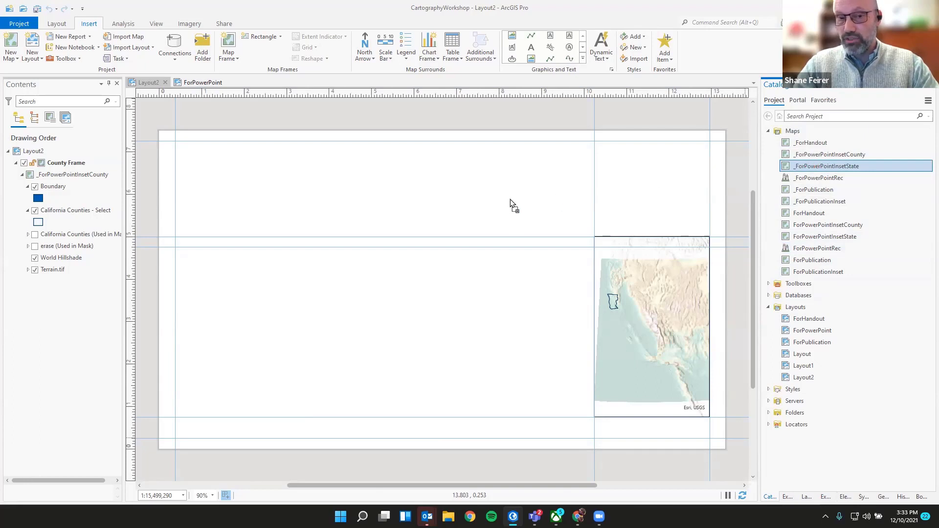
drag(510, 198, 507, 201)
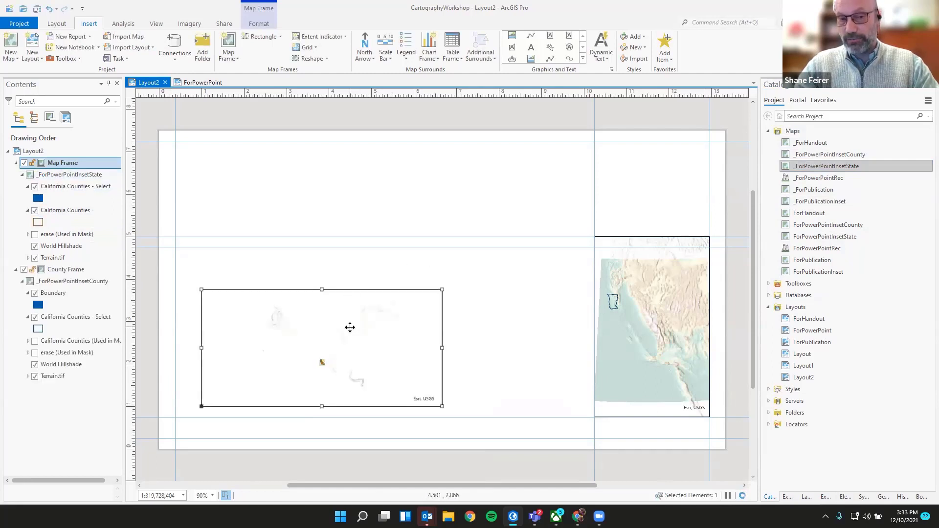
Step: Move and resize the new frame to fit the guides above County Frame, from the upper margin guide to the lower of the two middle guides
drag(350, 327, 619, 183)
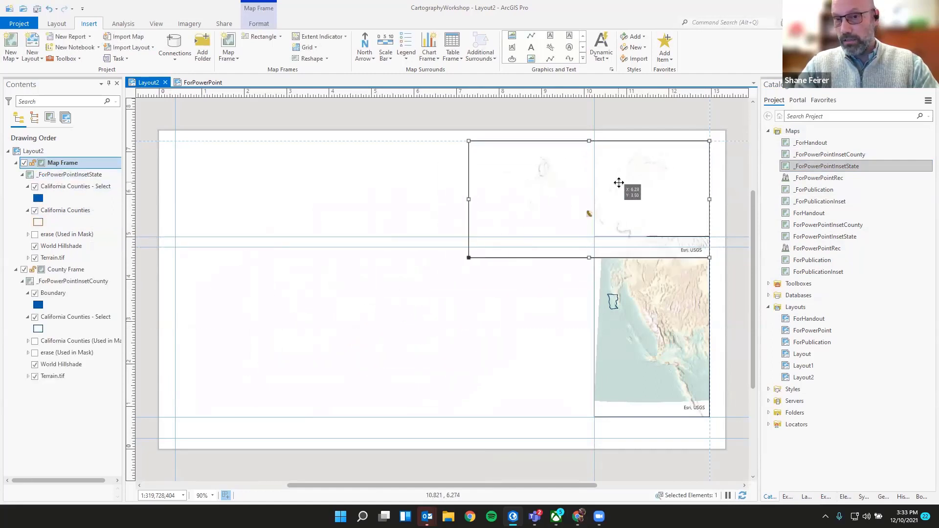
drag(468, 199, 595, 199)
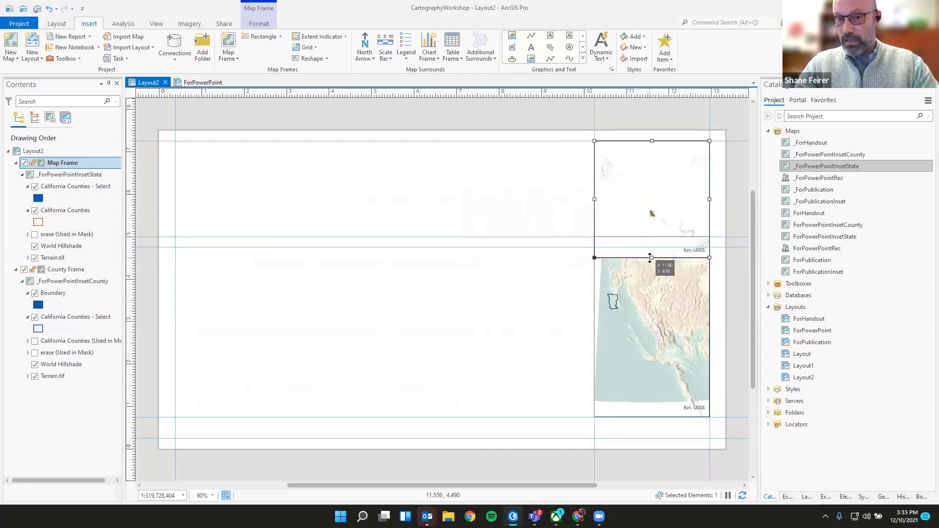
drag(650, 258, 652, 247)
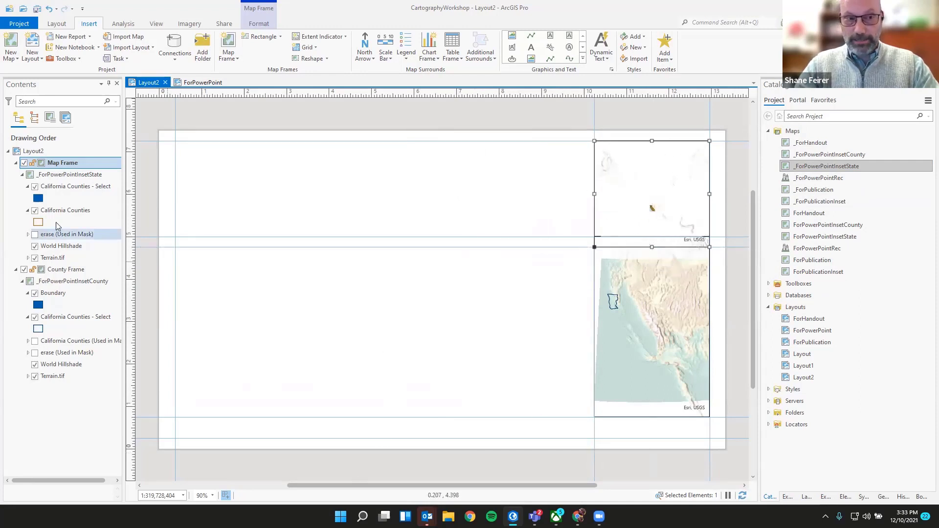
Step: Rename the new inset map frame as State Frame and zoom it to the extent of its California Counties layer
double_click(69, 165)
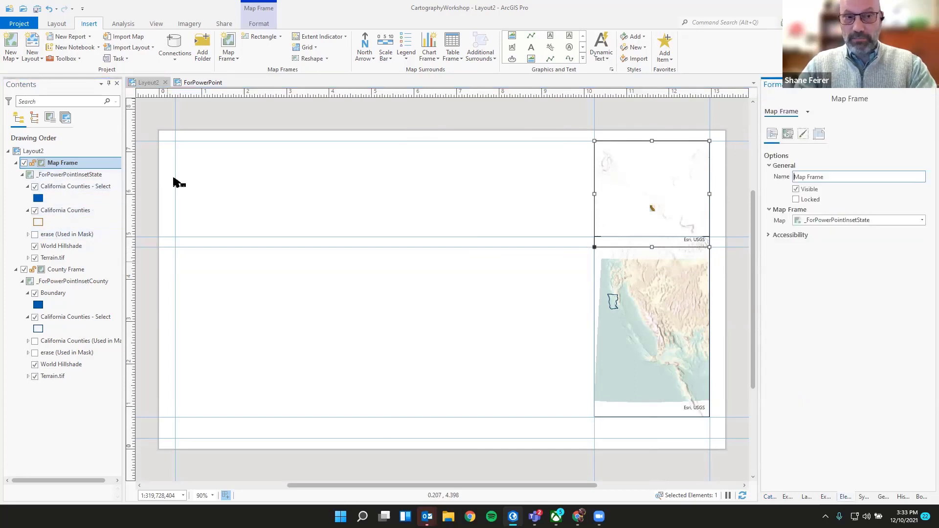
drag(807, 177, 766, 182)
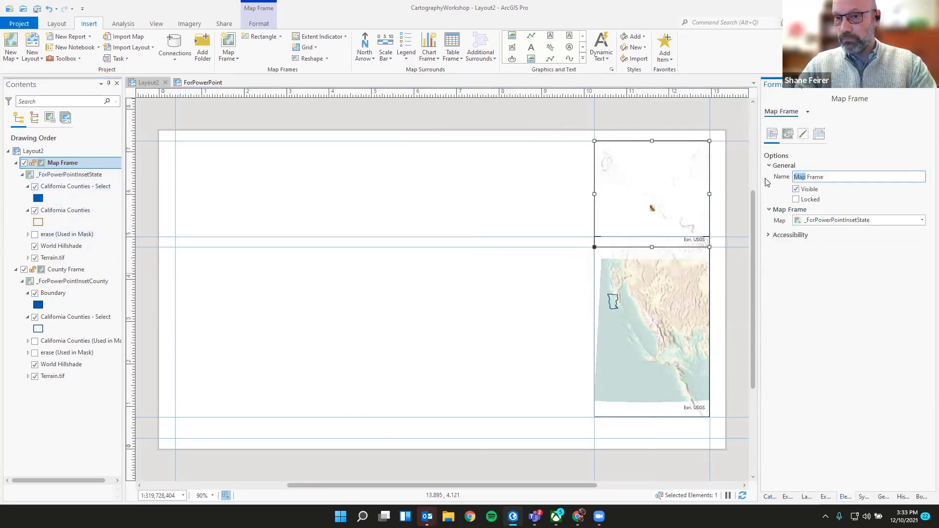
text(State)
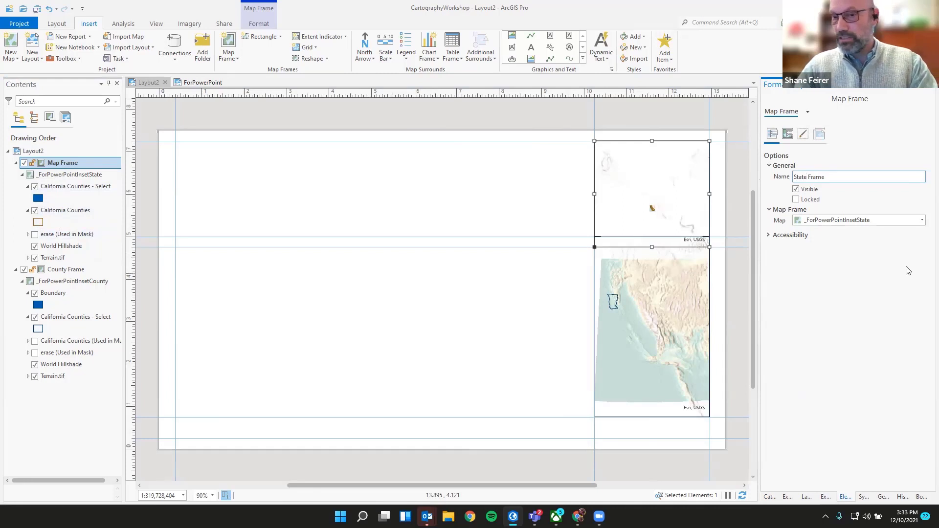
key(Return)
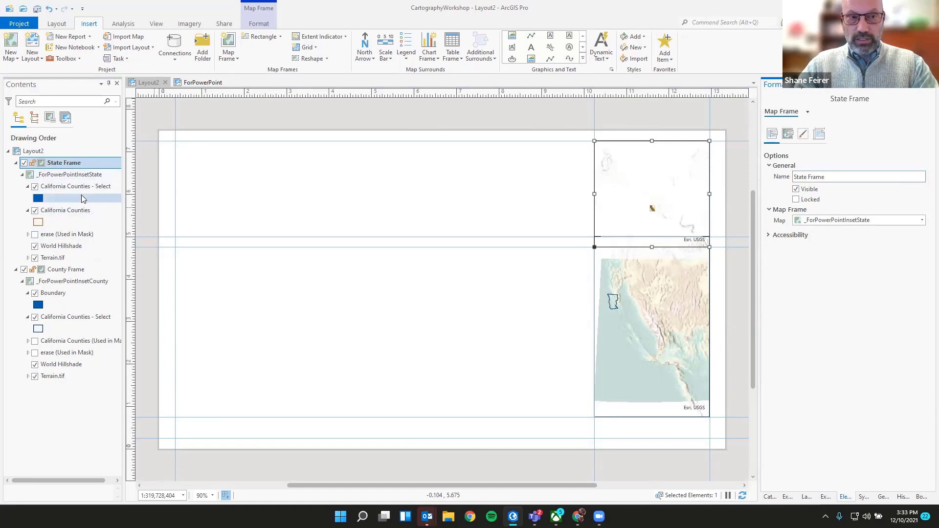
right_click(71, 213)
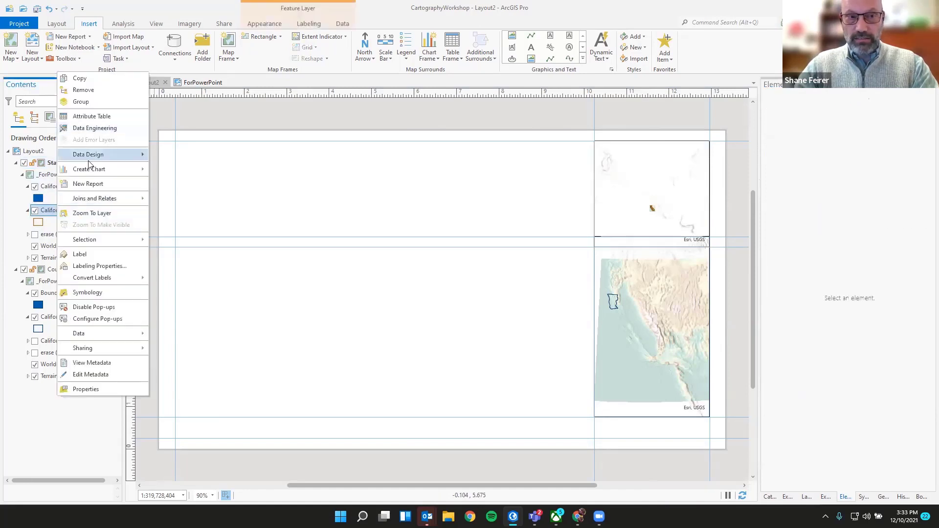
click(93, 215)
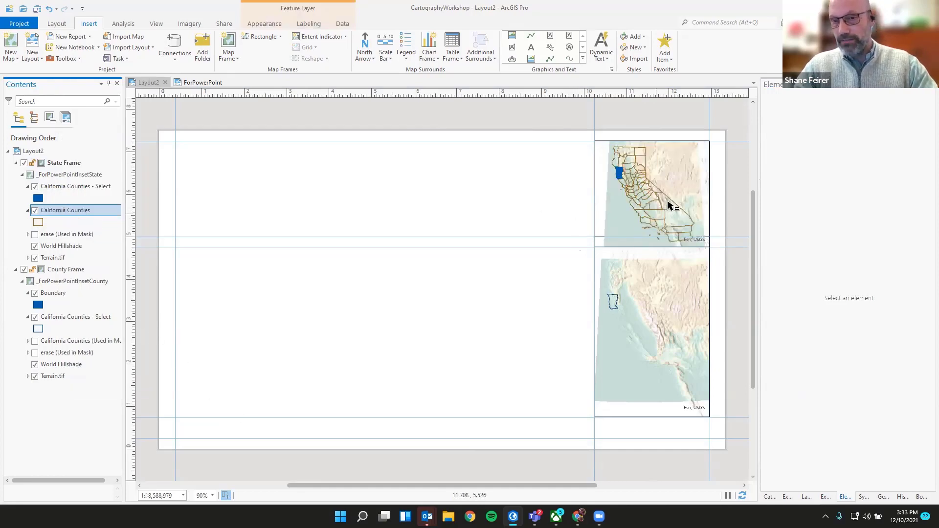
Step: Place the _ForPowerPointRec scene from the project's map list on Layout2 as a map frame
click(196, 83)
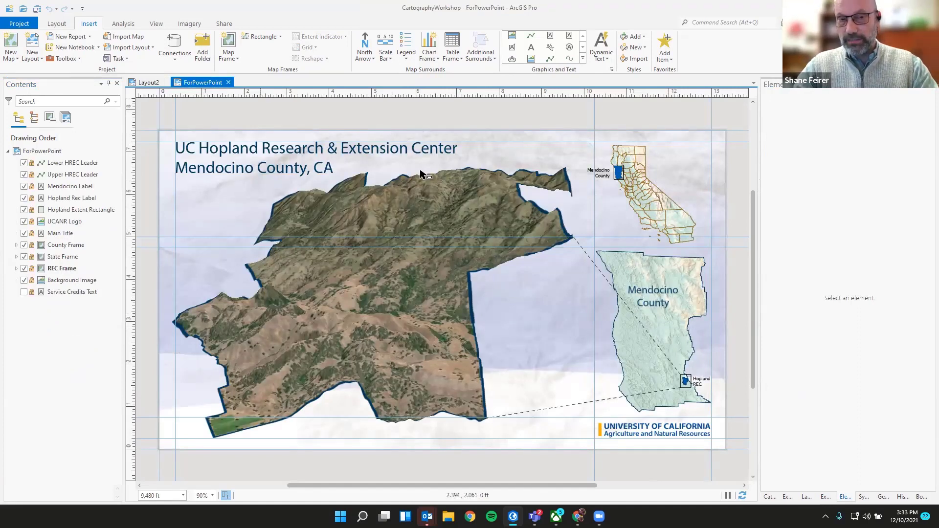
click(148, 82)
click(775, 498)
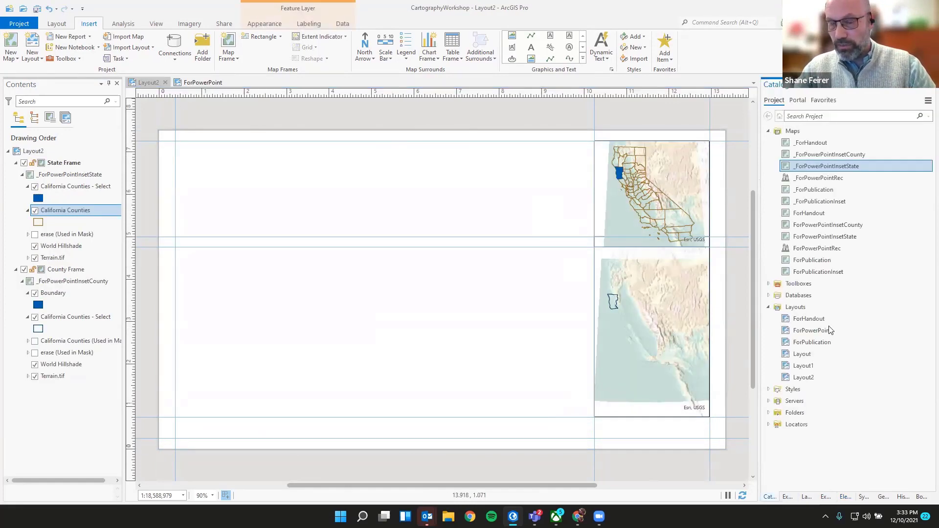
click(817, 179)
drag(816, 184, 371, 280)
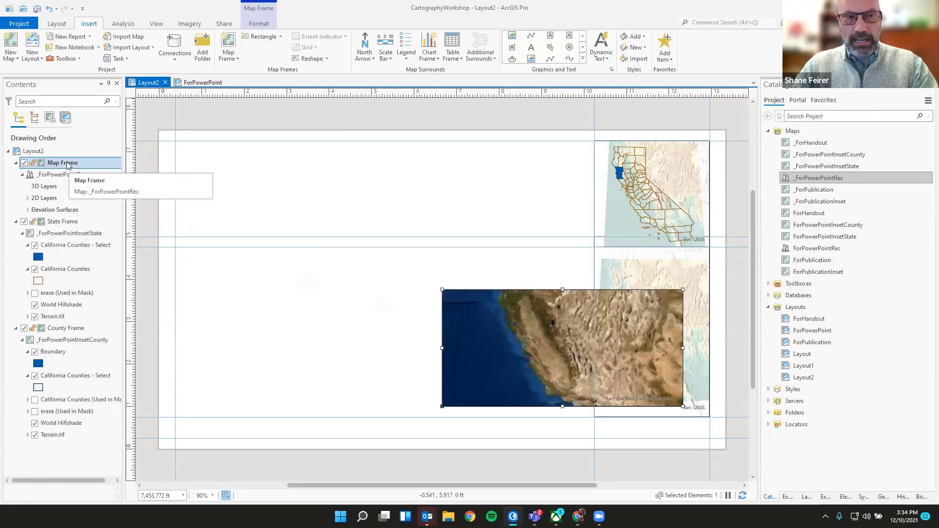
Step: Rename the _ForPowerPointRec map frame as HREC Frame
double_click(69, 164)
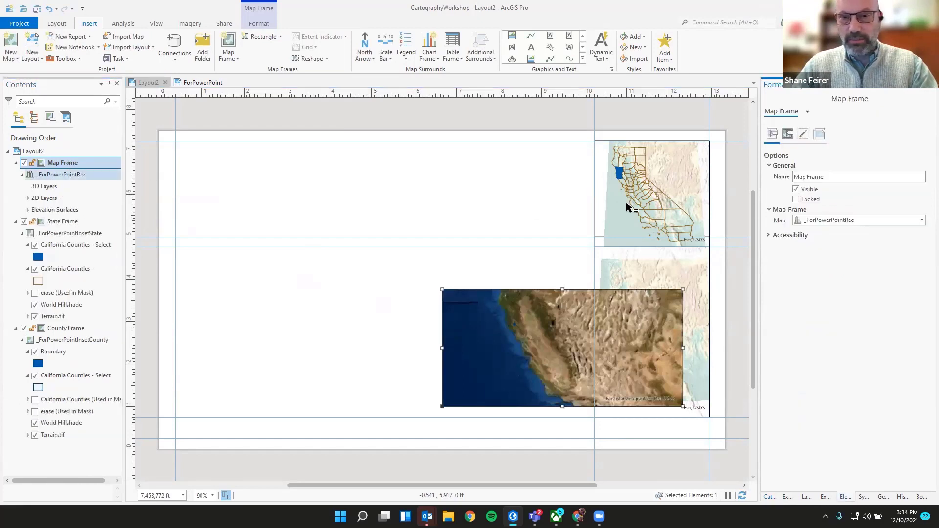
double_click(801, 177)
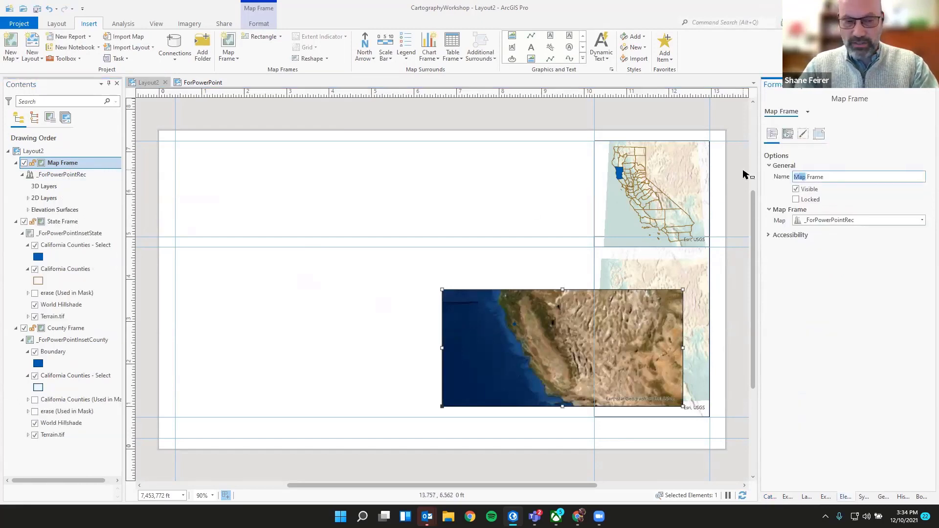
text(HREC)
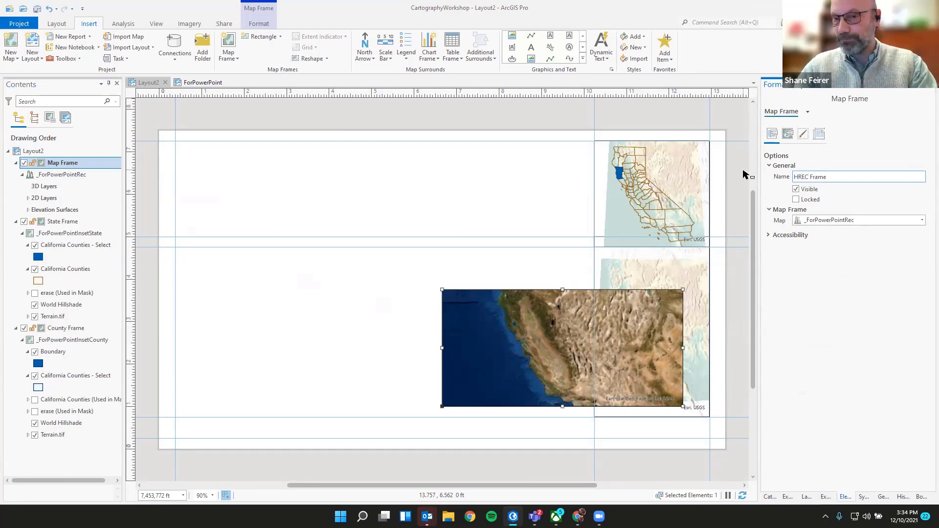
click(853, 344)
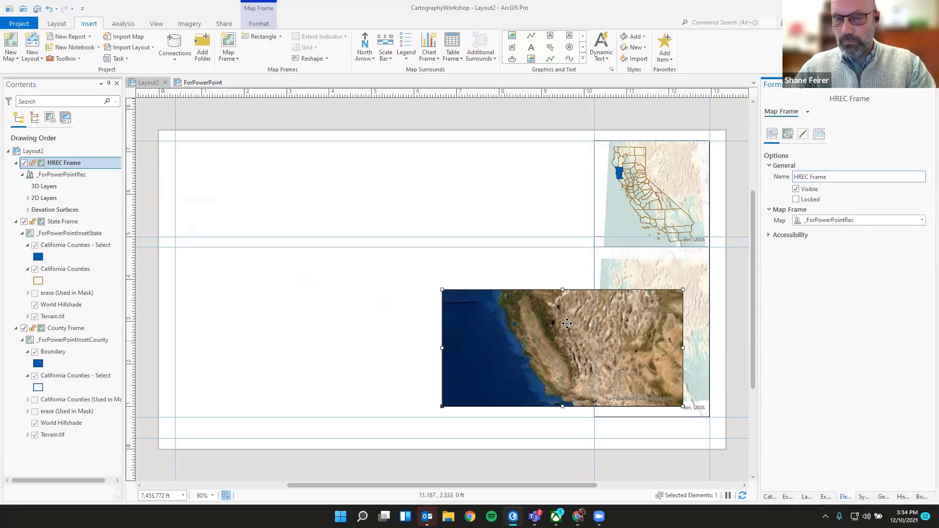
Step: Stretch HREC Frame to cover the whole page and place it below State Frame and County Frame in the drawing order
drag(556, 316, 271, 157)
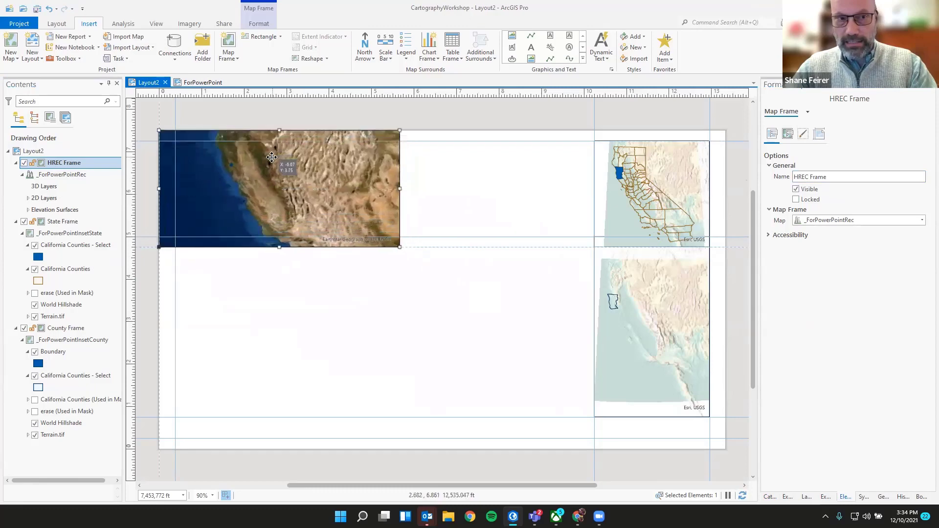
drag(400, 247, 725, 448)
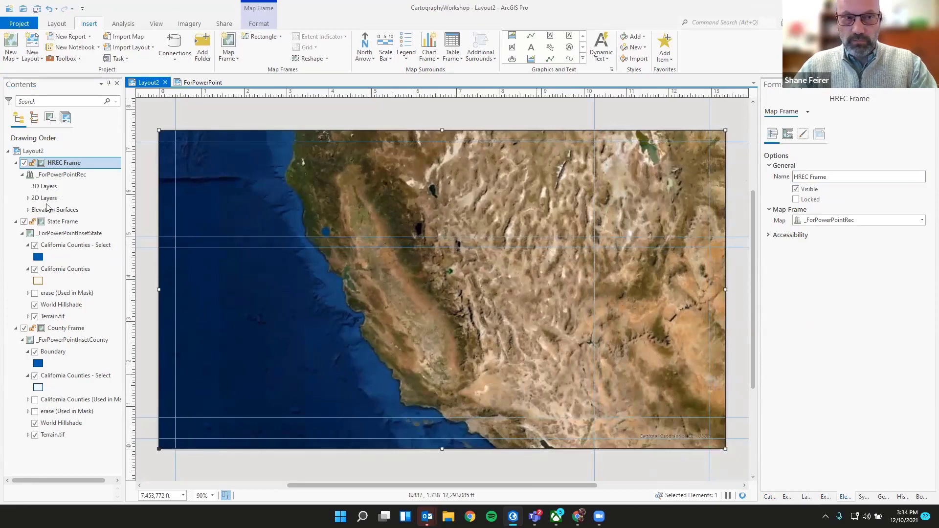
click(16, 163)
click(15, 175)
click(16, 187)
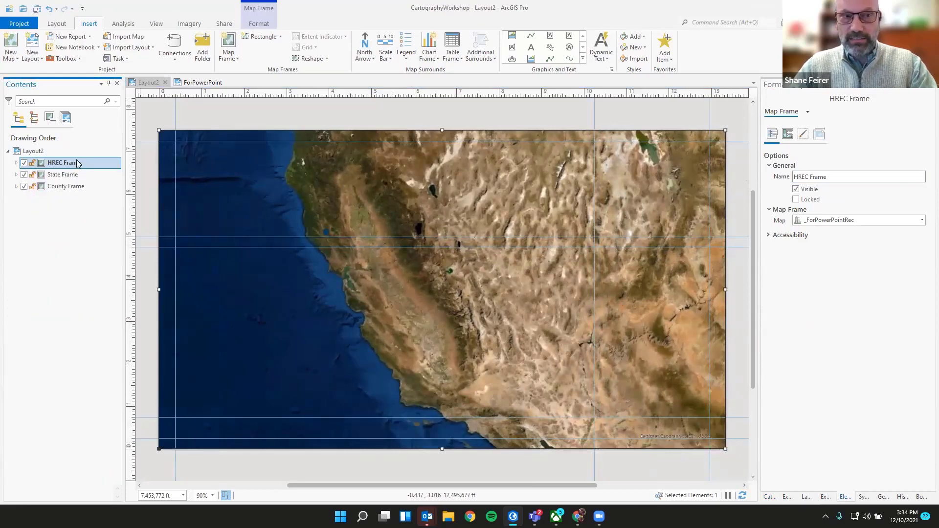
drag(79, 163, 81, 197)
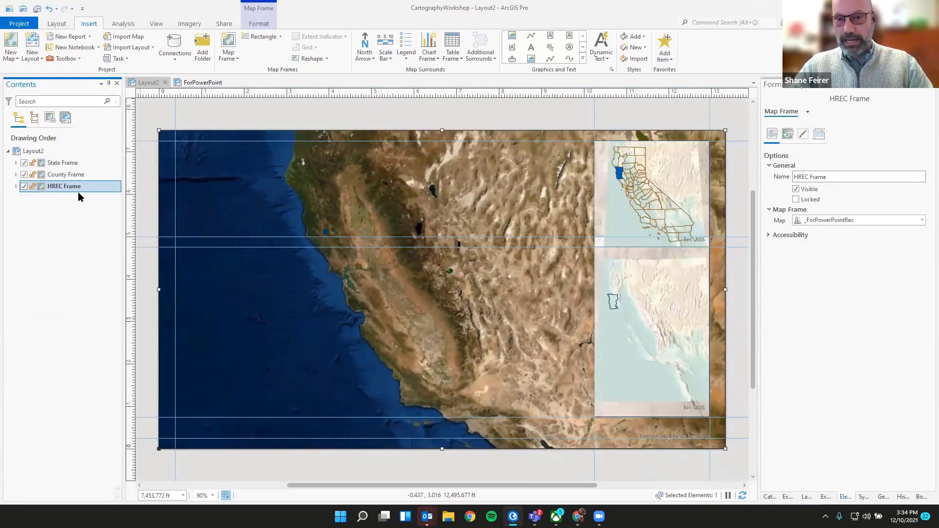
Step: Compare Layout2 with the finished ForPowerPoint layout and list the layers of the HREC, County and State frames
click(206, 82)
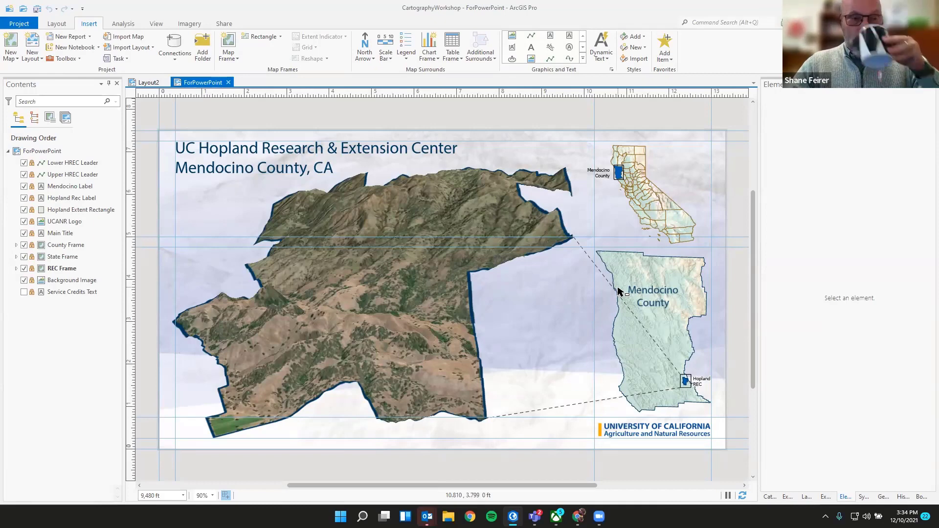
click(148, 82)
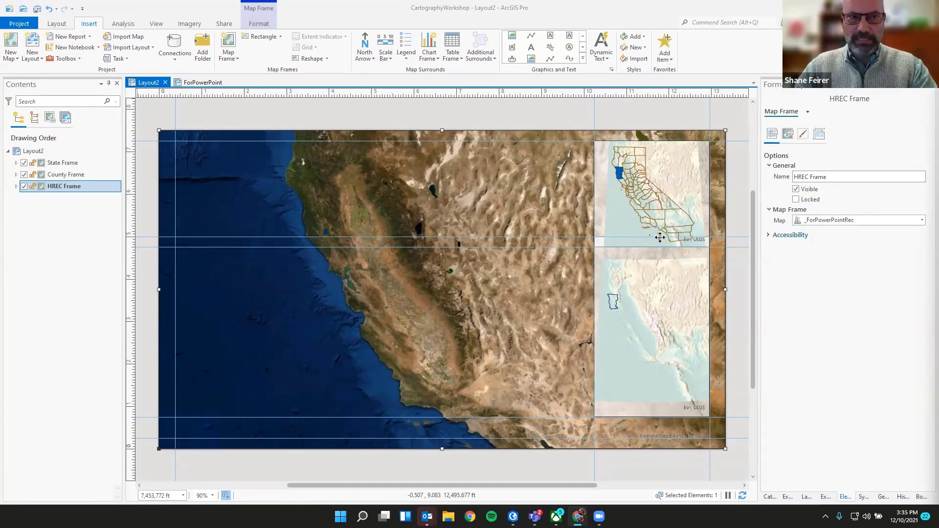
click(16, 186)
click(16, 174)
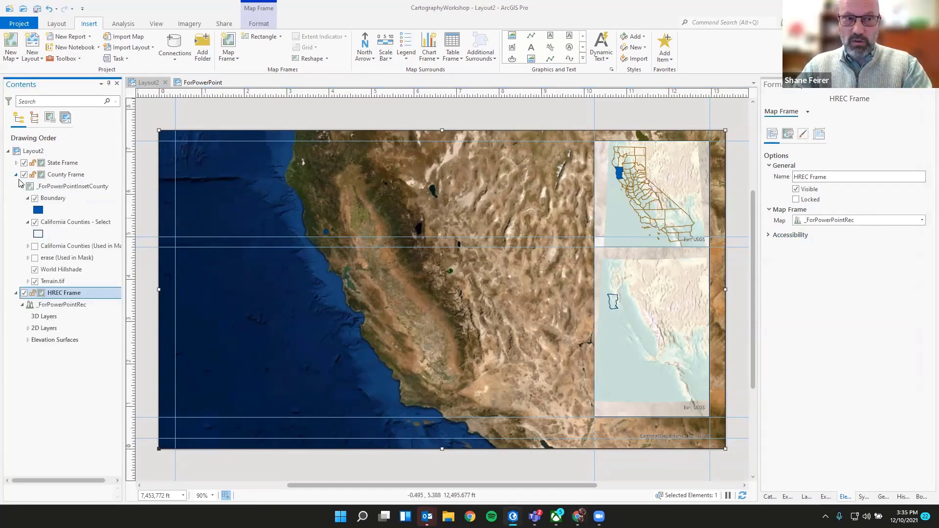
click(16, 163)
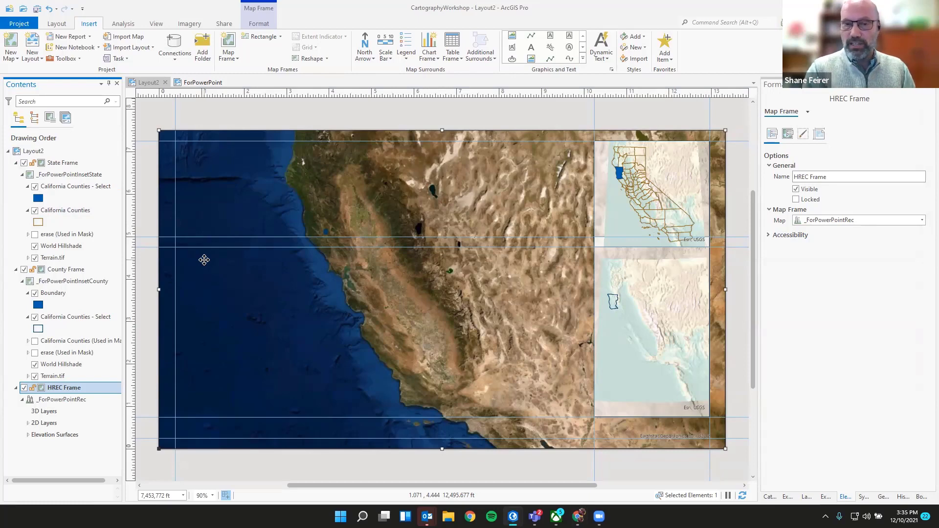
click(194, 84)
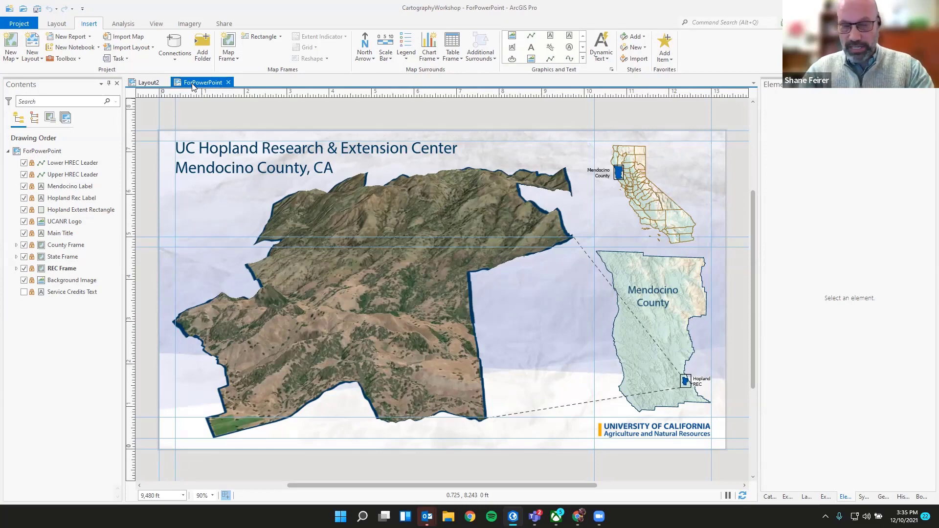
click(146, 82)
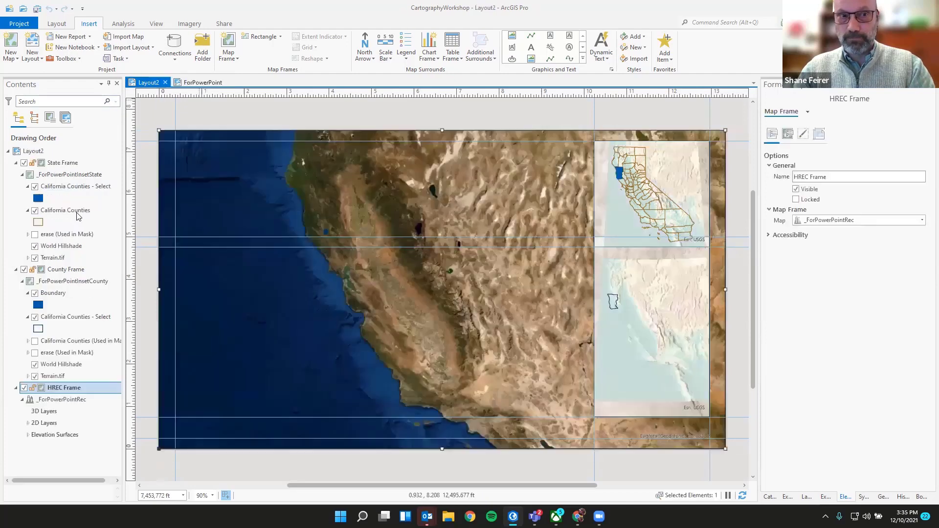
Step: Mask the World Hillshade and Terrain.tif layers of State Frame with the erase (Used in Mask) layer
click(61, 246)
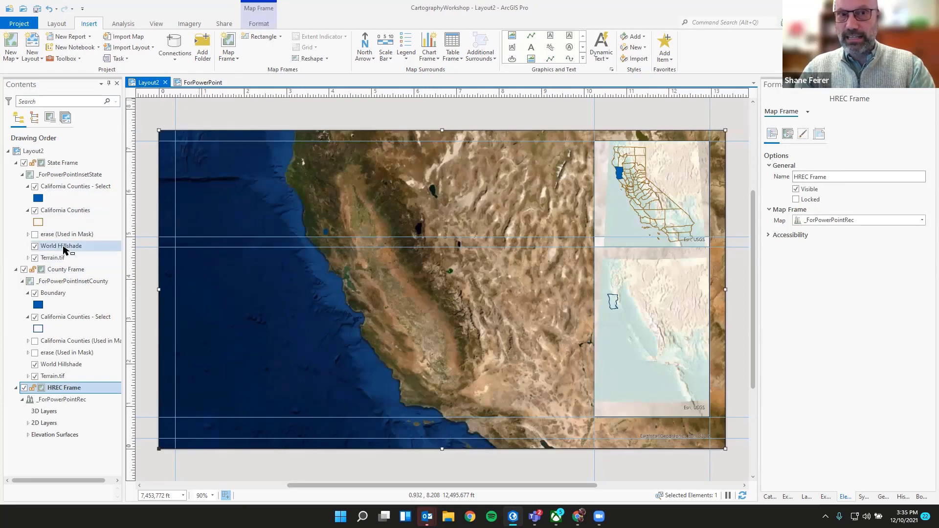
click(256, 24)
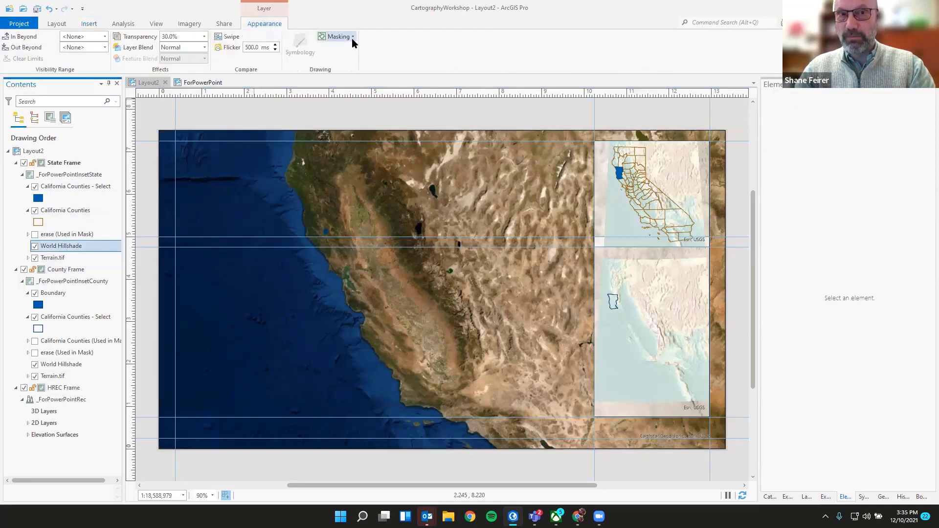
click(351, 38)
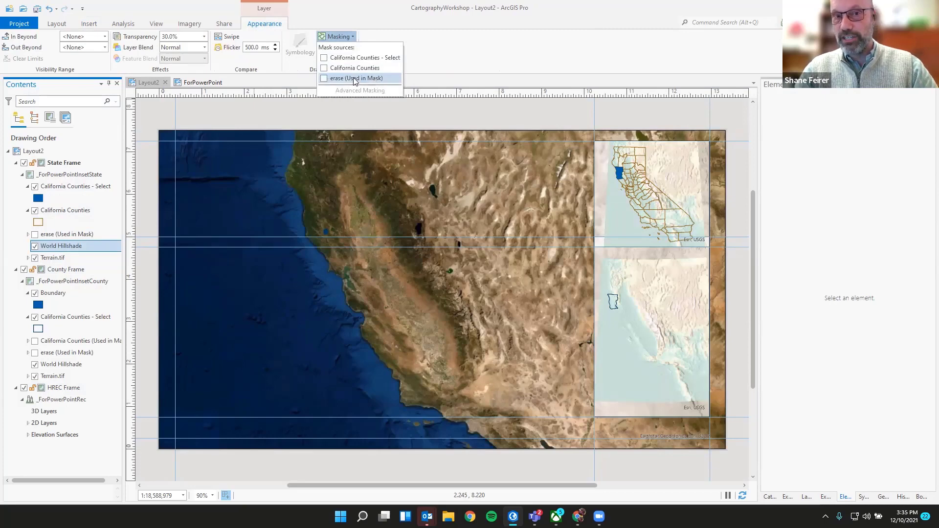
click(324, 78)
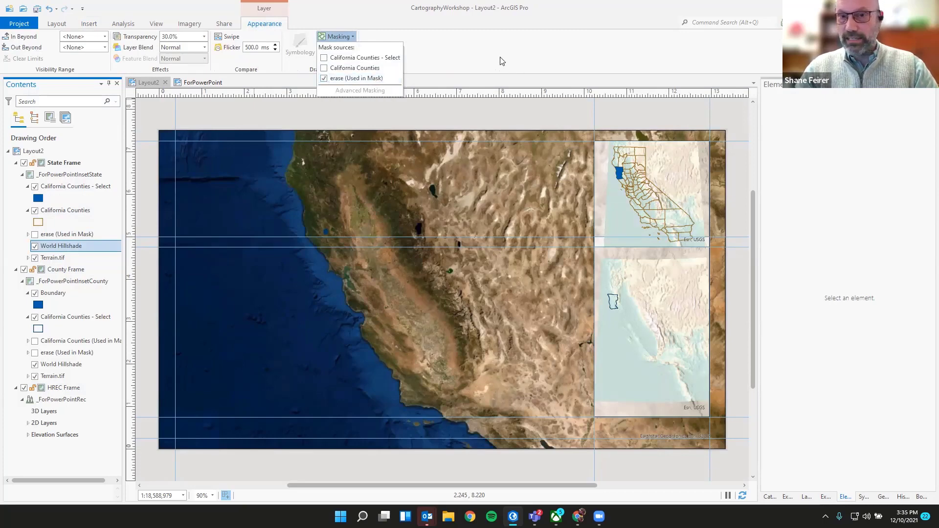
click(77, 257)
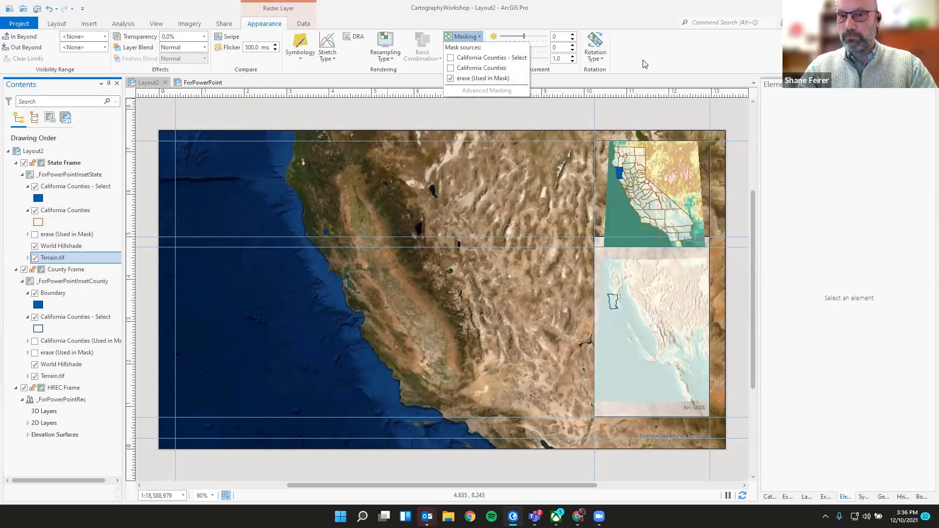
click(631, 192)
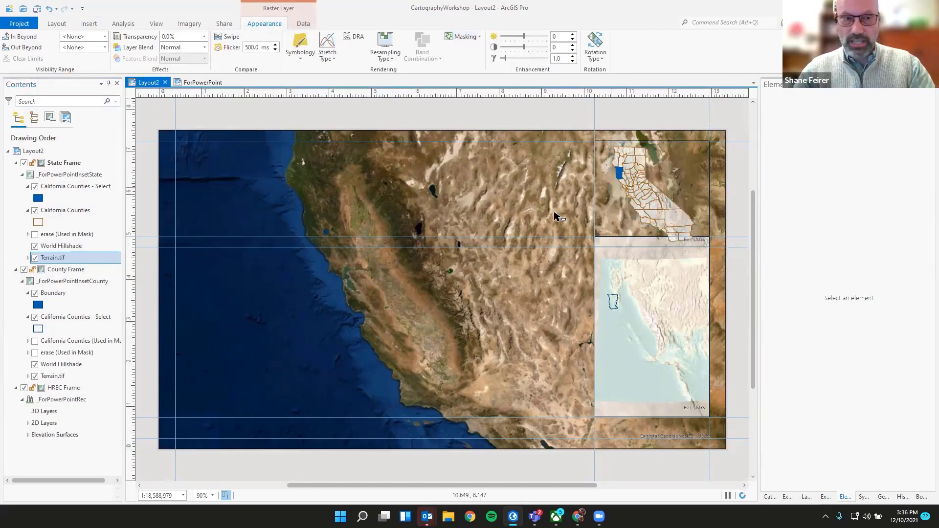
Step: Mask County Frame's Terrain.tif and World Hillshade layers with both California Counties (Used in Mask) and erase (Used in Mask)
click(63, 376)
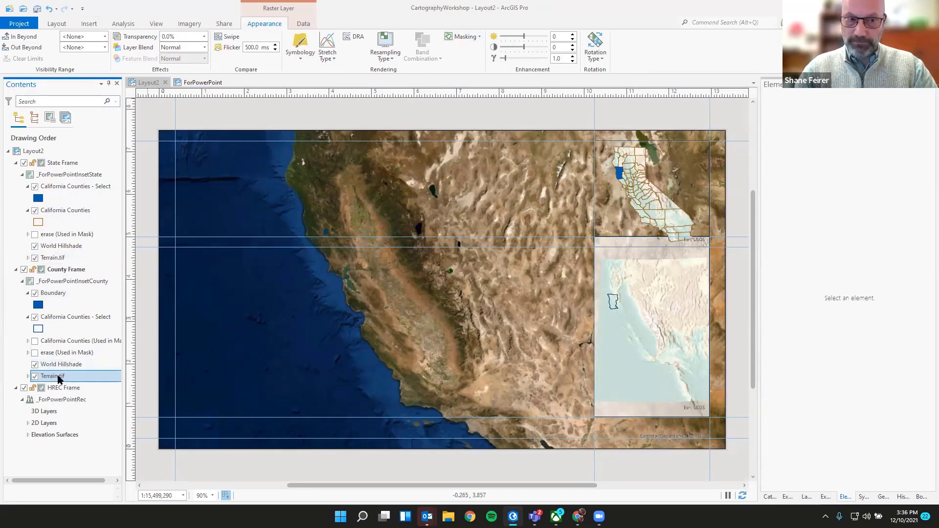
click(474, 36)
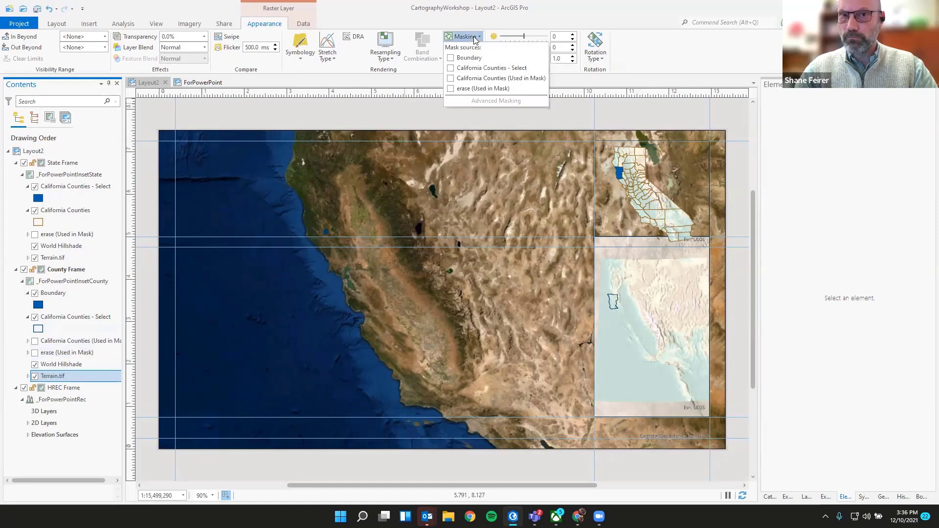
click(451, 80)
click(508, 89)
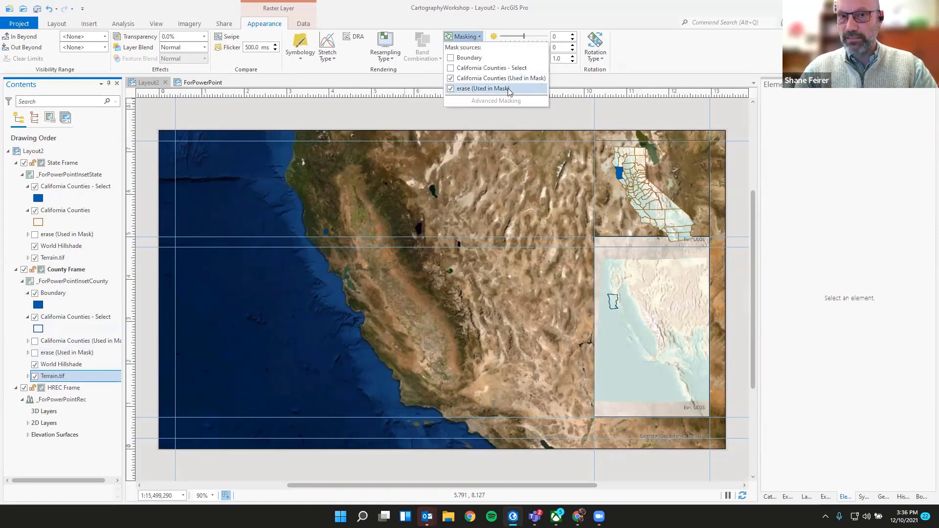
ctrl+click(69, 366)
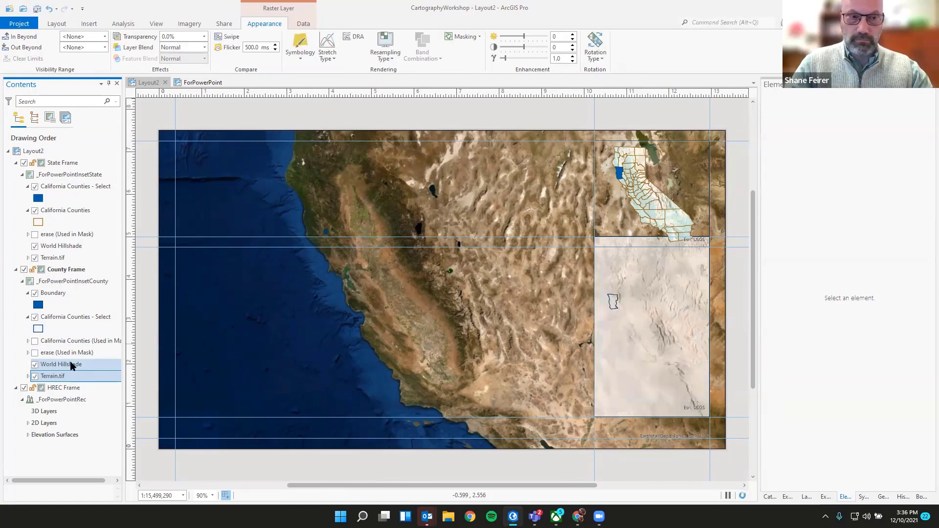
click(81, 364)
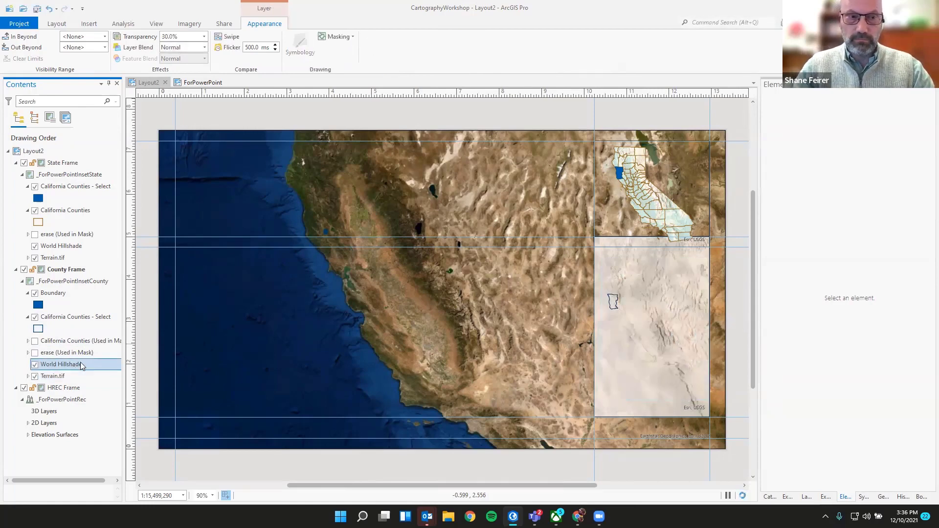
click(339, 37)
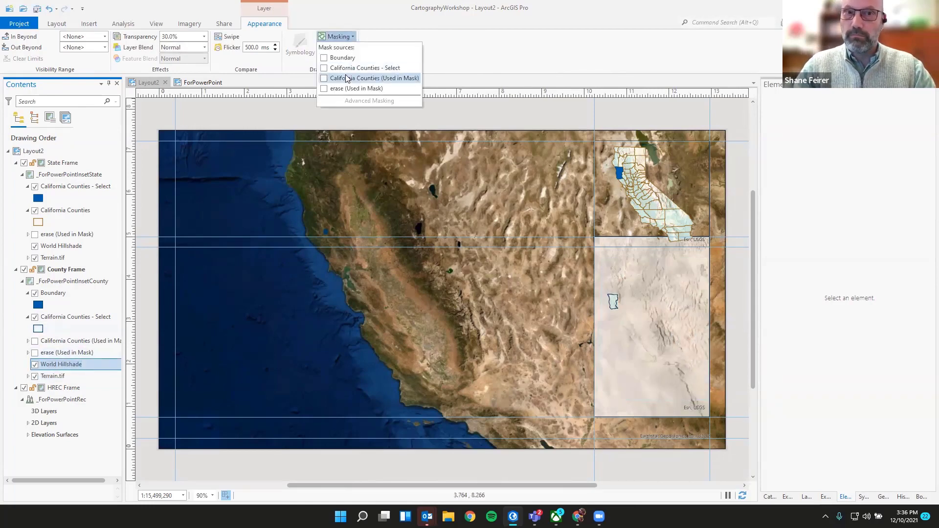
click(457, 65)
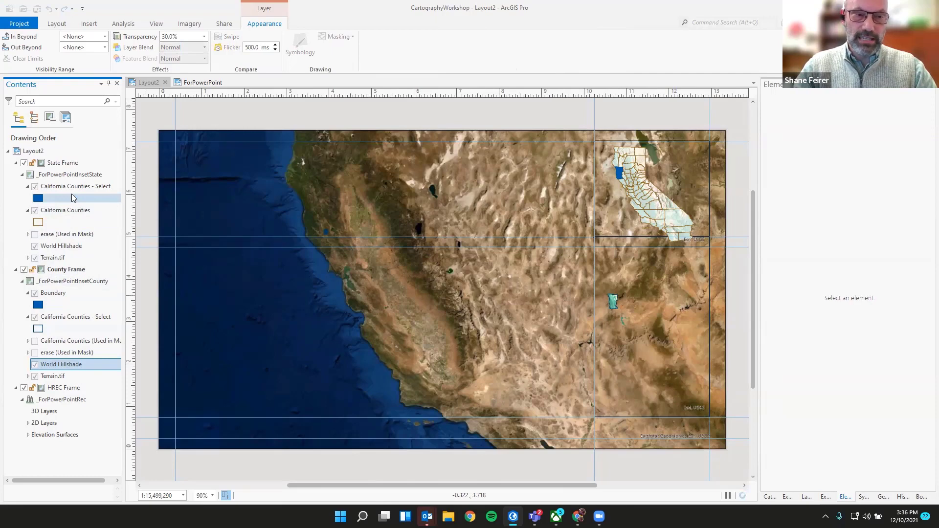
Step: Expand the 2D layers of HREC Frame and mask its World Imagery layer with REC_Boundary_Erase (Used in Mask)
click(28, 424)
scroll(84, 409, down, 3)
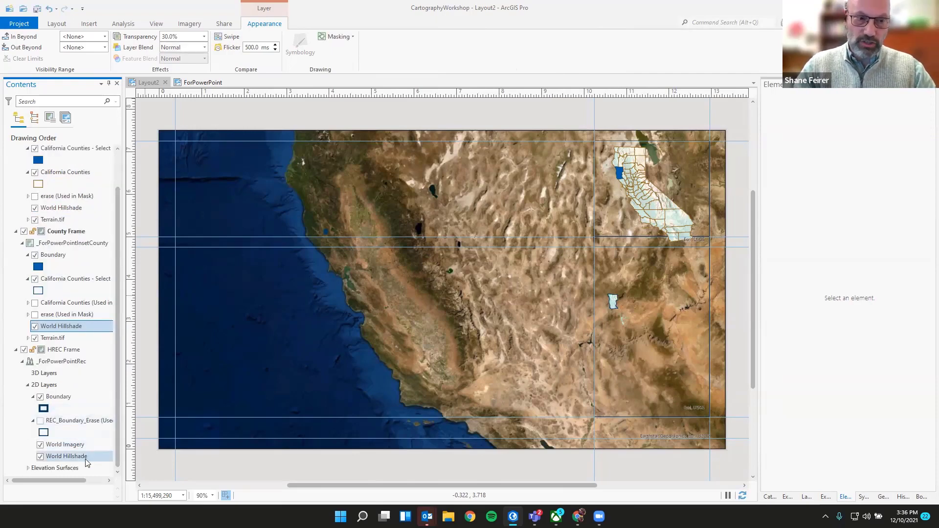
click(77, 447)
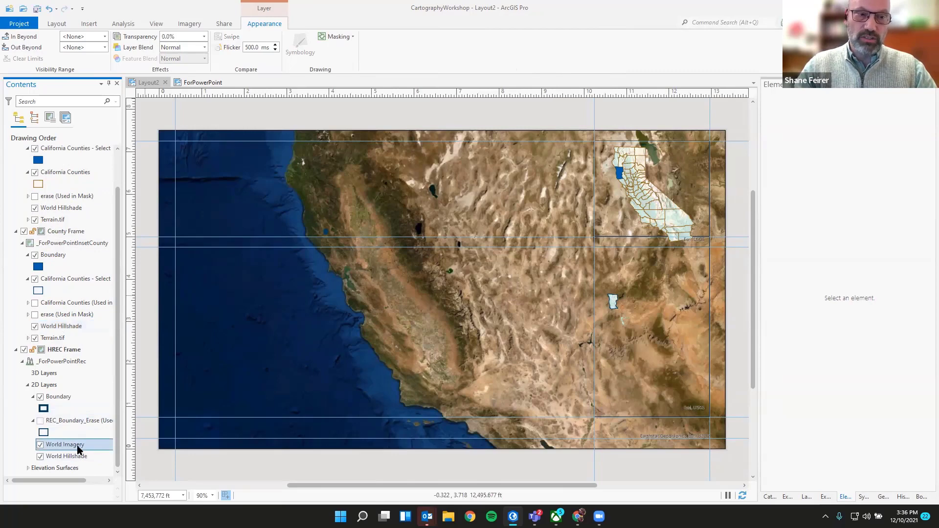
click(354, 37)
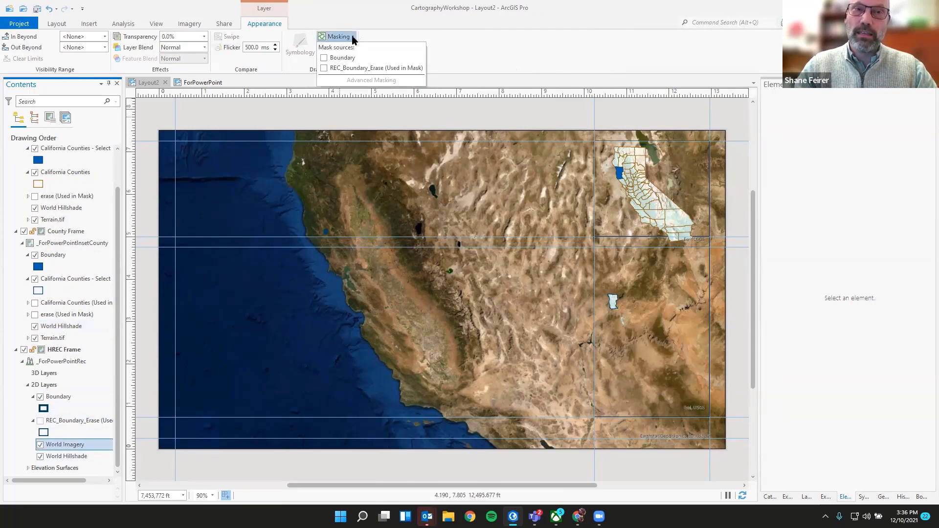
click(324, 68)
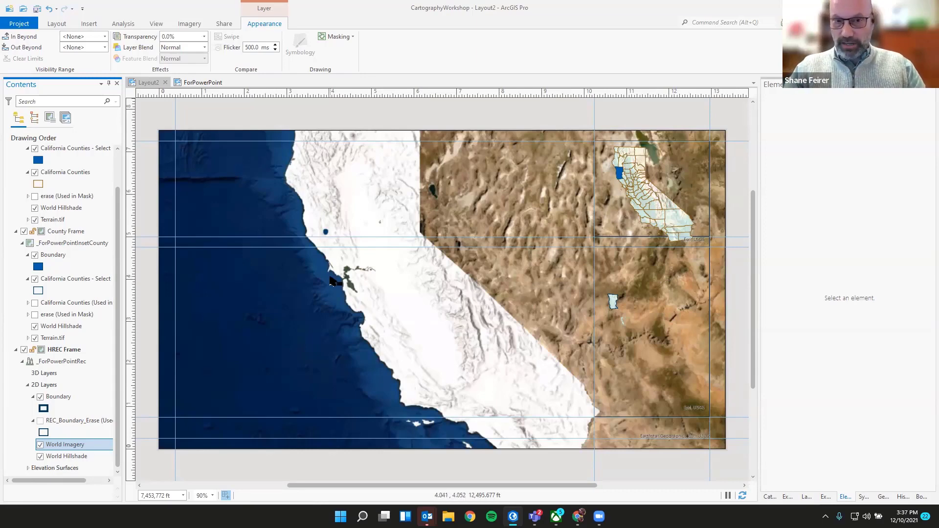
Step: Zoom HREC Frame to its Boundary layer and compare Layout2 with the finished ForPowerPoint layout
right_click(70, 401)
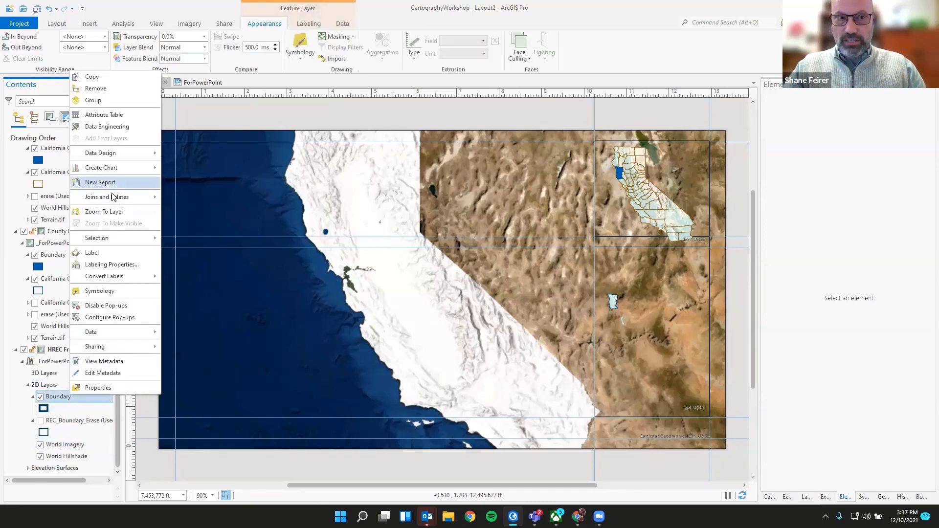
click(112, 212)
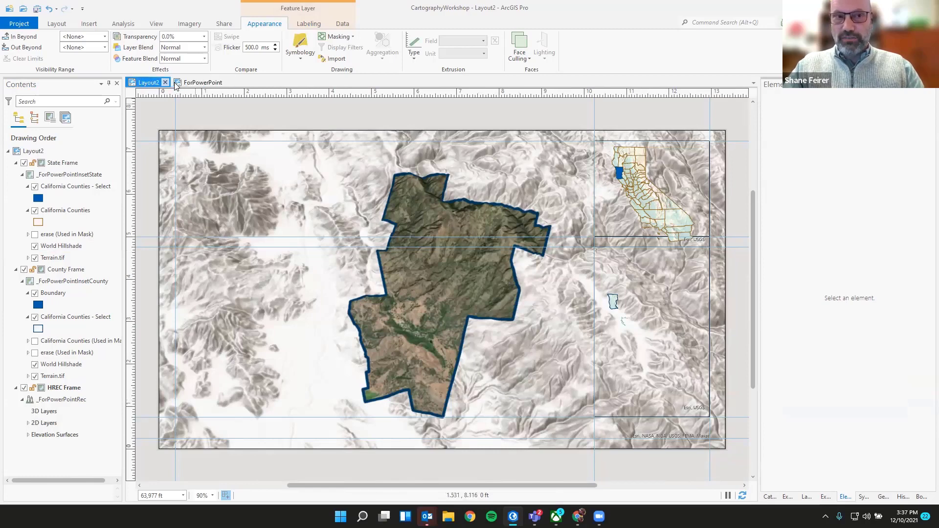
click(200, 82)
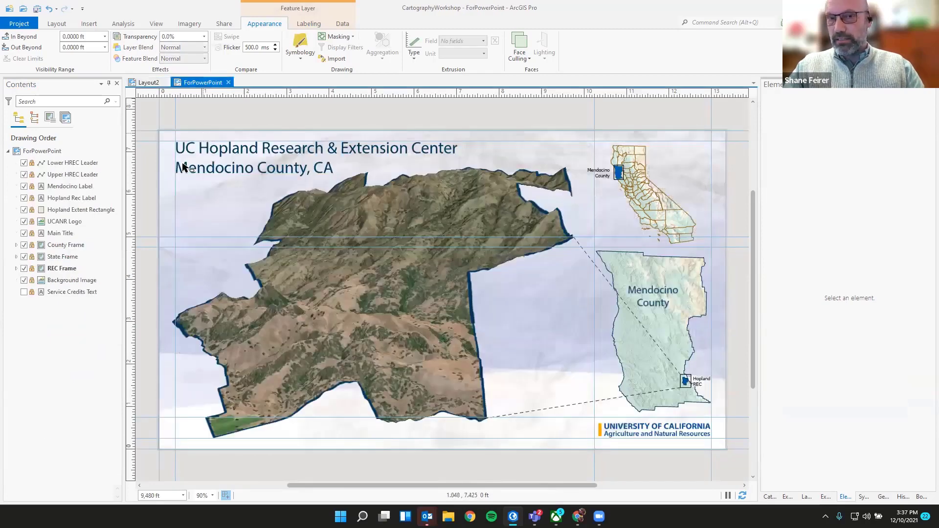
click(149, 82)
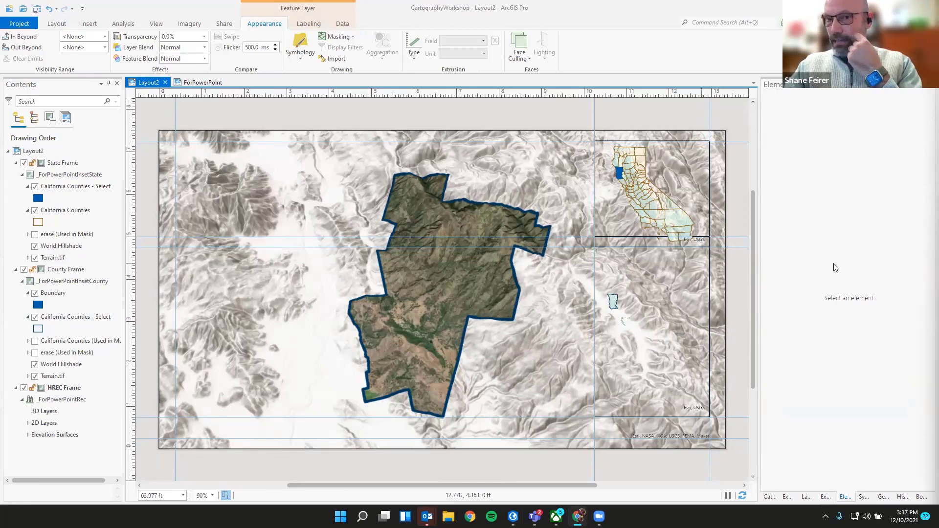
Step: Set State Frame's map center to 72,642.09 m and -71,579.79 m in its location settings
click(66, 163)
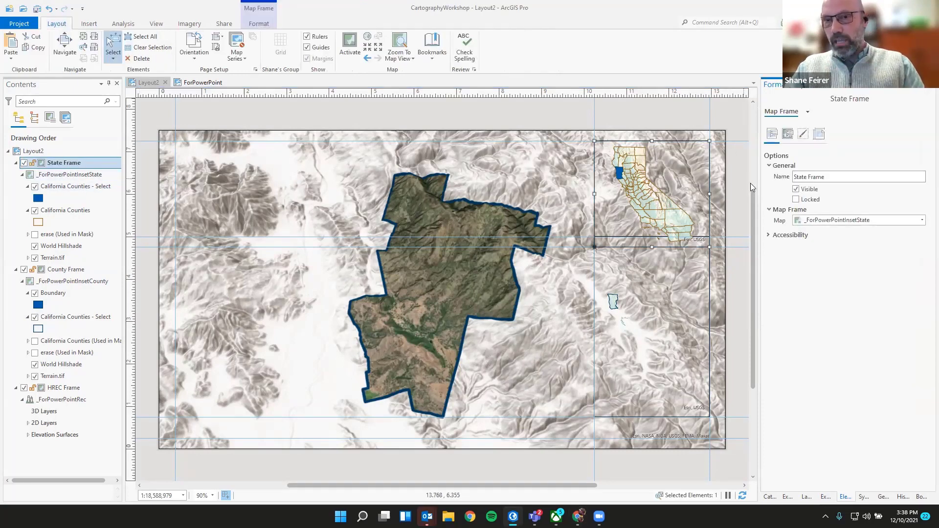
click(788, 142)
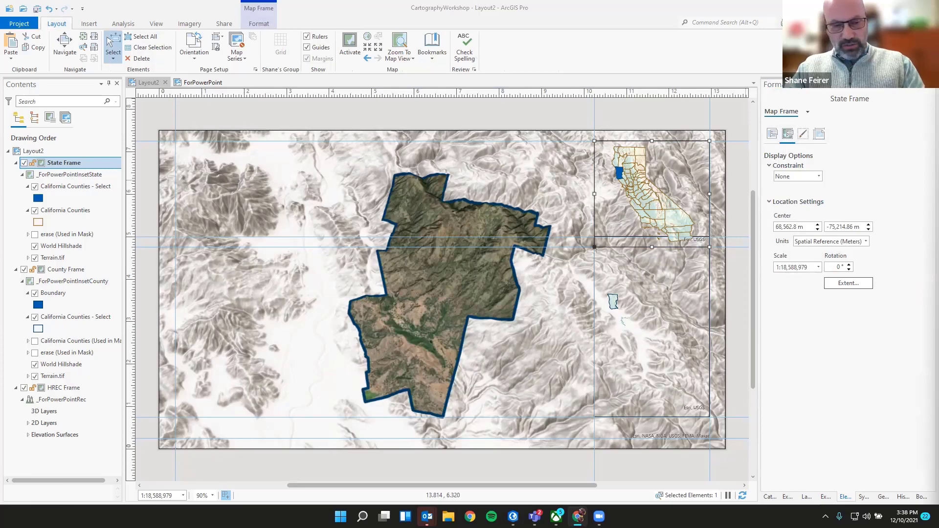
click(793, 227)
drag(809, 228, 764, 230)
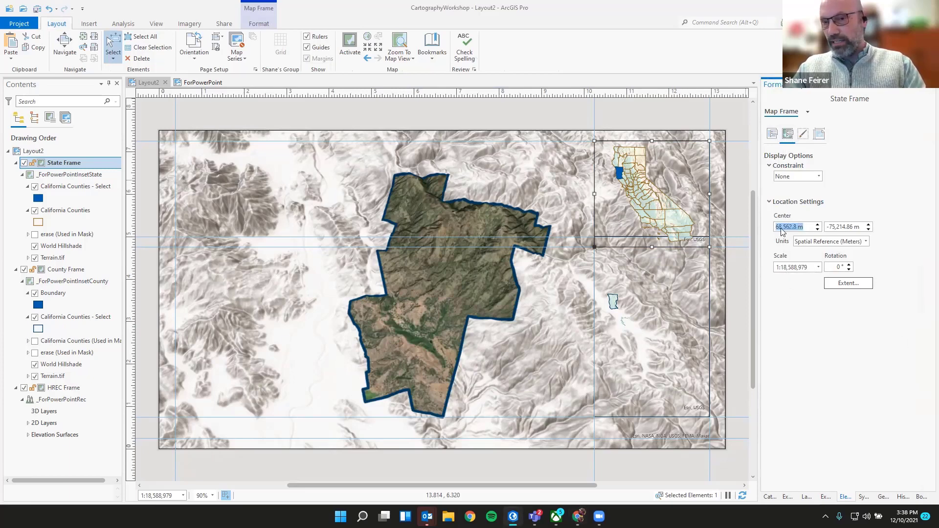
text(72,642.09)
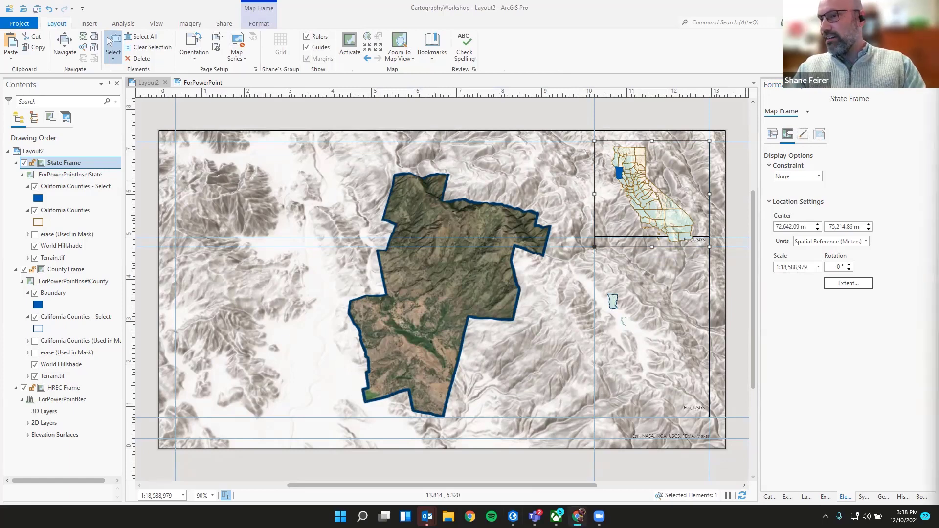
click(861, 227)
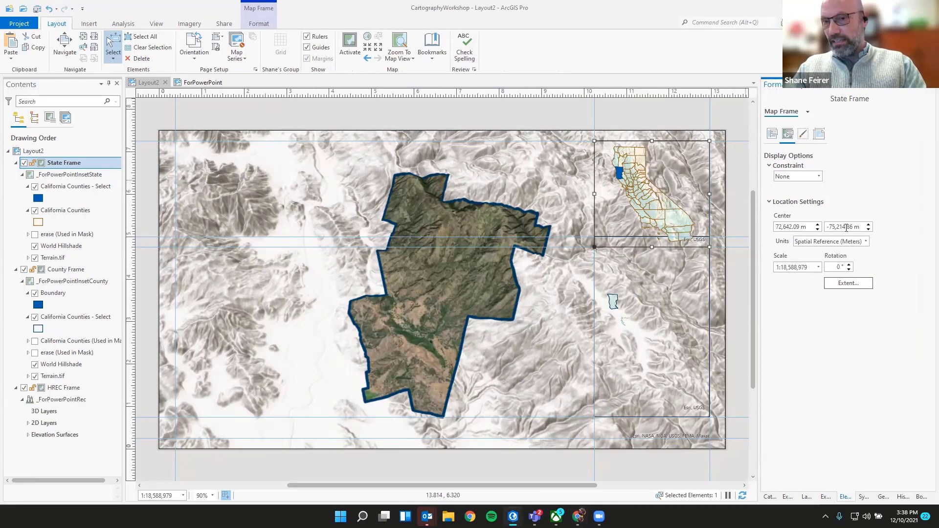
drag(864, 228, 827, 228)
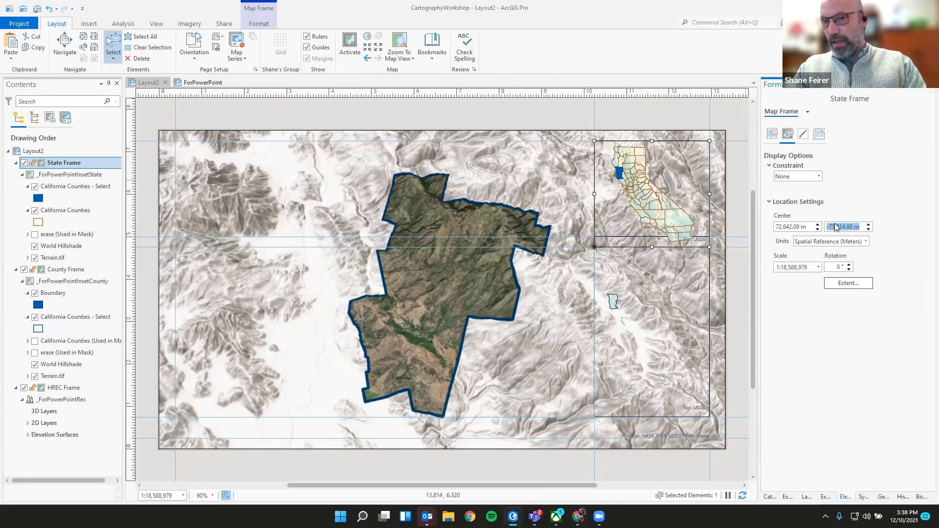
text(-71,579.79 m)
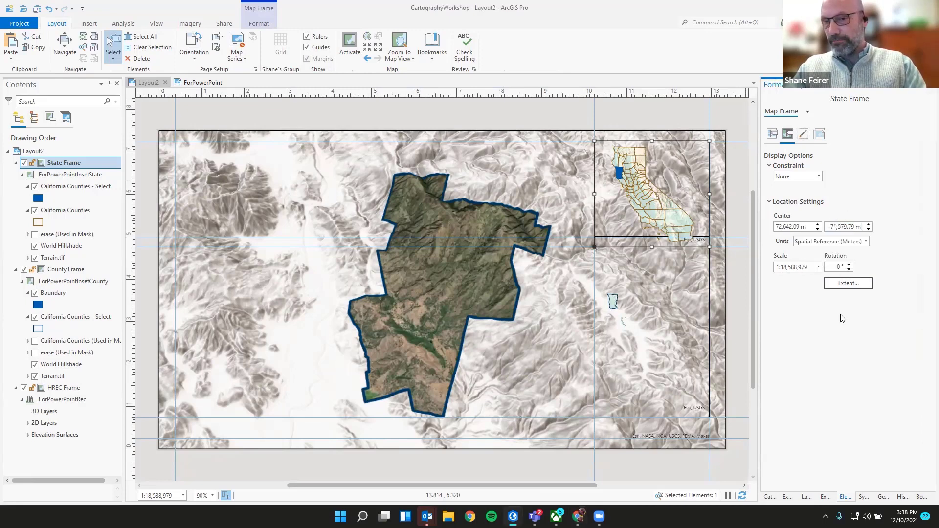
Step: Set State Frame's map scale to 1:18,000,000
click(809, 268)
click(810, 268)
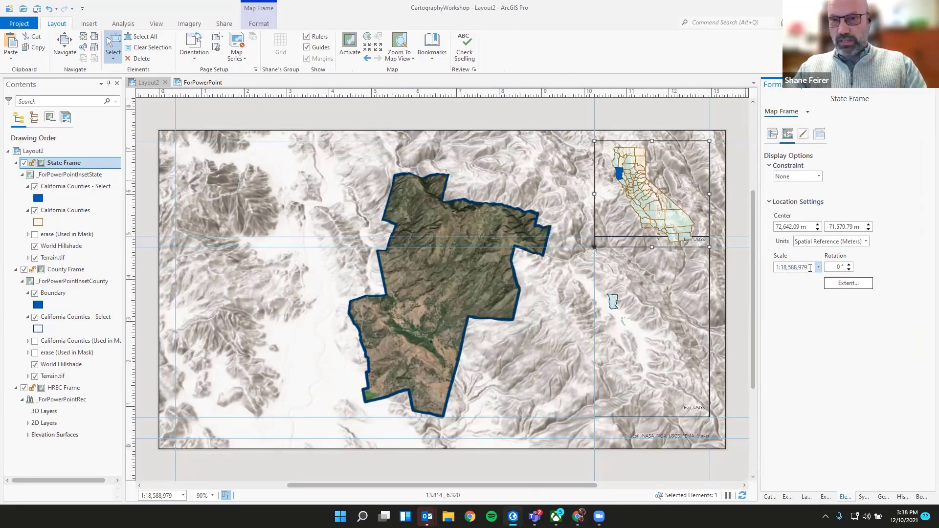
drag(810, 268, 788, 268)
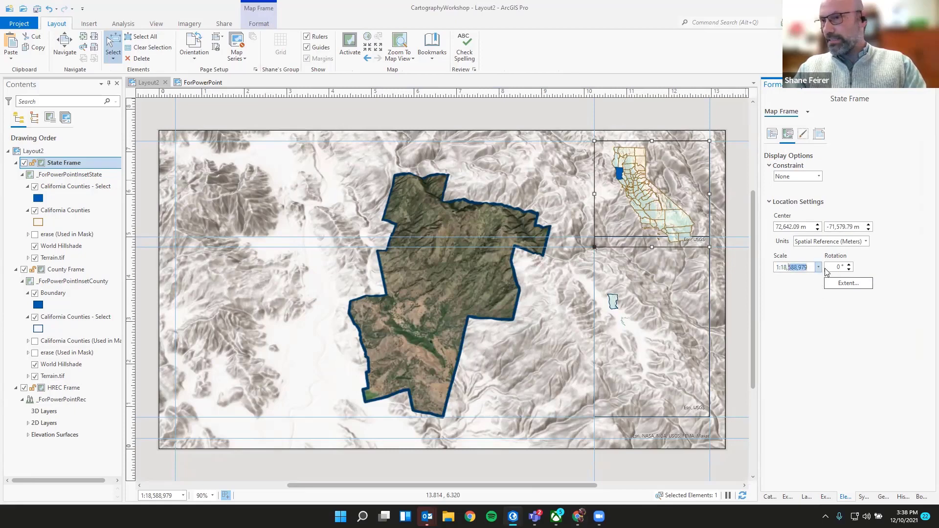
text(000000)
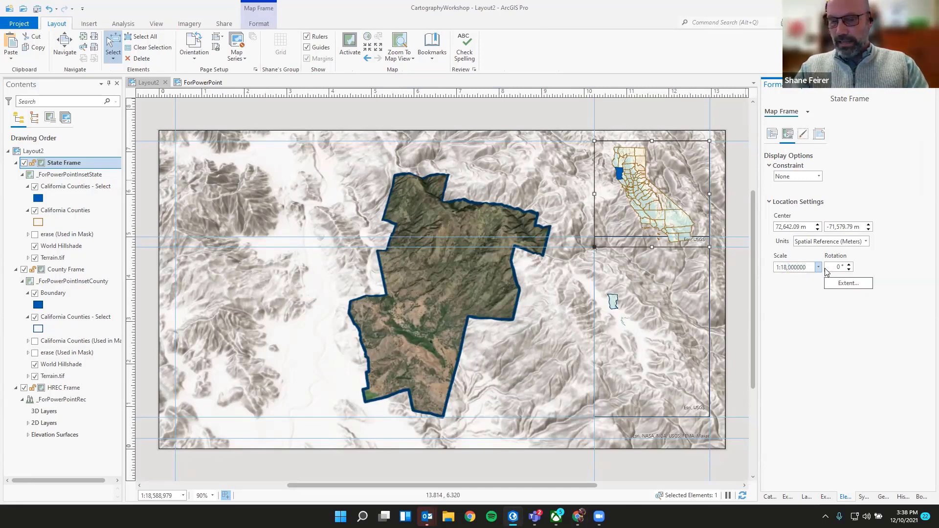
key(Return)
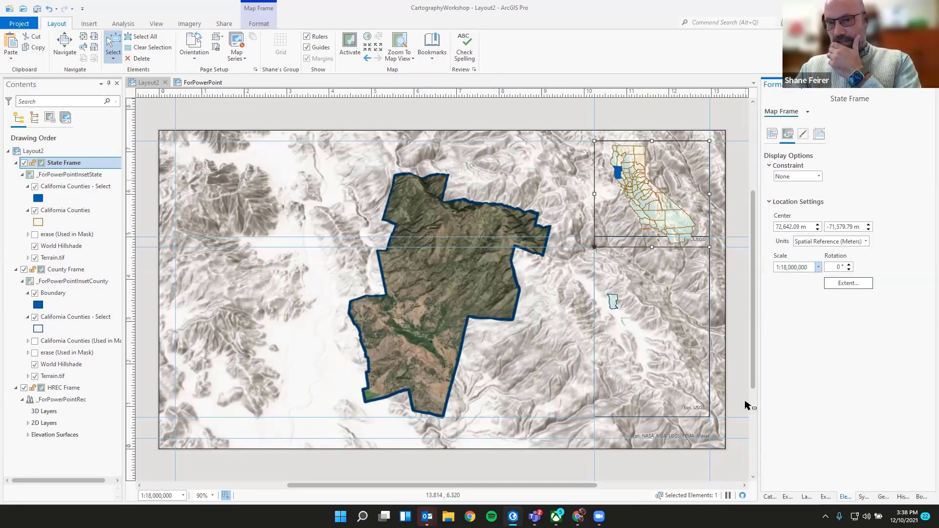
click(739, 354)
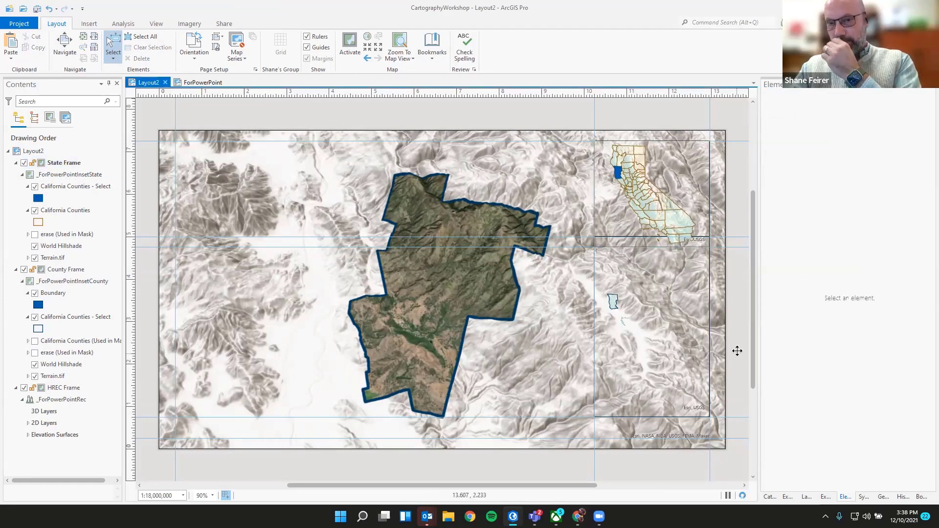
click(664, 223)
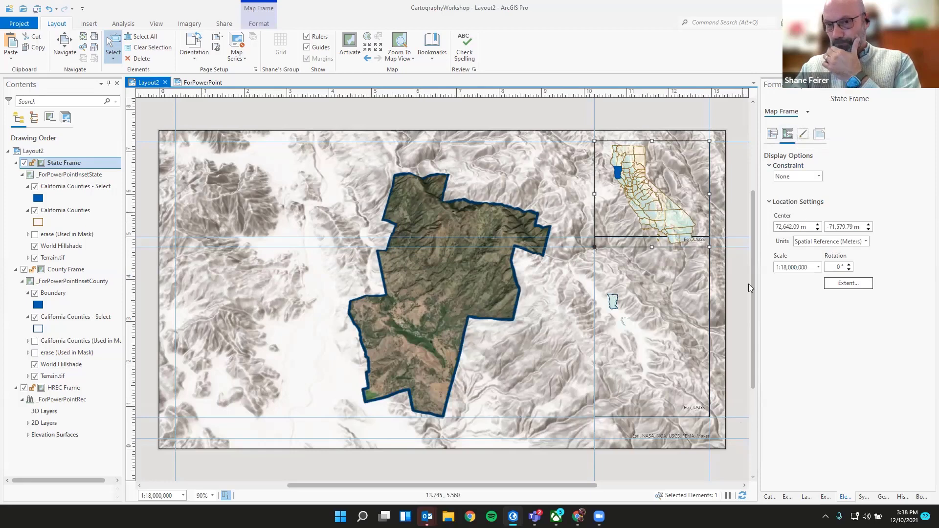
Step: Set County Frame's map center to -294,323.3 m and 161,976.65 m in its location settings
click(662, 316)
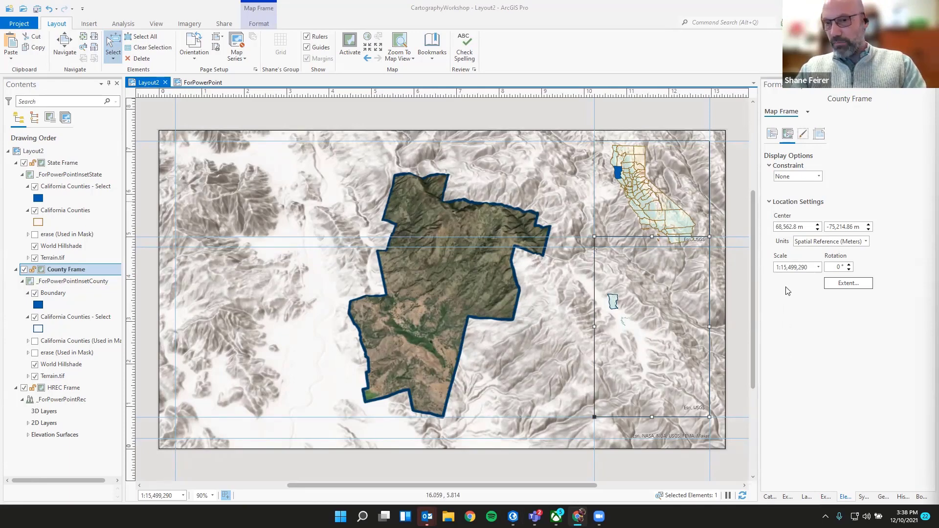
drag(809, 227, 736, 229)
text(-294,323.3 m)
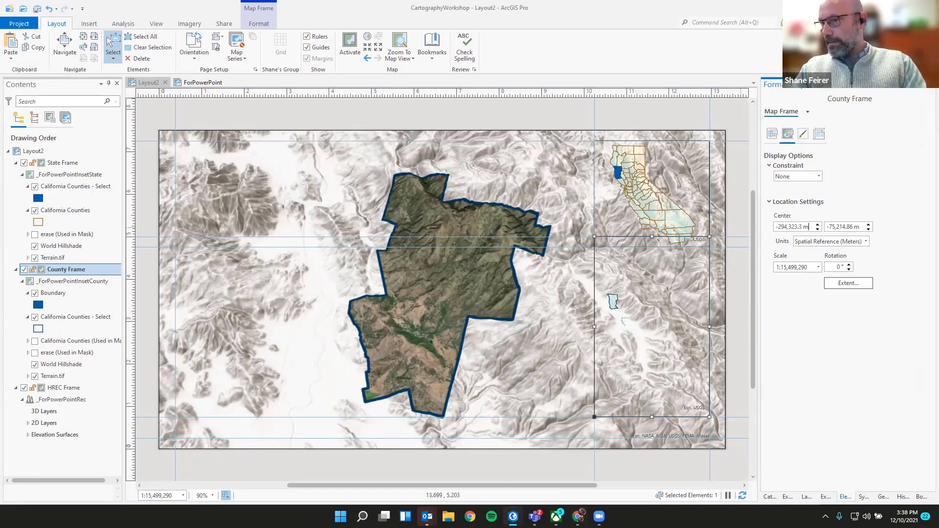
key(Return)
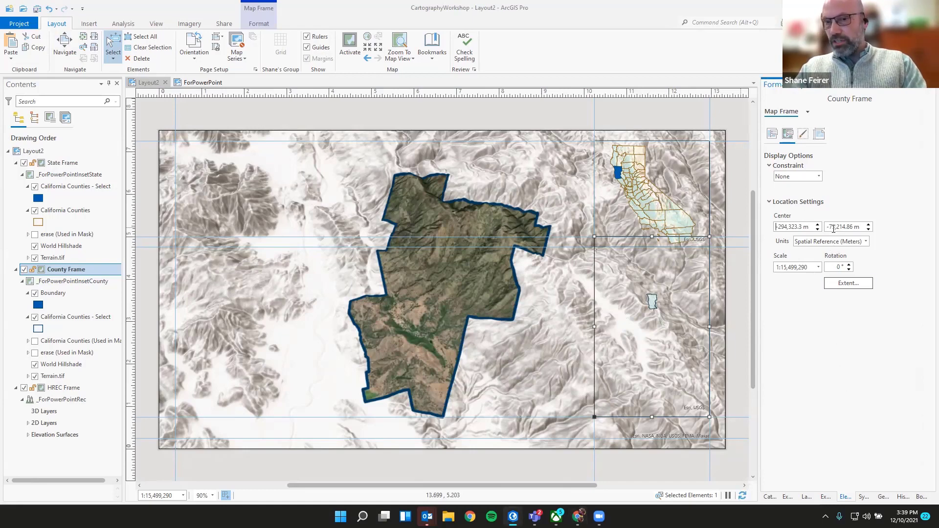
drag(827, 227, 861, 227)
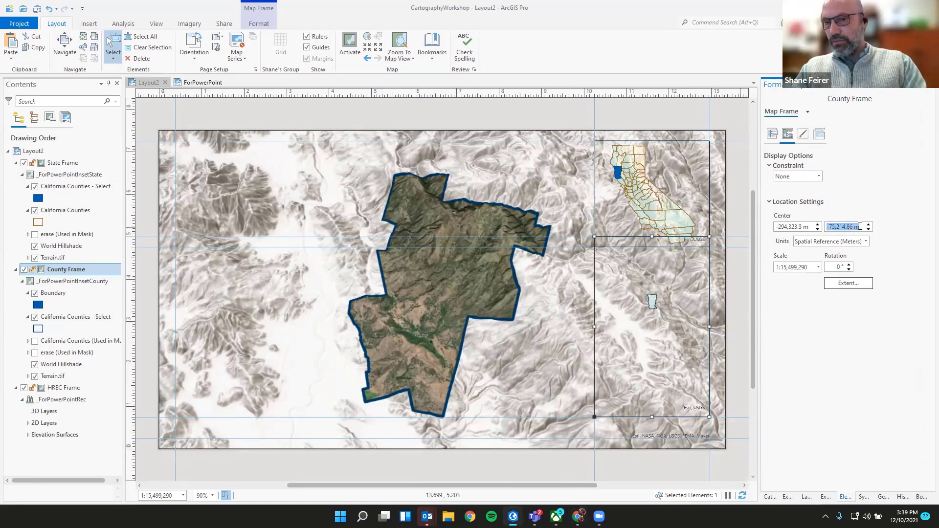
text(161,976.65)
key(Return)
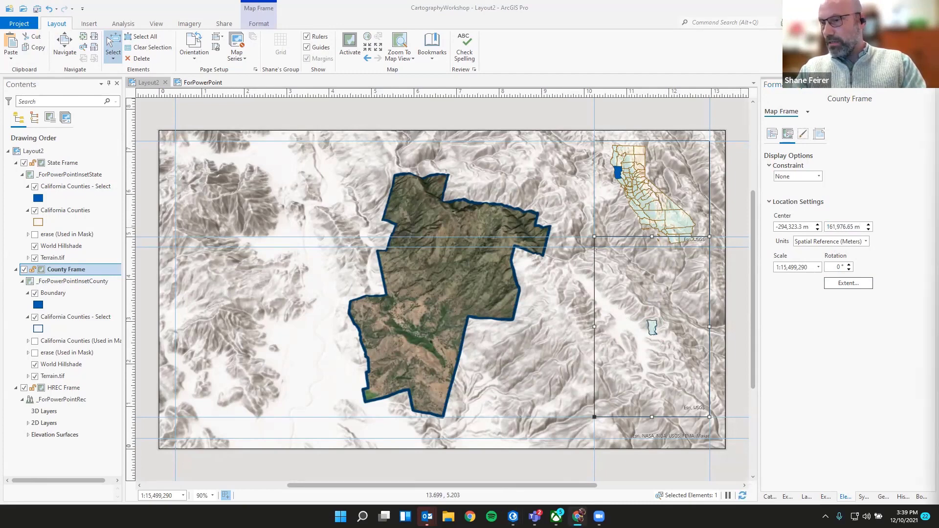
Step: Set County Frame's map scale to 1:1,450,000 and deselect the frame
click(810, 267)
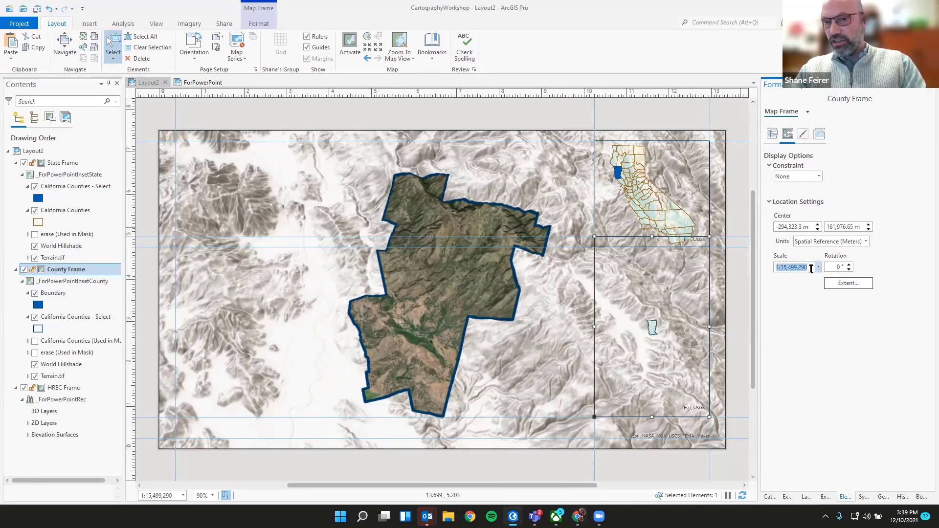
text(1:1,450,000)
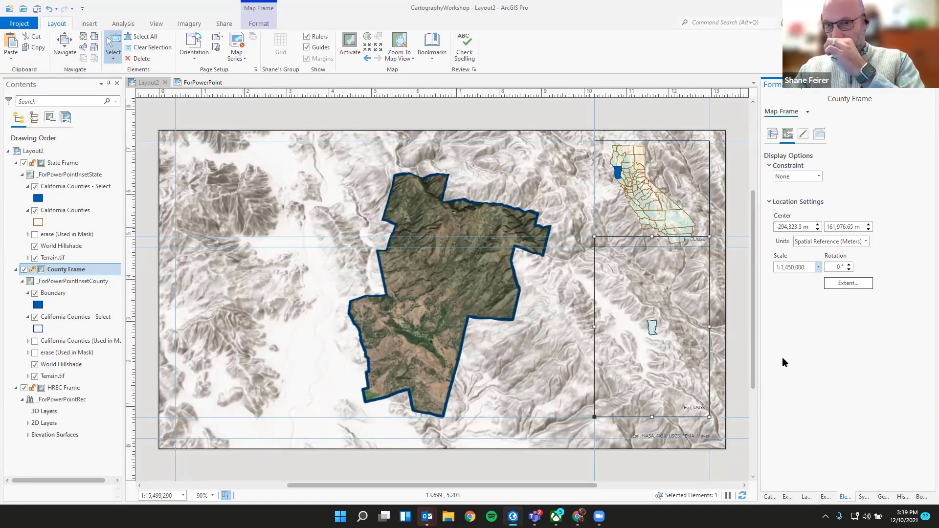
key(Return)
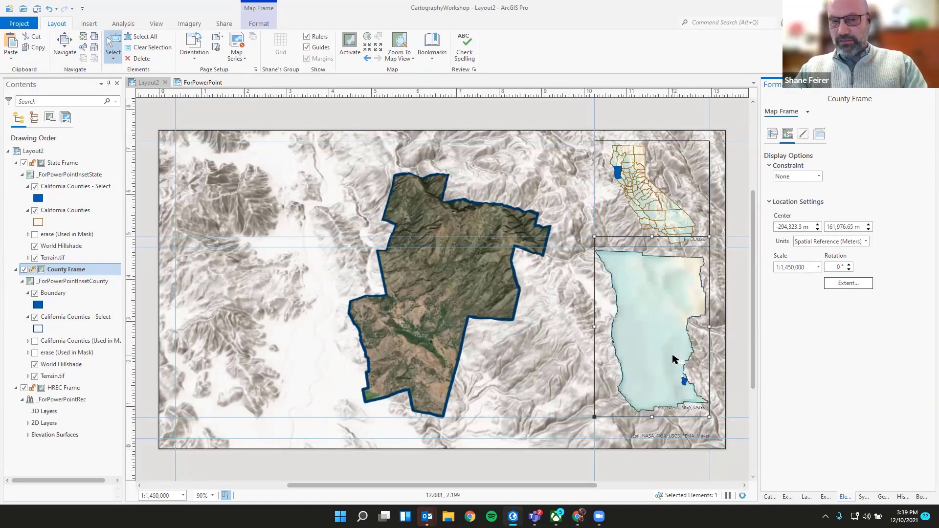
click(759, 335)
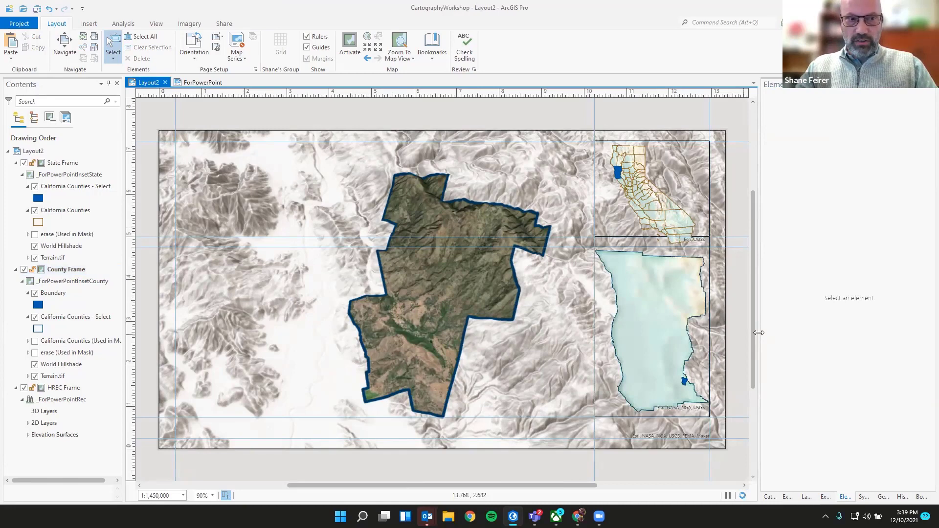
Step: Open the _ForPowerPointRec scene, tilt its 3D view around the boundary, and compare it with the ForPowerPoint layout and Layout2
click(66, 388)
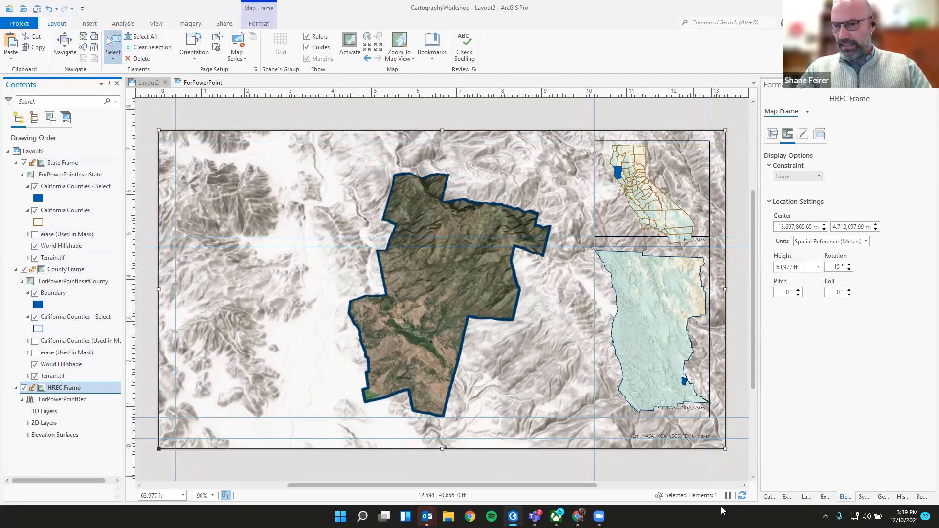
click(767, 497)
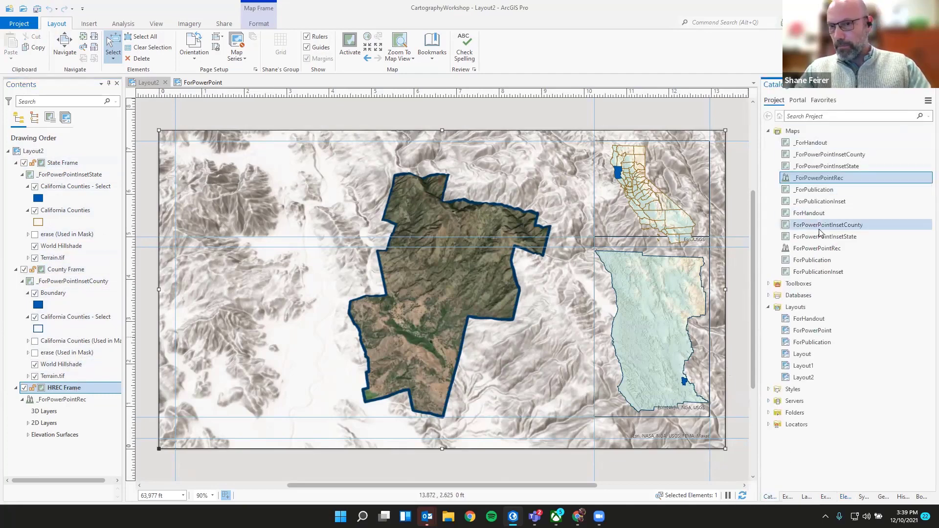
double_click(814, 179)
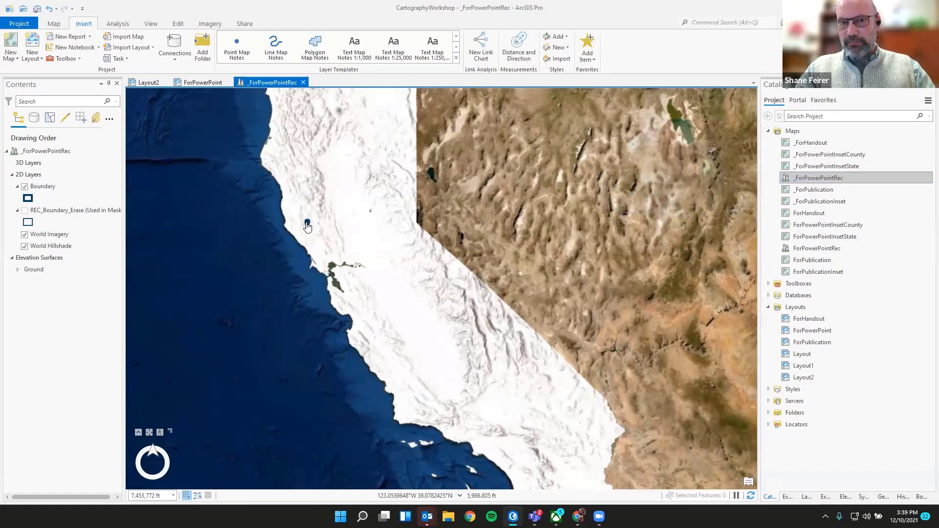
scroll(310, 225, up, 5)
scroll(308, 235, up, 2)
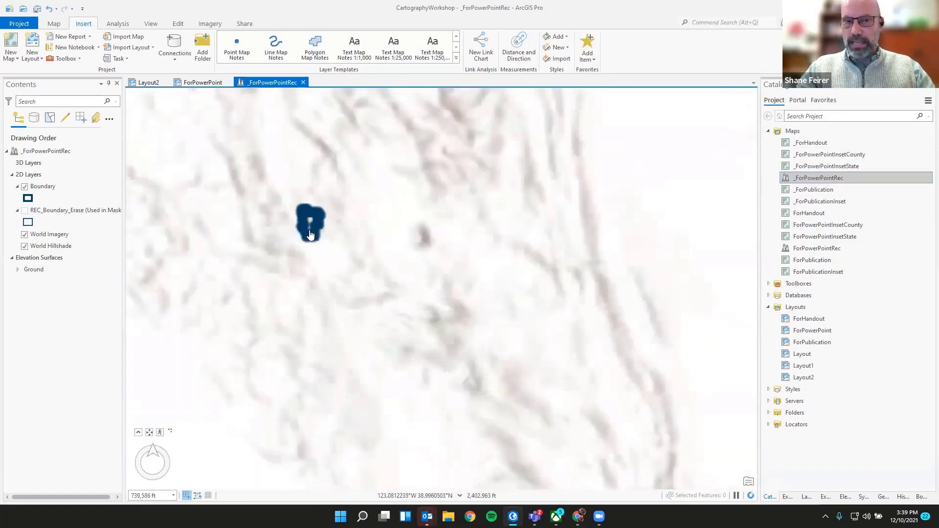
drag(310, 231, 264, 274)
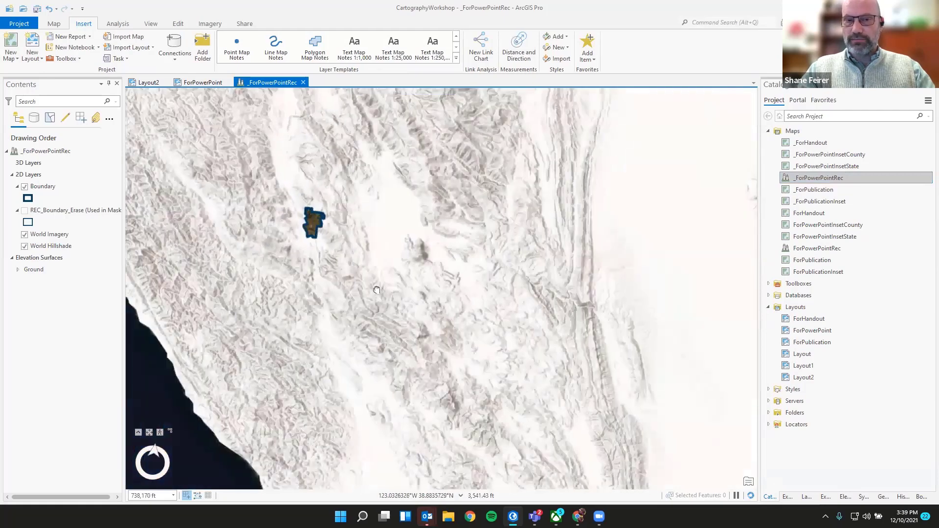
drag(377, 290, 499, 343)
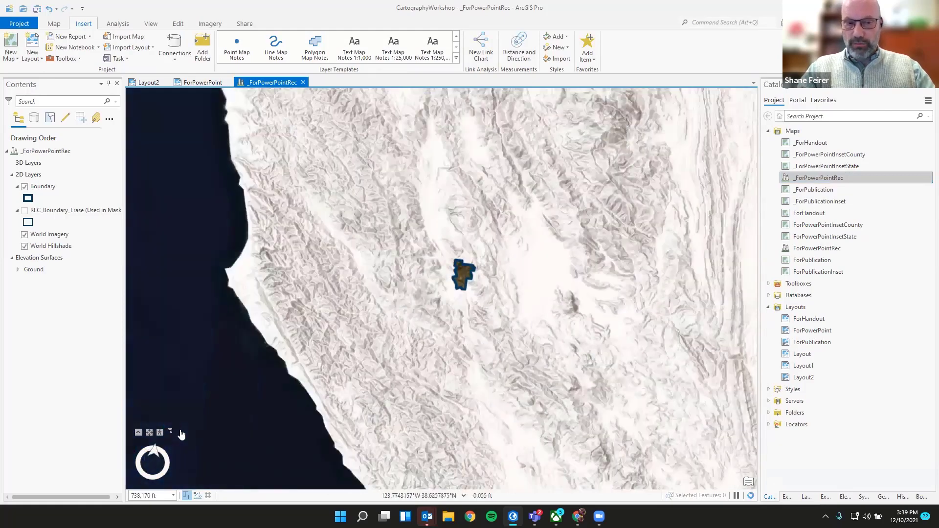
mouse_move(171, 447)
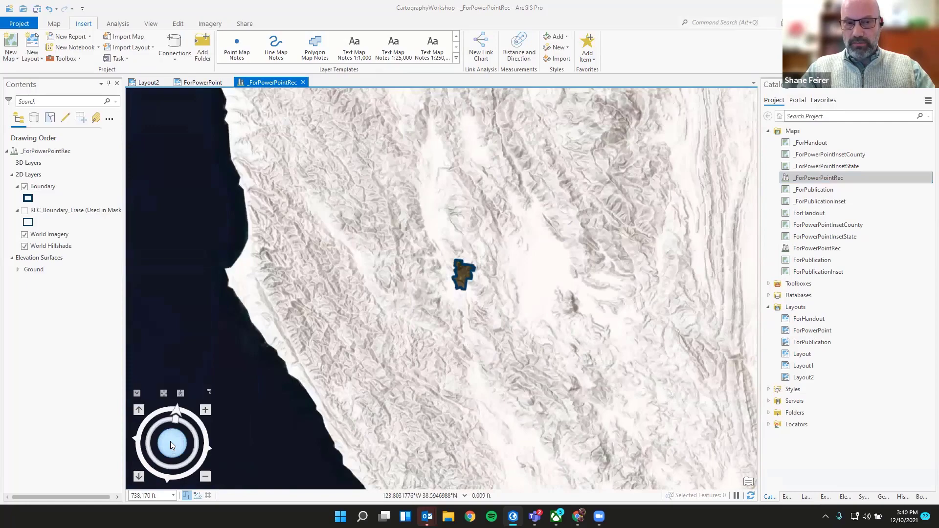
drag(170, 442, 172, 457)
drag(173, 466, 175, 442)
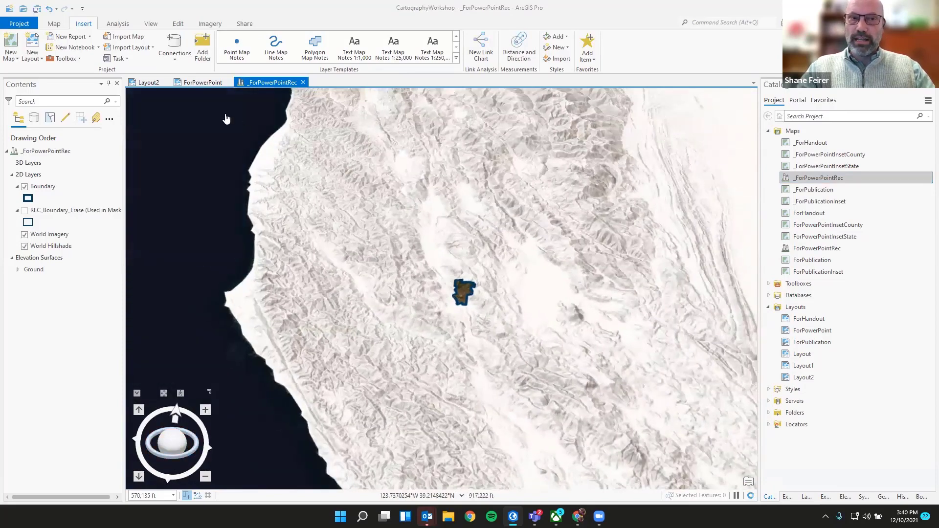
click(197, 83)
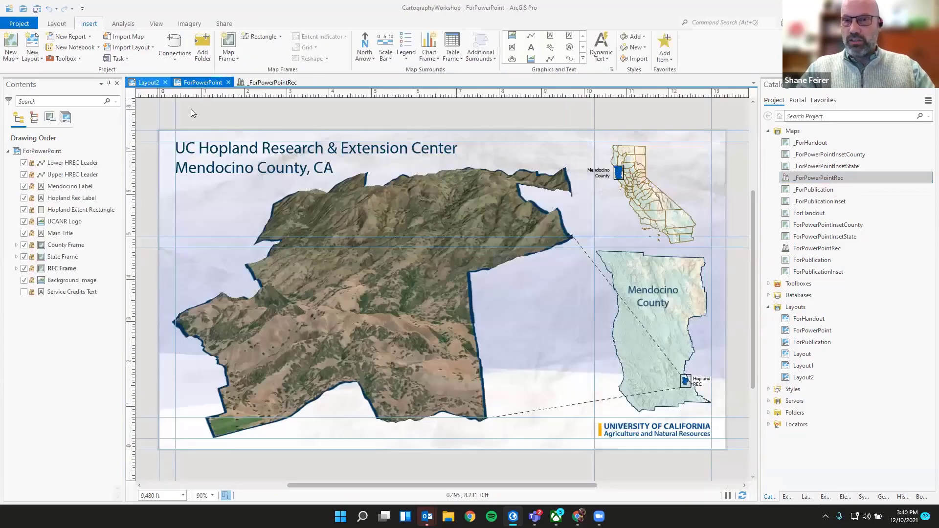
click(148, 82)
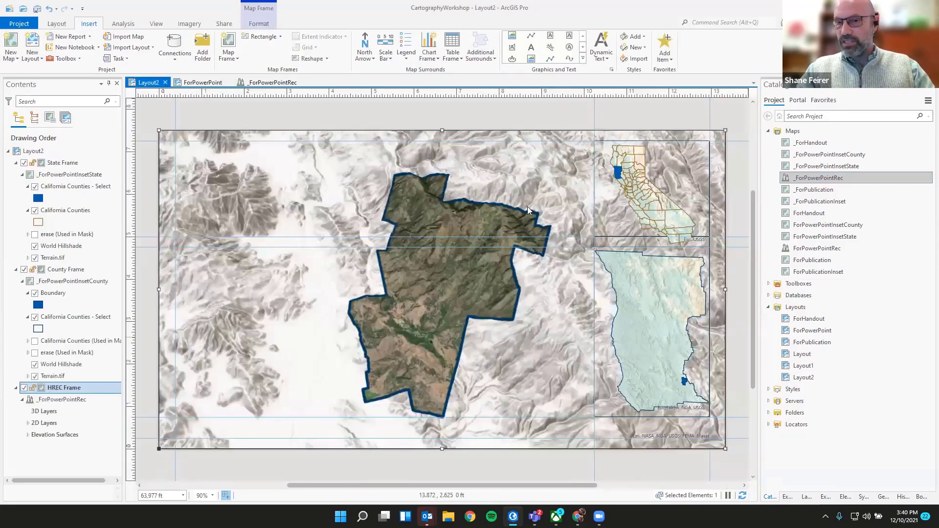
Step: Set HREC Frame's map center to -13,699,979.42 m and 4,713,530.37 m in its location settings
double_click(59, 388)
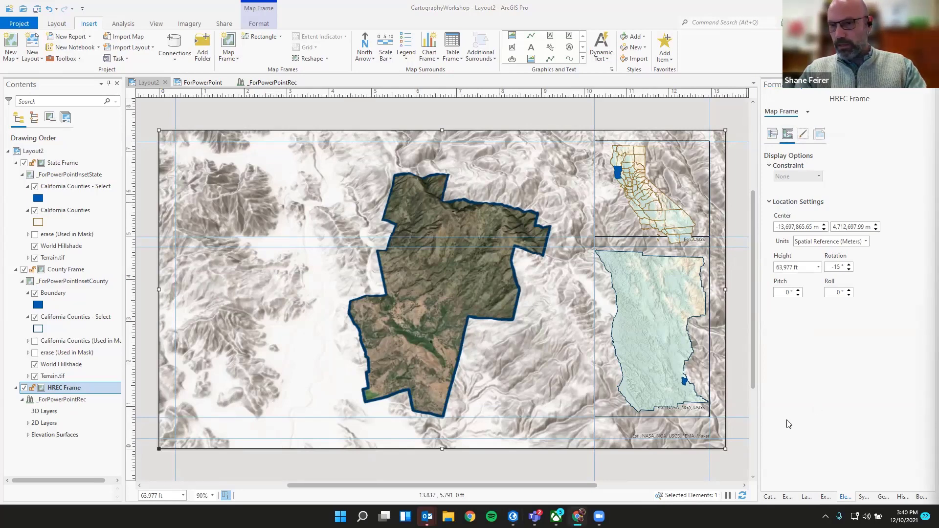
click(782, 228)
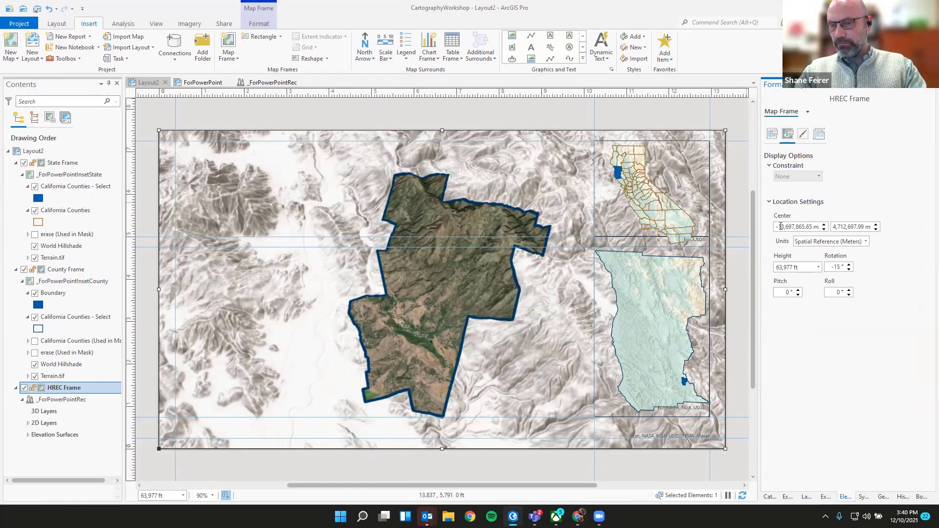
click(824, 229)
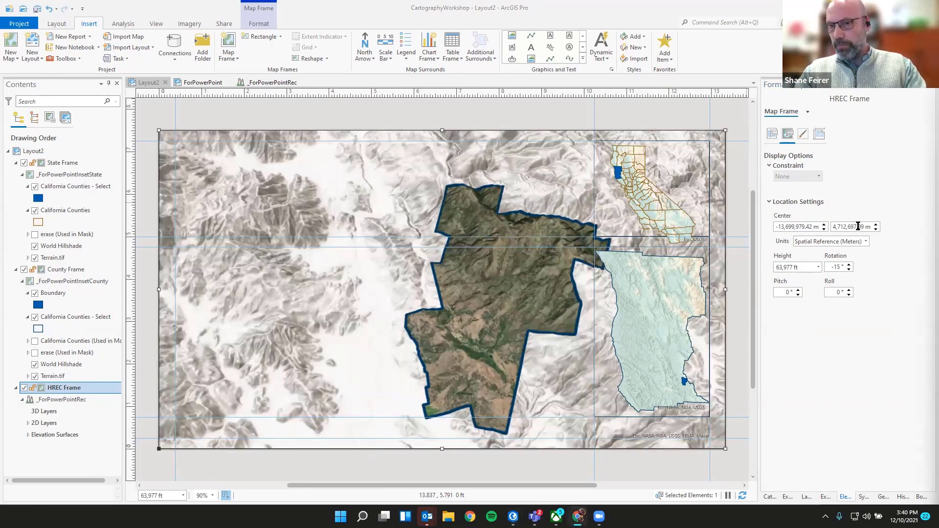
drag(867, 227, 812, 232)
text(4,713,530.37 m)
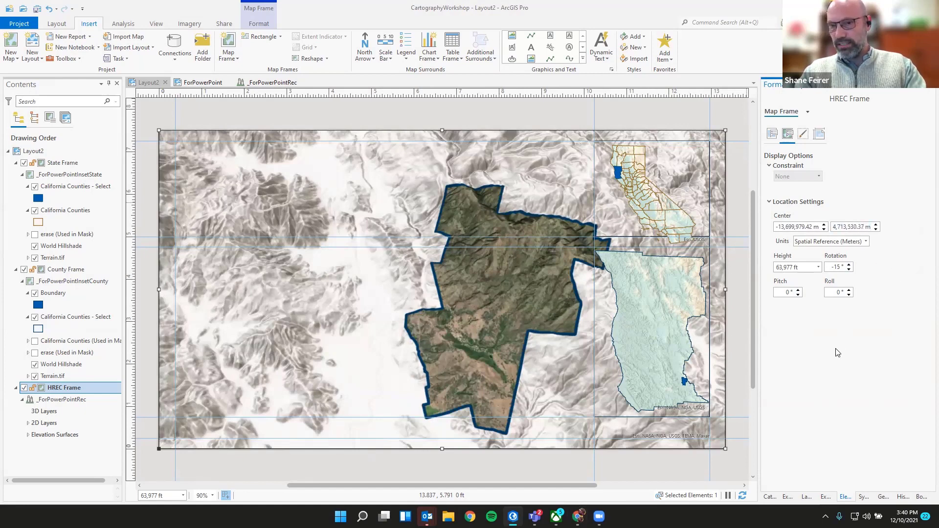
Step: Set HREC Frame's viewing height to 9,480 ft
click(802, 267)
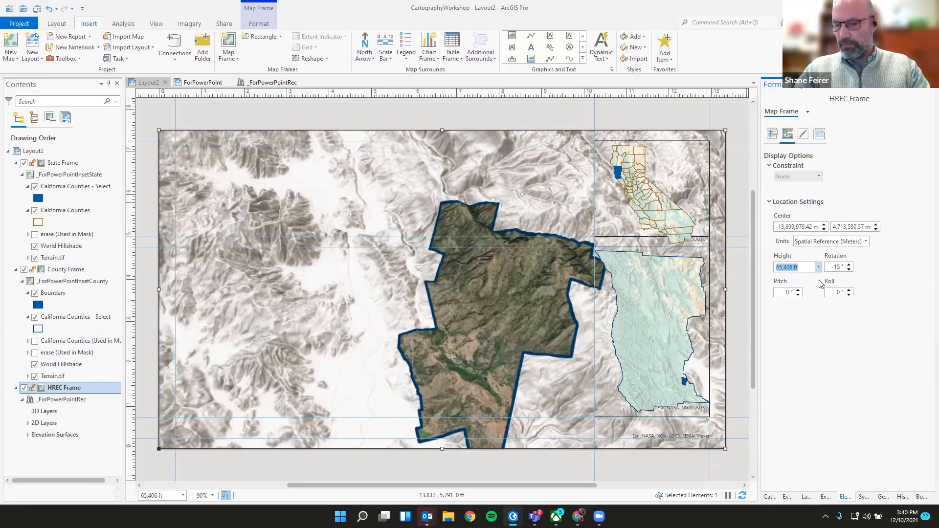
text(9480)
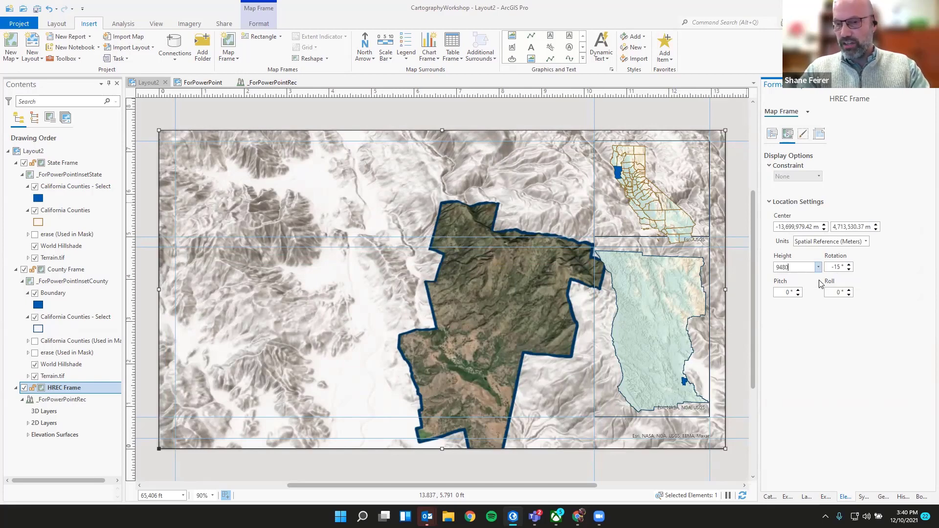
key(Return)
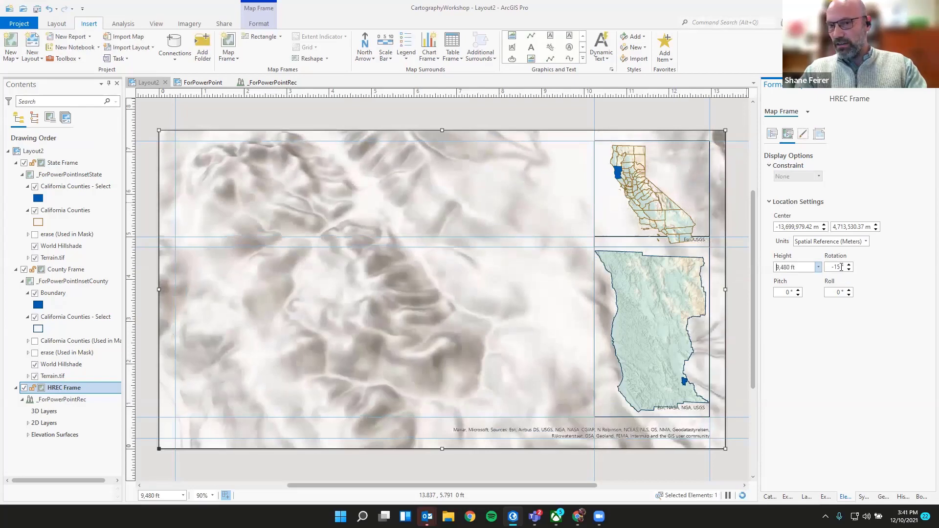
Step: Set HREC Frame's rotation to -9°
double_click(838, 267)
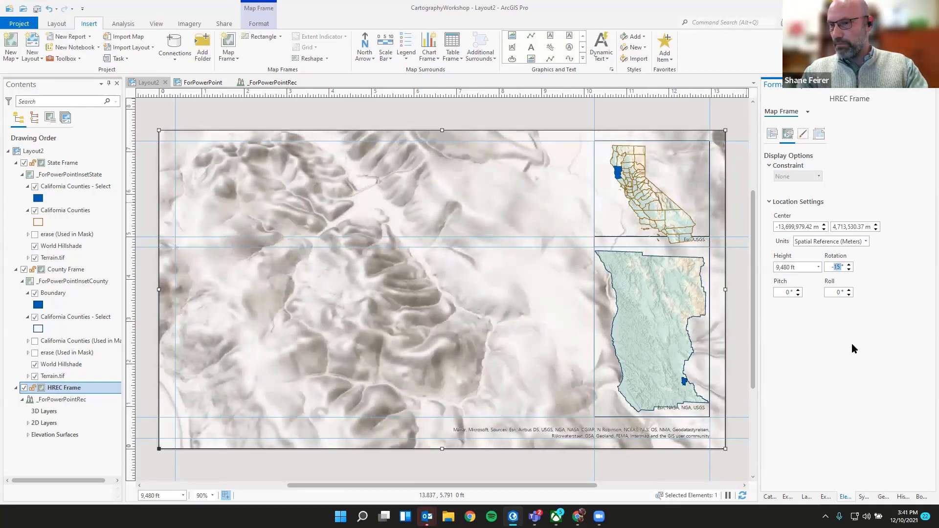
key(Return)
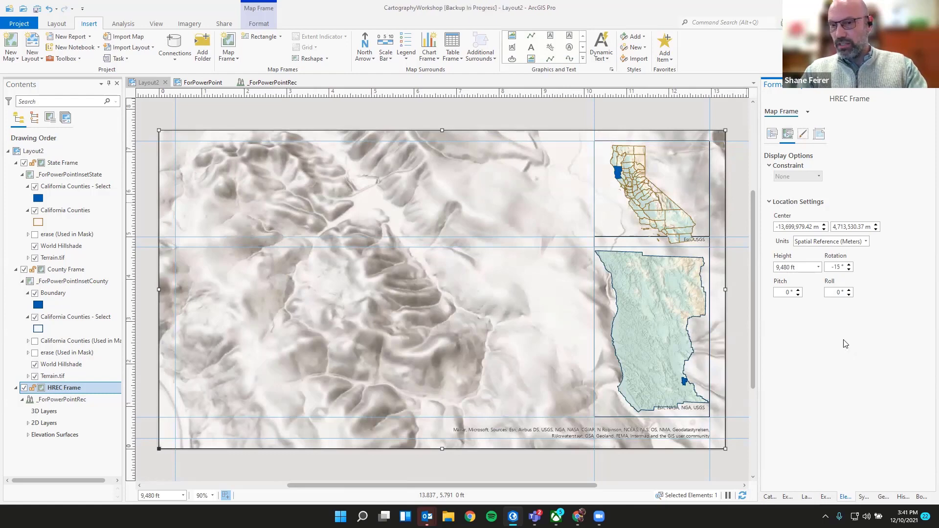
click(849, 266)
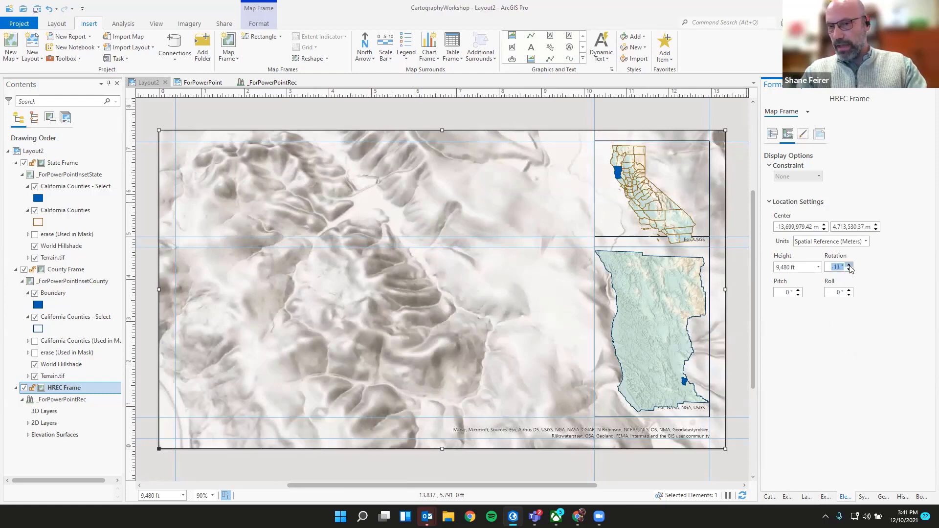
click(850, 265)
click(850, 265)
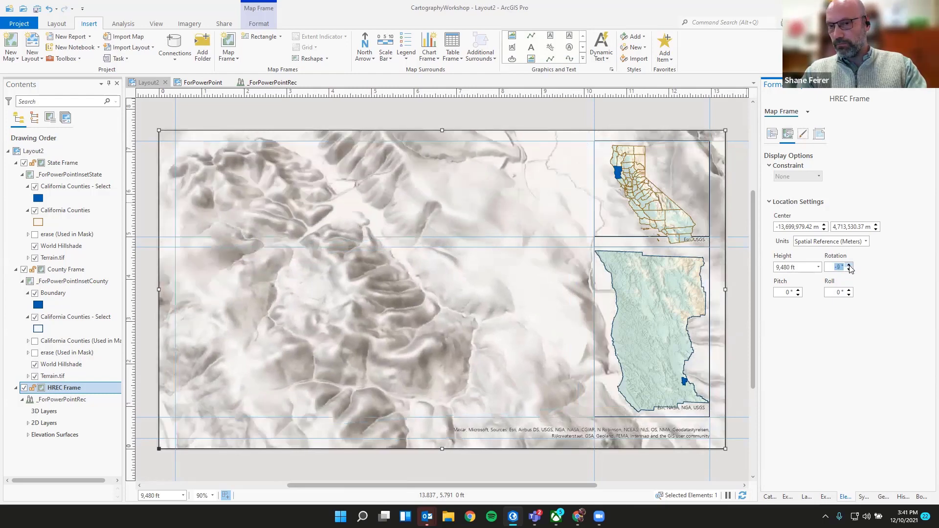
click(841, 270)
drag(842, 267, 835, 268)
text(0)
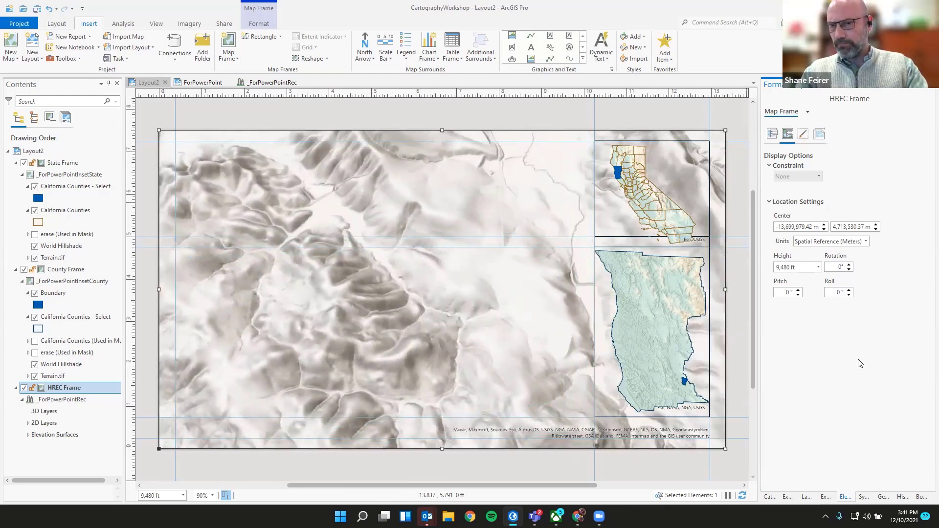
key(Return)
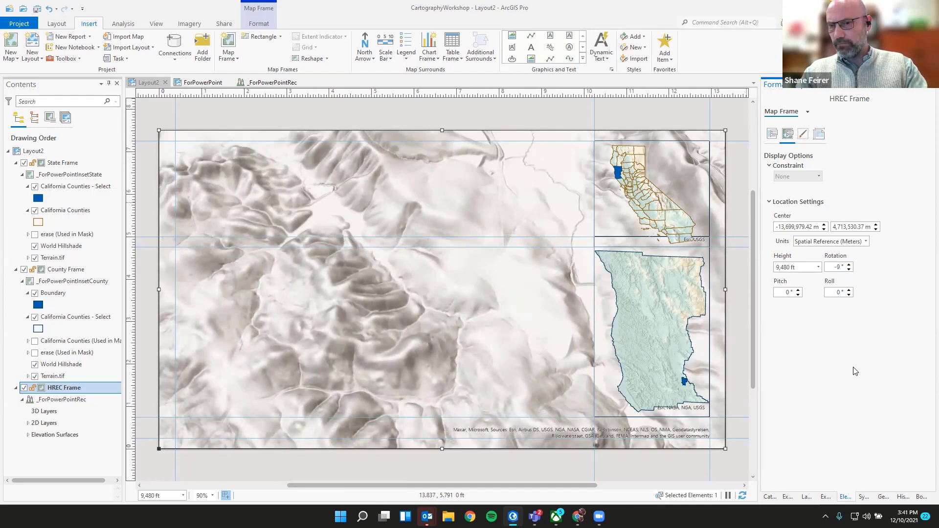
Step: Set HREC Frame's pitch to -16° to give the scene an oblique view
double_click(788, 292)
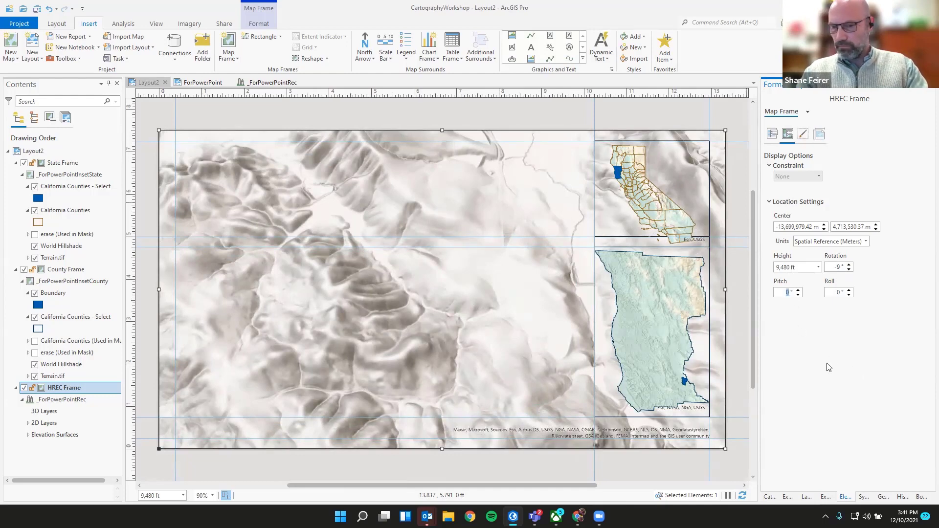
text(-16)
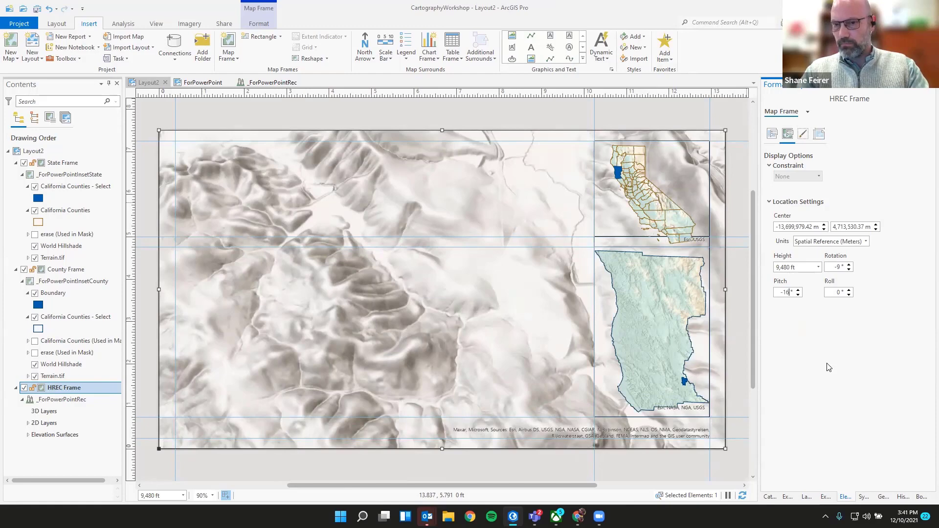
key(Return)
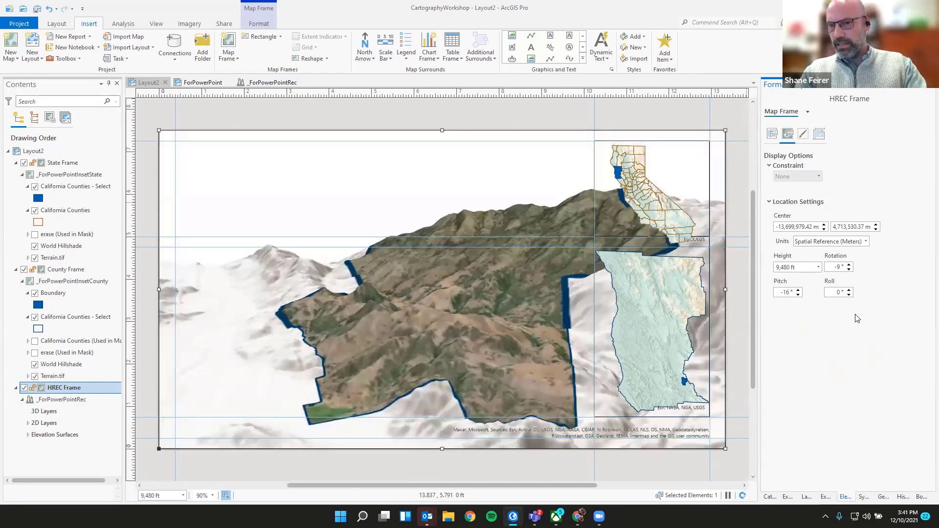
Step: Set HREC Frame's rotation to 0°
double_click(837, 267)
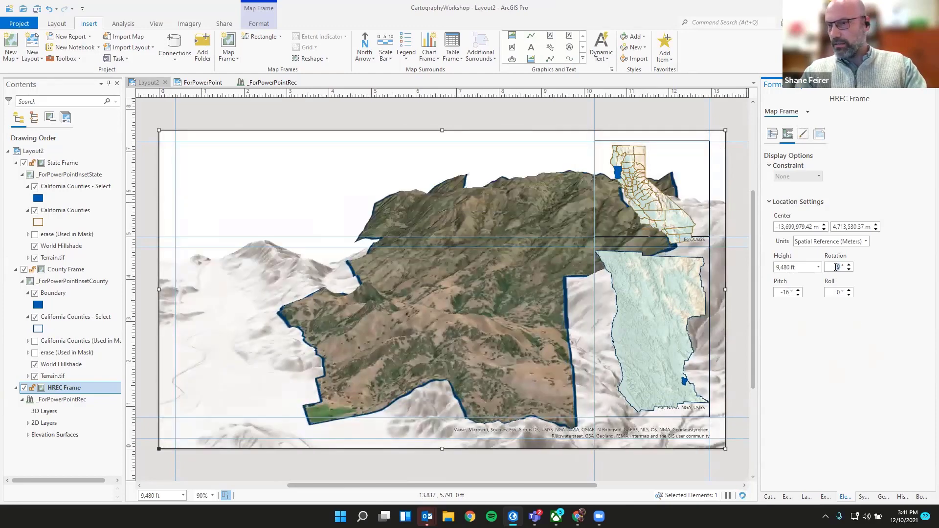
text(0)
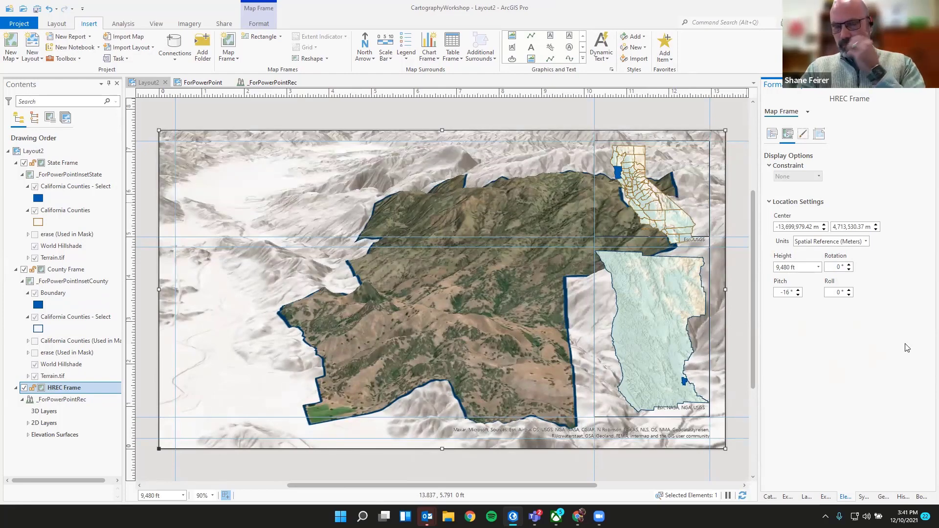
key(Return)
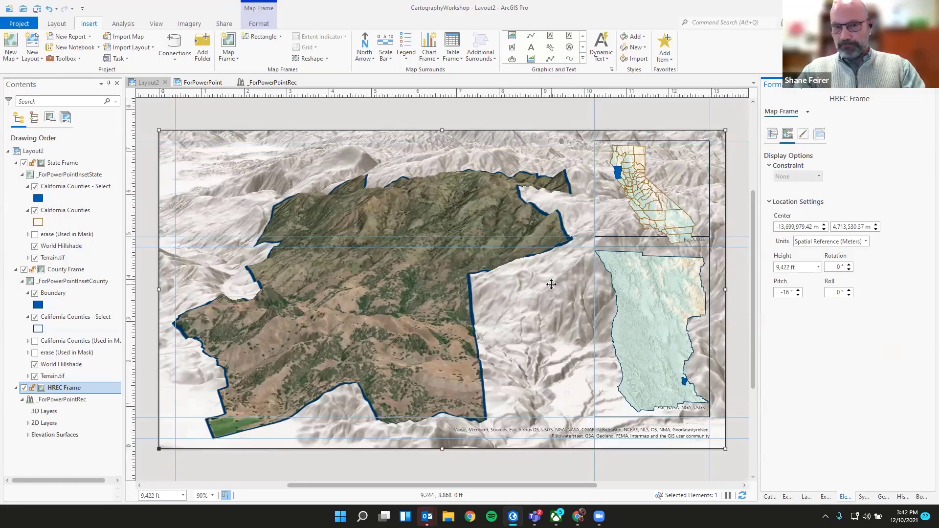
scroll(557, 288, down, 3)
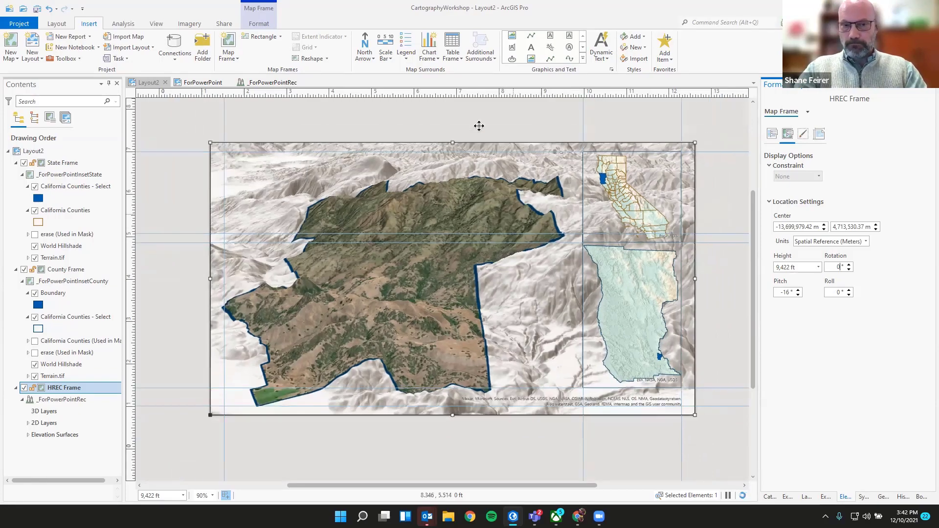
scroll(518, 213, up, 3)
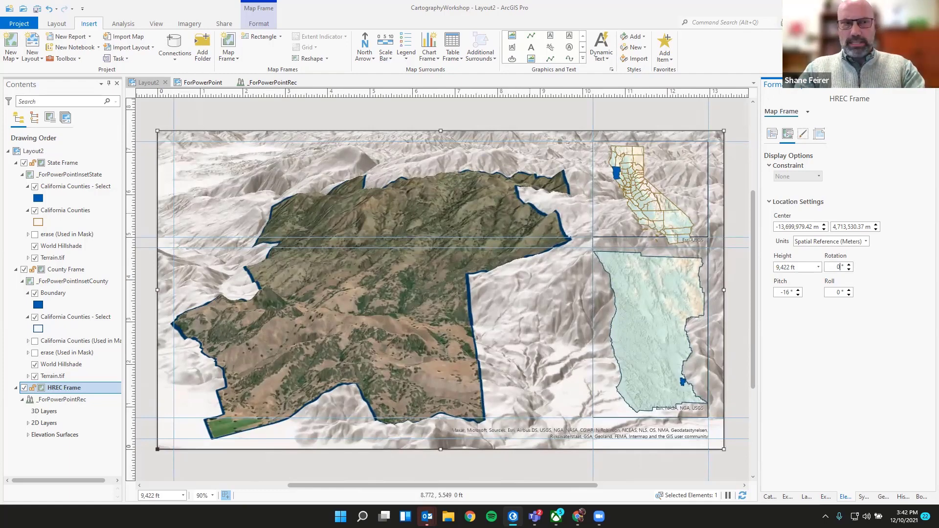
Step: Set the border width of State Frame, HREC Frame and County Frame to 0 pt
click(68, 165)
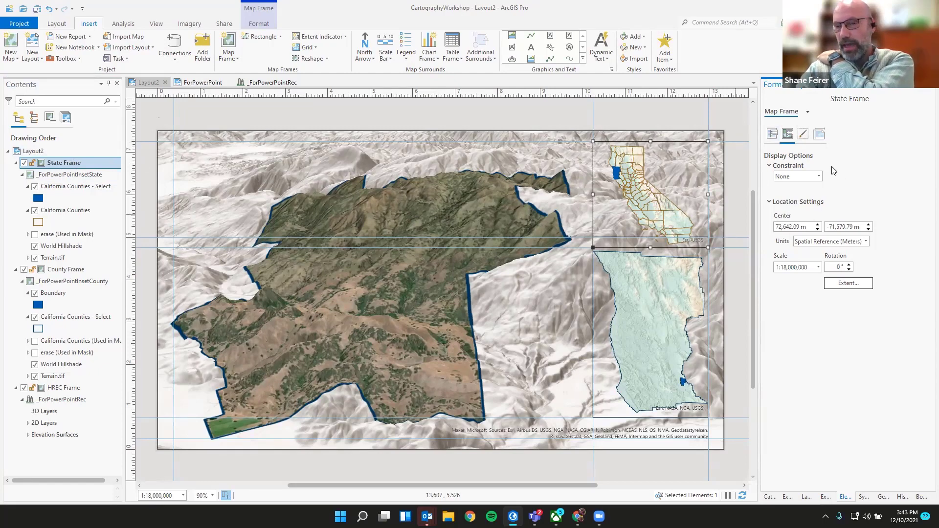
click(803, 134)
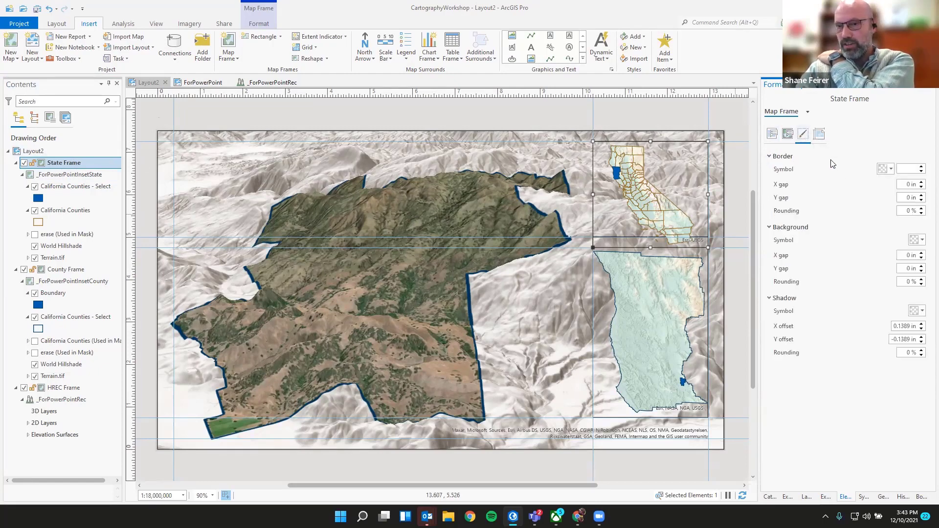
click(921, 171)
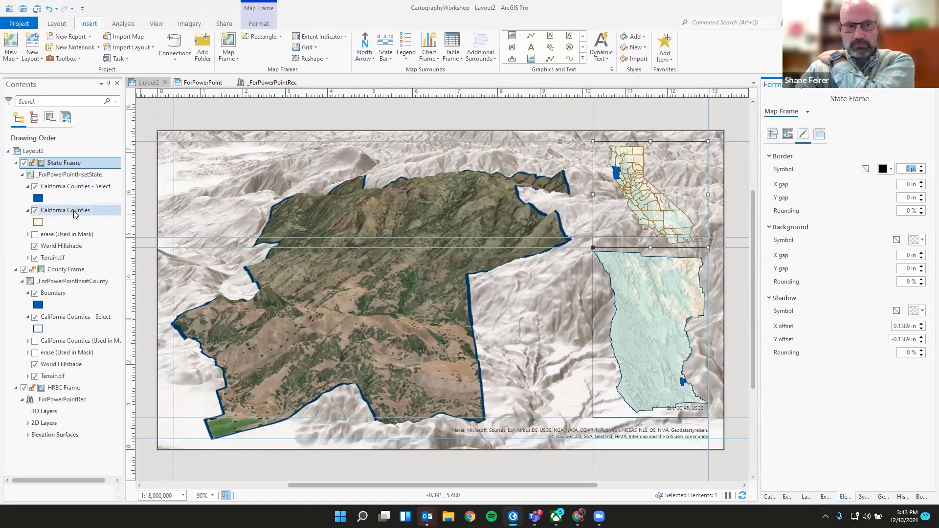
click(60, 388)
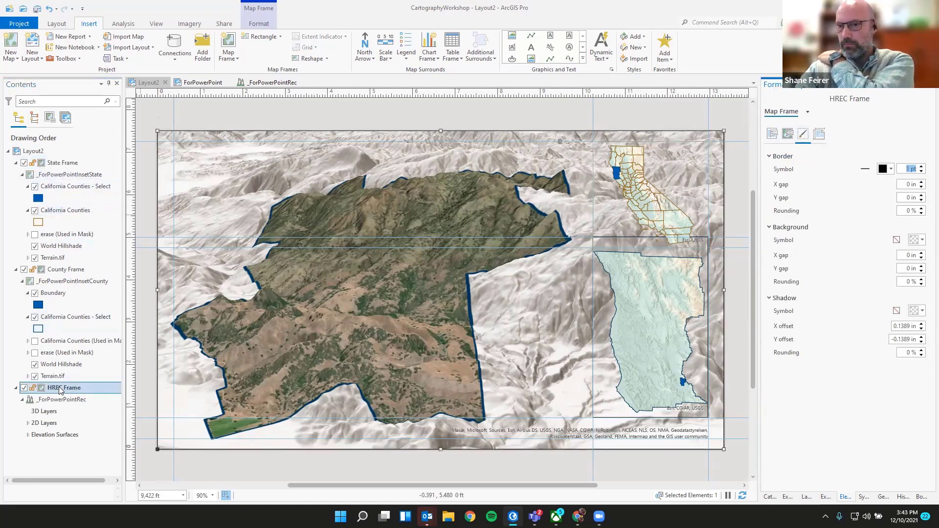
click(922, 171)
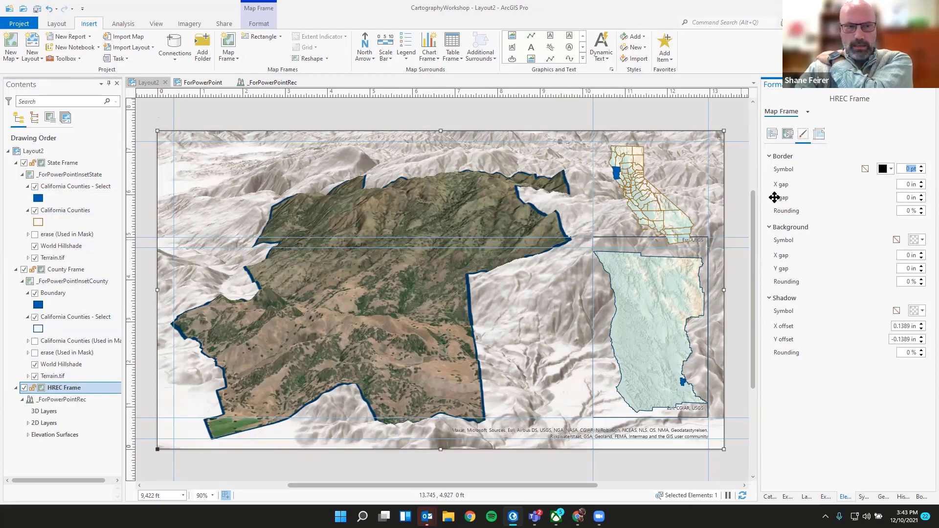
click(85, 273)
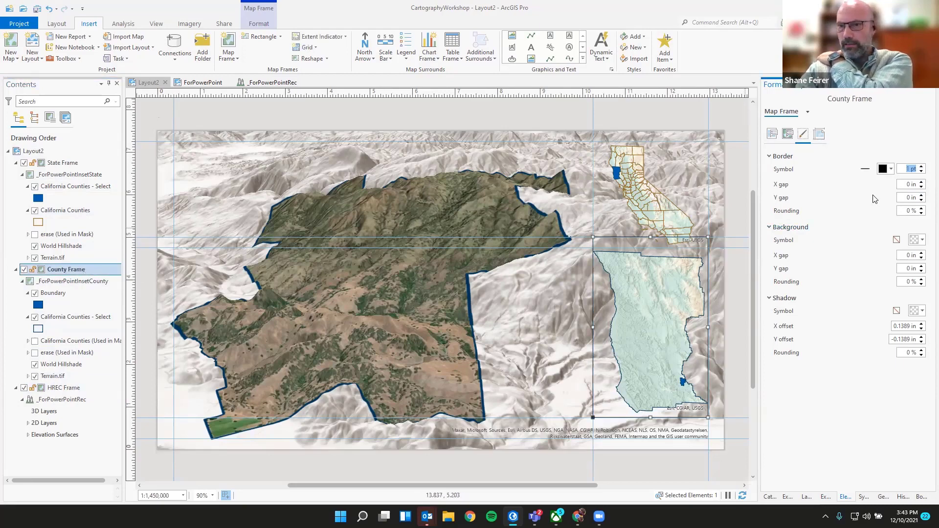
click(922, 171)
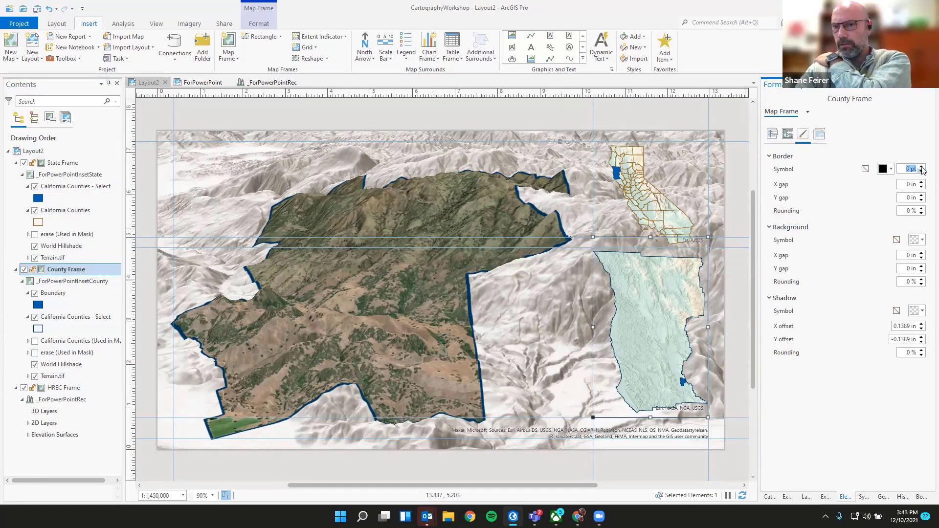
click(567, 120)
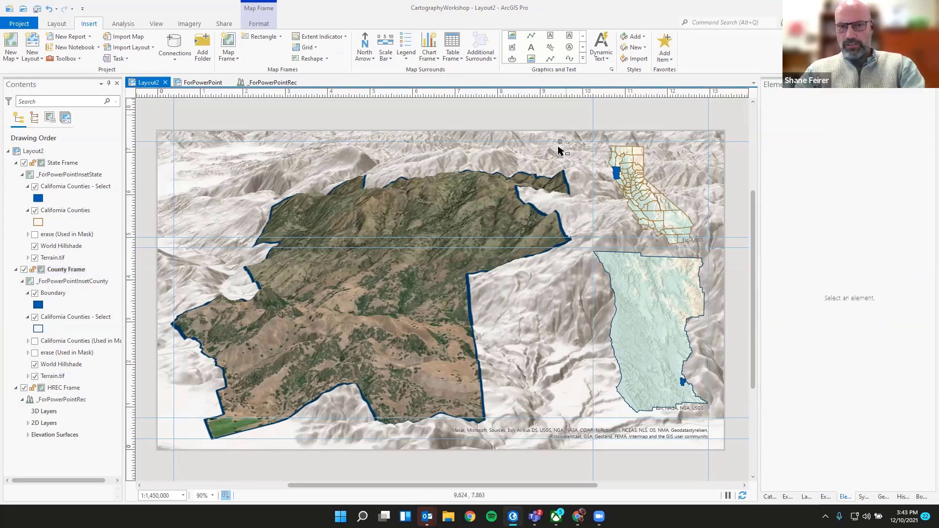
Step: Collapse the layer lists of State Frame, County Frame and HREC Frame in the drawing order
click(15, 163)
click(16, 175)
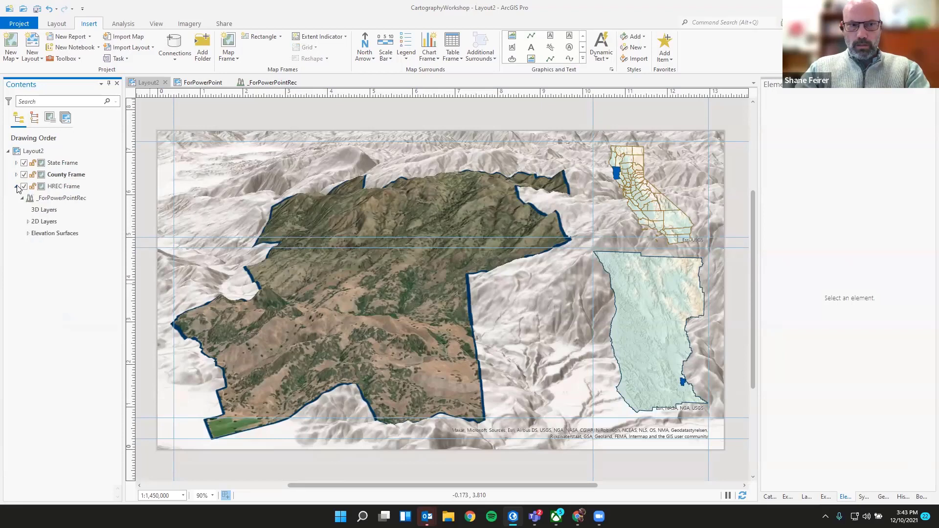
click(15, 187)
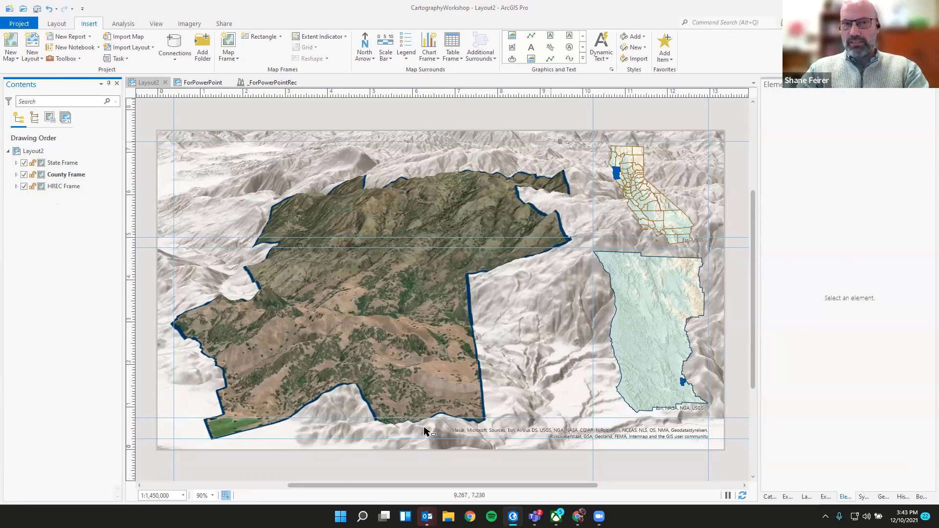
Step: Insert the picture ANR_Background_Slide.png aligned to the page edges and place it beneath HREC Frame in the drawing order
click(536, 60)
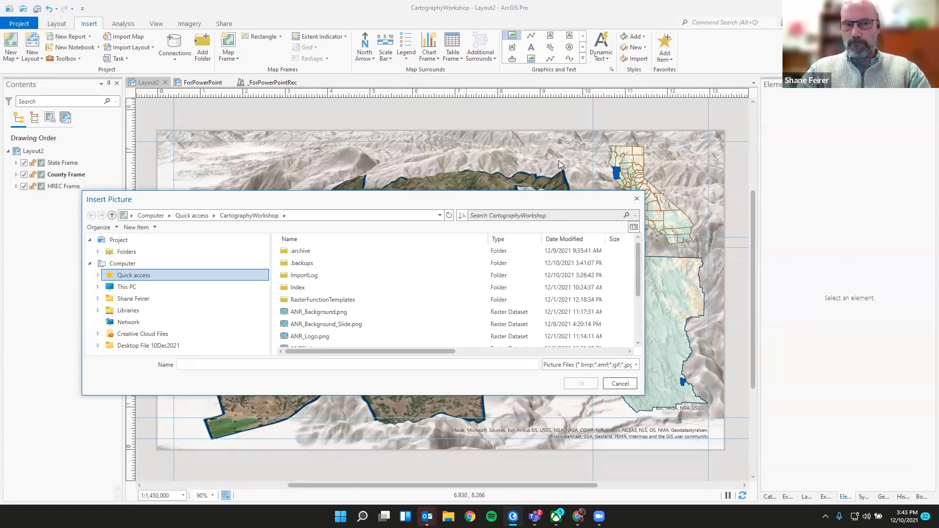
click(345, 326)
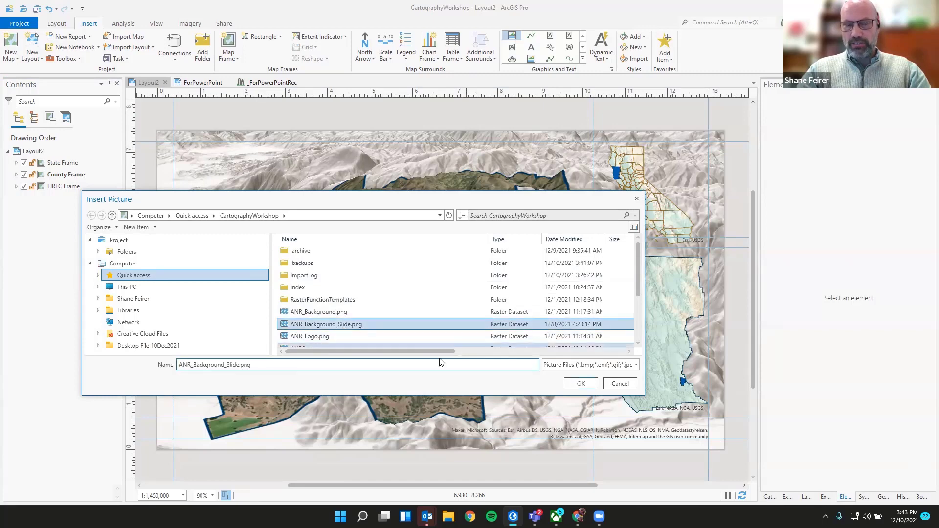
click(581, 385)
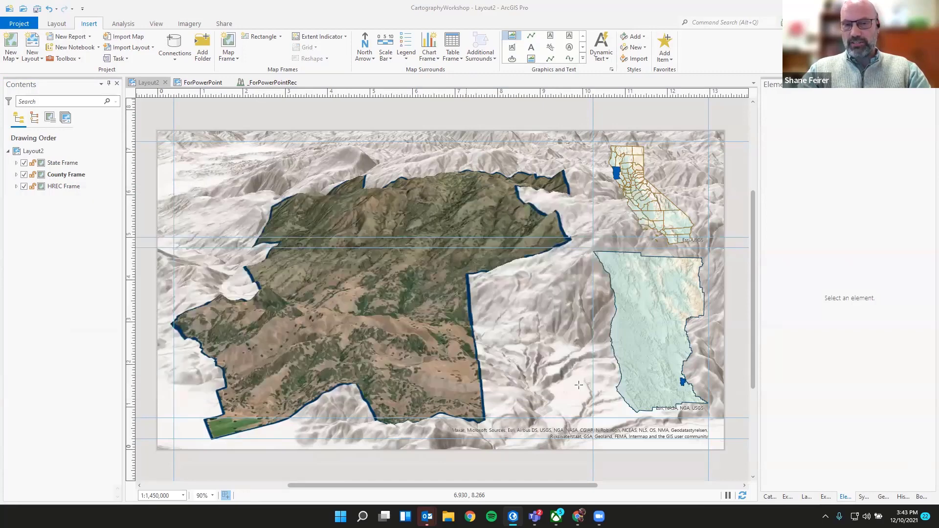
click(227, 152)
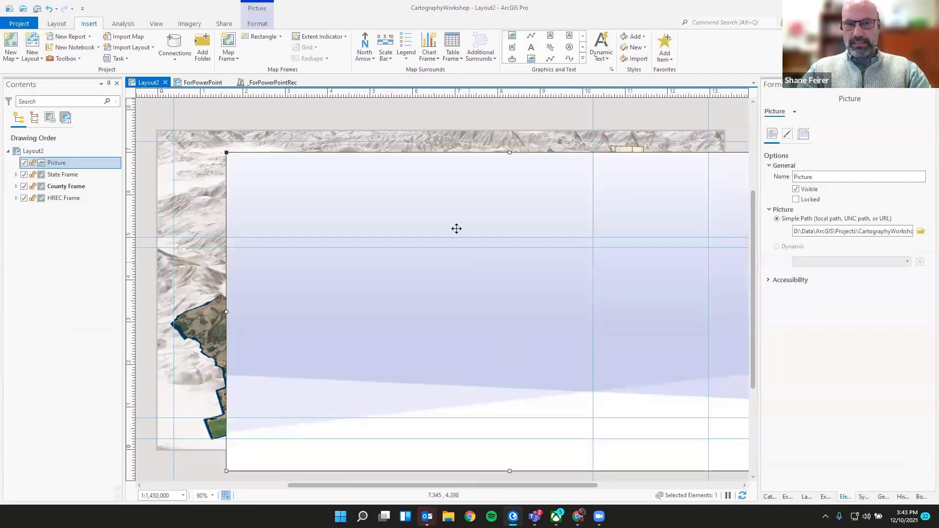
drag(455, 227, 386, 203)
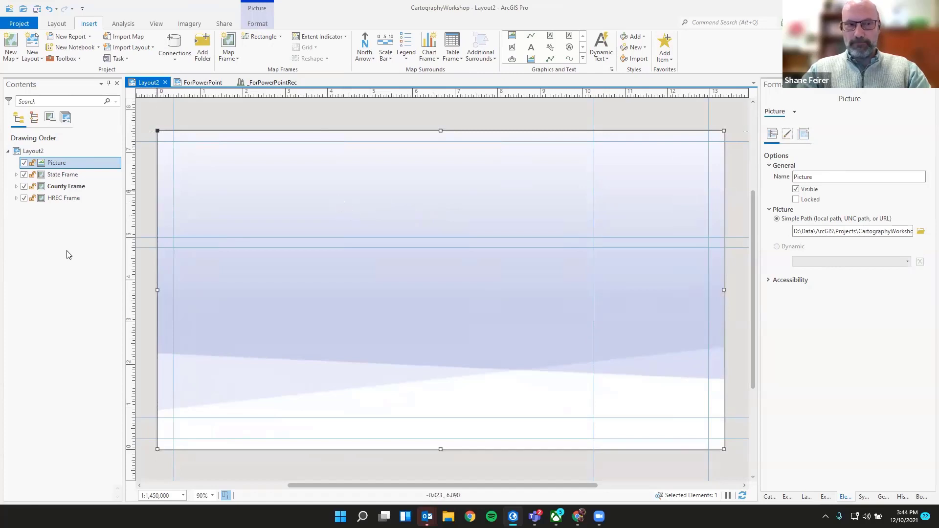
click(63, 162)
drag(69, 170, 118, 302)
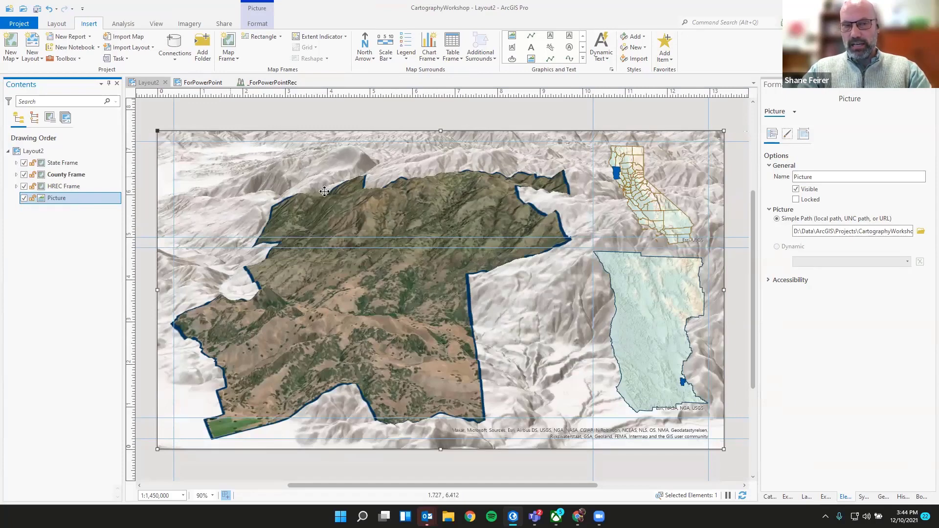
Step: Set the transparency of HREC Frame's World Hillshade 2D layer to 85%
click(16, 186)
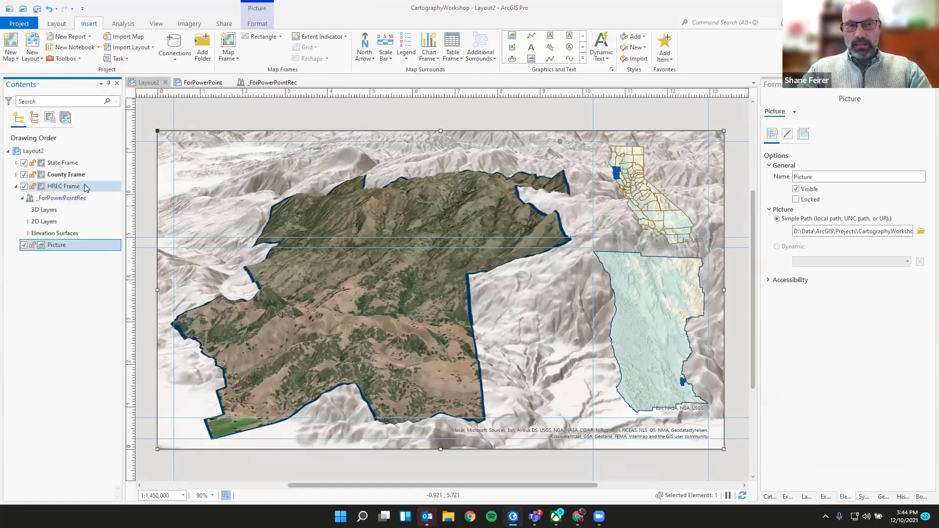
click(27, 221)
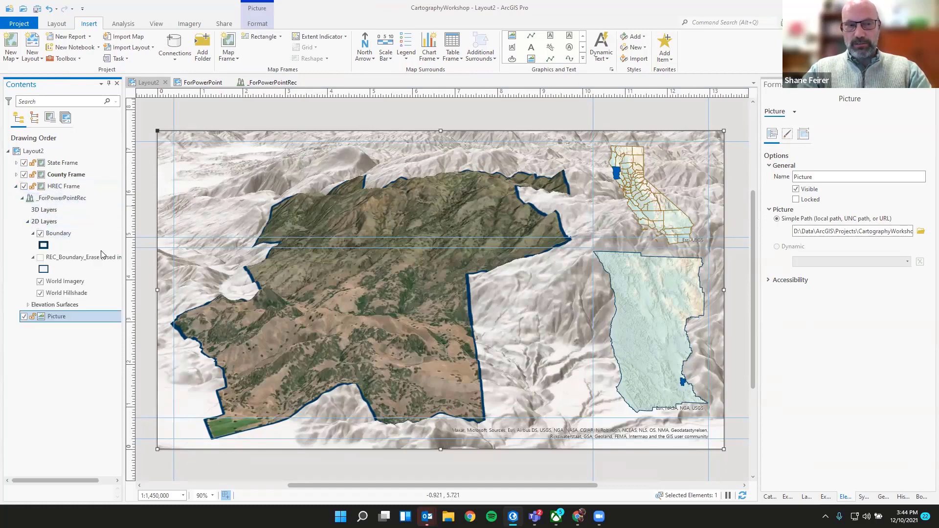
click(81, 294)
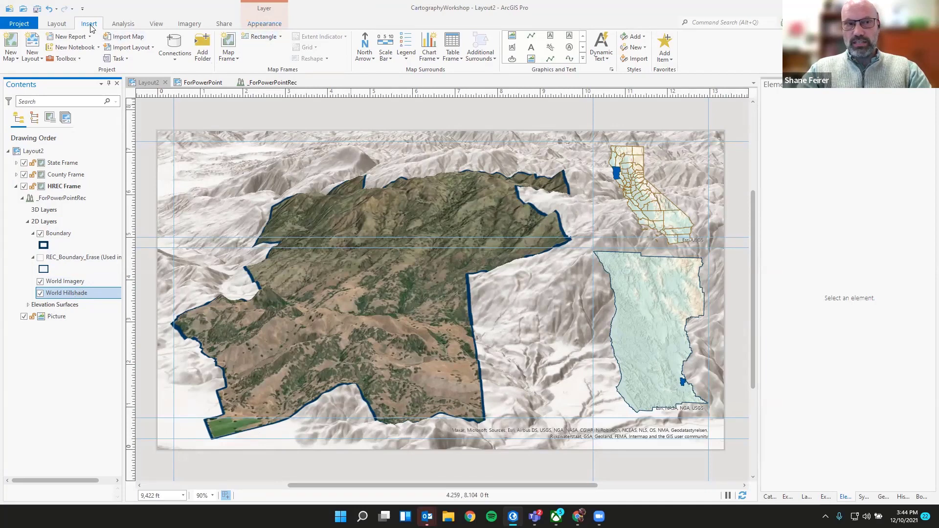
click(265, 24)
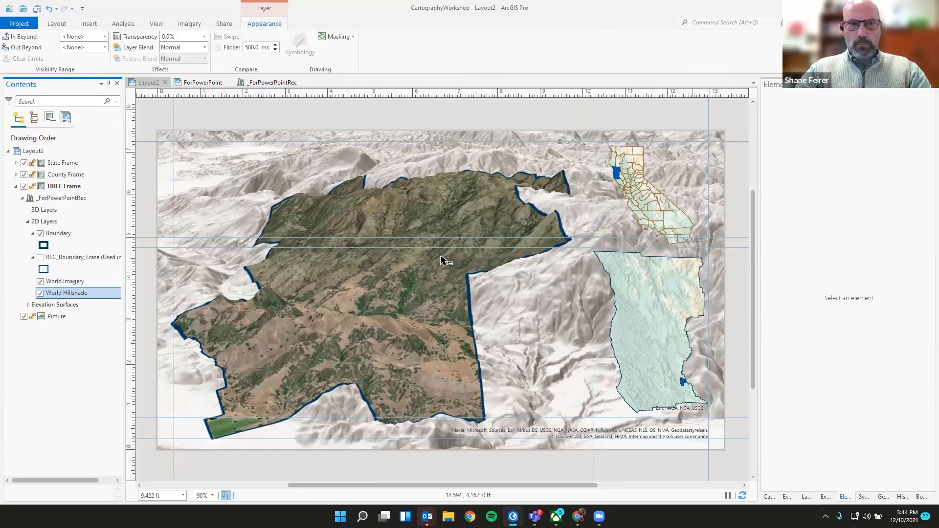
click(128, 38)
text(85)
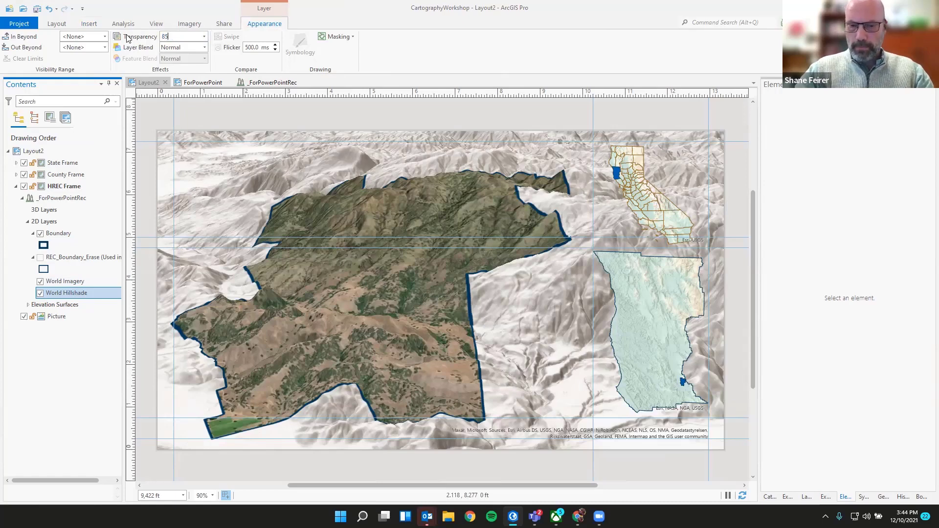
key(Return)
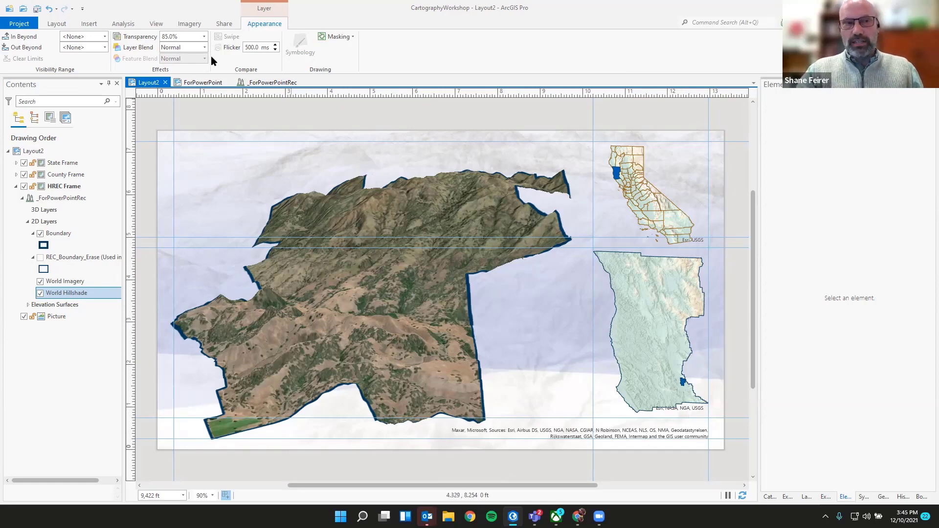
Step: Insert Service Layer Credits dynamic text in the empty area between the HREC terrain and the county inset
click(93, 25)
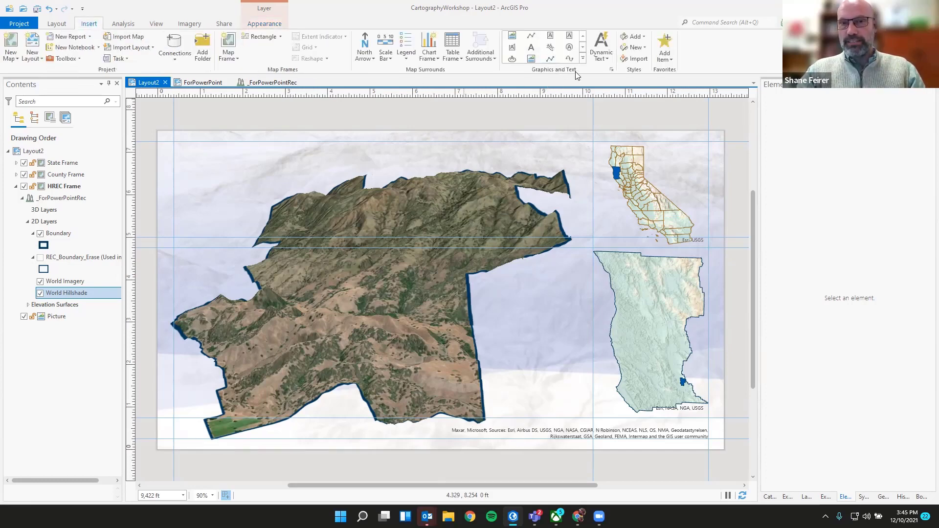
click(607, 59)
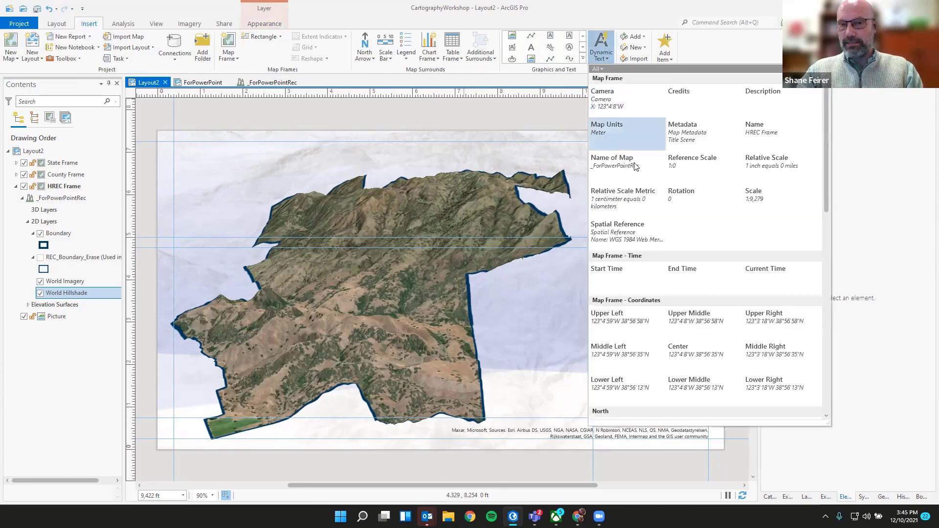
scroll(643, 235, down, 2)
scroll(644, 237, down, 10)
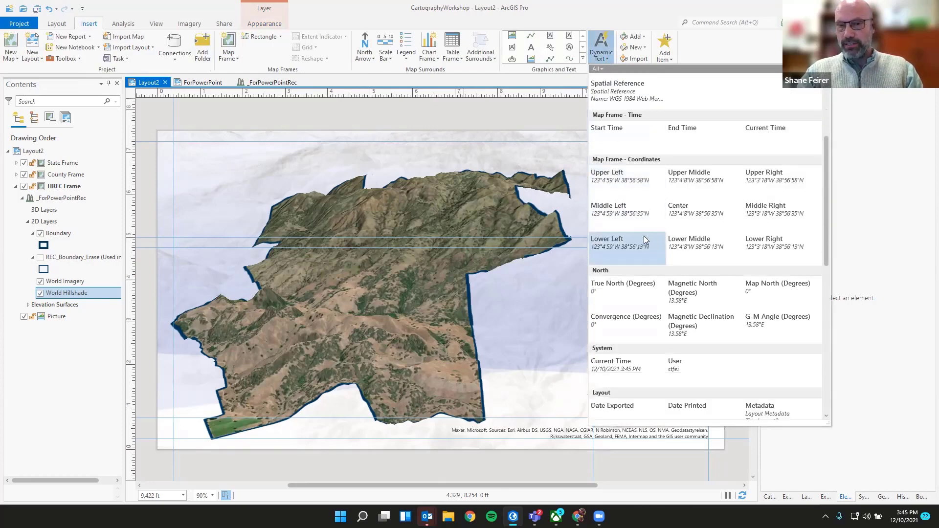
scroll(644, 240, down, 2)
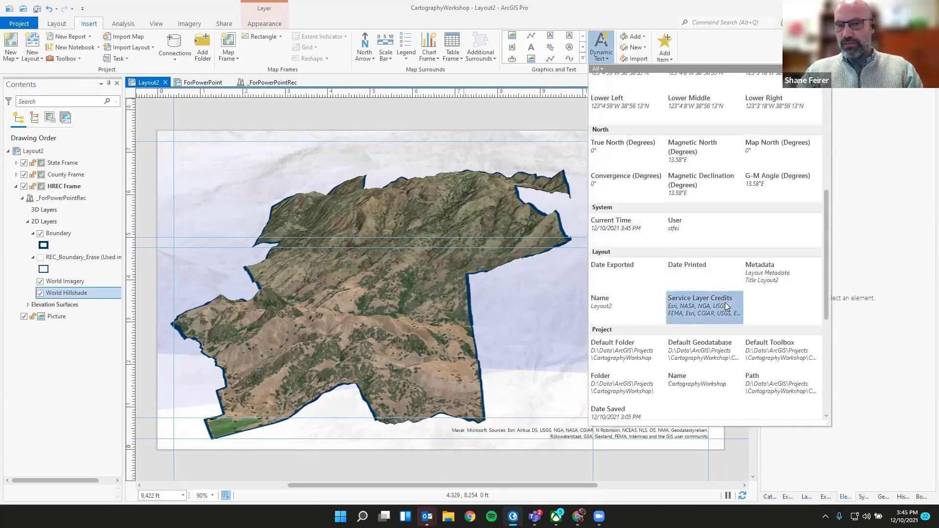
click(725, 303)
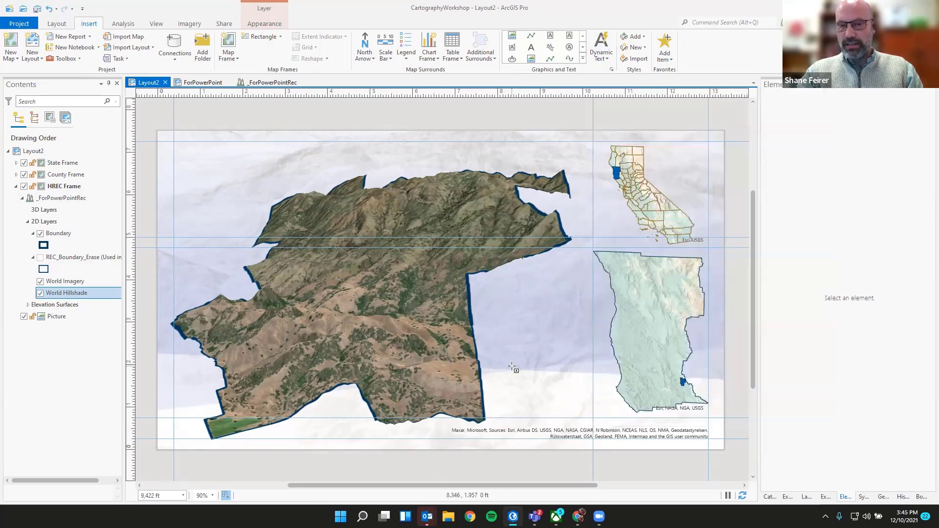
drag(512, 366, 593, 407)
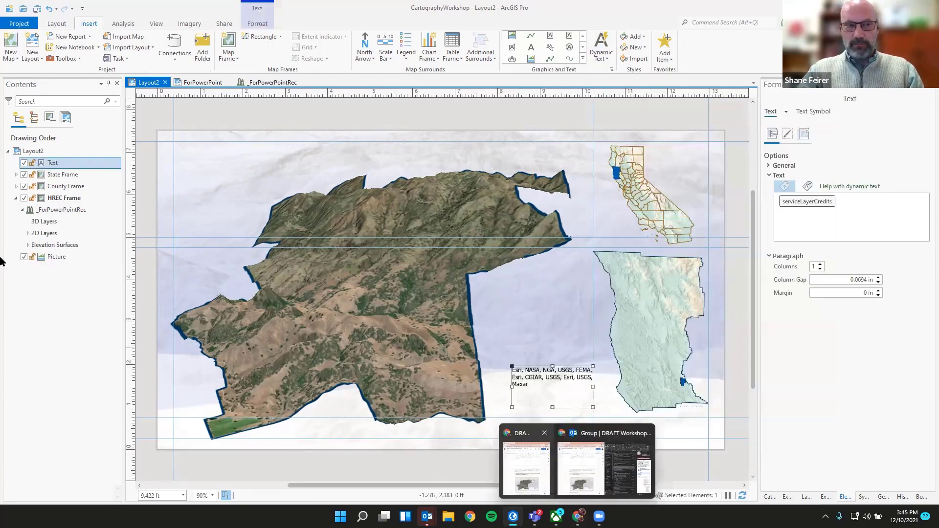
Step: Hide the service layer credits text and move it below the background picture in the drawing order
click(24, 163)
click(17, 199)
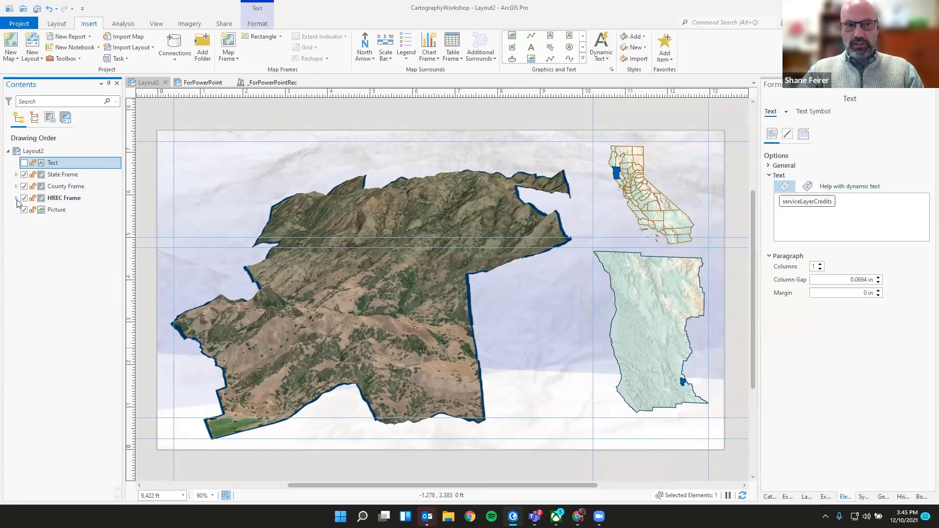
drag(55, 209, 55, 217)
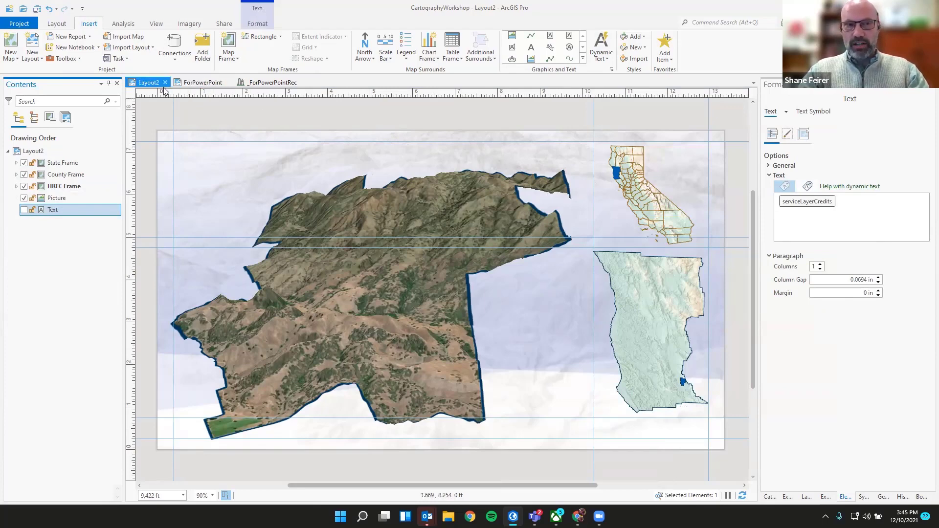
Step: Review the finished ForPowerPoint layout for reference, return to Layout2, and close the _ForPowerPointRec view
click(192, 84)
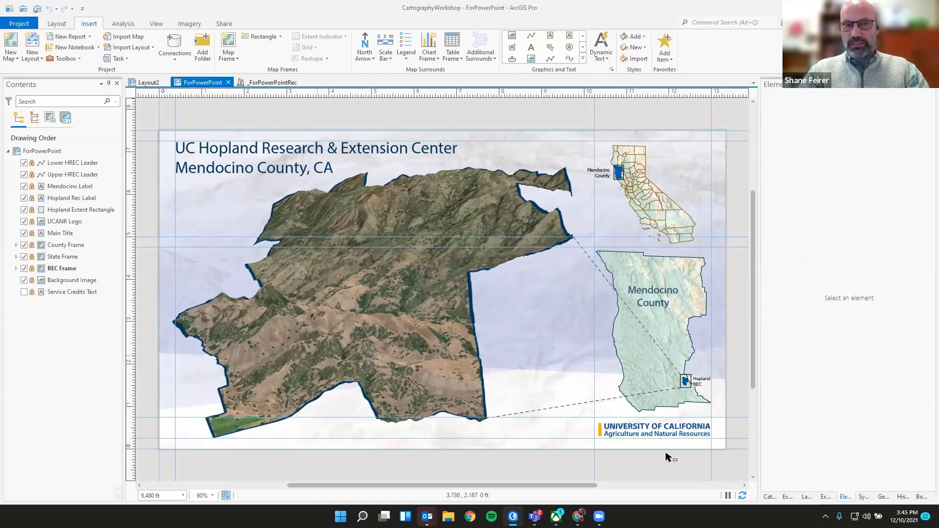
click(147, 83)
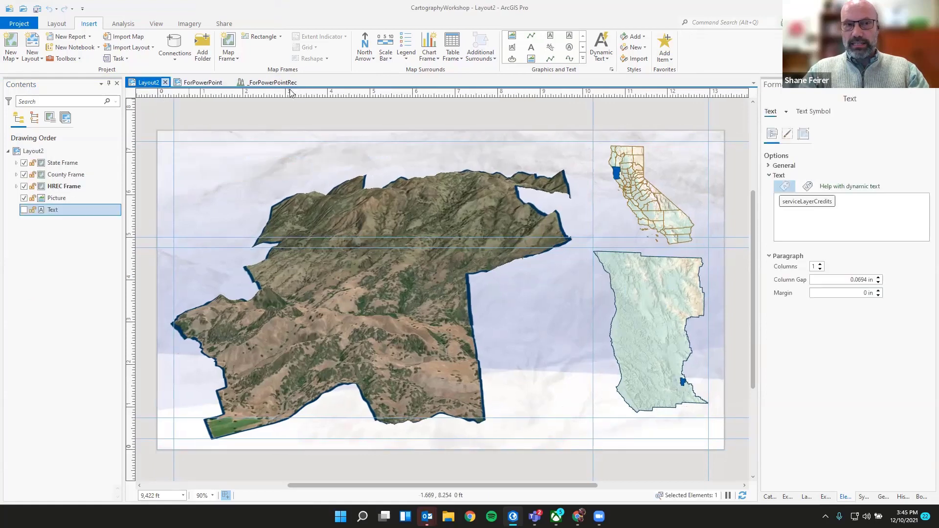
click(308, 82)
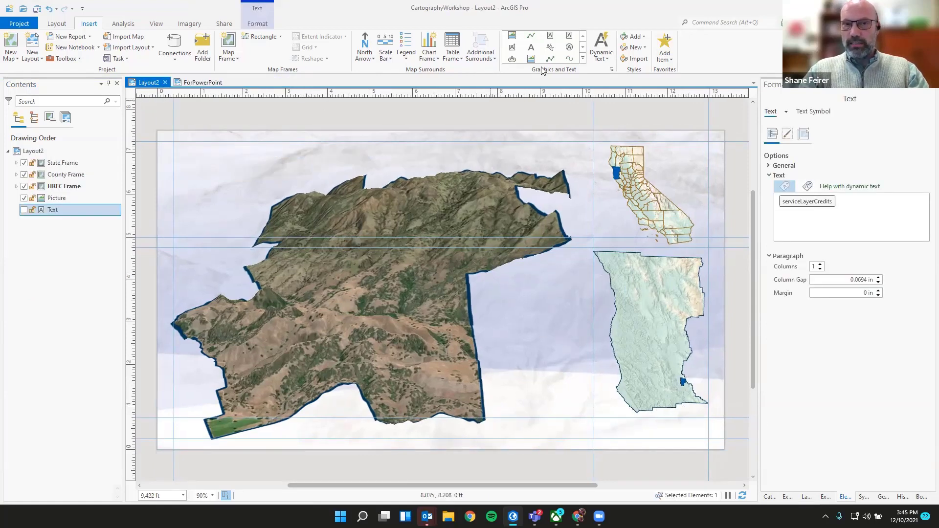
Step: Insert the picture UCANR_Logo.png with its lower-right corner snapped to the page's bottom and right margin guides
click(512, 38)
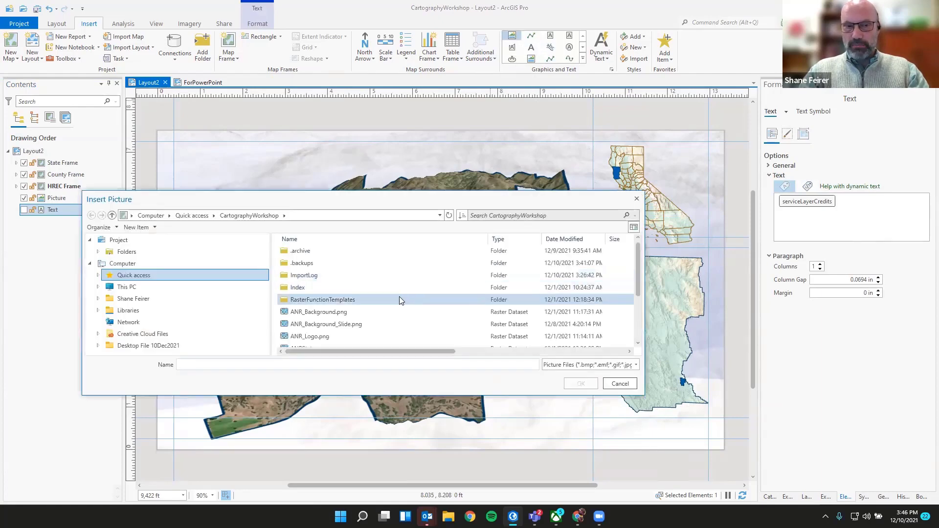
scroll(400, 296, down, 1)
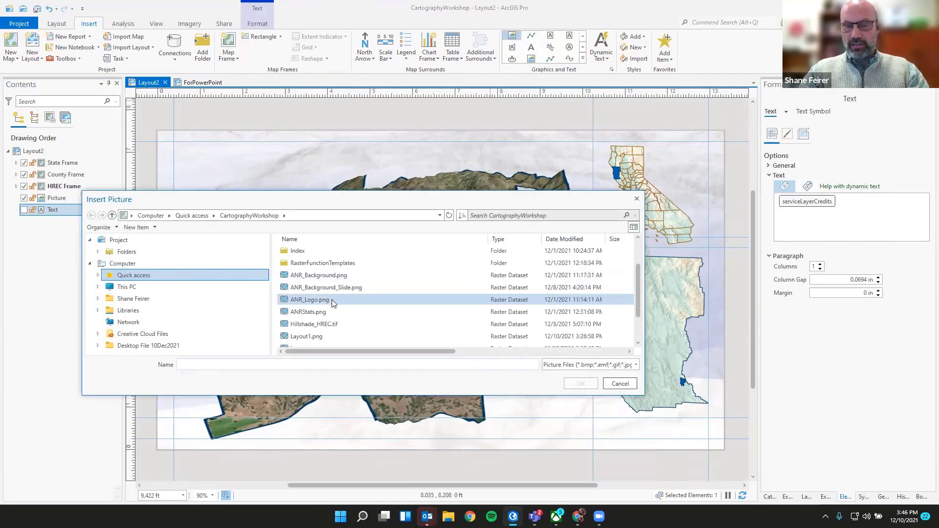
scroll(342, 303, down, 1)
click(341, 337)
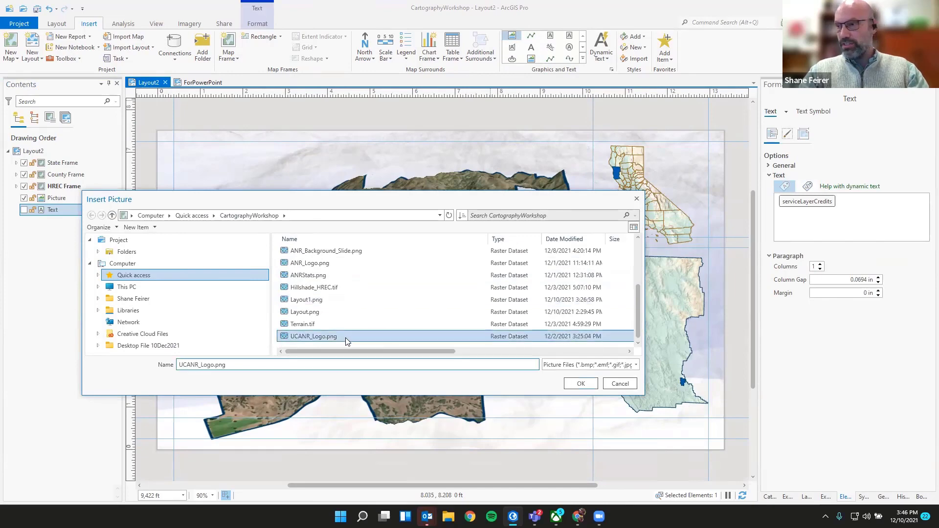
click(581, 384)
click(535, 419)
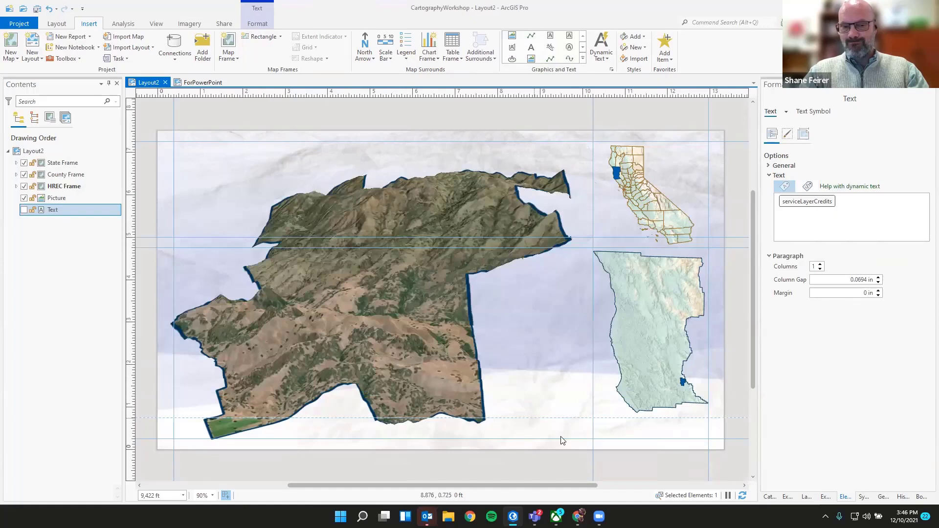
drag(581, 443, 430, 414)
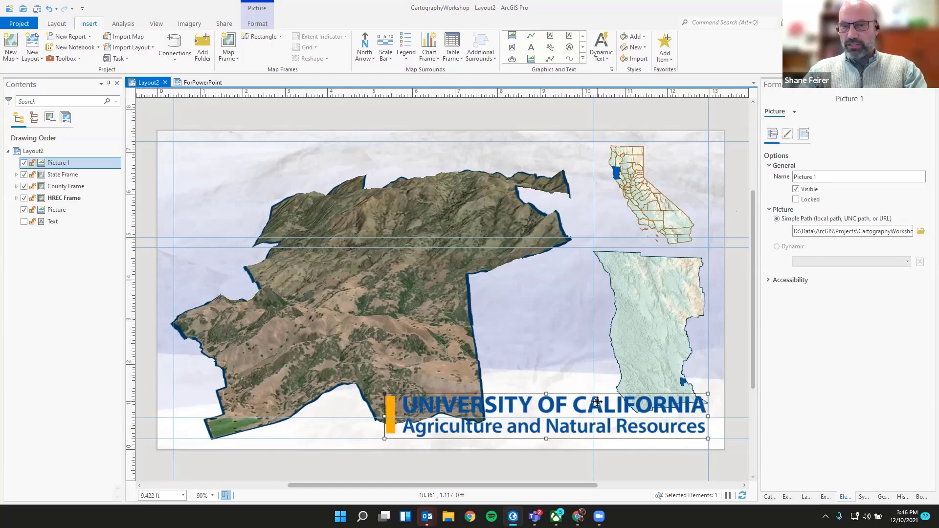
Step: Set the logo picture's width to 2.67 in with its proportions kept
click(804, 136)
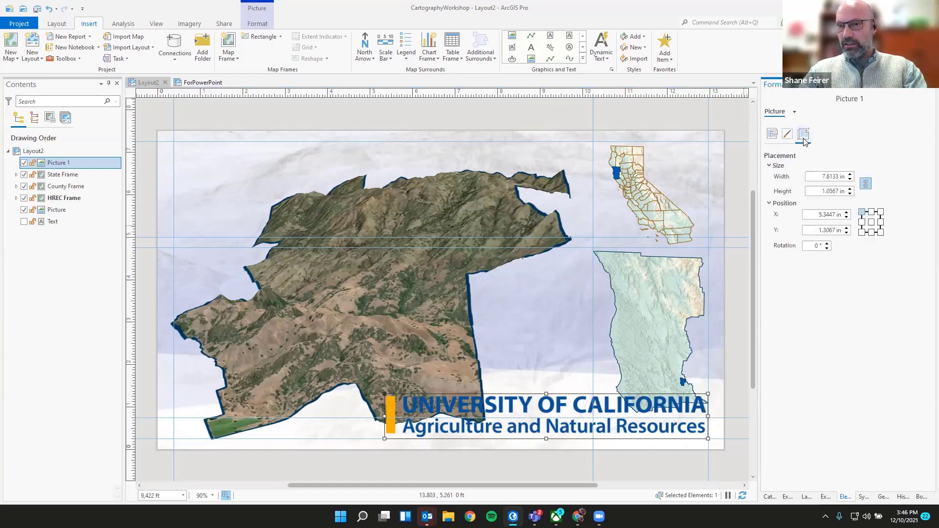
double_click(839, 177)
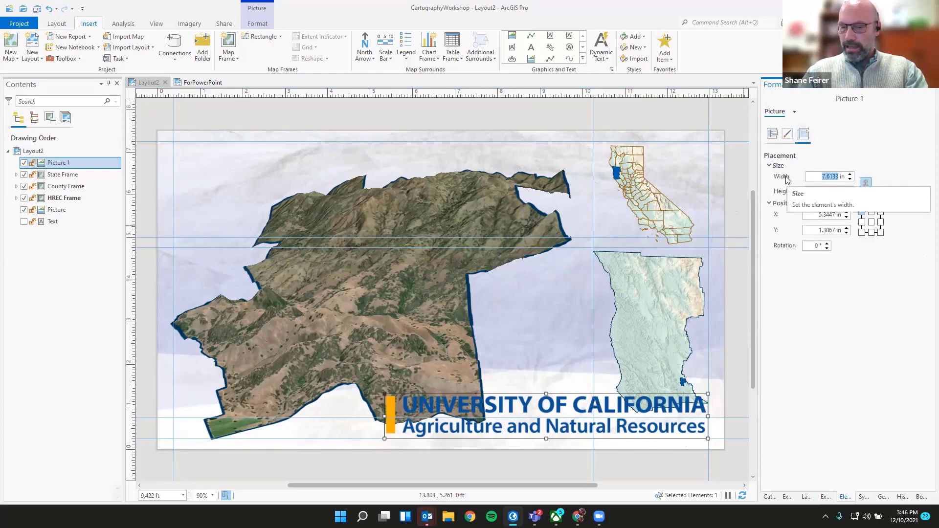
text(2.67)
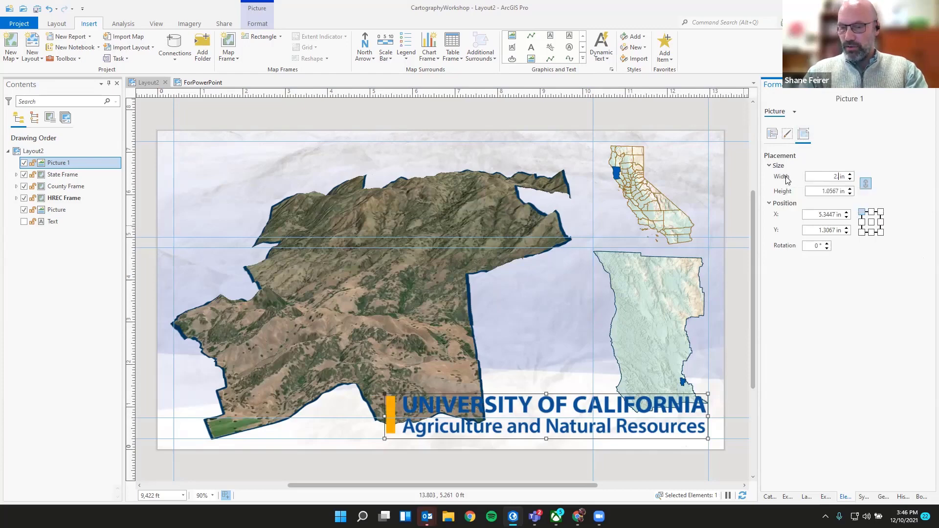
key(Return)
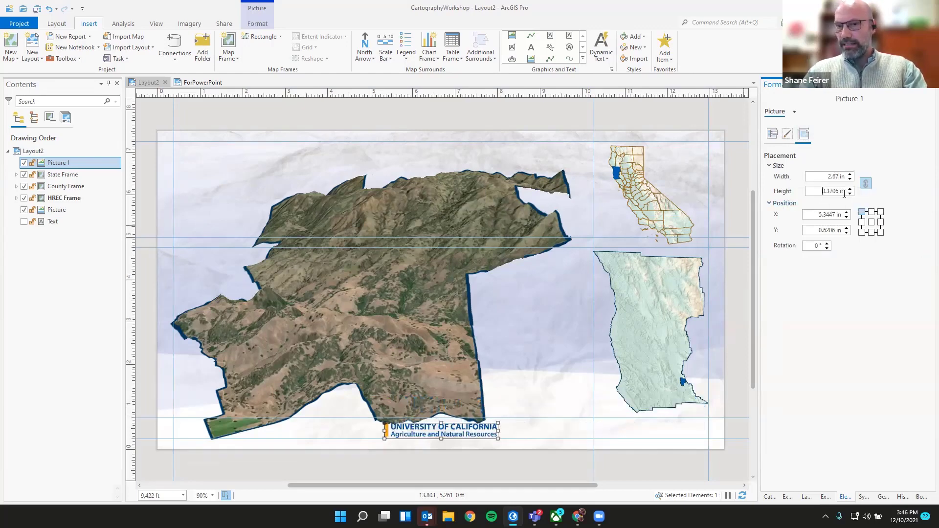
Step: Try to set the logo picture's height to 0.5 in
drag(842, 192, 813, 195)
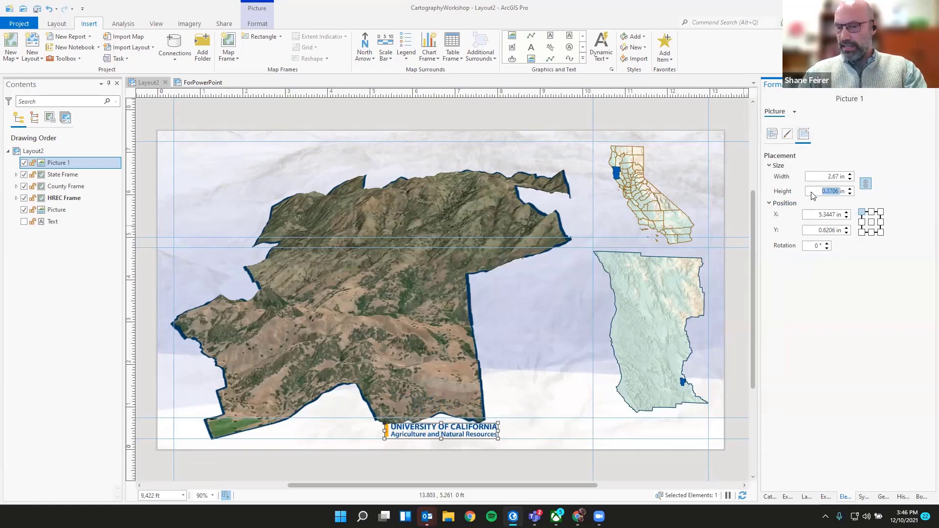
key(BackSpace)
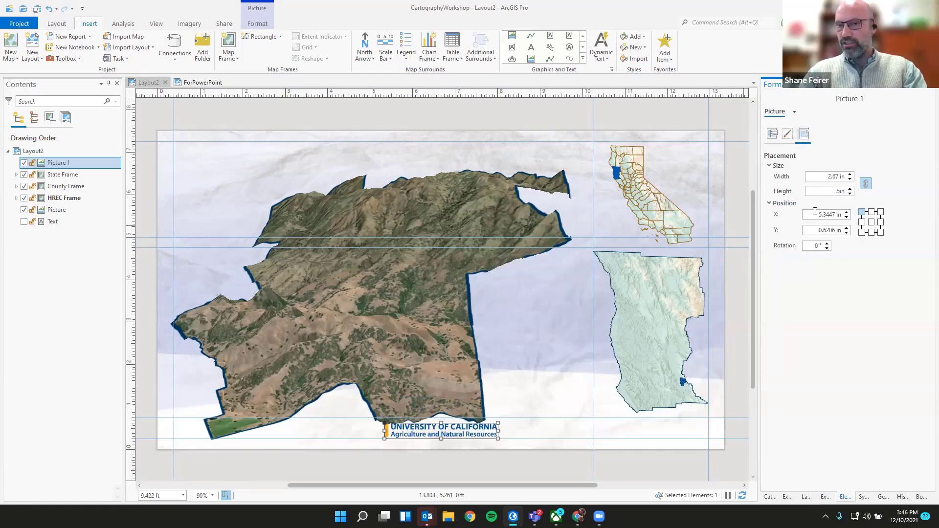
click(815, 212)
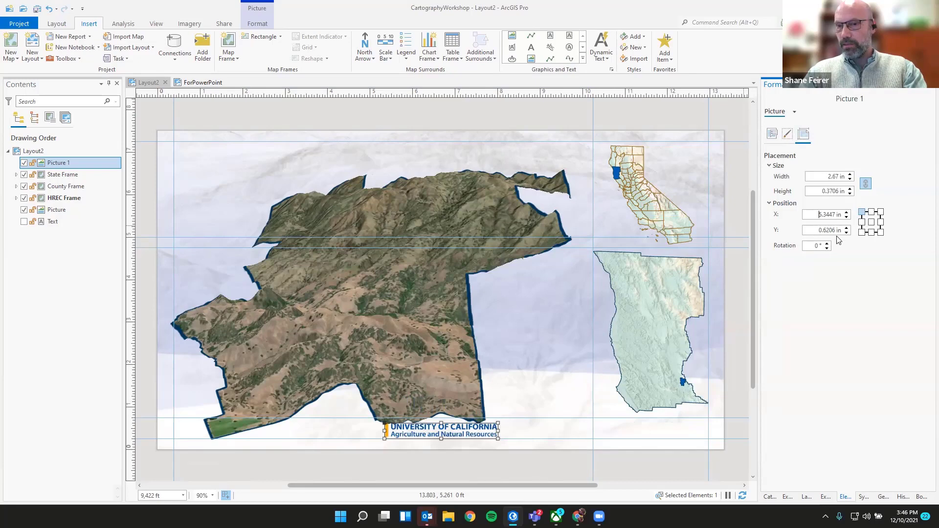
click(818, 177)
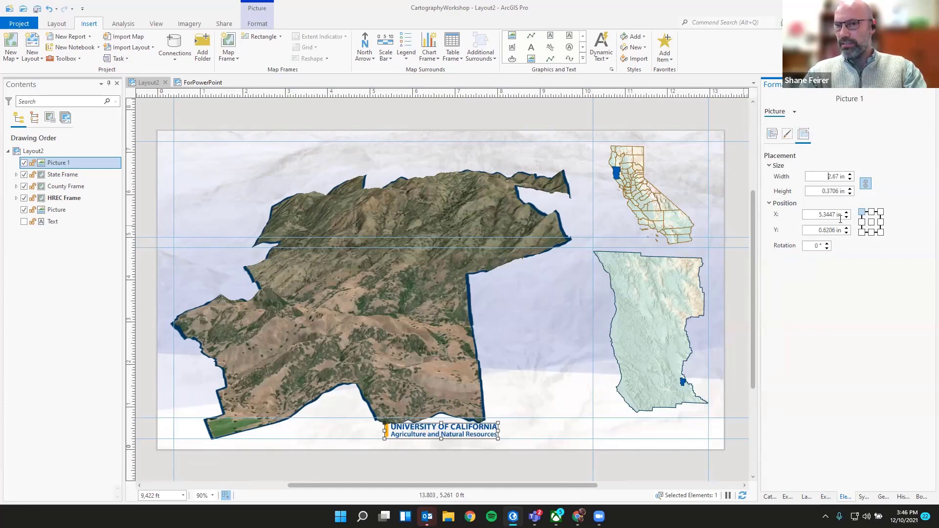
Step: Position the logo's upper-left anchor at X 10.29 in and Y 0.75 in, beneath the county inset
drag(837, 215, 799, 219)
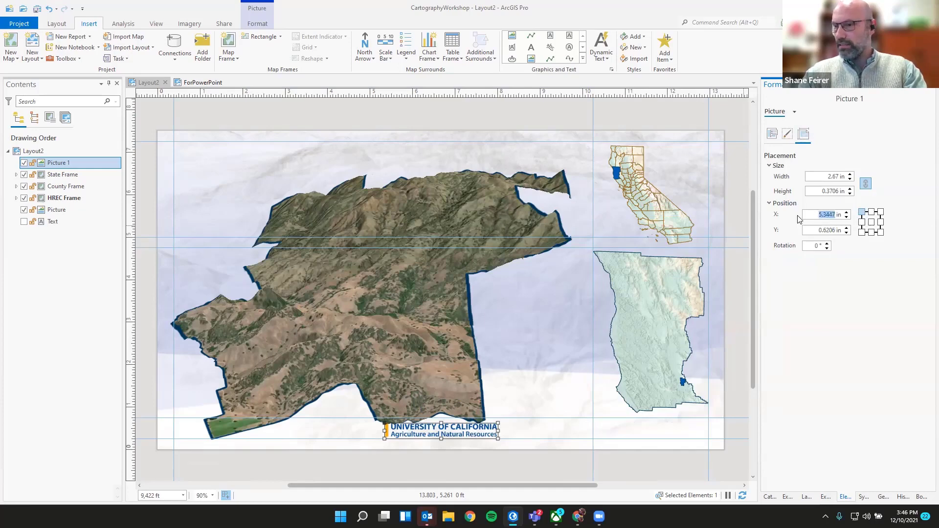
text(10.29)
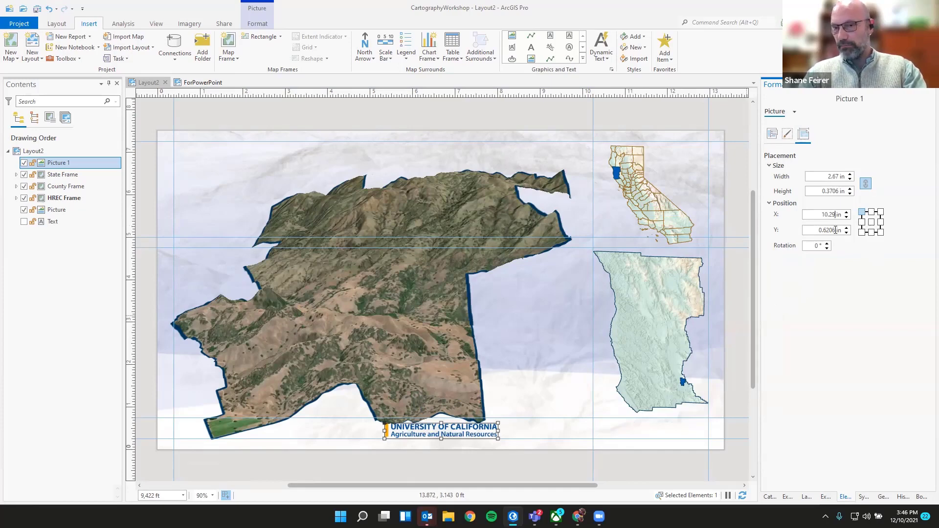
drag(836, 231, 787, 234)
key(BackSpace)
text(.75)
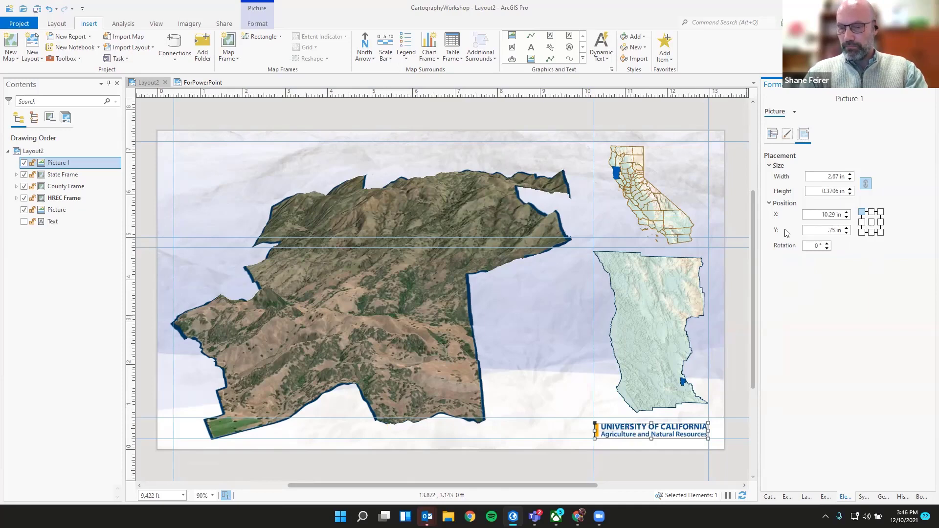
key(Return)
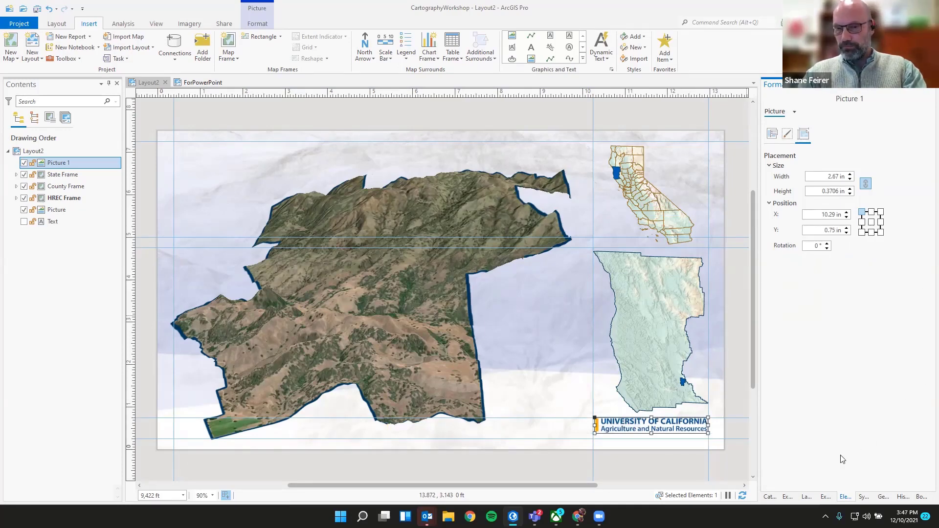
click(744, 437)
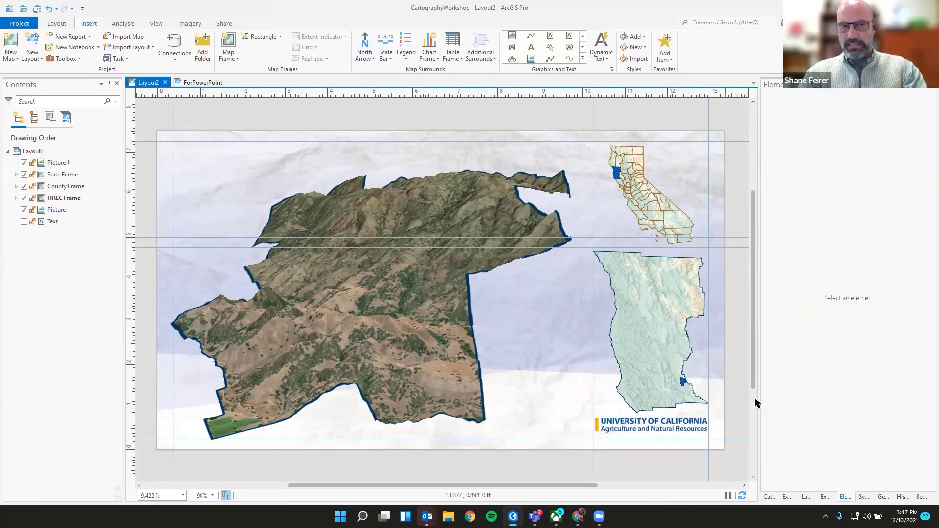
Step: Compare the logo's placement with the UCANR logo in the ForPowerPoint layout and return to Layout2
click(203, 83)
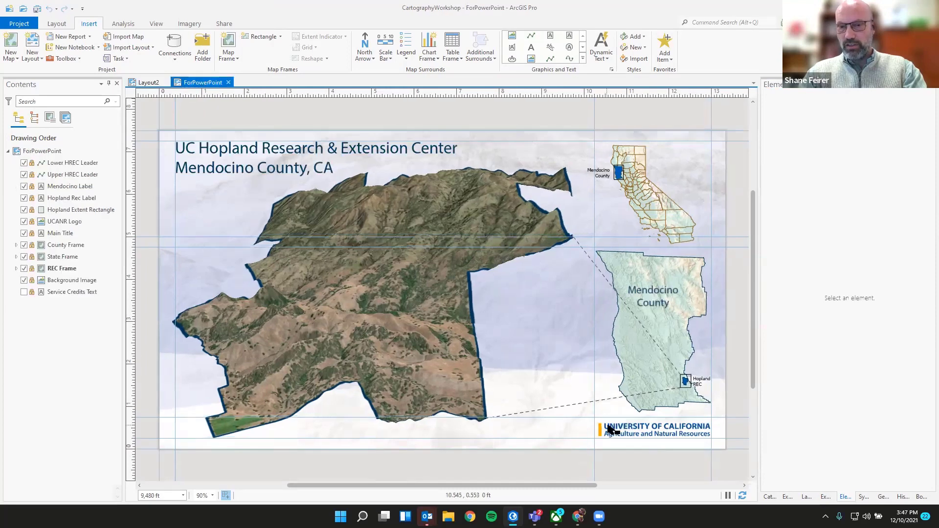
click(147, 83)
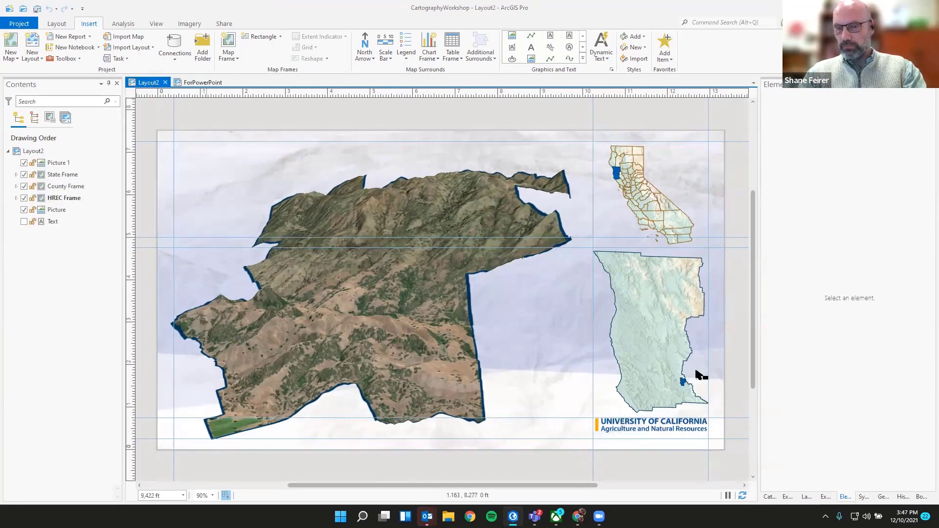
click(192, 84)
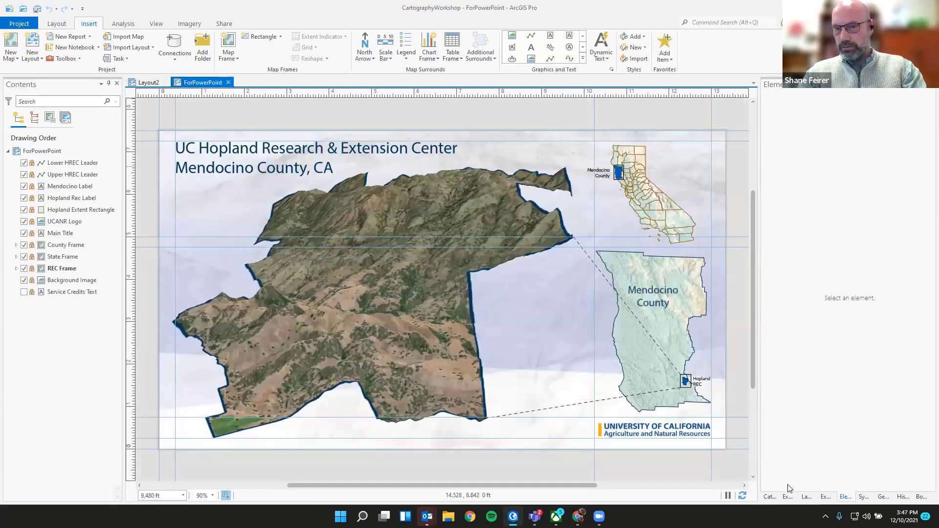
double_click(661, 433)
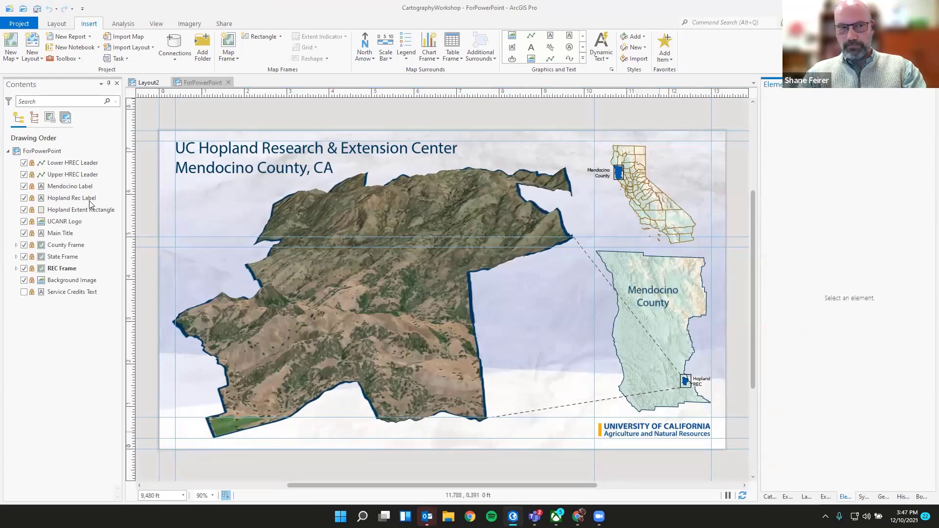
click(149, 82)
Step: Anchor the logo picture at its lower-left corner and set its Y position to 0.75 in
click(59, 163)
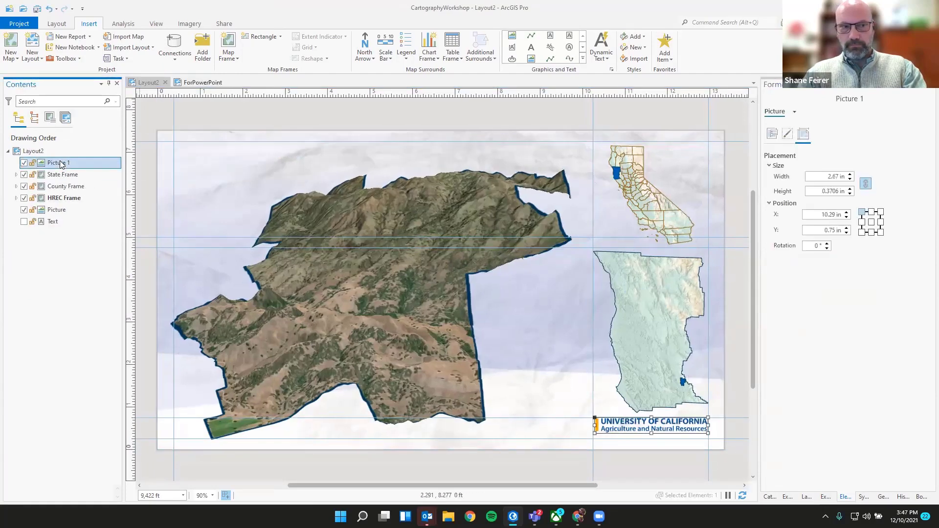
click(863, 235)
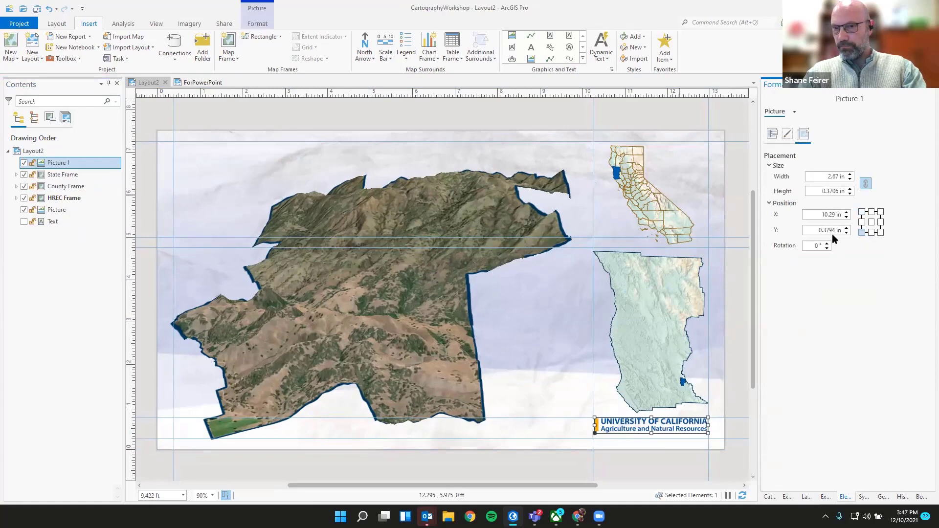
drag(826, 230, 814, 231)
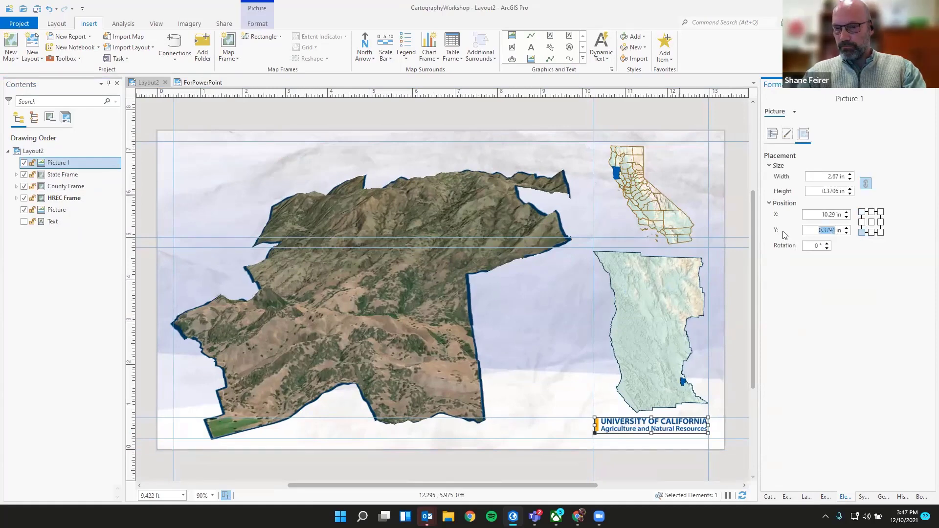
text(.75)
click(809, 215)
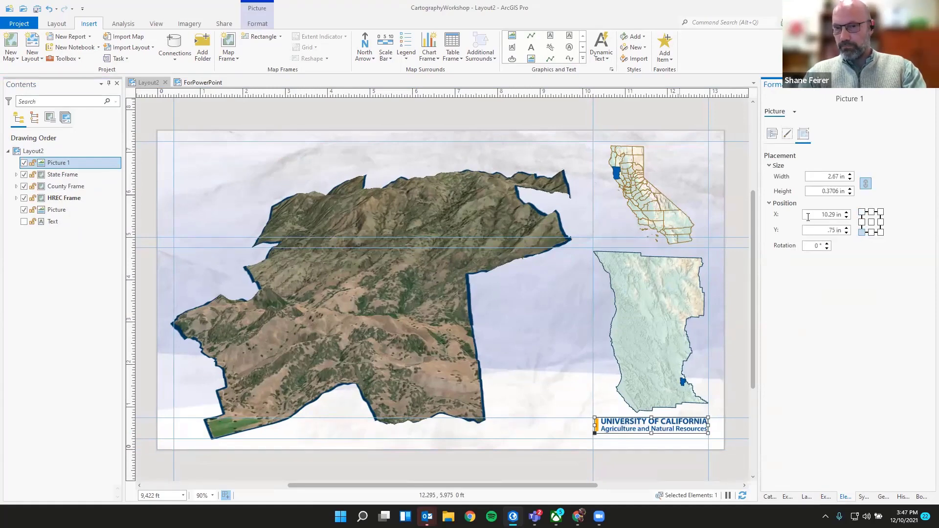
Step: Switch the logo's anchor back to its upper-left corner, set its Y position to 0.75 in, and deselect it
click(862, 212)
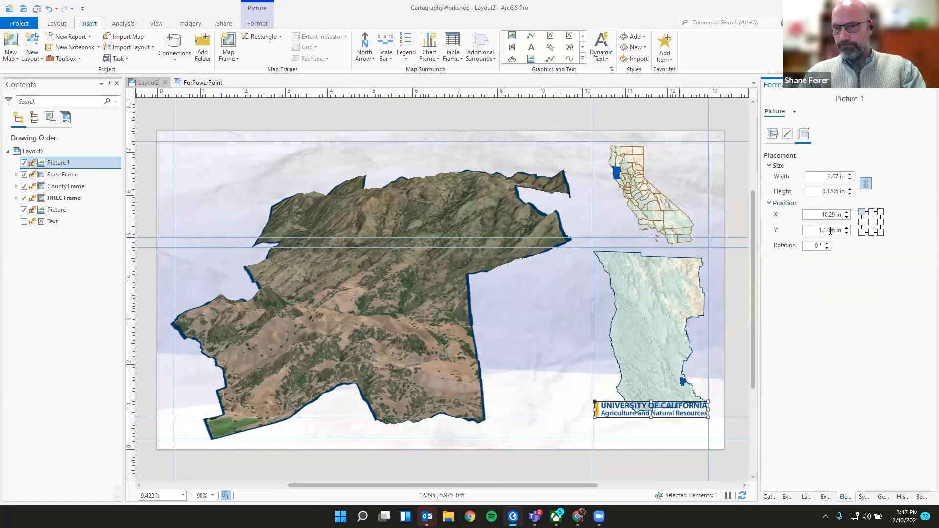
drag(835, 230, 817, 230)
key(BackSpace)
text(.75)
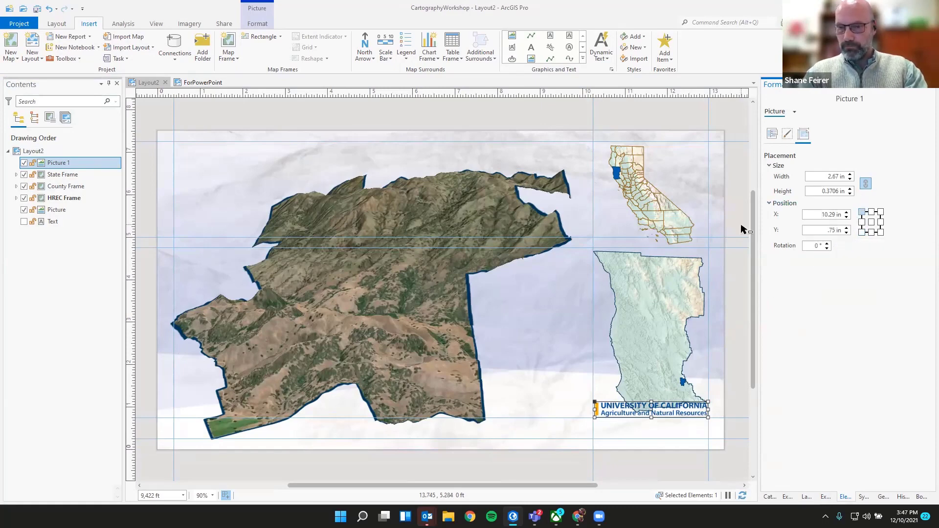
key(Return)
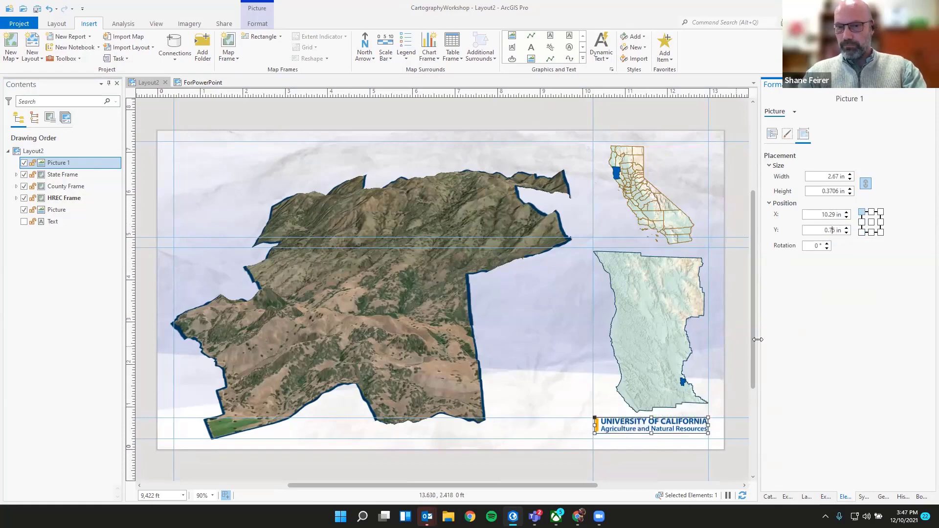
click(742, 351)
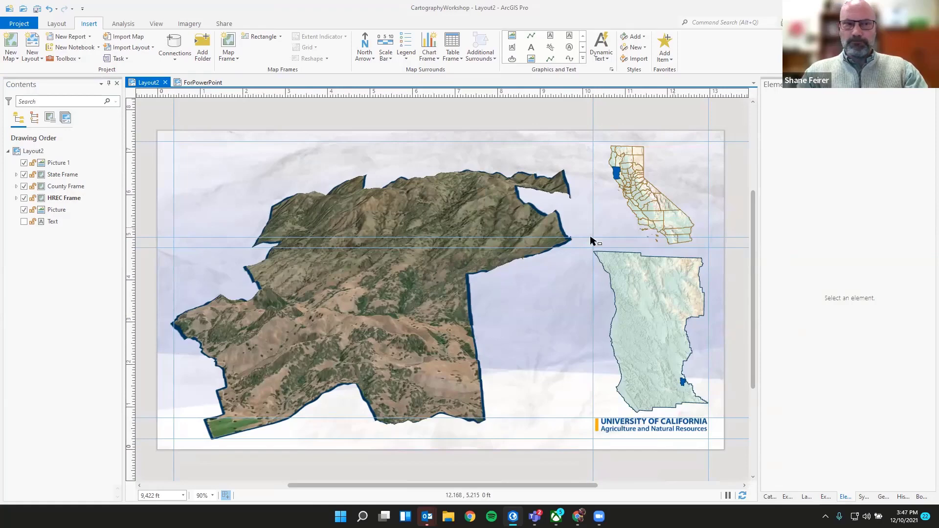
Step: Look over the title and labels in the ForPowerPoint layout and return to Layout2
click(199, 83)
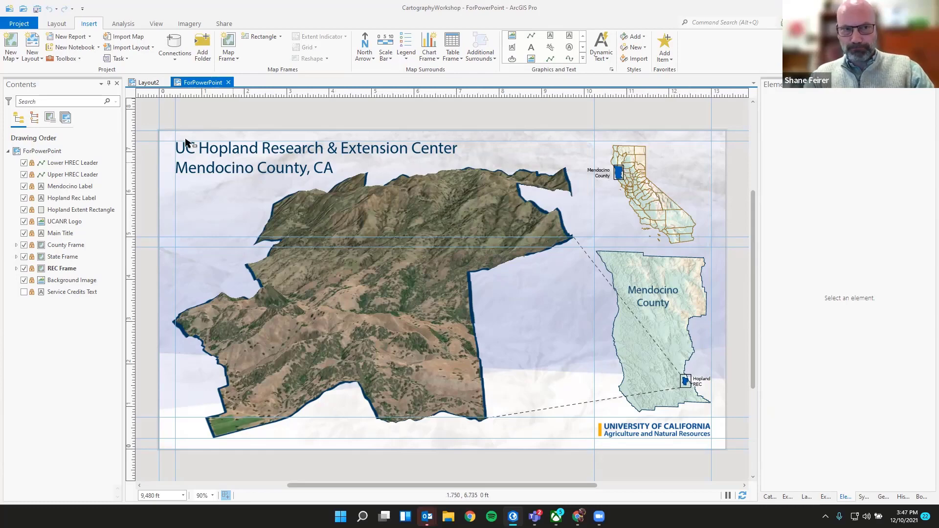
click(146, 83)
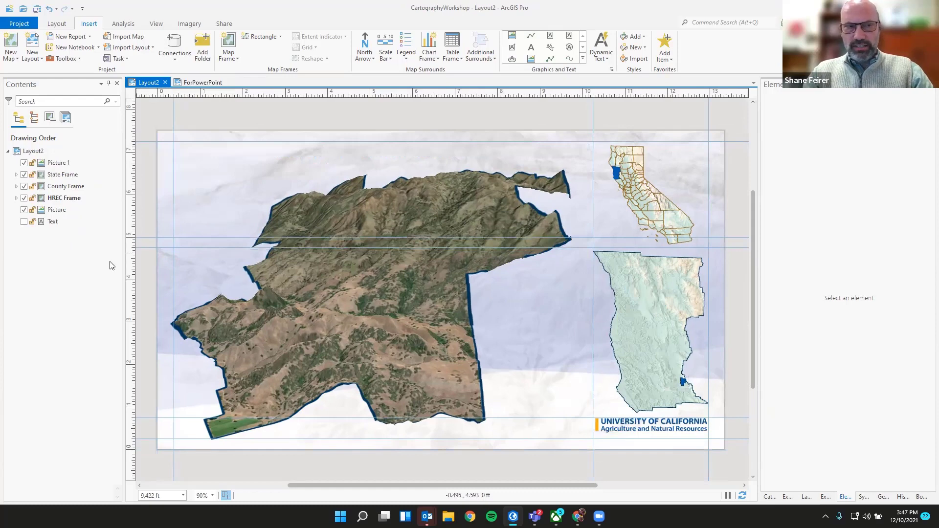
Step: Add an extent indicator of the County Frame to the State Frame and deselect it
click(63, 175)
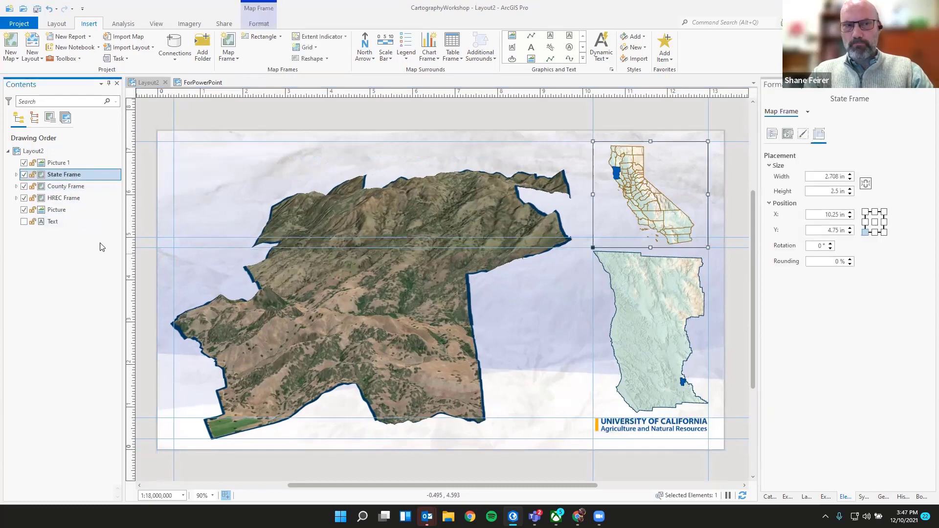
click(339, 38)
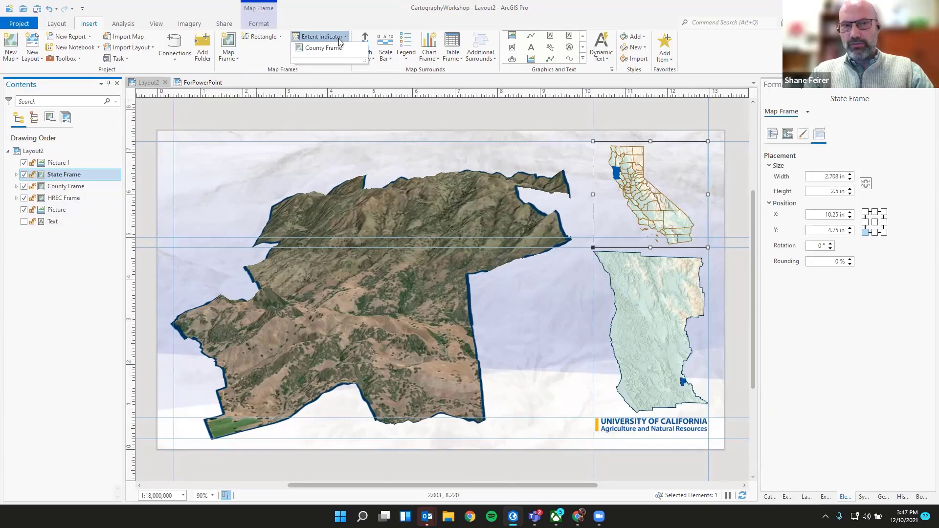
click(338, 49)
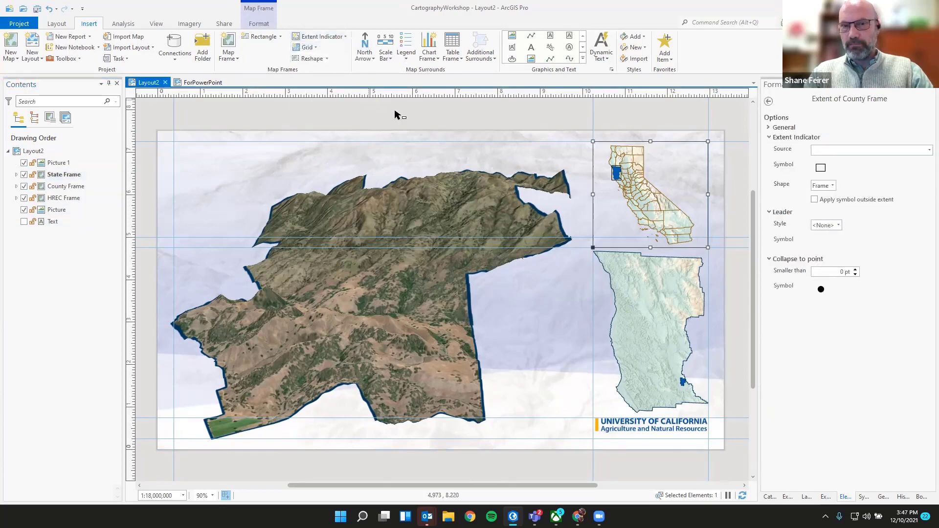
click(611, 172)
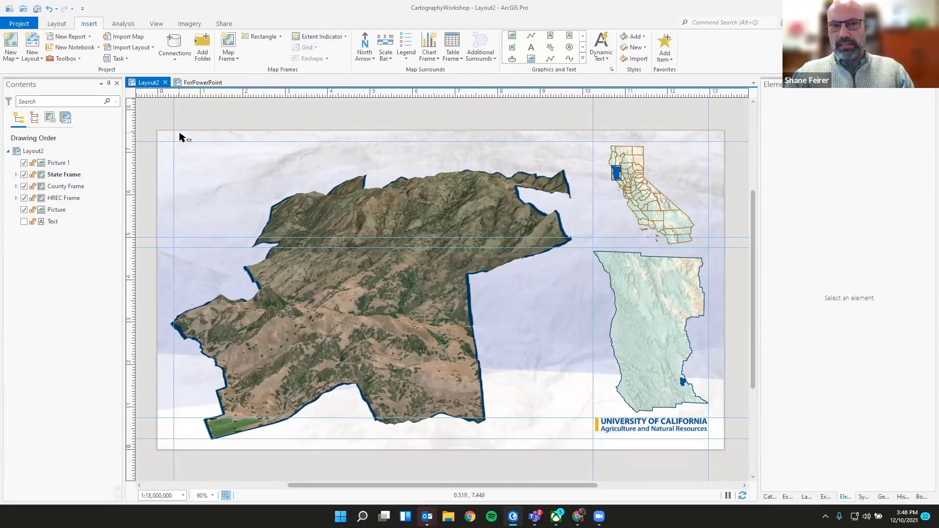
Step: Draw a rectangular text box about 6.2 by 1.9 in from the intersection of the page's upper and left guides
click(551, 35)
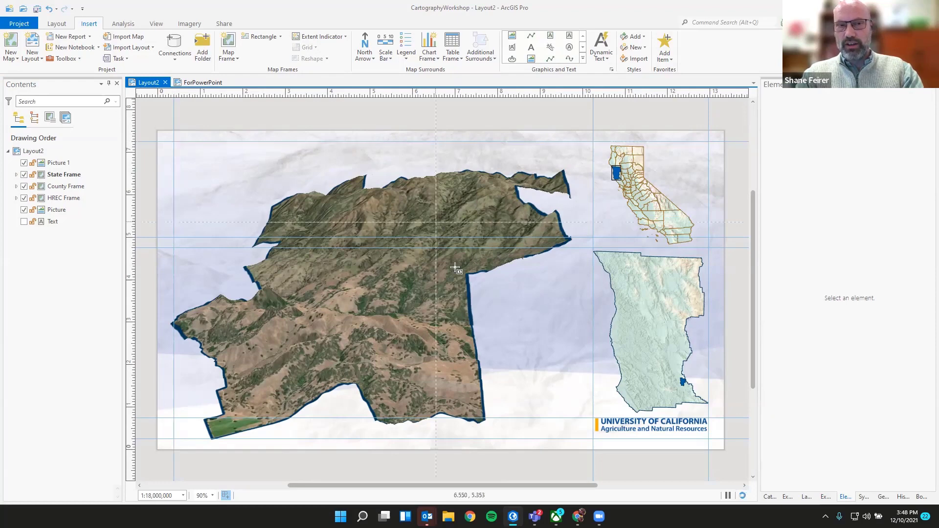
drag(174, 142, 436, 222)
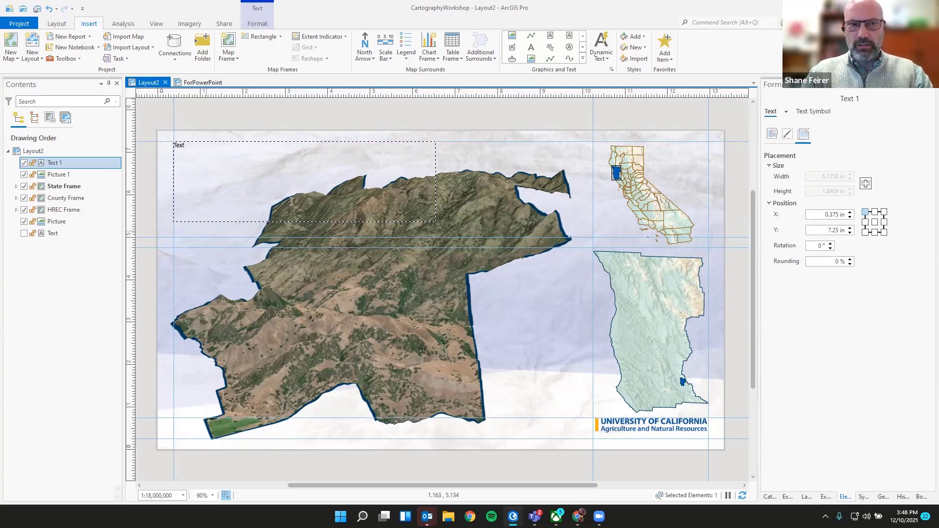
Step: Replace the text box's placeholder text with the title "Hopland Research & Extension Center"
click(772, 134)
drag(789, 198, 714, 196)
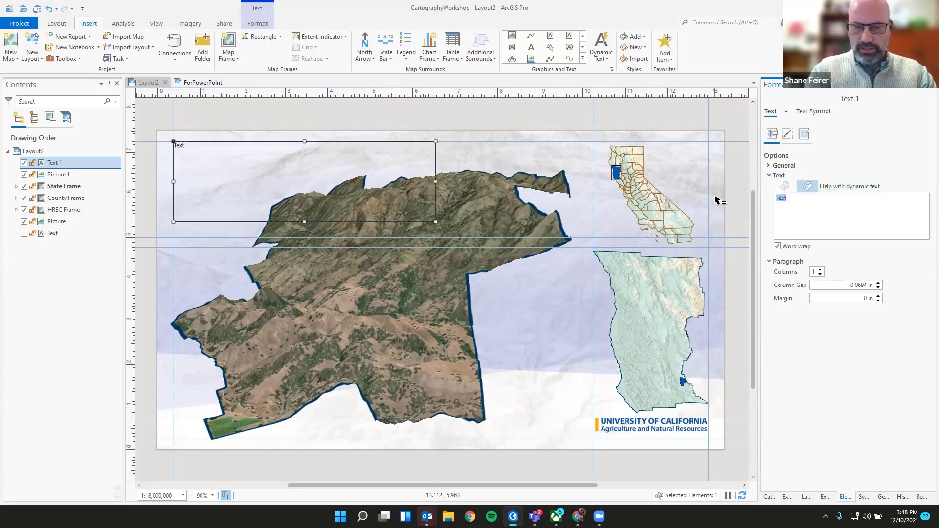
text(Hopan)
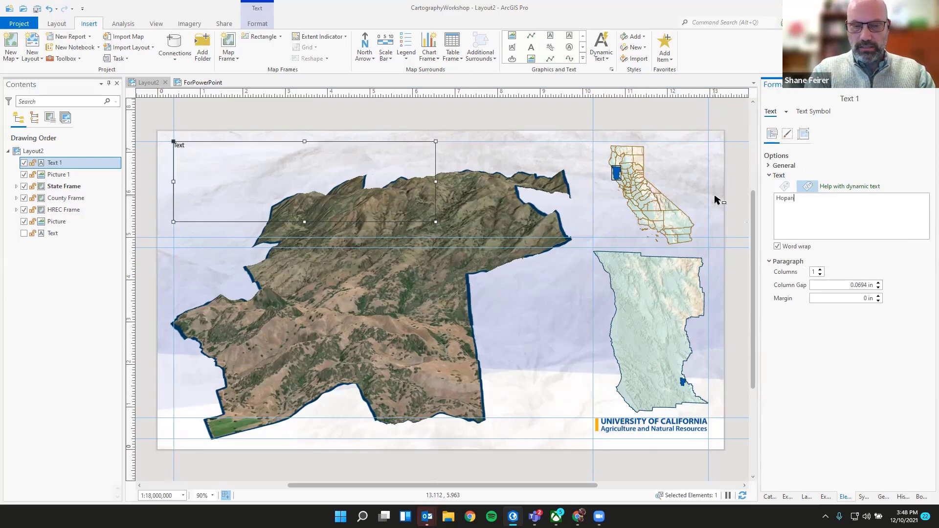
text(d Research and)
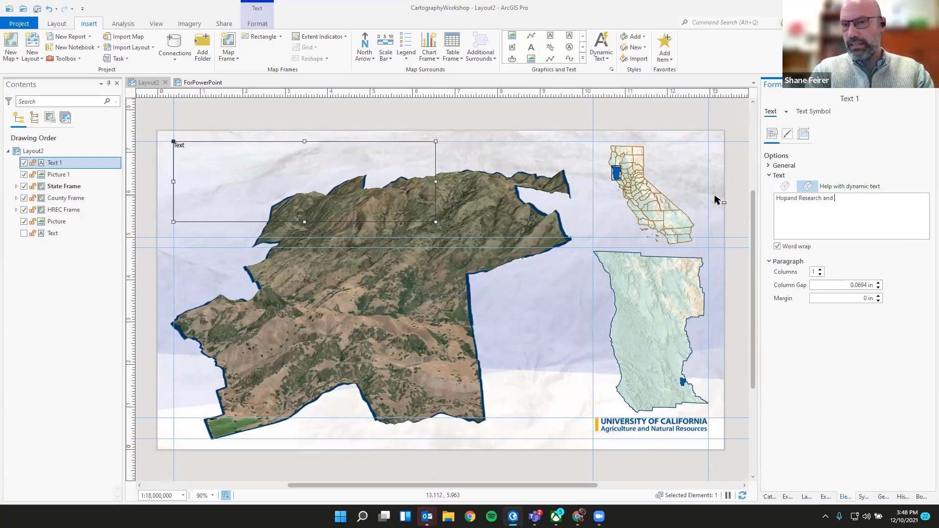
key(BackSpace)
key(BackSpace)
key(BackSpace)
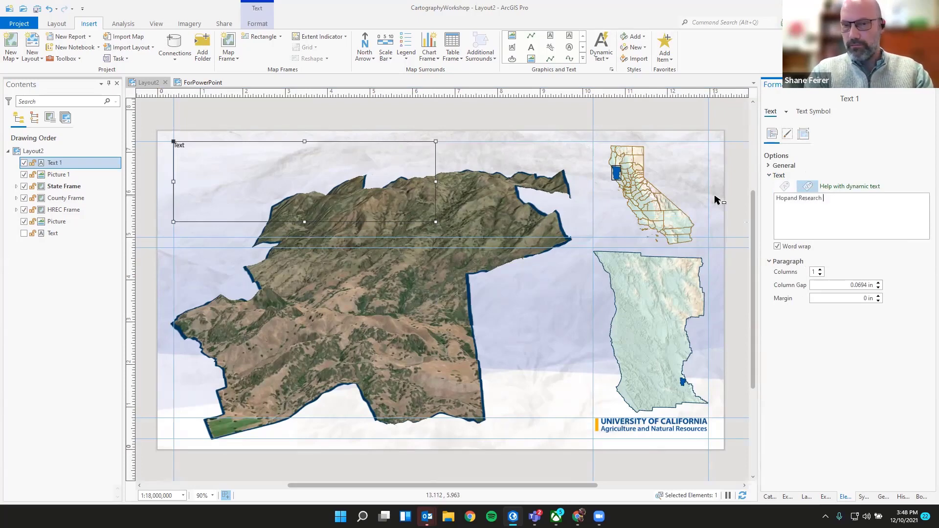
text(7 Ext)
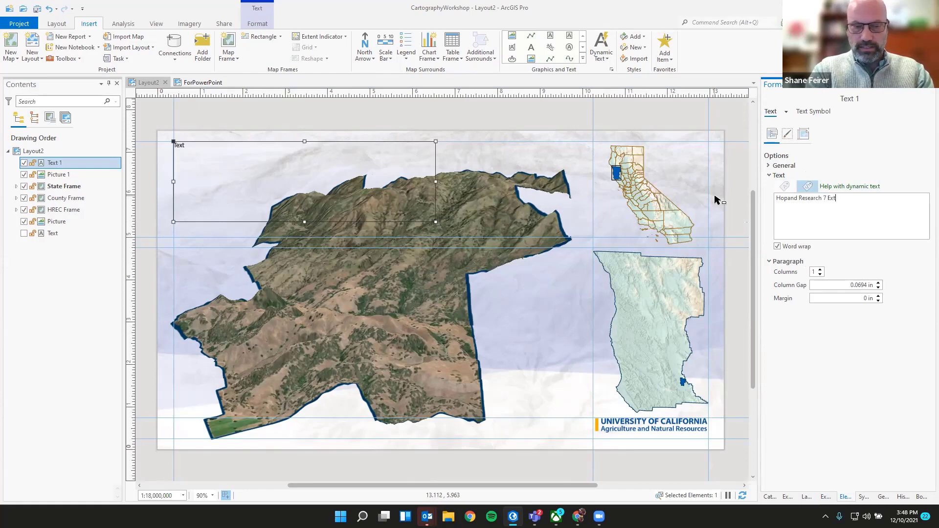
text(ension)
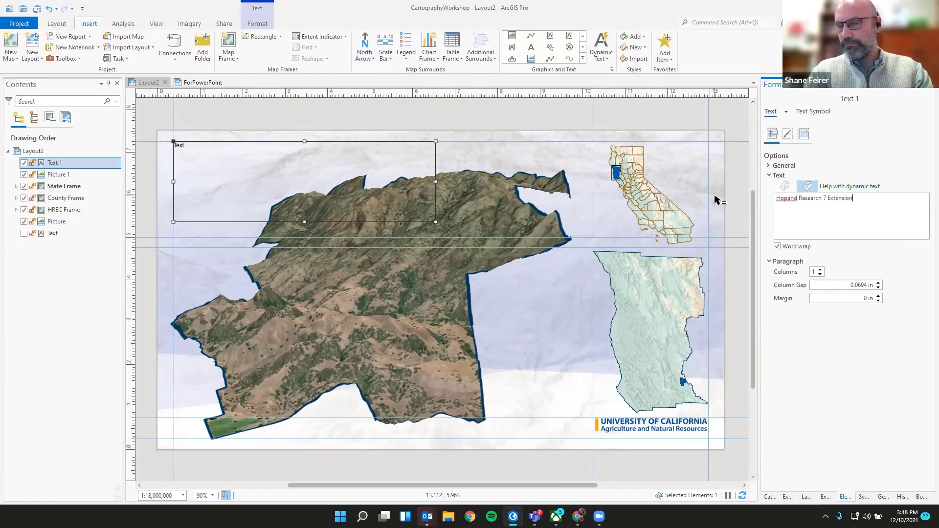
key(BackSpace)
key(BackSpace)
key(BackSpace)
key(BackSpace)
key(BackSpace)
key(BackSpace)
key(BackSpace)
key(BackSpace)
key(BackSpace)
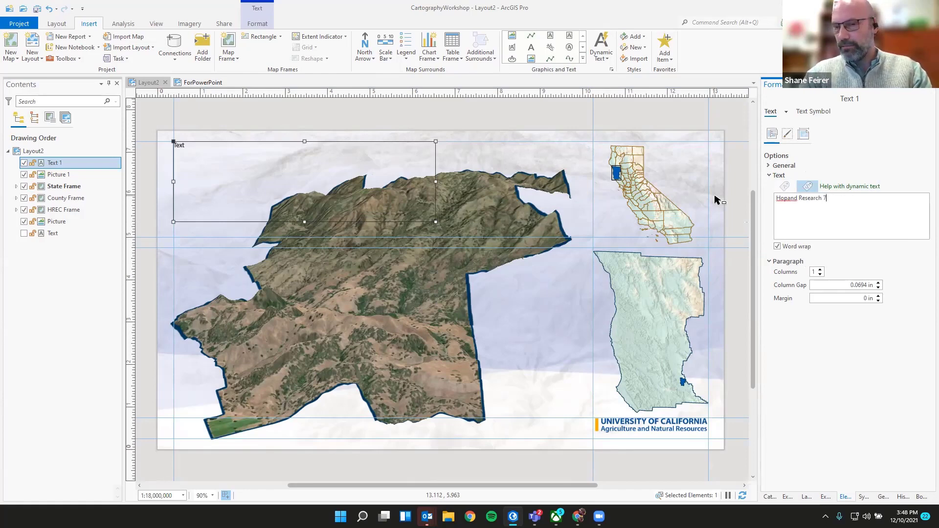
click(788, 198)
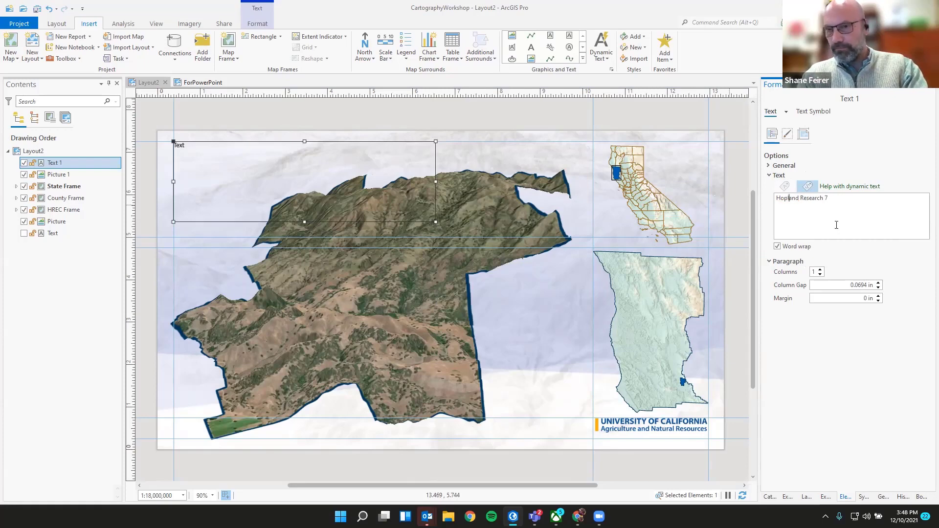
key(BackSpace)
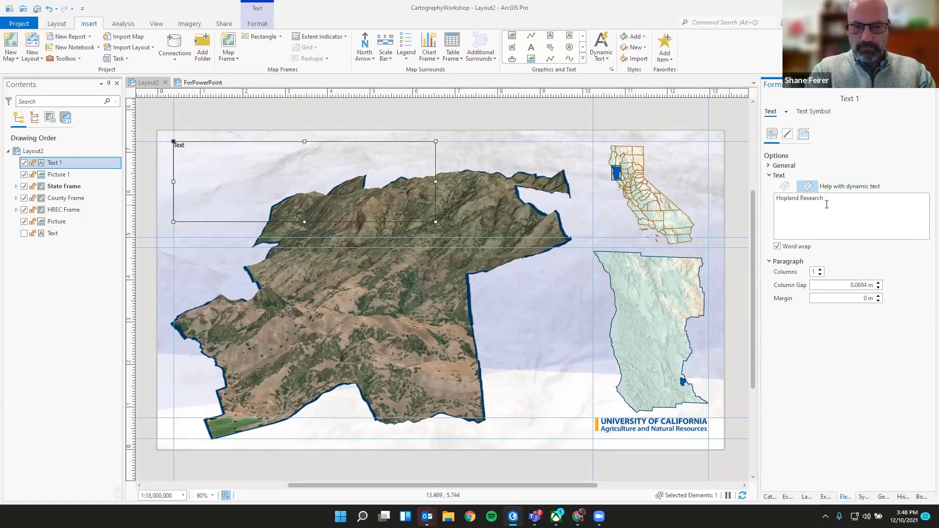
text(& Extens)
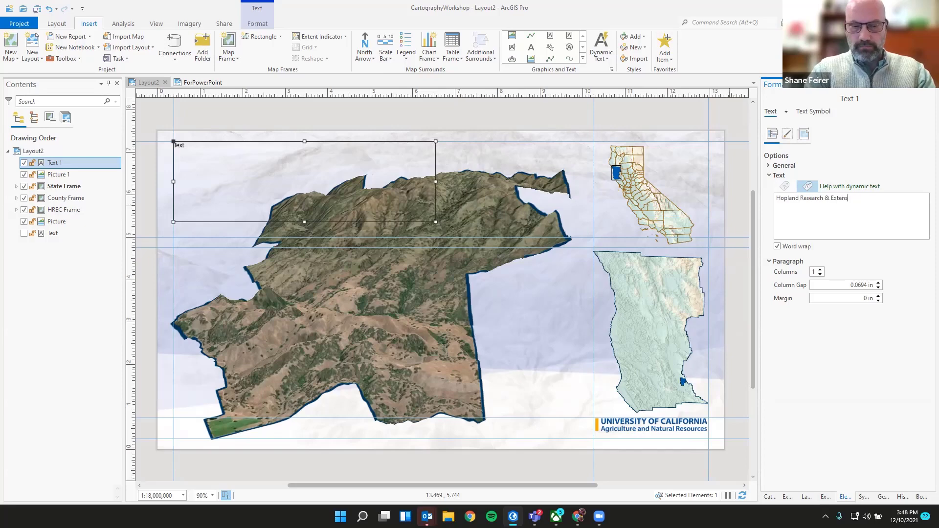
text(ion c)
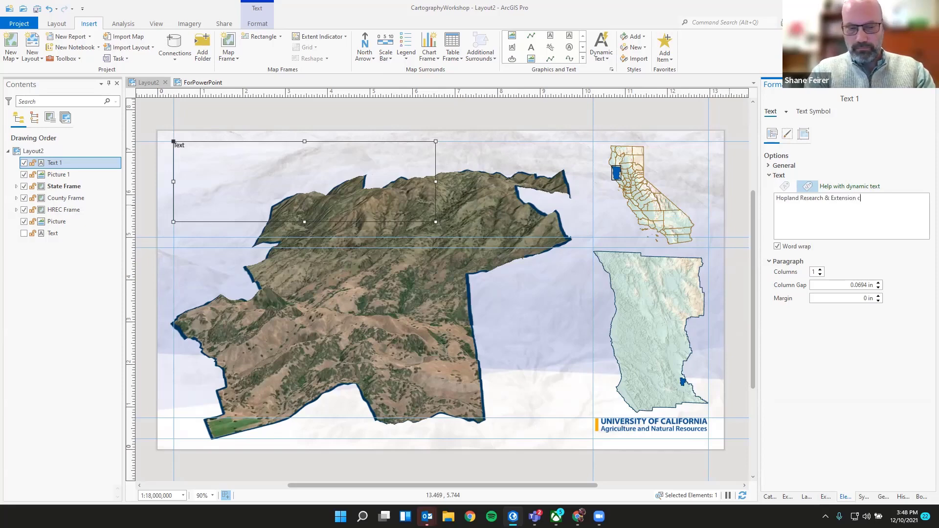
text(enter)
key(BackSpace)
key(BackSpace)
key(BackSpace)
key(BackSpace)
key(BackSpace)
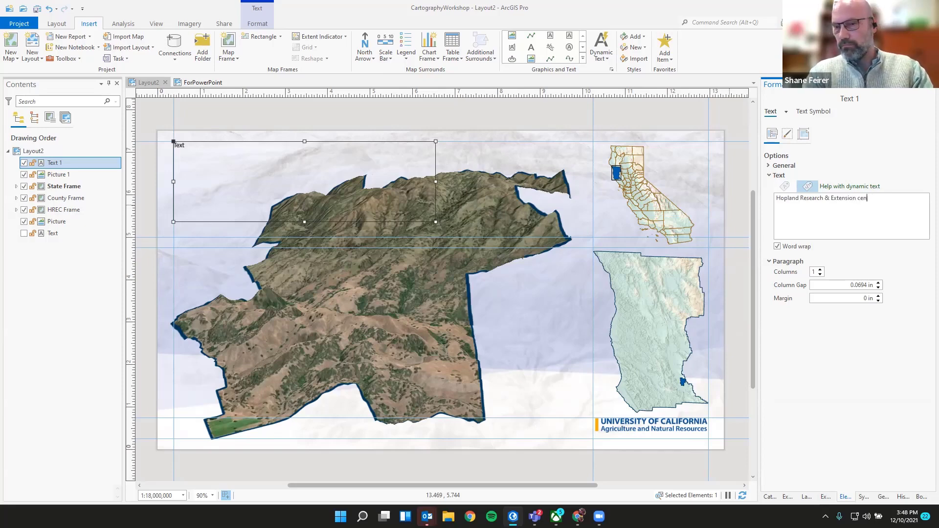
text(Center)
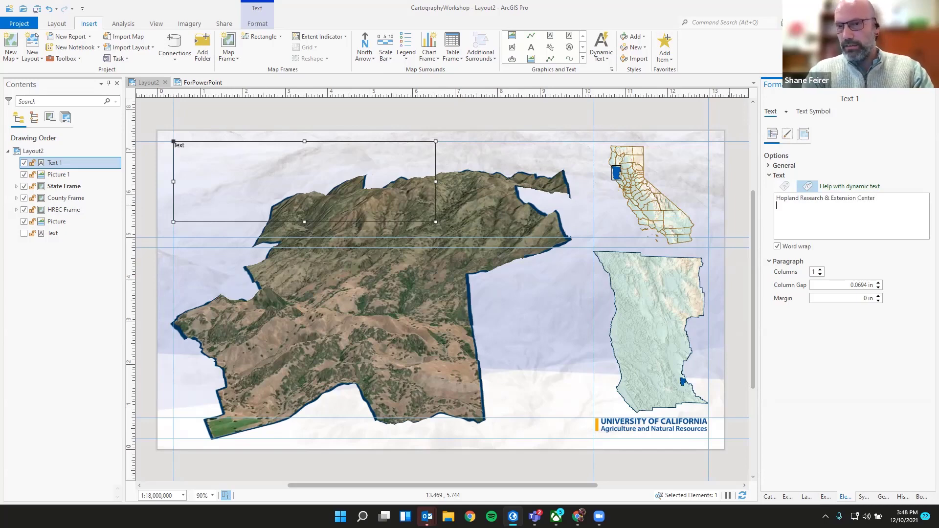
Step: Add a second title line reading "Mendocino, CA" and apply the text to the layout
key(Return)
text(Mendin)
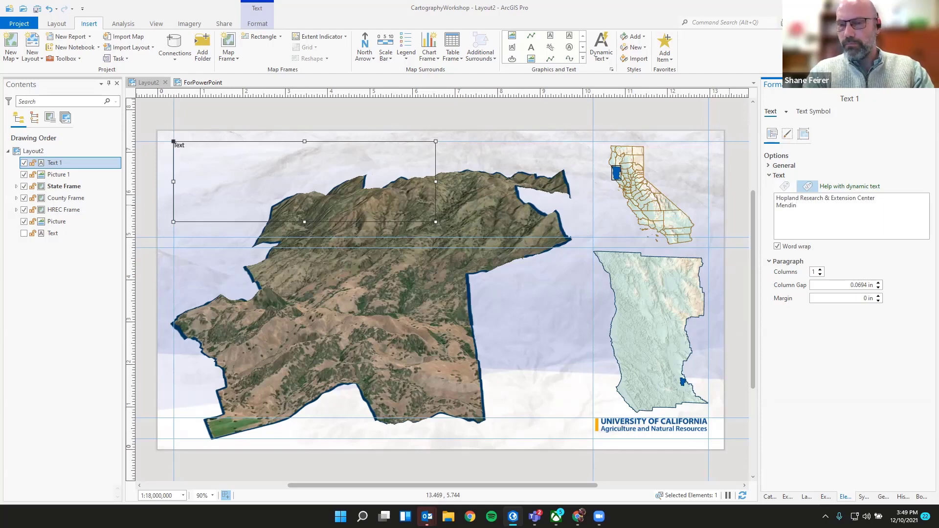
key(BackSpace)
text(cino)
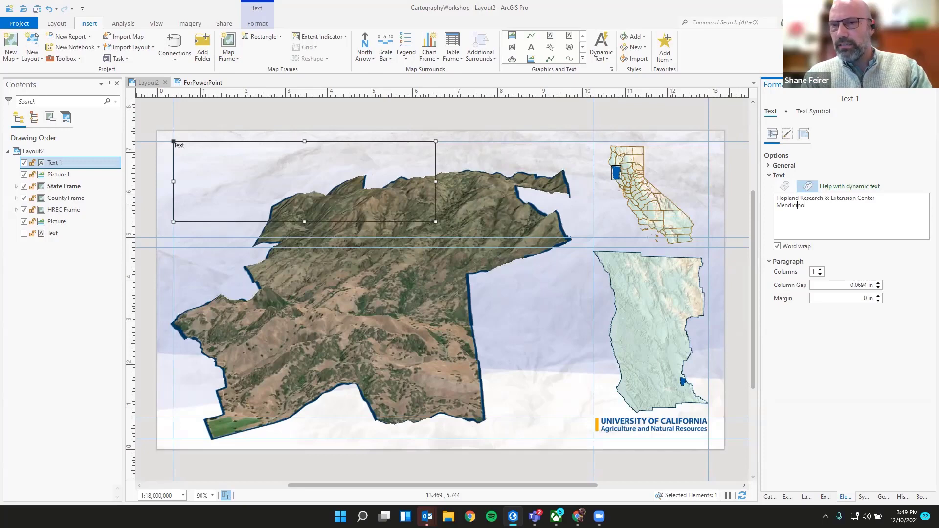
key(BackSpace)
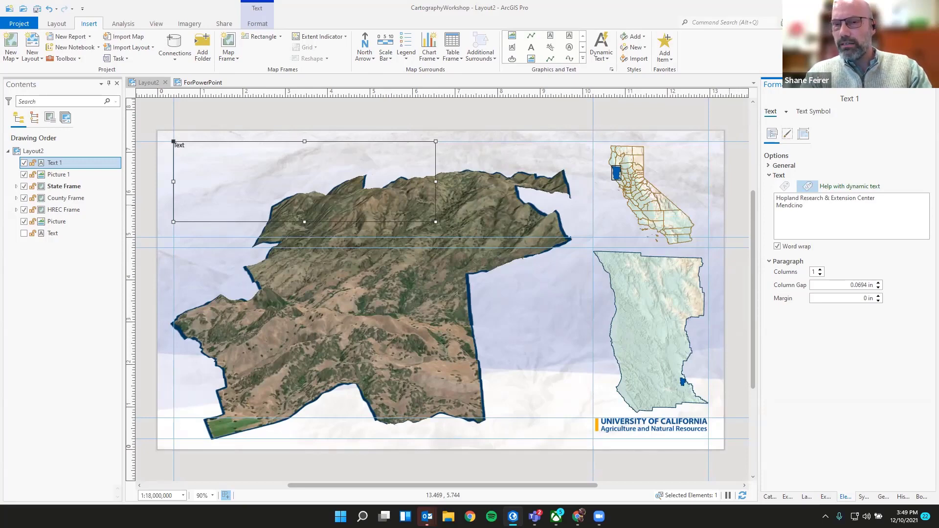
text(o)
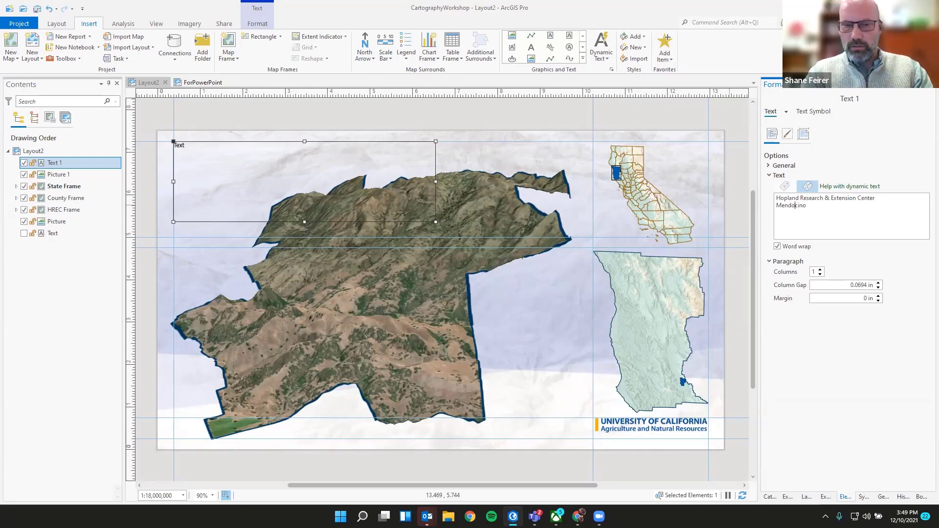
click(831, 209)
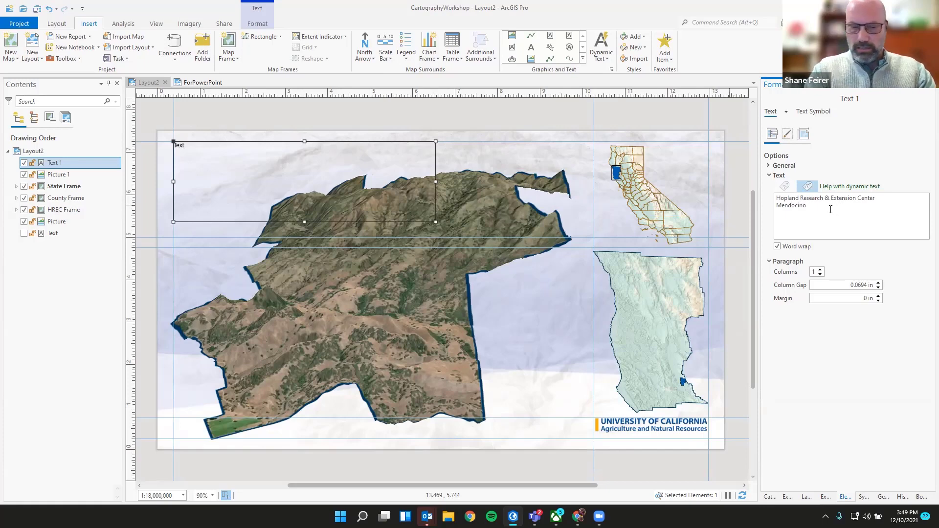
text(, CA)
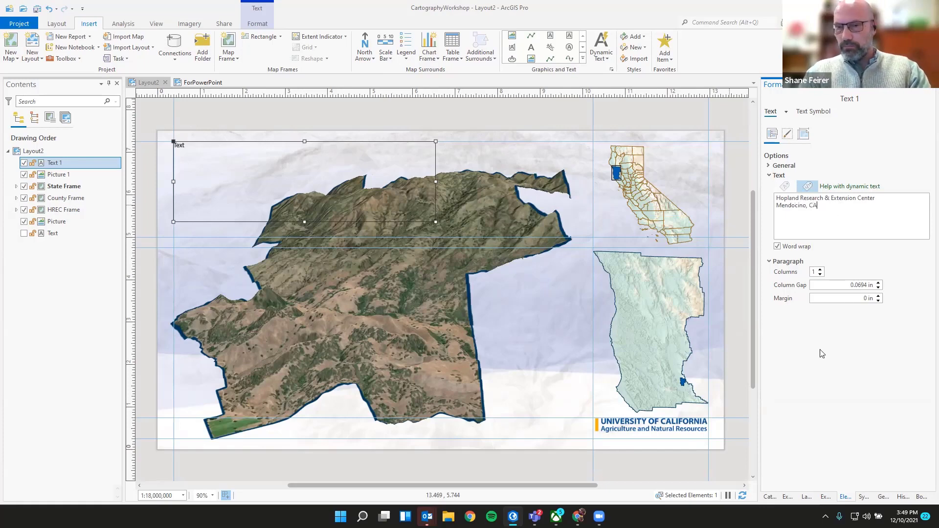
click(753, 282)
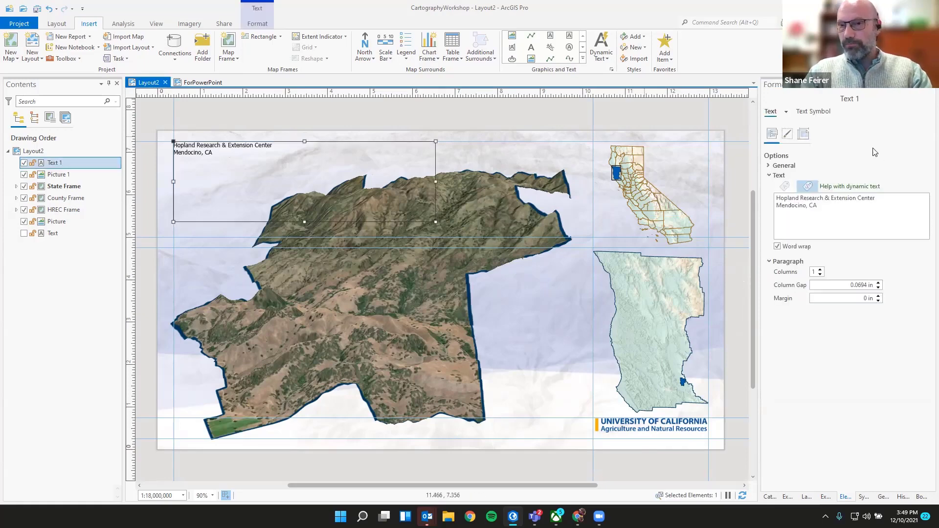
Step: Set the title's font size to 28 pt and widen its text box to about 7.37 in
click(260, 25)
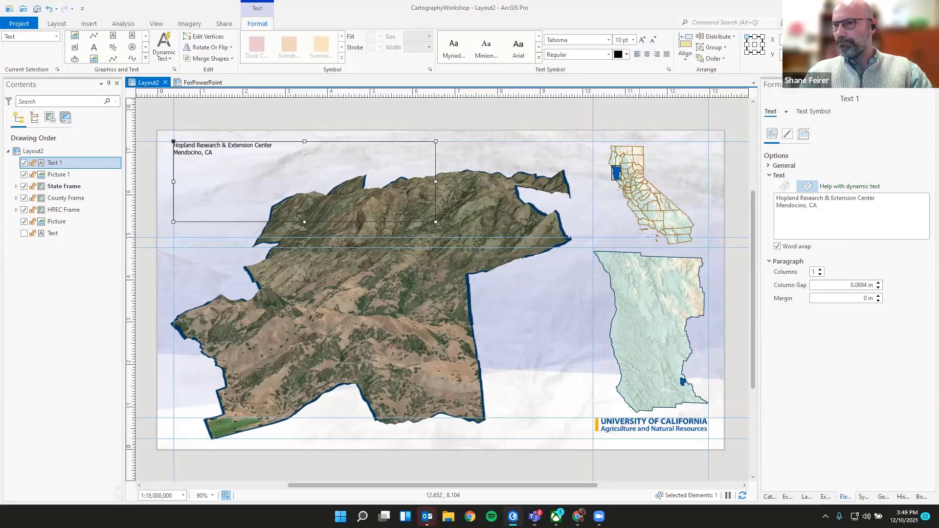
click(621, 40)
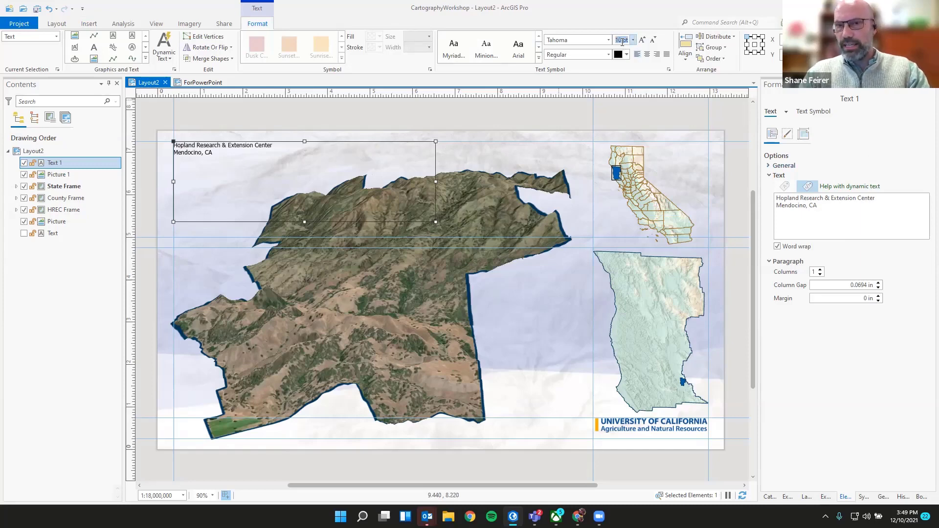
text(28)
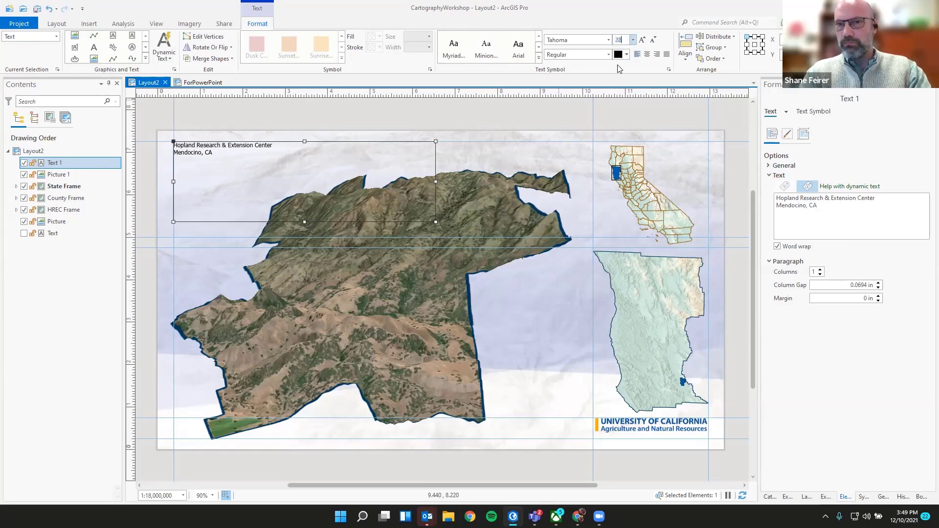
key(Return)
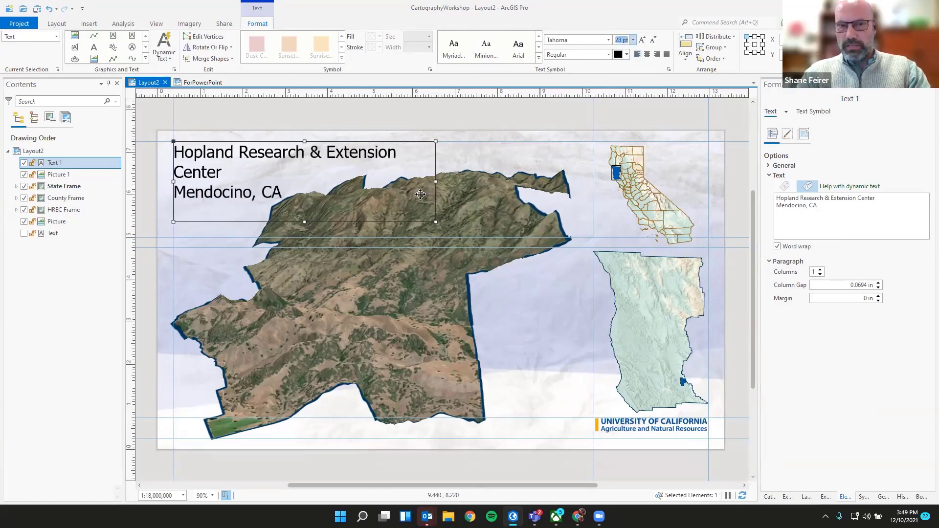
drag(436, 181, 487, 180)
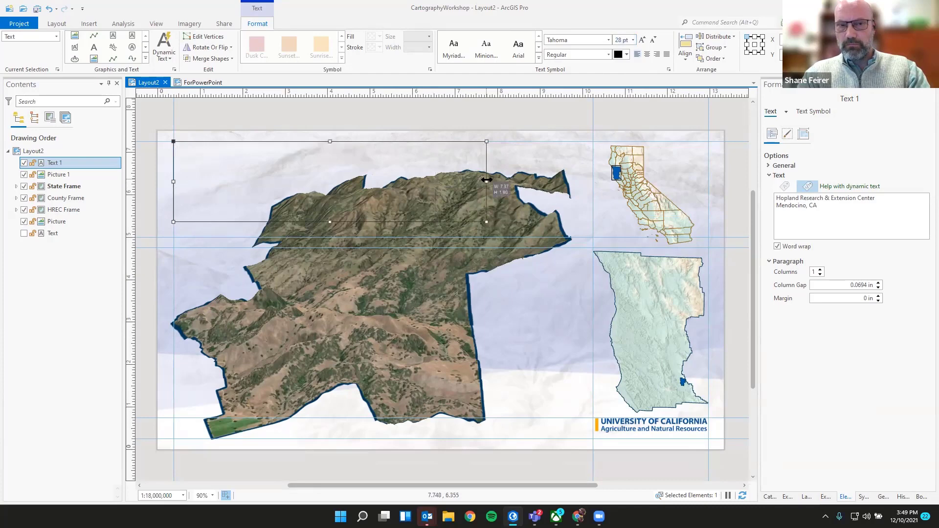
Step: Color the title text dark blue from the UCANR colors and compare it with the title in the ForPowerPoint layout
click(627, 55)
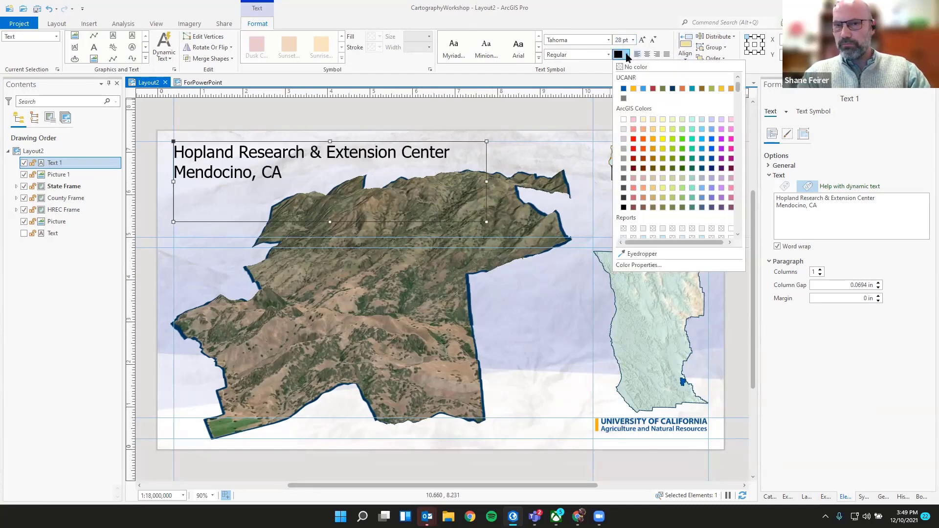
click(673, 89)
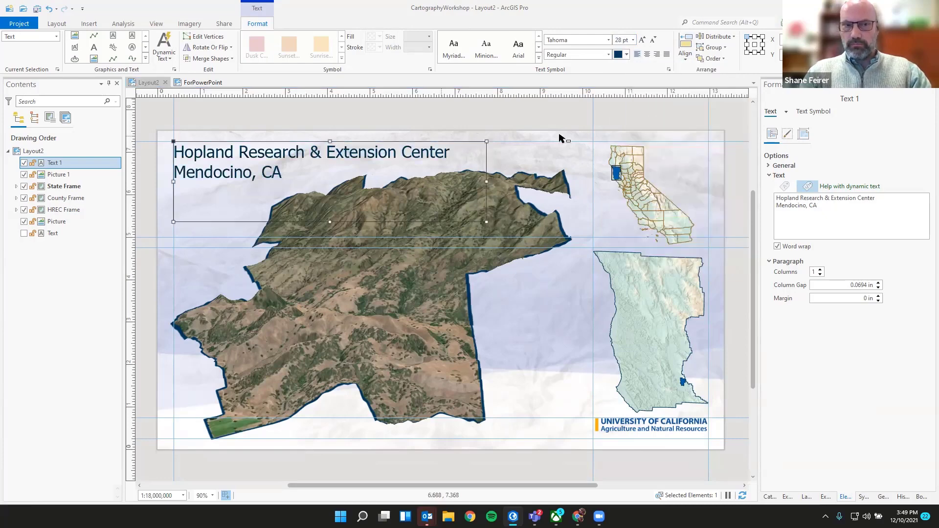
click(205, 83)
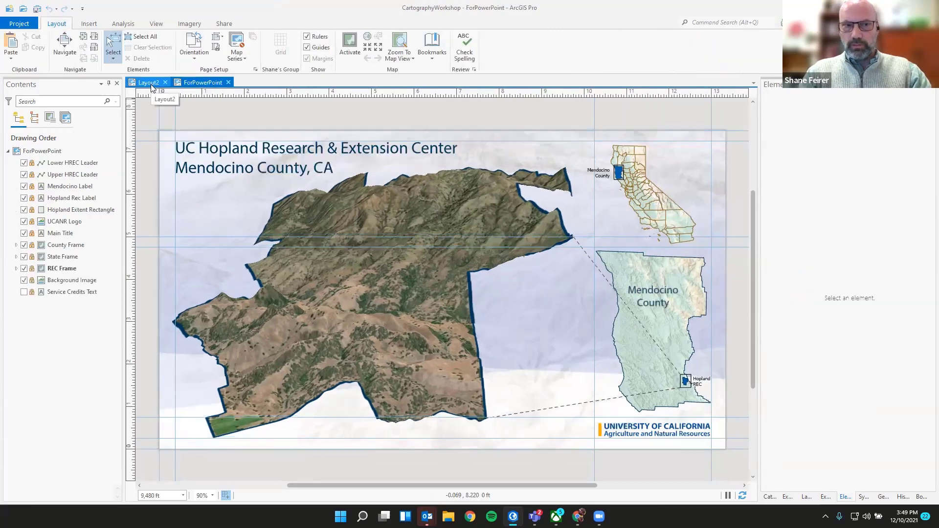
click(149, 82)
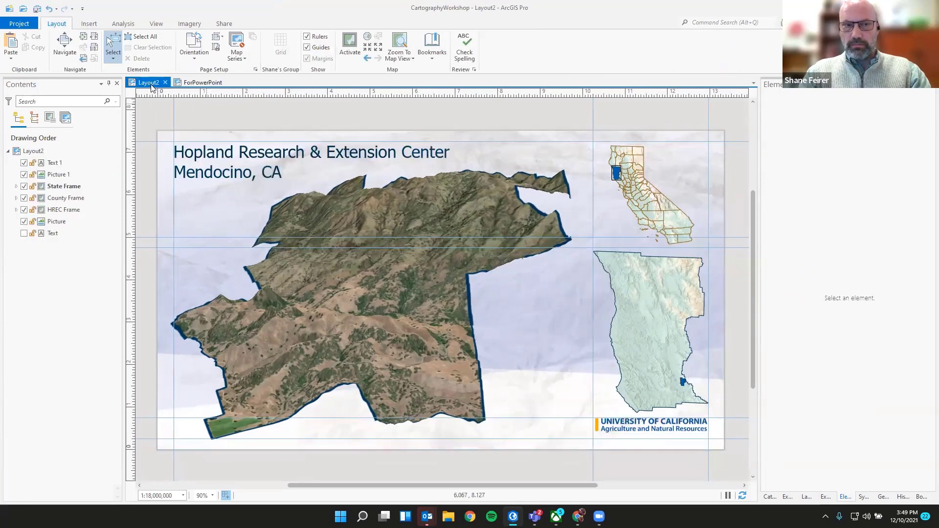
Step: Add "UC" before "Hopland Research & Extension Center" in the title and compare the layout with the ForPowerPoint layout
click(215, 155)
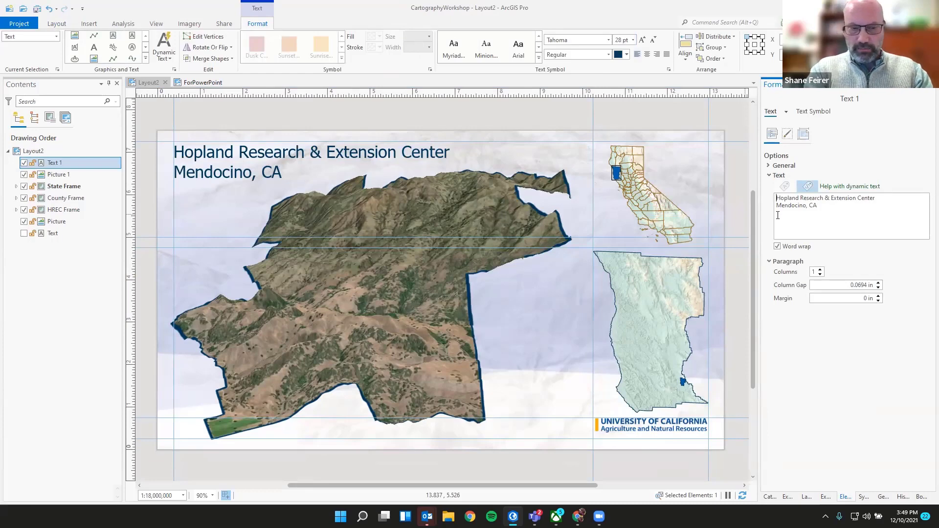
text(UC)
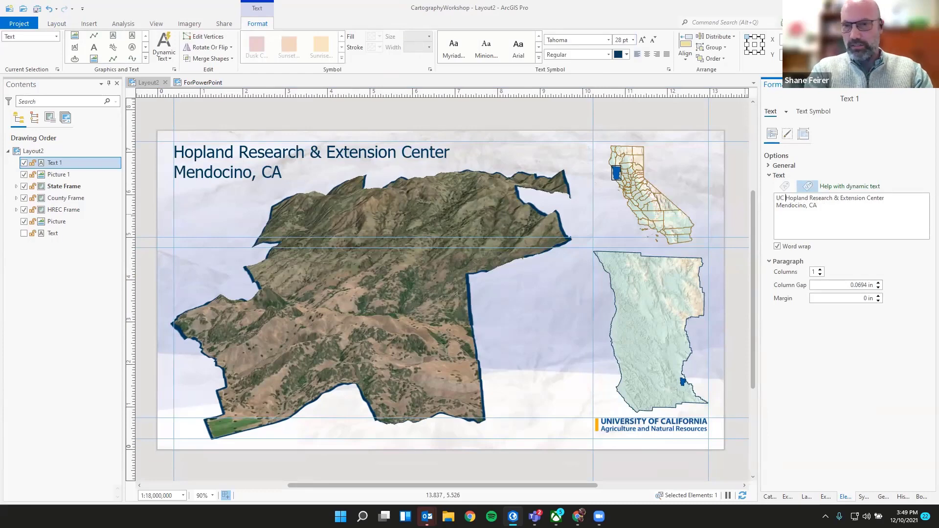
click(454, 180)
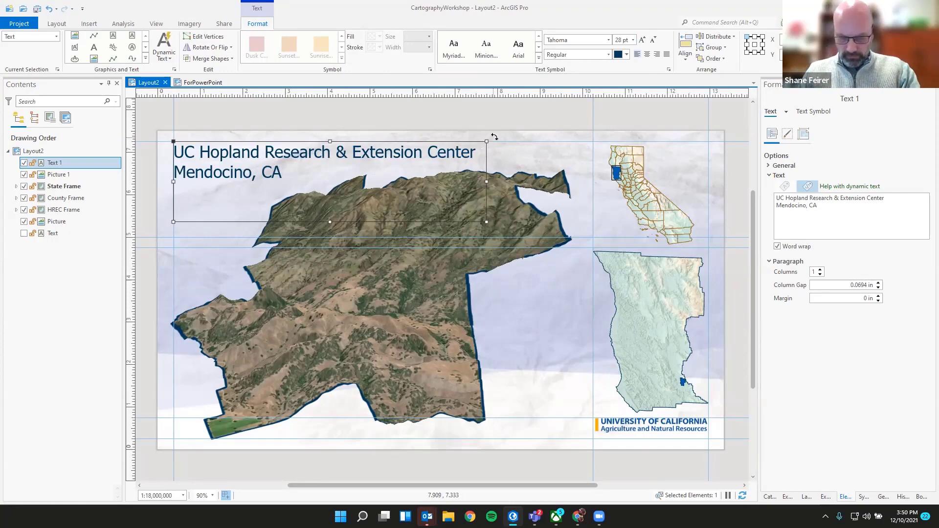
click(362, 124)
click(191, 83)
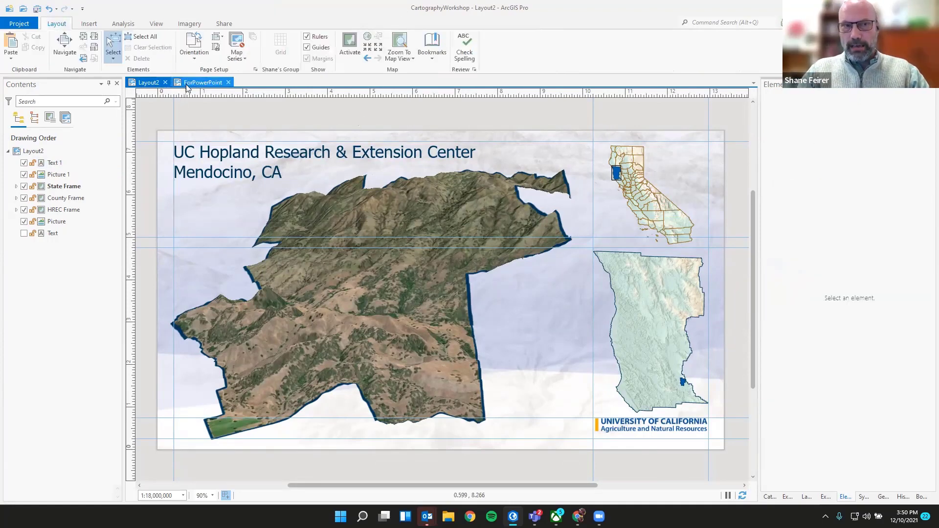
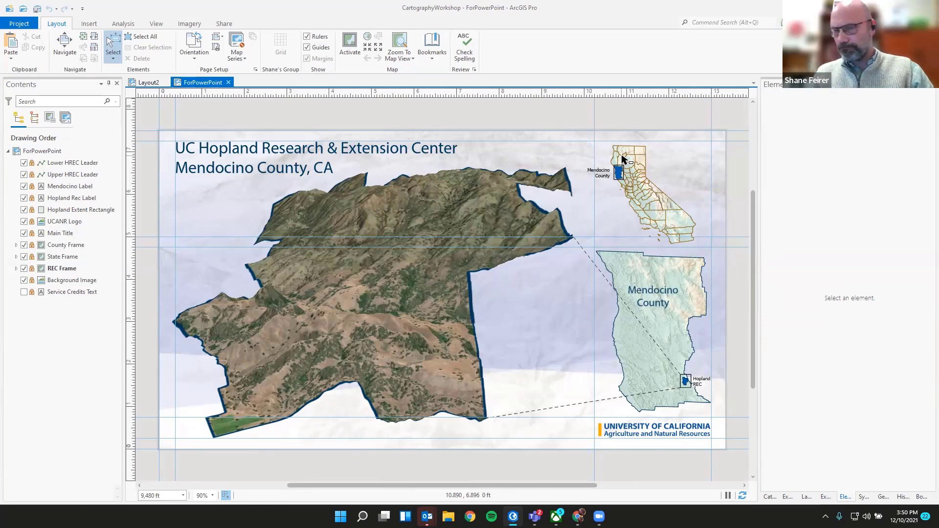
click(147, 82)
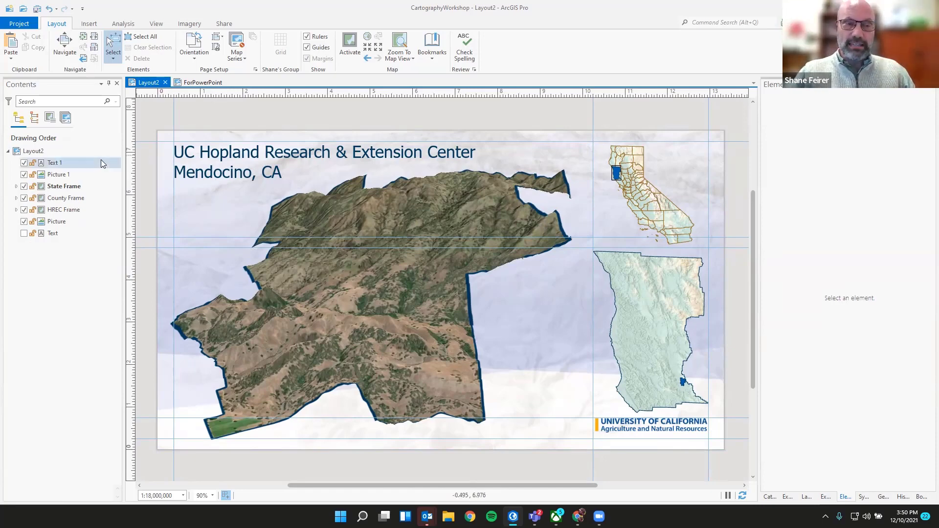
Step: Review the HREC, County and State map frames in Layout2 one by one and save the project
click(74, 190)
click(64, 210)
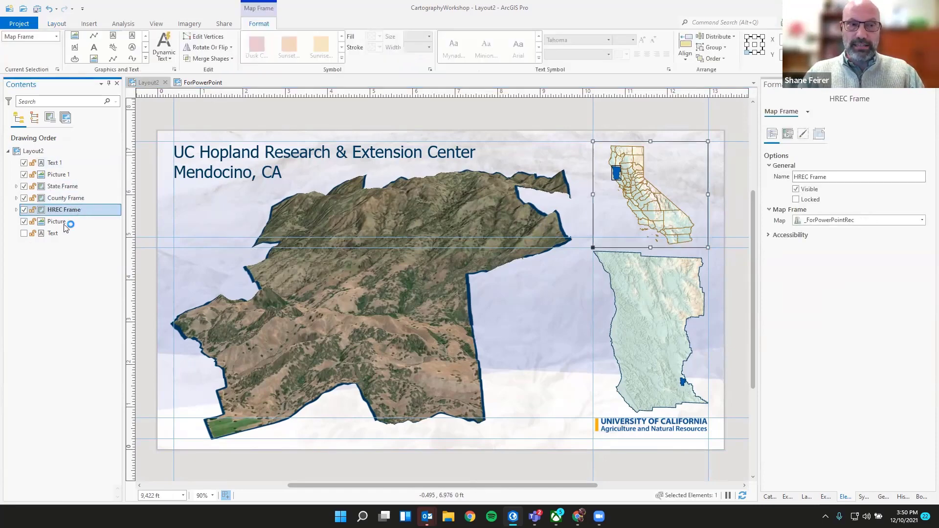
click(60, 233)
click(62, 211)
click(64, 199)
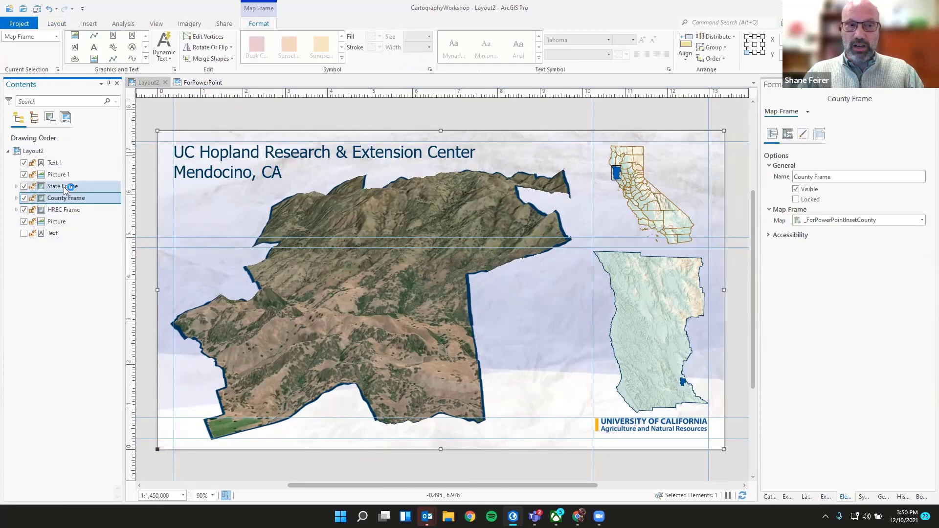
click(59, 188)
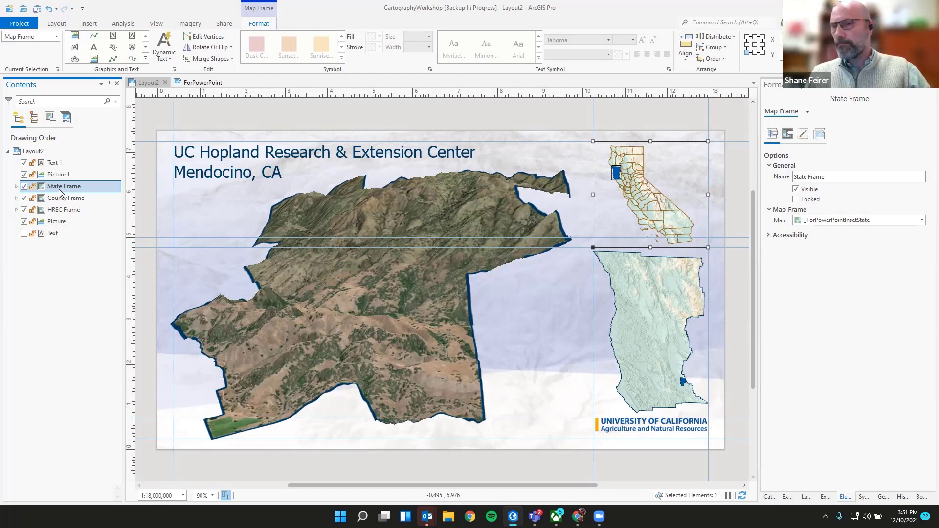
click(37, 9)
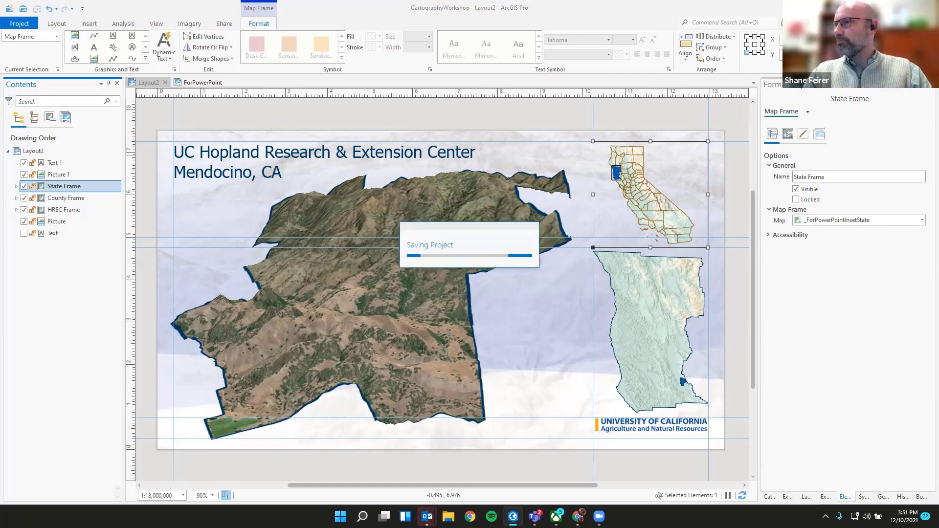